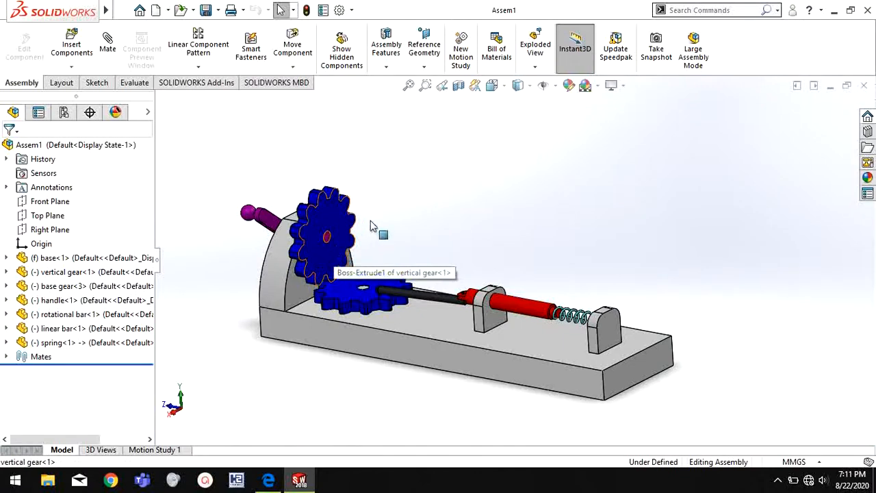
# Move the handle of the gear mechanism, play the Motion Study 1 animation and stop it partway
pyautogui.click(420, 238)
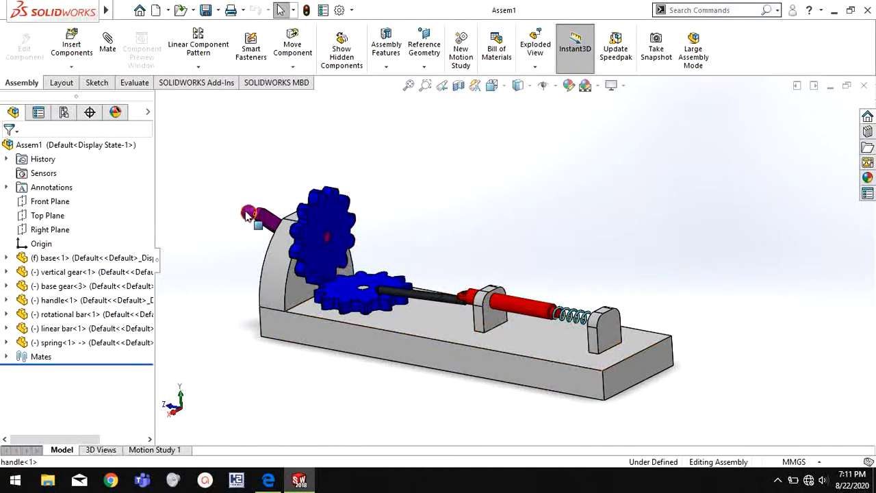
pyautogui.moveTo(246, 213)
pyautogui.mouseDown()
pyautogui.moveTo(269, 288)
pyautogui.moveTo(279, 205)
pyautogui.moveTo(234, 247)
pyautogui.moveTo(271, 288)
pyautogui.moveTo(264, 229)
pyautogui.moveTo(236, 200)
pyautogui.moveTo(252, 204)
pyautogui.mouseUp()
pyautogui.click(155, 450)
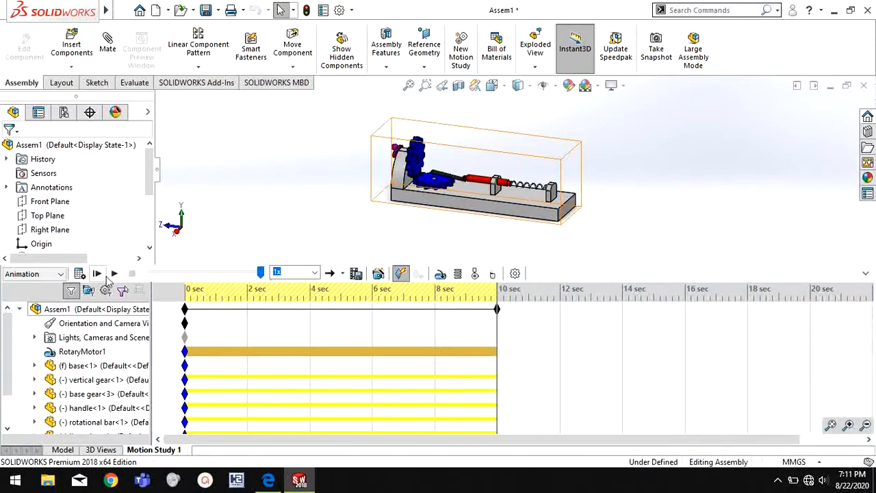
pyautogui.click(114, 274)
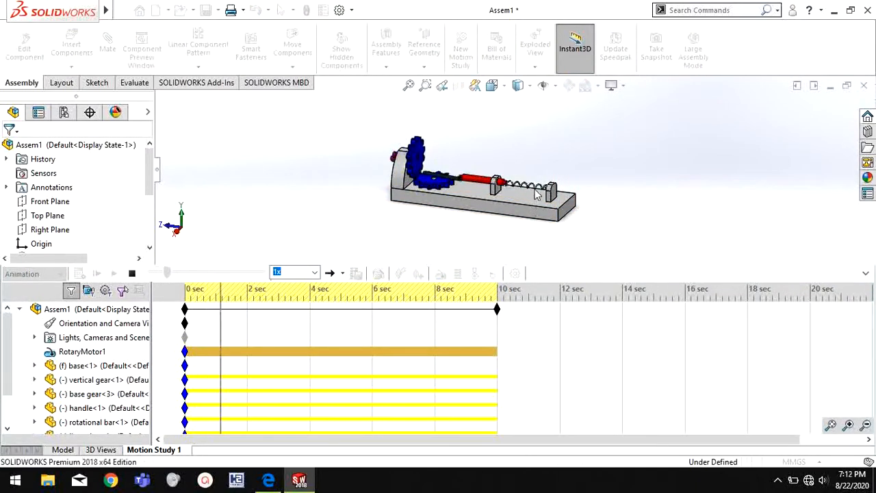
pyautogui.click(132, 273)
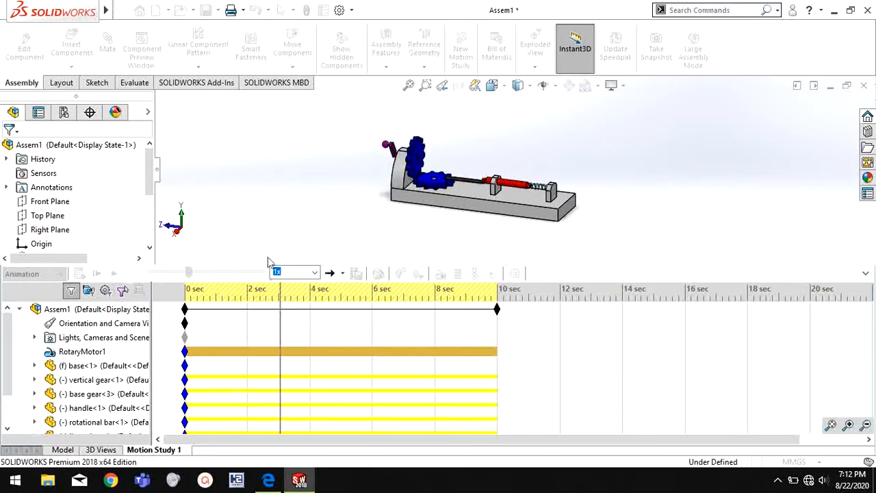
# Close the assembly without saving the modified documents
pyautogui.hotkey('ctrl', 's')
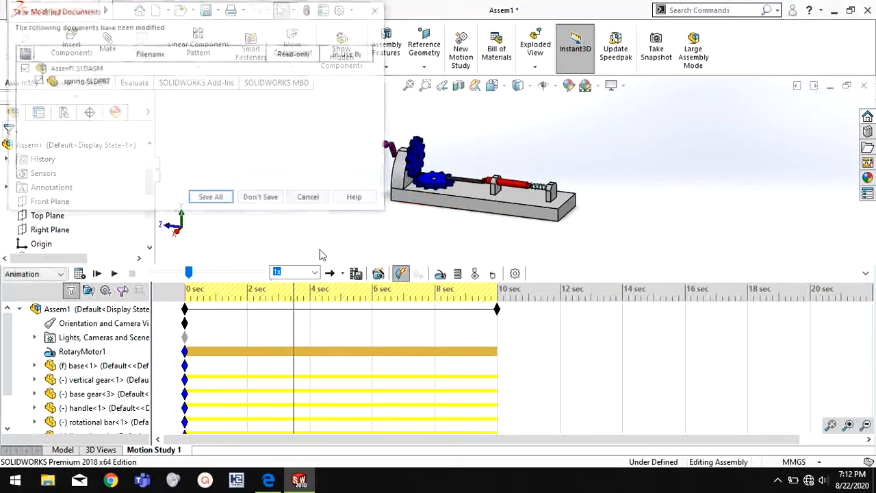
pyautogui.click(267, 200)
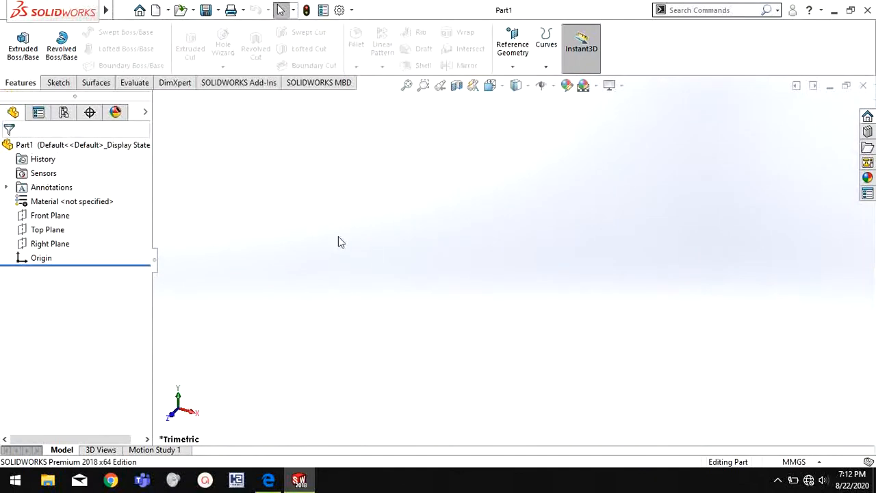
# Start a sketch on the Right Plane of the new part with the Line tool
pyautogui.click(61, 244)
pyautogui.rightClick(60, 244)
pyautogui.click(123, 221)
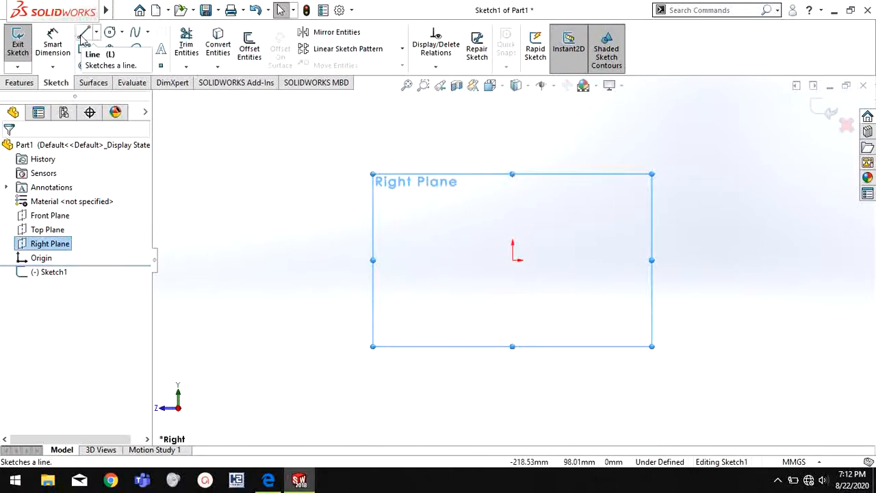
pyautogui.click(83, 33)
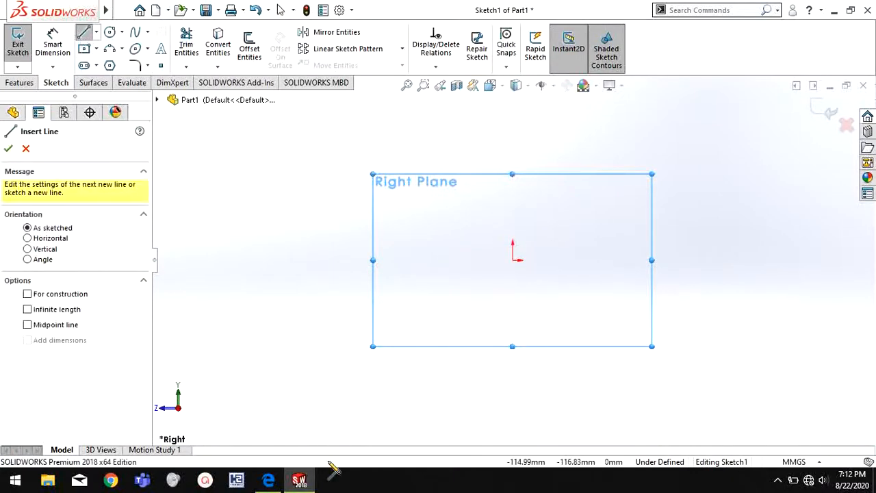
# Switch to the component drawing PDF in Edge to check the base dimensions, and return to the sketch in SOLIDWORKS
pyautogui.click(268, 480)
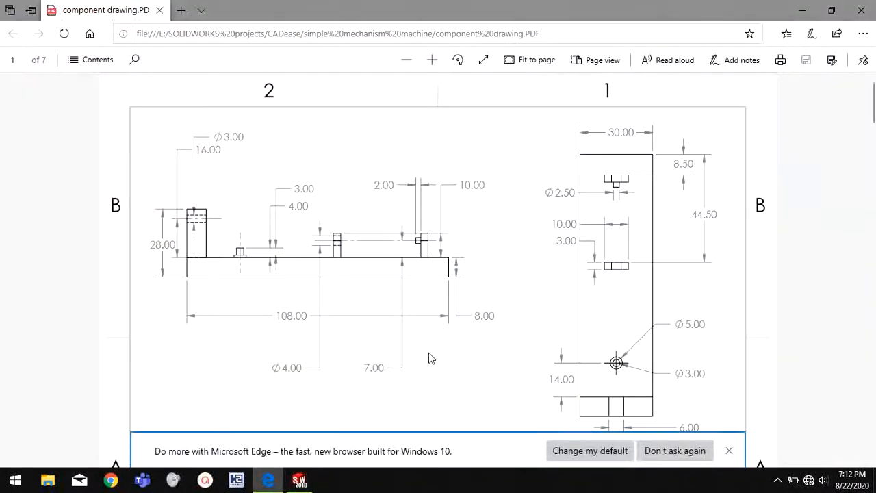
pyautogui.click(730, 451)
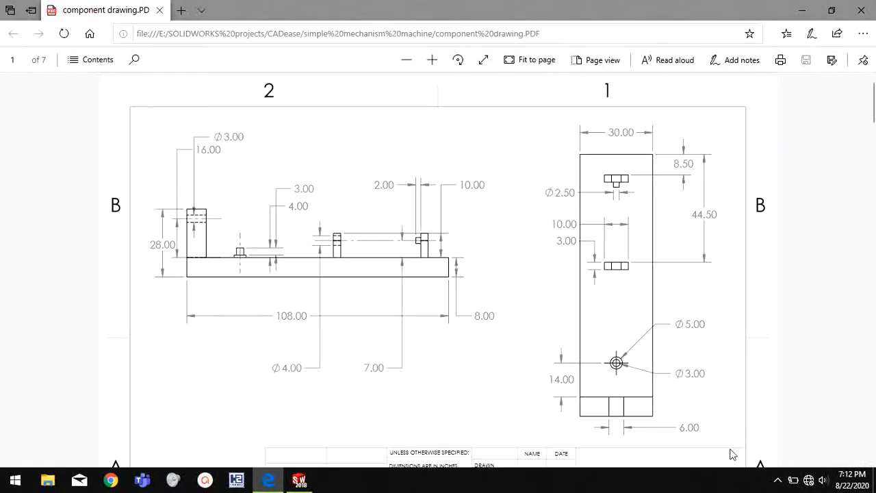
pyautogui.click(299, 481)
# Draw the base outline's 28 mm vertical edge, 108 mm bottom edge and 8 mm vertical end edge as connected lines
pyautogui.click(428, 205)
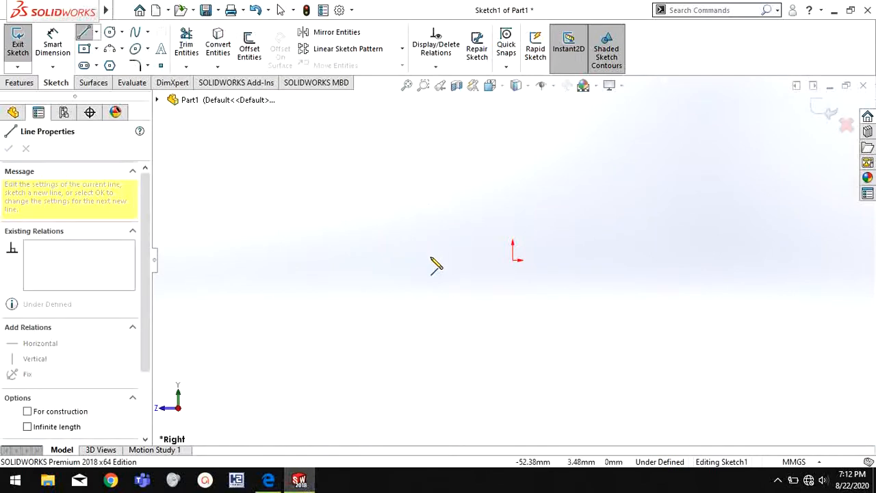
pyautogui.write('28')
pyautogui.press('Return')
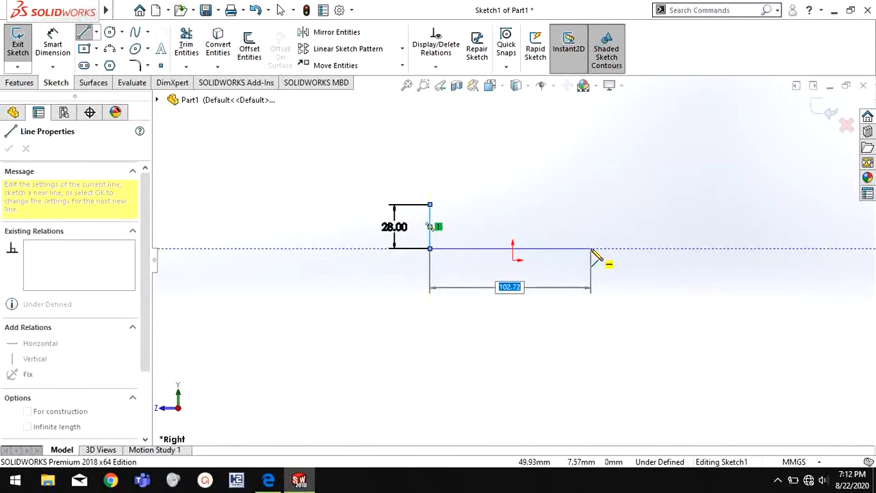
pyautogui.press('Return')
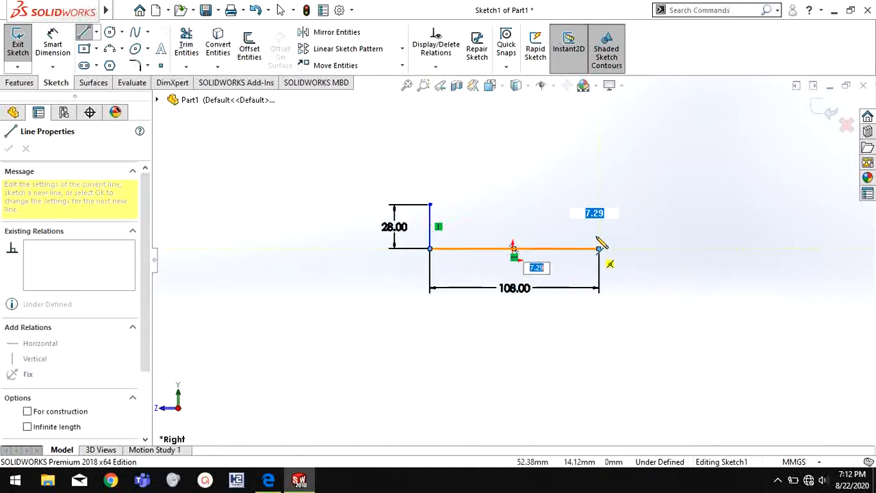
pyautogui.write('8')
pyautogui.press('Return')
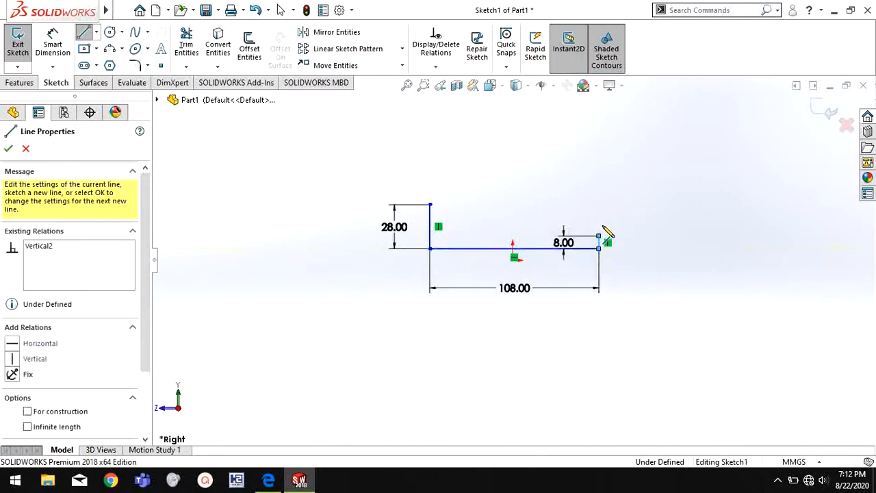
# Close the L-shaped profile with a horizontal edge along the base and the inner and top edges of the upright
pyautogui.click(446, 236)
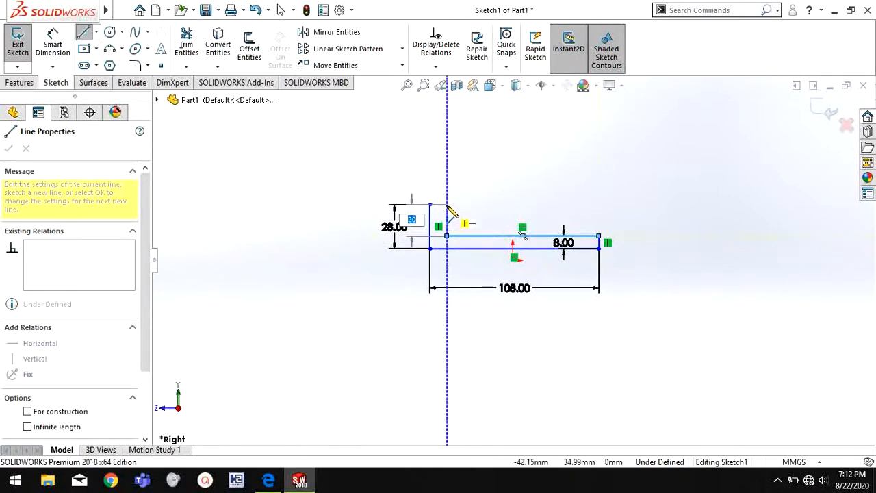
pyautogui.click(447, 204)
pyautogui.click(430, 204)
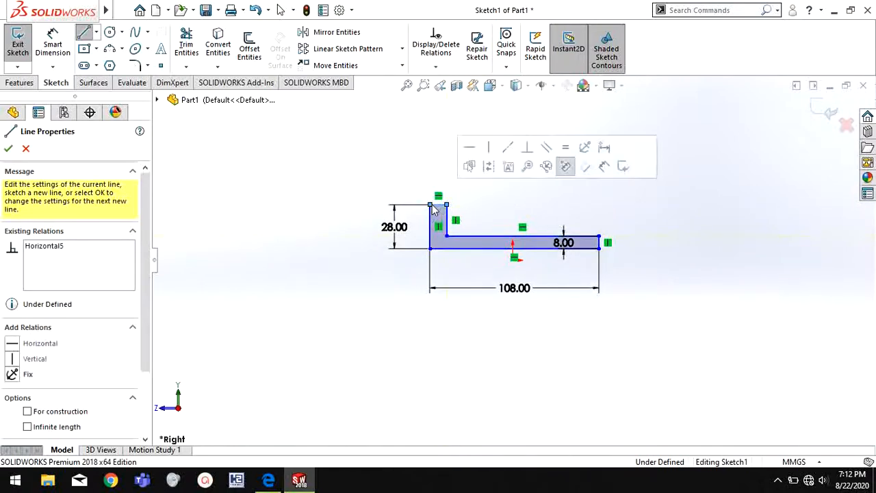
pyautogui.scroll(-2, 462, 199)
pyautogui.rightClick(478, 211)
pyautogui.click(486, 220)
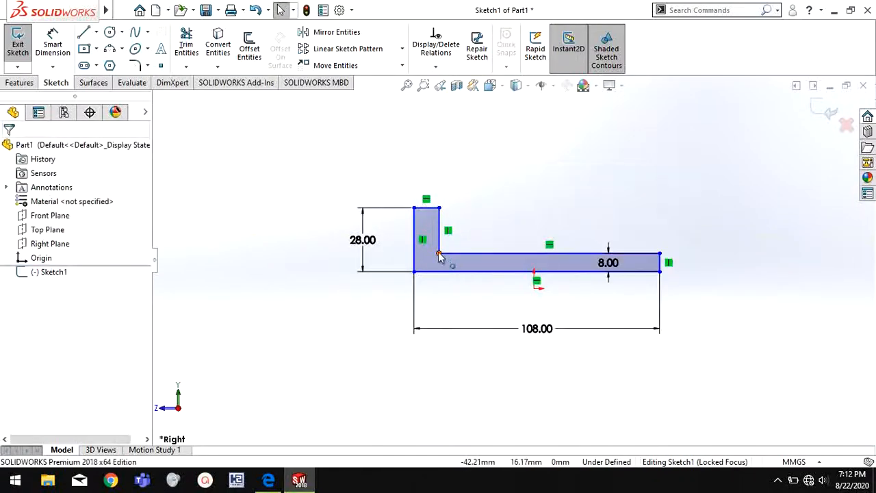
# Make the inner corner of the L-shaped profile coincident with the origin
pyautogui.click(439, 253)
pyautogui.keyDown('ctrl'); pyautogui.click(536, 289); pyautogui.keyUp('ctrl')
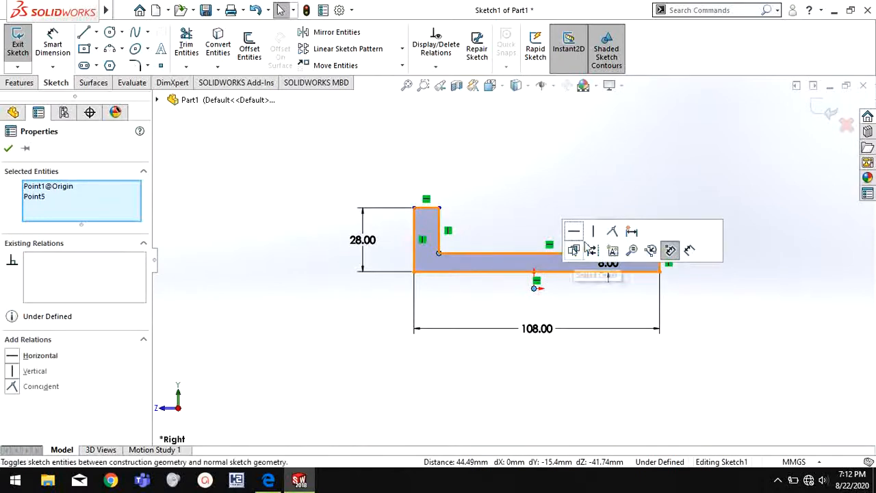
pyautogui.click(617, 233)
pyautogui.click(587, 341)
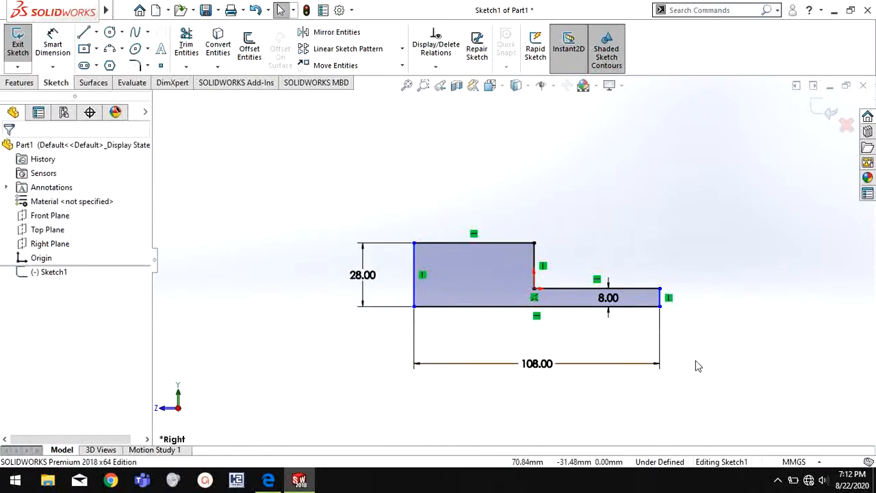
# Make the upright's top edge equal in length to the 8 mm end edge of the base
pyautogui.click(524, 243)
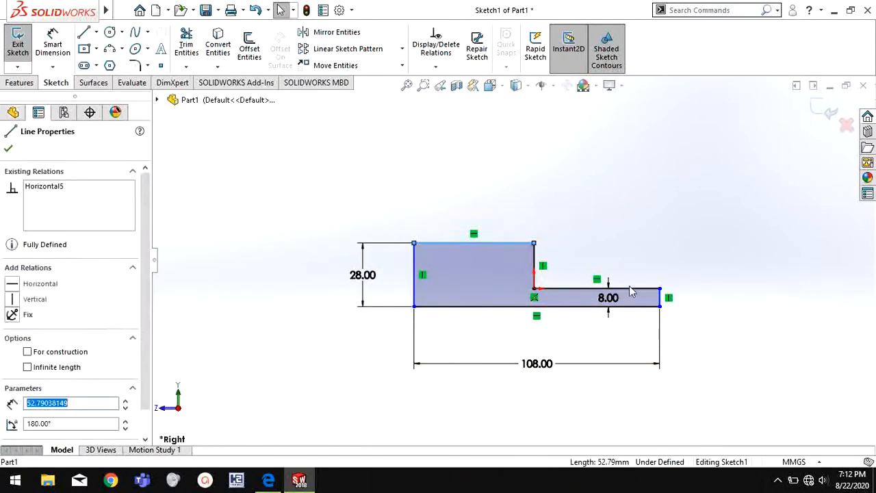
pyautogui.keyDown('ctrl'); pyautogui.click(661, 301); pyautogui.keyUp('ctrl')
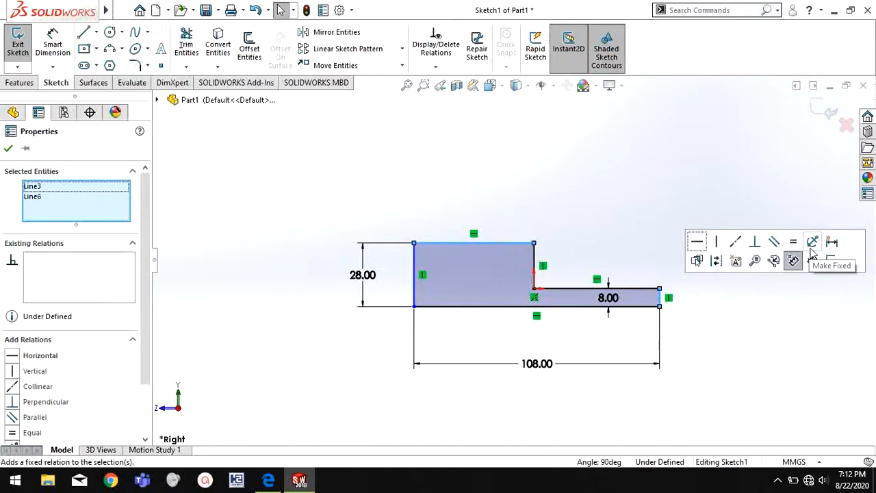
pyautogui.click(794, 242)
pyautogui.click(724, 391)
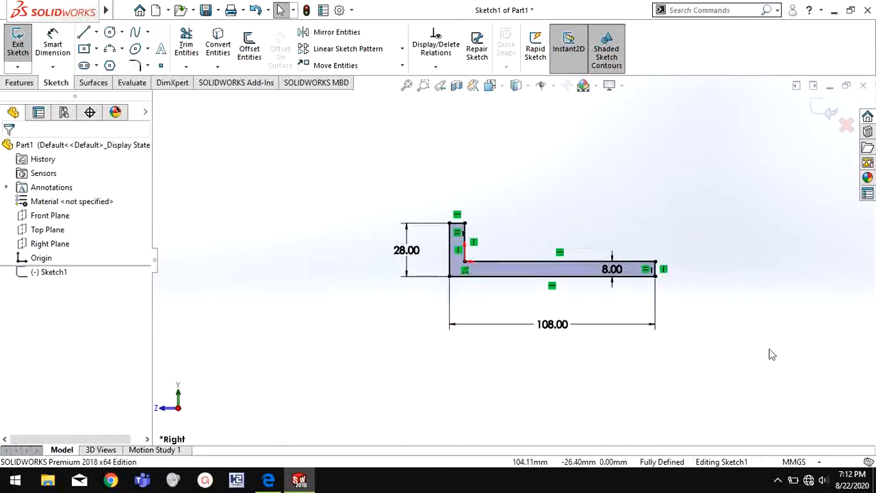
# Extrude the L-shaped profile 30 mm with the Mid Plane end condition
pyautogui.scroll(-1, 772, 355)
pyautogui.click(21, 82)
pyautogui.click(23, 45)
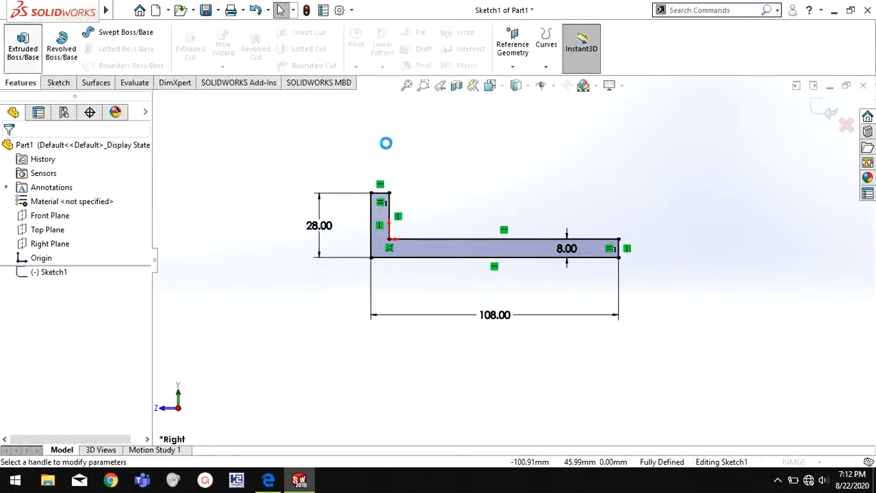
pyautogui.click(135, 233)
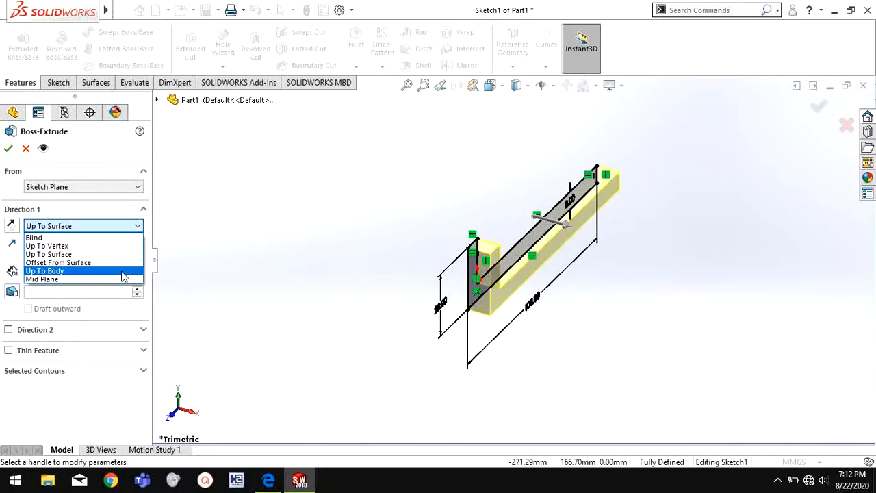
pyautogui.click(122, 278)
pyautogui.write('30')
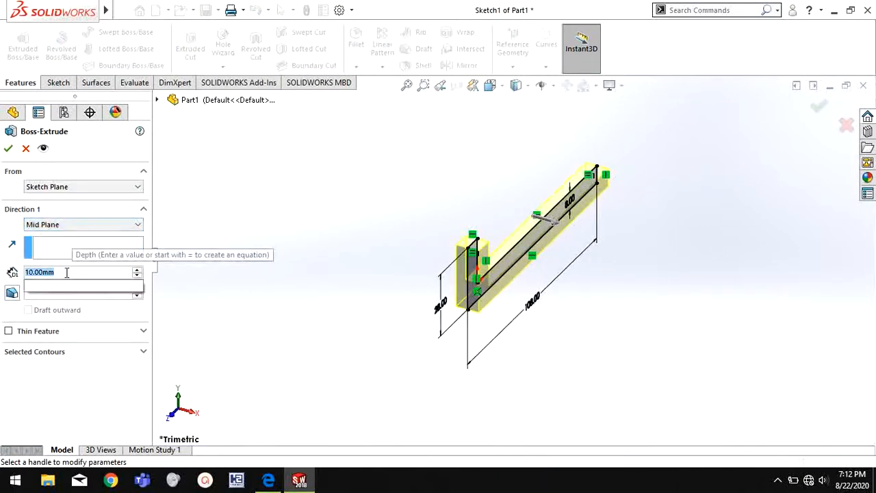
pyautogui.press('Return')
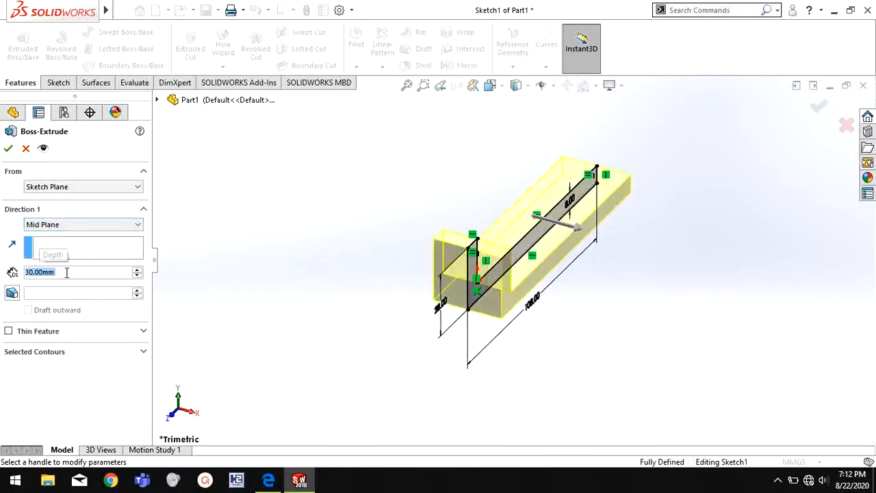
pyautogui.click(8, 150)
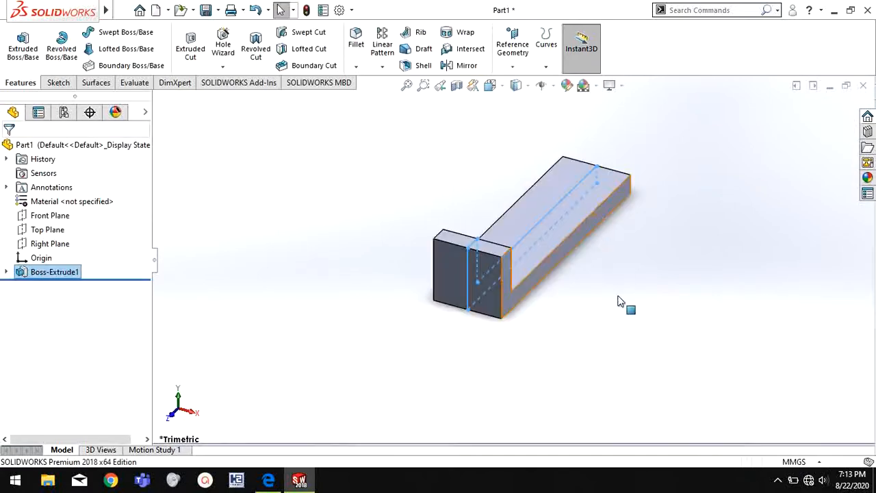
# Start a sketch on the inner face of the upright wall, above the long base
pyautogui.moveTo(594, 339); pyautogui.dragTo(445, 365, button='middle')
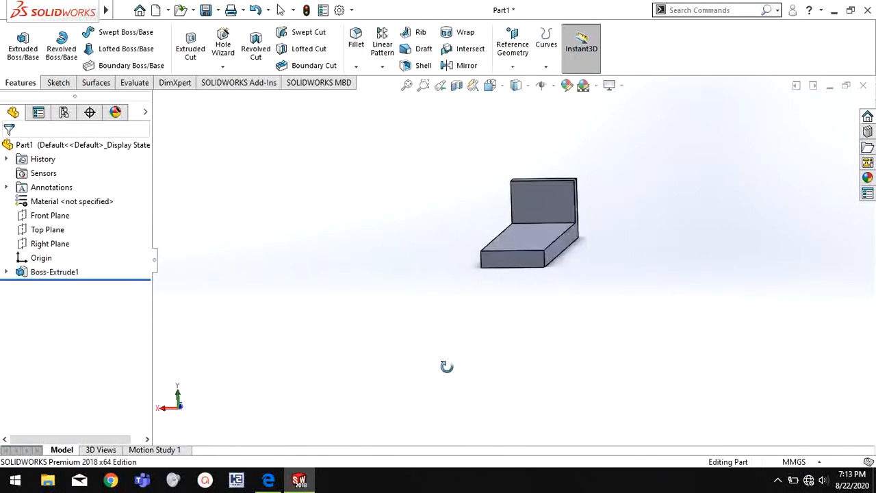
pyautogui.click(552, 187)
pyautogui.rightClick(554, 195)
pyautogui.click(586, 177)
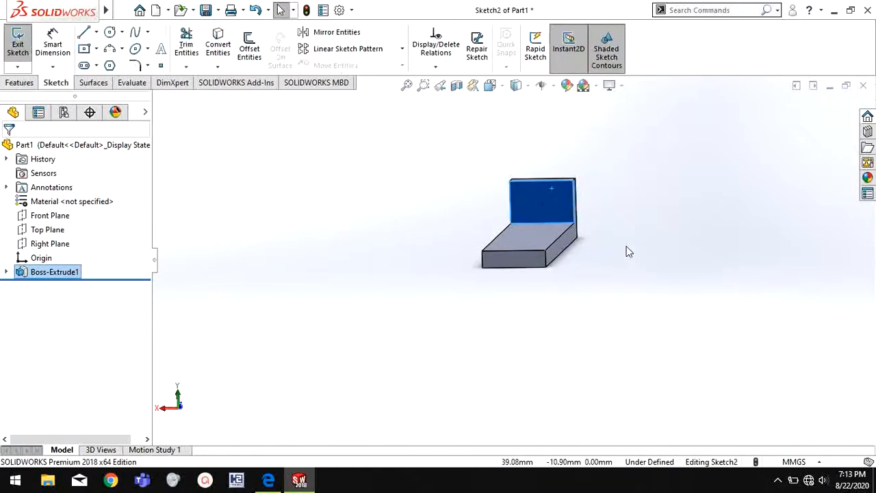
pyautogui.press('space')
pyautogui.click(420, 301)
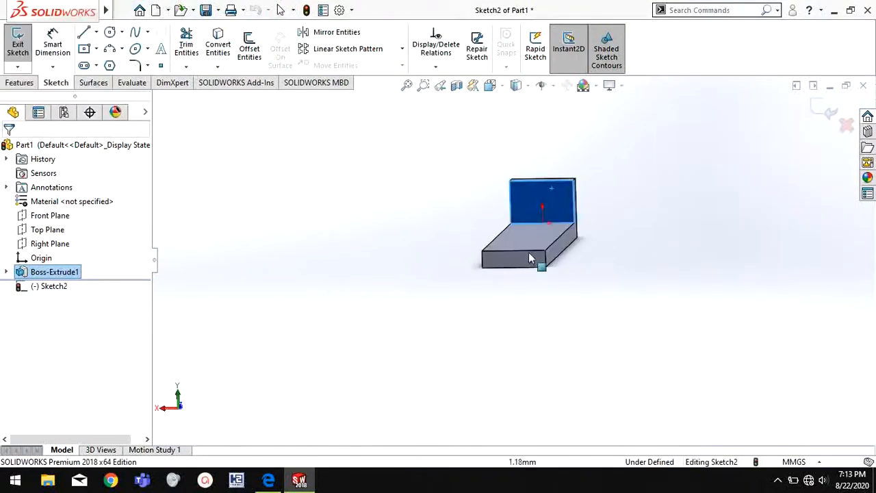
pyautogui.click(696, 184)
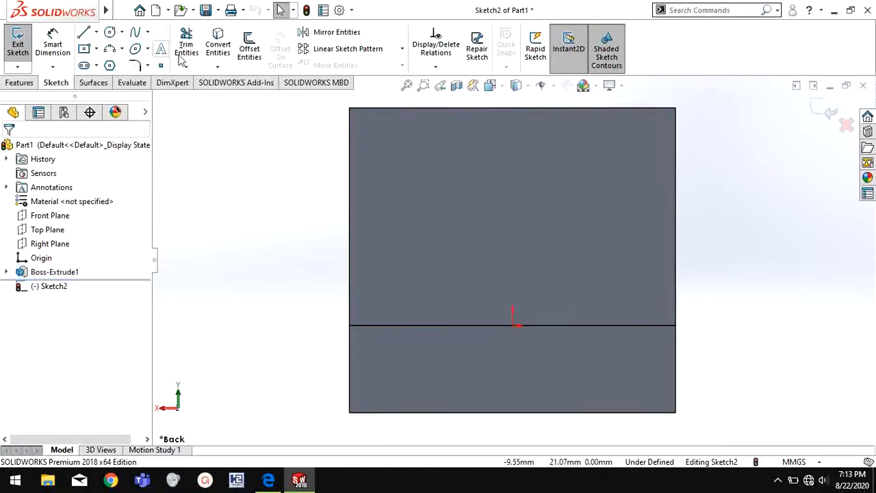
# Draw a 6 mm horizontal line along the top edge of the upright's face and select it
pyautogui.click(84, 33)
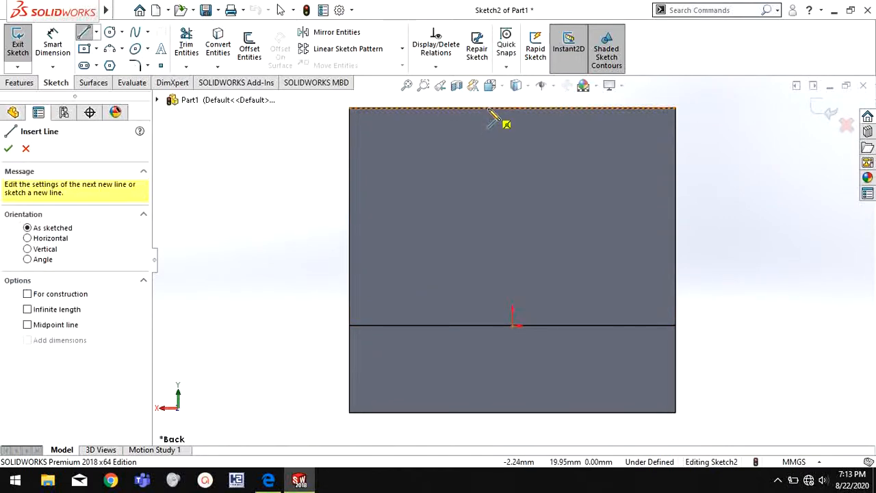
pyautogui.click(489, 109)
pyautogui.write('6')
pyautogui.press('Return')
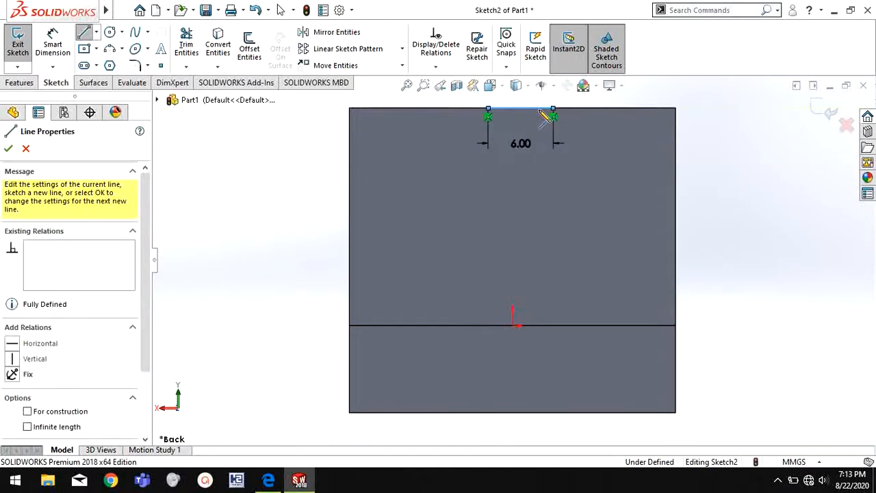
pyautogui.press('Escape')
pyautogui.press('Escape')
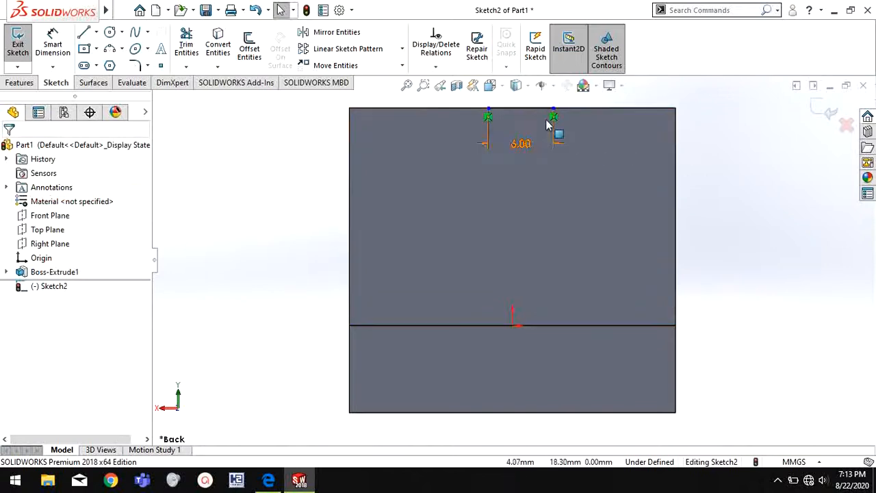
pyautogui.click(521, 110)
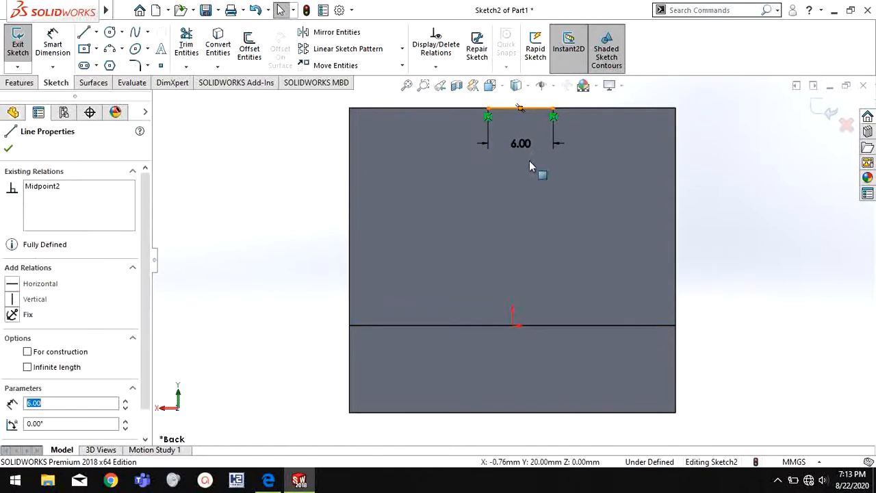
# Align the midpoint of the 6 mm top line vertically with the origin
pyautogui.click(516, 328)
pyautogui.keyDown('ctrl'); pyautogui.click(515, 327); pyautogui.keyUp('ctrl')
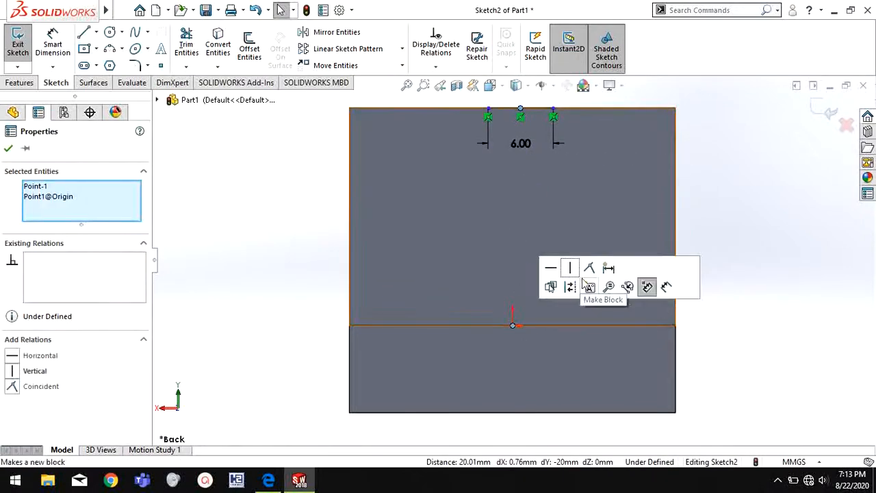
pyautogui.click(647, 286)
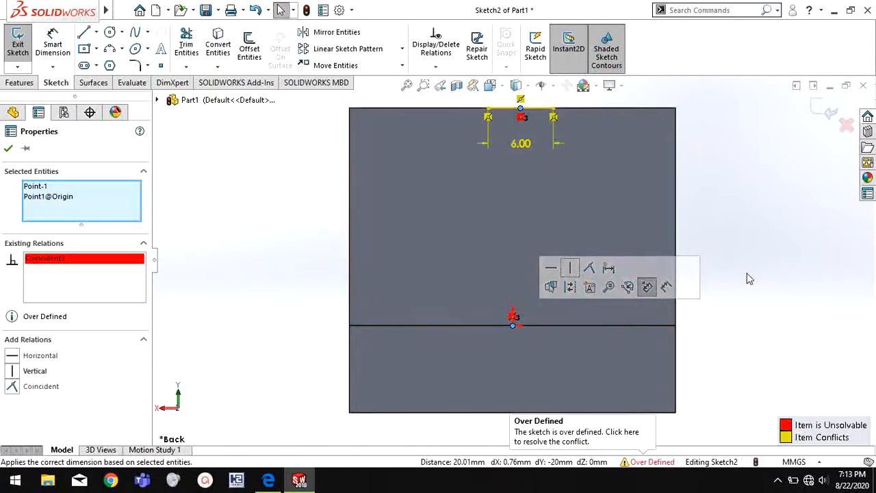
pyautogui.hotkey('ctrl', 'z')
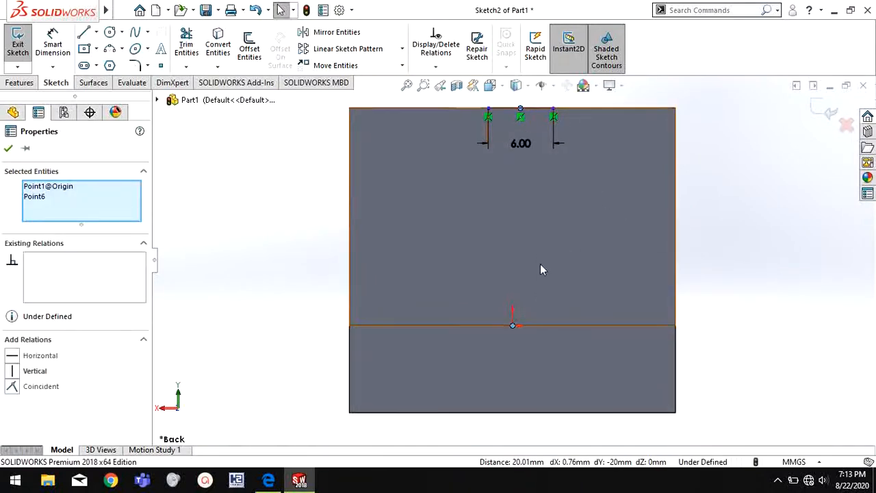
pyautogui.click(12, 371)
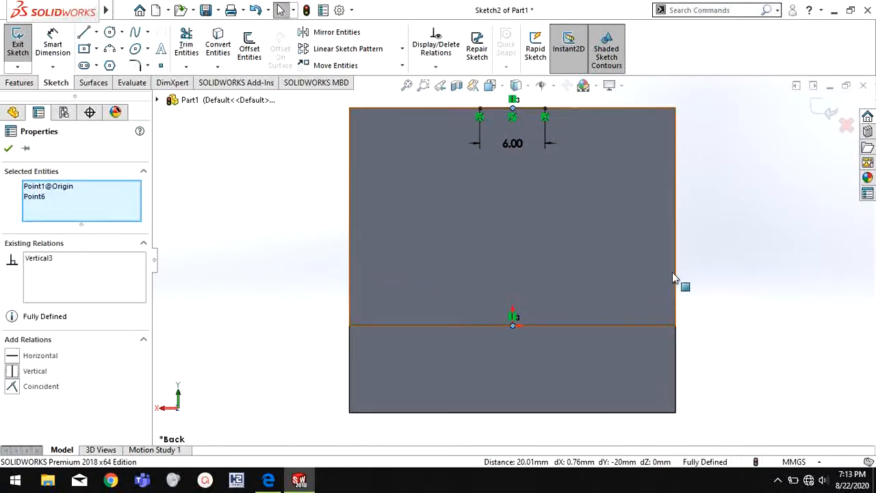
pyautogui.click(712, 271)
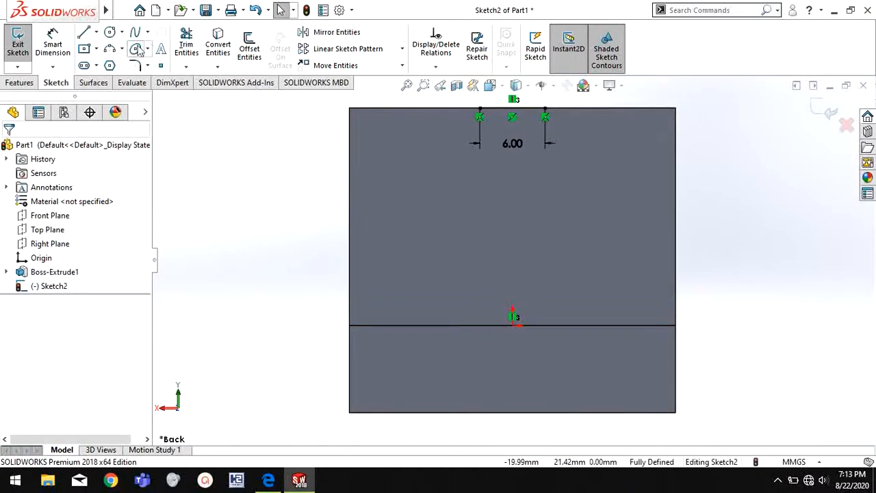
# Draw a three-point arc of about 20 mm radius from the 6 mm line's left end to the wall face's lower left corner
pyautogui.click(110, 50)
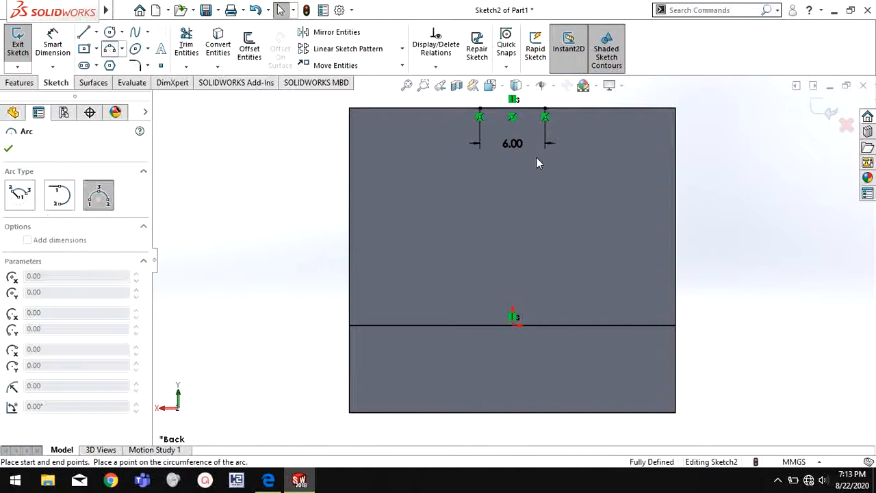
pyautogui.click(481, 112)
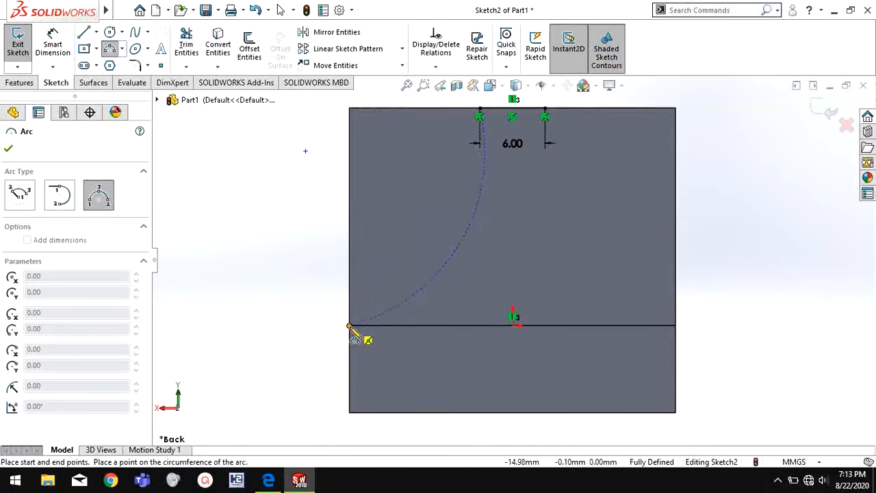
pyautogui.click(351, 326)
pyautogui.click(375, 225)
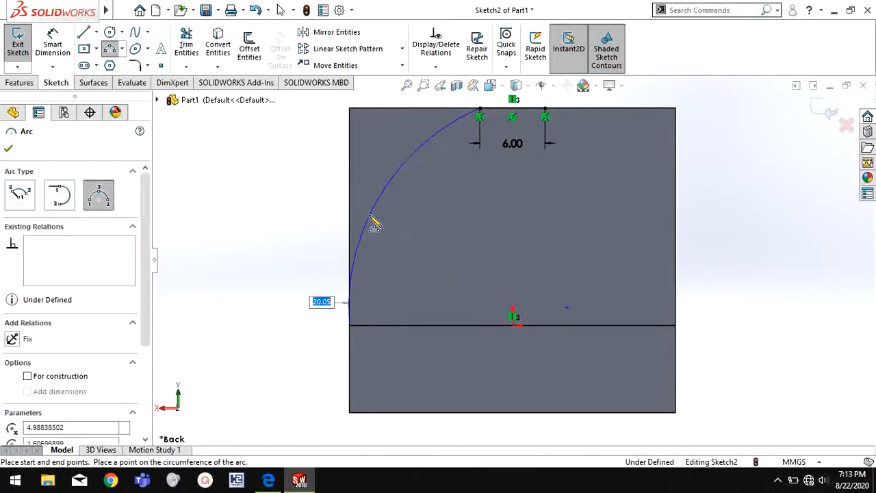
pyautogui.rightClick(301, 244)
pyautogui.click(323, 248)
pyautogui.scroll(-1, 332, 240)
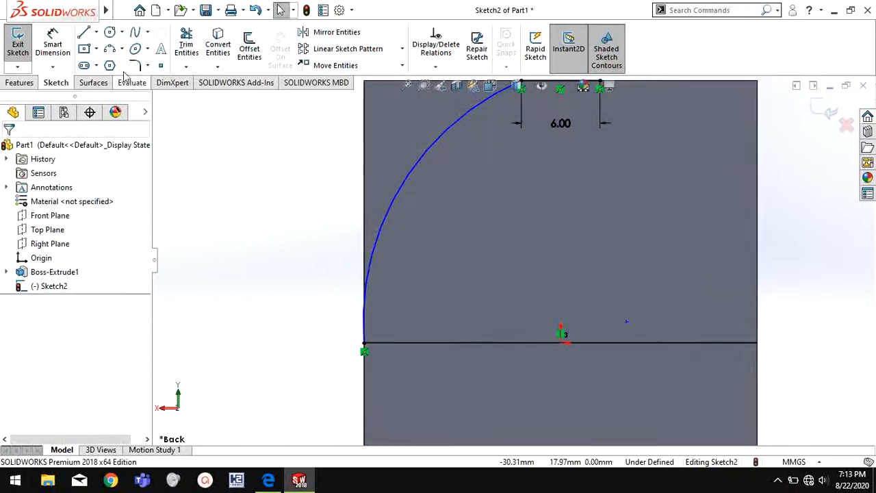
# Close the corner region outside the arc with a 20 mm vertical line and a horizontal line along the wall face's edges
pyautogui.click(82, 35)
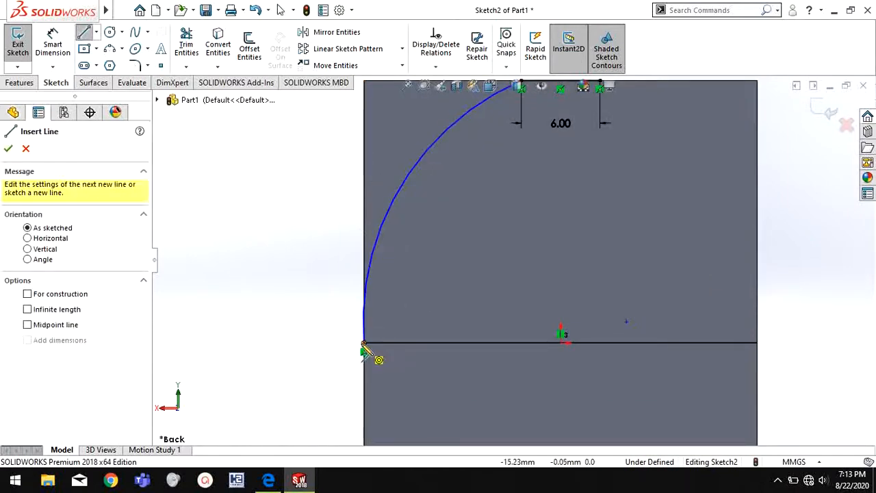
pyautogui.click(364, 343)
pyautogui.scroll(2, 365, 117)
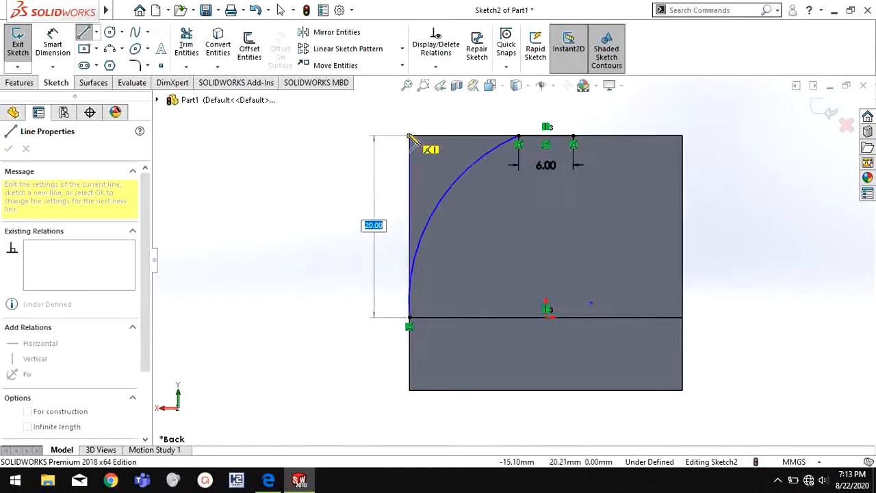
pyautogui.click(410, 136)
pyautogui.click(518, 137)
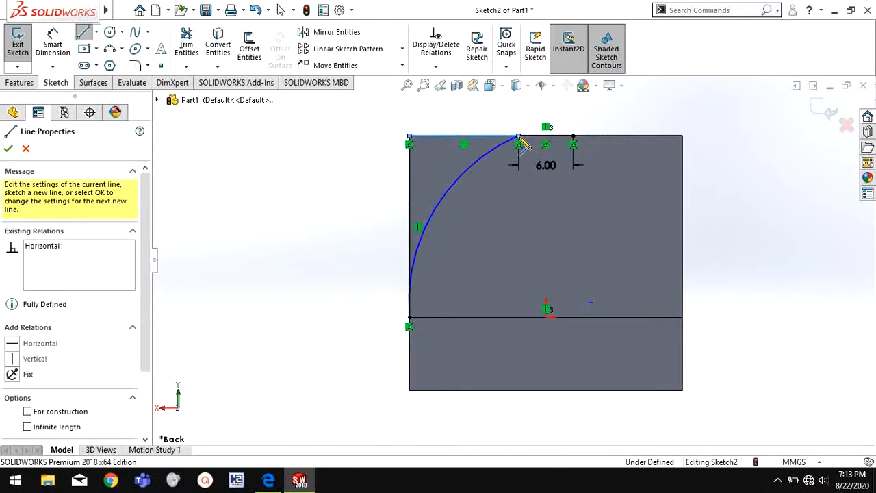
pyautogui.press('Escape')
# Draw a 20 mm vertical centerline from the midpoint of the 6 mm line down to the origin
pyautogui.click(83, 33)
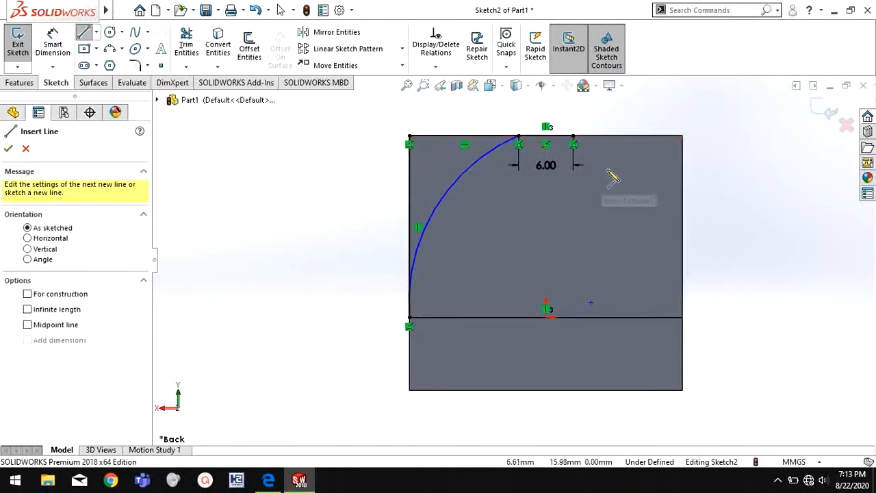
pyautogui.click(546, 137)
pyautogui.click(546, 317)
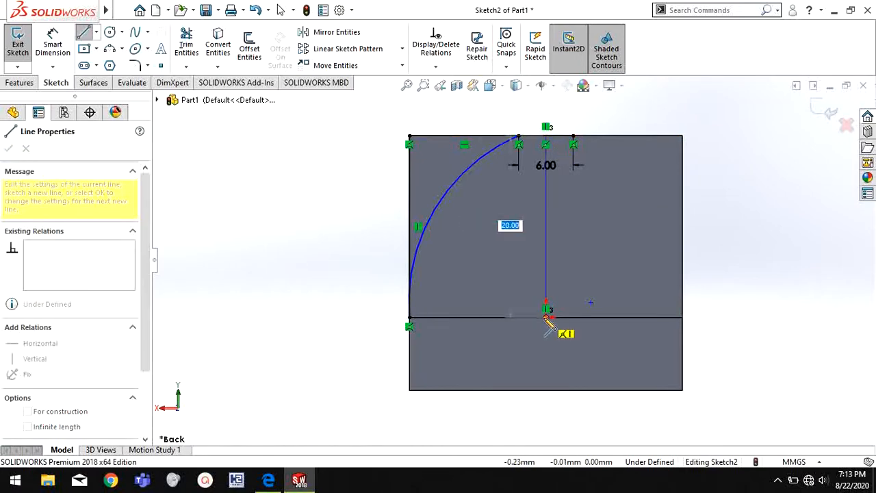
pyautogui.press('Escape')
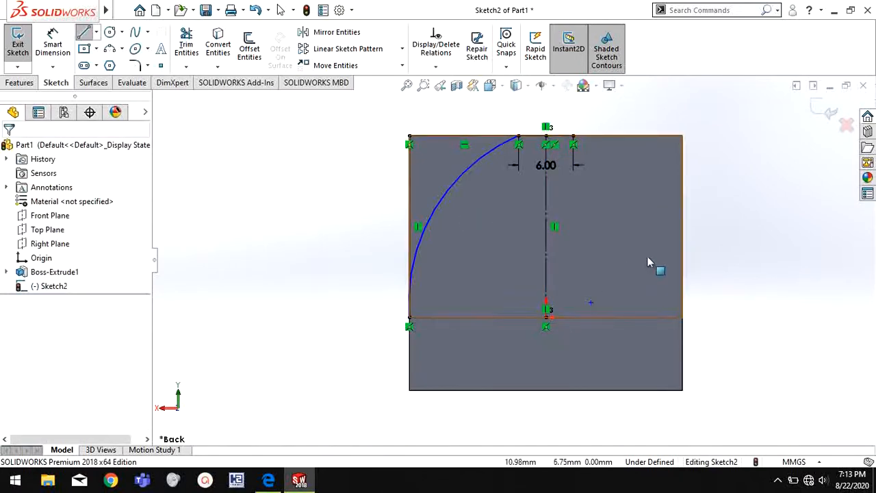
# Make the arc tangent to the vertical line along the wall's side edge
pyautogui.scroll(-2, 356, 186)
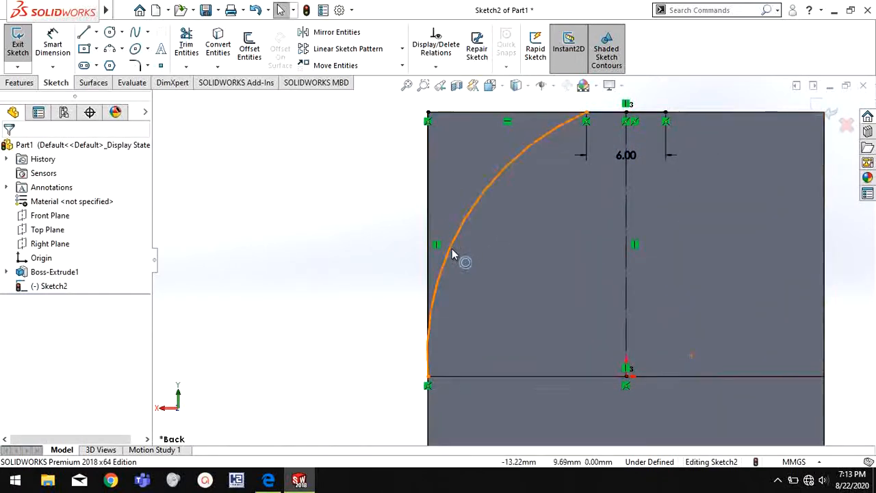
pyautogui.click(443, 255)
pyautogui.keyDown('ctrl'); pyautogui.click(429, 254); pyautogui.keyUp('ctrl')
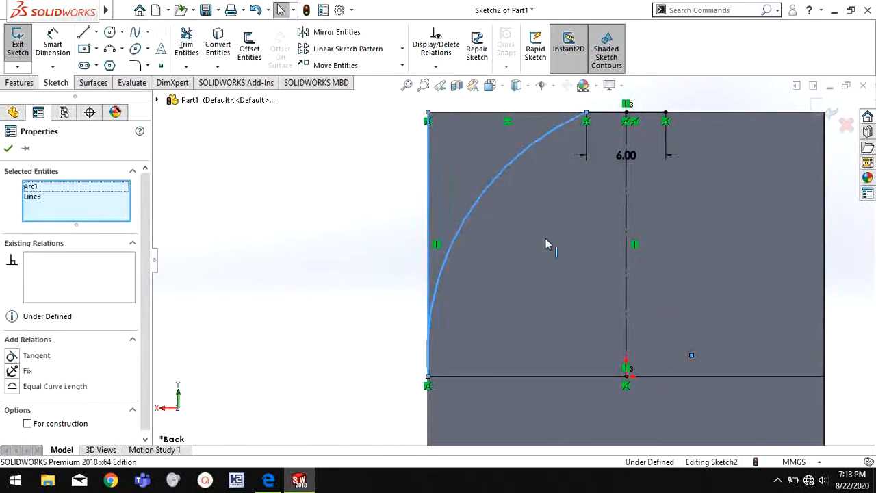
pyautogui.click(466, 202)
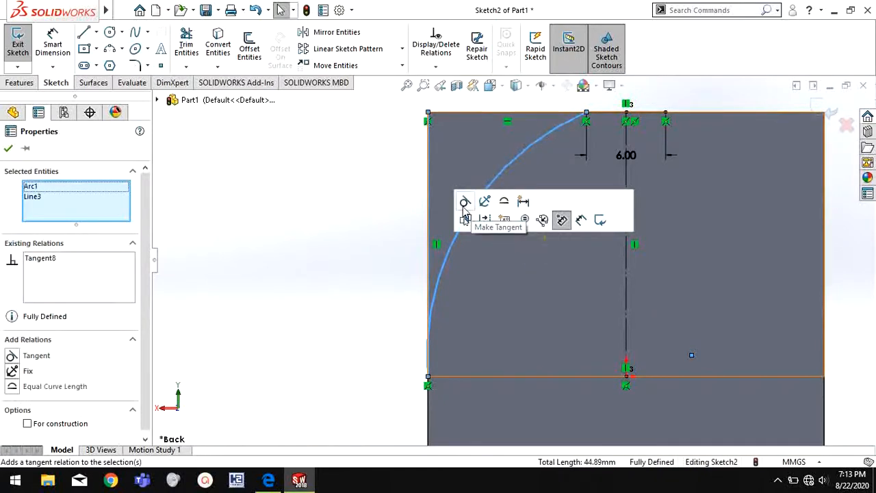
# Mirror the arc and the two corner lines about the vertical centerline
pyautogui.click(488, 176)
pyautogui.click(328, 34)
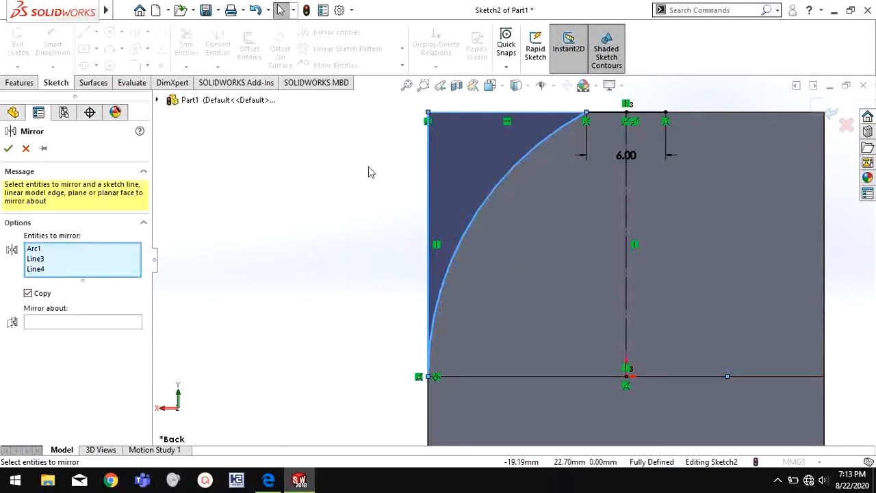
pyautogui.click(88, 324)
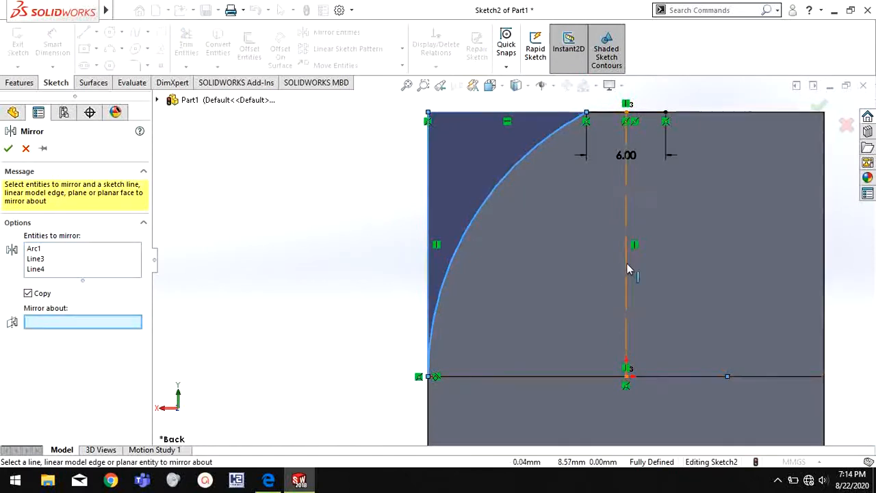
pyautogui.click(627, 263)
pyautogui.click(8, 148)
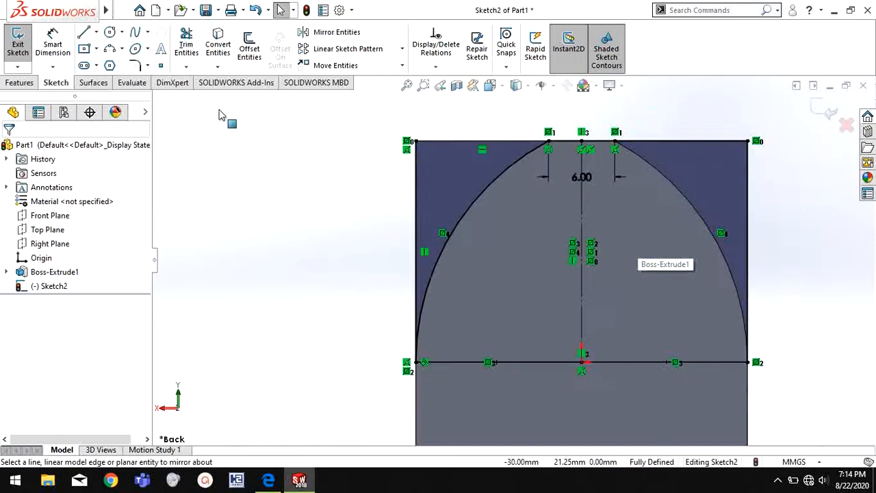
# Draw a 3 mm diameter circle centred on the centerline near the top of the wall face
pyautogui.click(109, 32)
pyautogui.click(582, 196)
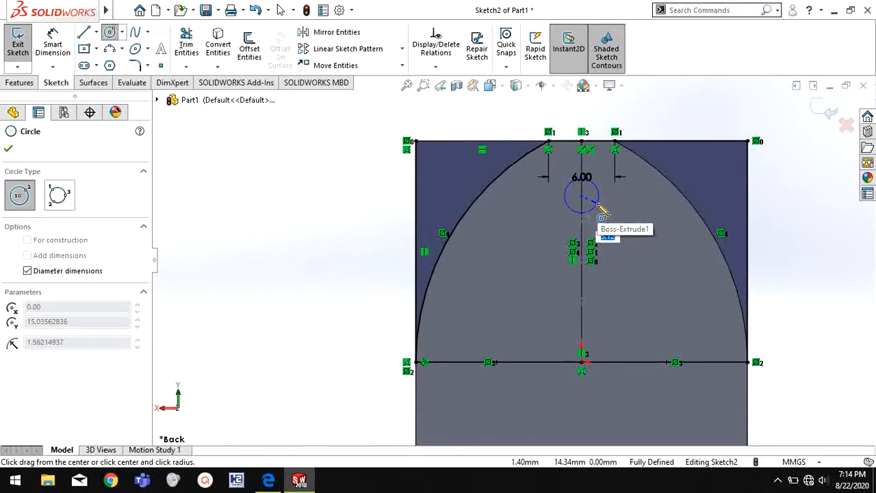
pyautogui.click(599, 205)
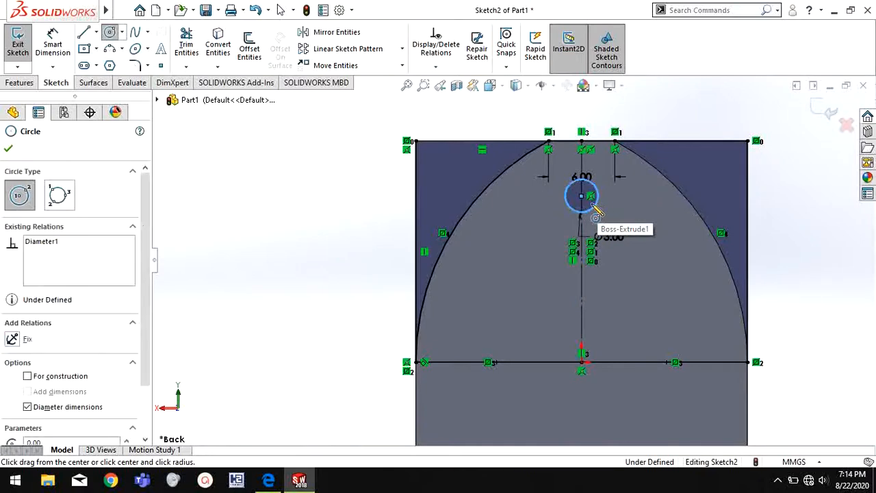
# Check the hole height in the component drawing and dimension the circle's centre 16 mm above the base's top edge
pyautogui.click(267, 482)
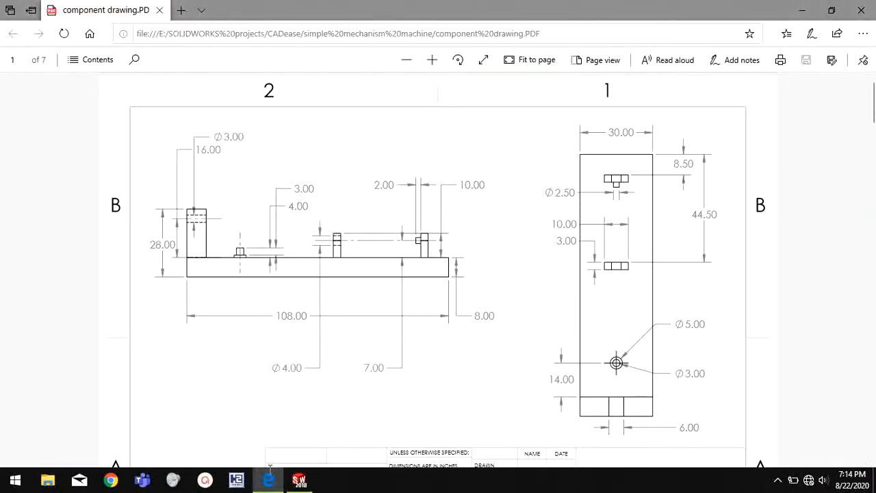
pyautogui.click(299, 481)
pyautogui.press('Escape')
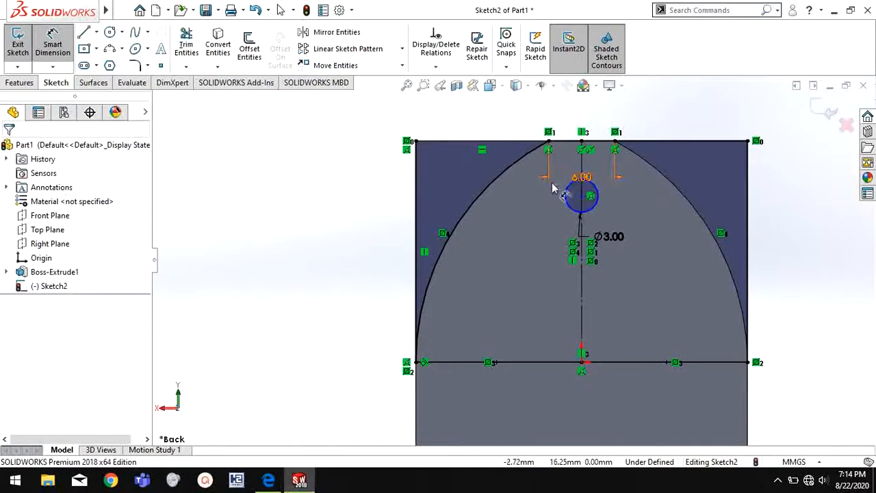
pyautogui.click(620, 362)
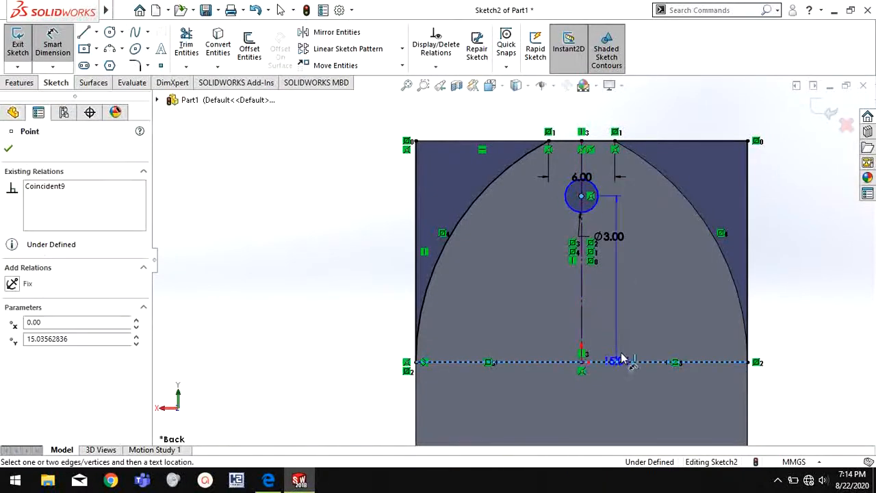
pyautogui.click(660, 287)
pyautogui.write('16')
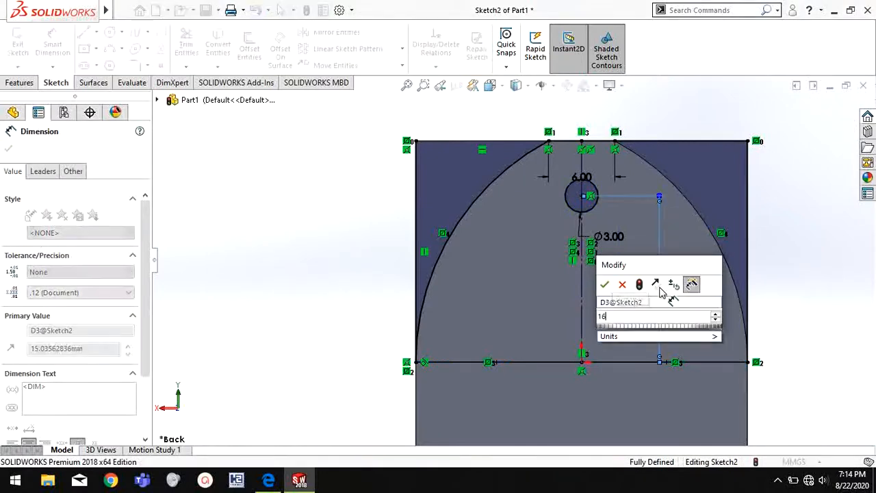
pyautogui.press('Return')
pyautogui.rightClick(304, 211)
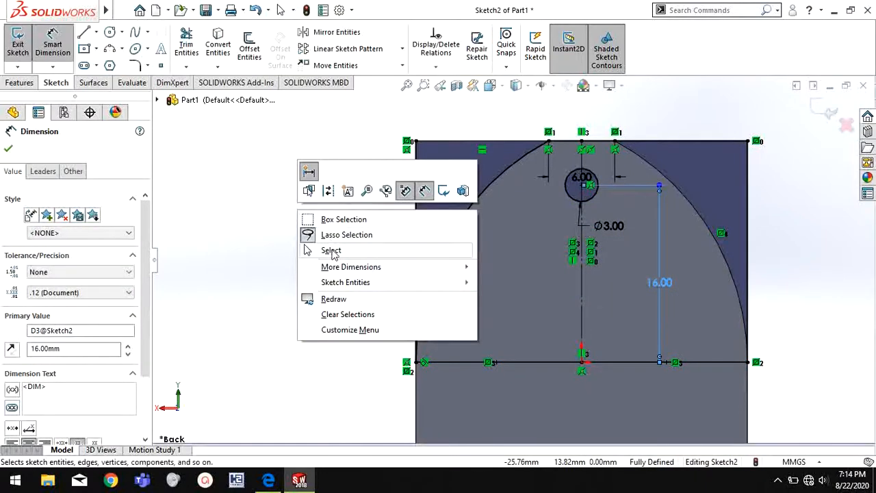
pyautogui.click(322, 247)
# Cut the two corner regions and the circular hole out of the upright wall with a Through All extruded cut
pyautogui.click(20, 83)
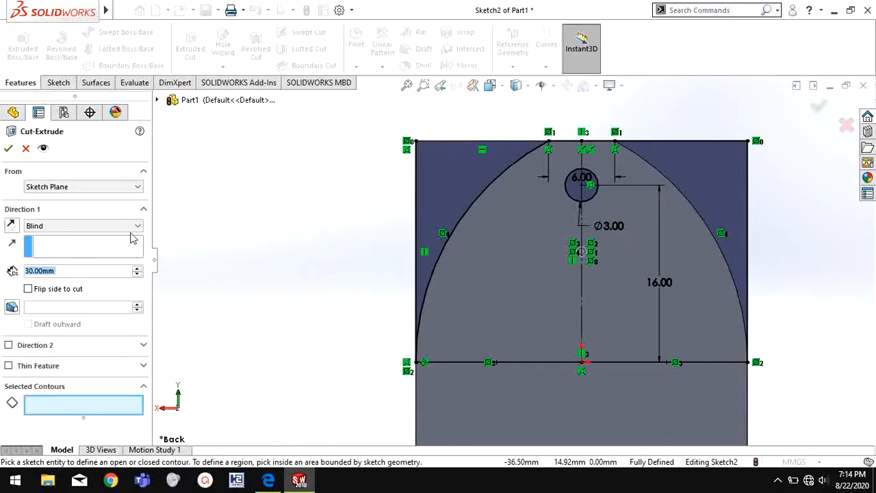
pyautogui.click(133, 226)
pyautogui.click(117, 246)
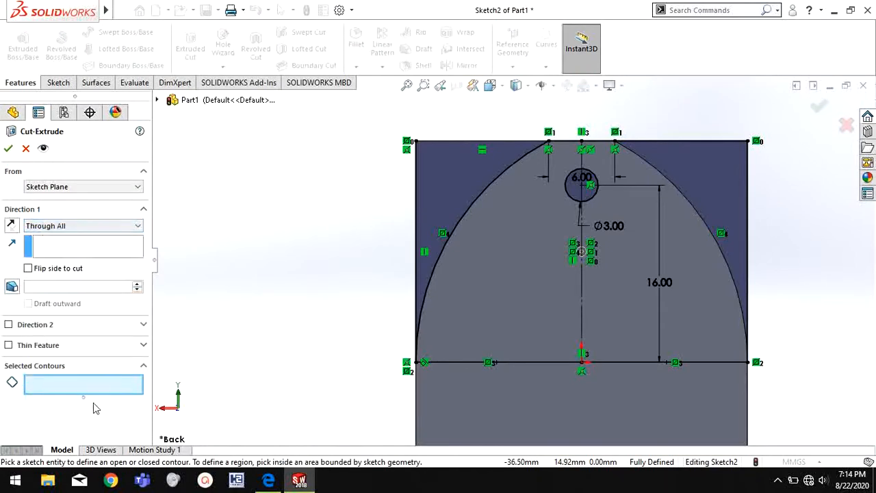
pyautogui.click(445, 255)
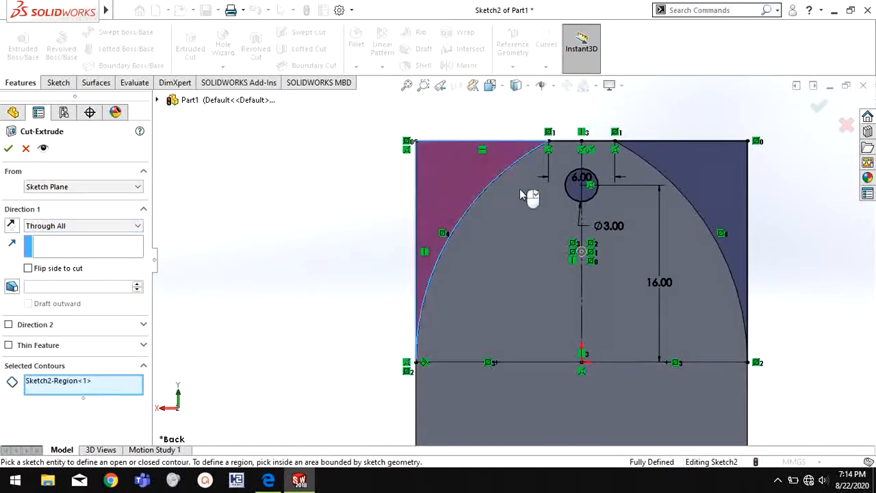
pyautogui.click(669, 187)
pyautogui.click(587, 197)
pyautogui.click(589, 197)
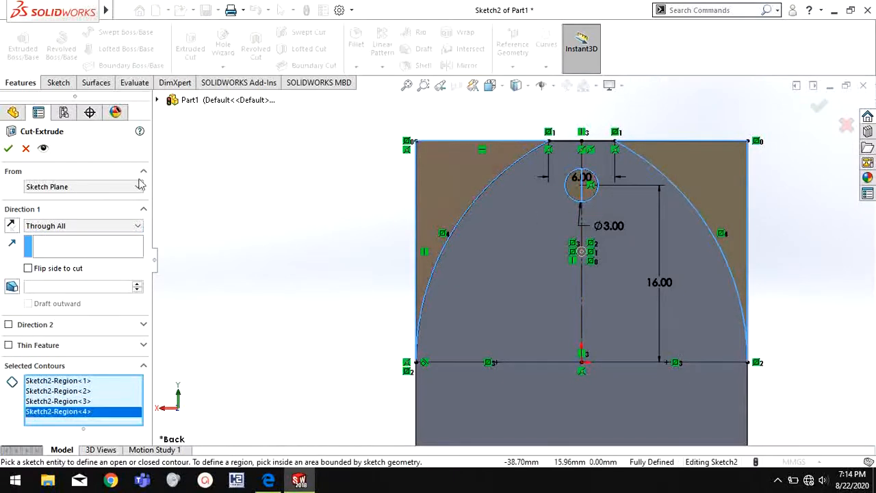
pyautogui.click(12, 148)
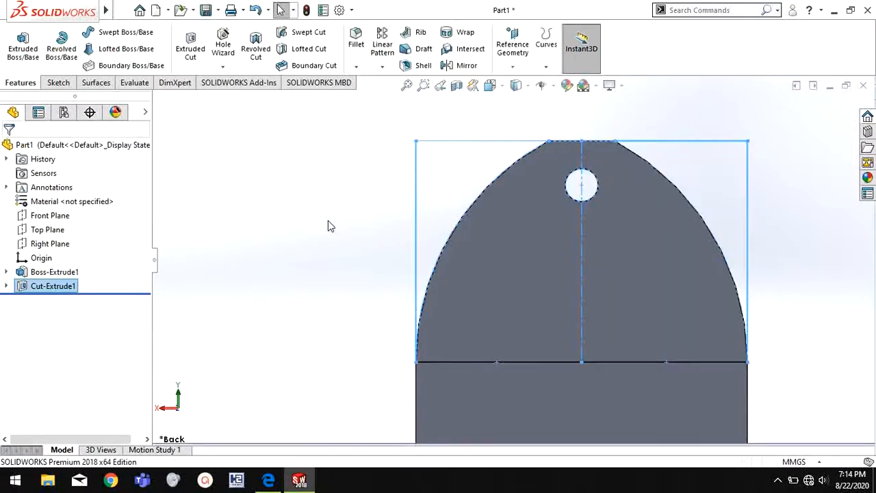
# Start a new sketch on the long top face of the base and view it straight on
pyautogui.moveTo(650, 295); pyautogui.dragTo(506, 283, button='middle')
pyautogui.rightClick(506, 282)
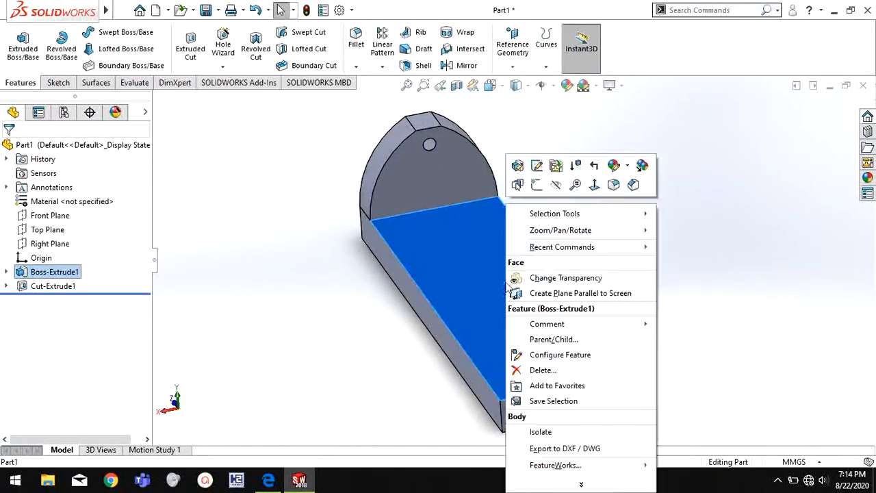
pyautogui.click(537, 184)
pyautogui.scroll(1, 619, 268)
pyautogui.press('space')
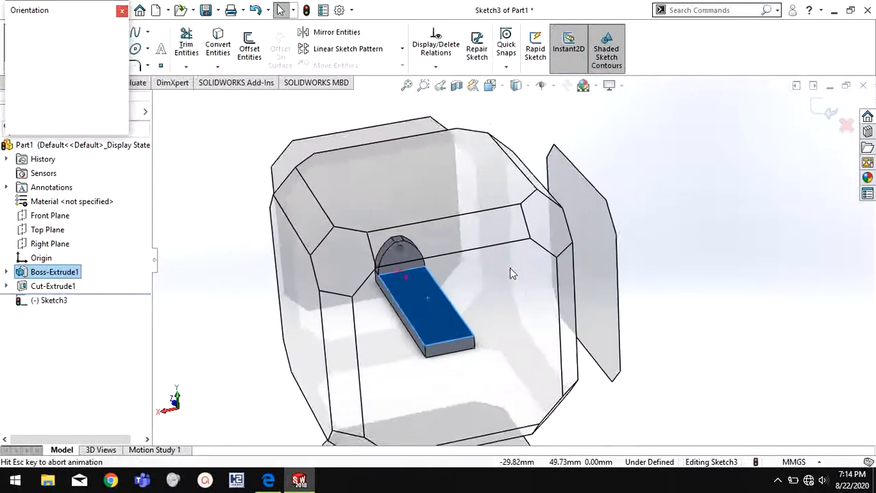
pyautogui.click(424, 236)
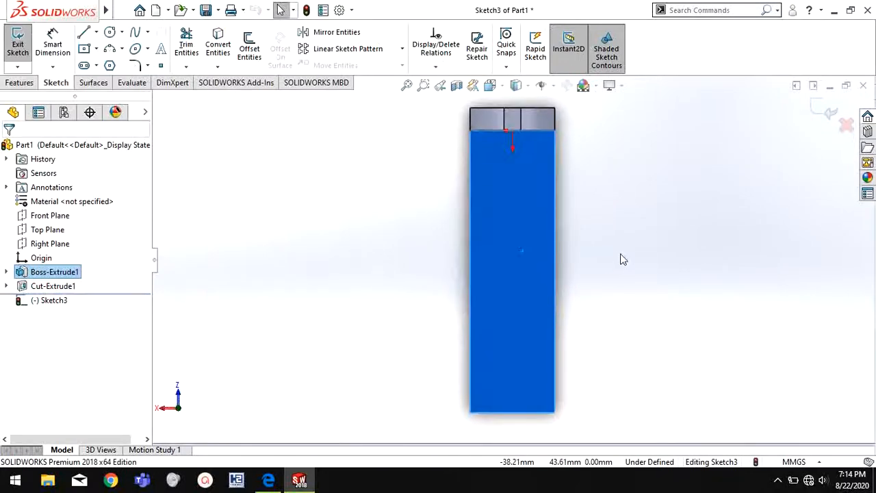
# Draw a vertical construction centerline from the origin to the midpoint of the base's far end edge
pyautogui.click(110, 32)
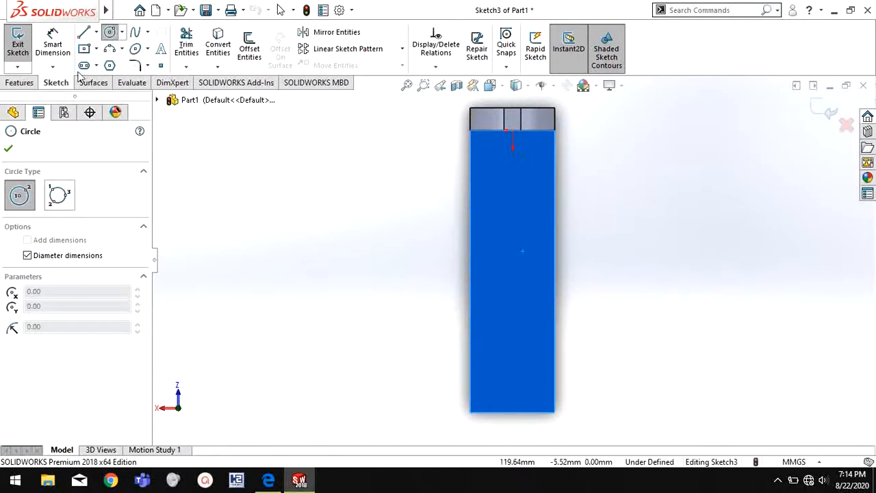
pyautogui.click(83, 35)
pyautogui.click(512, 131)
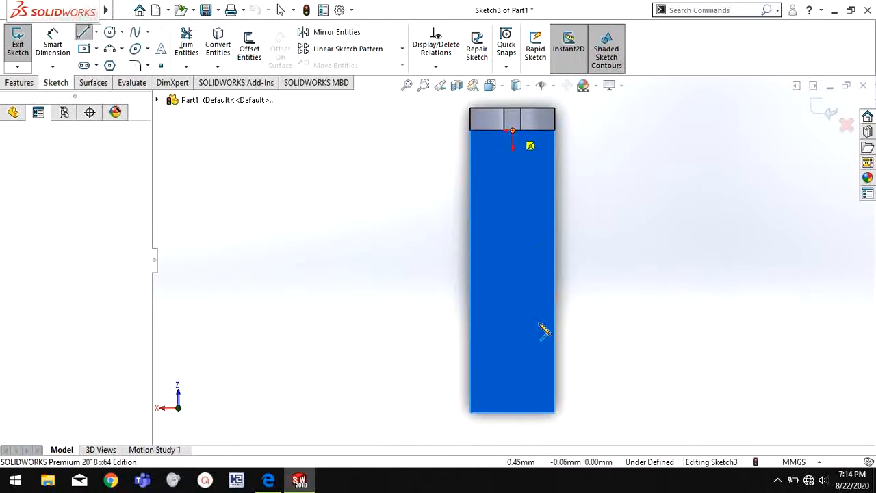
pyautogui.click(513, 413)
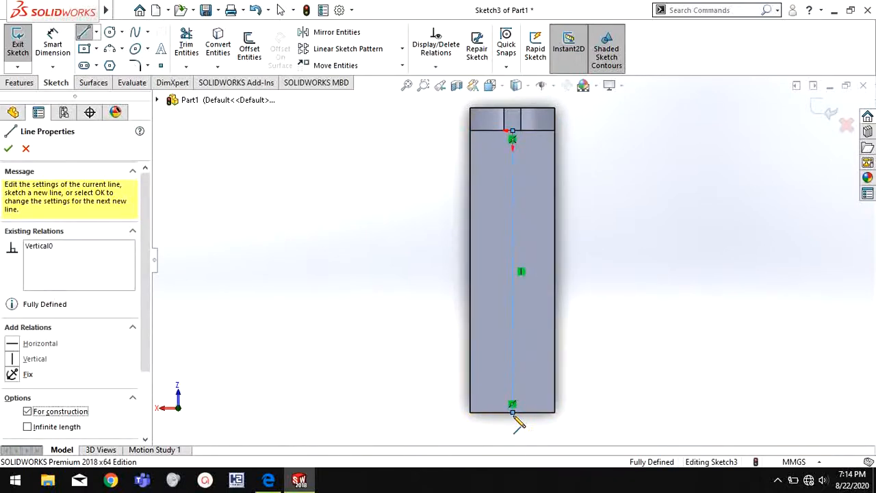
pyautogui.press('Escape')
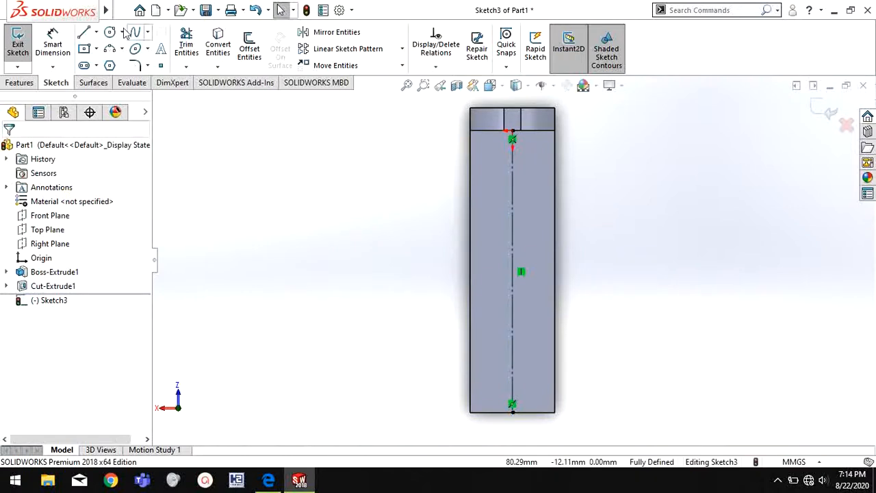
# Draw a 5 mm diameter circle centred on the centerline near the upright wall
pyautogui.click(109, 33)
pyautogui.scroll(-2, 500, 127)
pyautogui.click(516, 184)
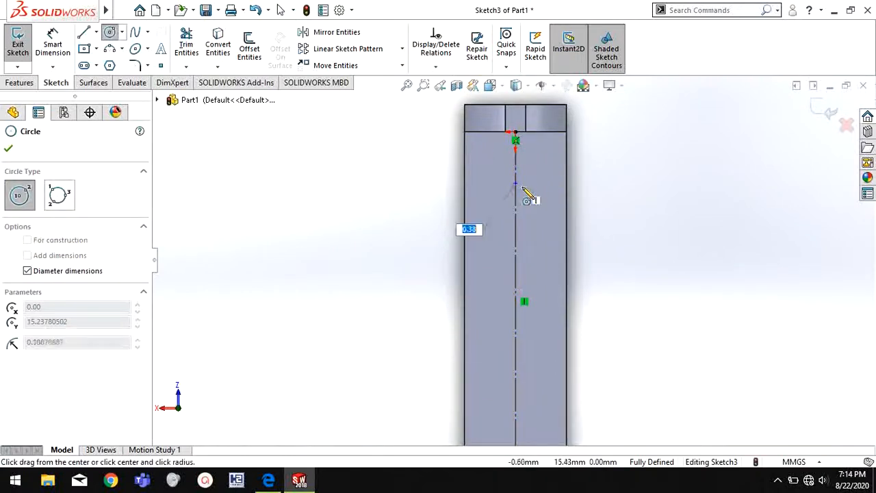
pyautogui.press('Return')
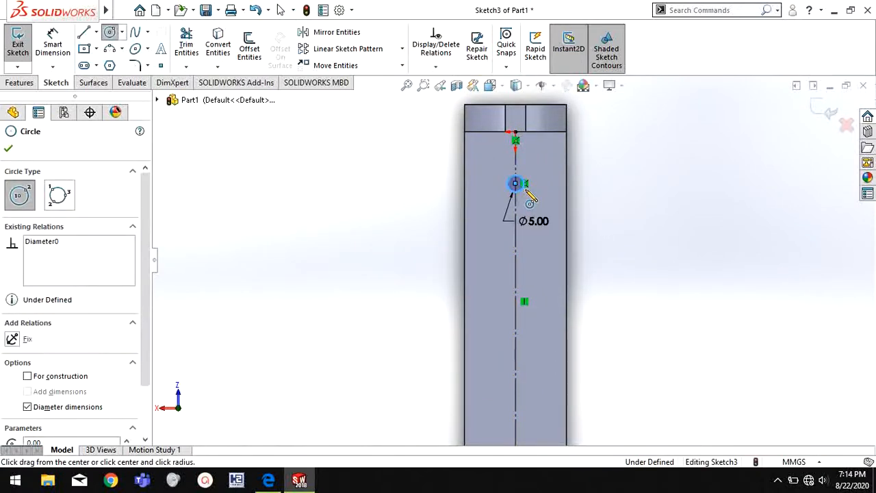
# Check the circle's location in the component drawing and dimension its centre 14 mm from the upright wall's inner edge
pyautogui.scroll(1, 543, 349)
pyautogui.moveTo(693, 248); pyautogui.dragTo(693, 127, button='right')
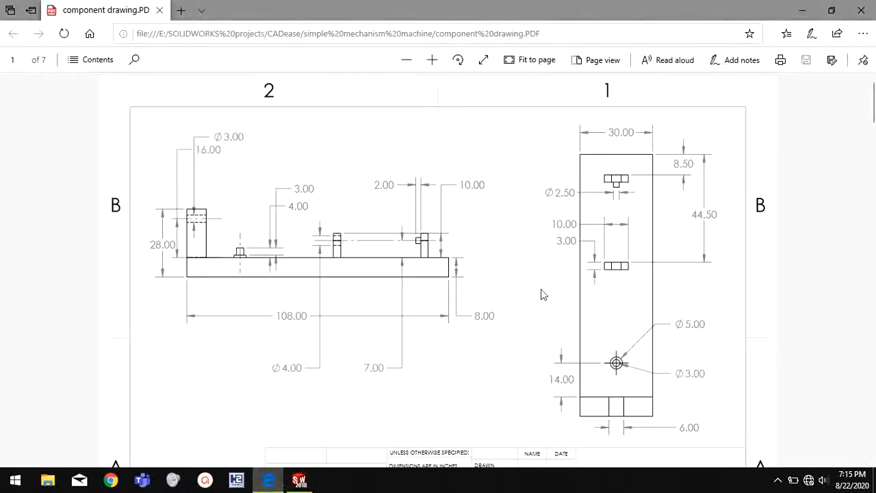
pyautogui.click(299, 480)
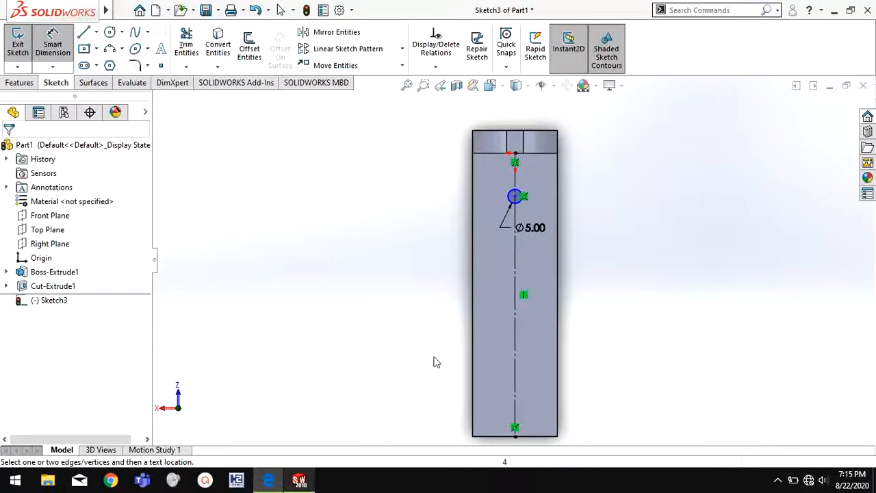
pyautogui.click(507, 229)
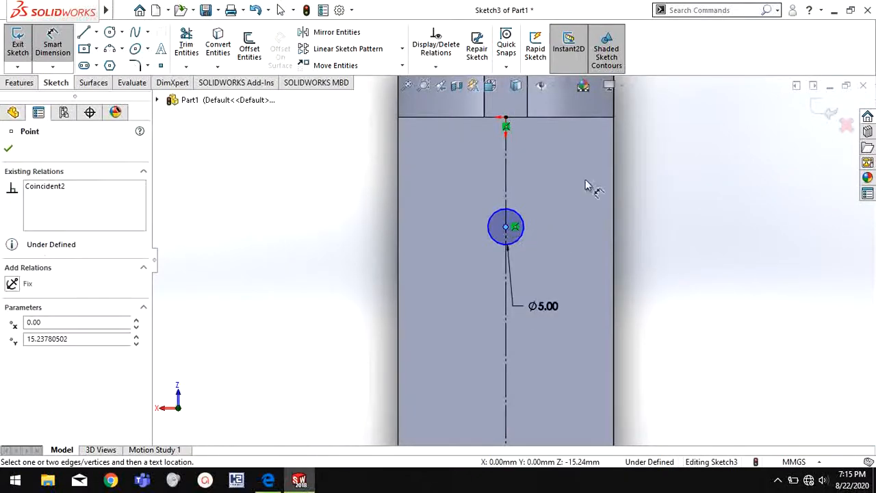
pyautogui.click(575, 119)
pyautogui.click(650, 174)
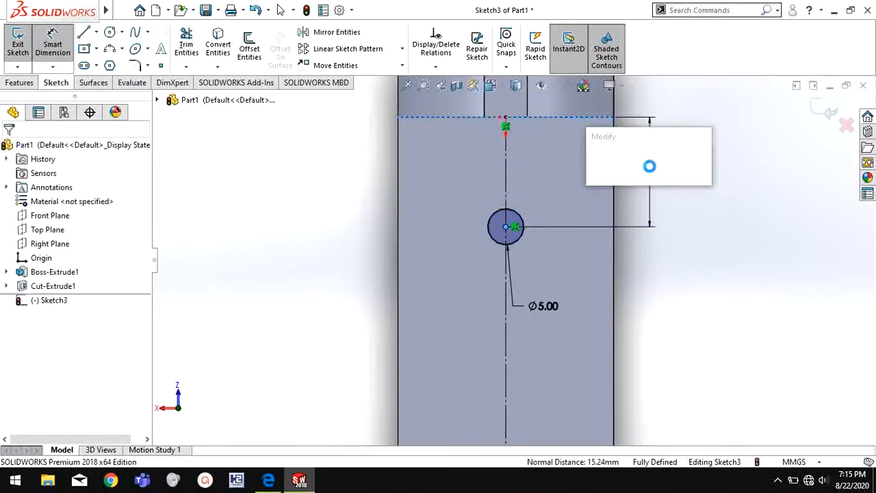
pyautogui.write('14')
pyautogui.press('Return')
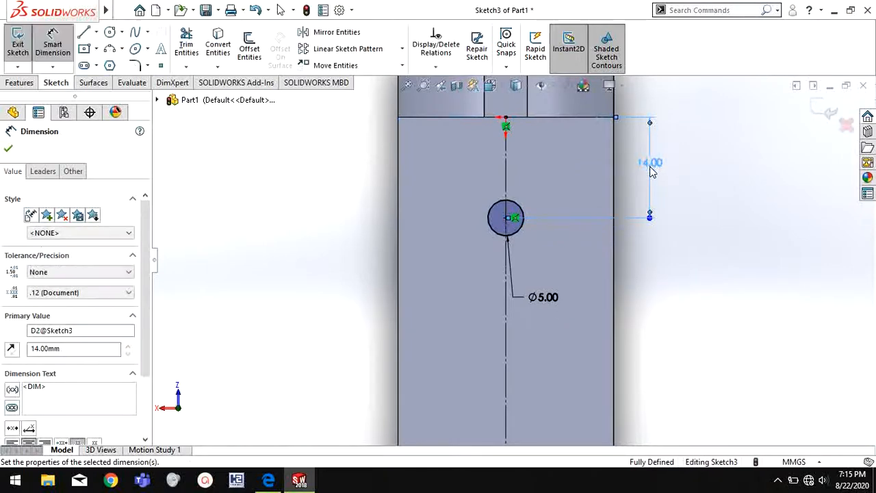
# Draw a 10 mm by 3 mm center rectangle on the centerline, beyond the circle towards the base's free end
pyautogui.press('z')
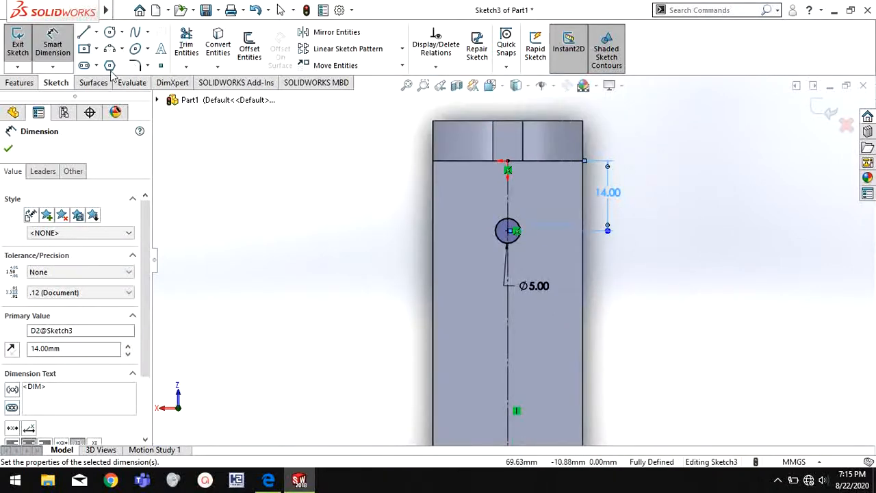
pyautogui.click(84, 49)
pyautogui.hotkey('ctrl', 'Up')
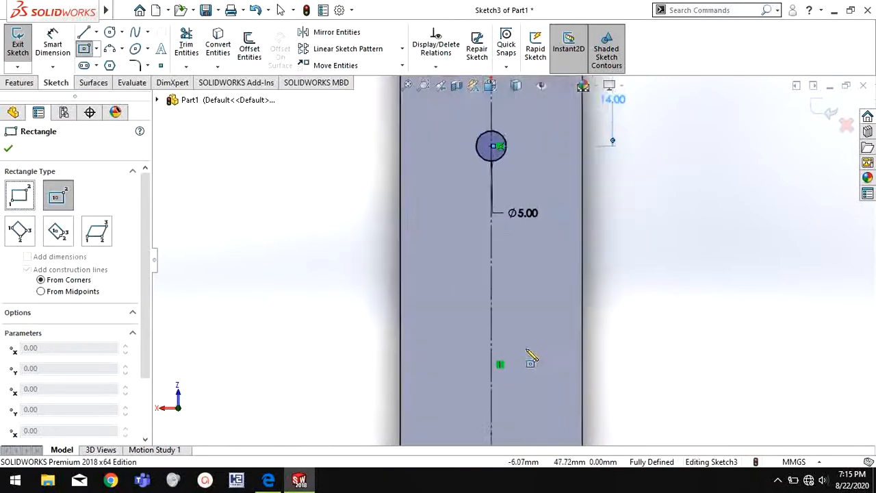
pyautogui.click(498, 339)
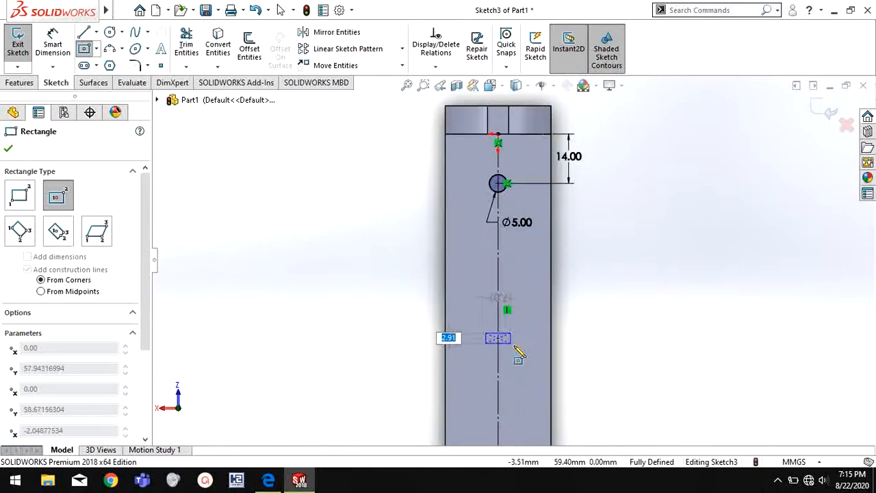
pyautogui.press('Tab')
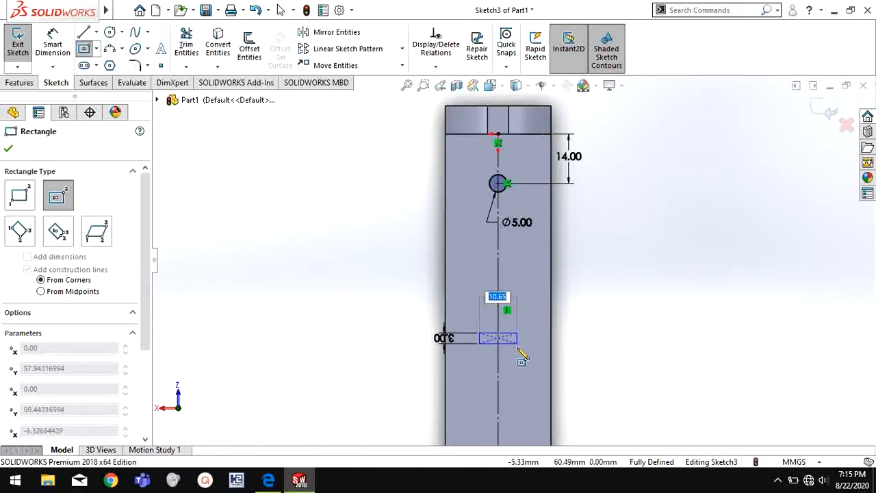
pyautogui.write('10')
pyautogui.press('Return')
# Draw a second 10 mm by 3 mm center rectangle on the centerline, between the first rectangle and the base's free end
pyautogui.scroll(1, 544, 380)
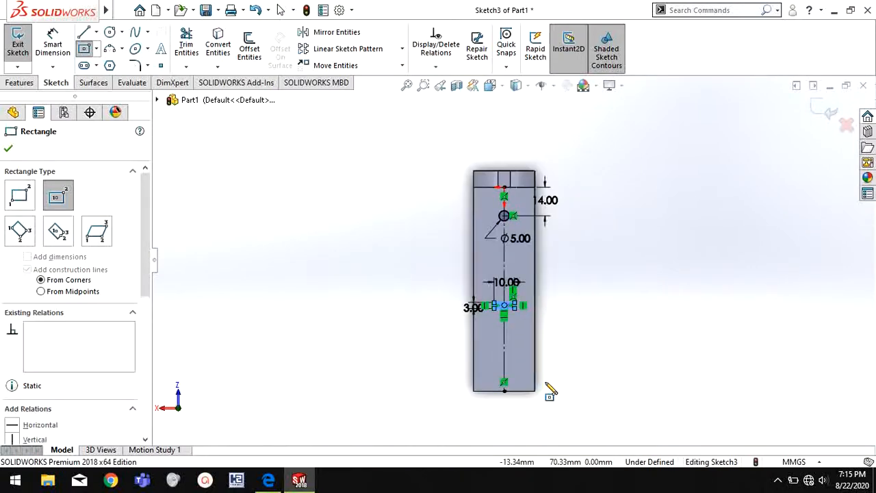
pyautogui.scroll(-1, 545, 380)
pyautogui.click(467, 322)
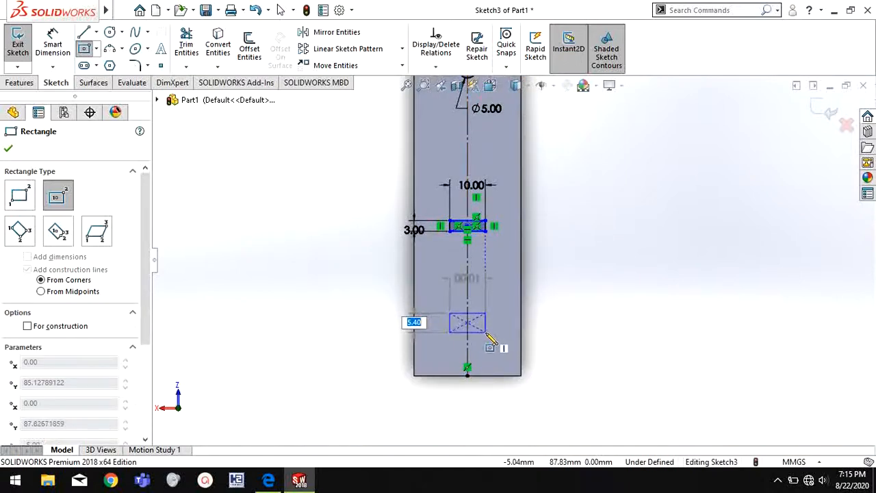
pyautogui.write('3')
pyautogui.press('Return')
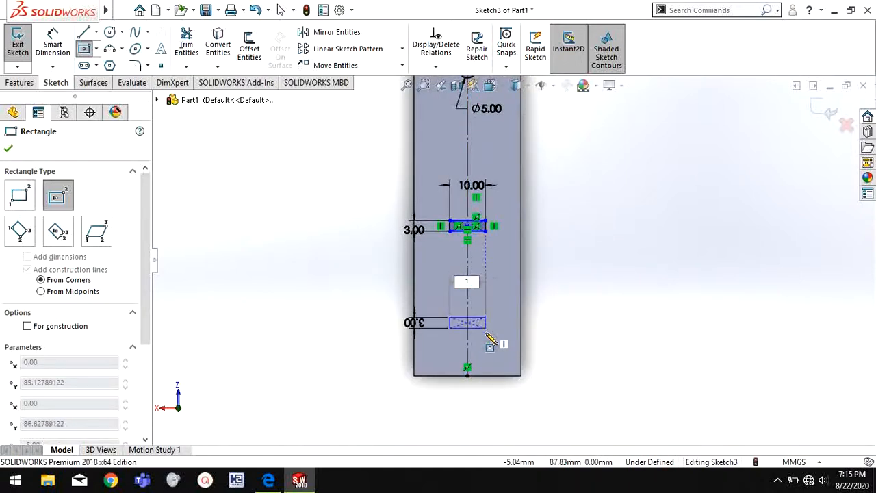
pyautogui.write('10')
pyautogui.press('Return')
pyautogui.press('Escape')
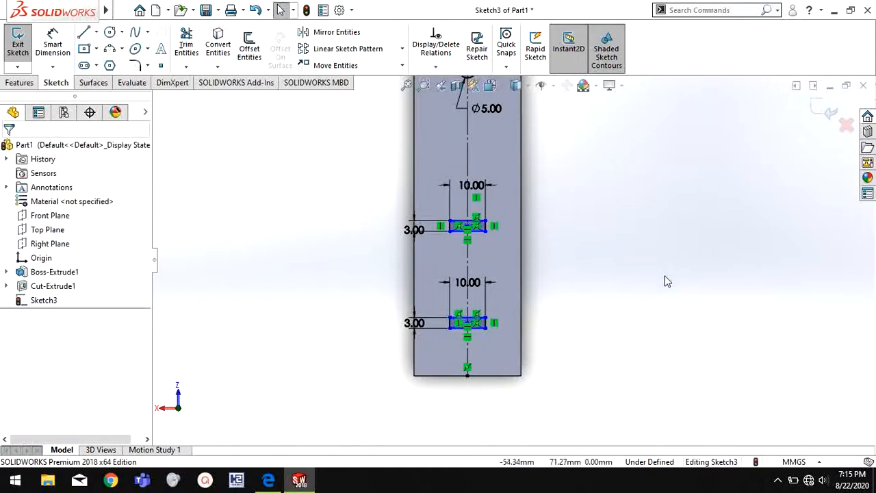
# Check the rectangle spacing in the component drawing and dimension the outer rectangle's lower edge 8.5 mm from the base's free end
pyautogui.click(268, 481)
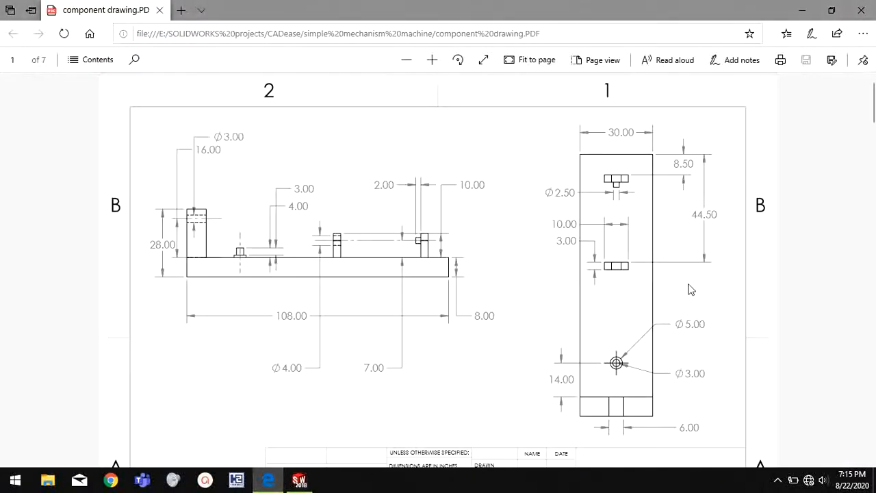
pyautogui.click(300, 480)
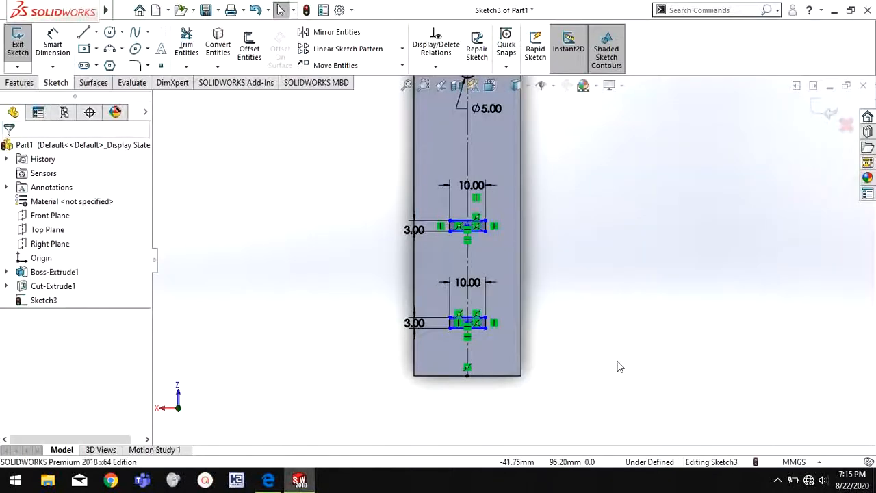
pyautogui.scroll(-3, 493, 332)
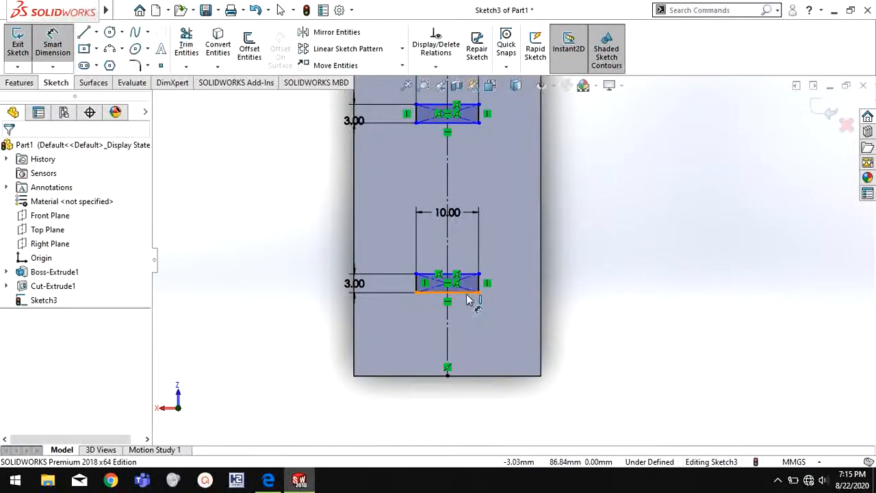
pyautogui.click(468, 299)
pyautogui.click(485, 375)
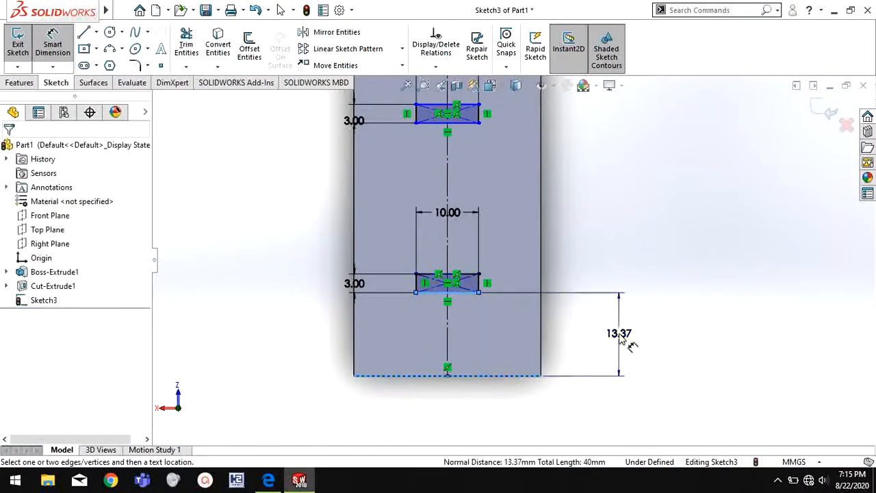
pyautogui.click(623, 343)
pyautogui.write('8.5')
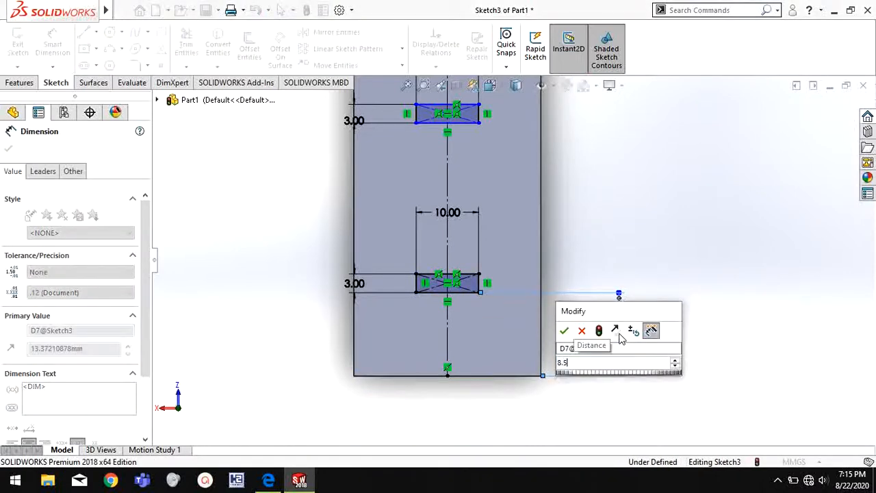
pyautogui.press('Return')
# Dimension the lower edge of the middle rectangle 44.5 mm from the base's free end
pyautogui.scroll(1, 612, 200)
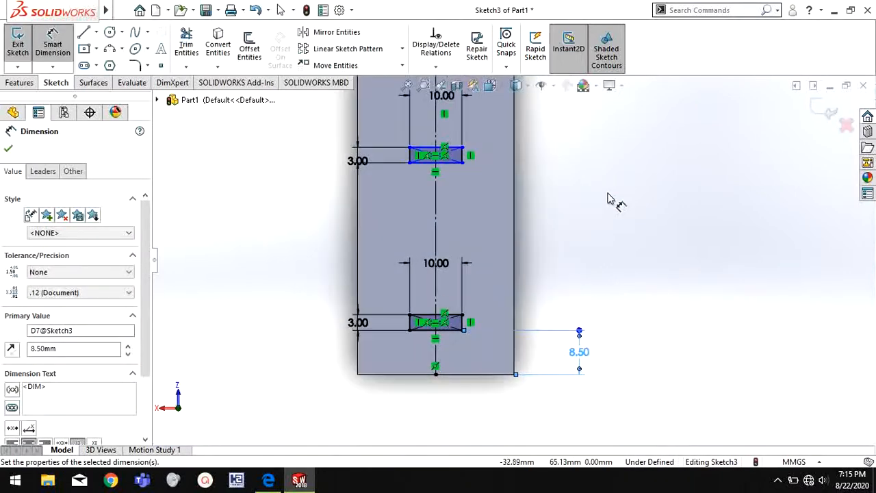
pyautogui.click(451, 162)
pyautogui.click(510, 374)
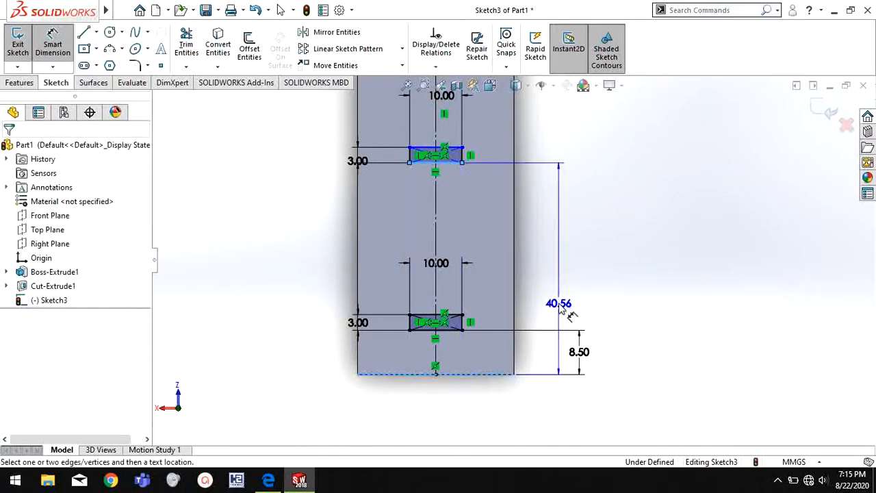
pyautogui.click(560, 310)
pyautogui.write('44.5')
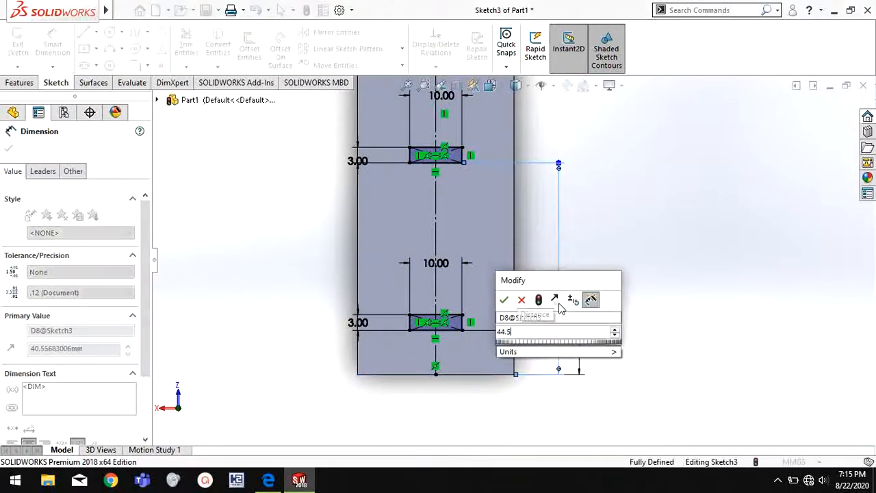
pyautogui.press('Return')
pyautogui.click(297, 195)
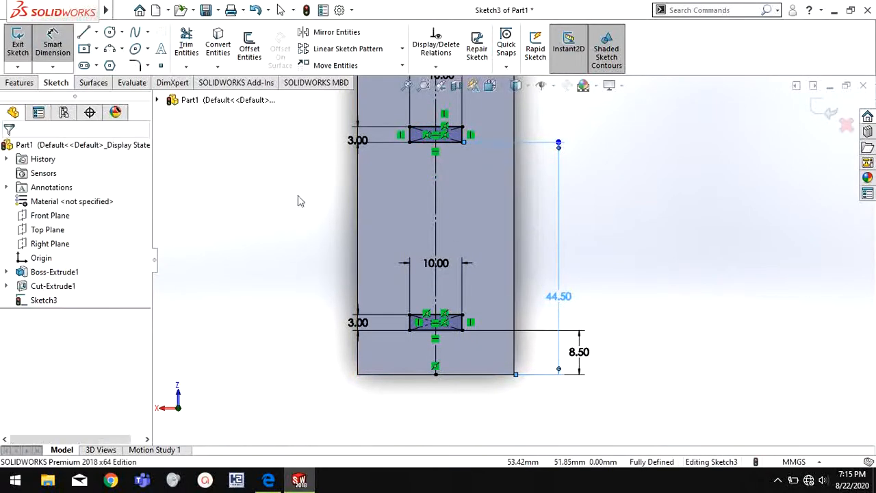
pyautogui.press('Escape')
# Start an extruded boss from the sketch, choosing only the two 10 mm by 3 mm rectangles as contours
pyautogui.scroll(5, 630, 223)
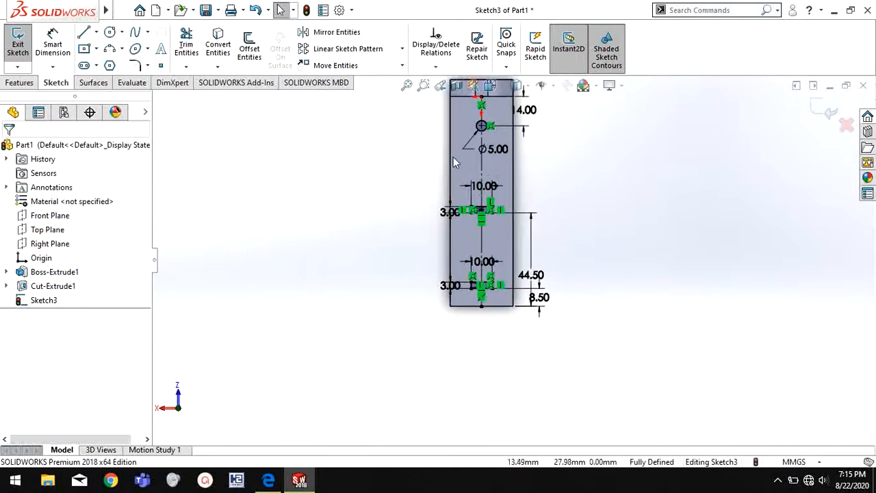
pyautogui.scroll(-1, 454, 163)
pyautogui.click(20, 83)
pyautogui.click(32, 63)
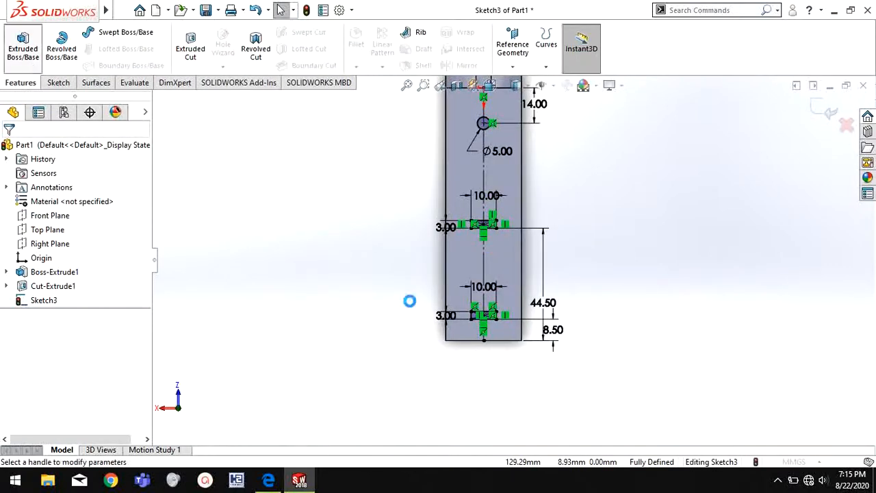
pyautogui.click(107, 390)
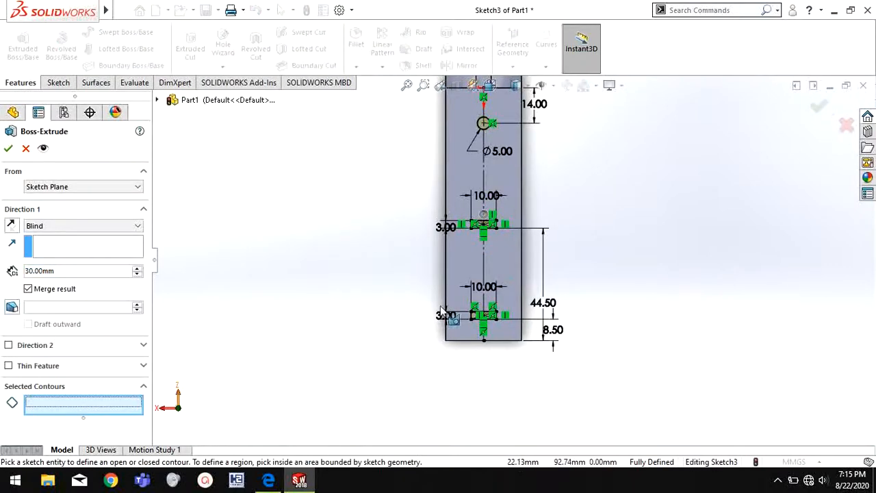
pyautogui.scroll(-5, 492, 231)
pyautogui.scroll(2, 554, 371)
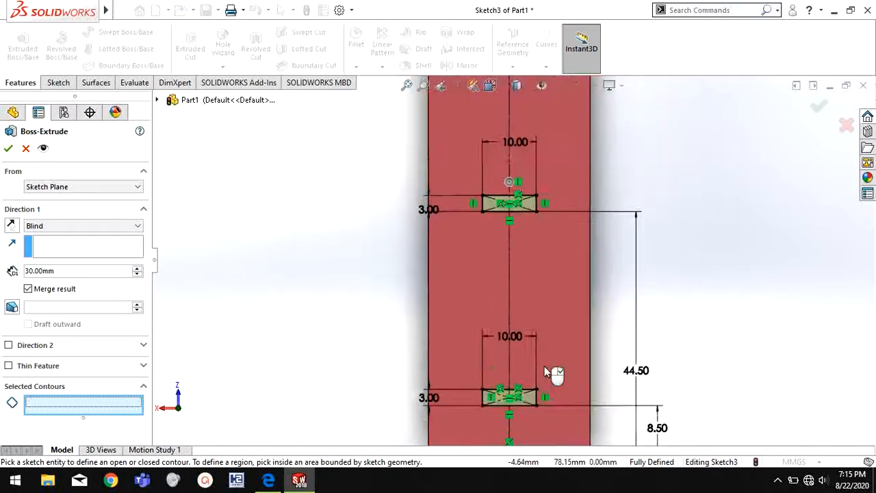
pyautogui.scroll(-3, 520, 369)
pyautogui.click(430, 338)
pyautogui.scroll(3, 502, 288)
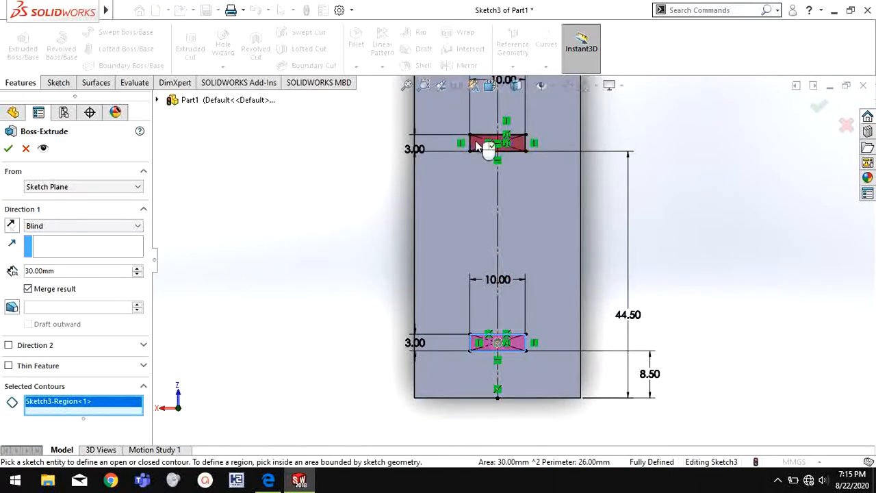
pyautogui.scroll(-2, 488, 148)
pyautogui.click(480, 171)
# Set the extrusion depth of the two rectangular supports to 10 mm and finish the boss
pyautogui.press('z')
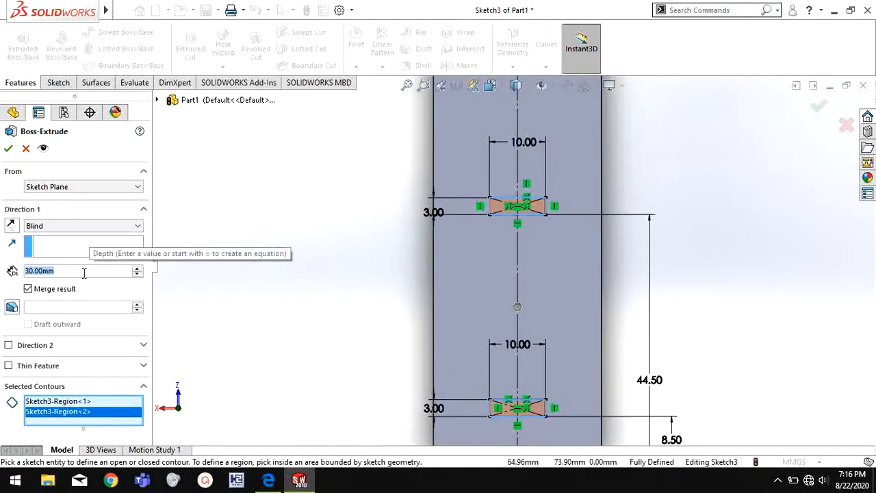
pyautogui.write('10')
pyautogui.press('Return')
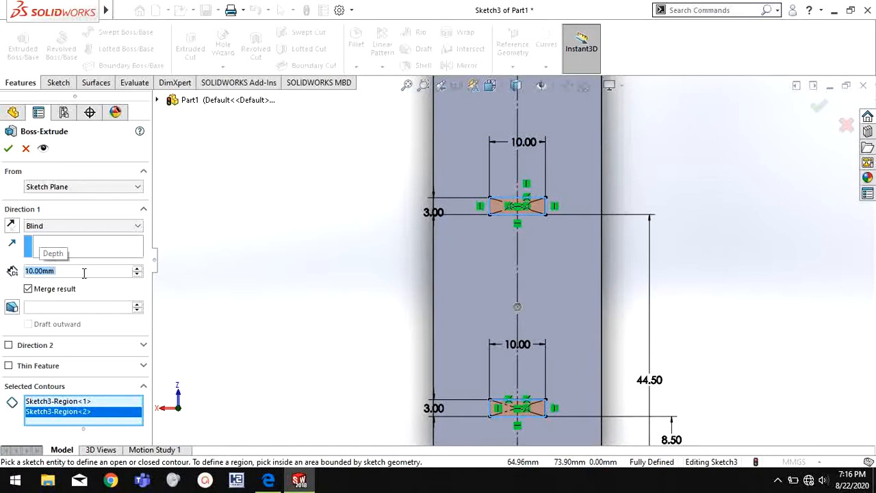
pyautogui.click(8, 149)
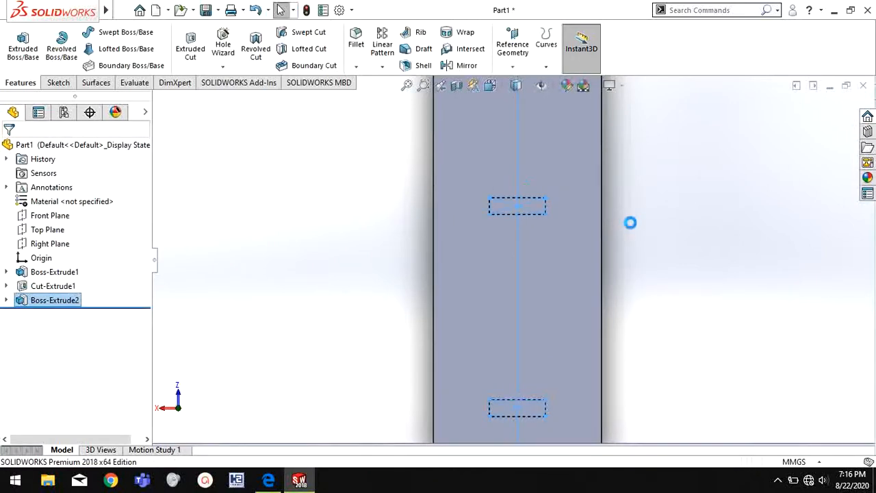
pyautogui.moveTo(630, 226); pyautogui.dragTo(658, 192, button='middle')
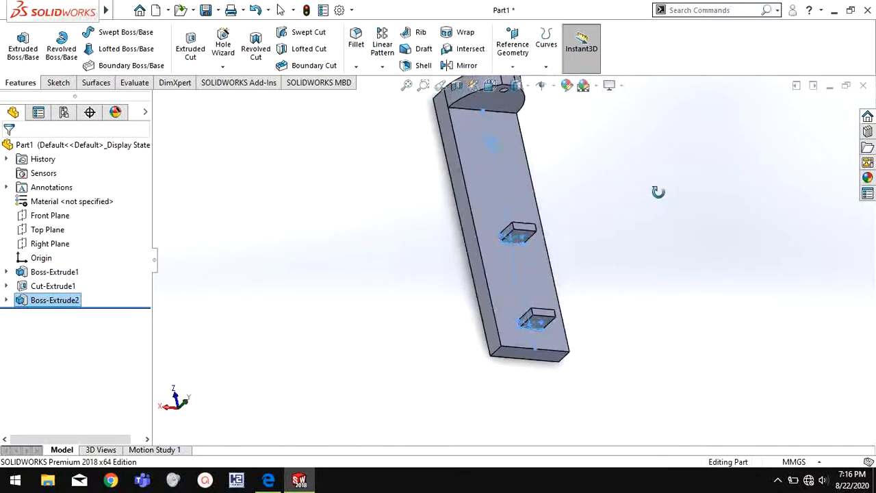
# Show the sketch used for the two supports so its circle can be reused
pyautogui.click(6, 300)
pyautogui.rightClick(53, 314)
pyautogui.click(65, 283)
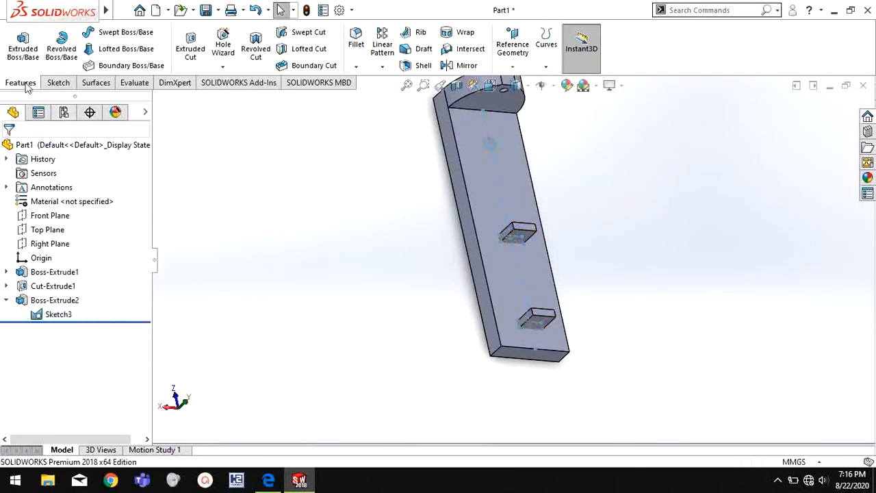
# Extrude the 5 mm circle region of the shown sketch 1 mm as a round boss on the base
pyautogui.scroll(3, 505, 150)
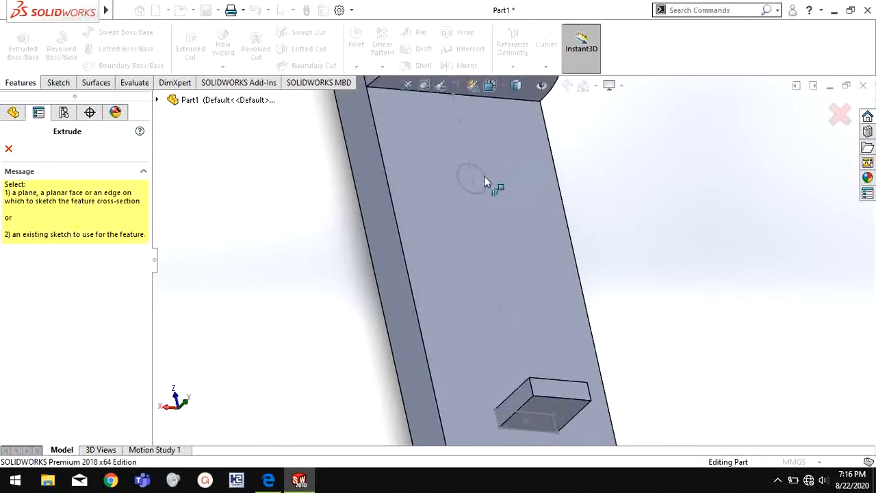
pyautogui.click(487, 186)
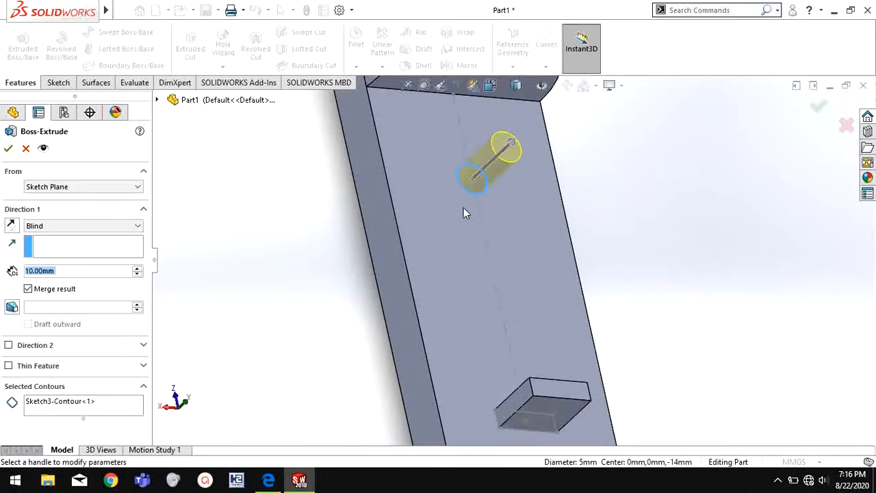
pyautogui.scroll(-3, 193, 404)
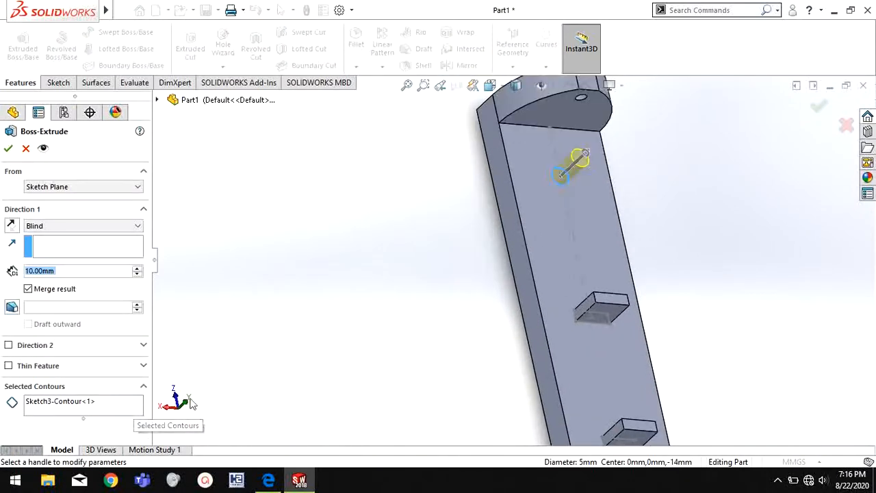
pyautogui.click(81, 404)
pyautogui.rightClick(130, 405)
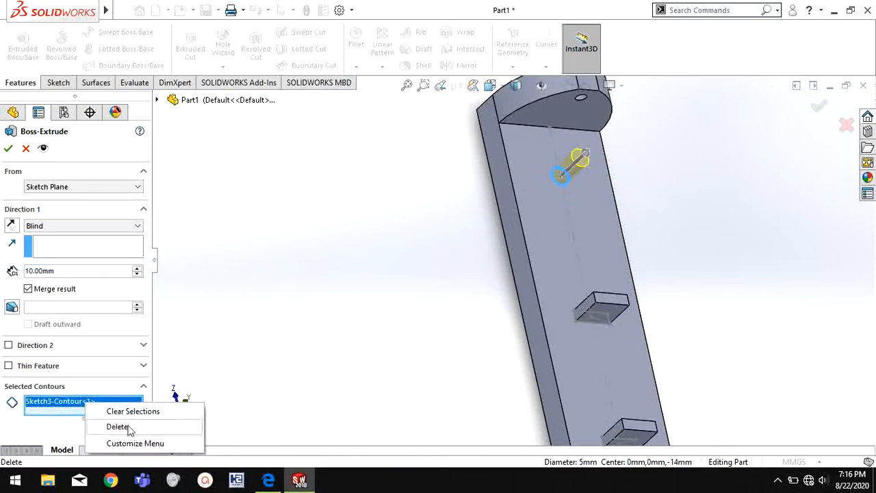
pyautogui.click(139, 427)
pyautogui.scroll(3, 554, 206)
pyautogui.click(566, 161)
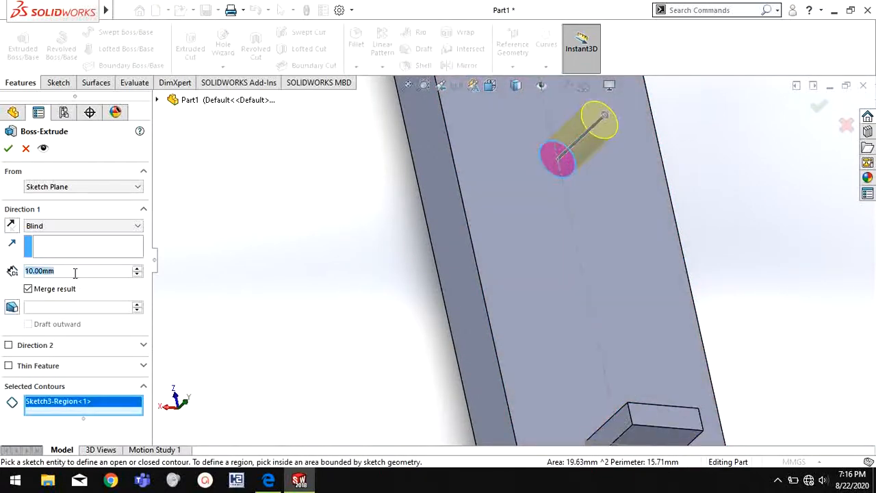
pyautogui.write('1')
pyautogui.press('Return')
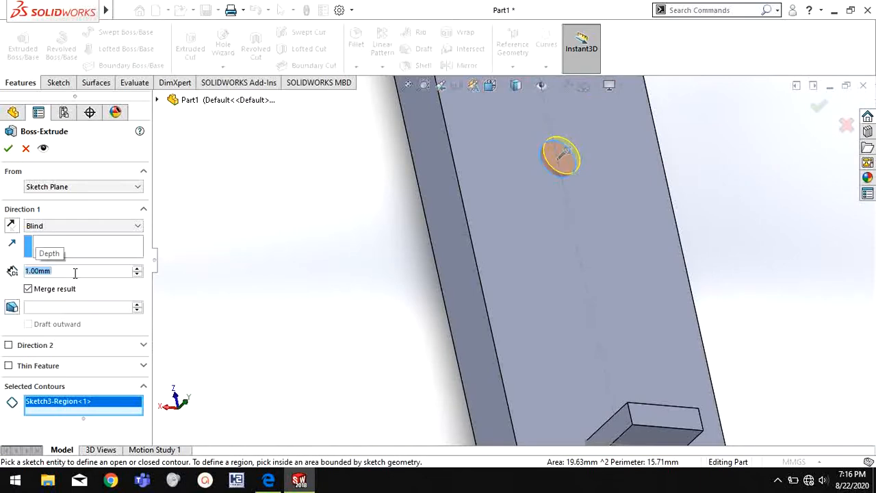
pyautogui.click(9, 146)
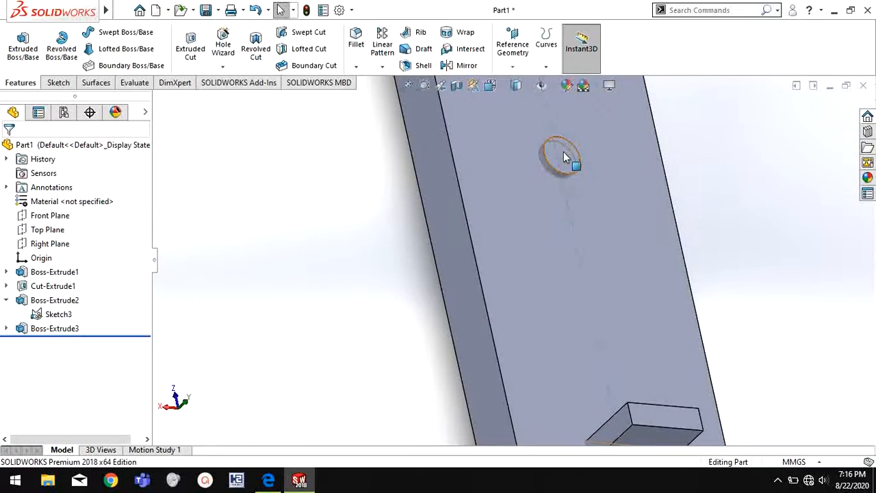
# Sketch a 3 mm diameter circle on the round boss's top face, concentric with the boss
pyautogui.rightClick(563, 154)
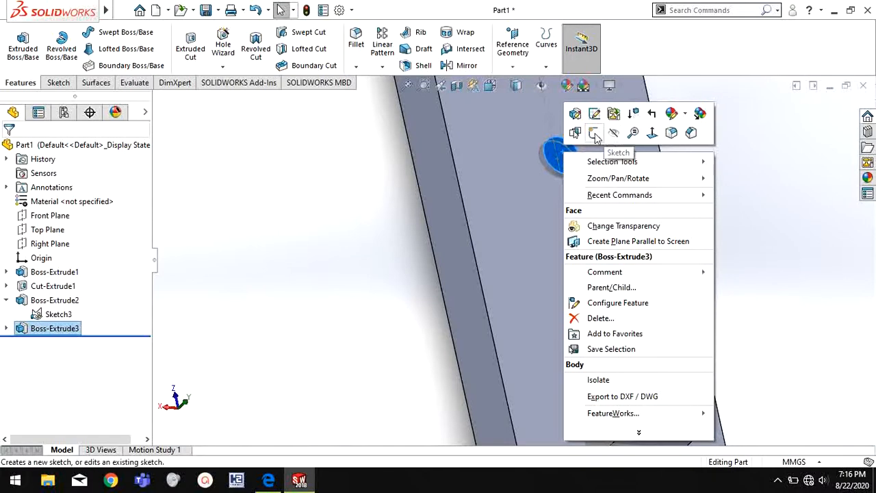
pyautogui.click(594, 134)
pyautogui.scroll(-3, 618, 171)
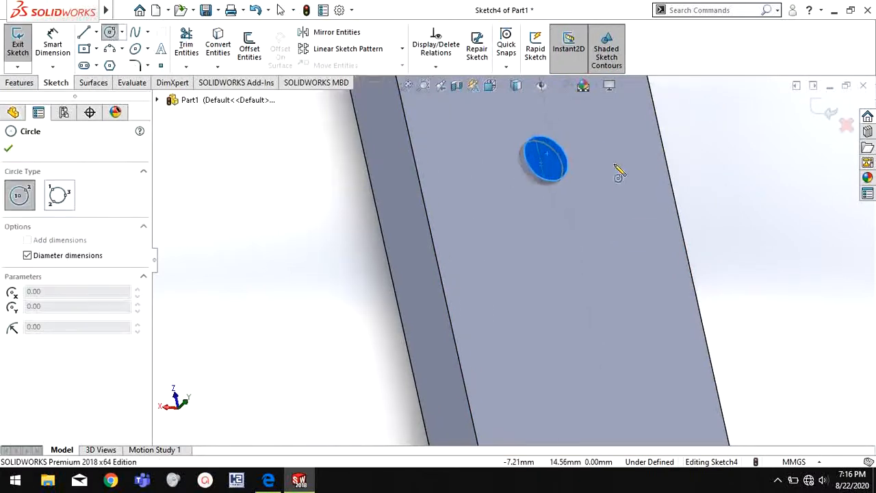
pyautogui.click(504, 166)
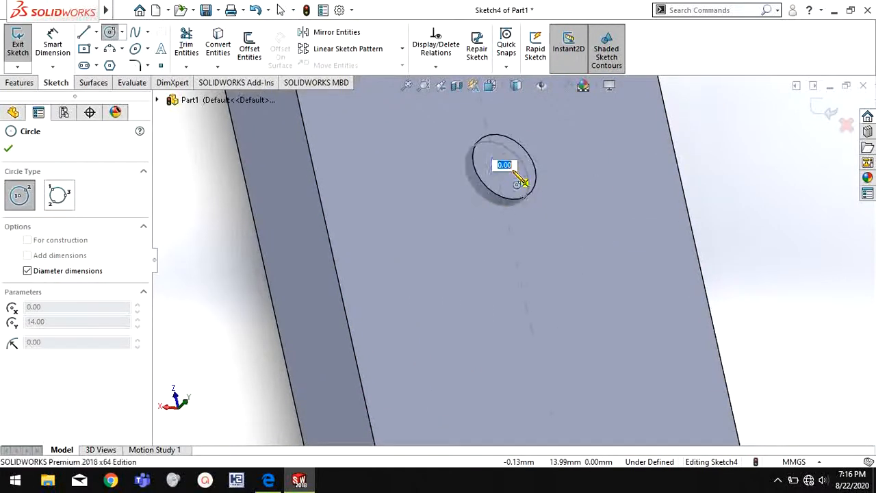
pyautogui.write('3')
pyautogui.press('Return')
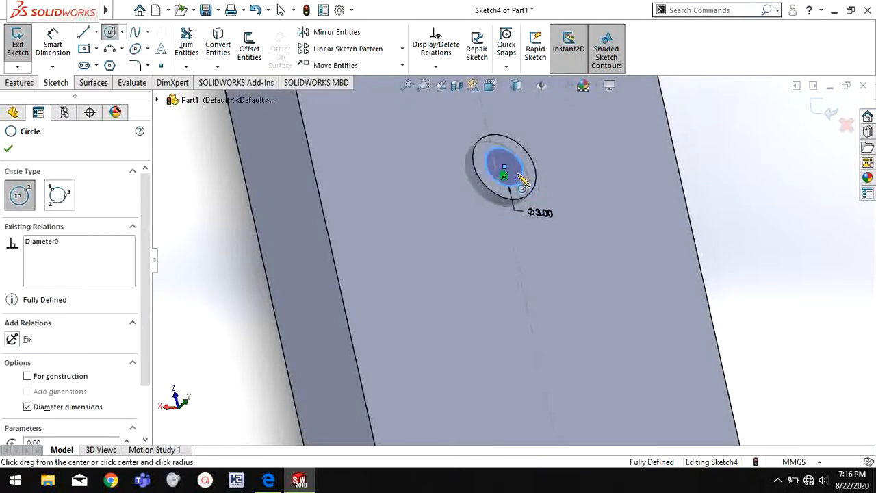
# Extrude the 3 mm circle 3 mm to form the pin on the round boss
pyautogui.click(19, 82)
pyautogui.click(22, 48)
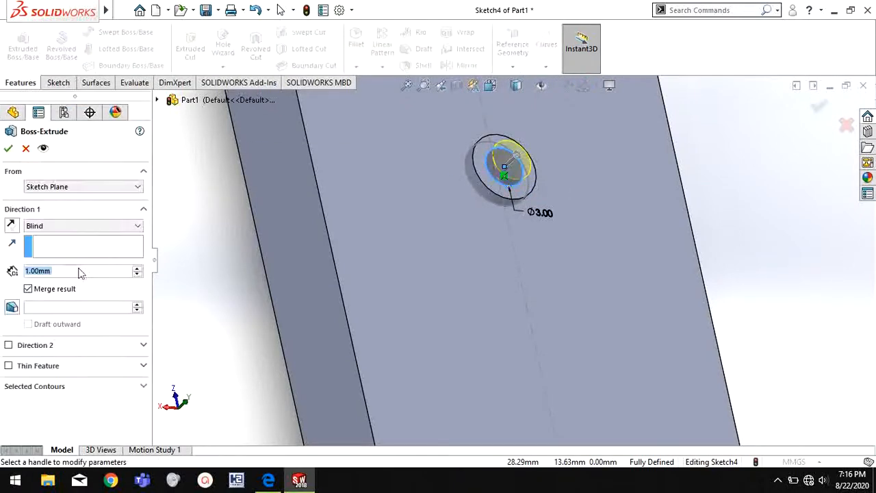
pyautogui.write('3')
pyautogui.press('Return')
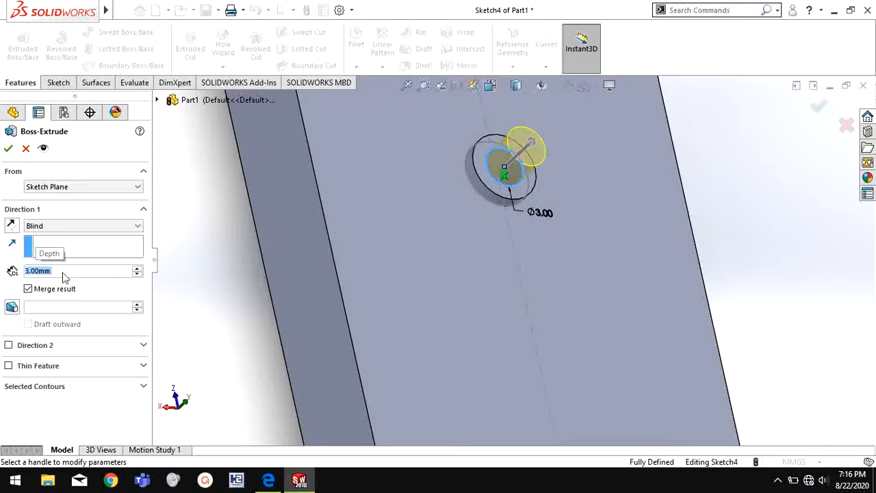
pyautogui.click(9, 148)
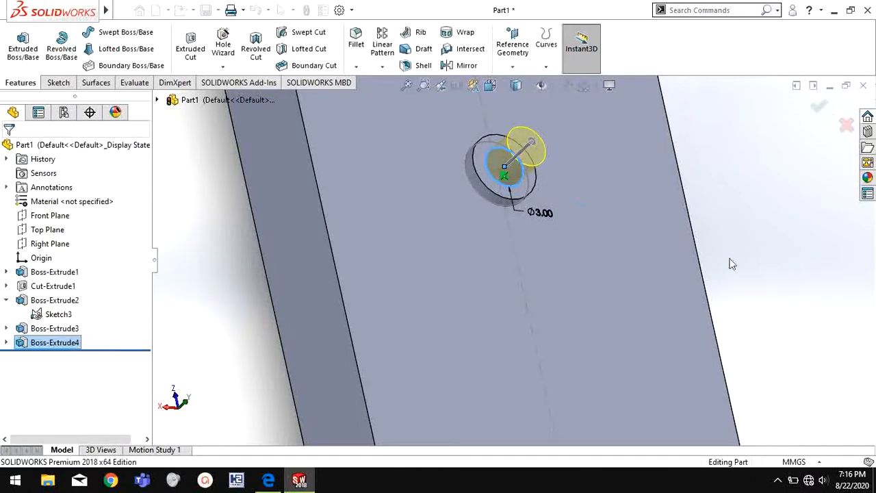
# Hide the sketch shared by the supports and the round boss
pyautogui.rightClick(65, 316)
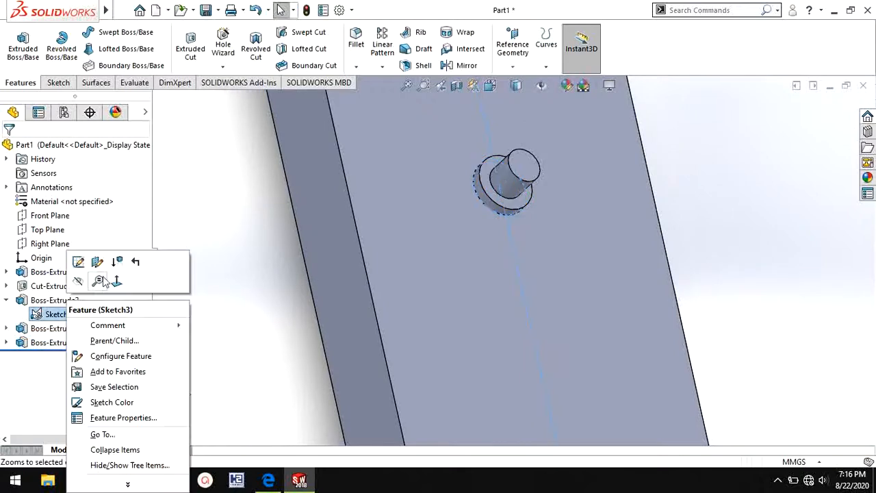
pyautogui.click(89, 281)
pyautogui.scroll(5, 654, 352)
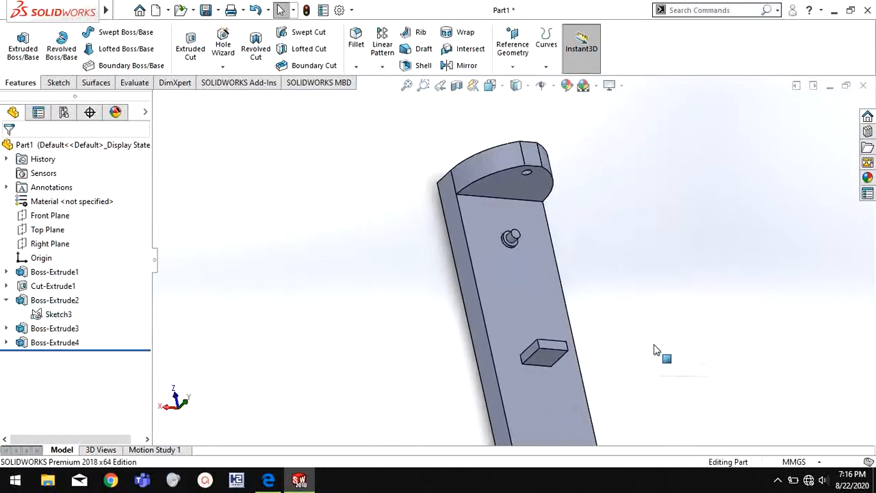
# Fillet the two upper corner edges of each support, four edges in all, with a 3 mm radius
pyautogui.moveTo(651, 393); pyautogui.dragTo(593, 309, button='middle')
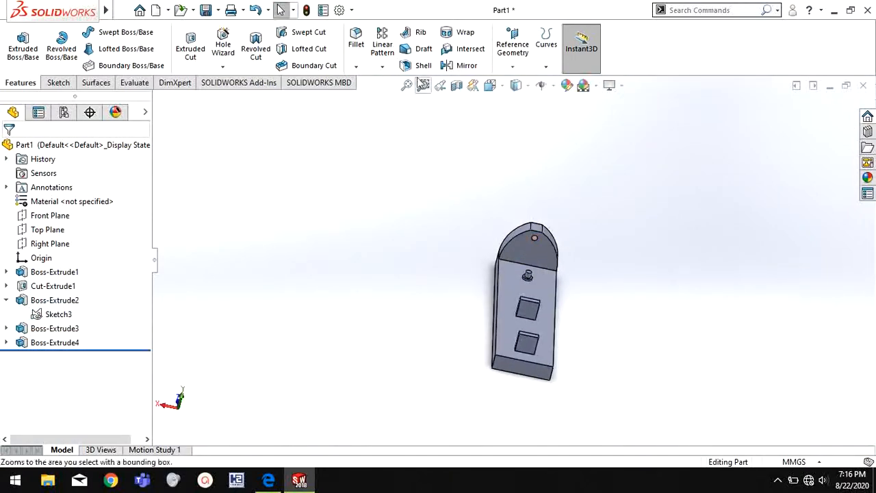
pyautogui.click(356, 37)
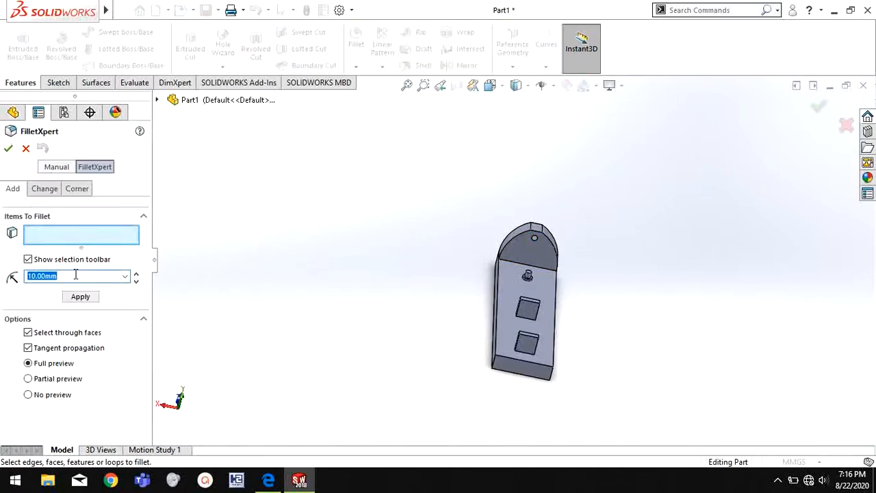
pyautogui.scroll(-6, 389, 371)
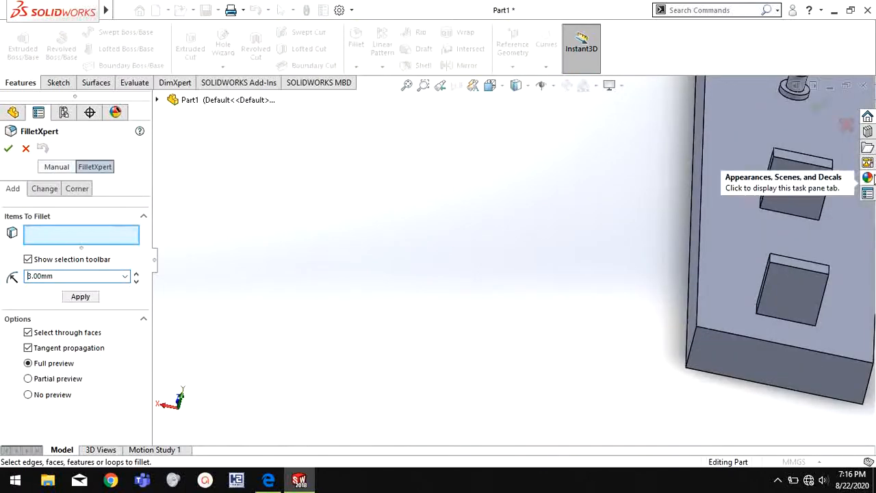
pyautogui.scroll(3, 819, 199)
pyautogui.scroll(-3, 818, 198)
pyautogui.scroll(-5, 514, 220)
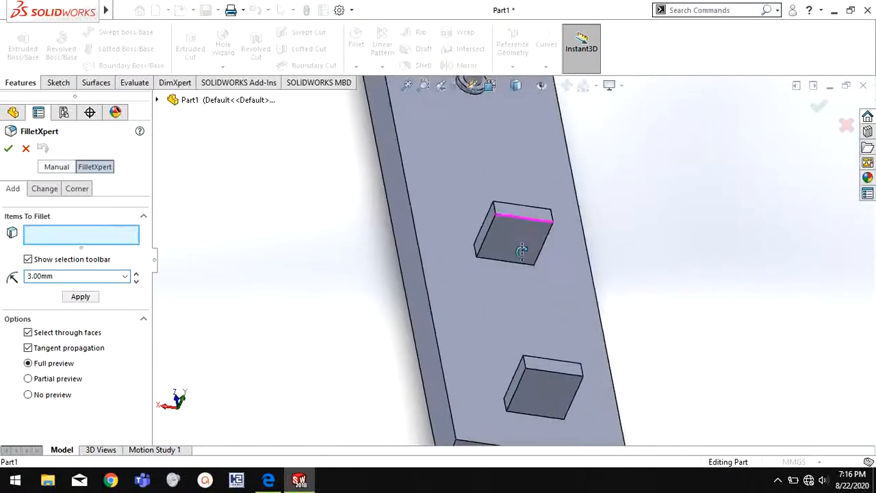
pyautogui.click(463, 202)
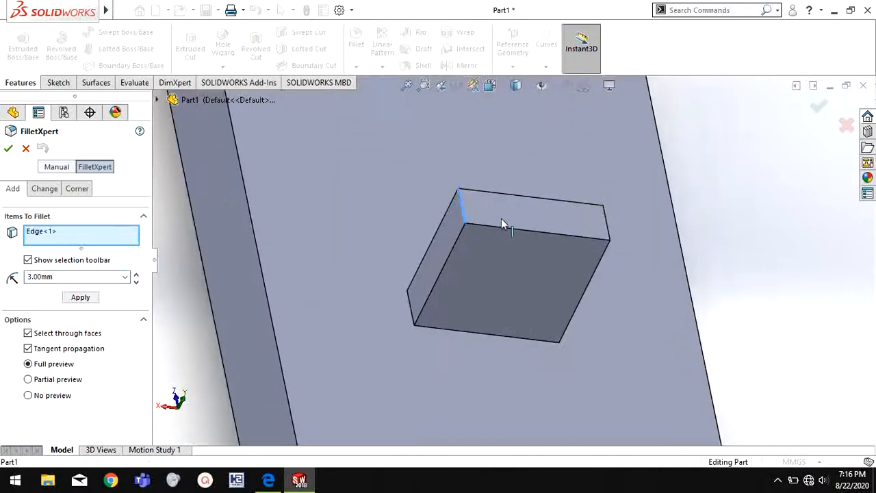
pyautogui.click(607, 226)
pyautogui.scroll(5, 624, 308)
pyautogui.scroll(-3, 474, 295)
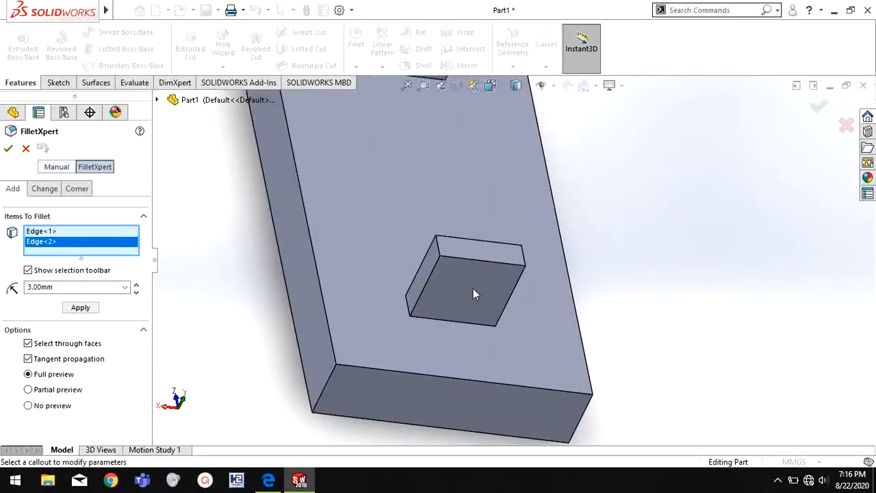
pyautogui.click(442, 257)
pyautogui.click(525, 251)
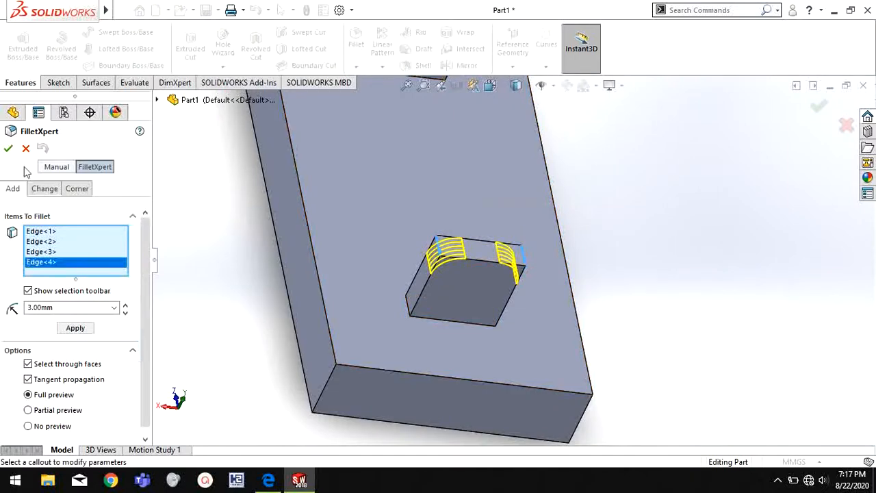
# Sketch a 4 mm diameter circle on the flat face of the middle rounded support
pyautogui.moveTo(663, 241)
pyautogui.mouseDown(button='middle')
pyautogui.moveTo(617, 258)
pyautogui.moveTo(589, 225)
pyautogui.moveTo(496, 196)
pyautogui.mouseUp(button='middle')
pyautogui.rightClick(493, 196)
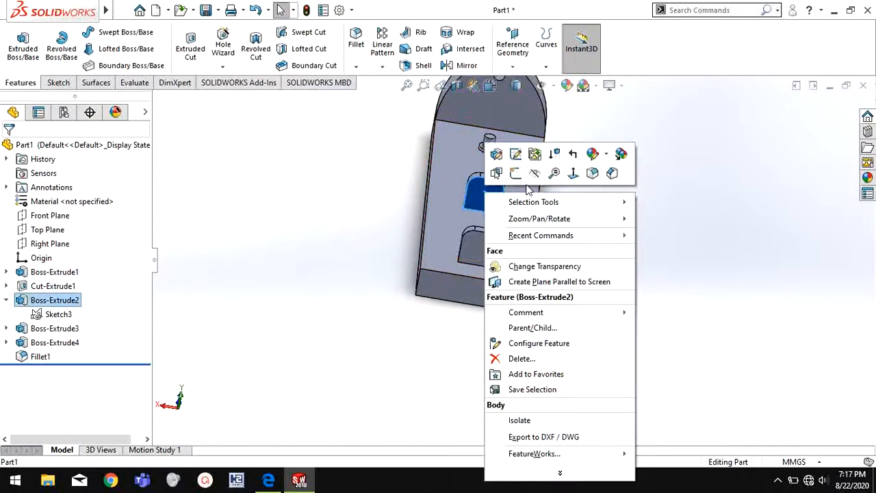
pyautogui.click(516, 174)
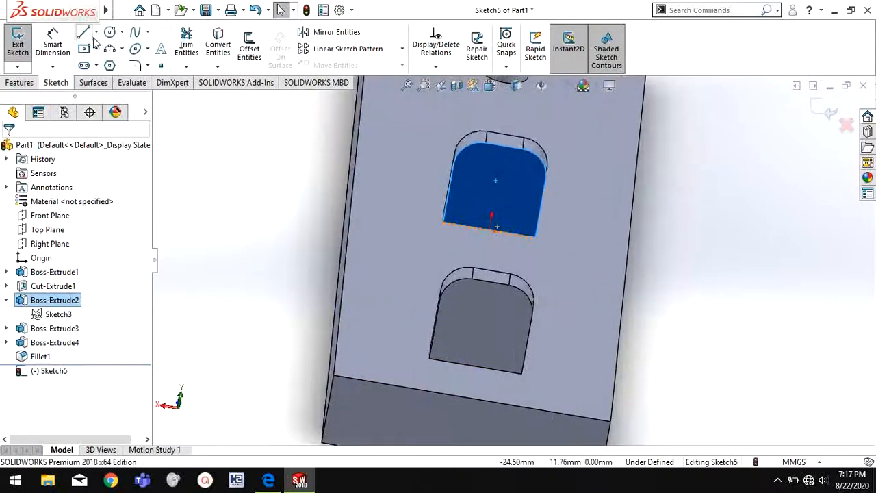
pyautogui.click(84, 32)
pyautogui.click(110, 32)
pyautogui.scroll(2, 518, 179)
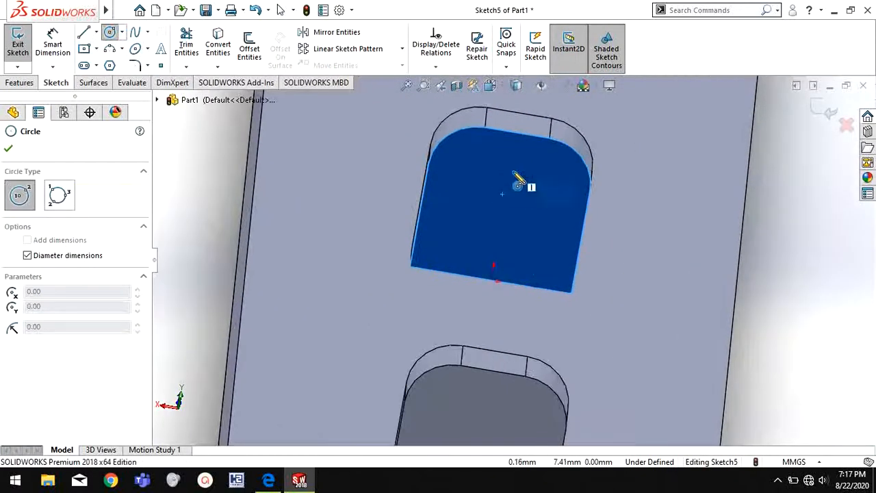
pyautogui.click(507, 191)
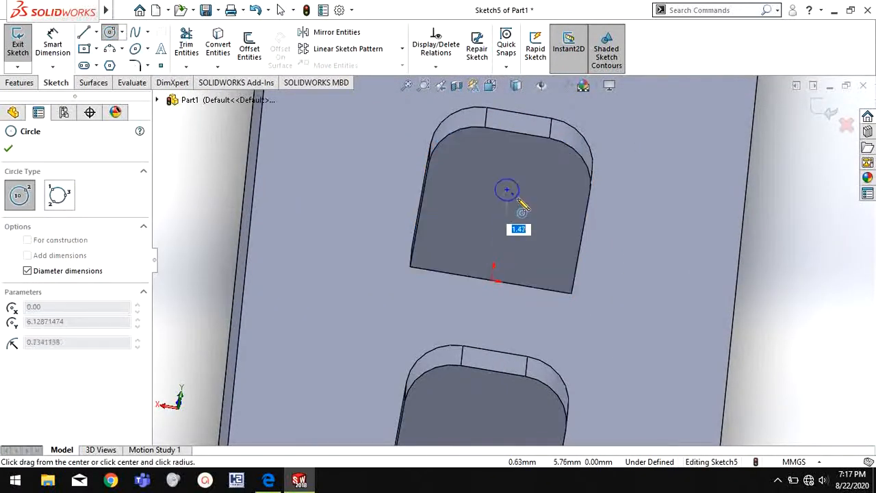
pyautogui.write('4')
pyautogui.press('Return')
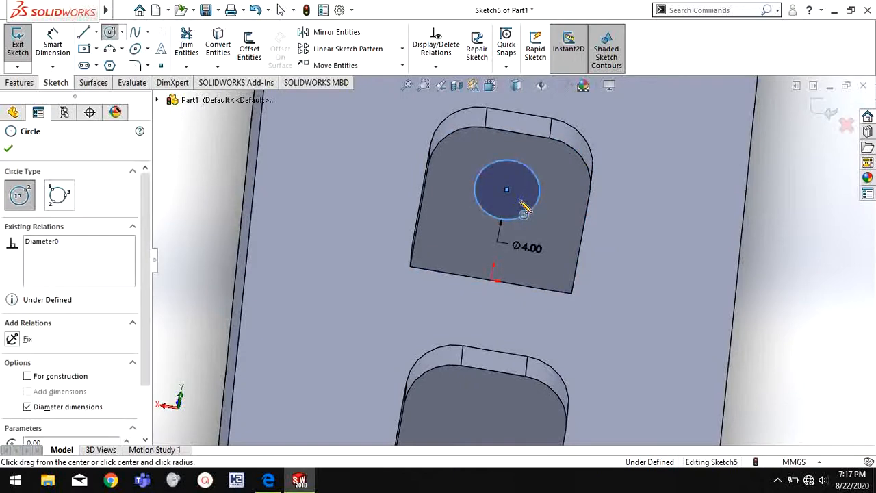
pyautogui.press('Escape')
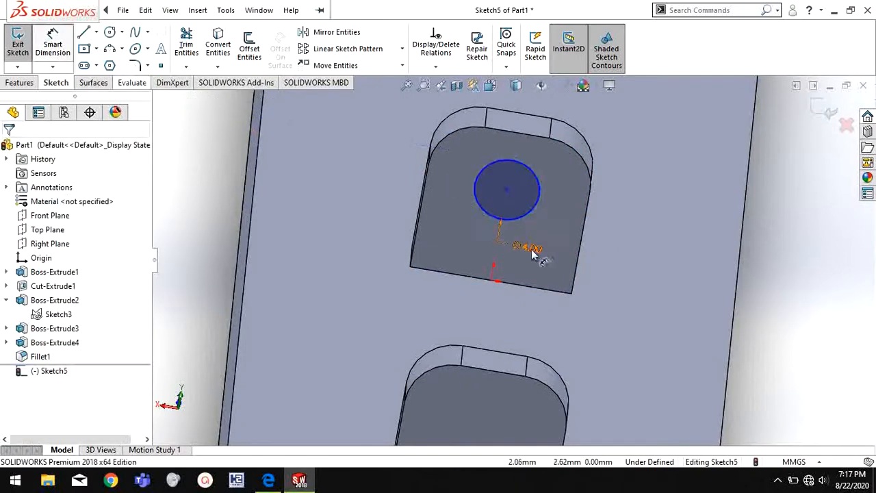
# Dimension the circle's centre 7 mm from the middle support's base edge
pyautogui.click(502, 282)
pyautogui.click(507, 190)
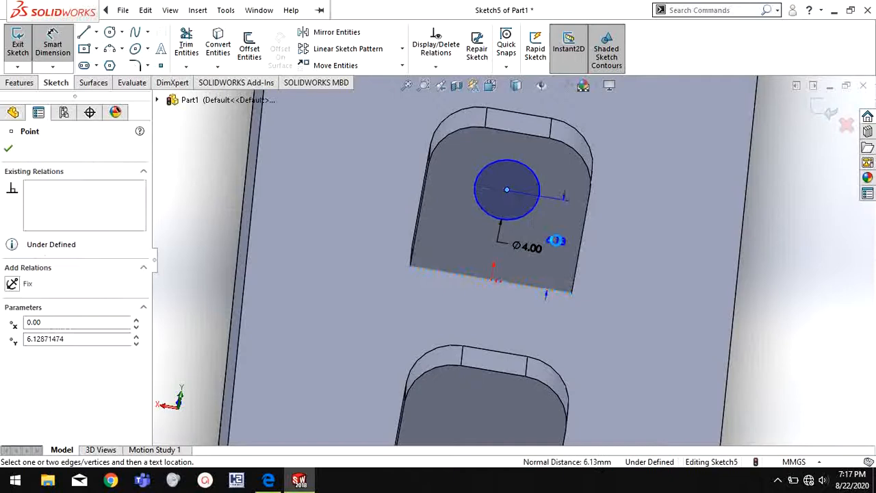
pyautogui.click(562, 237)
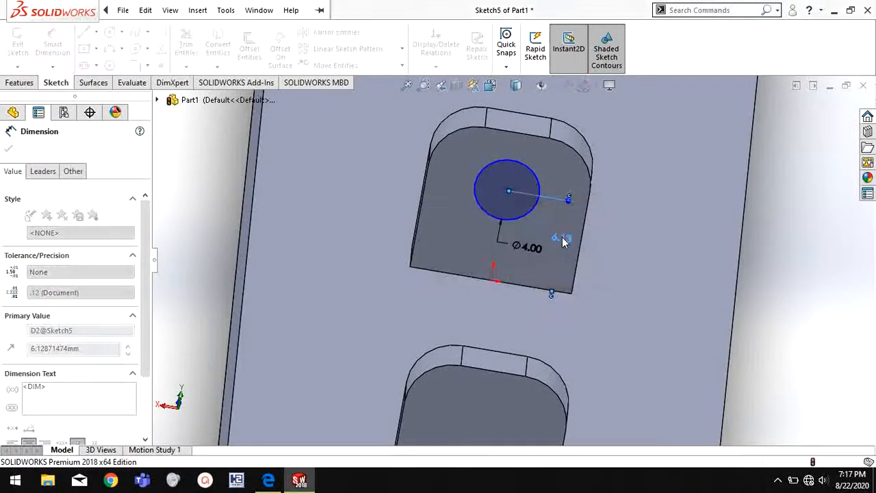
pyautogui.write('7')
pyautogui.press('Return')
pyautogui.rightClick(220, 179)
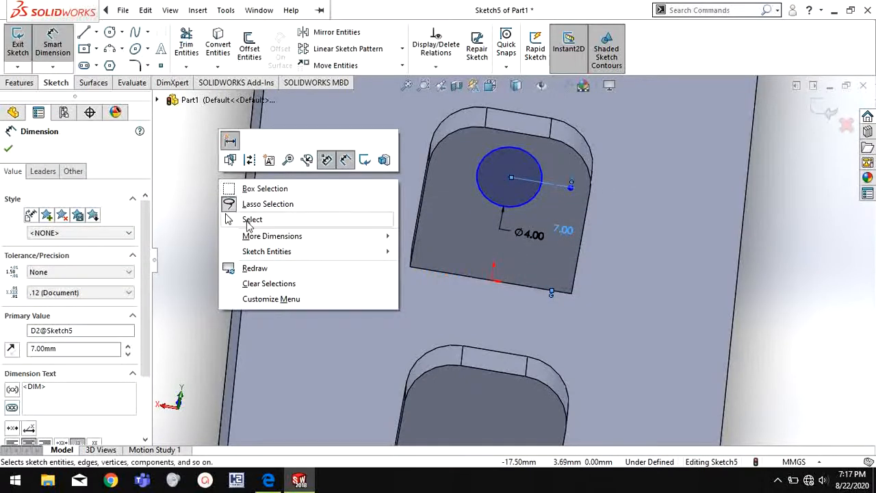
pyautogui.click(246, 221)
# Add a vertical relation between the circle's centre and the origin
pyautogui.click(511, 176)
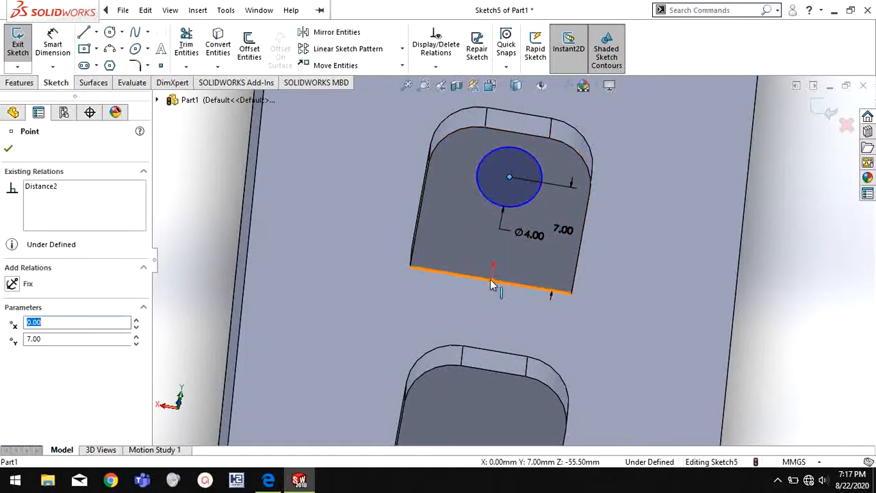
pyautogui.keyDown('ctrl'); pyautogui.click(491, 281); pyautogui.keyUp('ctrl')
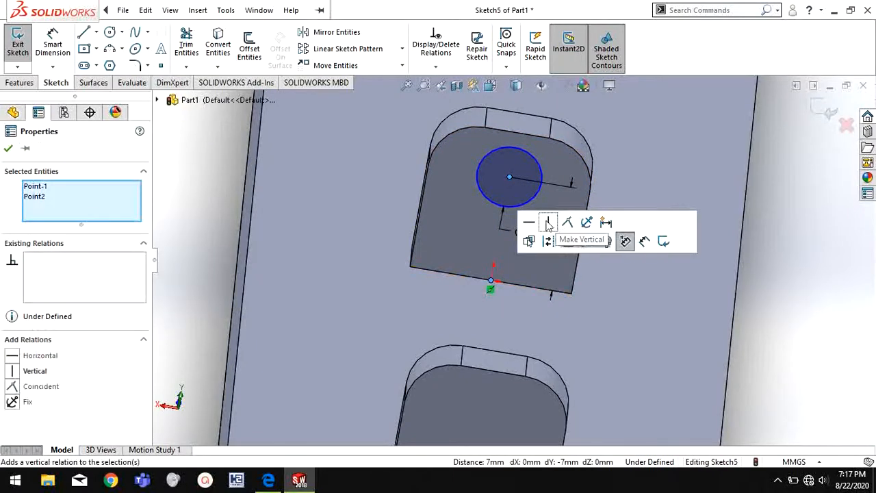
pyautogui.click(547, 223)
pyautogui.scroll(3, 743, 319)
pyautogui.click(715, 341)
pyautogui.scroll(1, 685, 342)
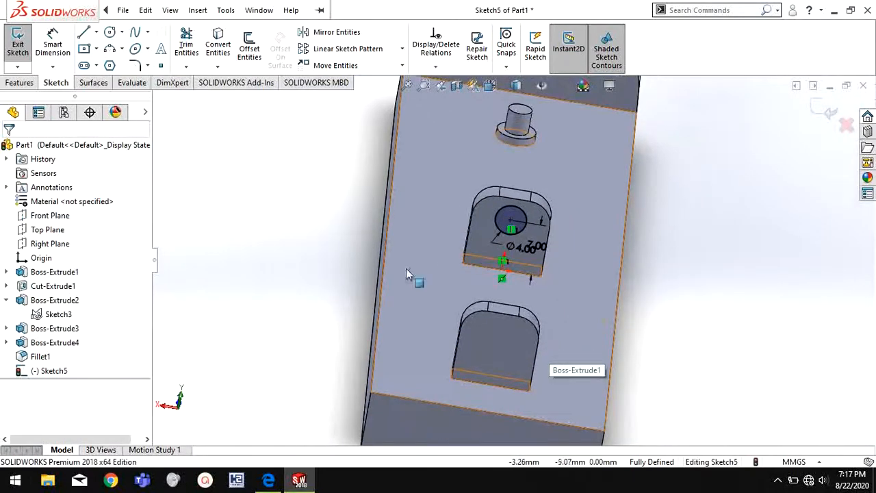
# Cut the 4 mm circle 5 mm deep through the middle support with Extruded Cut
pyautogui.click(20, 83)
pyautogui.click(190, 54)
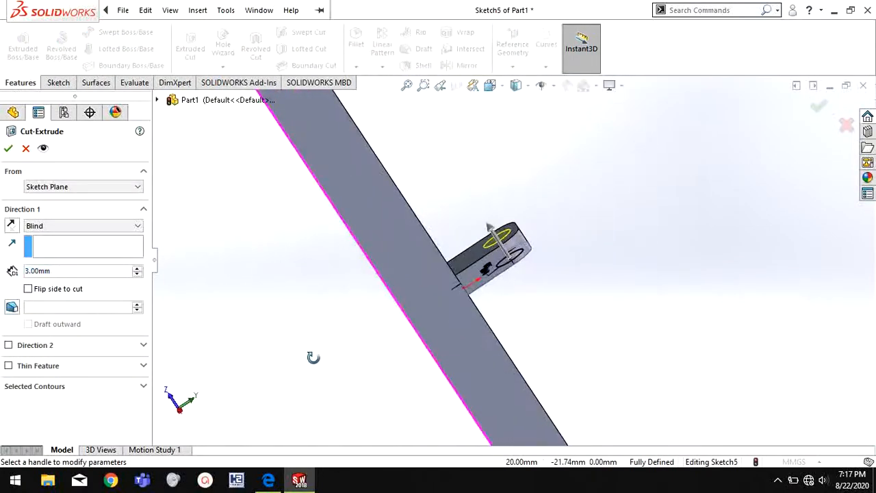
pyautogui.moveTo(569, 193); pyautogui.dragTo(550, 169)
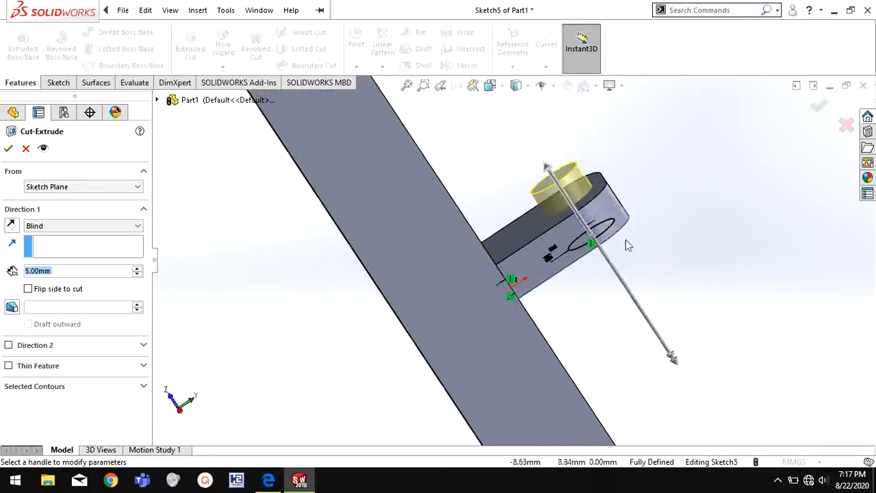
pyautogui.scroll(3, 626, 275)
pyautogui.moveTo(625, 278); pyautogui.dragTo(547, 271, button='middle')
pyautogui.click(8, 147)
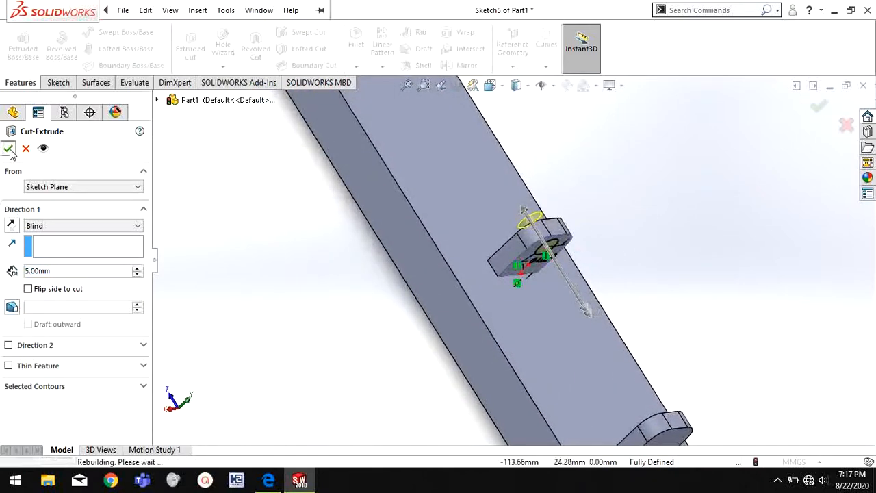
# Sketch a circle about 4 mm in diameter on the end support's face toward the middle support, consulting the component drawing for the pin size
pyautogui.moveTo(637, 343); pyautogui.dragTo(669, 413, button='middle')
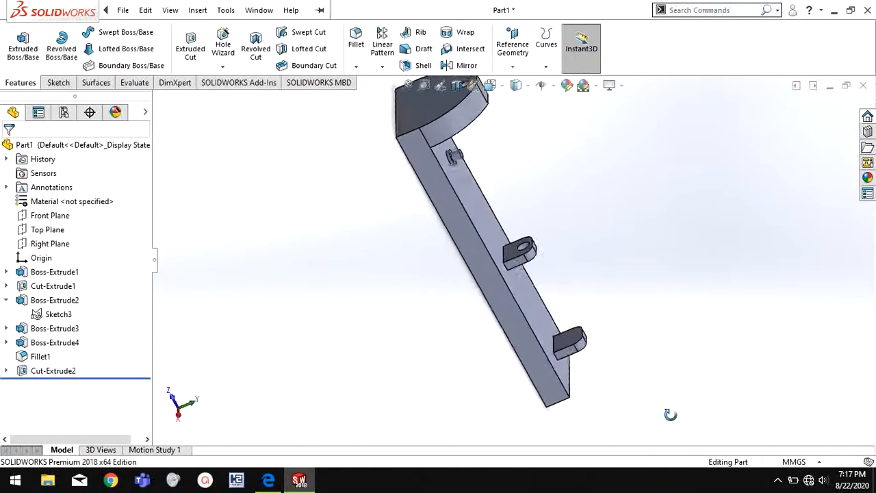
pyautogui.scroll(-3, 607, 364)
pyautogui.click(494, 280)
pyautogui.rightClick(494, 278)
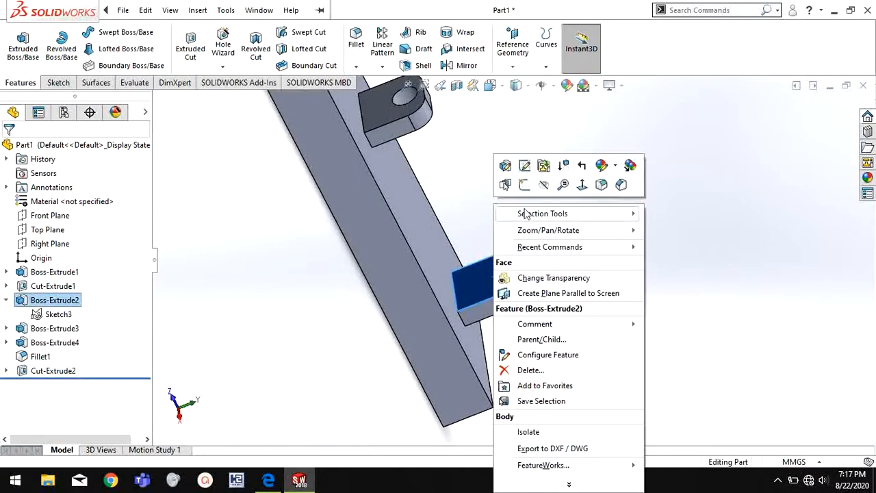
pyautogui.click(525, 185)
pyautogui.moveTo(531, 328); pyautogui.dragTo(532, 351, button='middle')
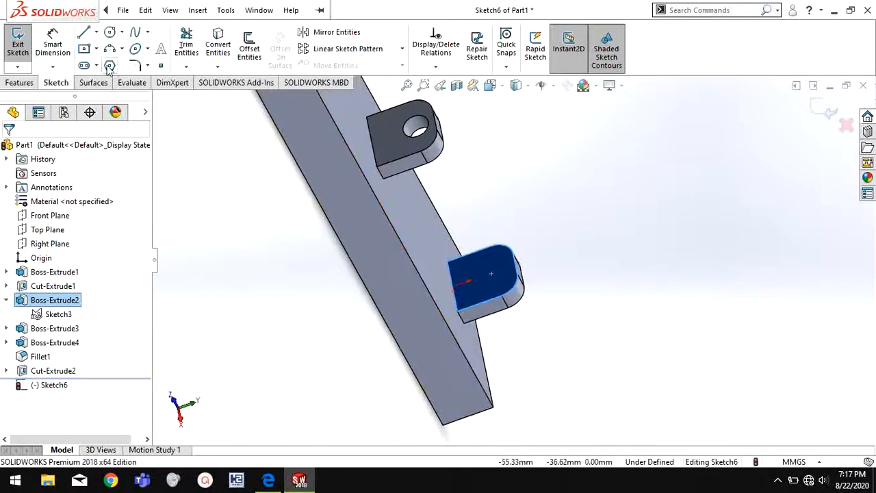
pyautogui.click(111, 33)
pyautogui.scroll(-2, 521, 267)
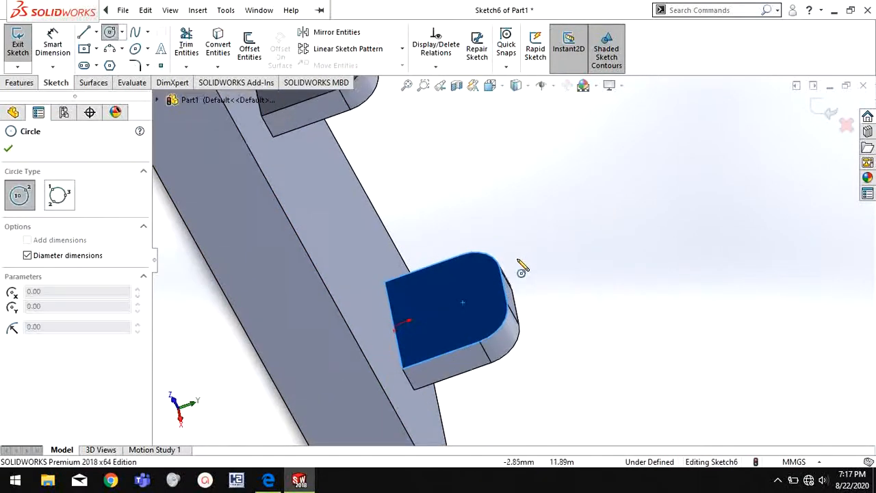
pyautogui.click(464, 301)
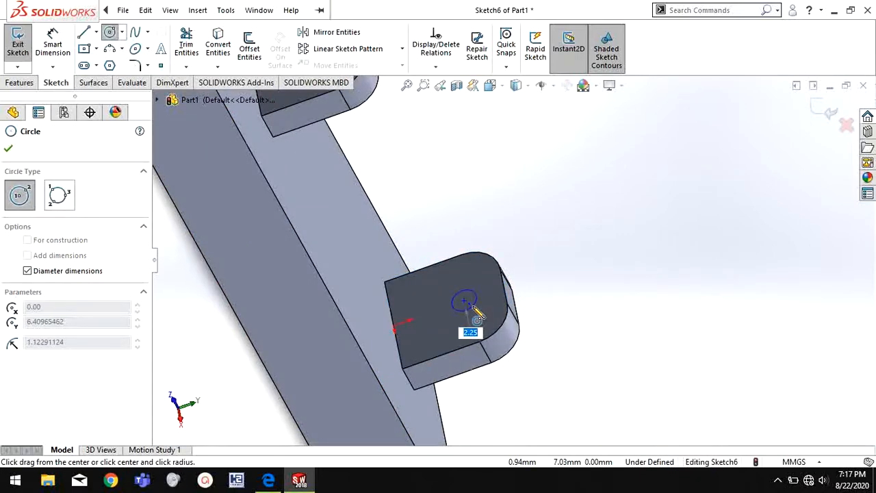
pyautogui.click(268, 479)
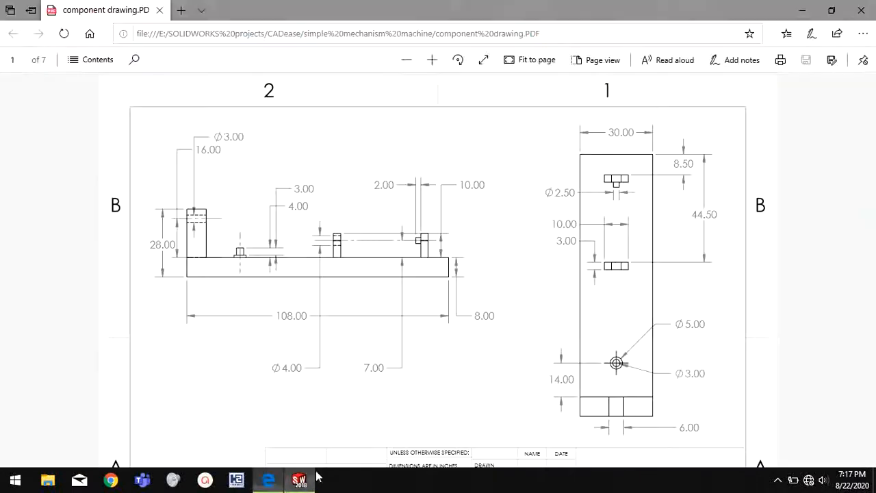
pyautogui.scroll(-2, 603, 253)
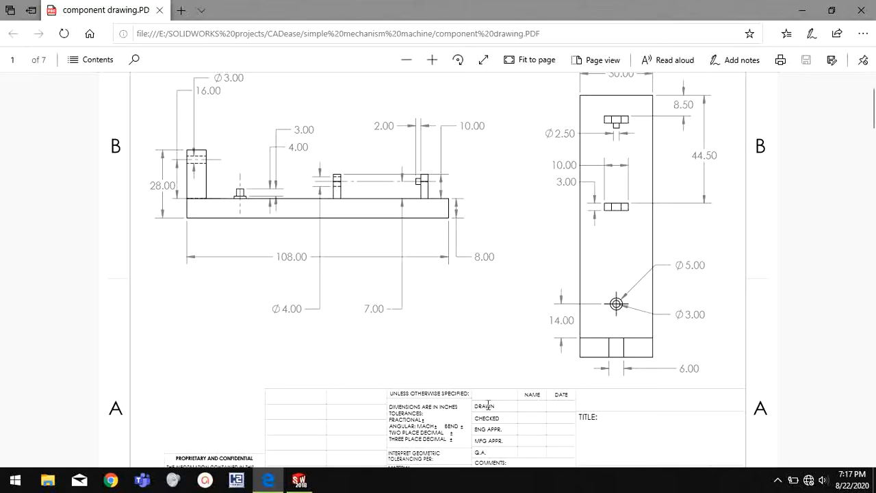
pyautogui.click(300, 480)
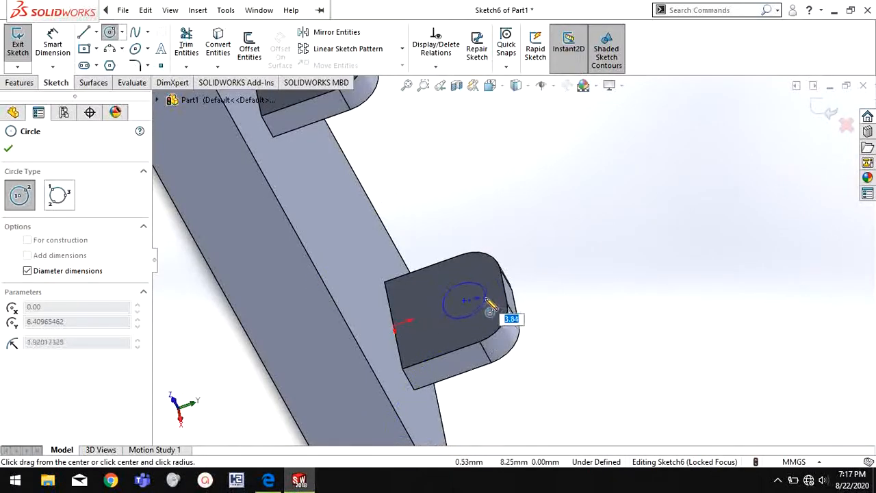
pyautogui.click(491, 306)
pyautogui.press('Escape')
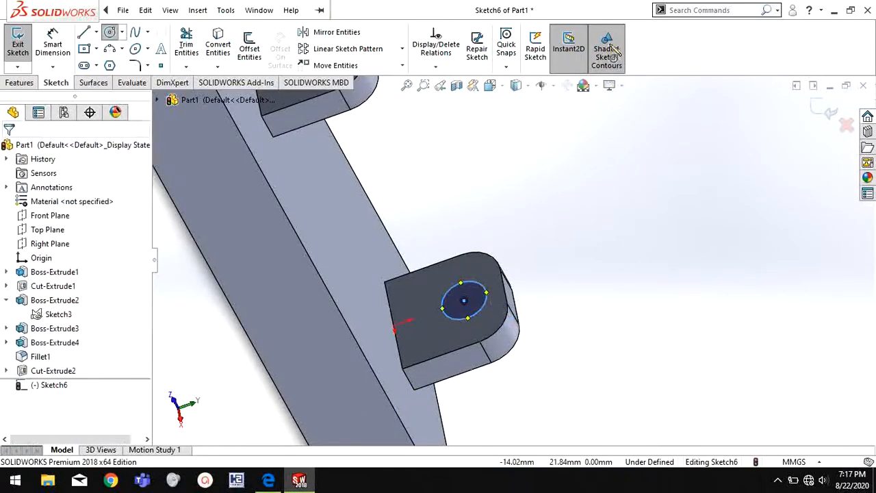
# Dimension the circle on the end support to a diameter of 2.5 mm
pyautogui.moveTo(611, 51); pyautogui.dragTo(612, 45, button='right')
pyautogui.click(478, 316)
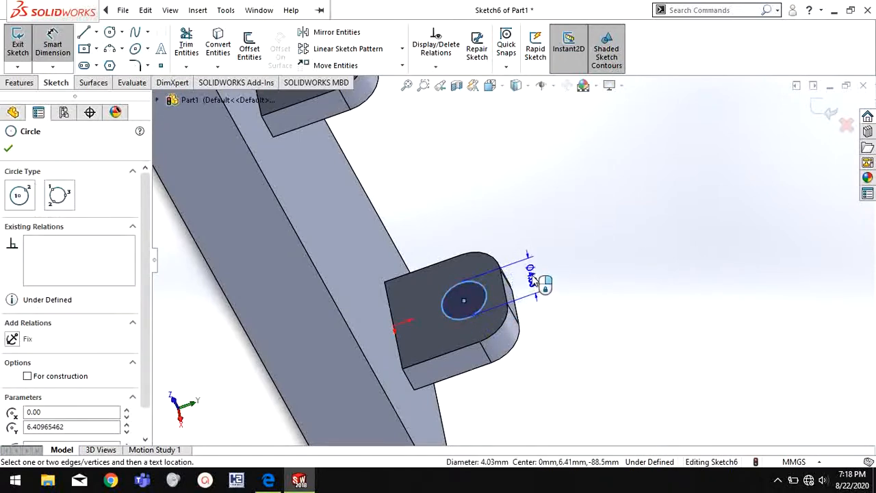
pyautogui.click(533, 277)
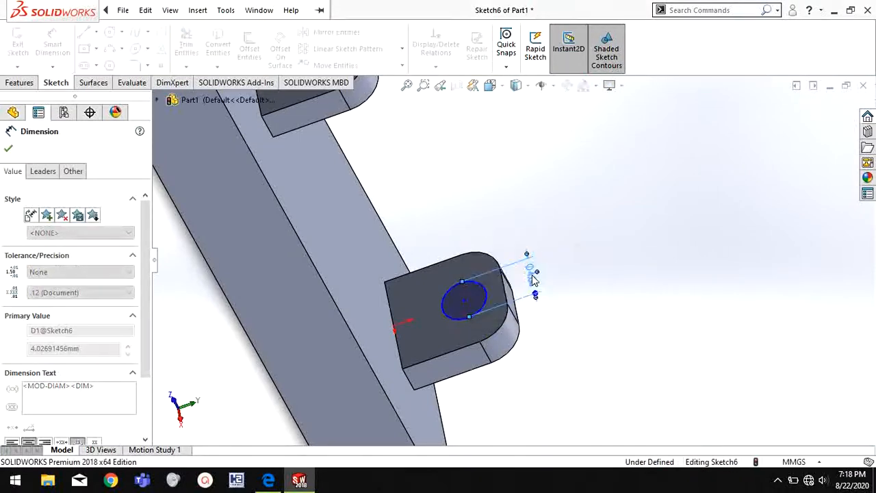
pyautogui.write('2.5')
pyautogui.press('Return')
pyautogui.click(604, 305)
pyautogui.scroll(2, 546, 349)
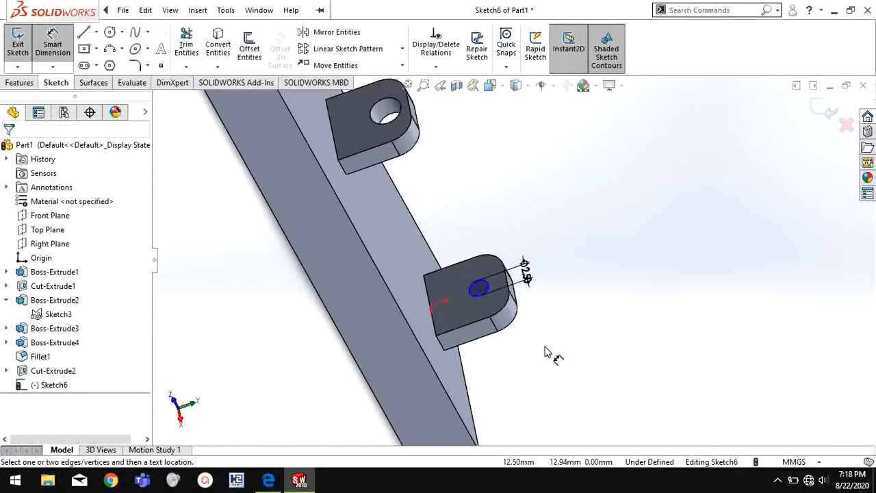
pyautogui.scroll(-2, 546, 352)
pyautogui.scroll(2, 546, 352)
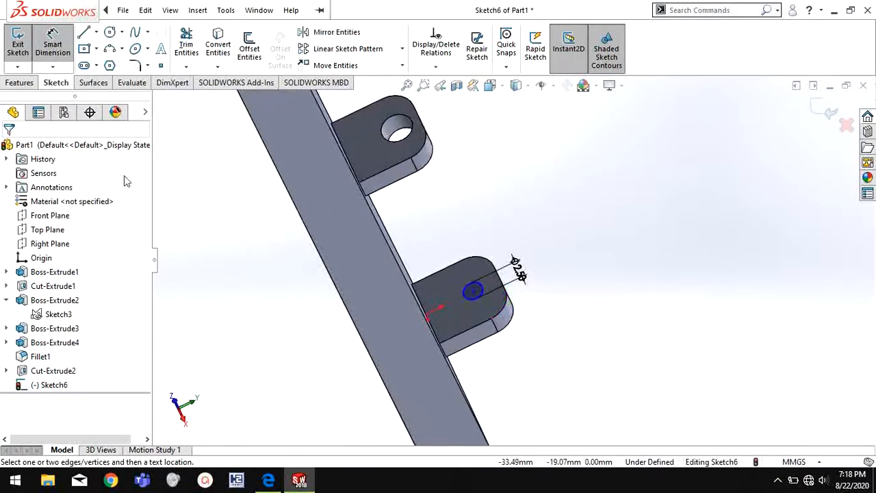
# Check the pin length in the component drawing and extrude the 2.5 mm circle 2 mm from the end support
pyautogui.click(19, 82)
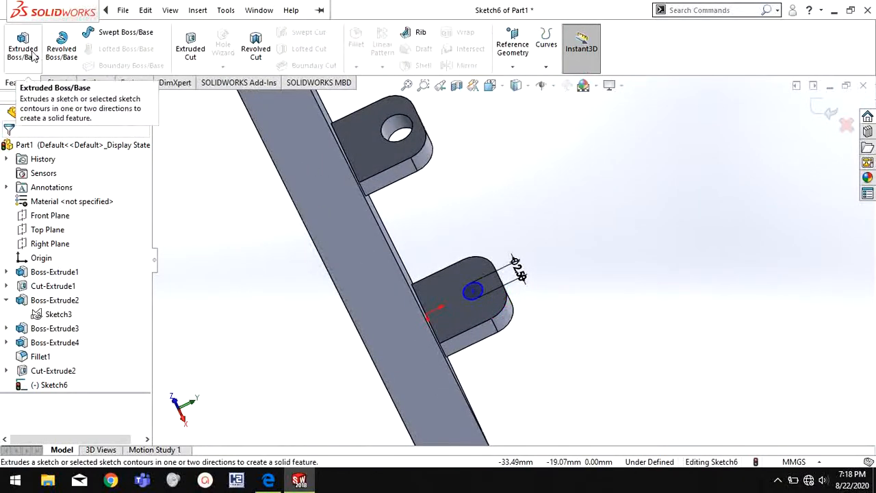
pyautogui.click(268, 480)
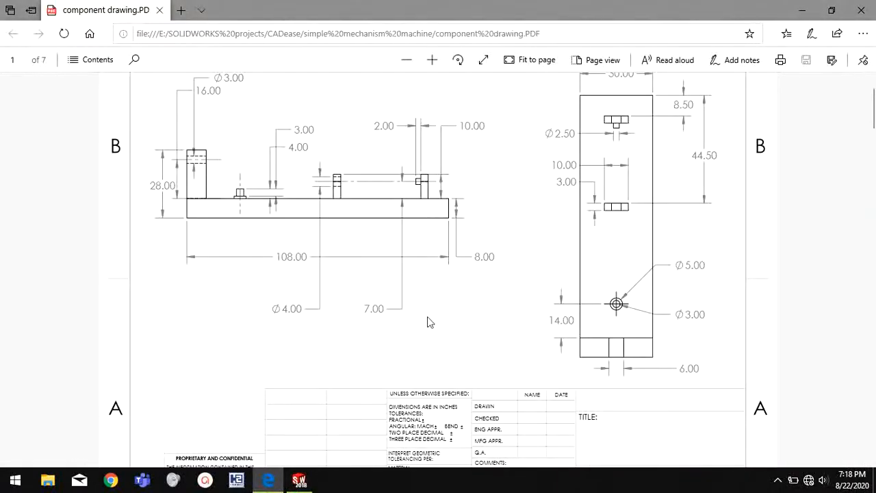
pyautogui.click(300, 480)
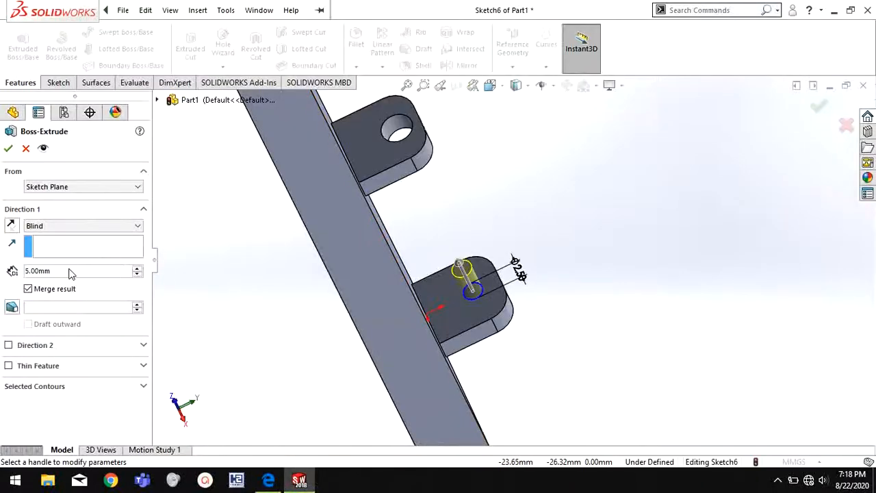
pyautogui.write('2')
pyautogui.press('Return')
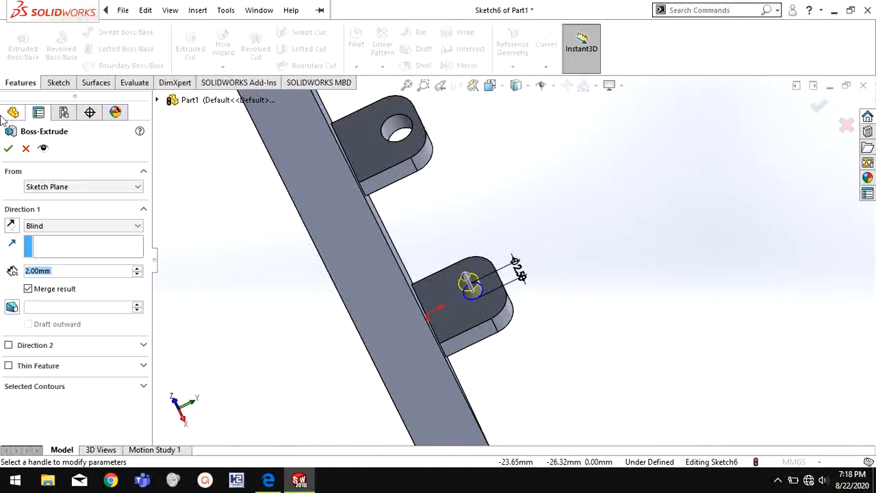
pyautogui.click(7, 152)
# Save the finished part to the Desktop under the file name base
pyautogui.moveTo(596, 272); pyautogui.dragTo(491, 198, button='middle')
pyautogui.moveTo(502, 148); pyautogui.dragTo(376, 278, button='middle')
pyautogui.moveTo(461, 362); pyautogui.dragTo(355, 171, button='middle')
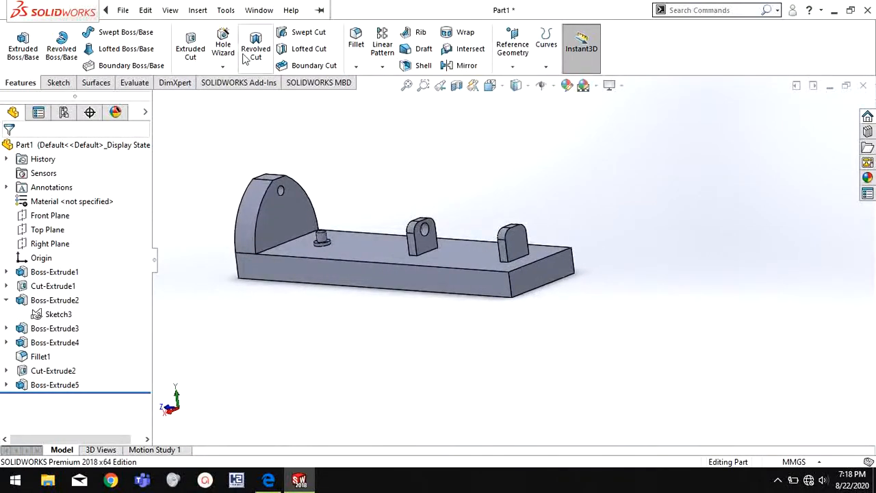
pyautogui.click(123, 10)
pyautogui.click(111, 13)
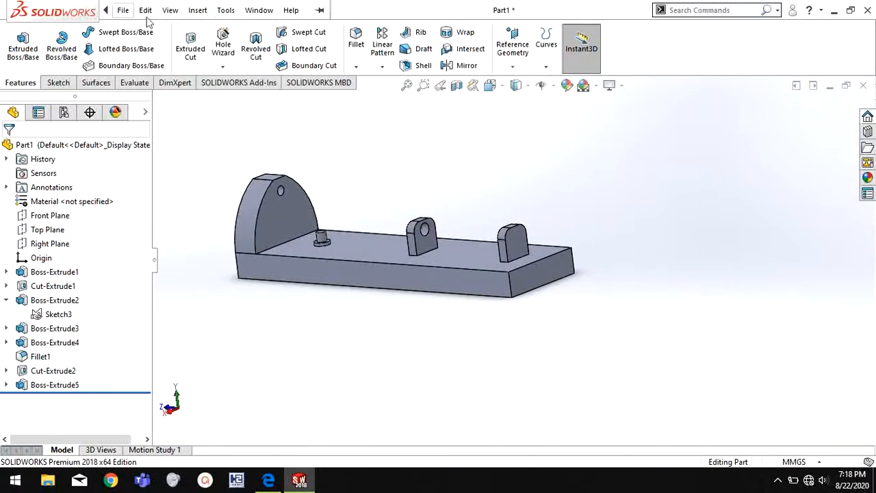
pyautogui.click(122, 11)
pyautogui.click(170, 150)
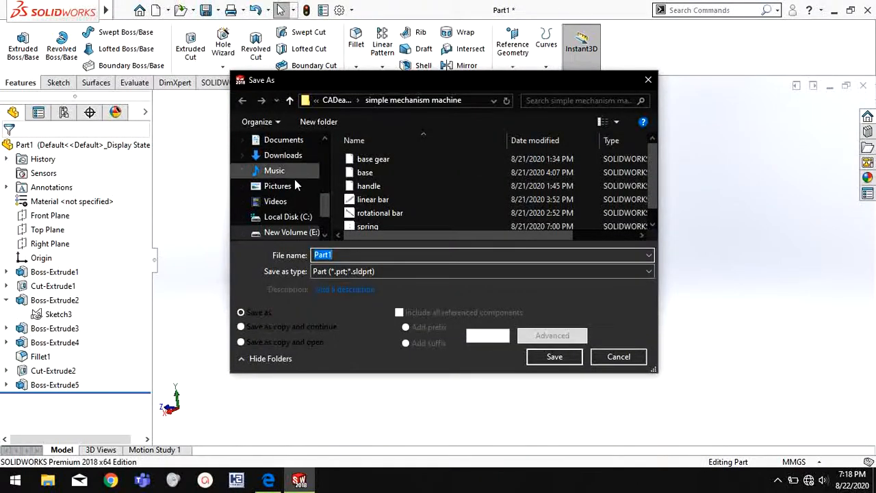
pyautogui.scroll(-1, 296, 178)
pyautogui.scroll(2, 302, 205)
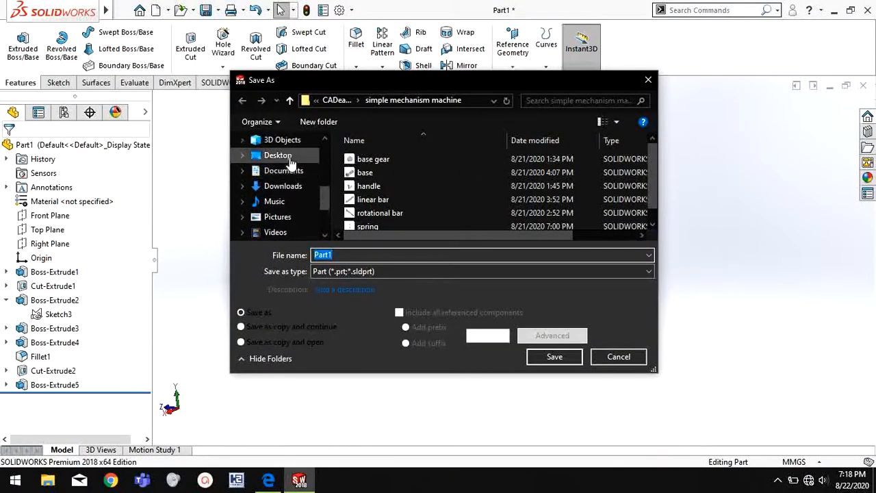
pyautogui.click(287, 157)
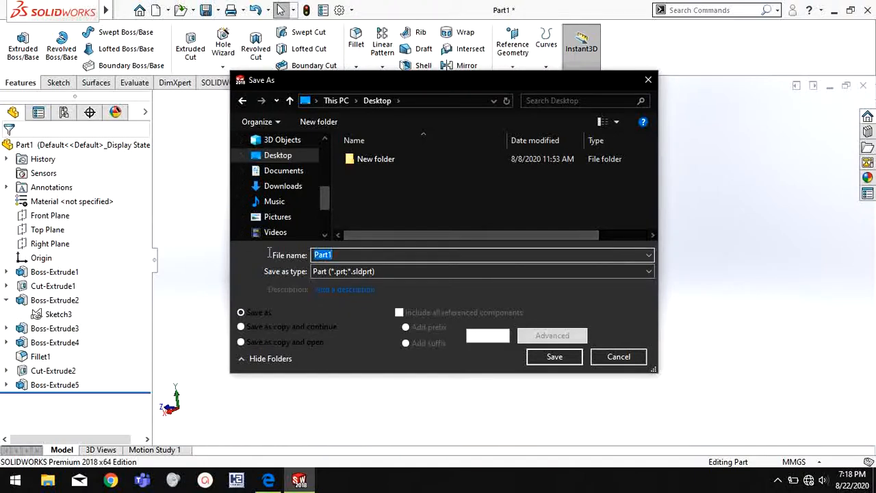
pyautogui.write('stand')
pyautogui.press('Return')
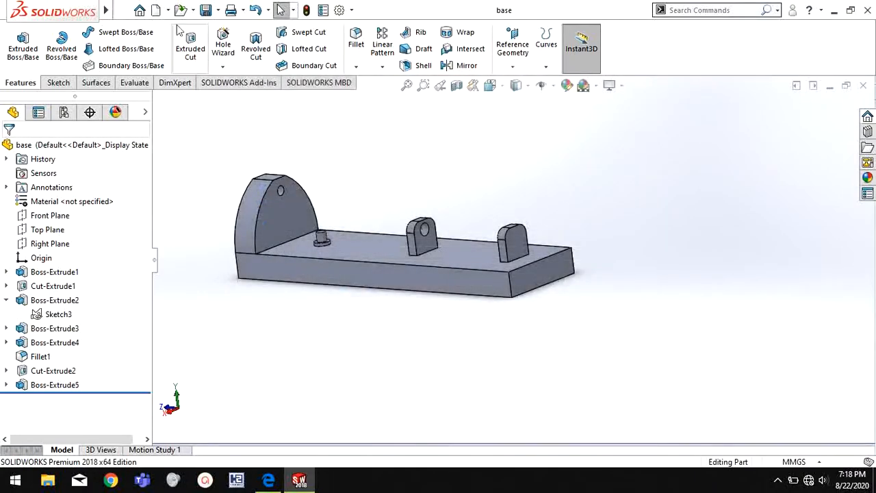
# Create a new part document and consult the gear's dimensions on page 2 of the component drawing
pyautogui.click(157, 10)
pyautogui.click(498, 369)
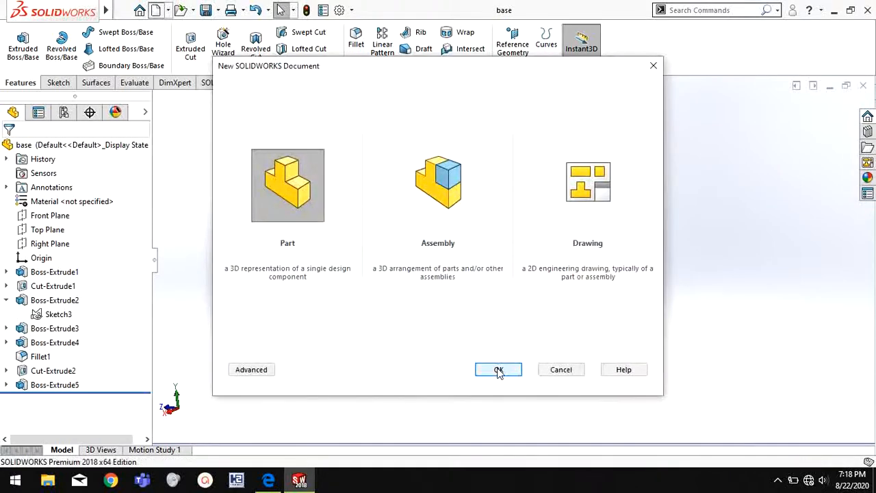
pyautogui.click(268, 480)
pyautogui.scroll(-10, 498, 300)
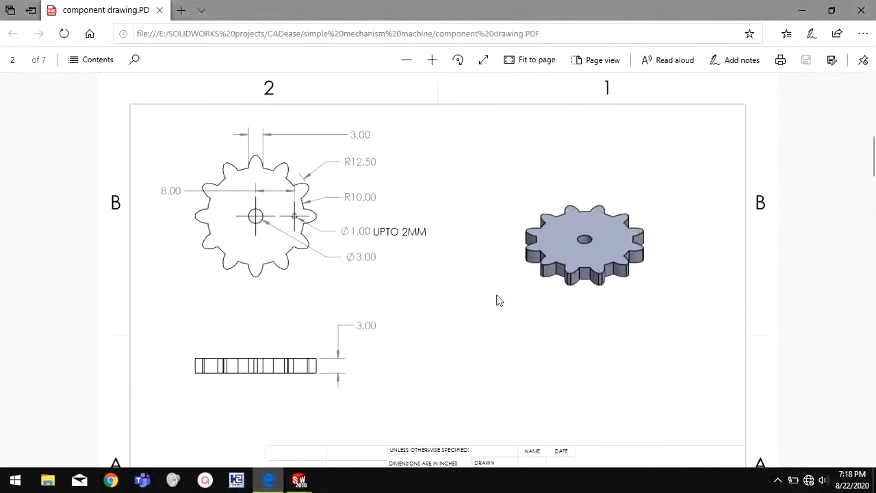
pyautogui.scroll(1, 498, 300)
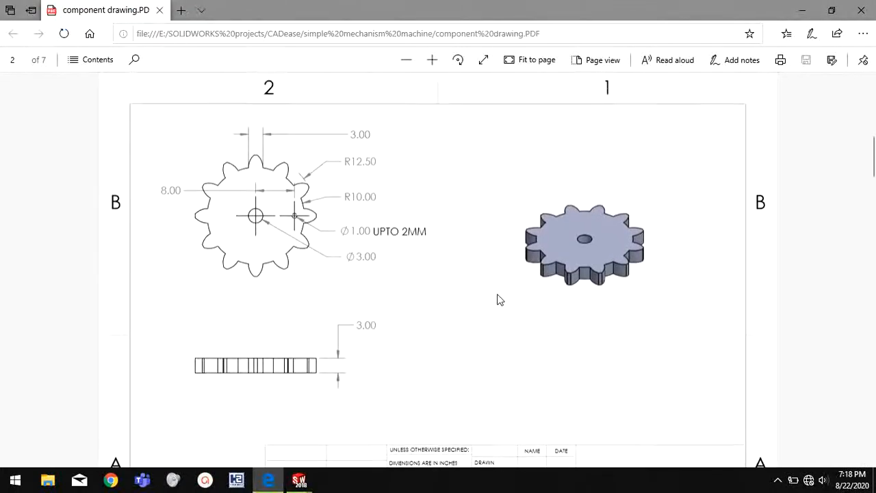
pyautogui.moveTo(299, 483)
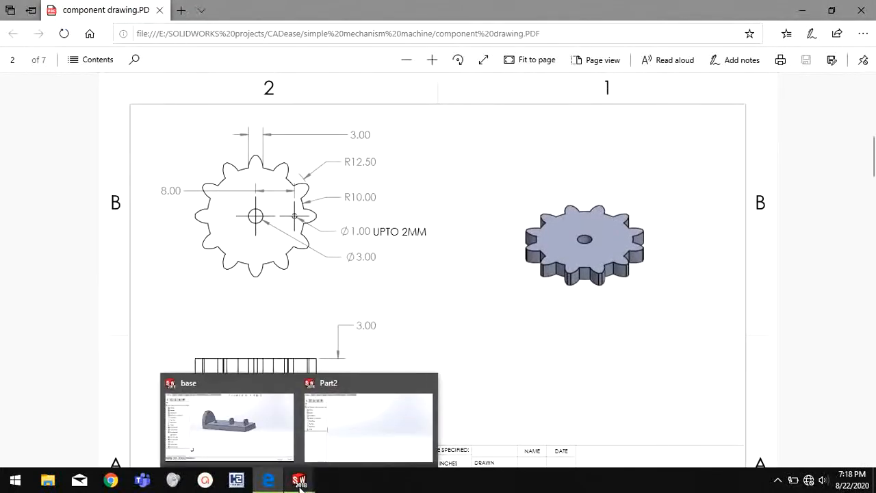
pyautogui.click(354, 443)
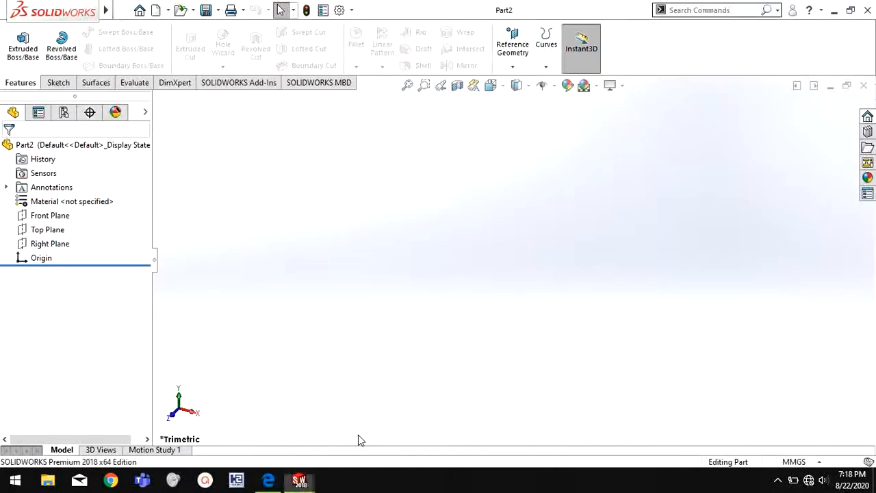
# Start a sketch on the Top Plane and draw a 10 mm diameter circle centred on the origin, consulting the gear drawing
pyautogui.rightClick(52, 231)
pyautogui.click(62, 214)
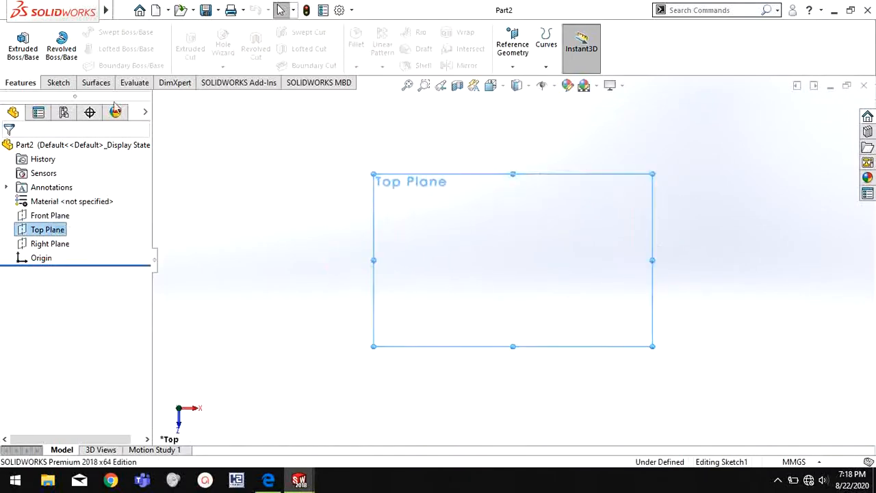
pyautogui.click(110, 32)
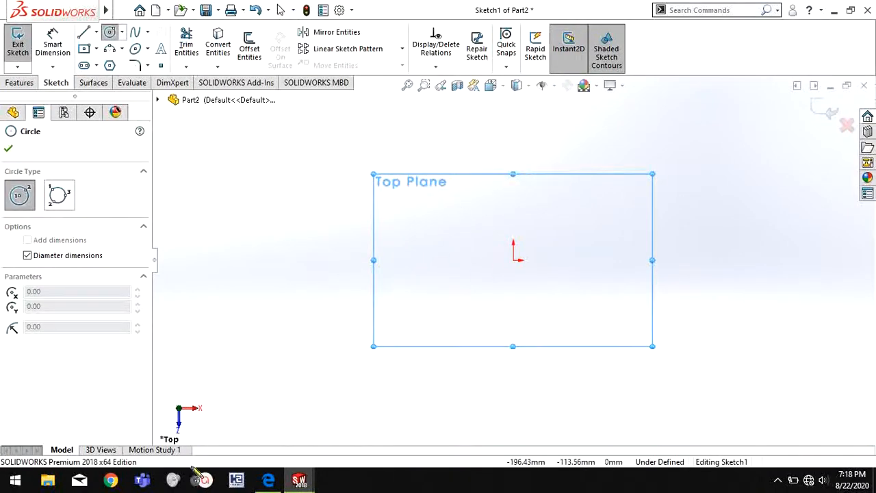
pyautogui.click(269, 481)
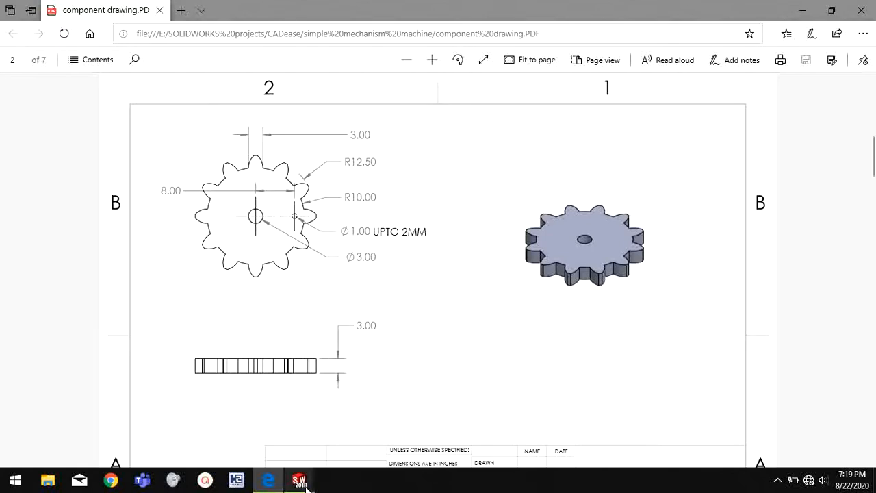
pyautogui.moveTo(301, 483)
pyautogui.click(349, 452)
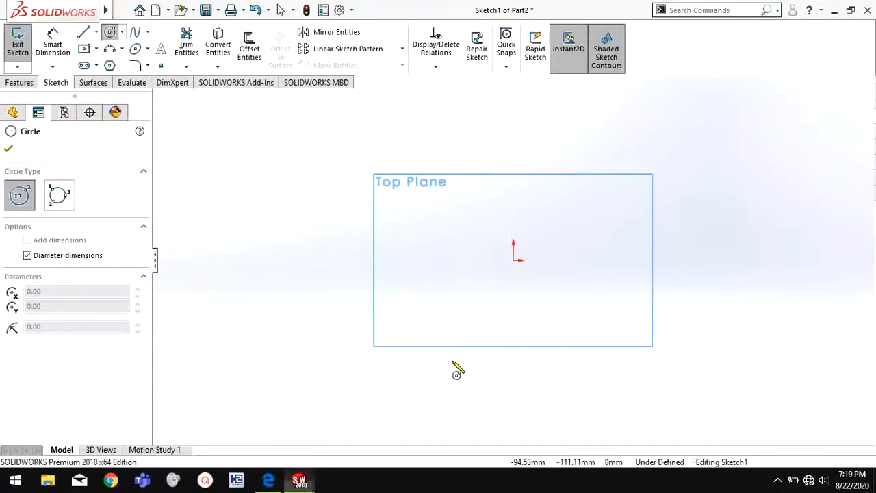
pyautogui.click(514, 261)
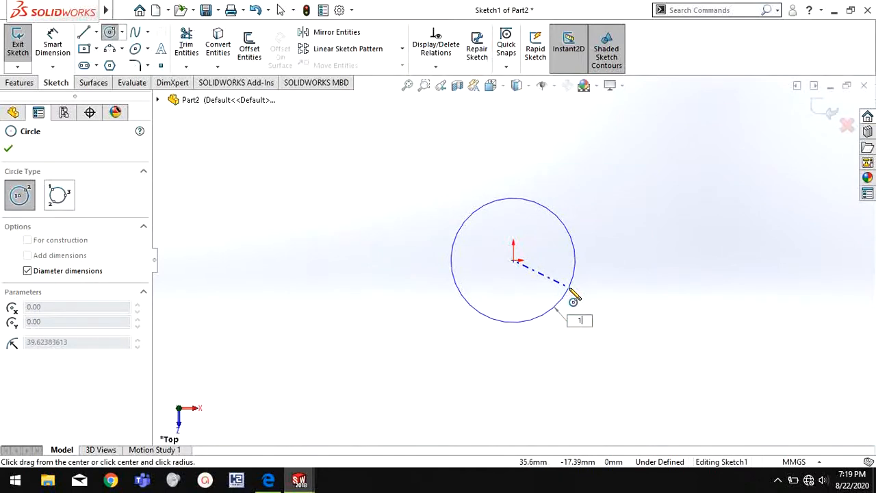
pyautogui.write('10')
pyautogui.press('Return')
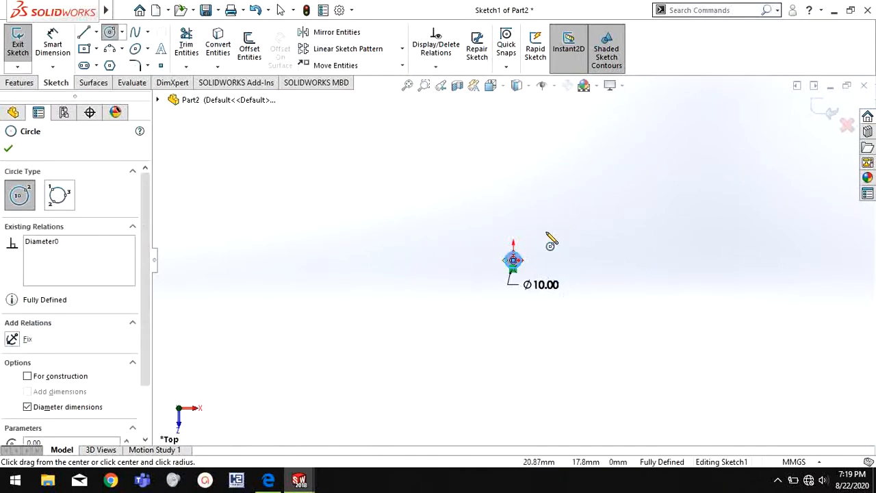
# Draw a concentric circle 12.5 mm in diameter around the 10 mm circle
pyautogui.scroll(-3, 527, 274)
pyautogui.scroll(-2, 465, 299)
pyautogui.click(444, 282)
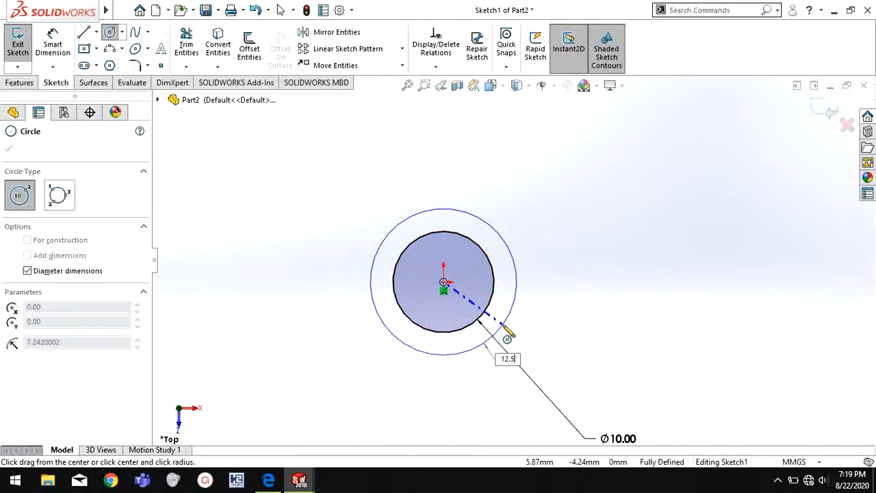
pyautogui.press('Return')
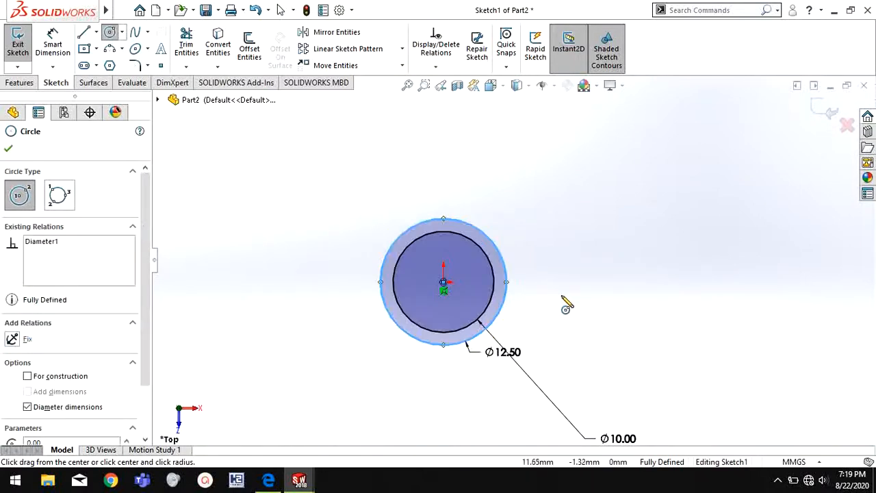
pyautogui.press('Escape')
# Draw a vertical line about 7.17 mm long from the origin up past the outer circle
pyautogui.scroll(-2, 508, 288)
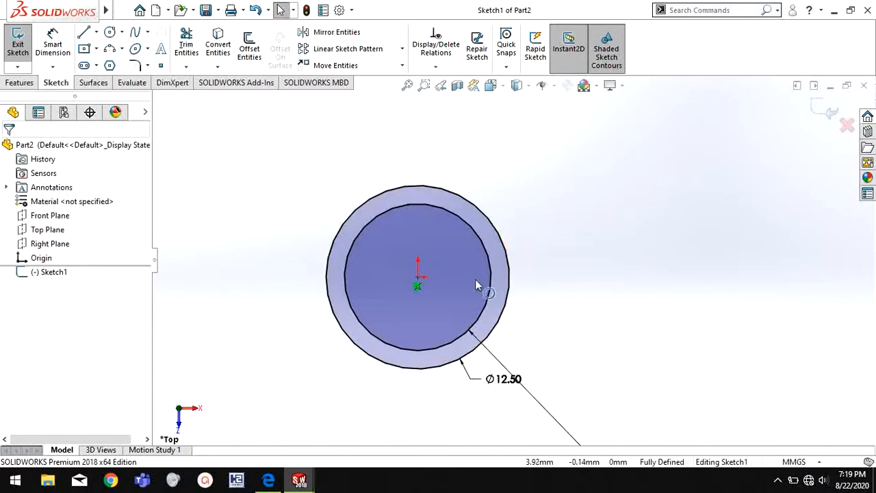
pyautogui.press('l')
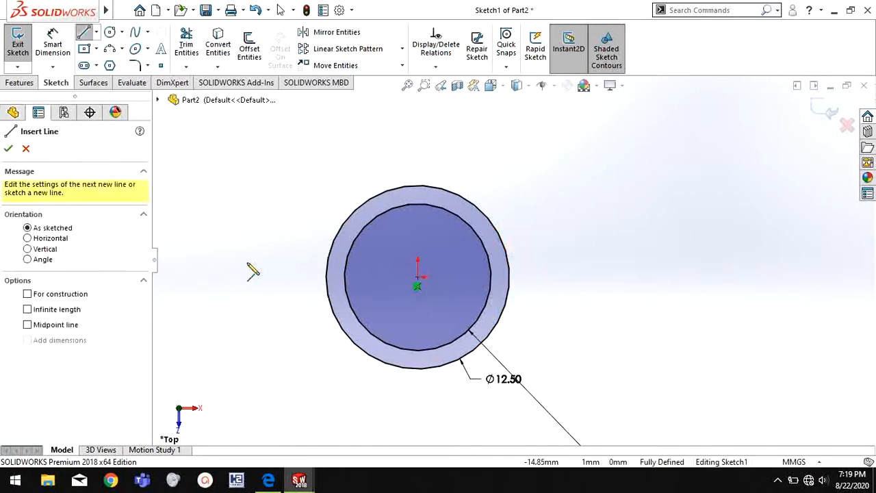
pyautogui.click(418, 286)
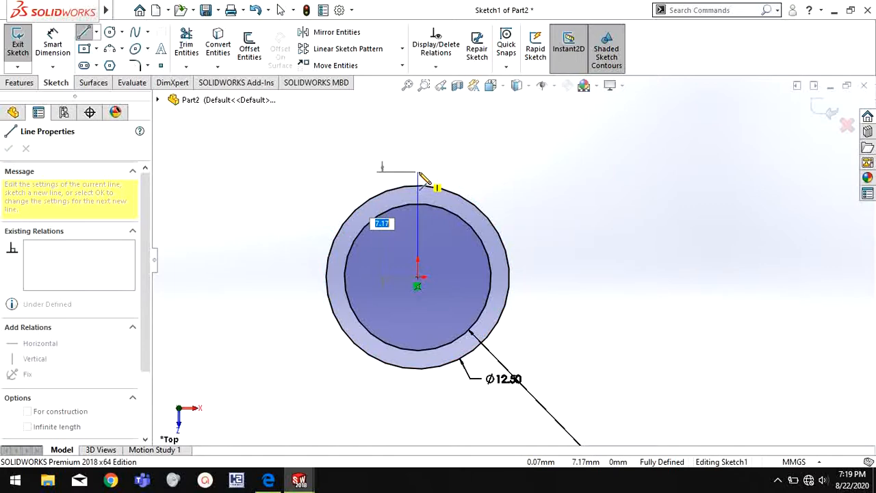
pyautogui.click(418, 173)
pyautogui.press('Escape')
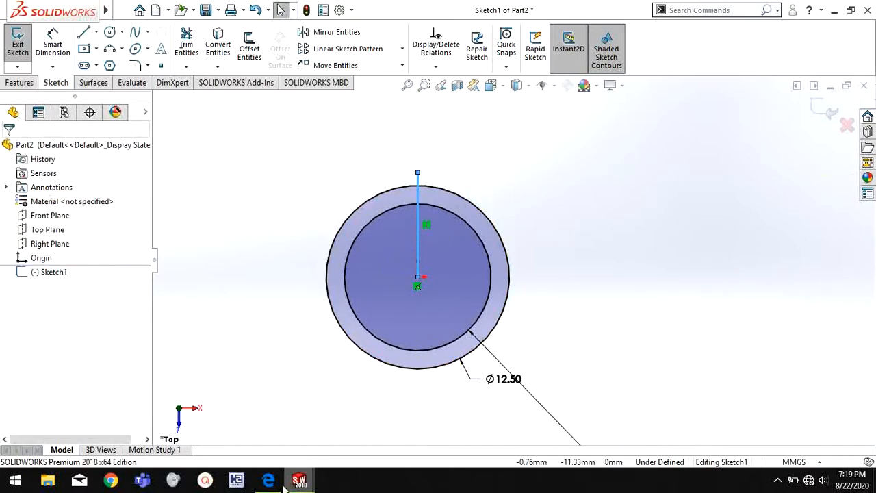
# Check the tooth dimensions in the component drawing and convert the vertical line to construction geometry
pyautogui.click(268, 480)
pyautogui.scroll(-2, 262, 194)
pyautogui.scroll(2, 262, 193)
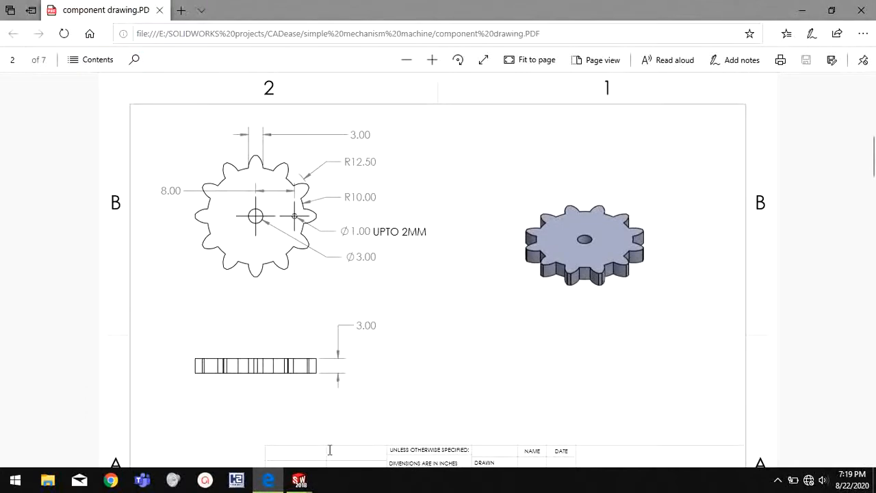
pyautogui.moveTo(306, 486)
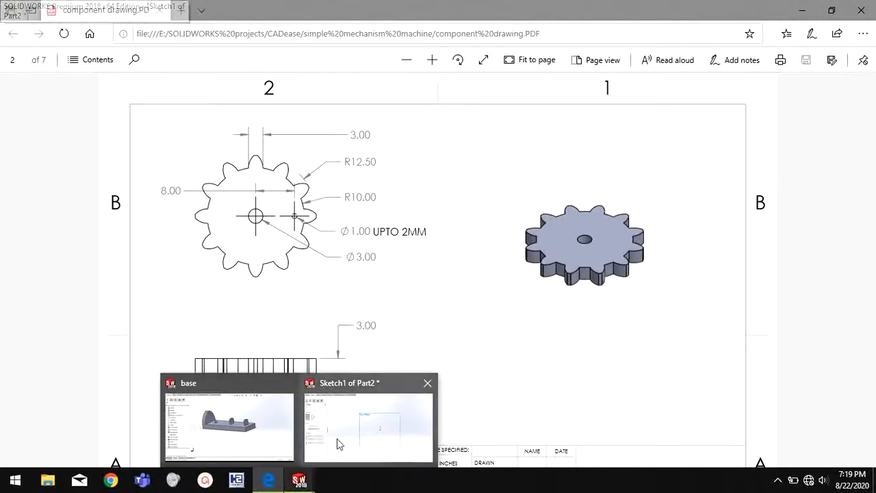
pyautogui.click(369, 425)
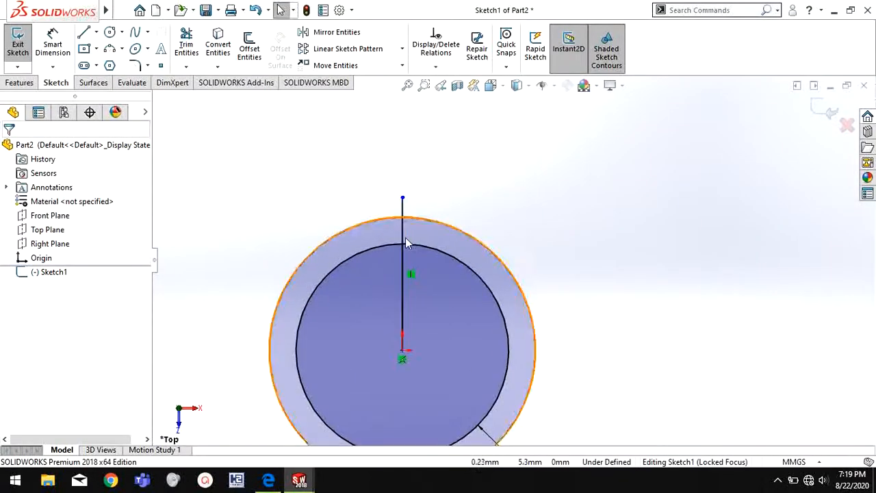
pyautogui.click(403, 250)
pyautogui.click(560, 244)
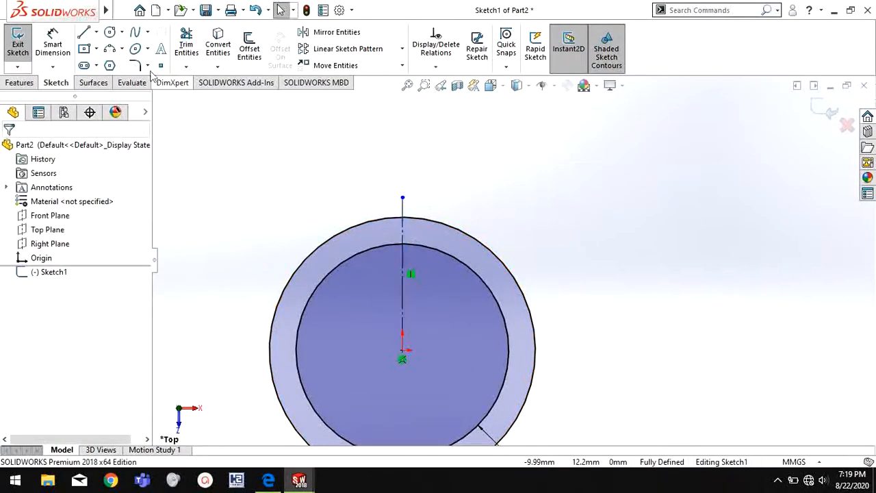
# Sketch a three-point arc of about 2.4 mm radius from the inner circle, left of the construction line, up to that line above the outer circle
pyautogui.click(110, 49)
pyautogui.scroll(-3, 415, 256)
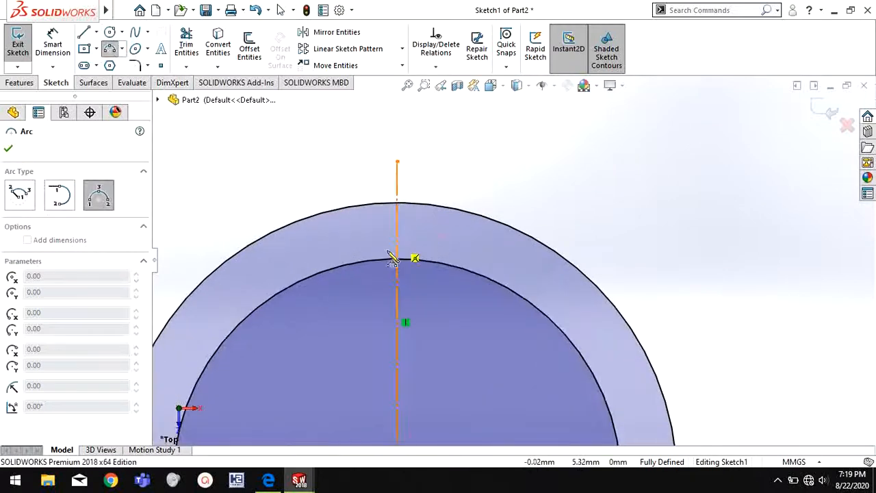
pyautogui.click(357, 263)
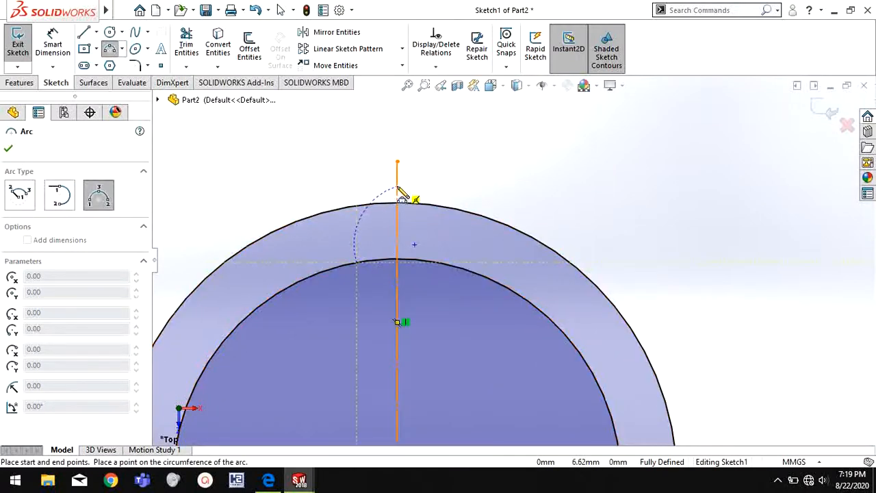
pyautogui.click(398, 186)
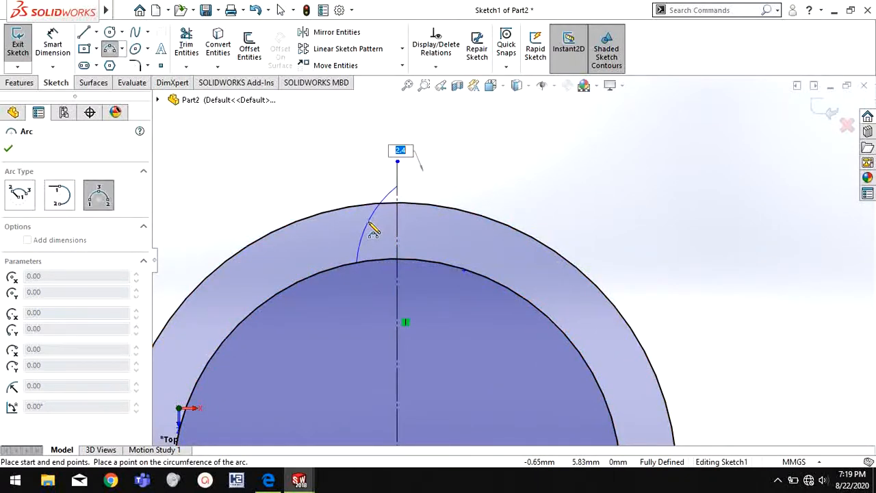
pyautogui.click(374, 231)
pyautogui.rightClick(601, 189)
pyautogui.click(623, 190)
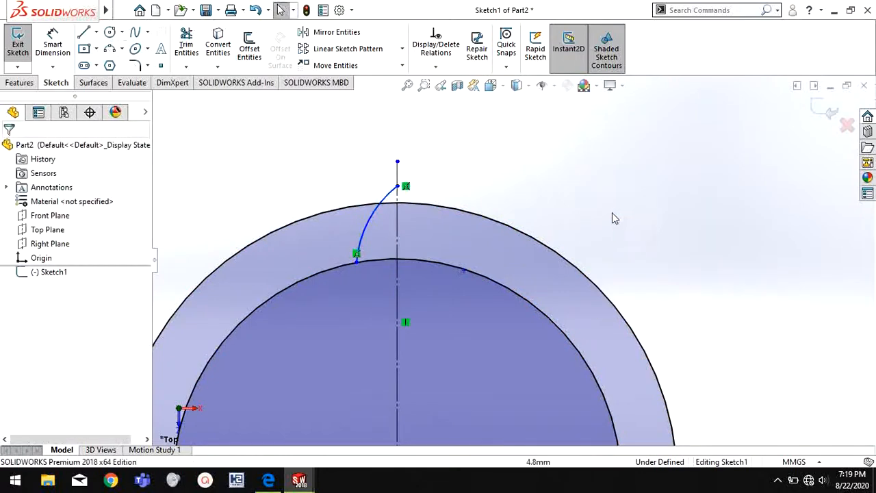
# Dimension the vertical construction line's length and set it to 7.5 mm
pyautogui.scroll(2, 612, 213)
pyautogui.moveTo(680, 333); pyautogui.dragTo(692, 167, button='right')
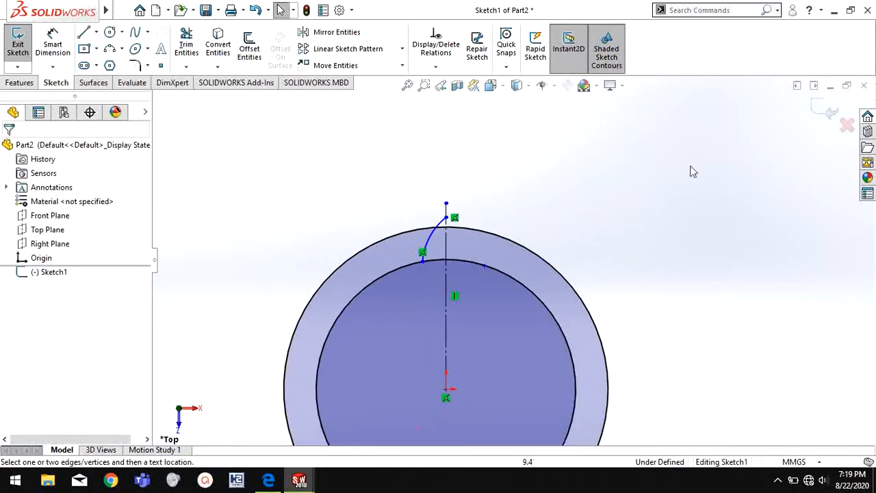
pyautogui.click(446, 316)
pyautogui.scroll(2, 661, 310)
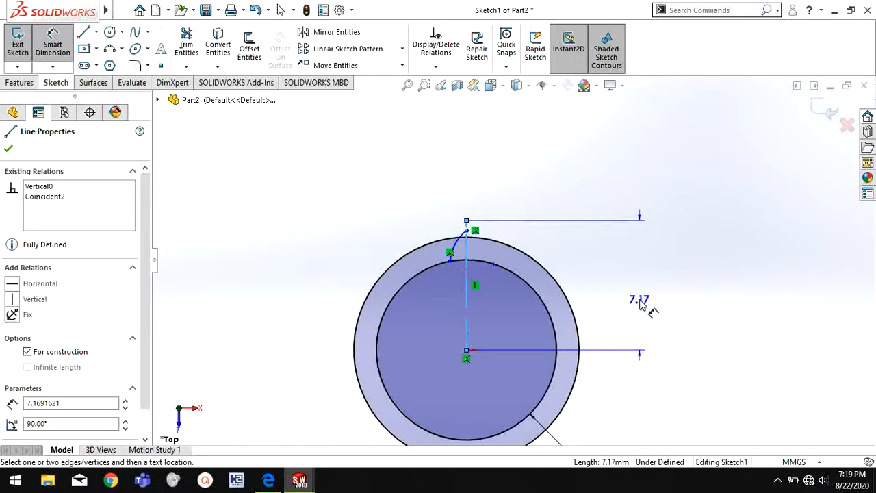
pyautogui.click(648, 306)
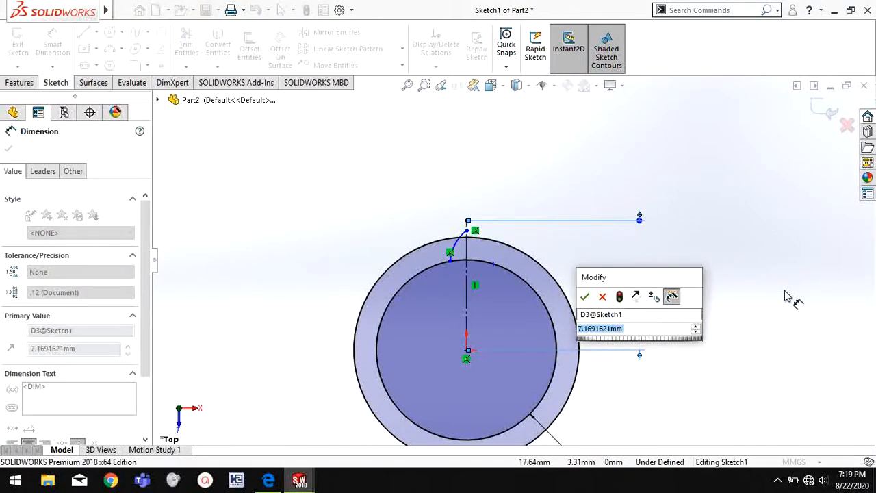
pyautogui.write('7.5')
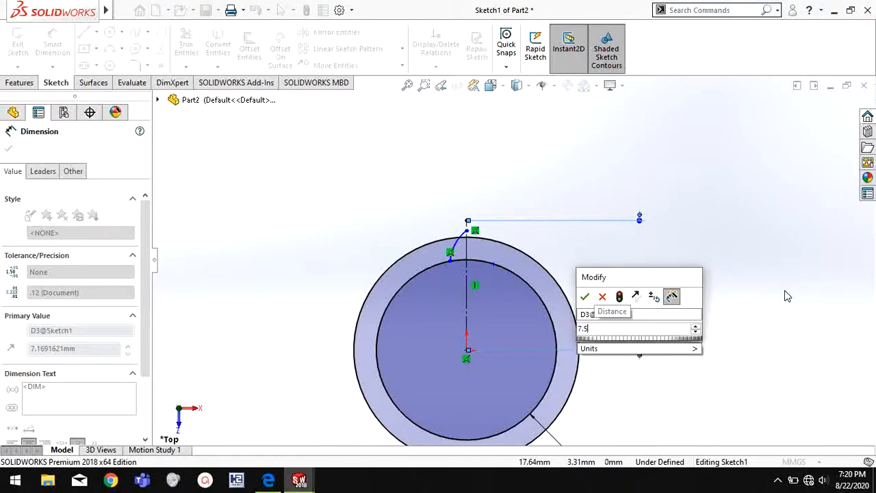
pyautogui.press('Return')
pyautogui.press('Escape')
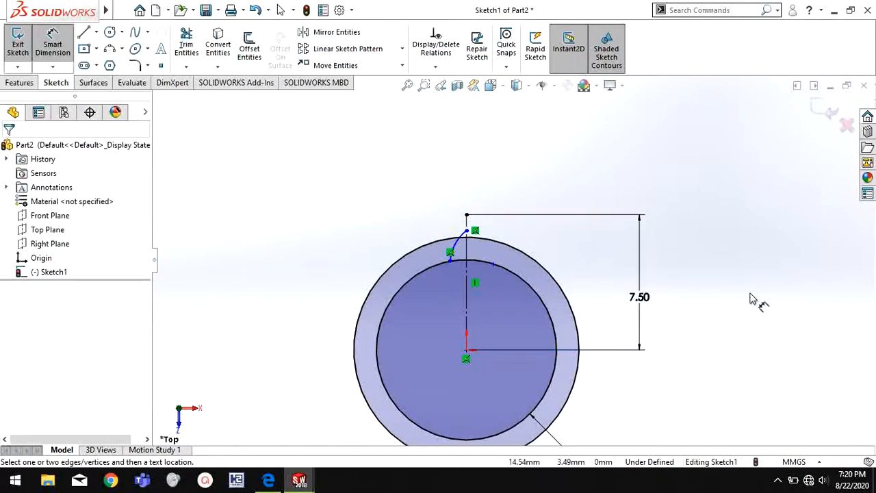
# Merge the arc's upper endpoint with the construction line's top end and move its lower endpoint farther left along the inner circle
pyautogui.scroll(-3, 458, 231)
pyautogui.scroll(-2, 455, 231)
pyautogui.rightClick(551, 246)
pyautogui.click(596, 281)
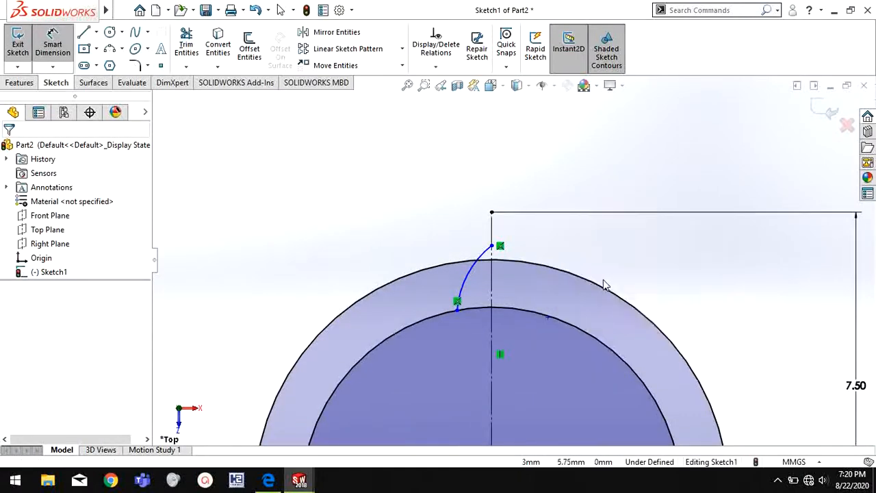
pyautogui.click(493, 247)
pyautogui.keyDown('ctrl'); pyautogui.click(493, 213); pyautogui.keyUp('ctrl')
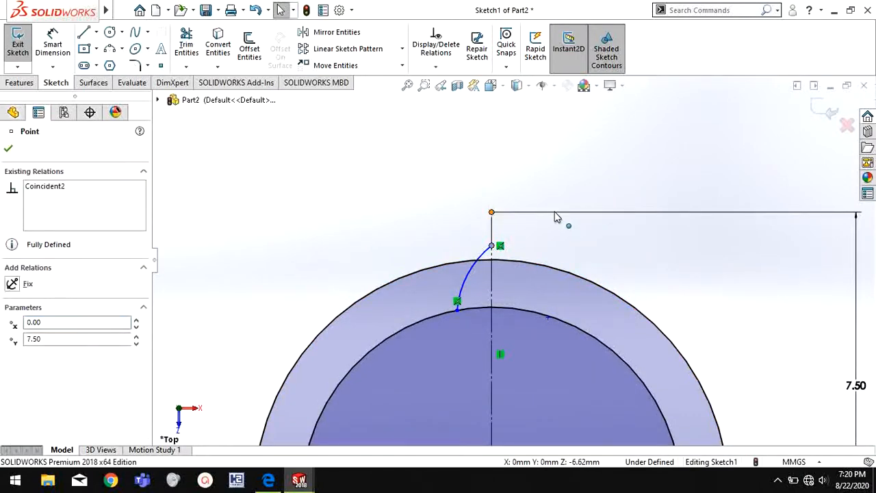
pyautogui.click(590, 171)
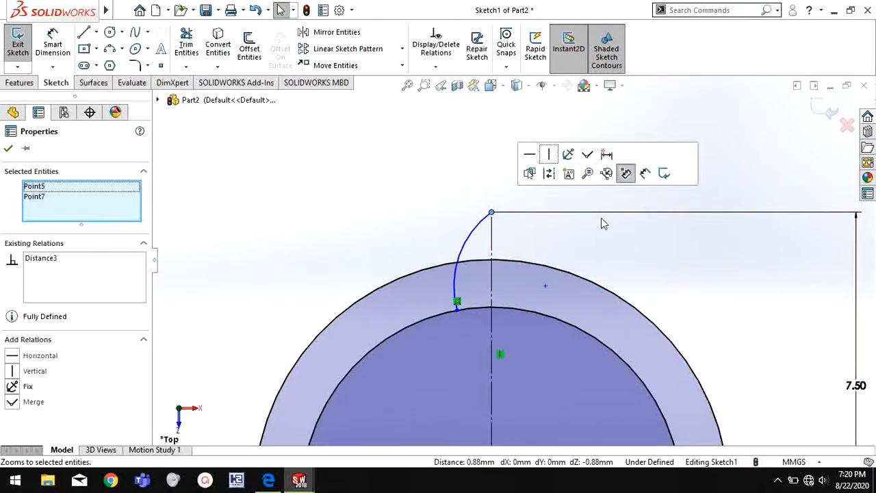
pyautogui.press('Escape')
pyautogui.moveTo(457, 309); pyautogui.dragTo(441, 312)
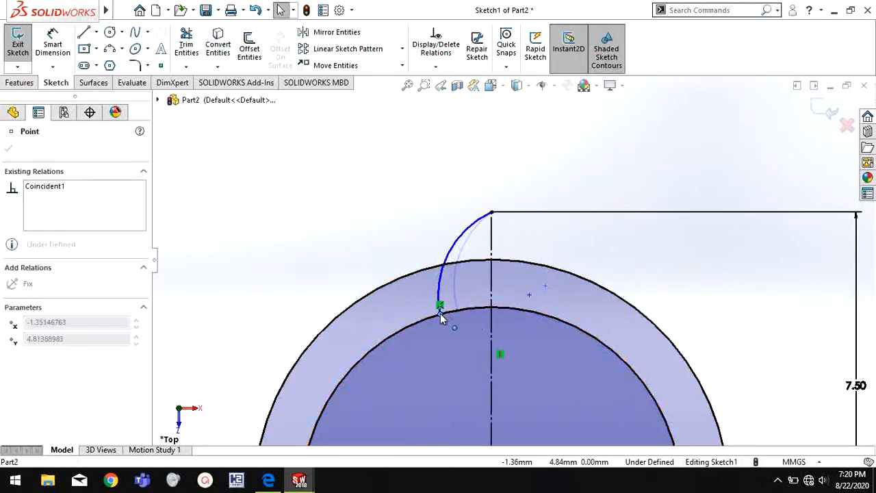
pyautogui.click(706, 294)
# Draw a vertical construction line from the arc's lower endpoint up past the outer circle
pyautogui.press('l')
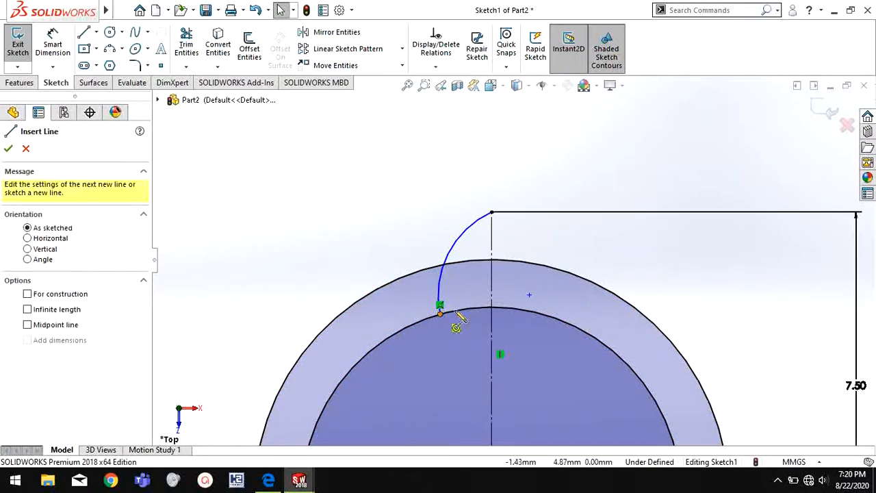
pyautogui.moveTo(441, 313); pyautogui.dragTo(441, 241)
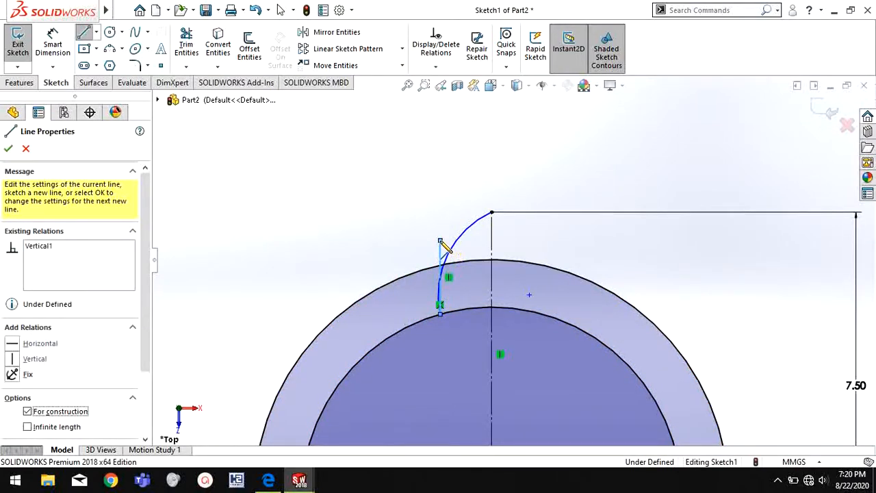
pyautogui.press('Escape')
# Make the tooth arc tangent to the short vertical construction line at its lower endpoint
pyautogui.scroll(-5, 480, 259)
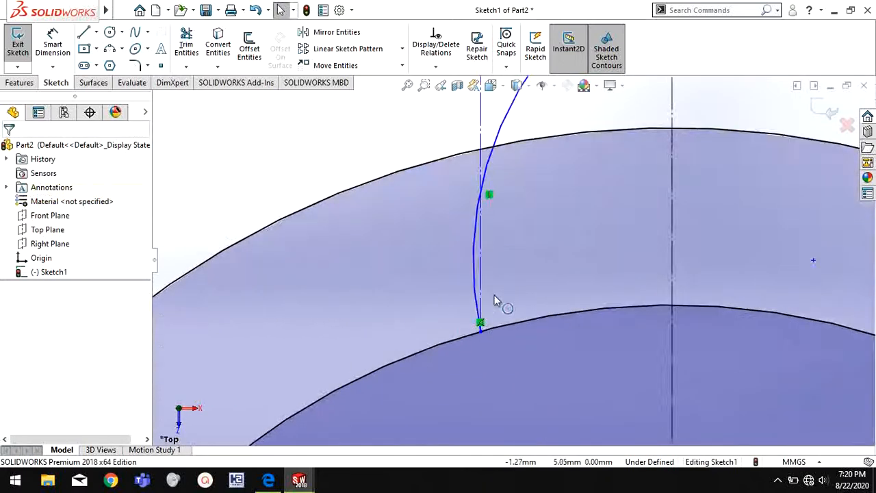
pyautogui.click(481, 283)
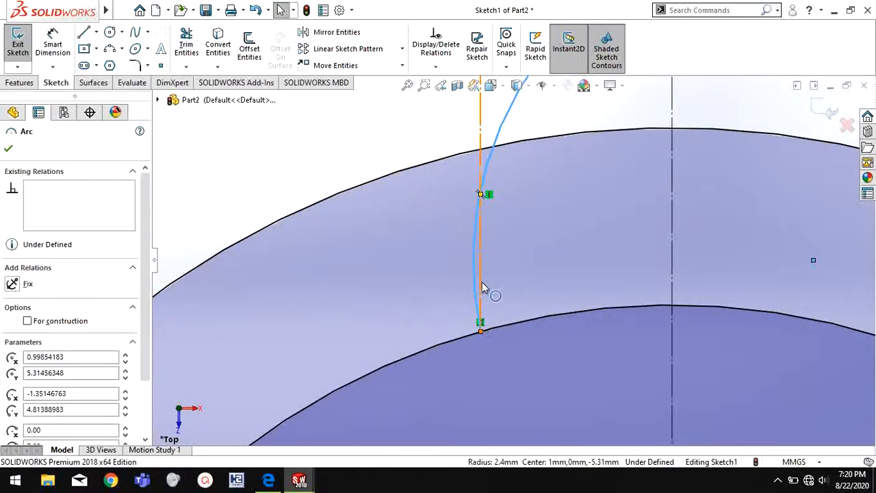
pyautogui.keyDown('ctrl'); pyautogui.click(482, 282); pyautogui.keyUp('ctrl')
pyautogui.click(524, 230)
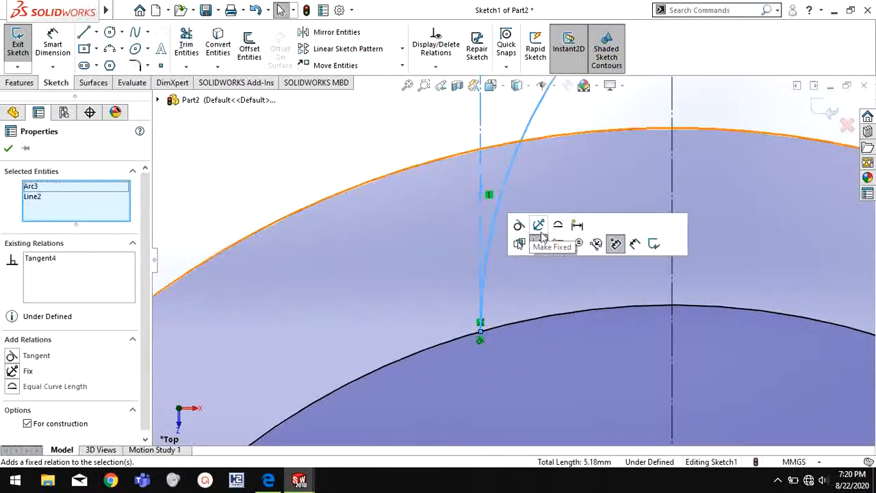
pyautogui.press('Escape')
pyautogui.scroll(2, 652, 189)
pyautogui.scroll(2, 667, 190)
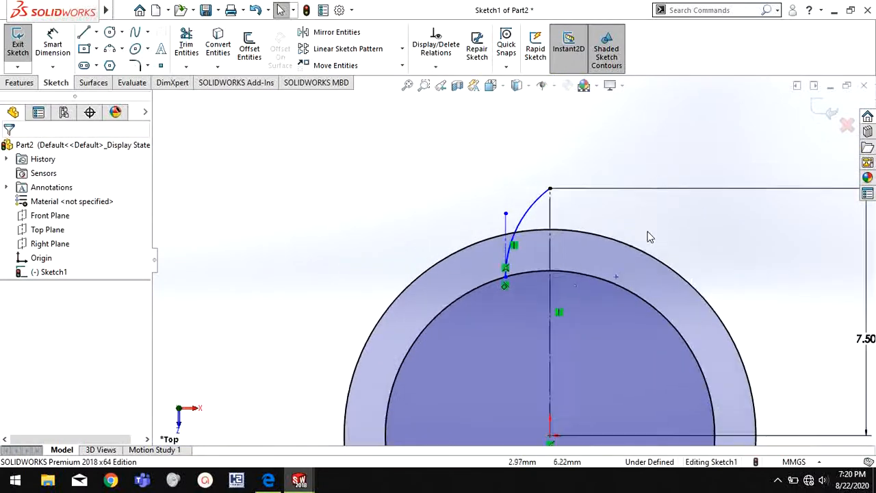
# Dimension the arc's lower endpoint 1.5 mm from the central construction line
pyautogui.scroll(-3, 554, 288)
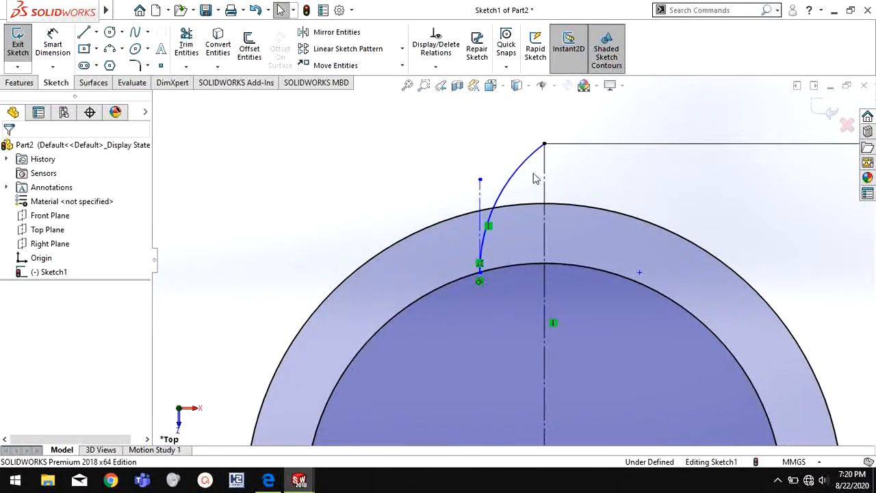
pyautogui.moveTo(630, 133); pyautogui.dragTo(565, 133, button='right')
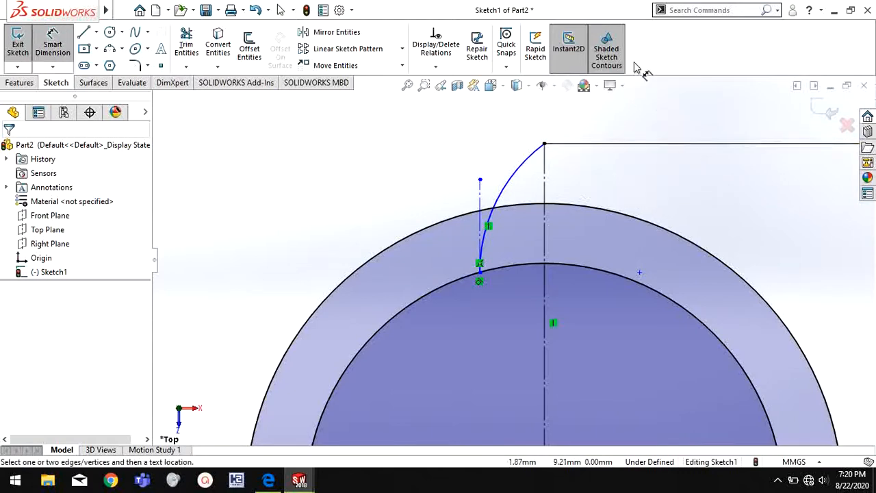
pyautogui.click(481, 275)
pyautogui.click(545, 284)
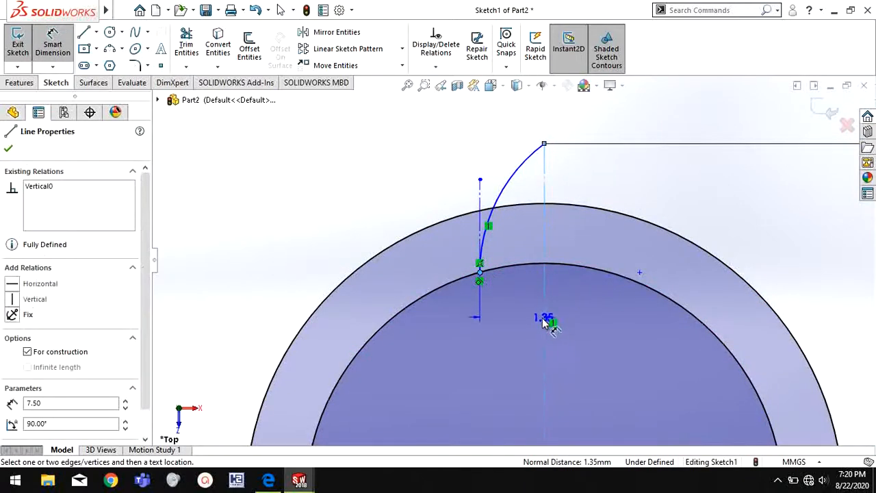
pyautogui.click(544, 322)
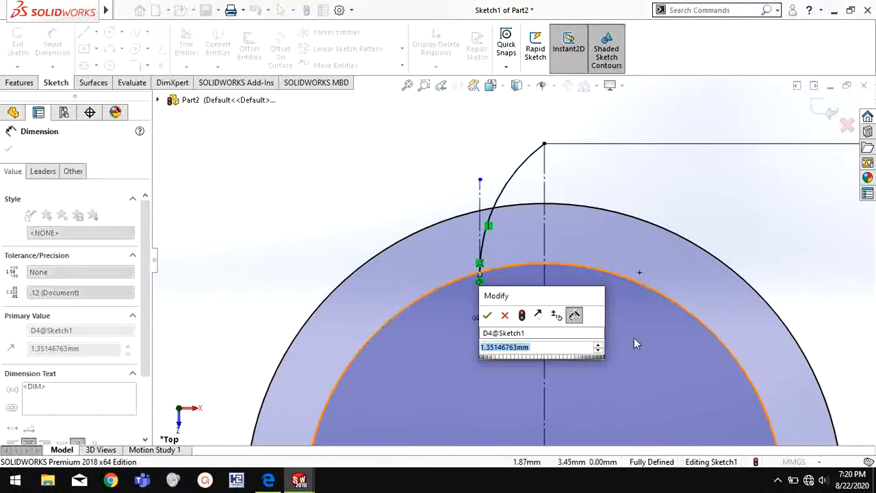
pyautogui.write('1.5')
pyautogui.press('Return')
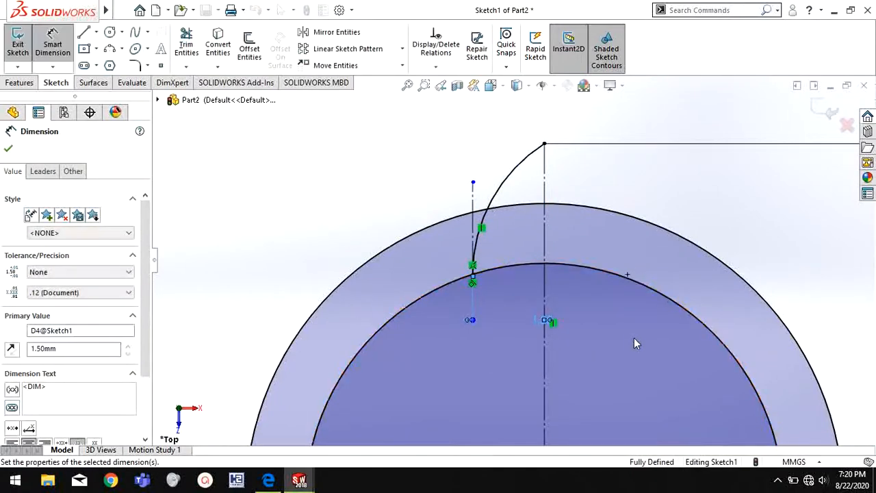
pyautogui.click(382, 174)
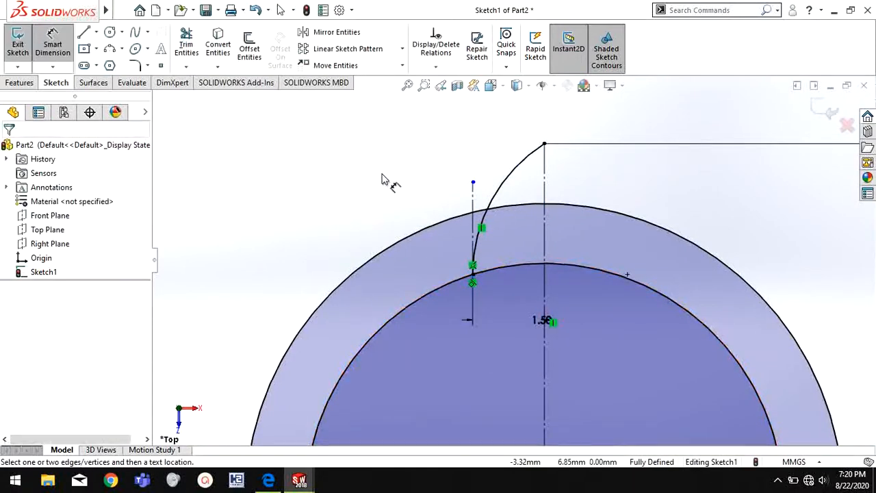
# Mirror the tooth arc about the central vertical construction line to form the tooth's other flank
pyautogui.click(328, 32)
pyautogui.click(513, 192)
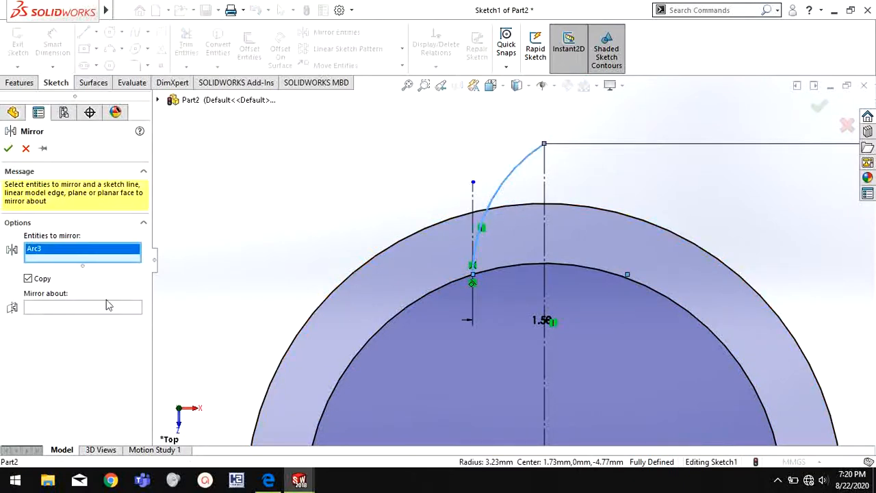
pyautogui.click(108, 305)
pyautogui.click(546, 231)
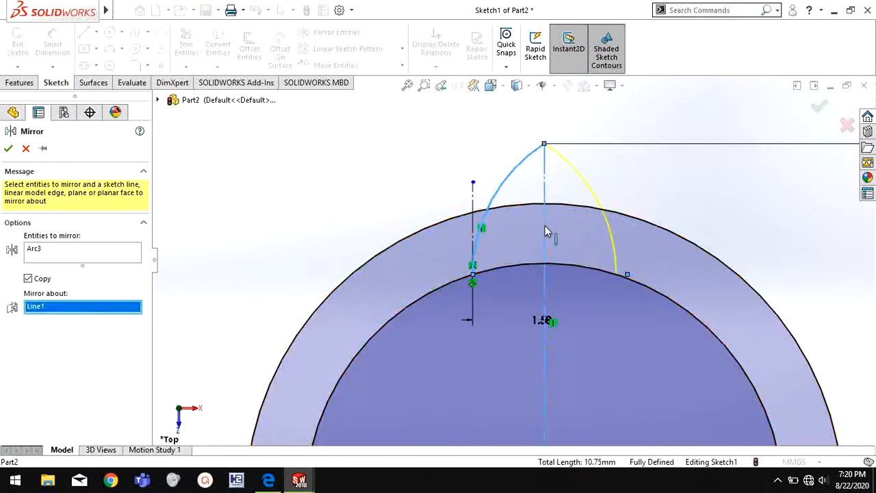
pyautogui.click(10, 148)
pyautogui.scroll(5, 618, 326)
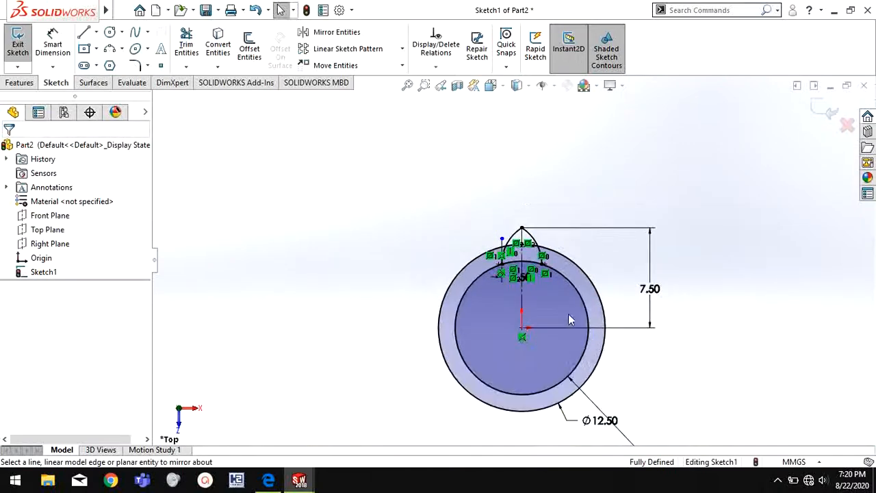
pyautogui.scroll(-3, 545, 298)
pyautogui.scroll(1, 531, 406)
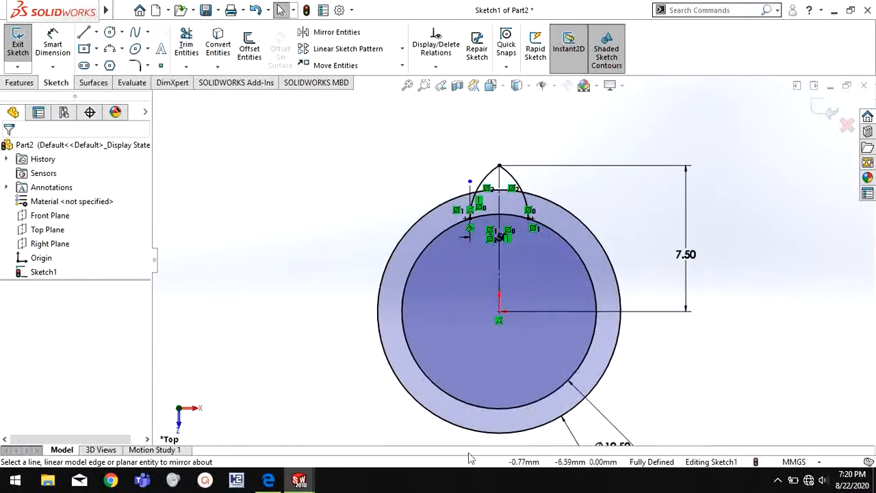
# Check the tooth shape and dimensions on the gear page of the component drawing, and return to the gear sketch
pyautogui.click(269, 481)
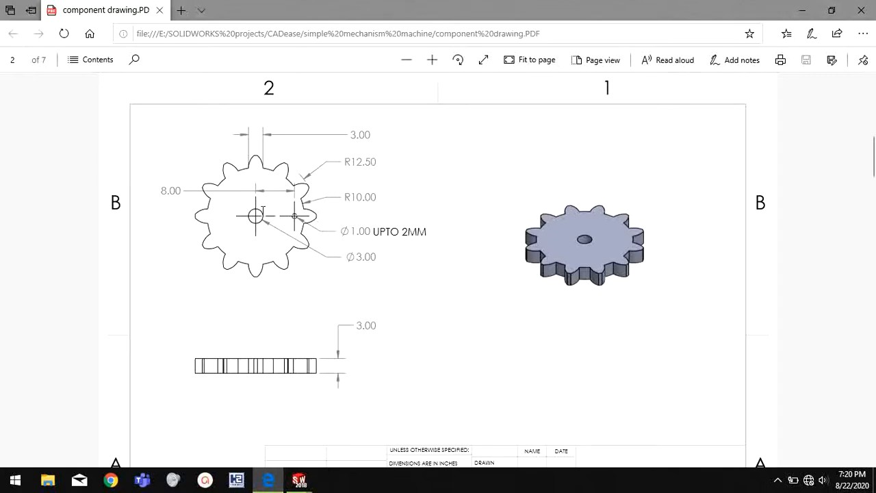
pyautogui.scroll(-2, 266, 200)
pyautogui.scroll(2, 266, 175)
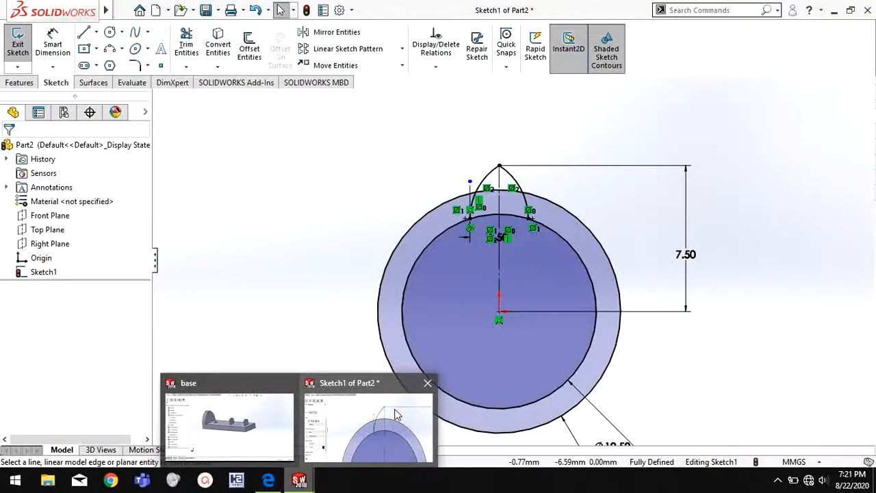
pyautogui.click(391, 414)
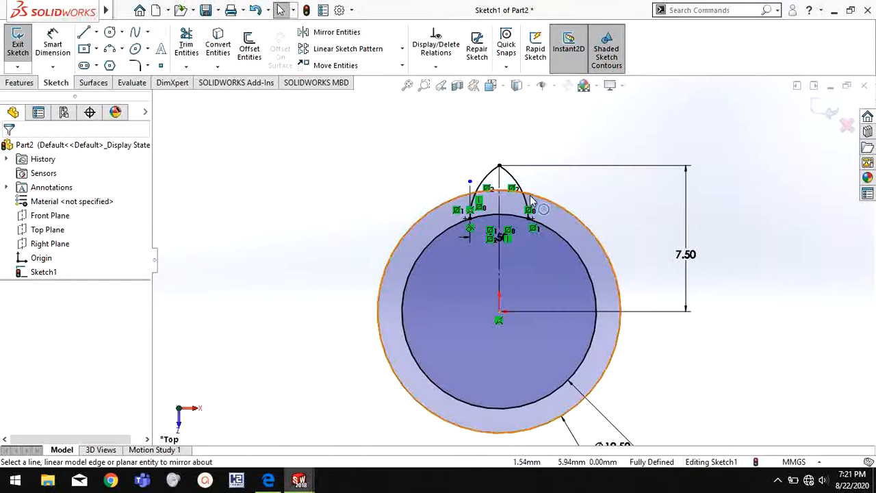
# Recheck the gear in the component drawing and set the central construction line's length to 6 mm
pyautogui.doubleClick(688, 256)
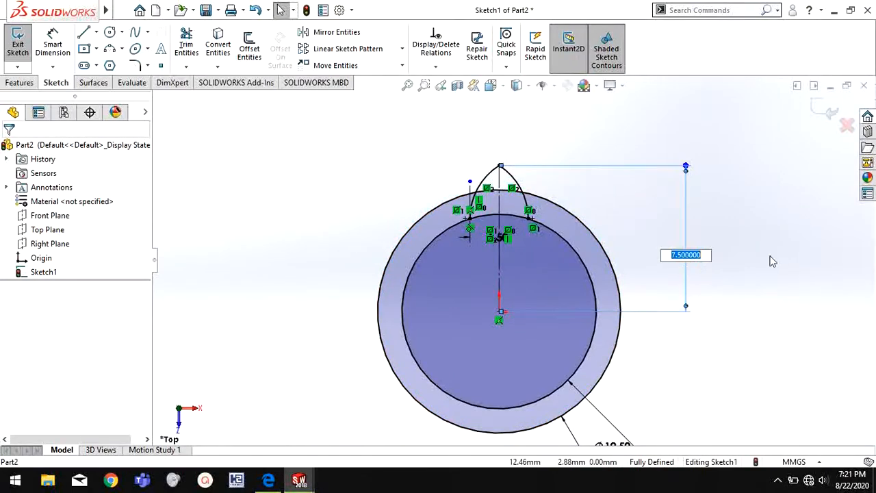
pyautogui.click(268, 480)
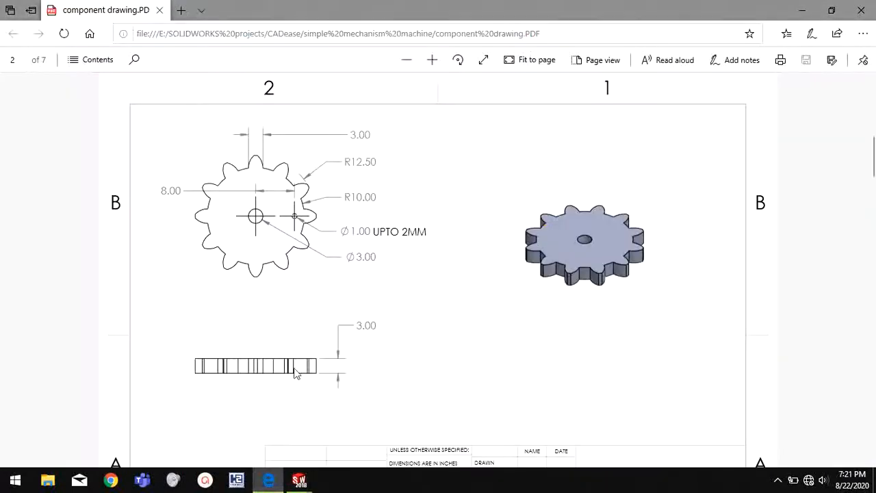
pyautogui.moveTo(302, 482)
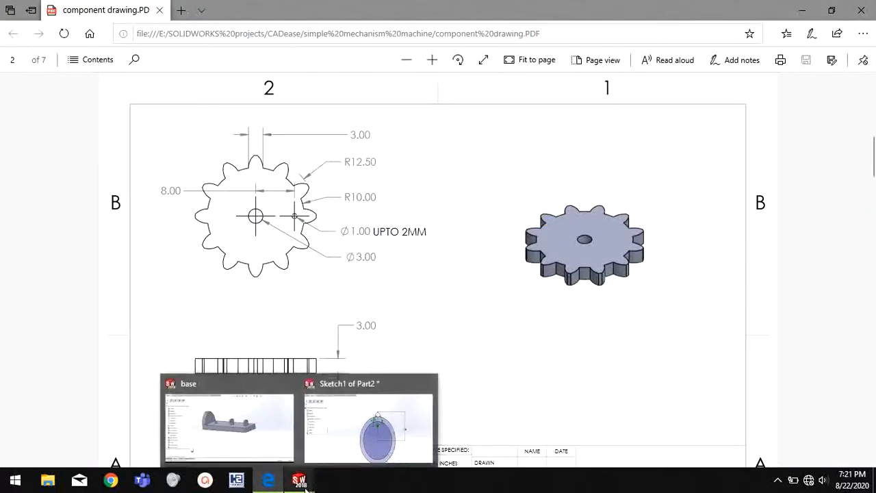
pyautogui.click(375, 438)
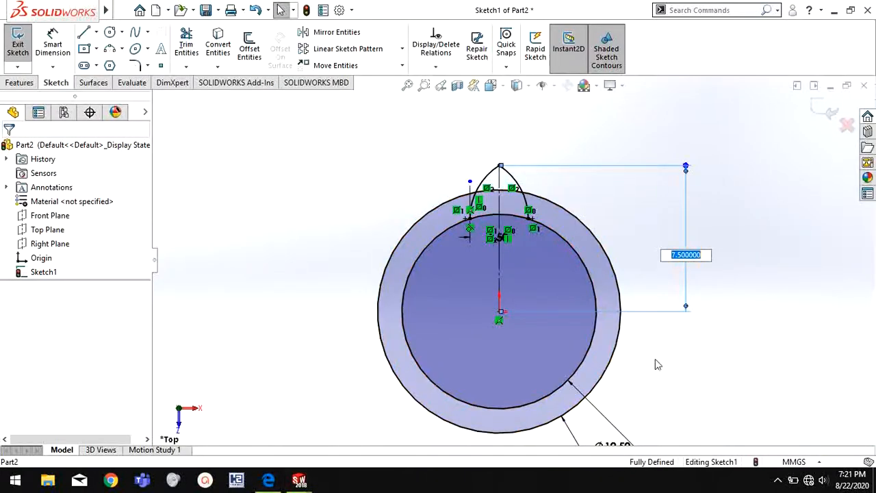
pyautogui.write('6')
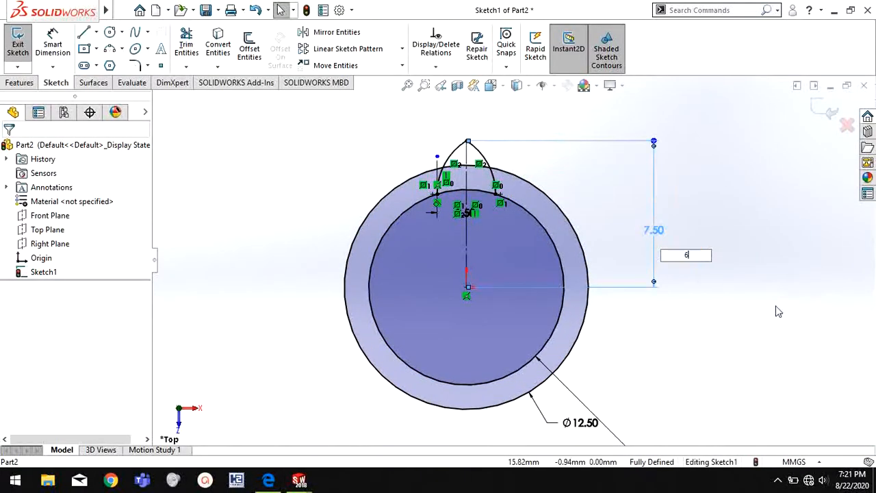
pyautogui.press('Return')
# Set the central construction line's length to 7 mm
pyautogui.click(685, 253)
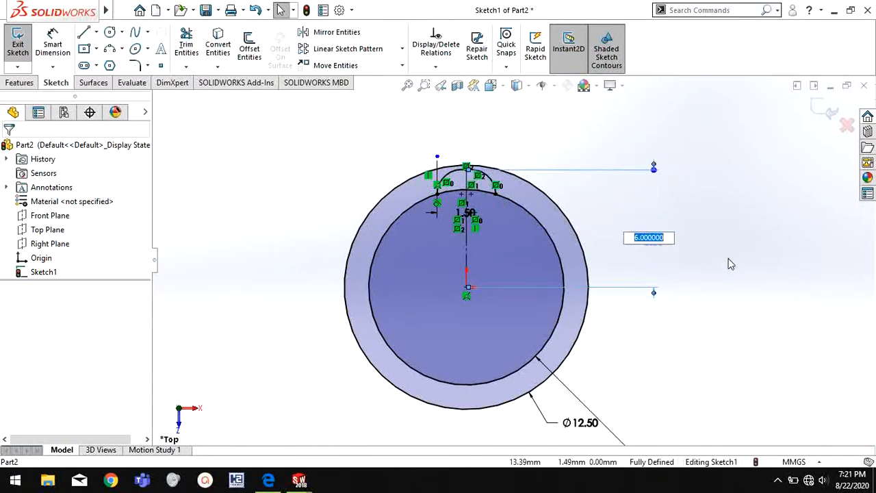
pyautogui.press('Return')
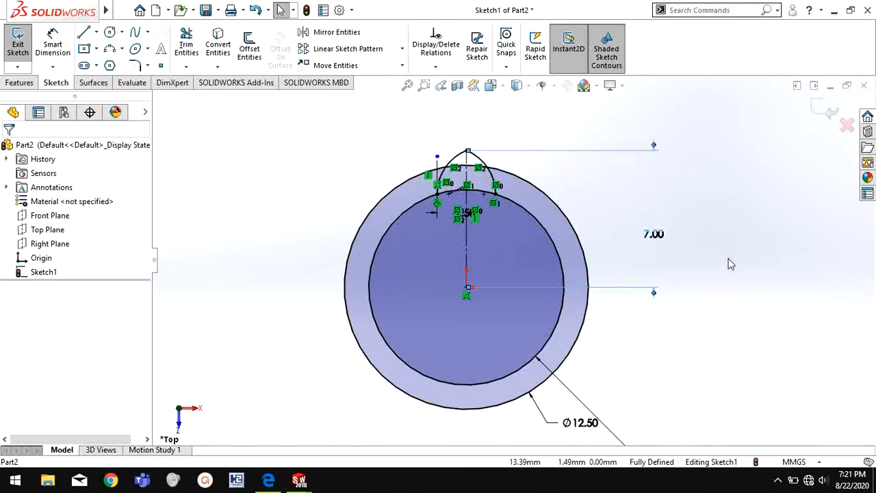
# Move the inner circle's diameter dimension to the open area outside both circles
pyautogui.click(695, 243)
pyautogui.scroll(-1, 694, 242)
pyautogui.scroll(2, 530, 261)
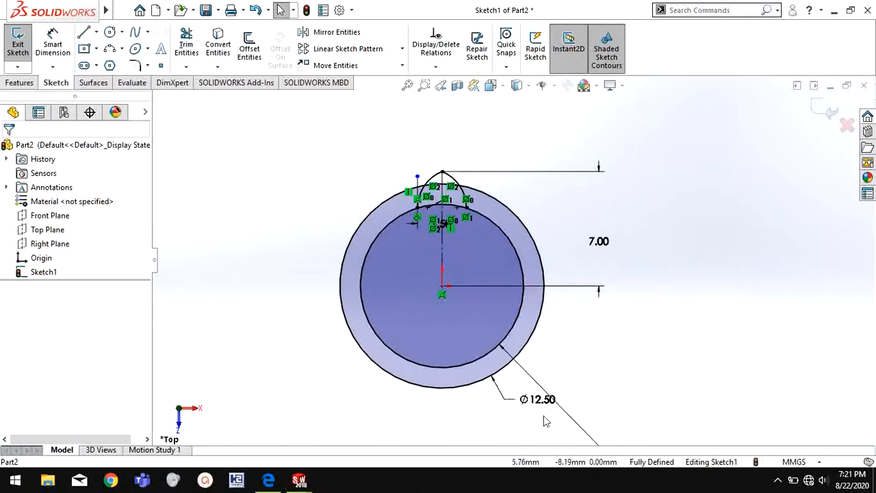
pyautogui.scroll(3, 512, 273)
pyautogui.click(507, 293)
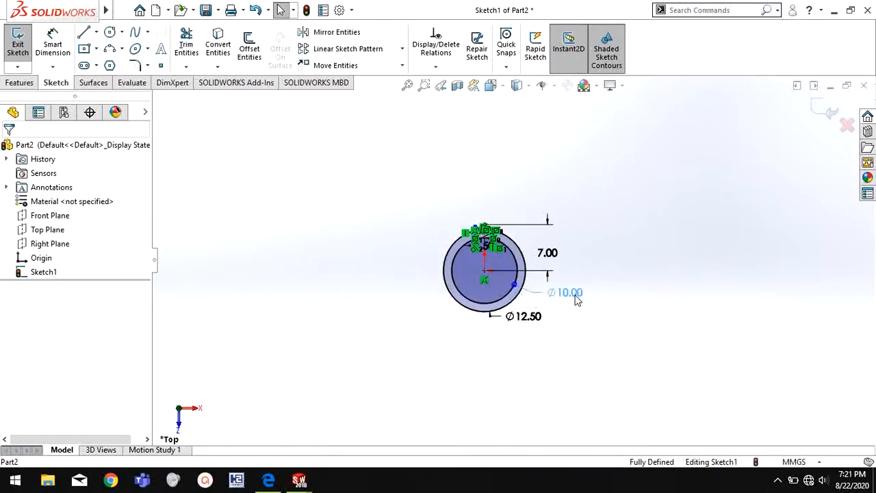
pyautogui.click(578, 299)
pyautogui.scroll(-2, 577, 313)
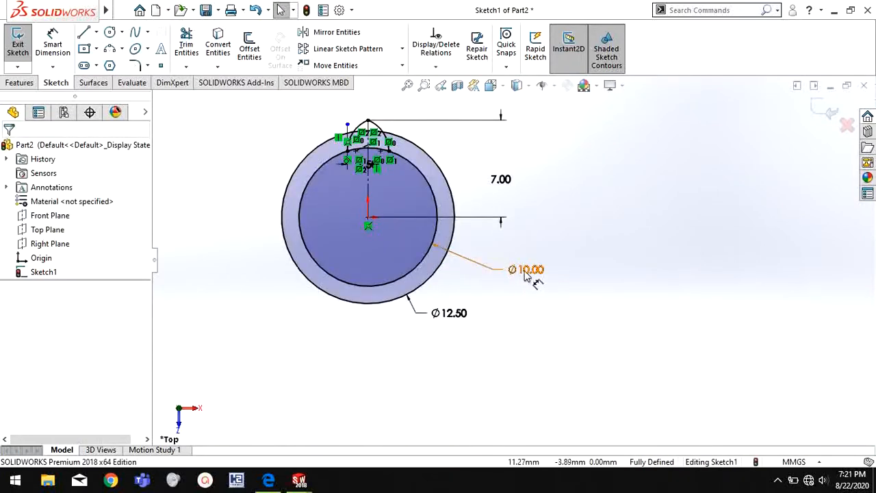
# Display the inner circle's dimension as a radius instead of a diameter
pyautogui.rightClick(535, 274)
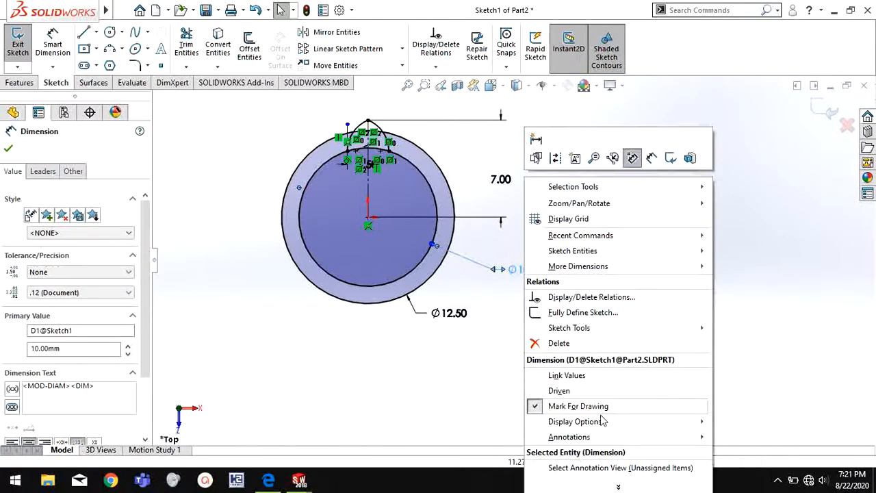
pyautogui.moveTo(599, 424)
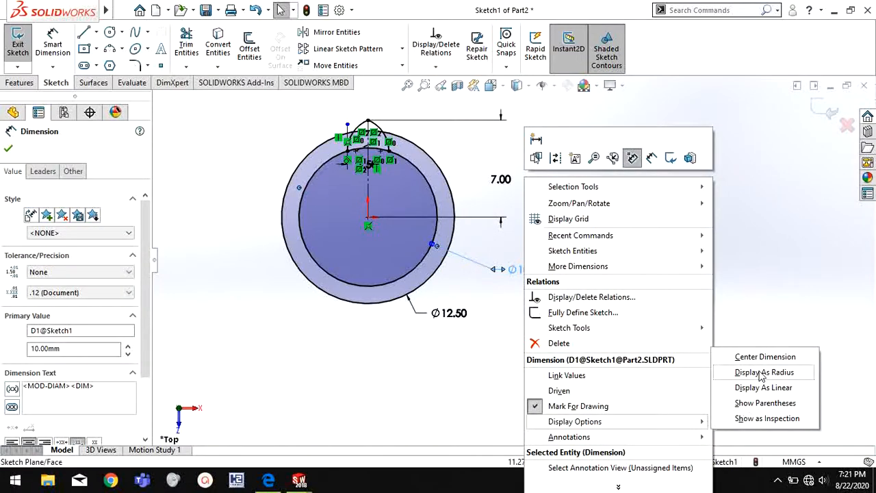
pyautogui.click(765, 324)
pyautogui.moveTo(306, 486)
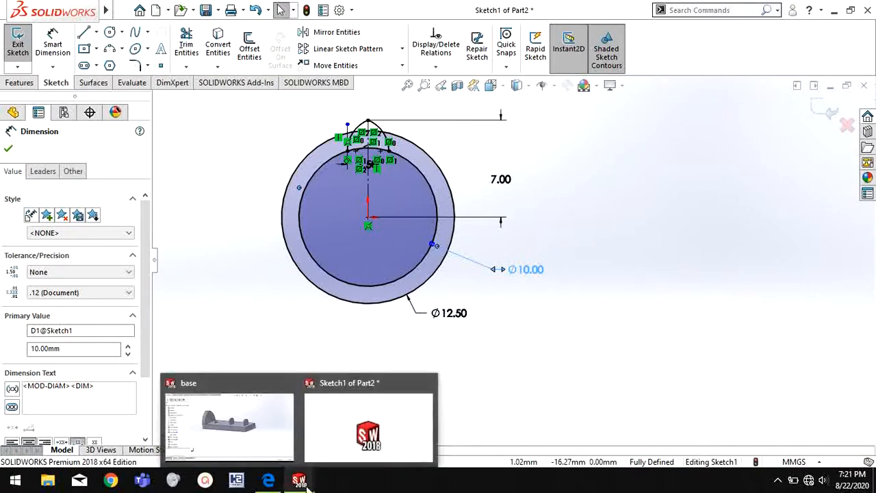
pyautogui.rightClick(528, 273)
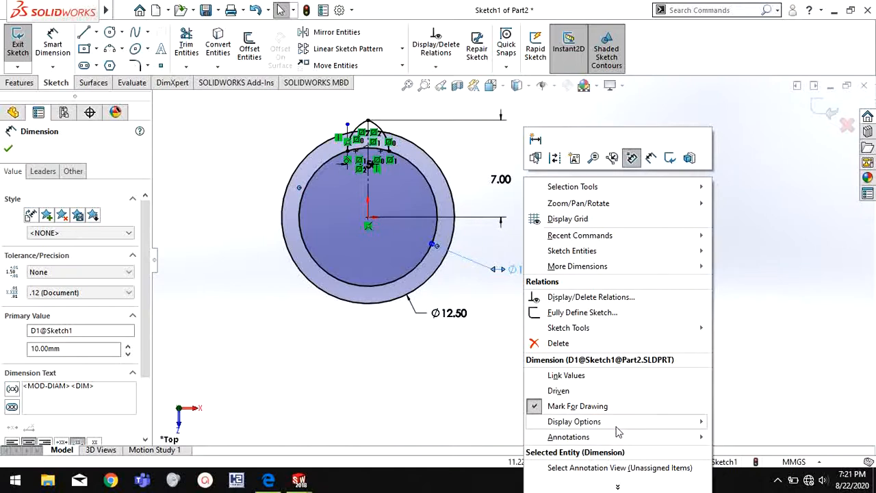
pyautogui.moveTo(619, 421)
pyautogui.click(739, 373)
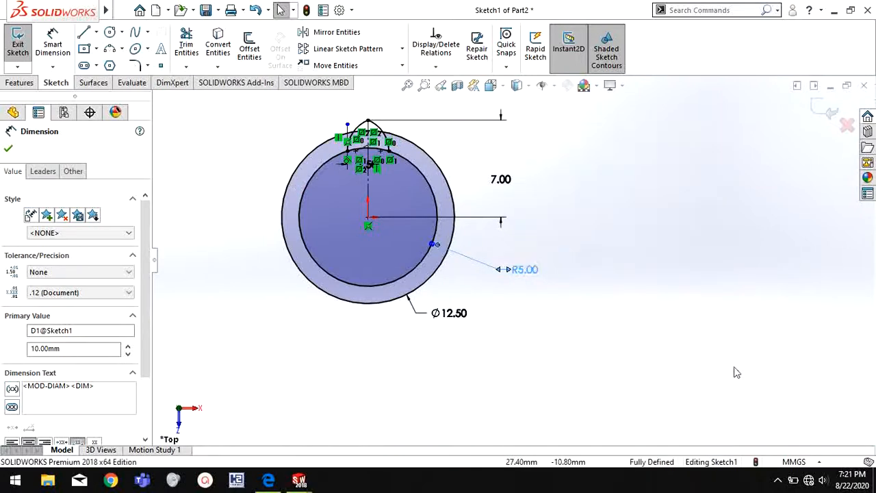
# Display the outer circle's dimension as a radius instead of a diameter
pyautogui.doubleClick(451, 315)
pyautogui.rightClick(452, 319)
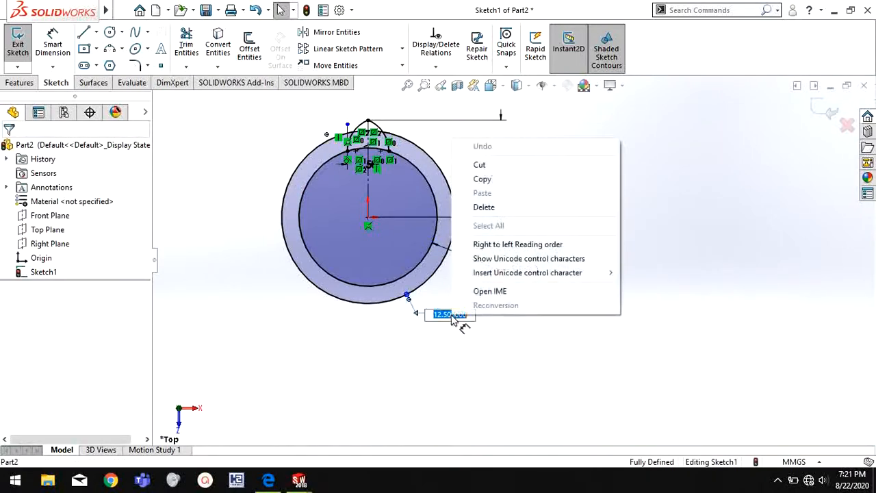
pyautogui.click(569, 343)
pyautogui.click(439, 301)
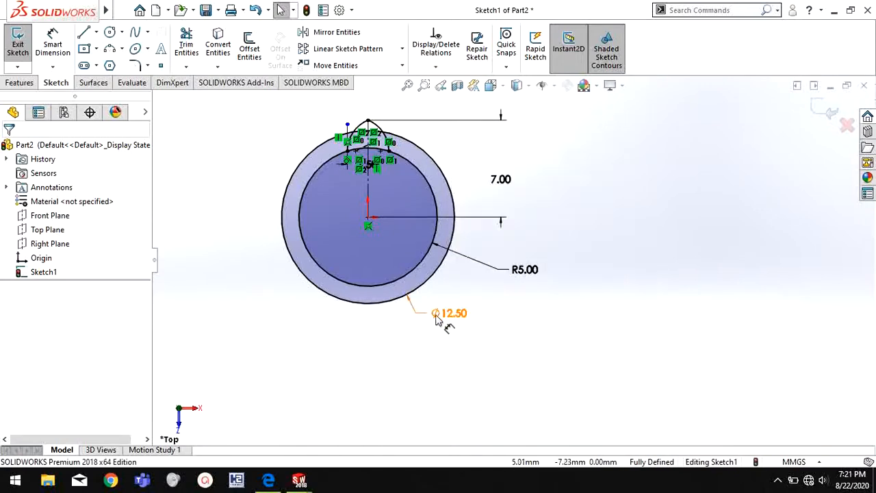
pyautogui.click(451, 316)
pyautogui.moveTo(511, 422)
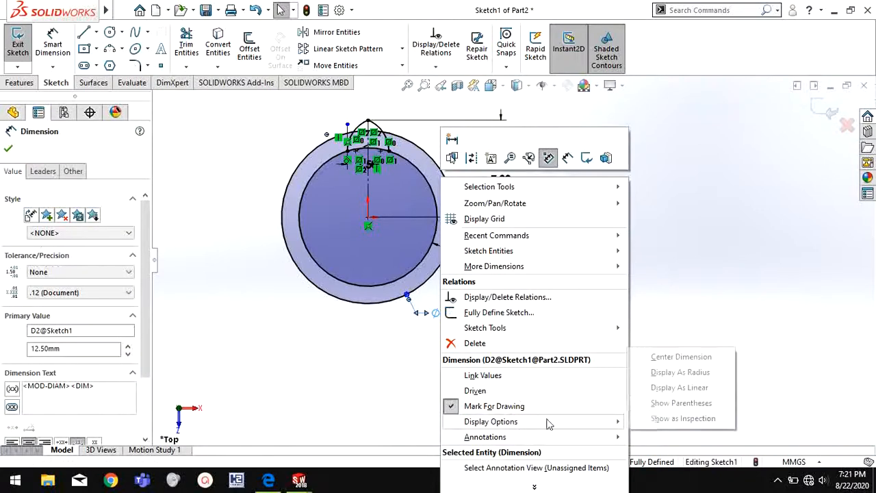
pyautogui.click(675, 372)
# Set the inner circle's radius to 10 mm and the outer circle's radius to 12.5 mm
pyautogui.doubleClick(521, 283)
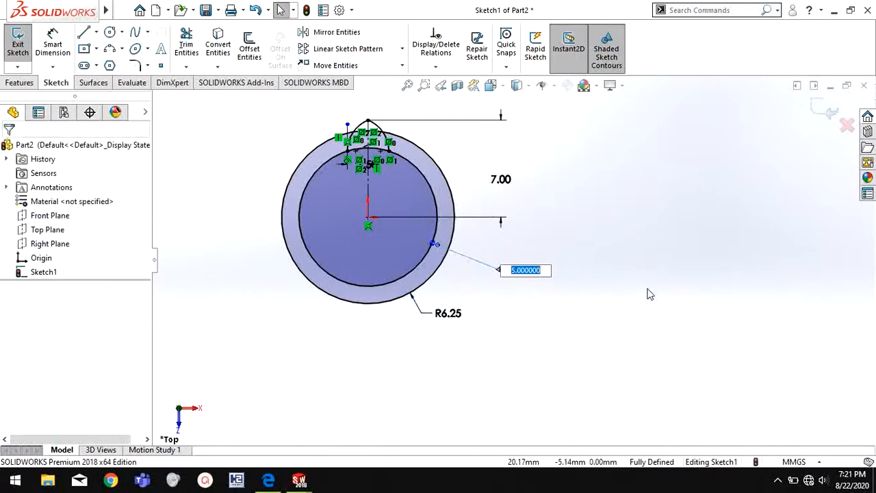
pyautogui.write('10')
pyautogui.press('Return')
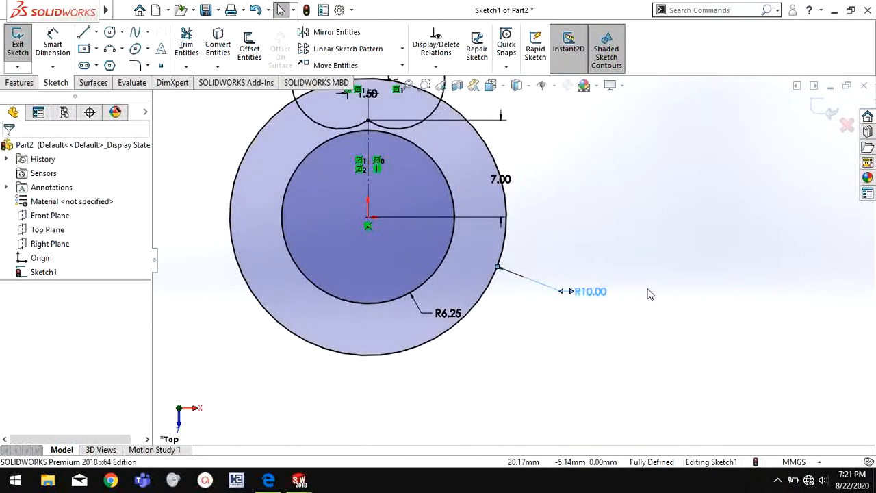
pyautogui.doubleClick(453, 324)
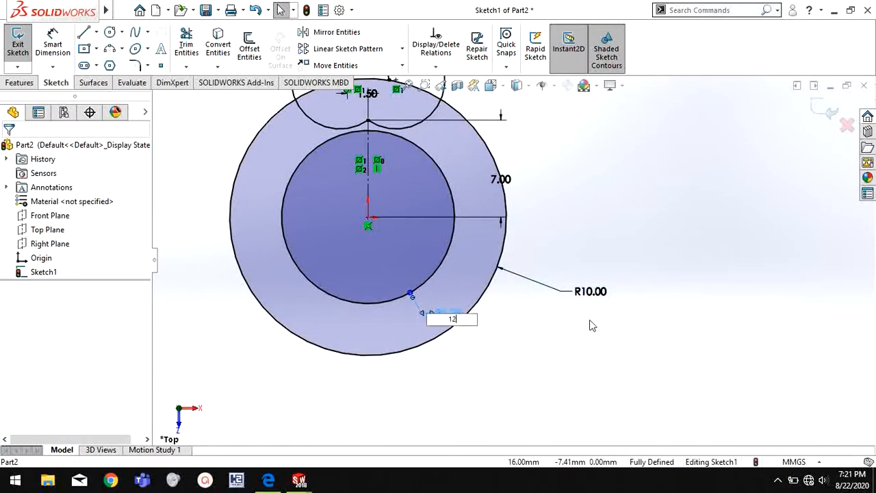
pyautogui.write('12.5')
pyautogui.press('Return')
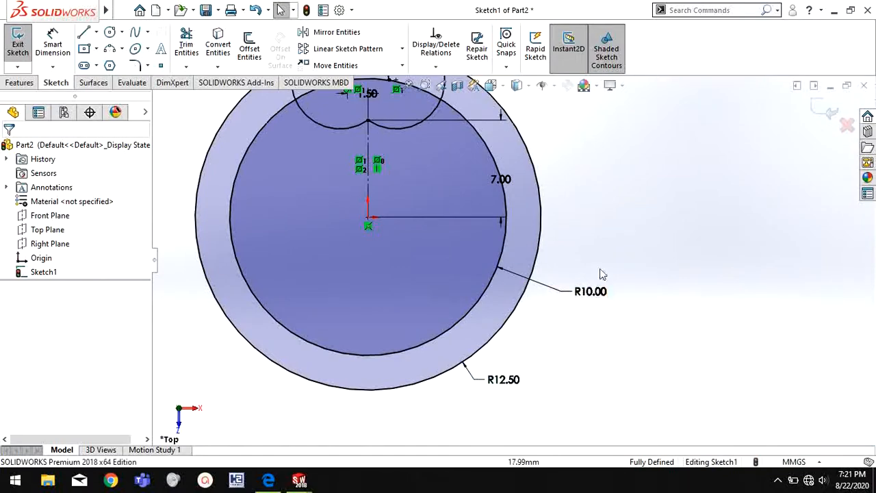
# Set the central construction line's length to 15 mm to raise the tooth tip above the outer circle
pyautogui.scroll(5, 548, 201)
pyautogui.scroll(-6, 483, 203)
pyautogui.scroll(-3, 339, 289)
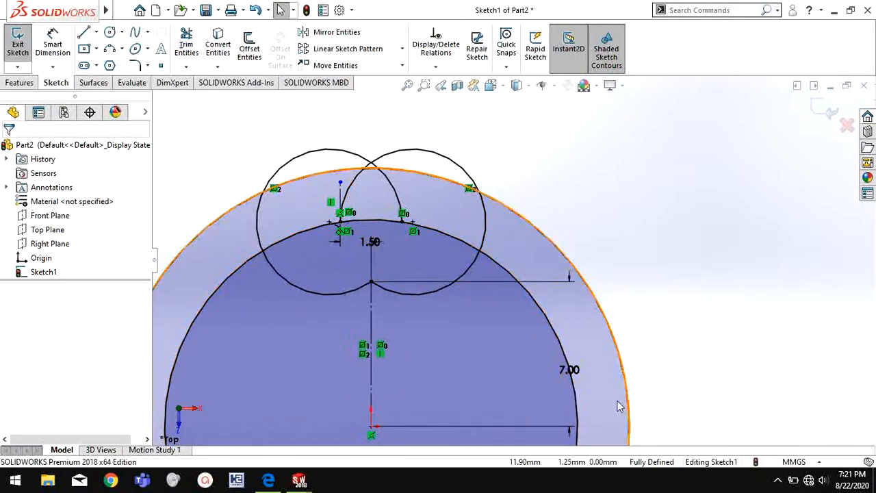
pyautogui.doubleClick(570, 368)
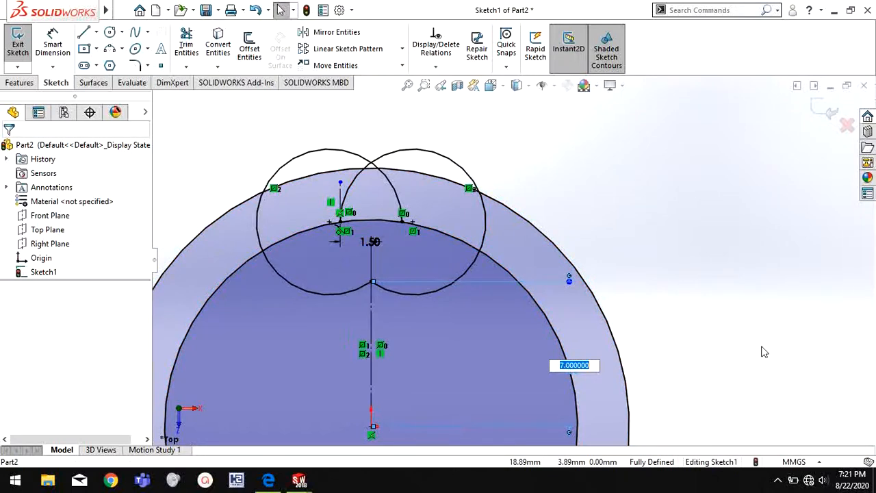
pyautogui.write('15')
pyautogui.press('Return')
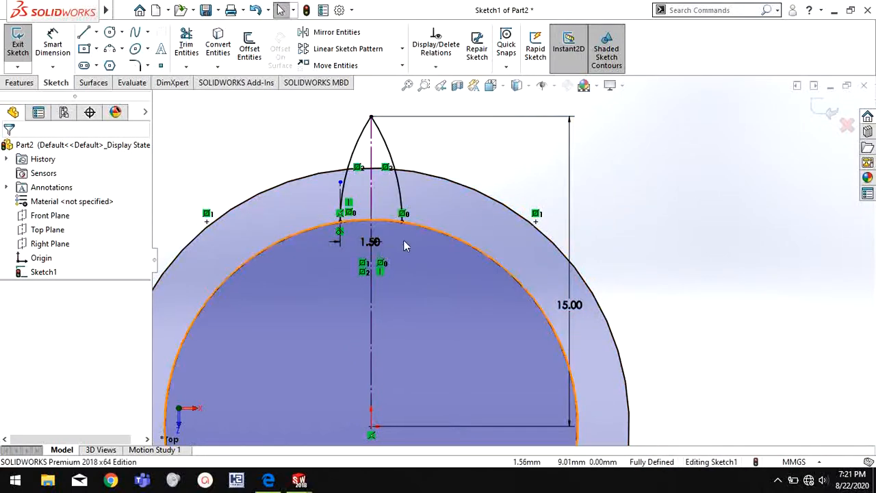
# Compare the tooth height with the gear in the component drawing and set the central construction line's length to 14 mm
pyautogui.scroll(3, 404, 240)
pyautogui.moveTo(301, 478)
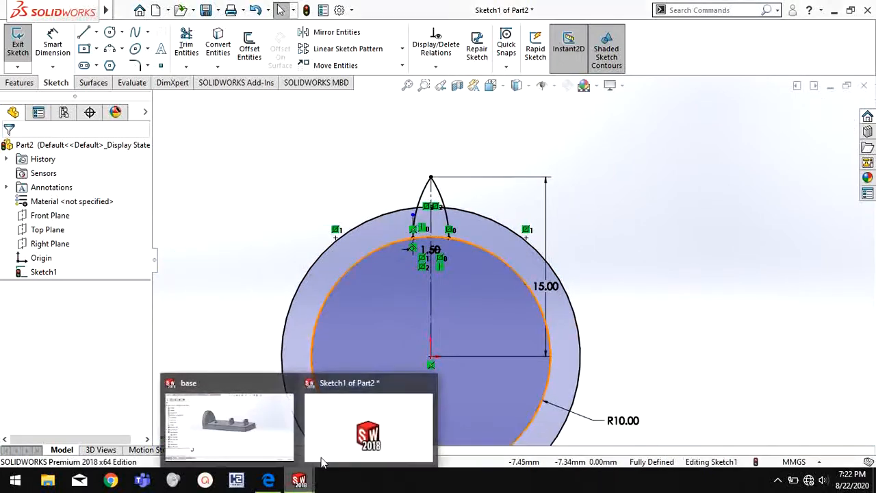
pyautogui.click(268, 480)
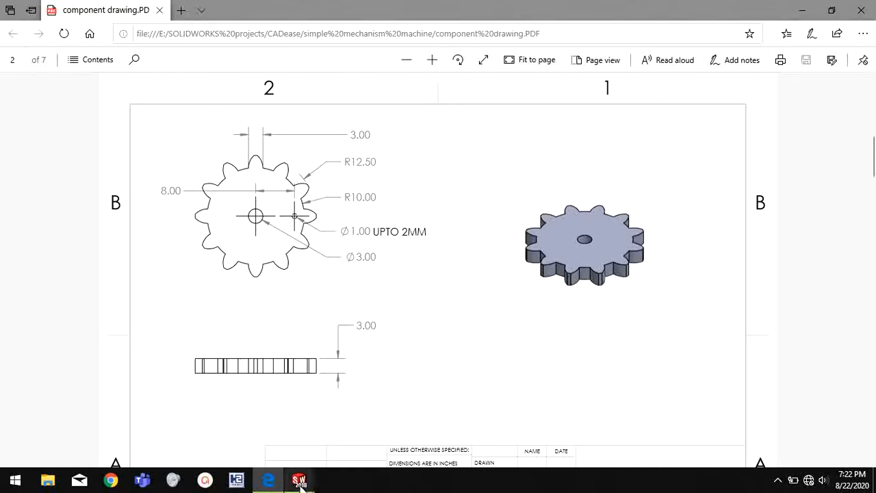
pyautogui.moveTo(299, 480)
pyautogui.click(369, 443)
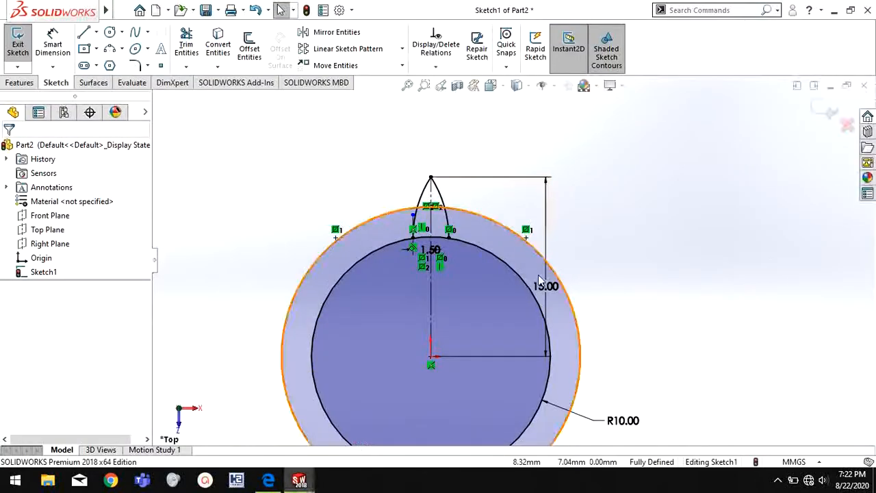
pyautogui.doubleClick(556, 292)
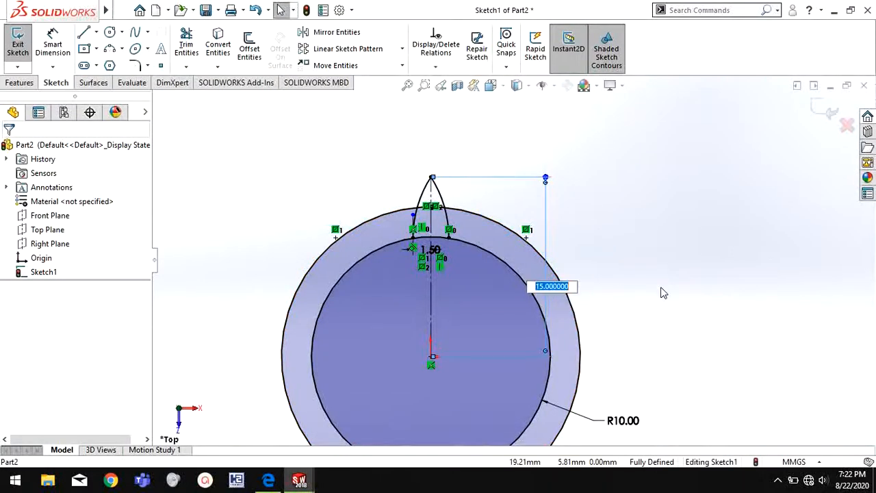
pyautogui.press('Return')
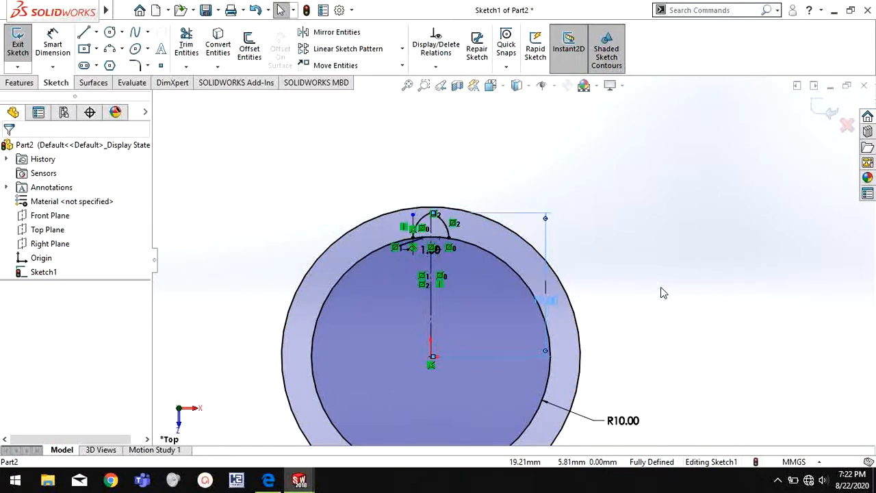
pyautogui.doubleClick(552, 301)
pyautogui.write('14')
pyautogui.press('Return')
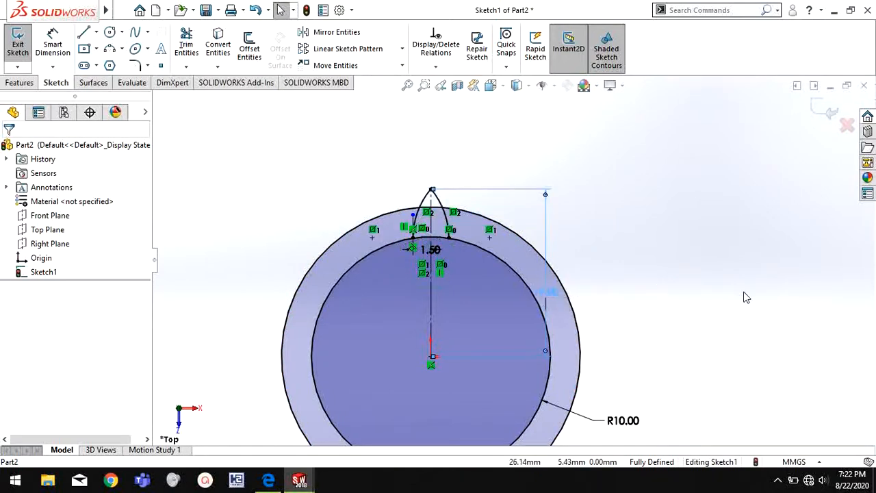
# Circular-pattern the tooth's two flank arcs about the origin with 12 equally spaced instances over 360 degrees, checking the tooth count in the component drawing
pyautogui.scroll(3, 466, 224)
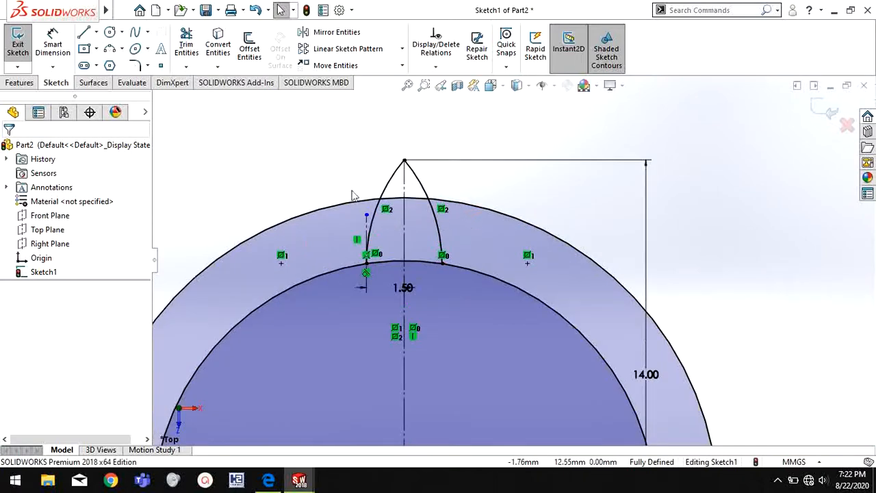
pyautogui.scroll(-2, 326, 182)
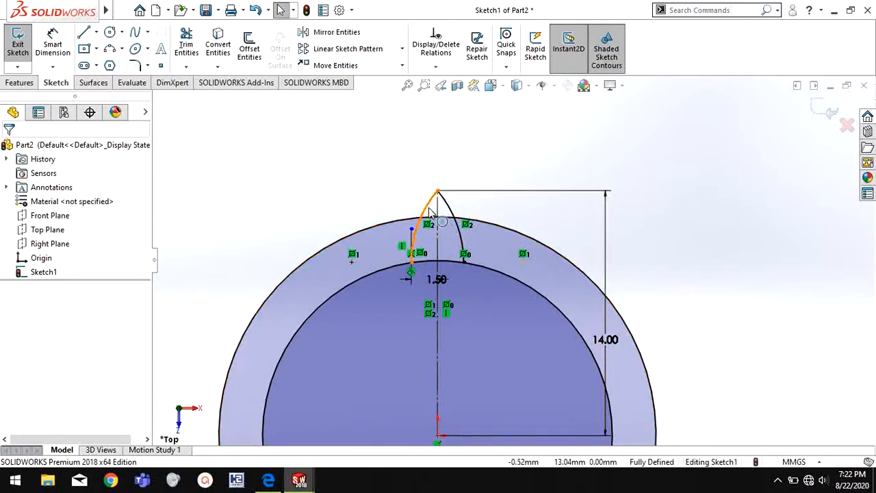
pyautogui.click(429, 210)
pyautogui.keyDown('ctrl'); pyautogui.click(460, 233); pyautogui.keyUp('ctrl')
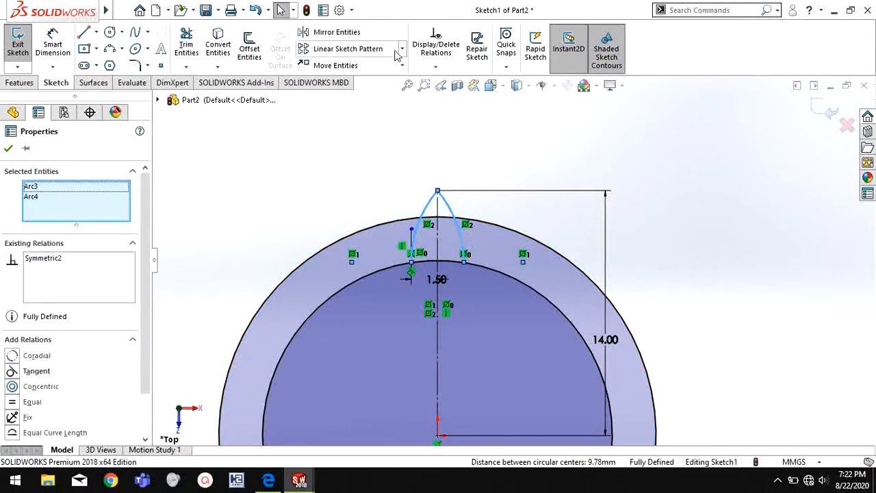
pyautogui.click(403, 51)
pyautogui.click(346, 79)
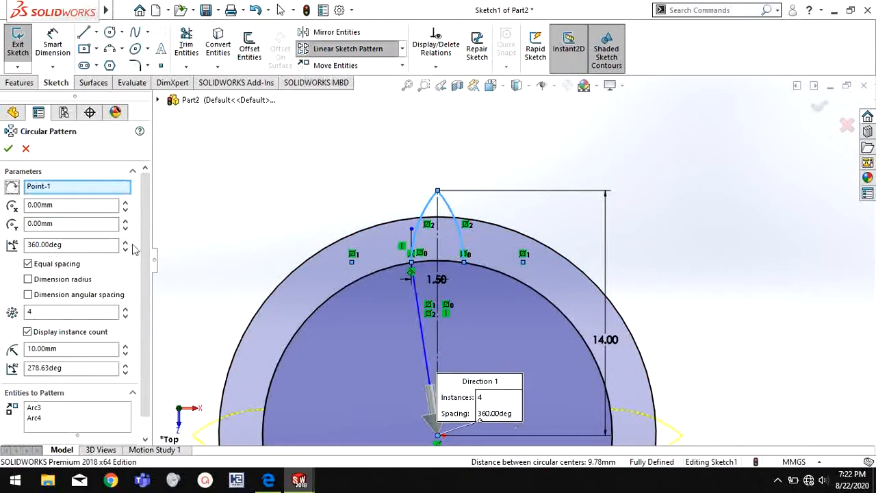
pyautogui.scroll(2, 237, 296)
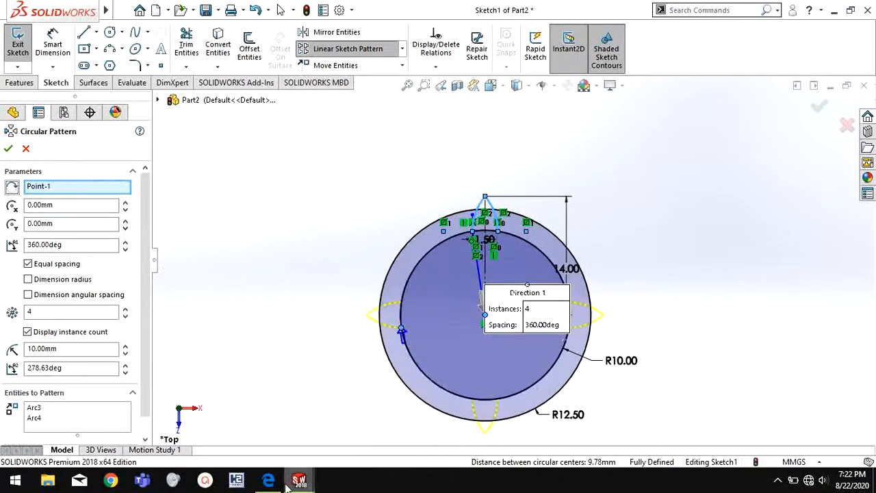
pyautogui.click(268, 482)
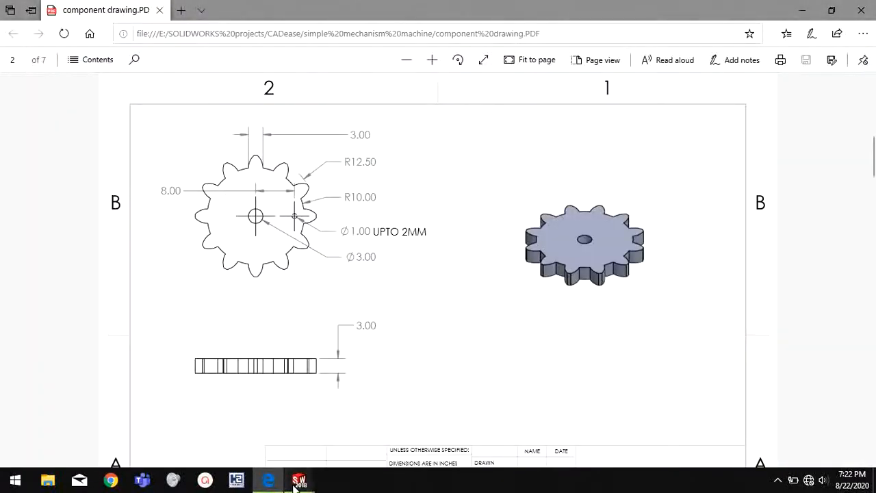
pyautogui.moveTo(299, 481)
pyautogui.click(353, 394)
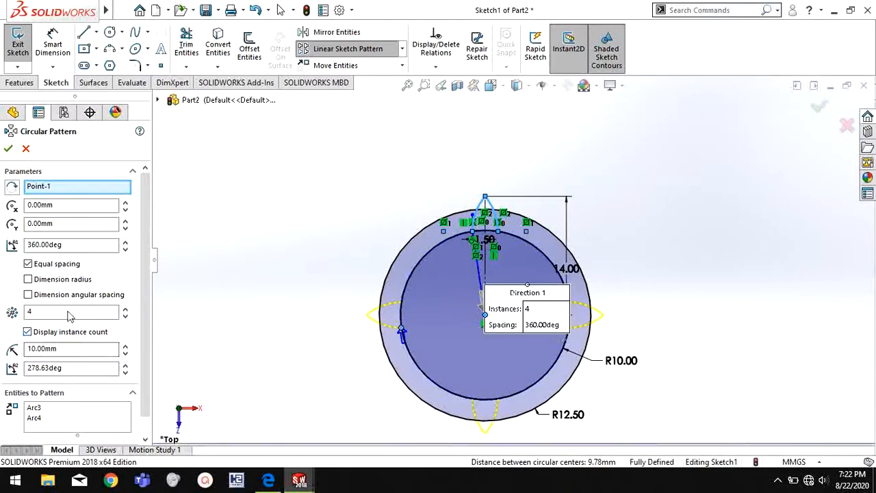
pyautogui.click(69, 312)
pyautogui.write('12')
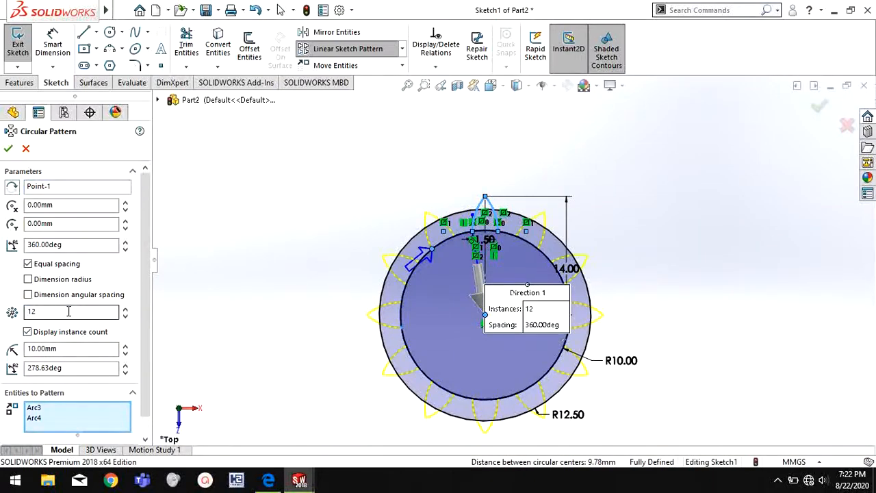
pyautogui.click(8, 150)
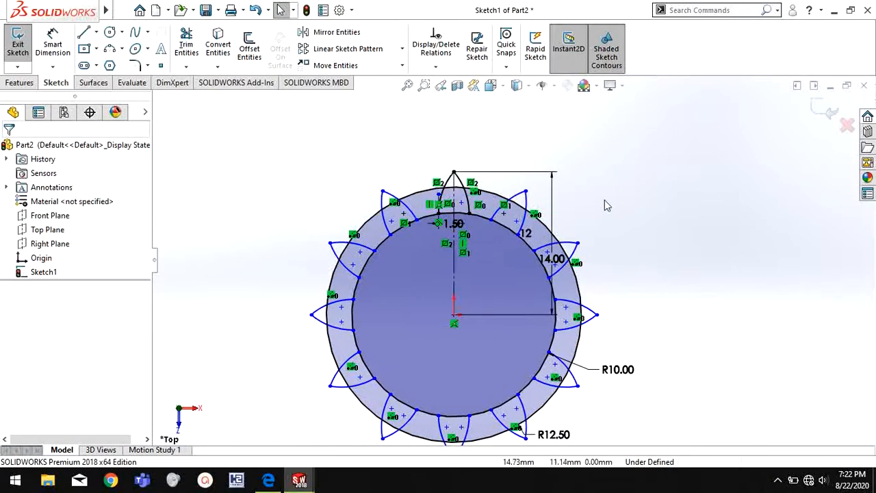
# Power-trim the inner circle's arc segments beneath all 12 teeth so each tooth joins the gear body
pyautogui.rightClick(628, 203)
pyautogui.moveTo(716, 358)
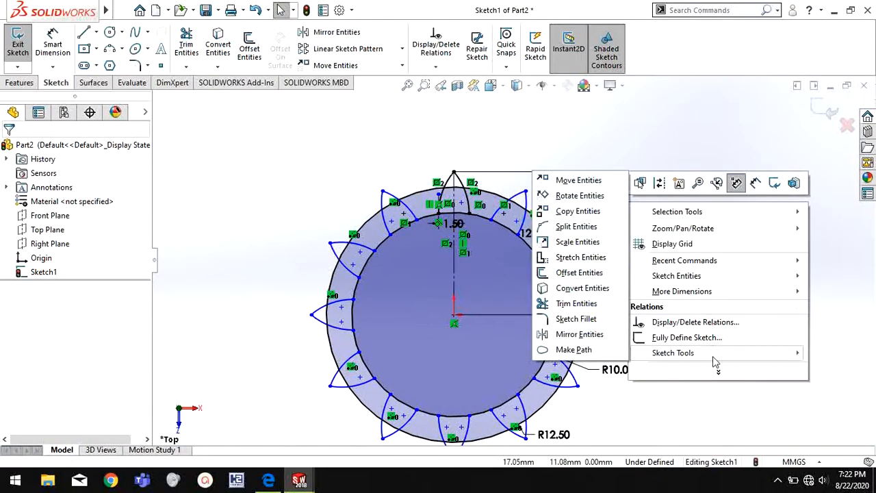
pyautogui.click(576, 304)
pyautogui.scroll(-2, 541, 260)
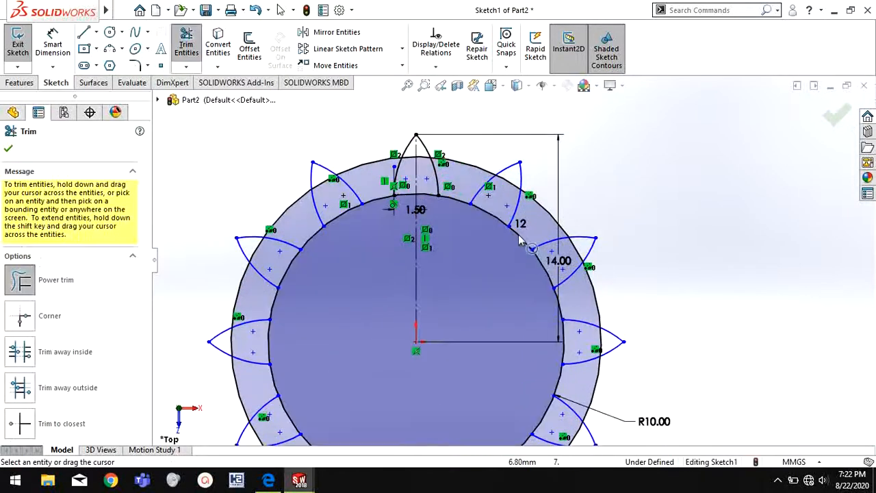
pyautogui.click(497, 219)
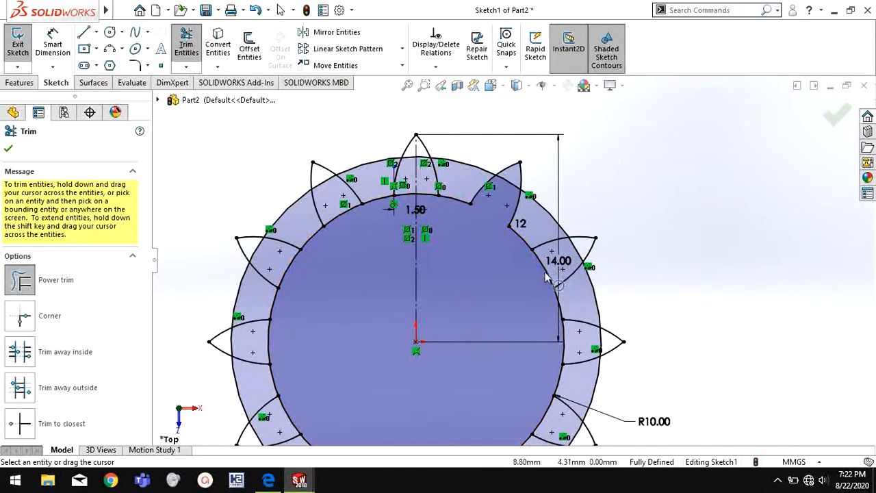
pyautogui.click(548, 277)
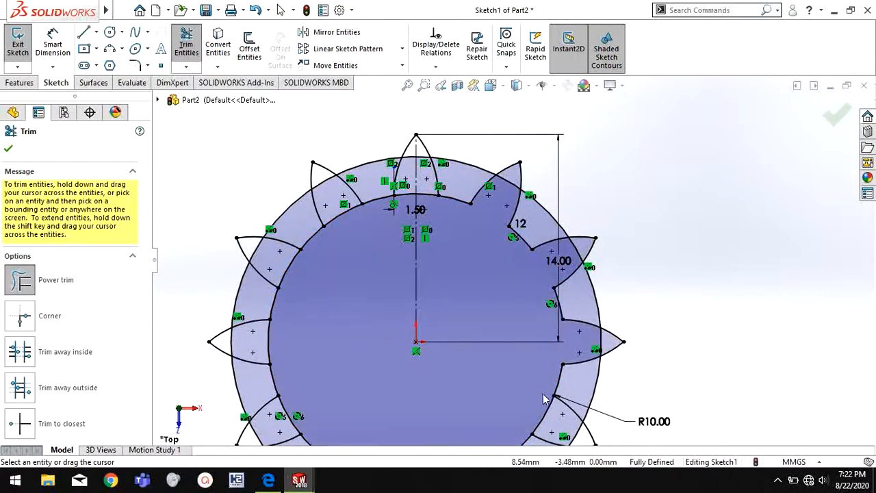
pyautogui.scroll(3, 537, 411)
pyautogui.scroll(-2, 496, 400)
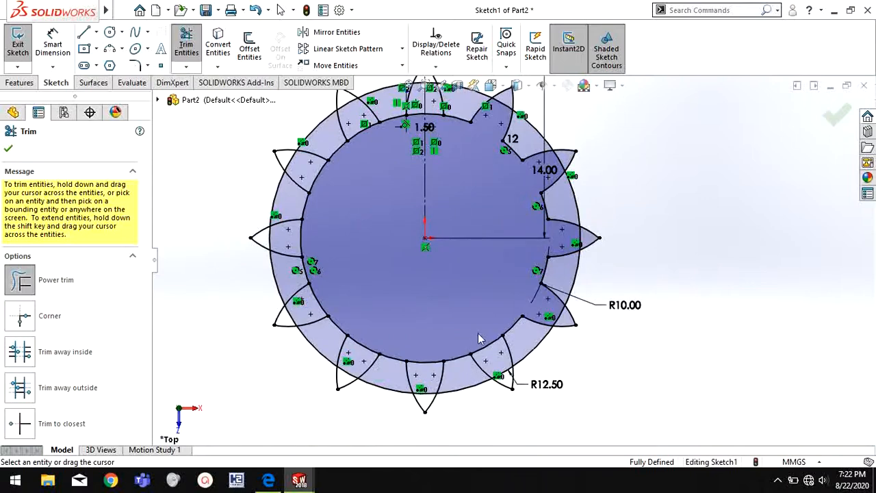
pyautogui.moveTo(480, 339); pyautogui.dragTo(484, 353)
pyautogui.moveTo(422, 355)
pyautogui.mouseDown()
pyautogui.moveTo(415, 366)
pyautogui.moveTo(336, 312)
pyautogui.moveTo(307, 308)
pyautogui.moveTo(322, 151)
pyautogui.moveTo(326, 200)
pyautogui.mouseUp()
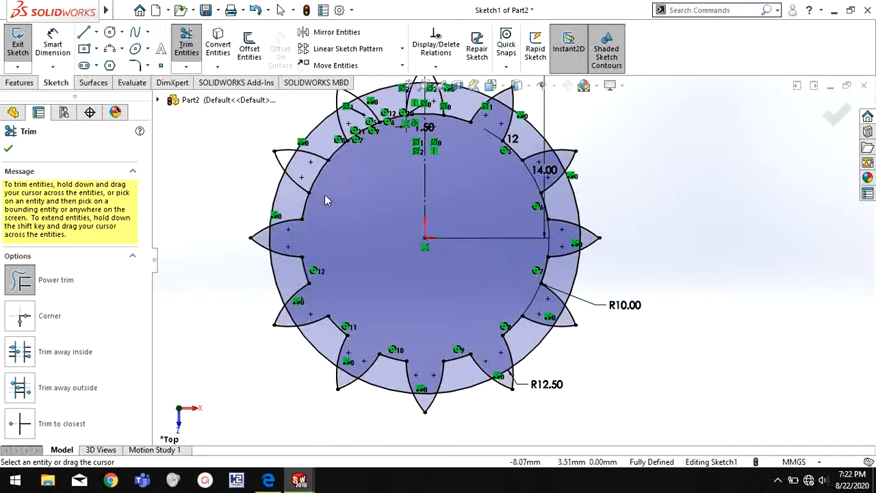
pyautogui.scroll(-4, 413, 117)
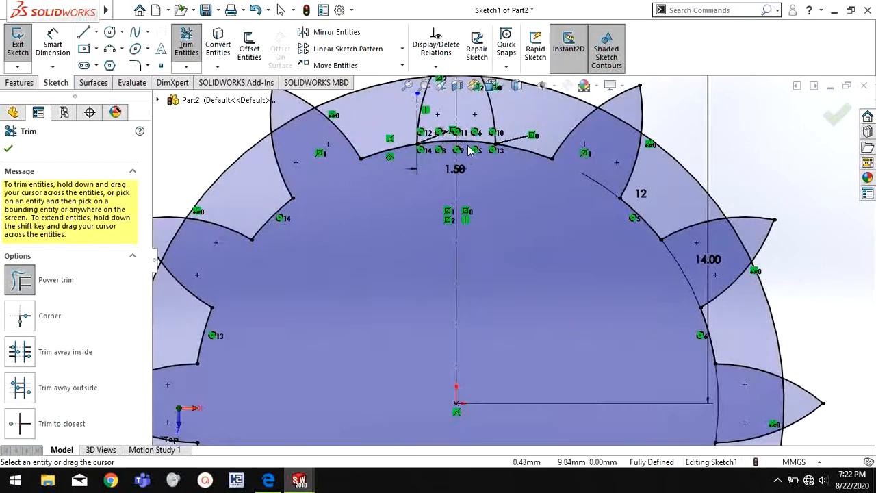
pyautogui.moveTo(446, 134)
pyautogui.mouseDown()
pyautogui.moveTo(445, 152)
pyautogui.moveTo(478, 183)
pyautogui.mouseUp()
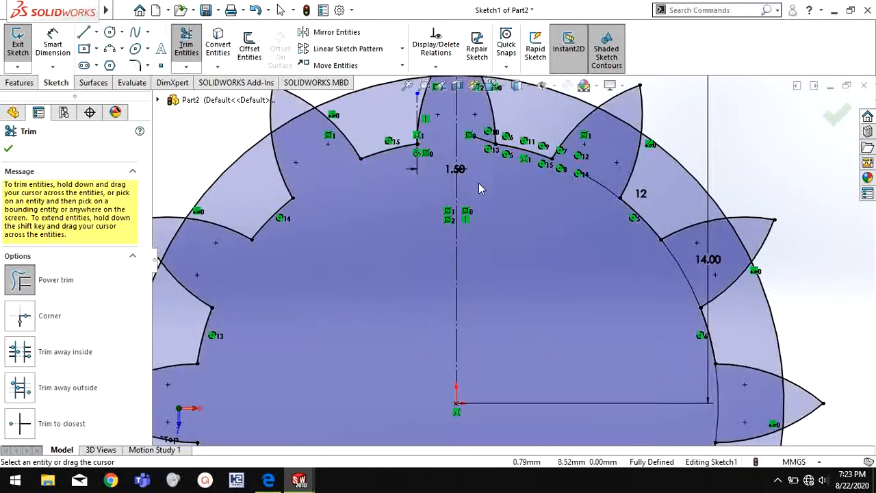
pyautogui.scroll(5, 489, 165)
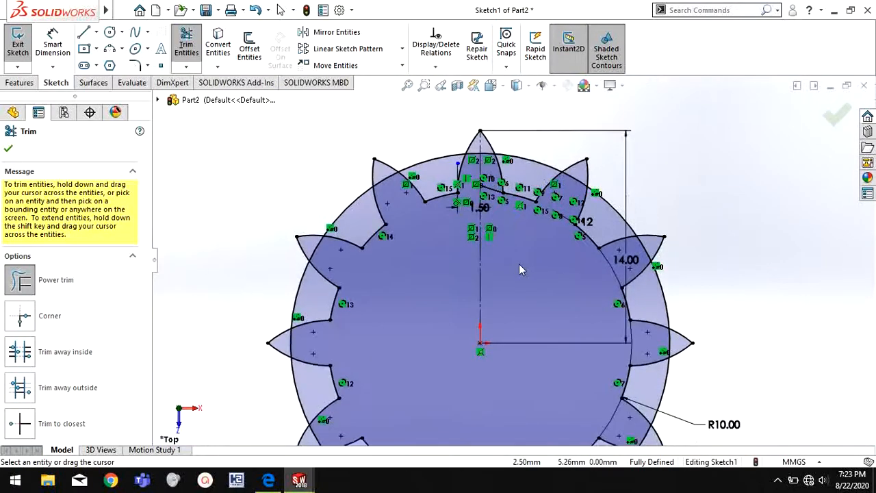
pyautogui.rightClick(661, 221)
pyautogui.click(693, 268)
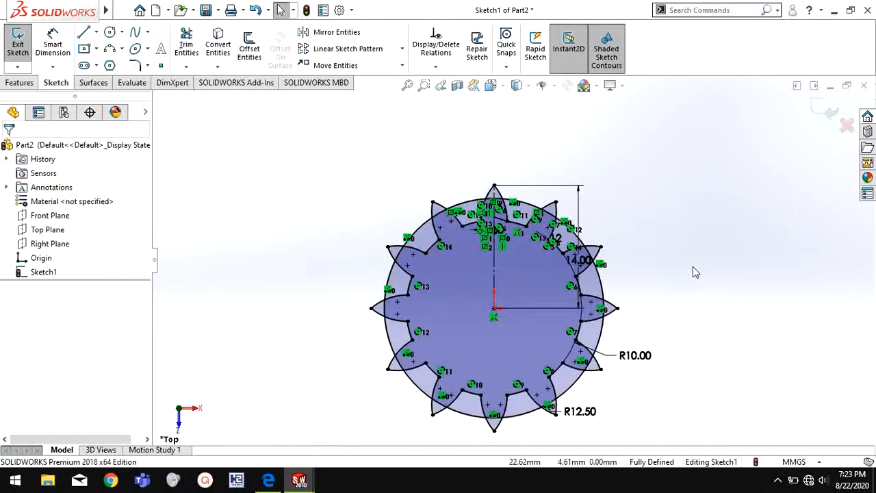
# Sketch a 3 mm diameter circle centred on the origin for the gear's bore
pyautogui.scroll(-3, 623, 356)
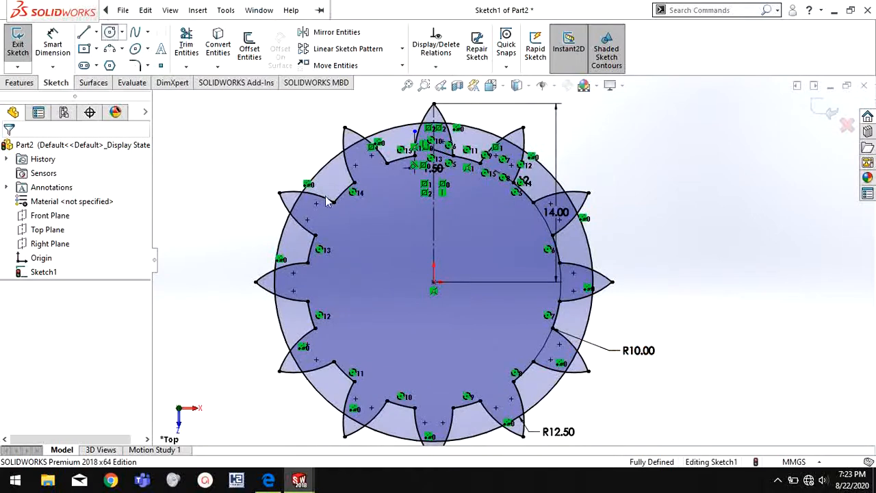
pyautogui.moveTo(433, 283); pyautogui.dragTo(446, 288)
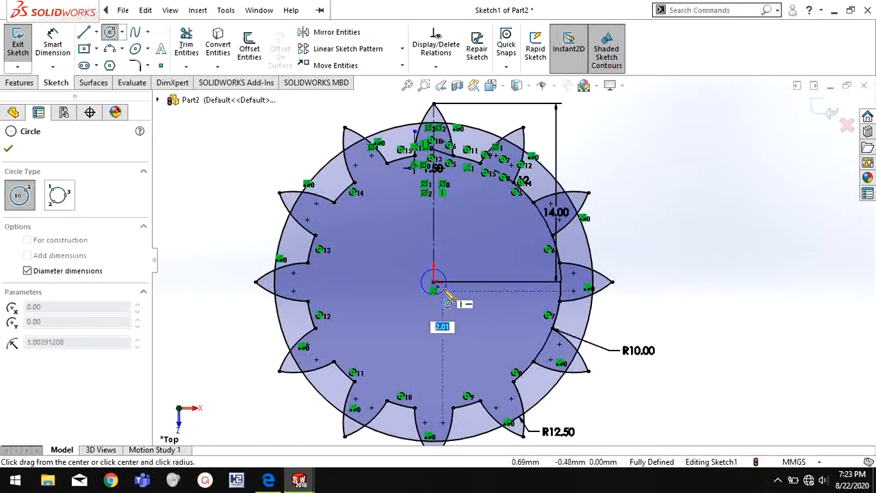
pyautogui.write('3')
pyautogui.press('Return')
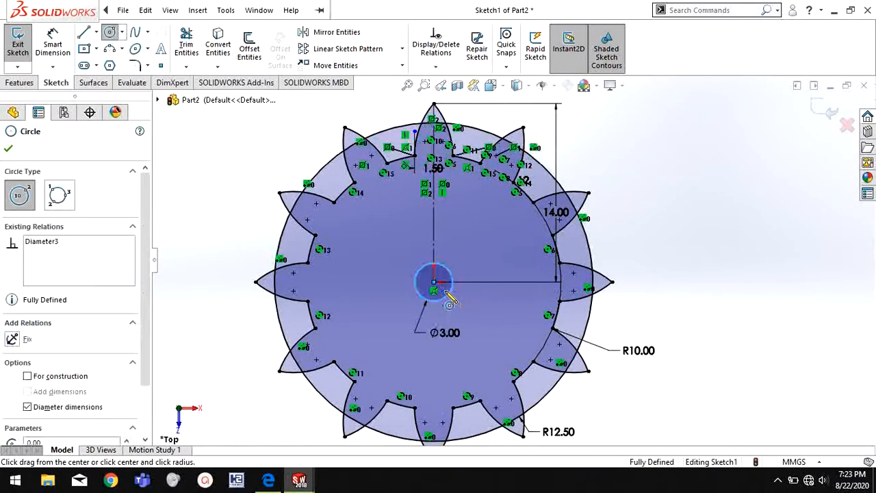
pyautogui.rightClick(676, 214)
pyautogui.click(706, 221)
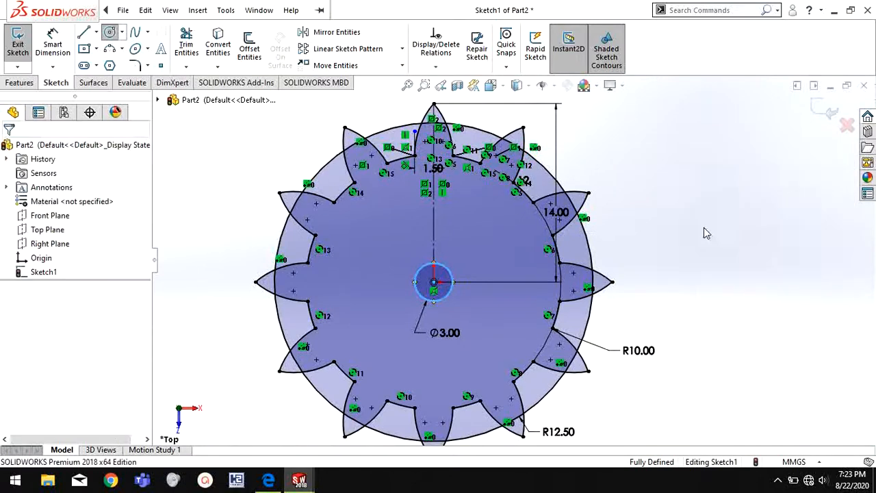
# Extrude the toothed gear region, excluding the bore and the tooth tips beyond the outer circle, to a blind depth of 3 mm
pyautogui.click(21, 83)
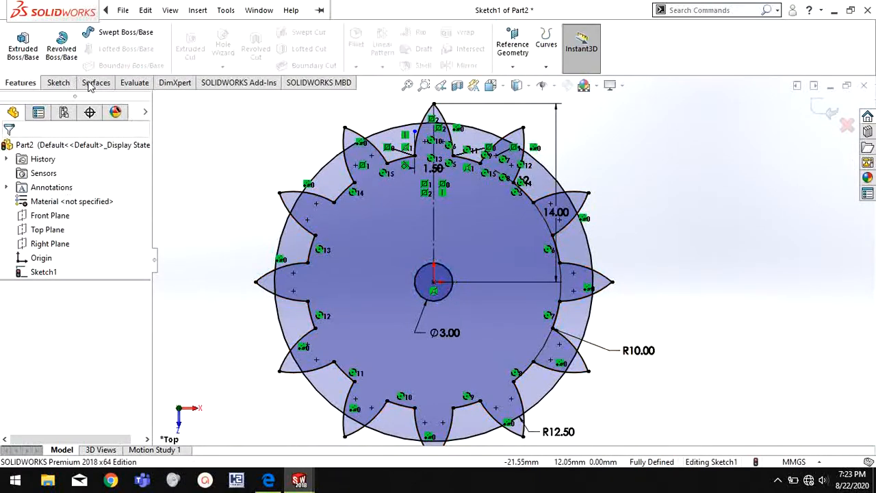
pyautogui.click(22, 46)
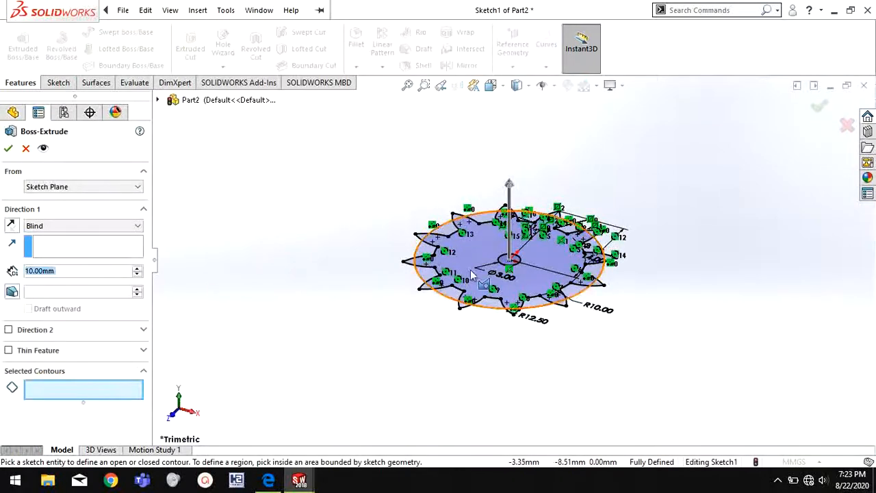
pyautogui.click(560, 274)
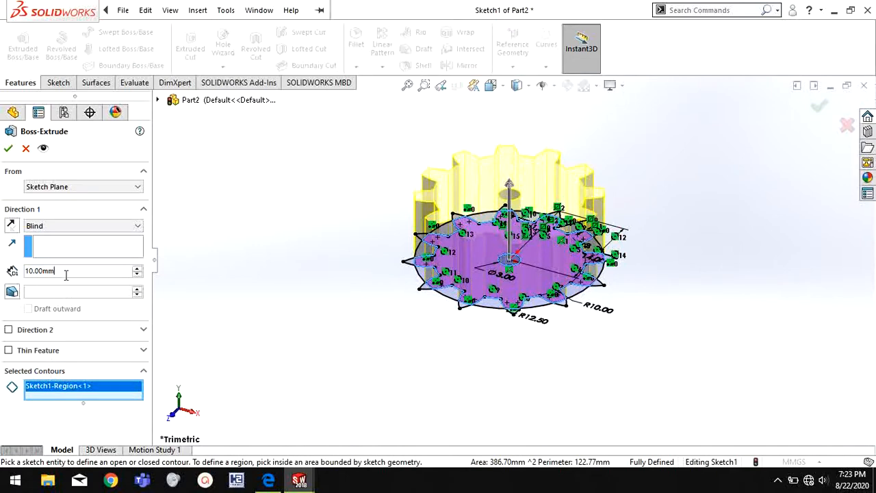
pyautogui.write('3')
pyautogui.press('Return')
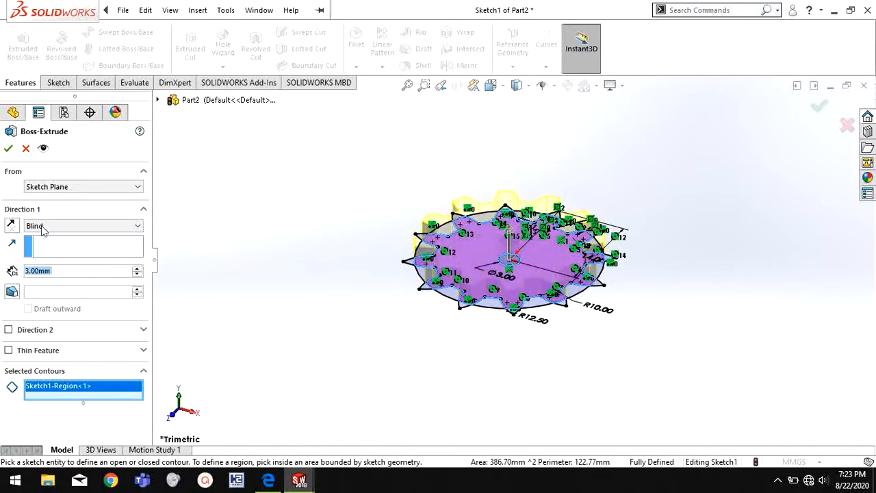
pyautogui.click(8, 149)
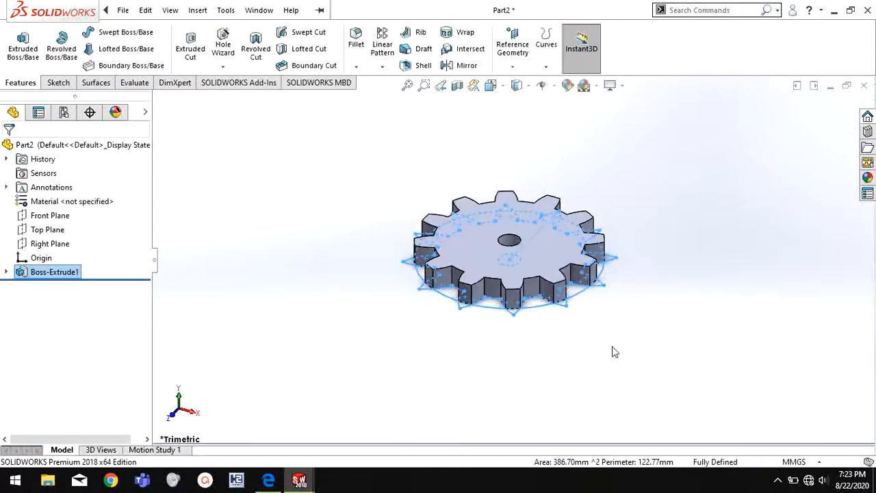
# Compare the extruded gear's teeth with the component drawing and reopen the extrusion's sketch for editing
pyautogui.moveTo(508, 340)
pyautogui.mouseDown(button='middle')
pyautogui.moveTo(520, 411)
pyautogui.moveTo(534, 415)
pyautogui.moveTo(493, 442)
pyautogui.mouseUp(button='middle')
pyautogui.click(268, 480)
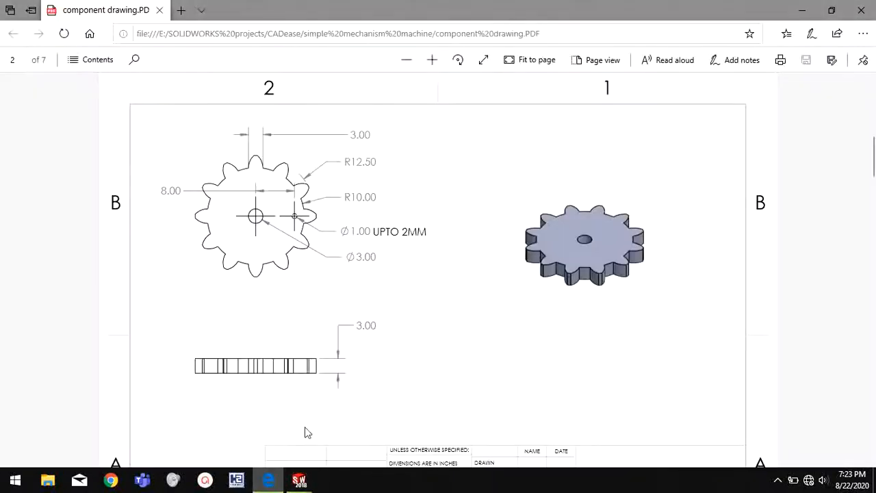
pyautogui.scroll(-1, 280, 177)
pyautogui.scroll(1, 285, 181)
pyautogui.moveTo(300, 480)
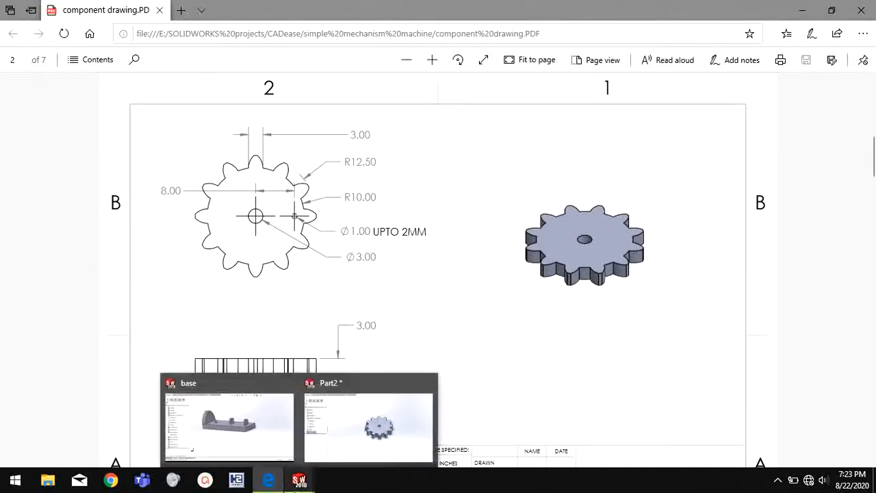
pyautogui.click(370, 431)
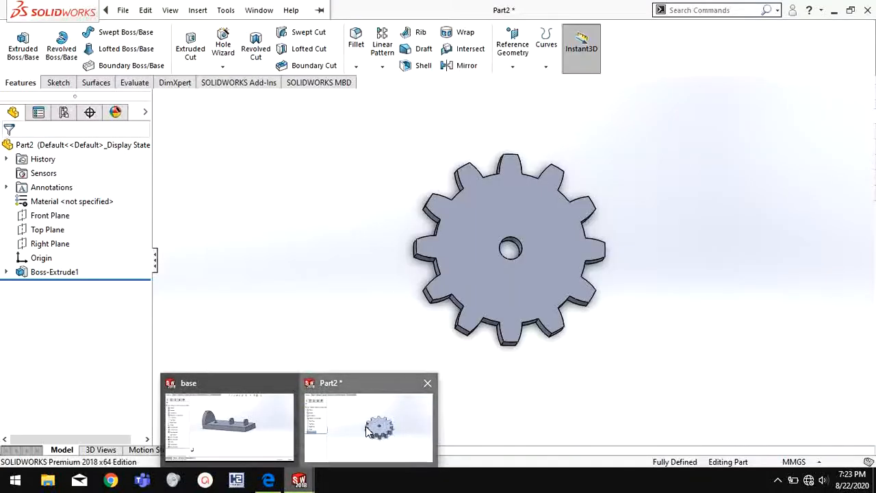
pyautogui.click(6, 271)
pyautogui.rightClick(53, 291)
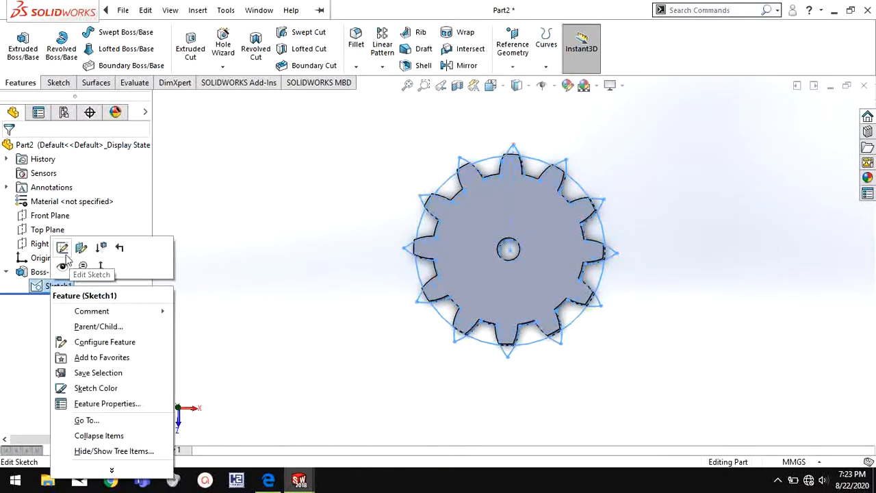
pyautogui.click(68, 259)
# Move the tooth-height dimension clear of the teeth, set it to 13.5 mm and exit the sketch
pyautogui.scroll(-4, 564, 207)
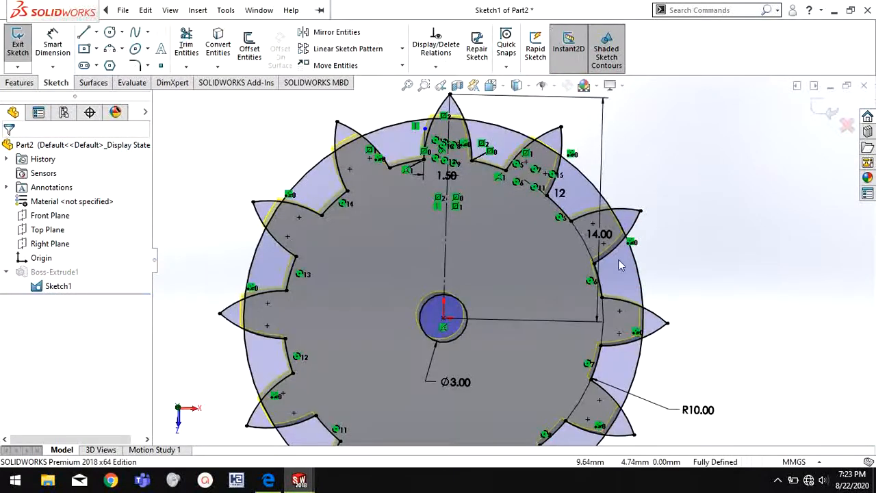
pyautogui.scroll(3, 689, 415)
pyautogui.scroll(-2, 611, 420)
pyautogui.scroll(1, 612, 424)
pyautogui.scroll(-3, 602, 206)
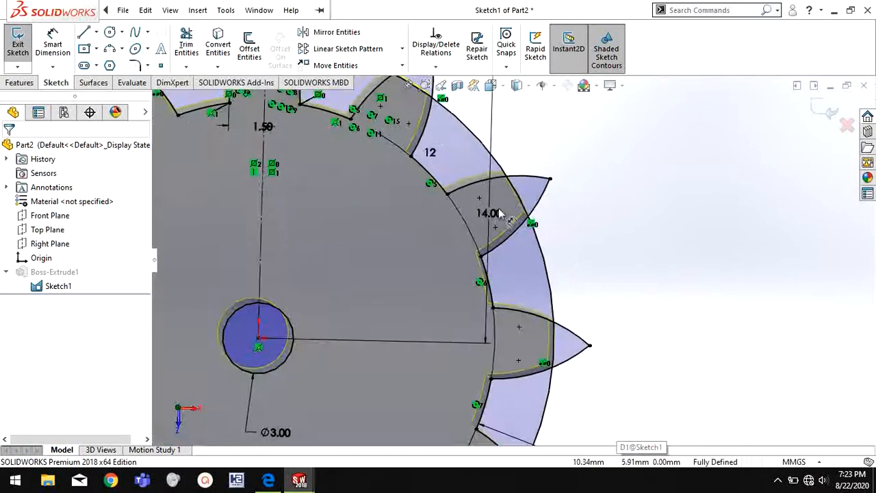
pyautogui.moveTo(610, 220); pyautogui.dragTo(628, 219)
pyautogui.click(628, 219)
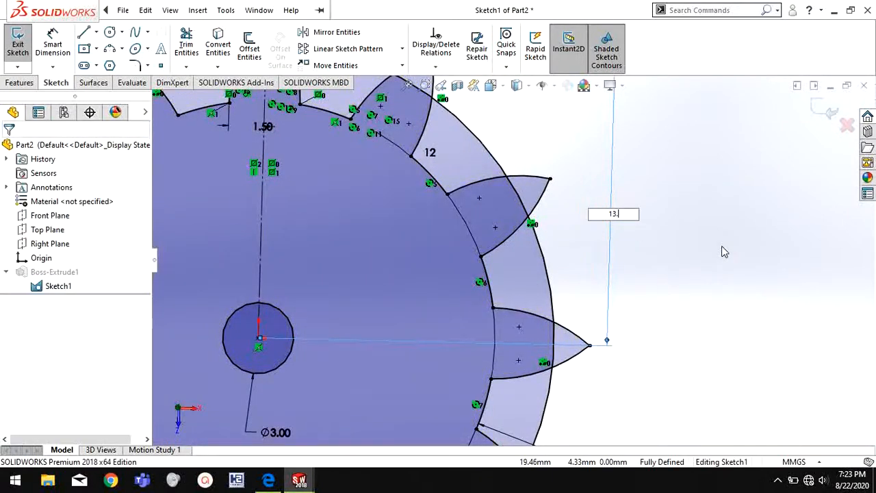
pyautogui.press('Return')
pyautogui.click(829, 108)
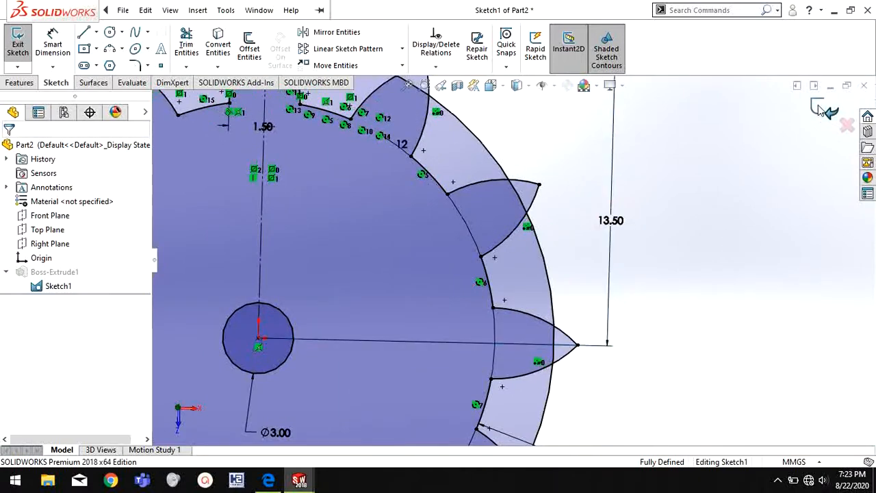
# Check the reshaped gear against the component drawing and start a new sketch on the gear's flat face
pyautogui.press('f')
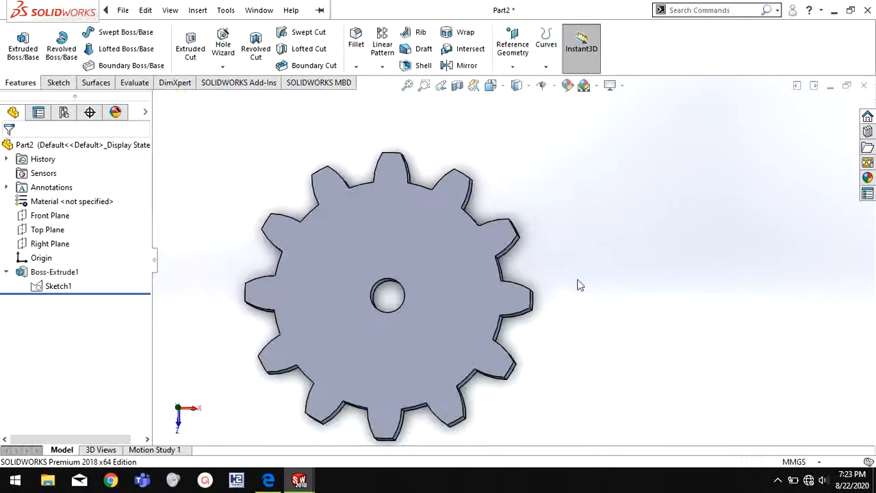
pyautogui.moveTo(558, 301); pyautogui.dragTo(560, 256, button='middle')
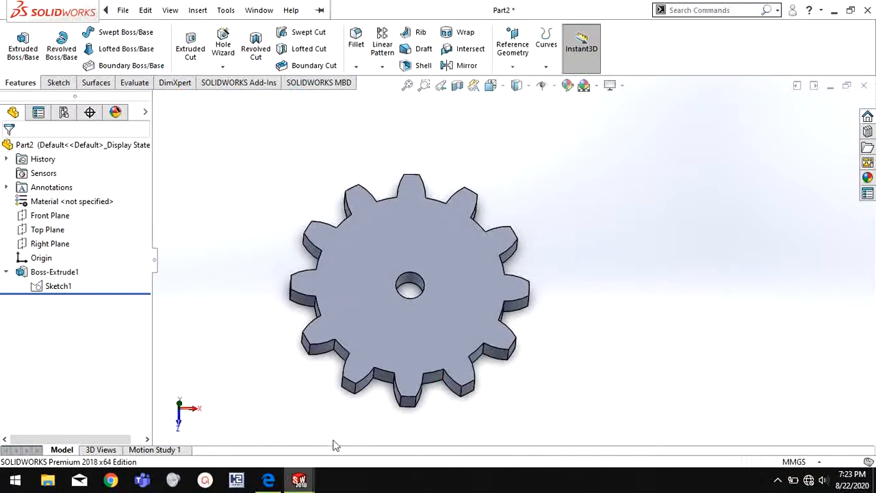
pyautogui.click(268, 481)
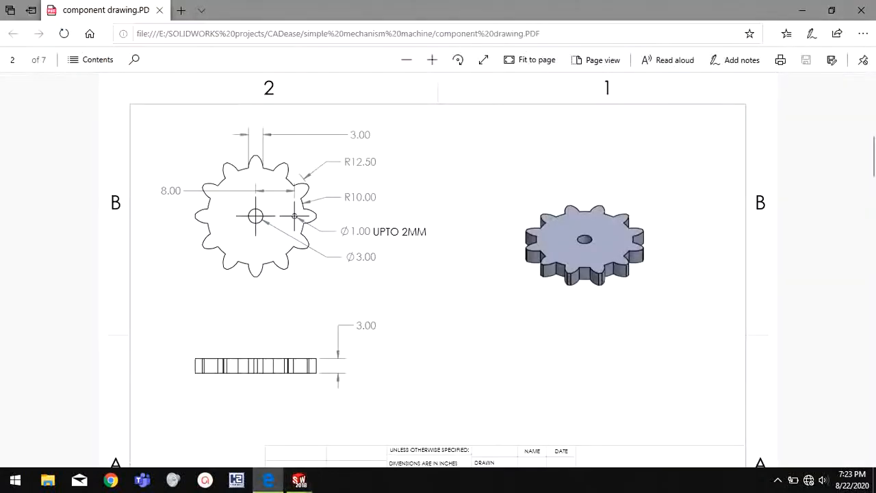
pyautogui.moveTo(299, 483)
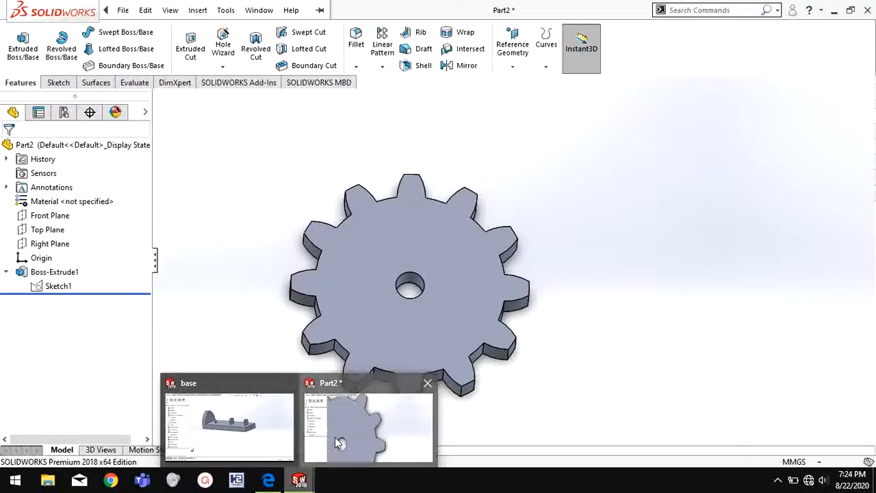
pyautogui.click(335, 437)
pyautogui.moveTo(581, 252); pyautogui.dragTo(574, 299, button='middle')
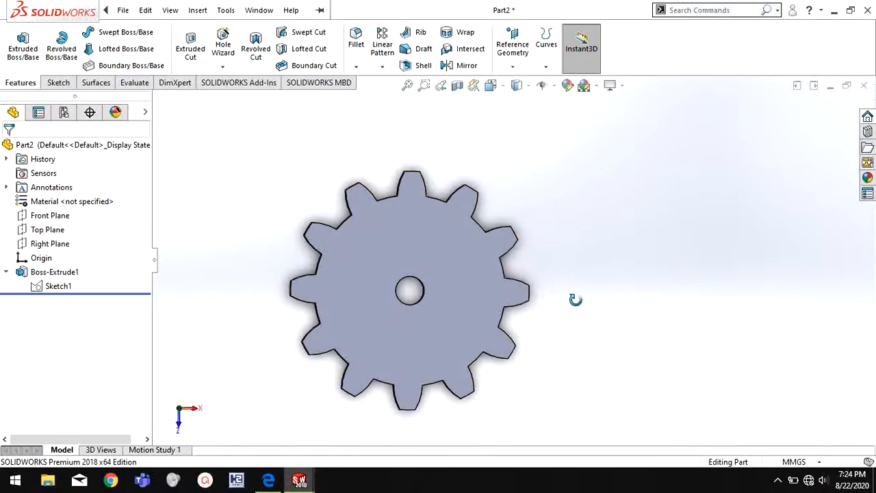
pyautogui.rightClick(479, 289)
pyautogui.click(507, 186)
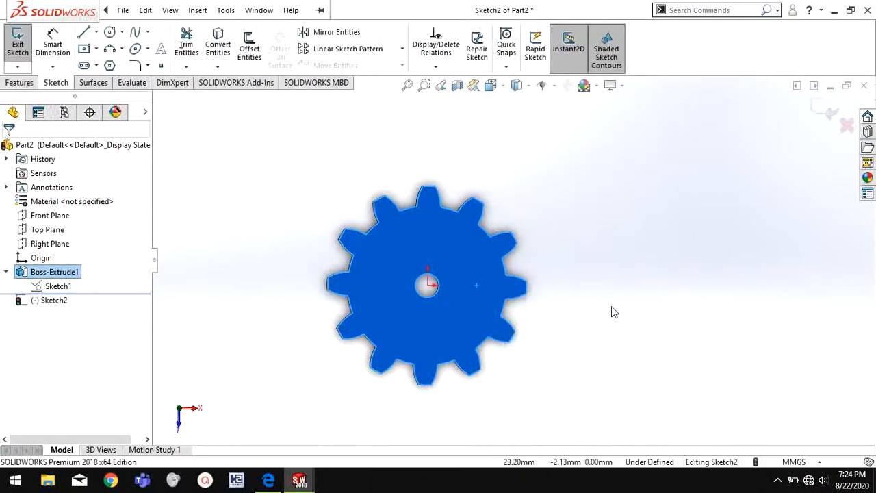
# Draw a 1 mm diameter circle on the gear face between the bore and a tooth, about 7.5 mm from the origin
pyautogui.click(110, 33)
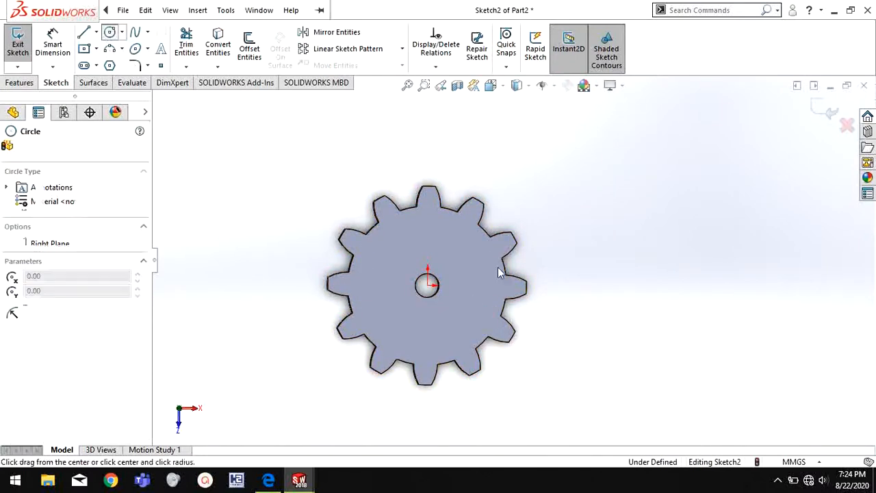
pyautogui.scroll(-3, 482, 303)
pyautogui.click(502, 273)
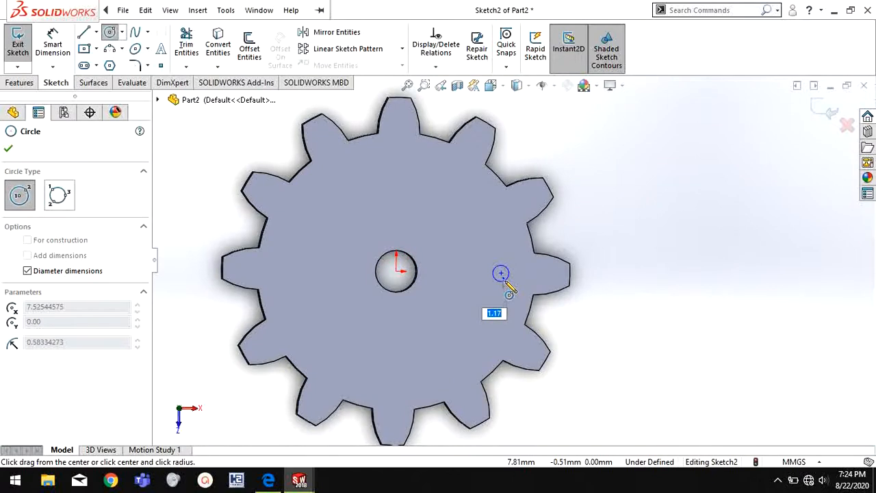
pyautogui.write('1')
pyautogui.press('Return')
pyautogui.scroll(1, 517, 279)
pyautogui.scroll(-2, 643, 277)
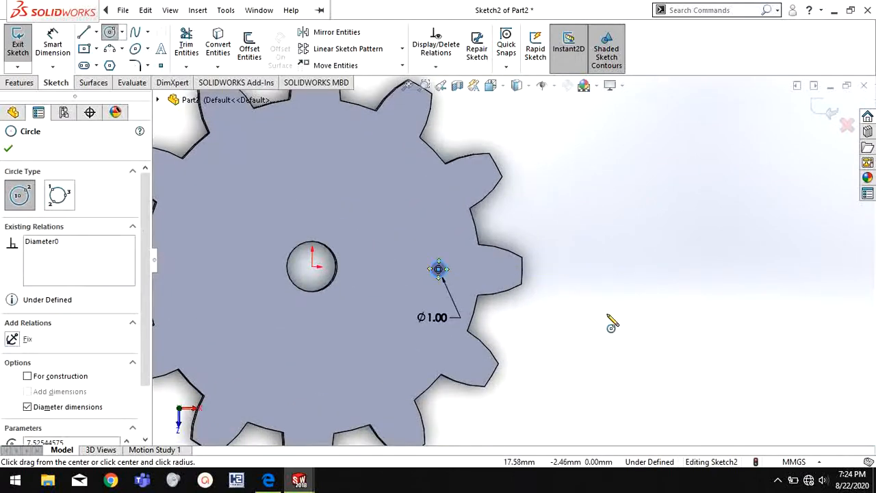
# Dimension the horizontal distance from the origin to the small circle's centre as 8 mm
pyautogui.moveTo(643, 295); pyautogui.dragTo(629, 152, button='right')
pyautogui.click(312, 266)
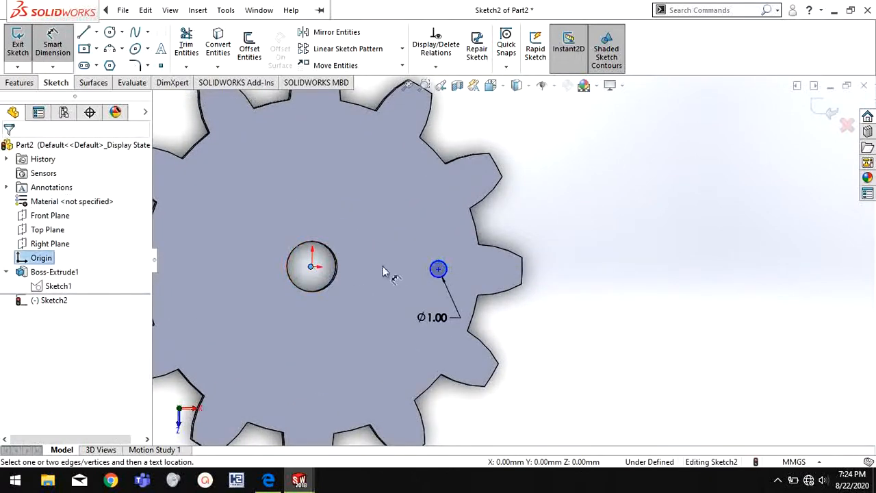
pyautogui.click(439, 271)
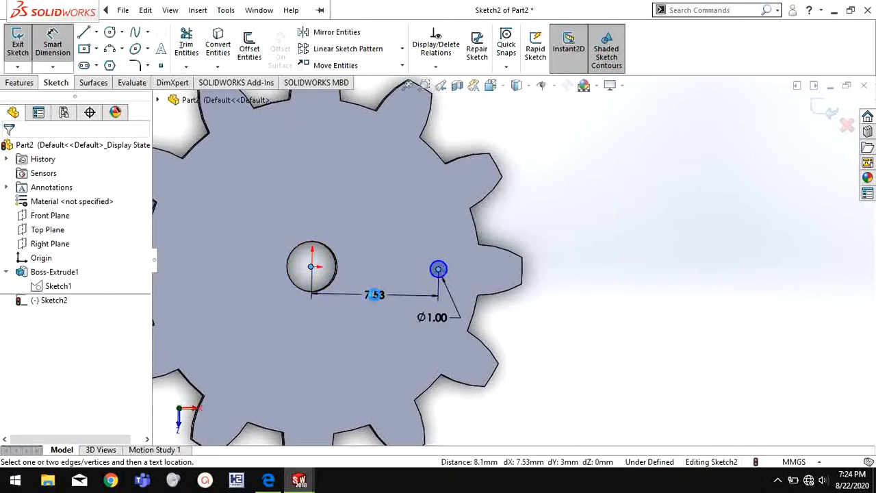
pyautogui.click(375, 301)
pyautogui.write('8')
pyautogui.press('Return')
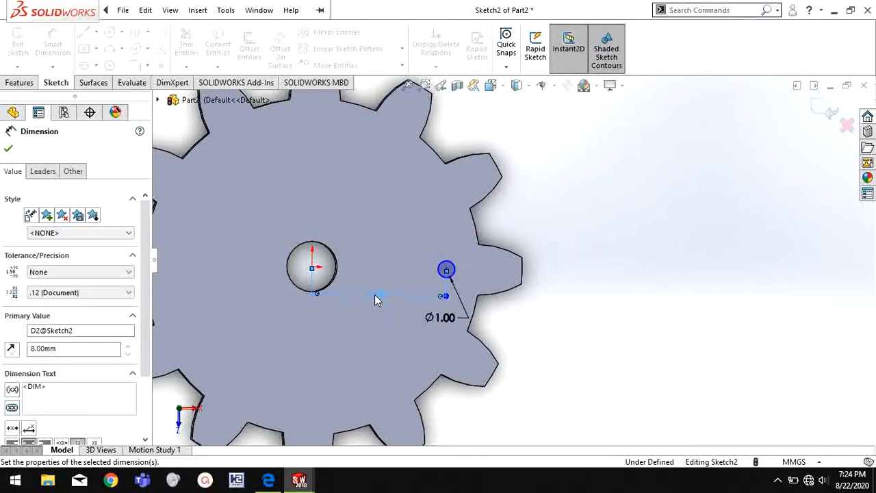
pyautogui.rightClick(596, 256)
pyautogui.click(626, 292)
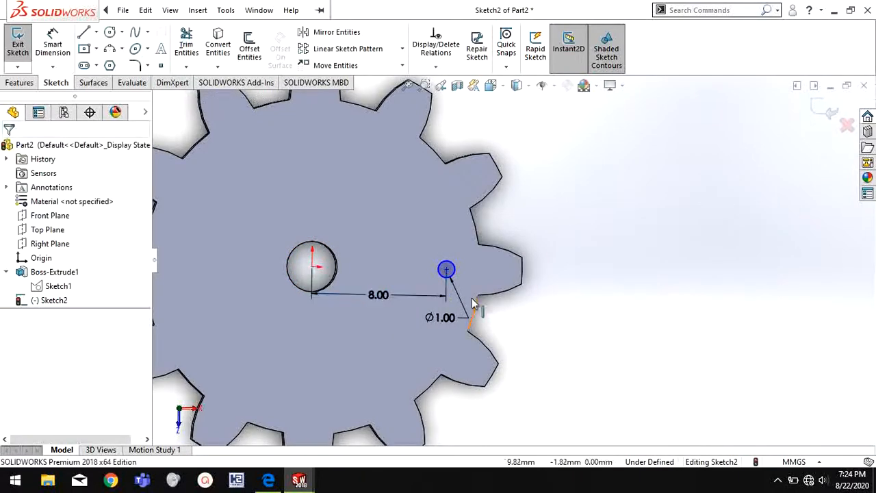
# Add a horizontal relation between the origin and the small circle's centre
pyautogui.keyDown('ctrl'); pyautogui.click(312, 267); pyautogui.keyUp('ctrl')
pyautogui.click(354, 212)
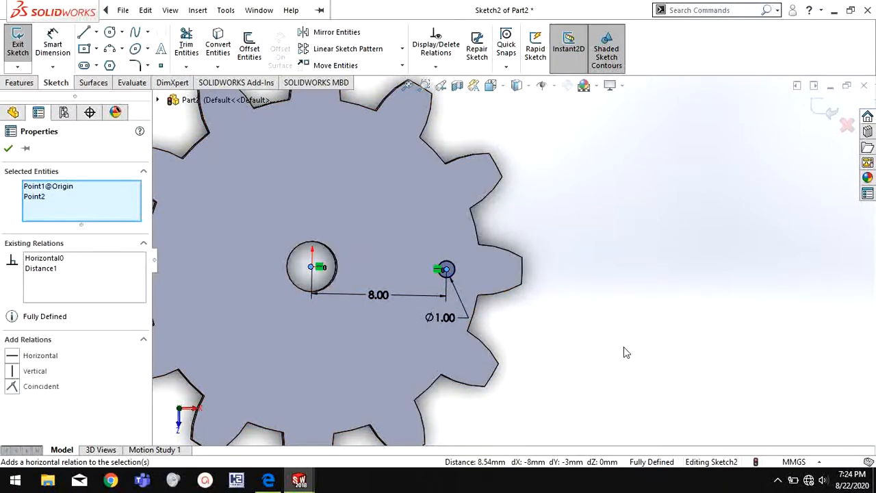
pyautogui.click(624, 352)
pyautogui.scroll(2, 573, 348)
# Cut the small circle into the gear with a blind Extruded Cut 2 mm deep and inspect the hole
pyautogui.click(20, 82)
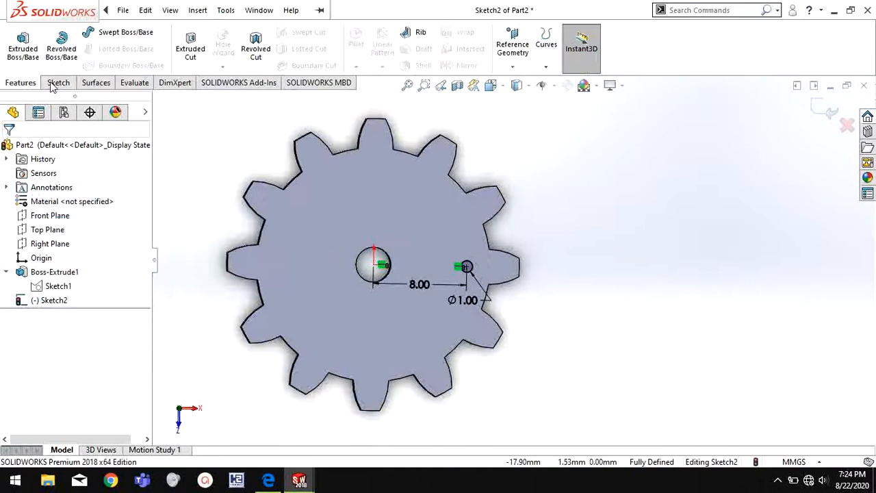
pyautogui.click(183, 54)
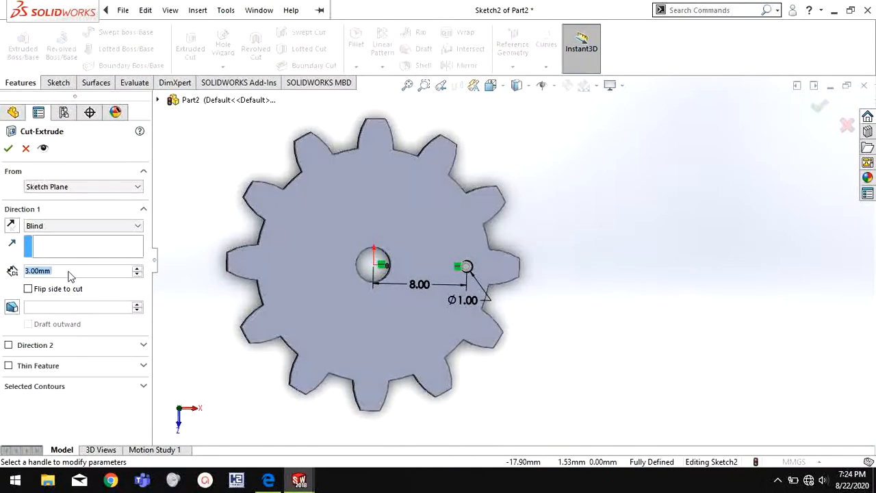
pyautogui.scroll(-1, 68, 272)
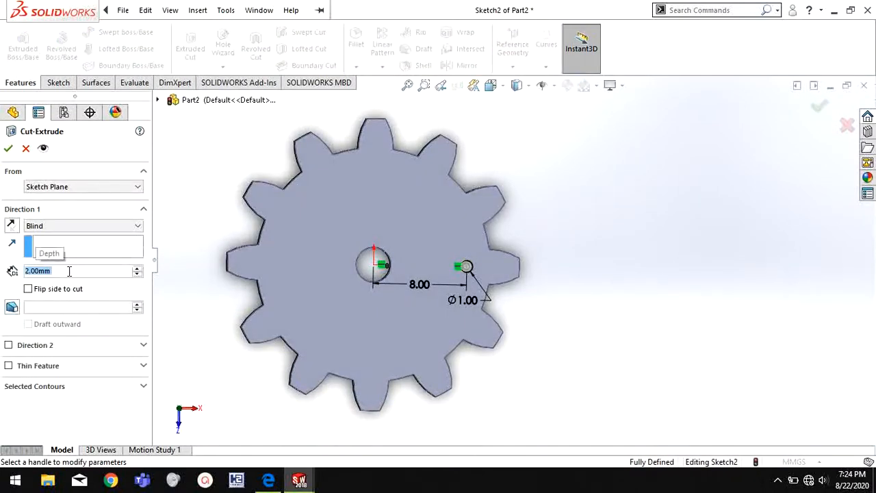
pyautogui.click(8, 148)
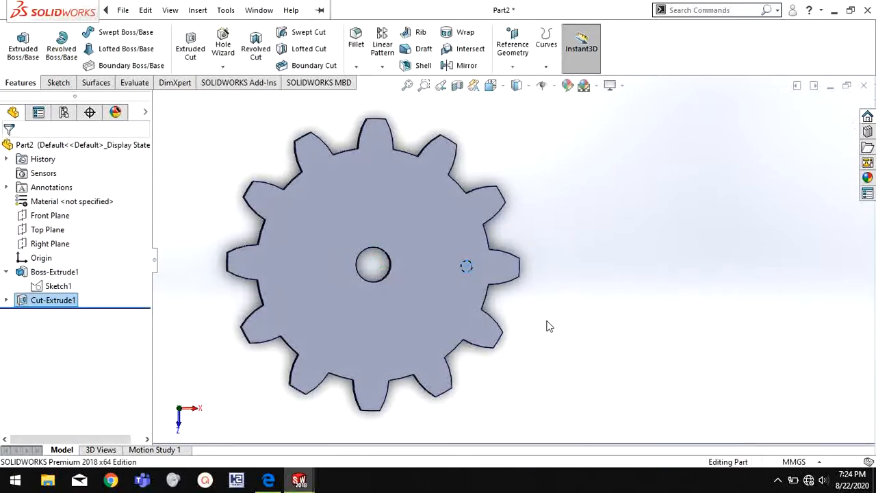
pyautogui.moveTo(561, 302); pyautogui.dragTo(549, 151, button='middle')
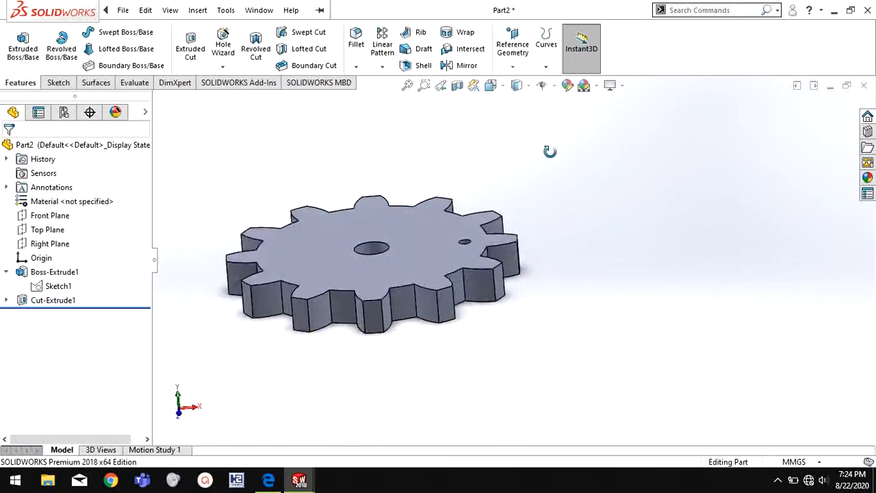
pyautogui.moveTo(543, 258); pyautogui.dragTo(543, 384, button='middle')
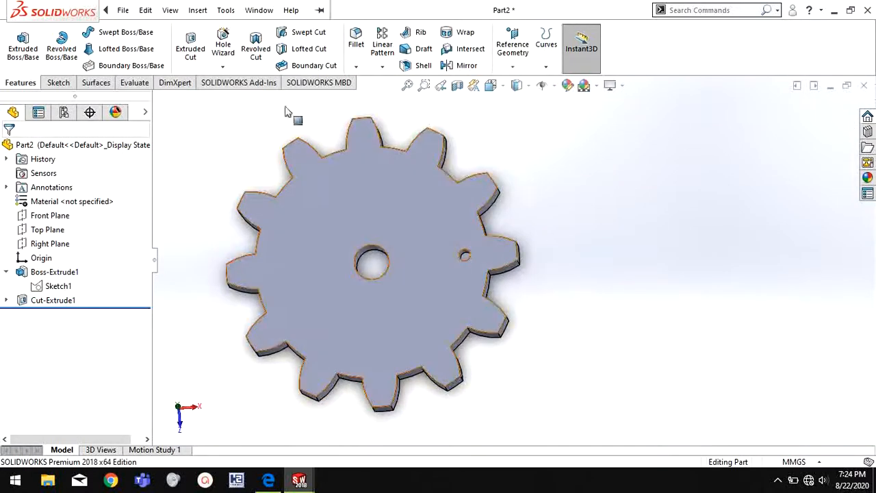
# Save the gear part to the Desktop under the name "base gear"
pyautogui.click(200, 15)
pyautogui.moveTo(125, 13)
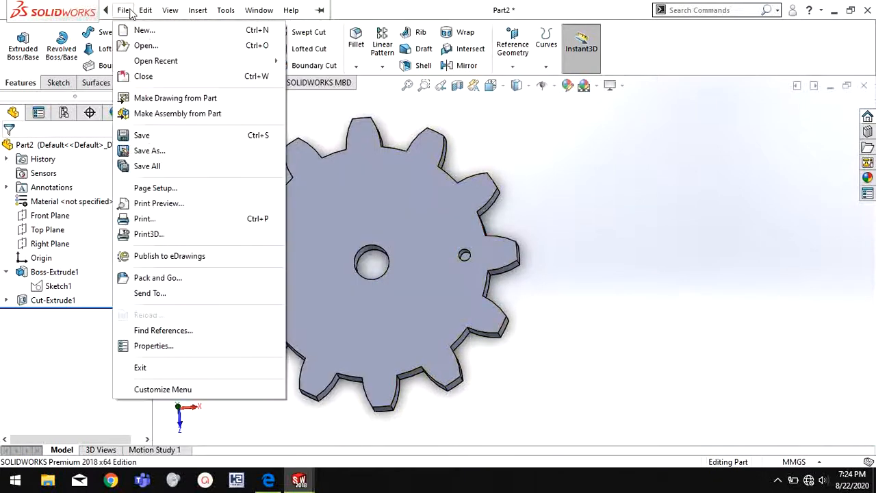
pyautogui.click(150, 150)
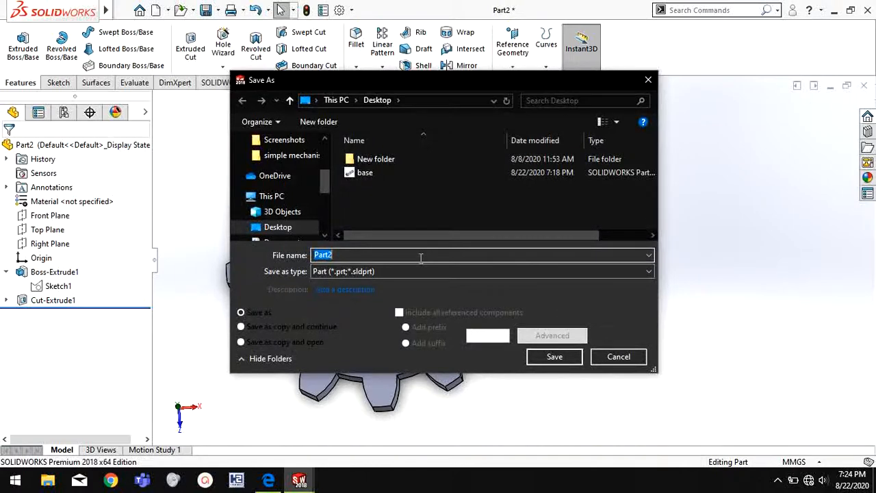
pyautogui.write('base gear')
pyautogui.press('Return')
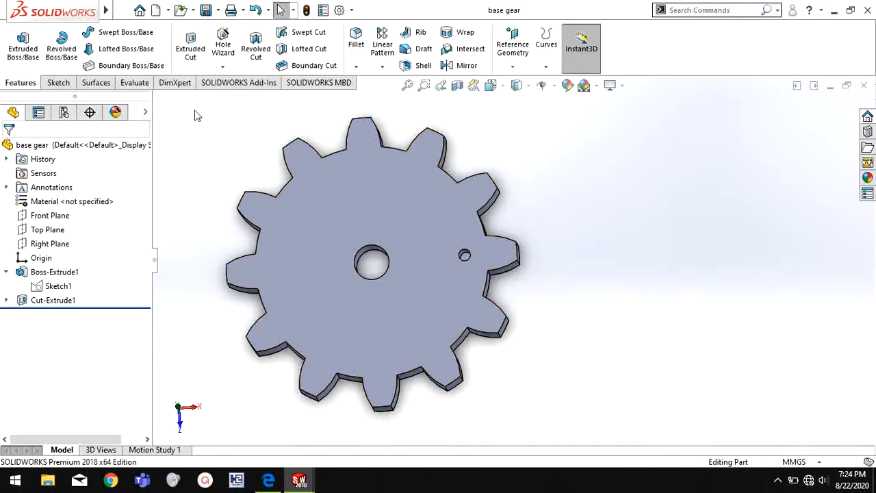
# Start creating a new part document
pyautogui.click(156, 11)
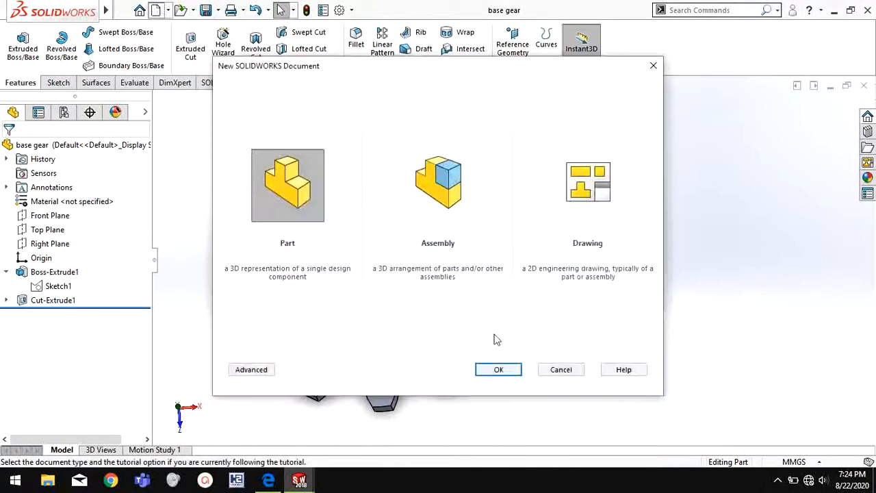
# Create a new part document and check the gear's dimensions on sheet 3 of the component drawing PDF in the browser
pyautogui.click(498, 370)
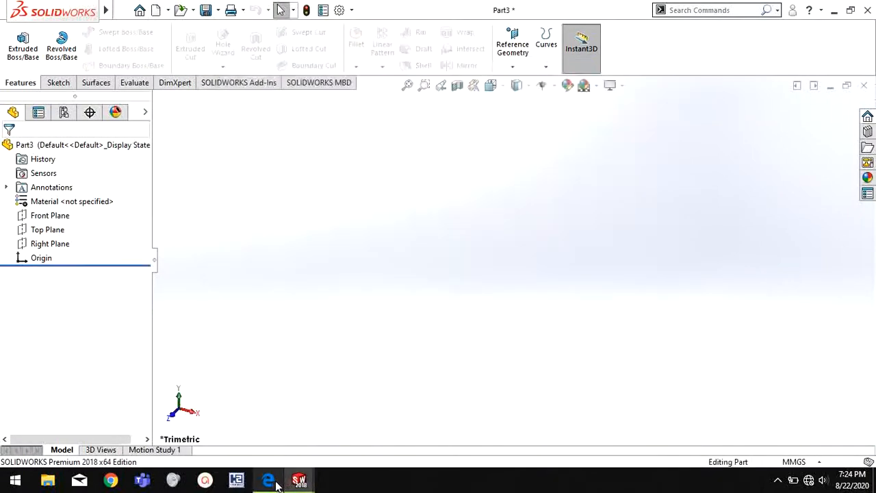
pyautogui.hotkey('alt', 'Tab')
pyautogui.scroll(-8, 415, 333)
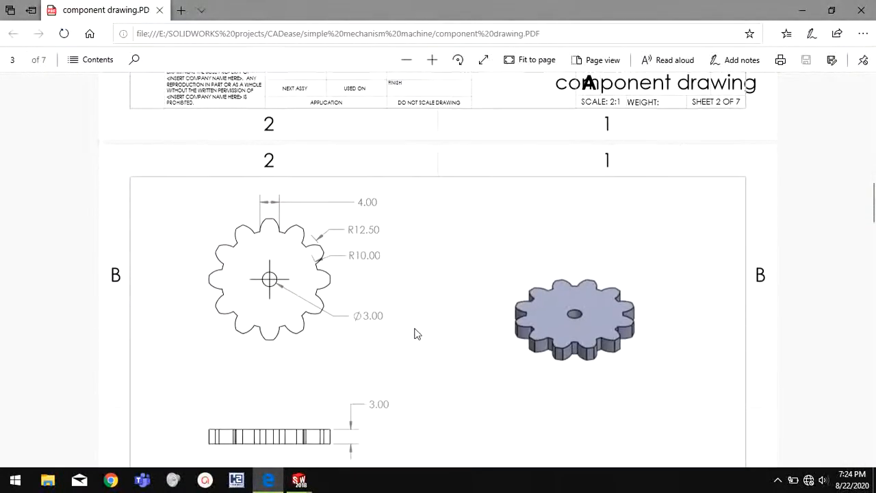
pyautogui.scroll(-2, 416, 329)
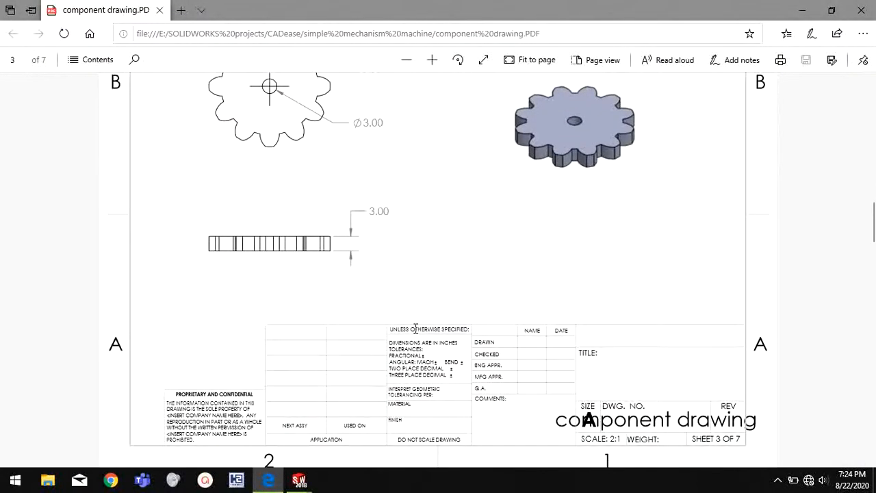
pyautogui.scroll(2, 416, 329)
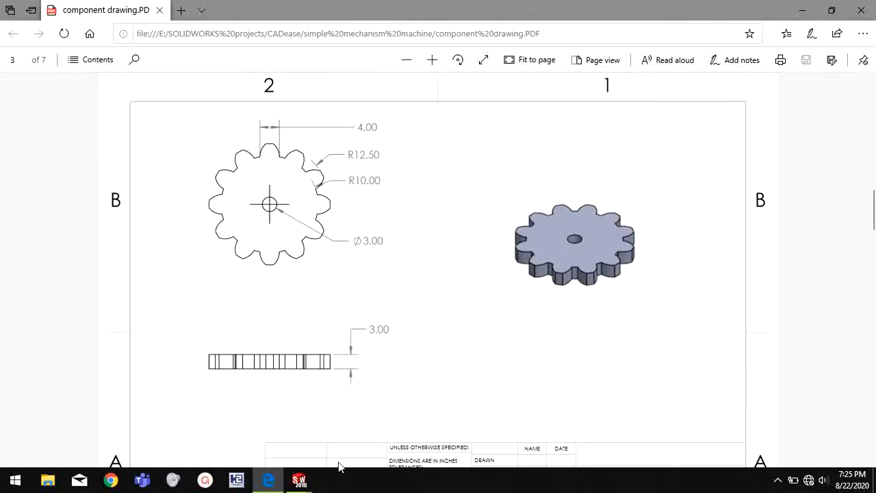
pyautogui.moveTo(308, 481)
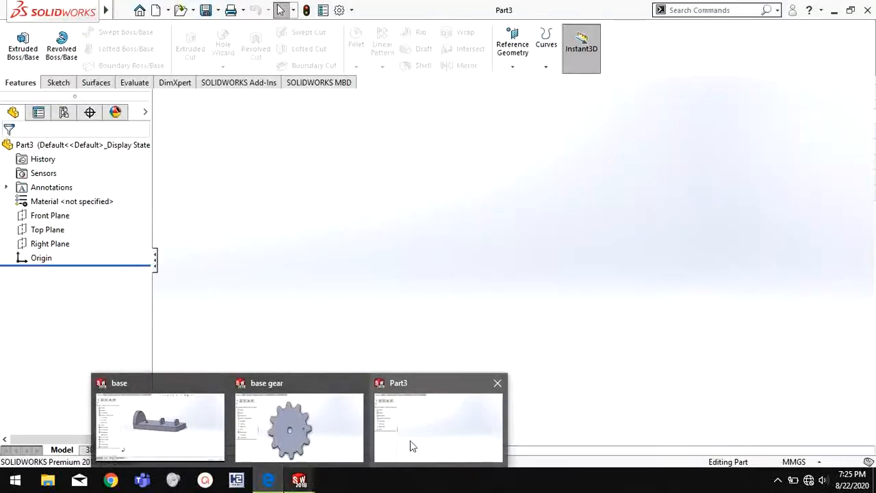
pyautogui.click(410, 446)
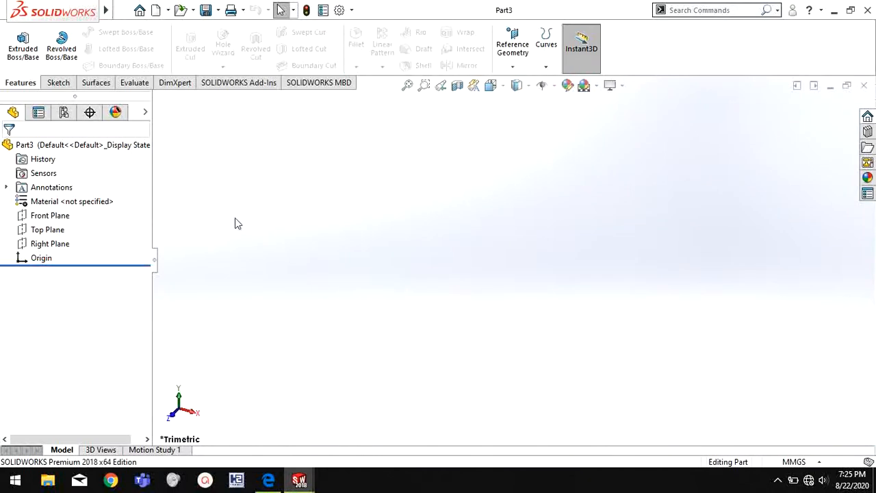
# Start a sketch on the Top Plane and draw two concentric circles centred on the origin, the inner one about 88 mm in diameter
pyautogui.rightClick(55, 231)
pyautogui.click(68, 211)
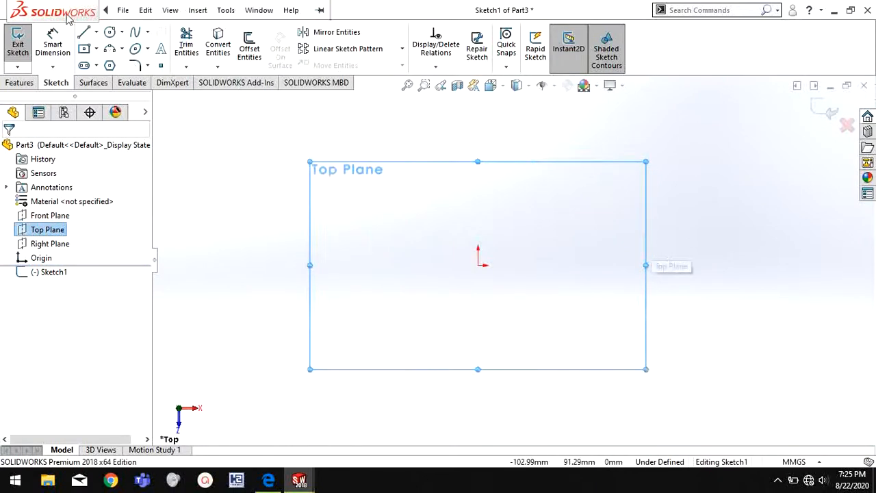
pyautogui.click(109, 32)
pyautogui.click(481, 268)
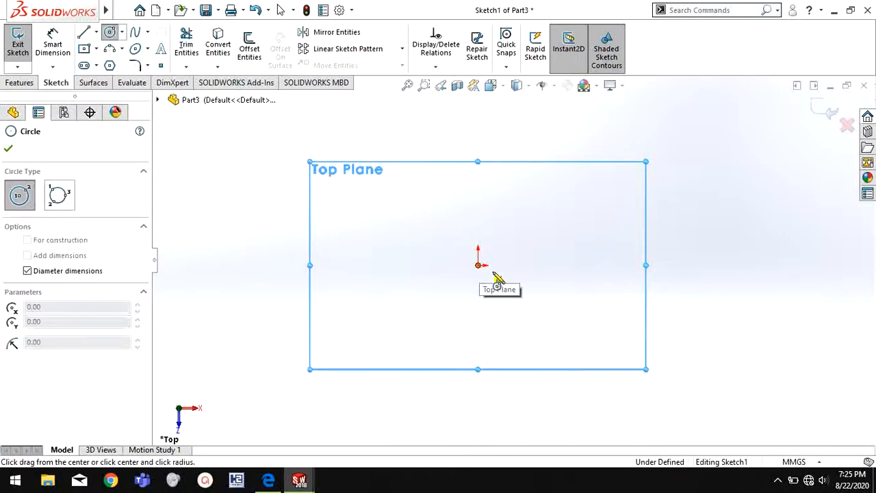
pyautogui.click(557, 310)
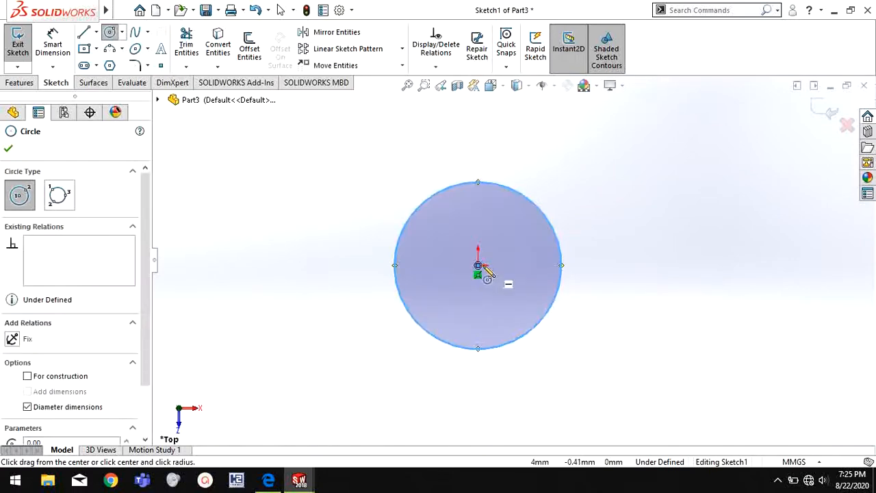
pyautogui.click(478, 266)
pyautogui.click(575, 333)
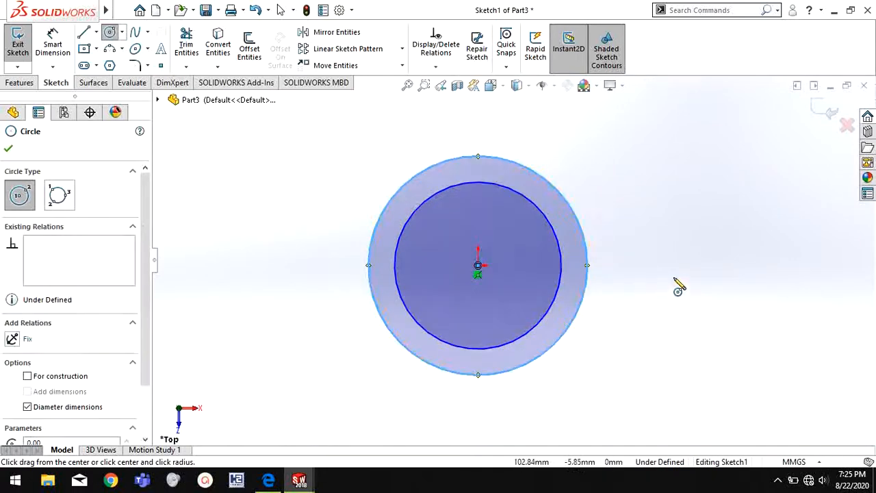
# Dimension the inner circle with a diameter of 20 mm
pyautogui.moveTo(682, 220); pyautogui.dragTo(680, 153, button='right')
pyautogui.click(565, 288)
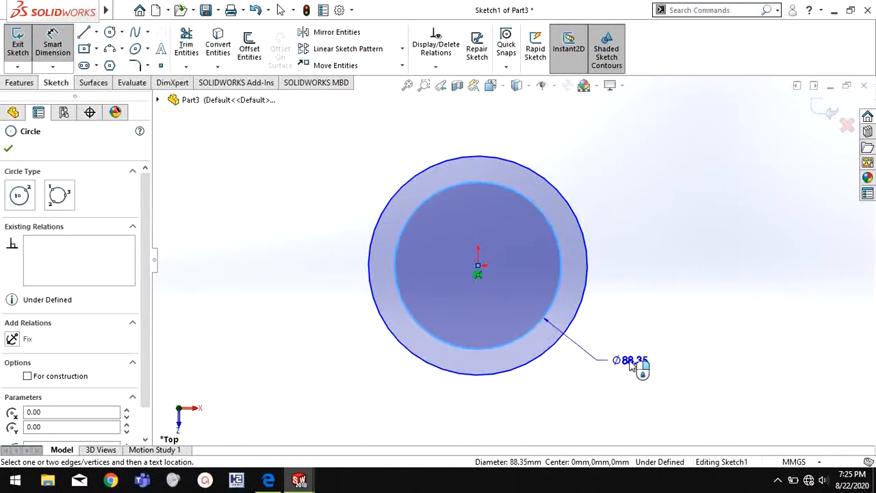
pyautogui.click(624, 366)
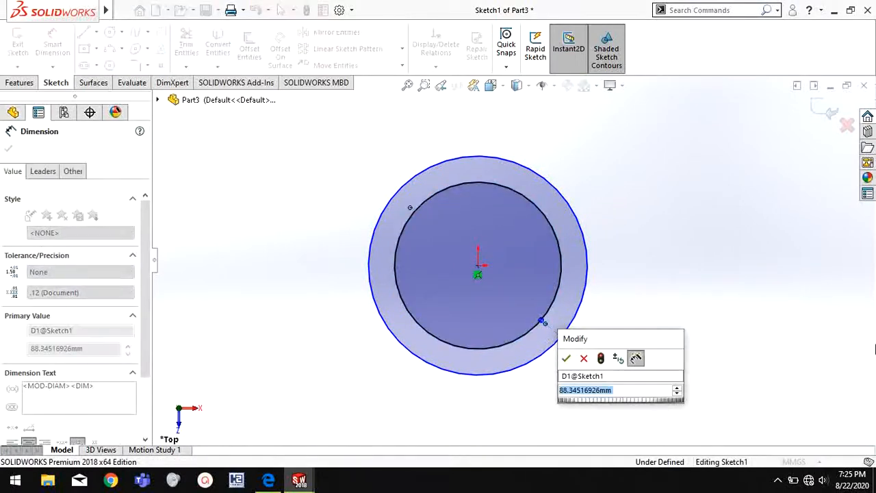
pyautogui.write('20')
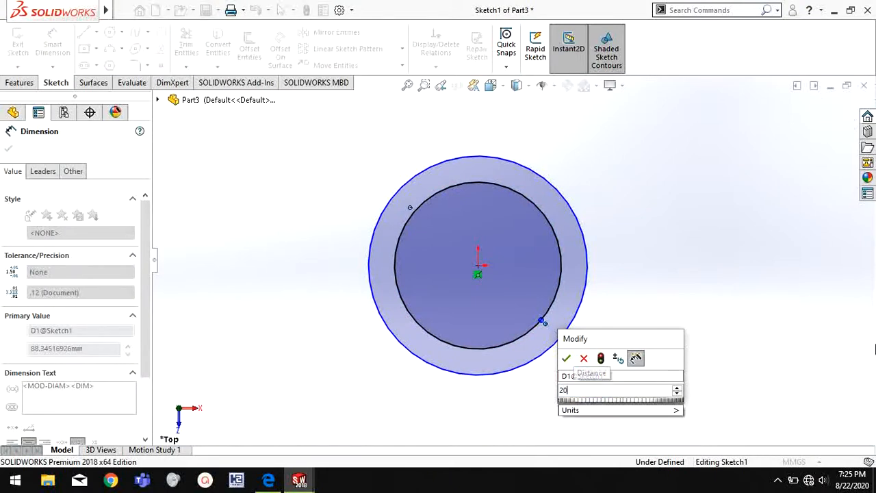
pyautogui.press('Return')
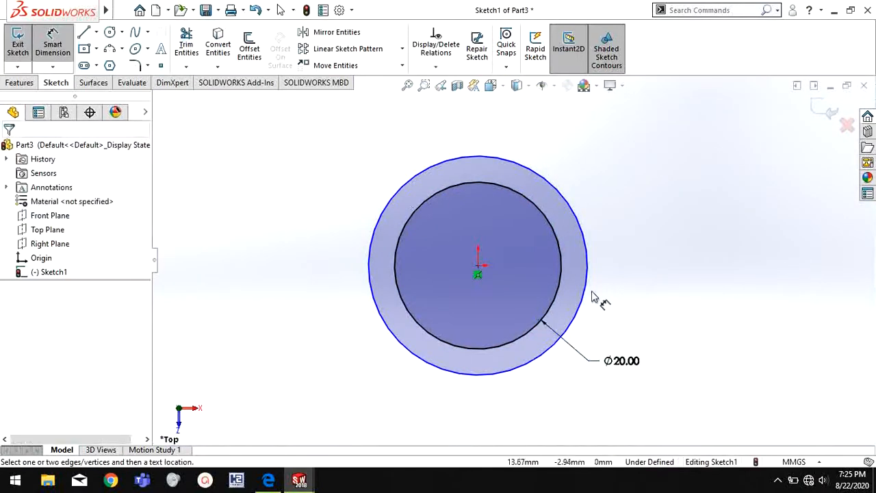
# Dimension the outer circle with a diameter of 25 mm
pyautogui.click(587, 295)
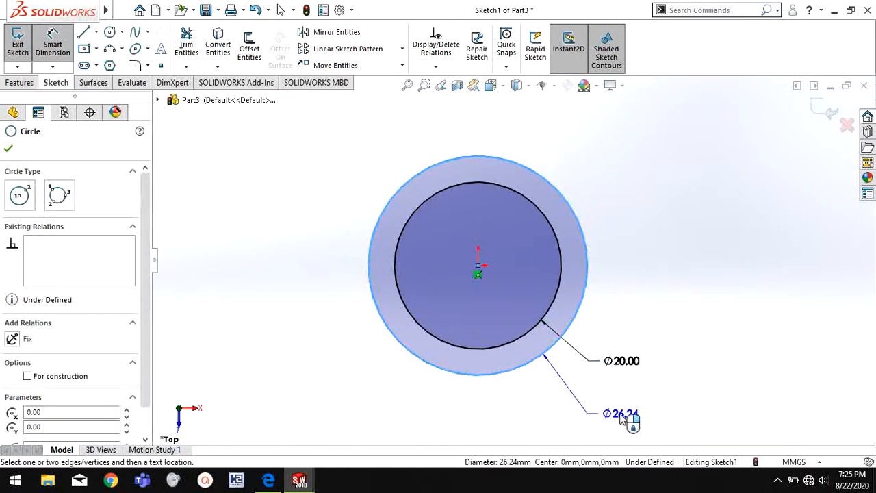
pyautogui.click(606, 417)
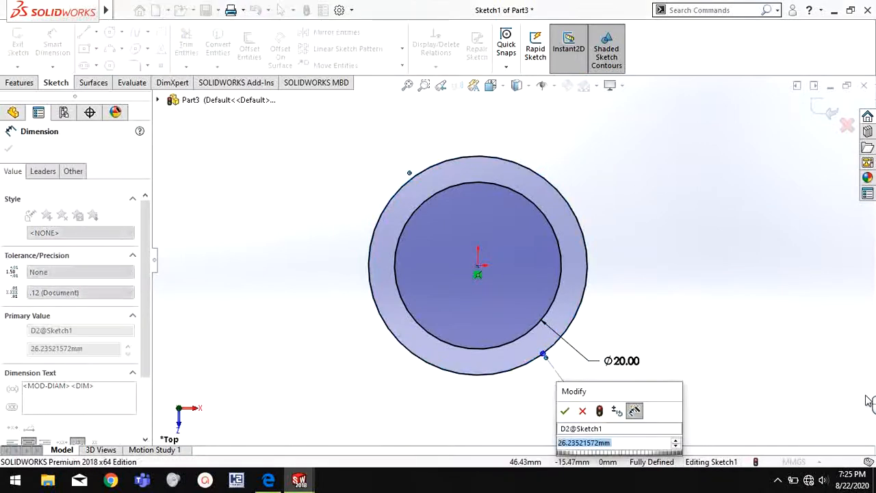
pyautogui.write('25')
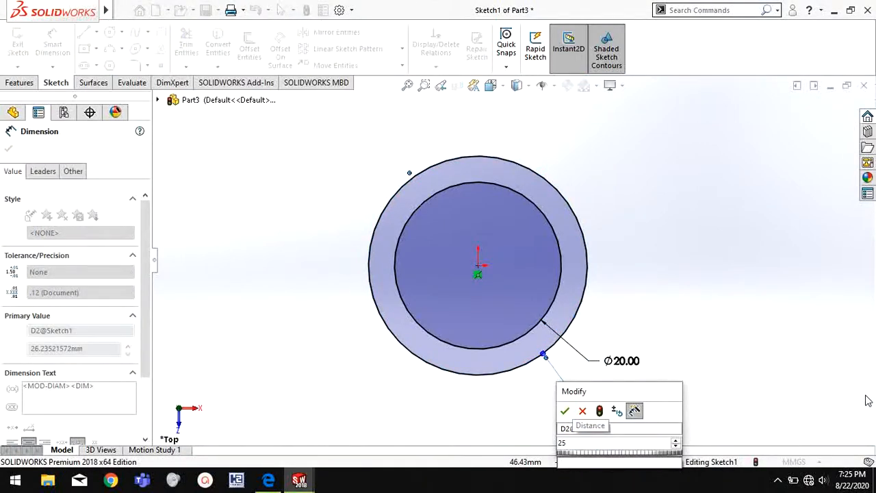
pyautogui.press('Return')
pyautogui.click(629, 296)
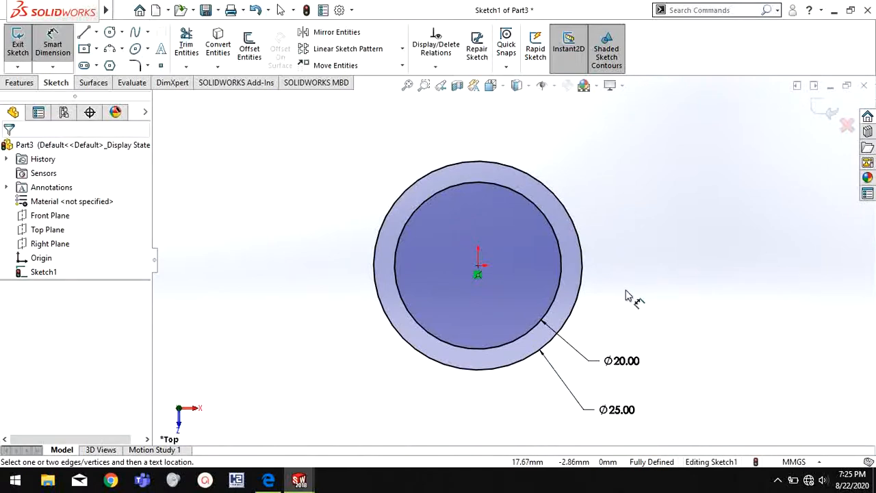
pyautogui.rightClick(630, 301)
pyautogui.click(648, 335)
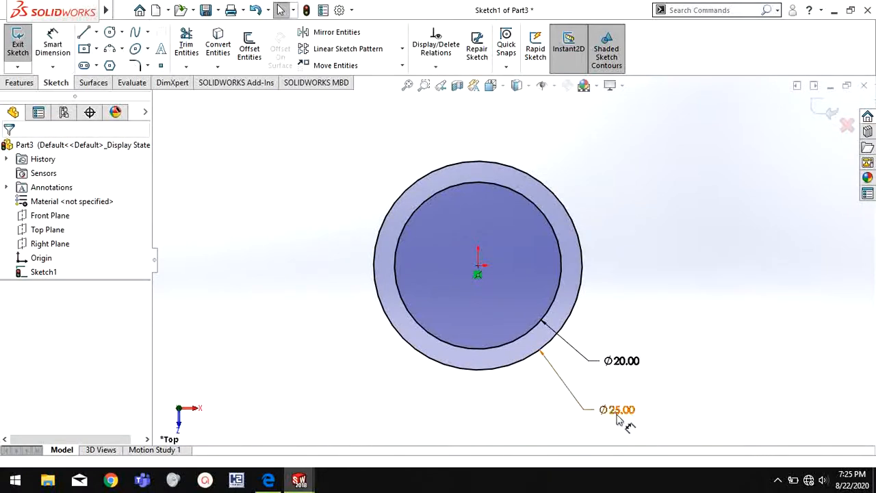
# Change the outer circle's dimension display from diameter to radius
pyautogui.click(621, 410)
pyautogui.rightClick(656, 411)
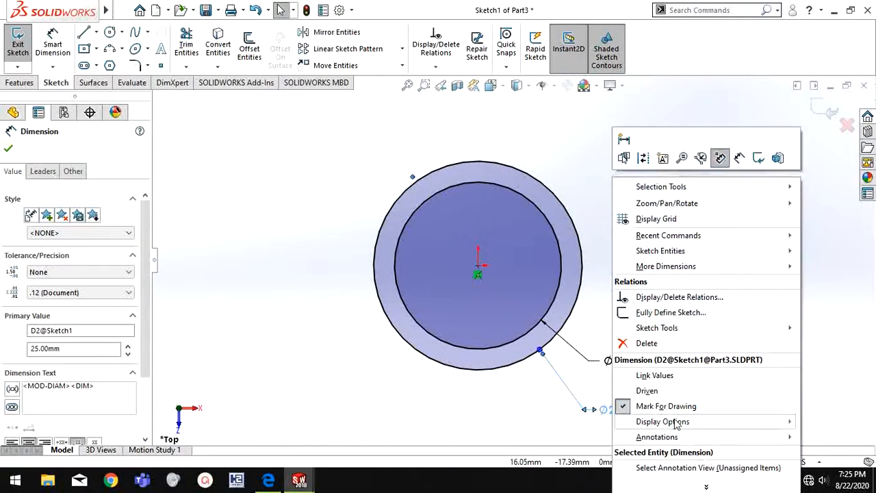
pyautogui.moveTo(675, 422)
pyautogui.click(558, 372)
pyautogui.click(667, 323)
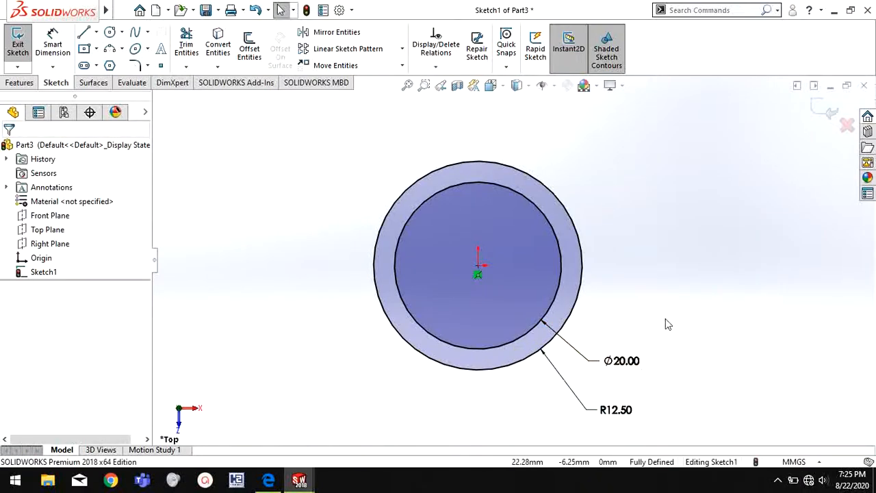
# Draw a vertical centerline 12.5 mm long from the origin up to the outer circle
pyautogui.scroll(-2, 524, 166)
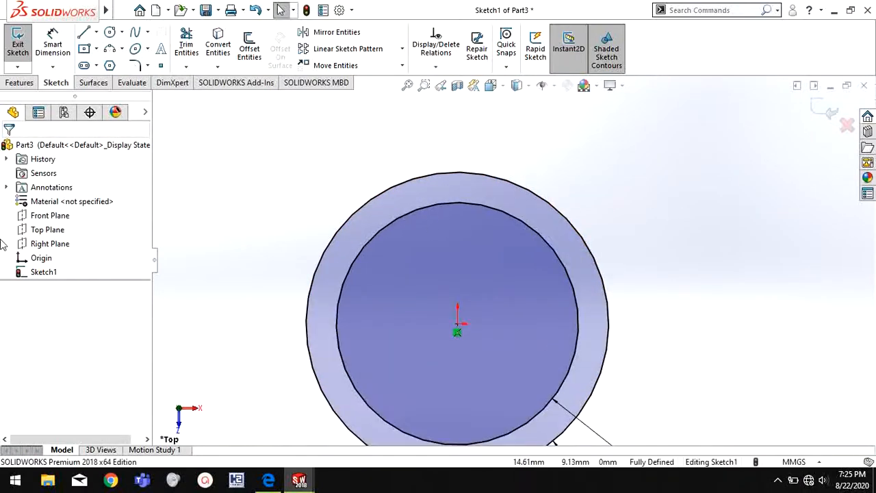
pyautogui.press('l')
pyautogui.click(457, 324)
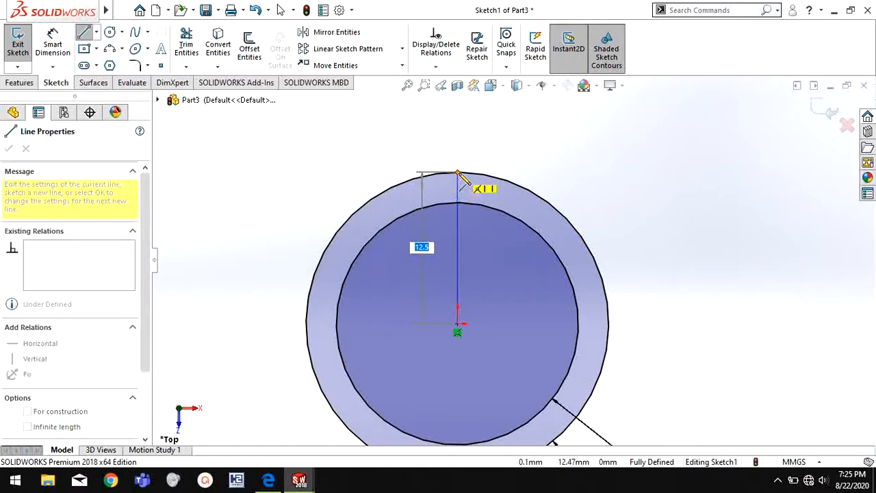
pyautogui.click(458, 173)
pyautogui.press('Escape')
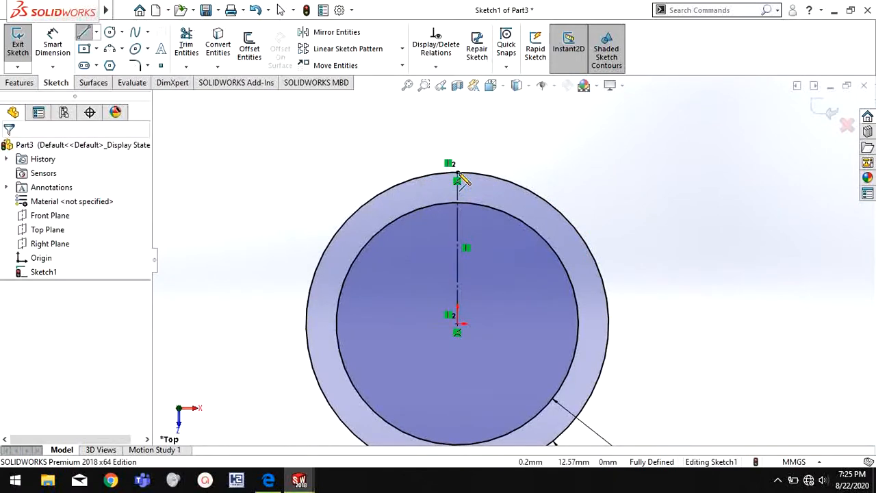
pyautogui.scroll(-1, 457, 151)
pyautogui.rightClick(519, 171)
pyautogui.click(472, 166)
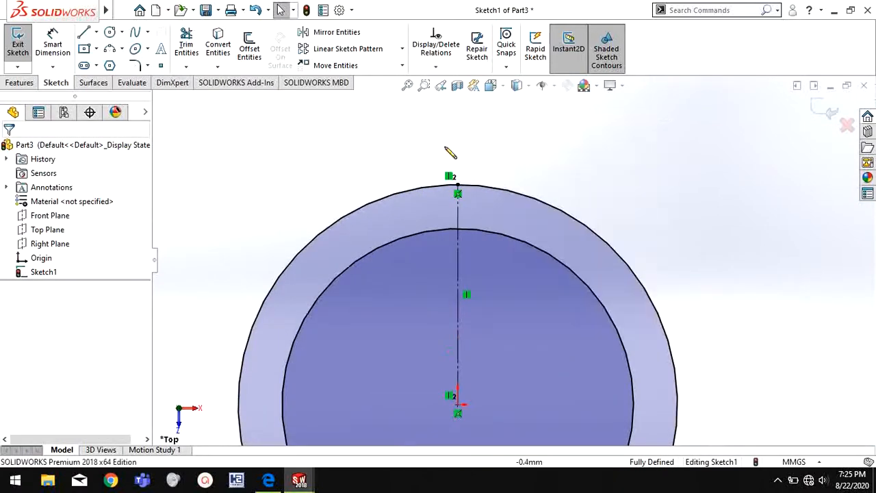
# Delete the coincident relation at the centerline's upper endpoint and extend the line past the outer circle to about 13.3 mm
pyautogui.click(458, 187)
pyautogui.press('Escape')
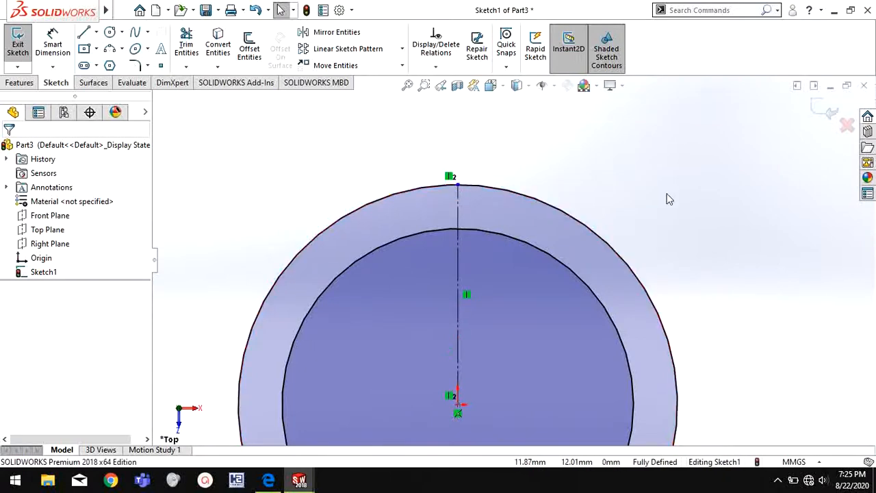
pyautogui.click(459, 182)
pyautogui.moveTo(461, 180); pyautogui.dragTo(458, 169)
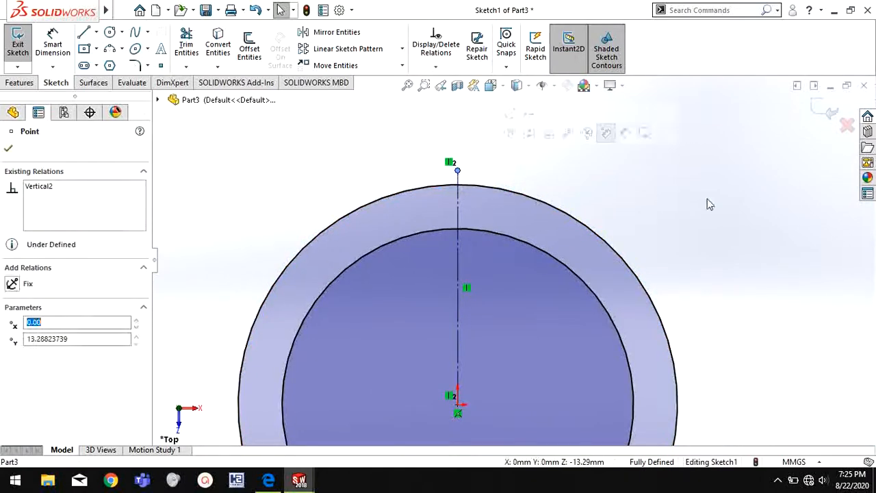
pyautogui.click(708, 199)
# Dimension the centerline's length and set it to 13.5 mm
pyautogui.moveTo(698, 295); pyautogui.dragTo(724, 6, button='right')
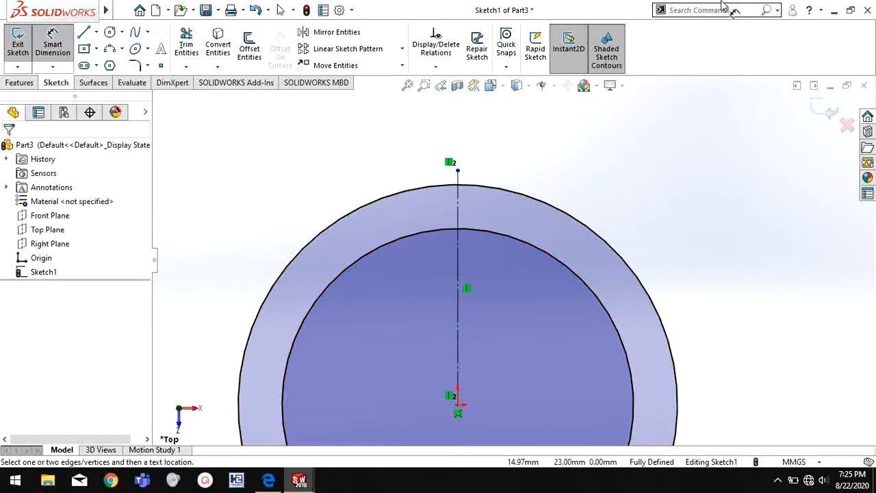
pyautogui.click(460, 287)
pyautogui.click(723, 295)
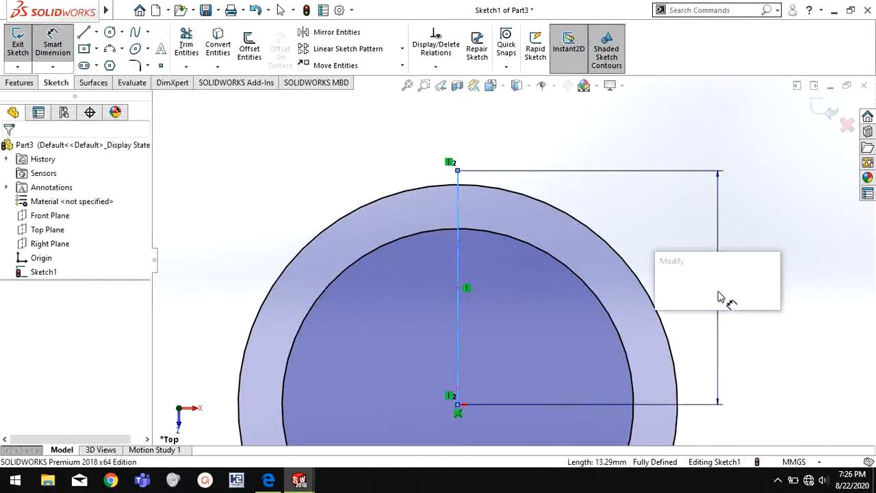
pyautogui.write('13')
pyautogui.press('Return')
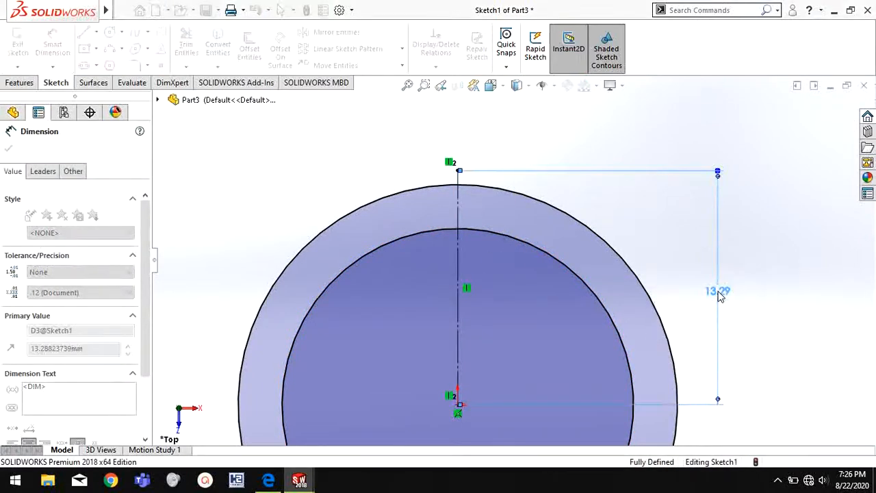
pyautogui.press('Escape')
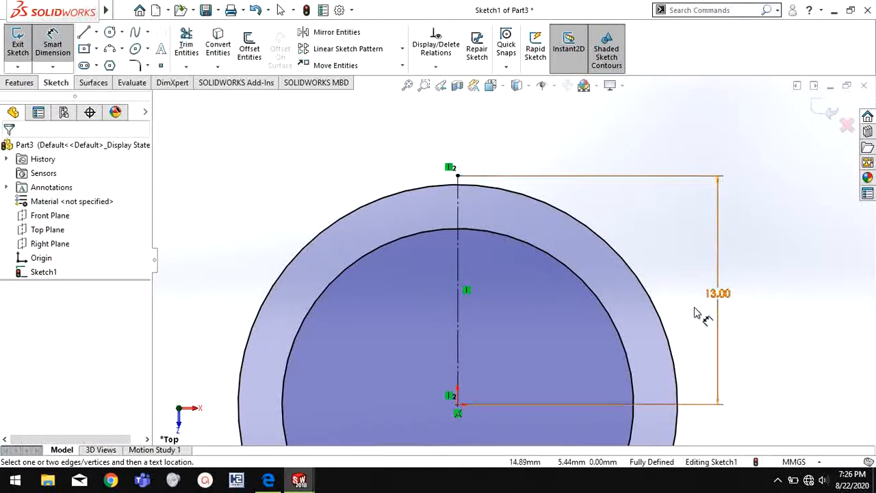
pyautogui.click(716, 294)
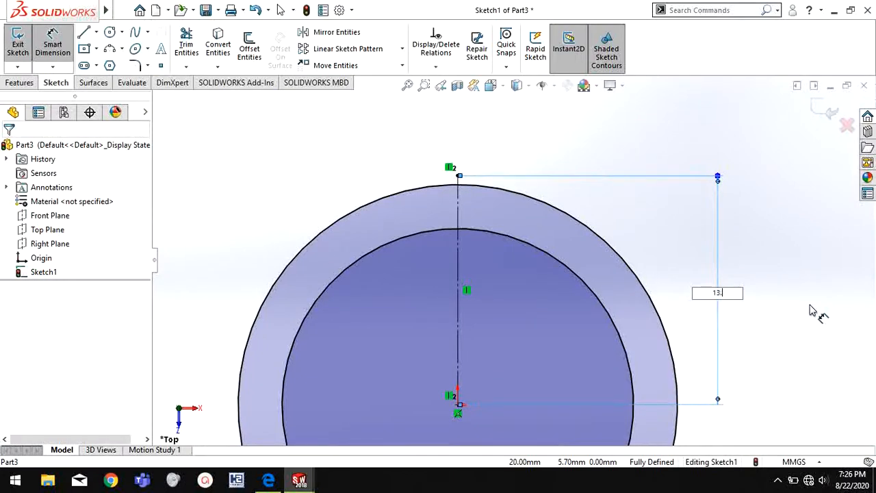
pyautogui.press('Return')
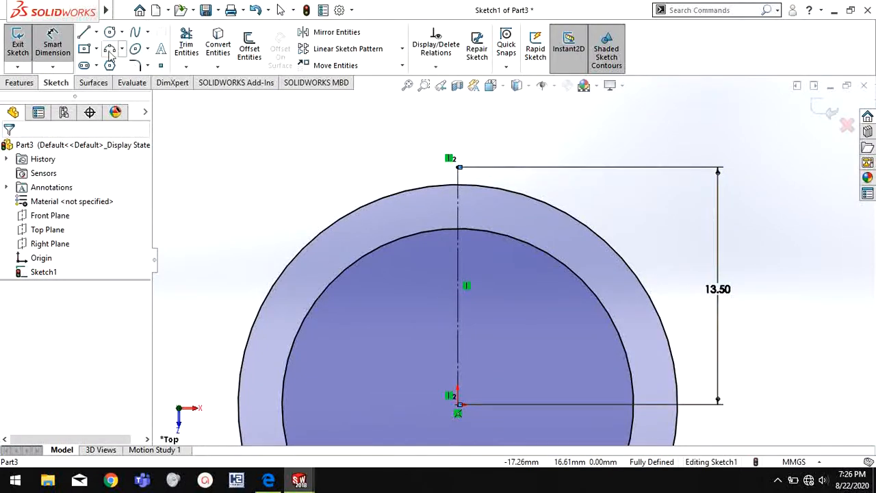
# Draw a three-point arc of about 6.4 mm radius from the centerline's upper endpoint to the inner circle, bulging outward for the tooth's left flank
pyautogui.click(109, 49)
pyautogui.scroll(-2, 487, 189)
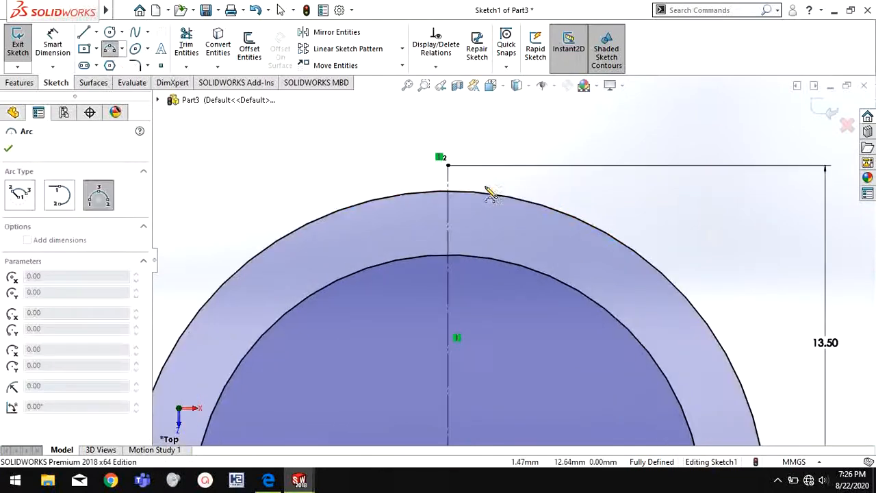
pyautogui.click(449, 166)
pyautogui.click(399, 259)
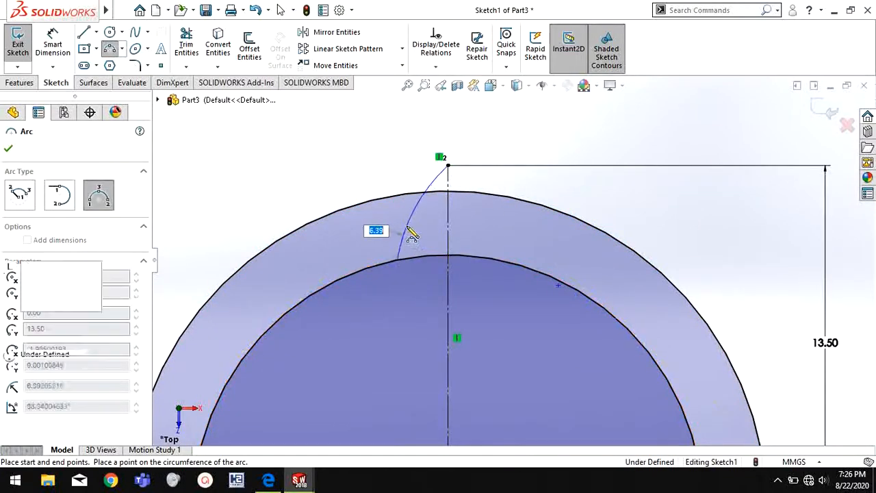
pyautogui.click(412, 235)
pyautogui.press('Escape')
# Draw a vertical construction line from the arc's lower endpoint up past the outer circle
pyautogui.press('l')
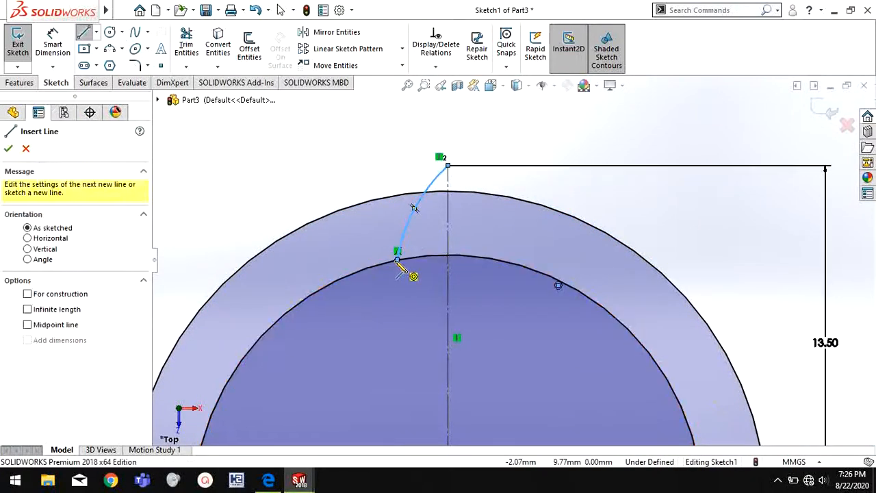
pyautogui.click(398, 261)
pyautogui.click(398, 180)
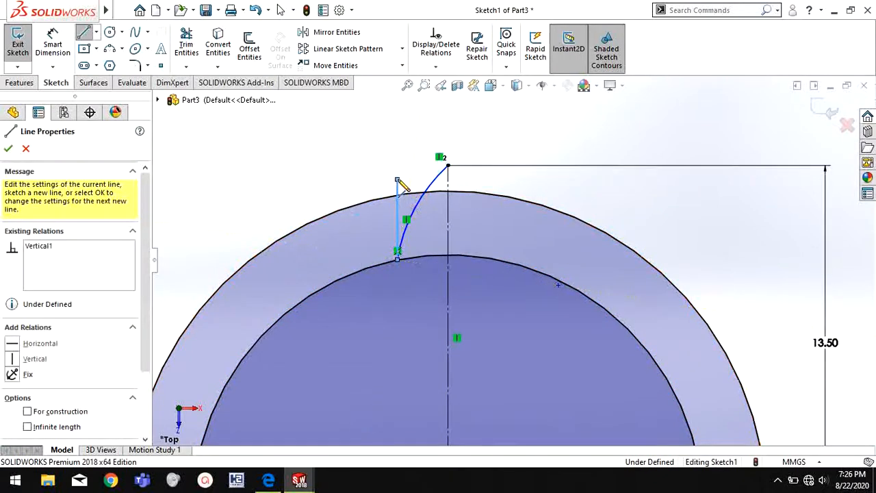
pyautogui.press('Escape')
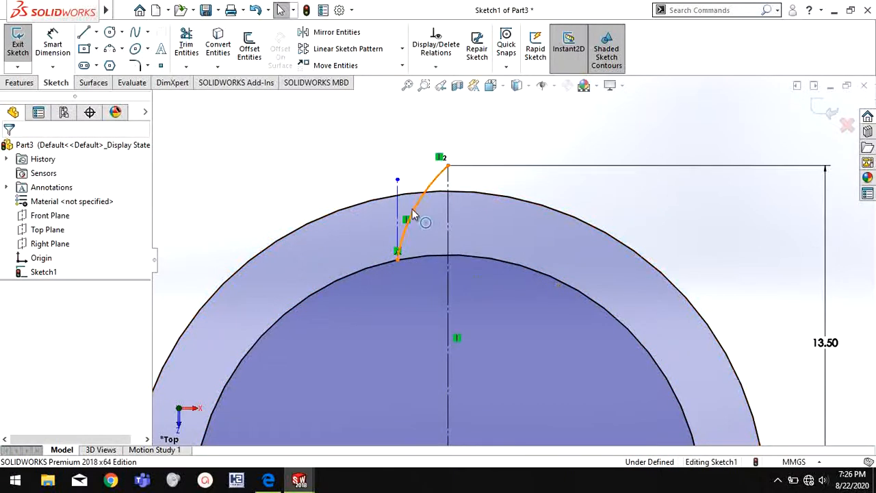
# Make the tooth flank arc tangent to the vertical construction line
pyautogui.click(413, 214)
pyautogui.keyDown('ctrl'); pyautogui.click(398, 206); pyautogui.keyUp('ctrl')
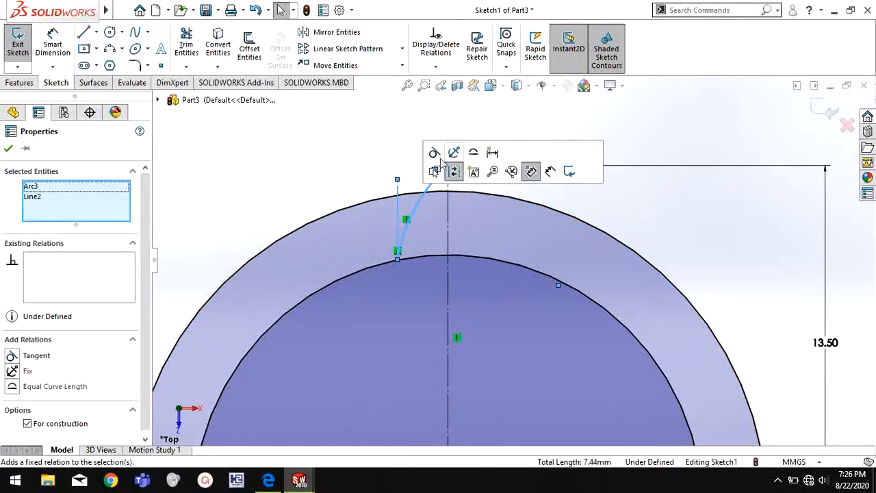
pyautogui.click(435, 155)
pyautogui.click(332, 159)
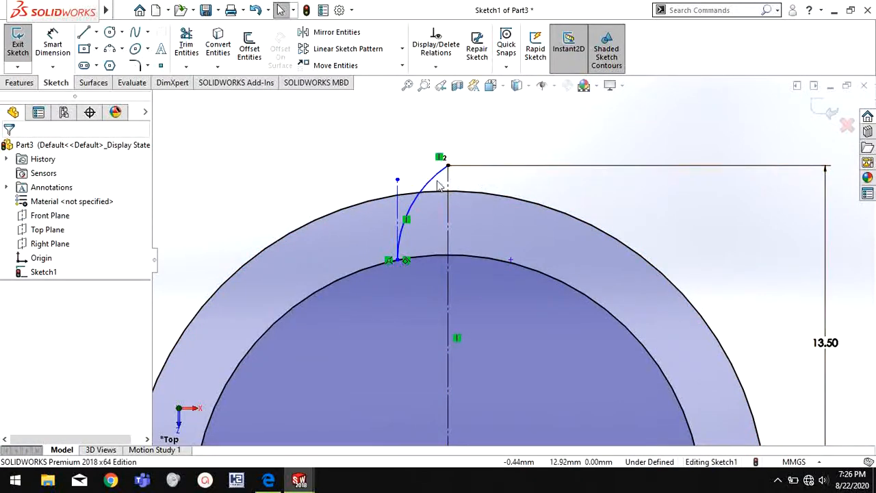
# Dimension the arc's lower endpoint symmetrically about the centerline and set the tooth's base width to 4 mm
pyautogui.moveTo(591, 96); pyautogui.dragTo(594, 6, button='right')
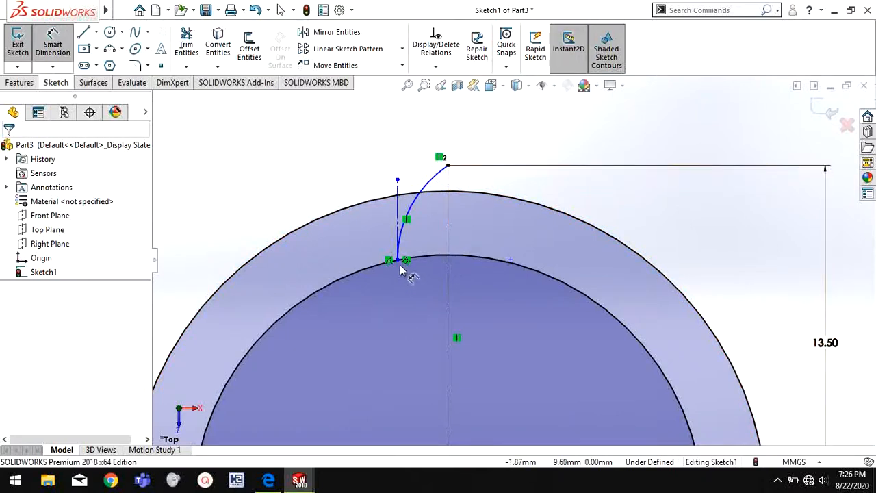
pyautogui.click(449, 275)
pyautogui.click(449, 285)
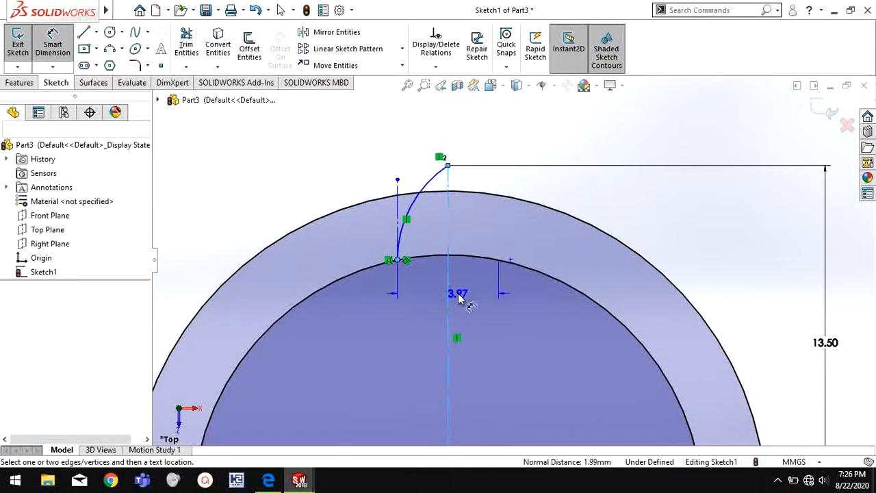
pyautogui.click(459, 298)
pyautogui.write('4')
pyautogui.press('Return')
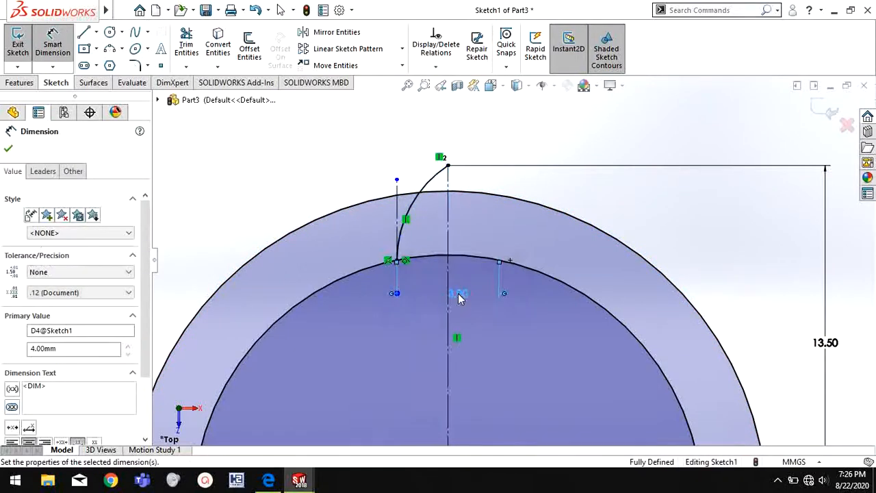
pyautogui.rightClick(309, 164)
pyautogui.click(334, 197)
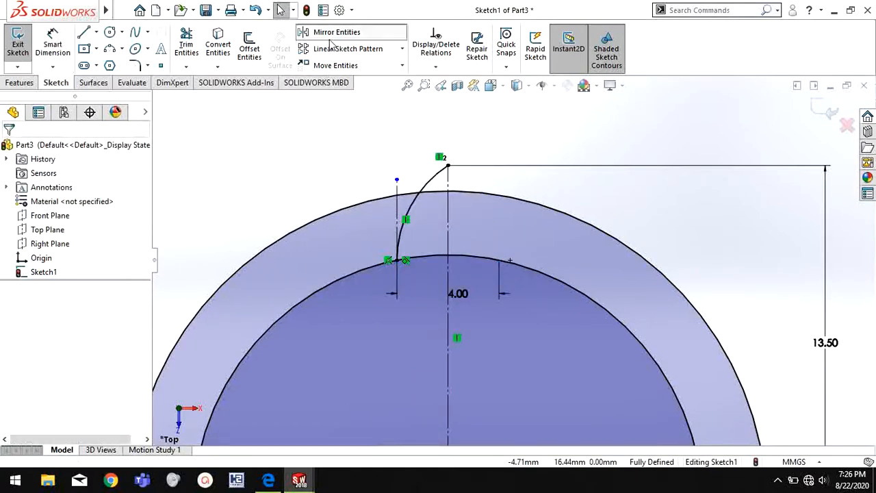
# Mirror the tooth flank arc about the vertical centerline, keeping the original
pyautogui.click(417, 201)
pyautogui.click(82, 308)
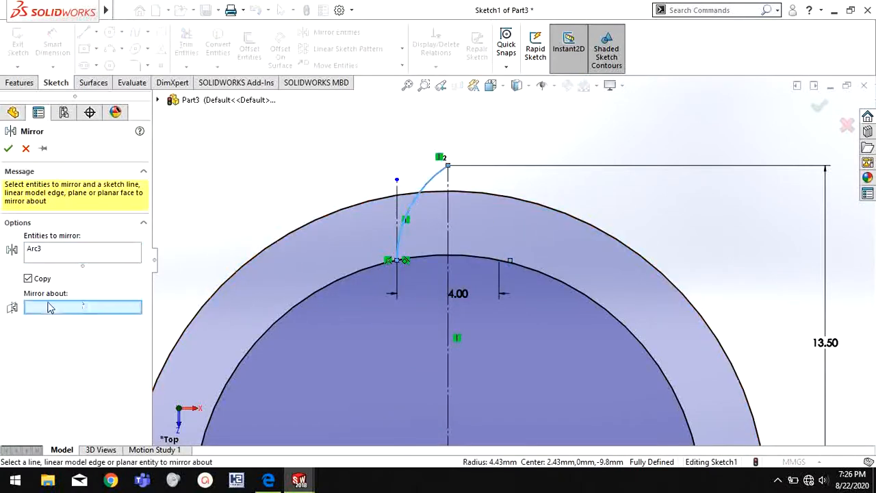
pyautogui.click(449, 312)
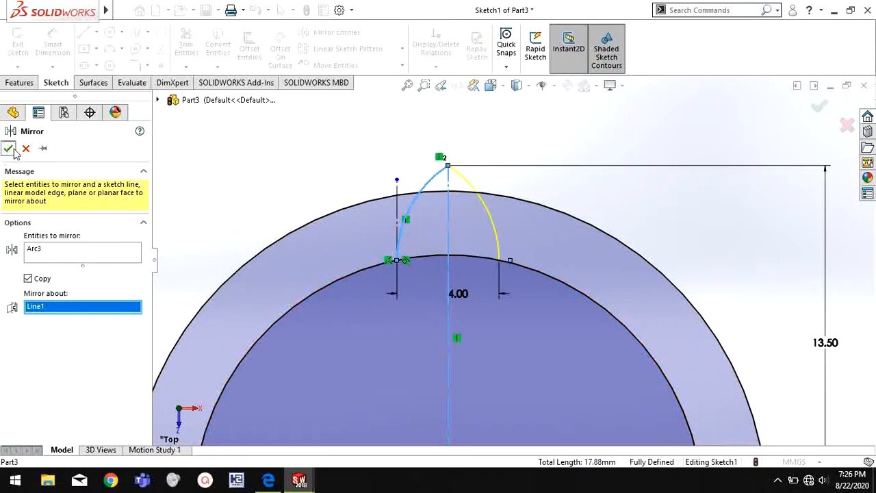
pyautogui.click(9, 149)
# Create a circular sketch pattern of both tooth arcs about the origin with 12 equally spaced instances over 360 degrees
pyautogui.click(467, 189)
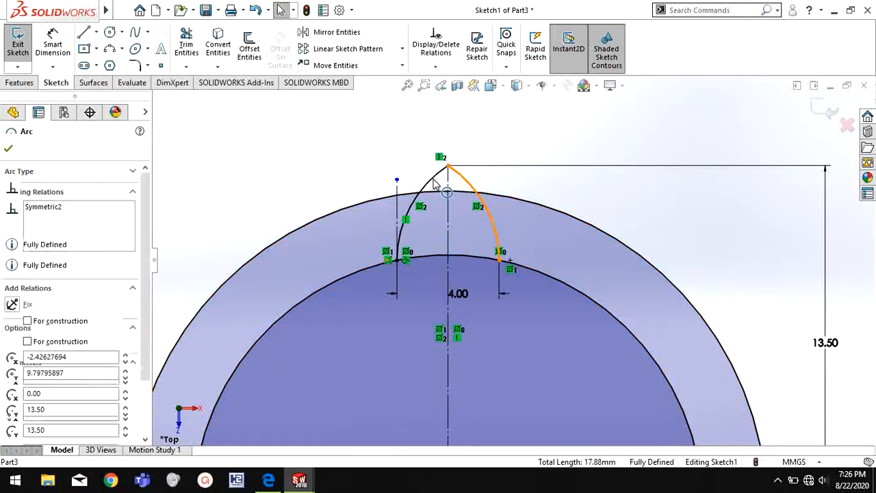
pyautogui.keyDown('ctrl'); pyautogui.click(426, 189); pyautogui.keyUp('ctrl')
pyautogui.click(402, 49)
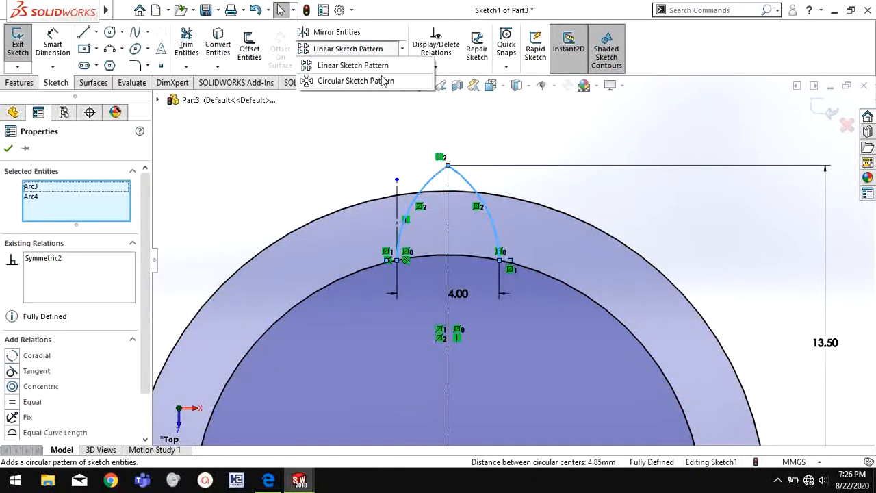
pyautogui.click(380, 83)
pyautogui.press('z')
pyautogui.scroll(1, 477, 396)
pyautogui.scroll(-1, 477, 395)
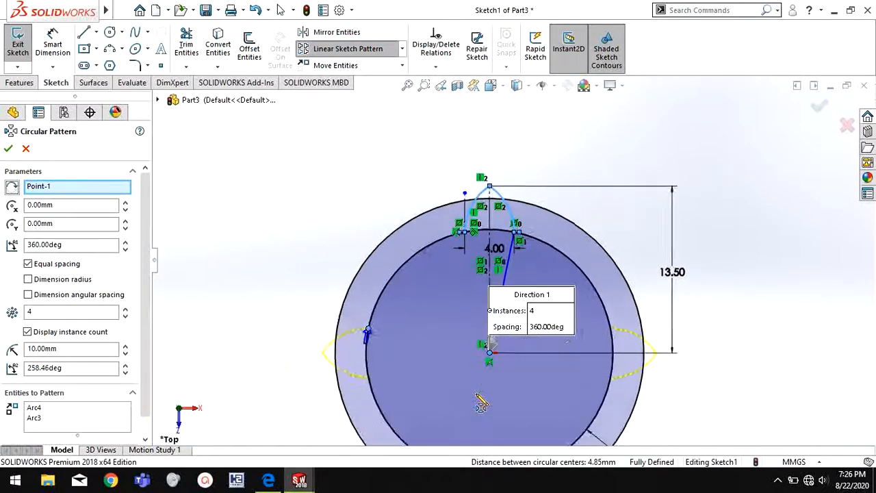
pyautogui.scroll(1, 477, 395)
pyautogui.scroll(-1, 477, 395)
pyautogui.click(68, 312)
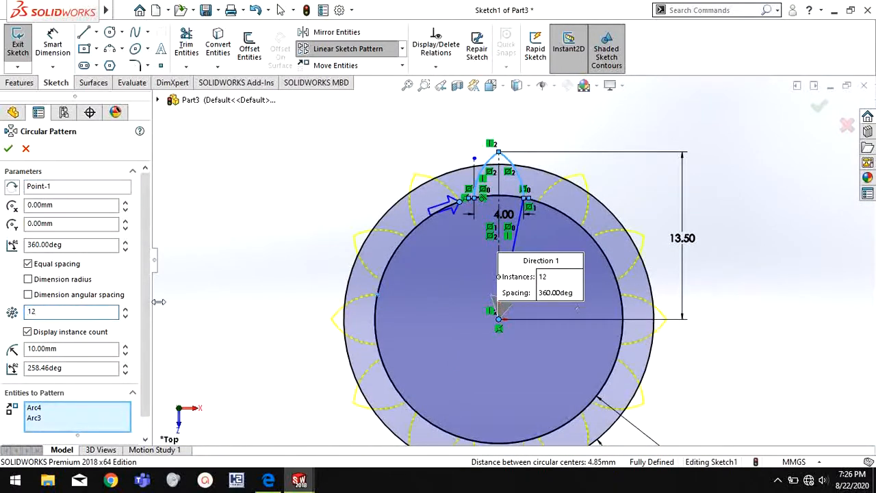
pyautogui.click(8, 149)
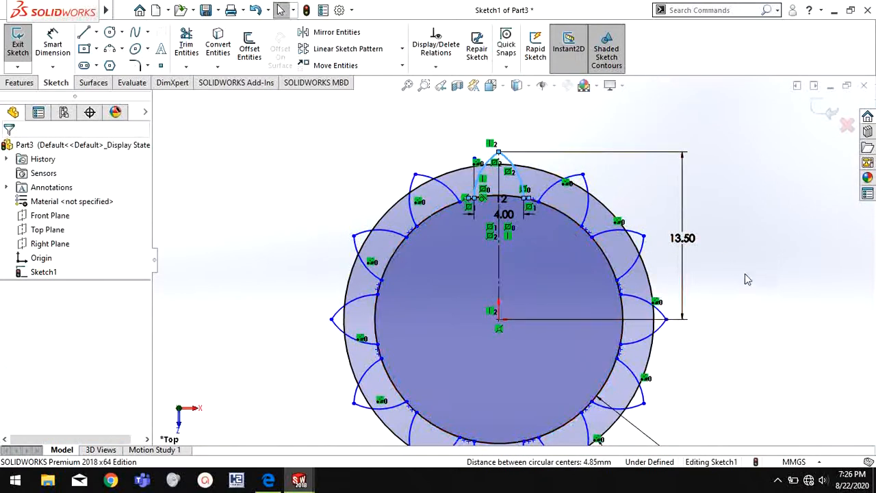
# Power-trim the inner circle's segments across the bases of the teeth, leaving only the root segments between them
pyautogui.rightClick(739, 226)
pyautogui.moveTo(747, 369)
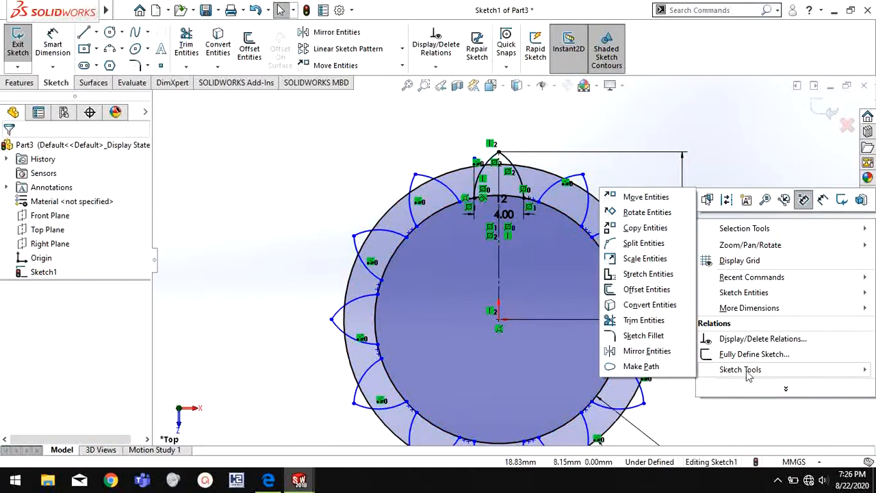
pyautogui.click(644, 321)
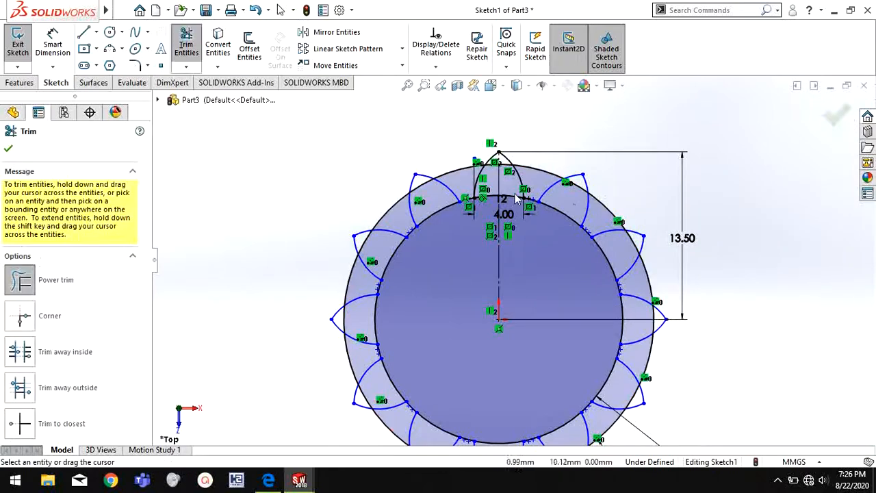
pyautogui.moveTo(572, 218)
pyautogui.mouseDown()
pyautogui.moveTo(618, 254)
pyautogui.moveTo(639, 309)
pyautogui.moveTo(618, 389)
pyautogui.moveTo(568, 409)
pyautogui.moveTo(570, 426)
pyautogui.moveTo(522, 385)
pyautogui.mouseUp()
pyautogui.moveTo(481, 362)
pyautogui.mouseDown()
pyautogui.moveTo(413, 345)
pyautogui.moveTo(361, 296)
pyautogui.moveTo(346, 239)
pyautogui.moveTo(385, 173)
pyautogui.moveTo(414, 148)
pyautogui.mouseUp()
pyautogui.scroll(-2, 418, 135)
pyautogui.scroll(-3, 489, 109)
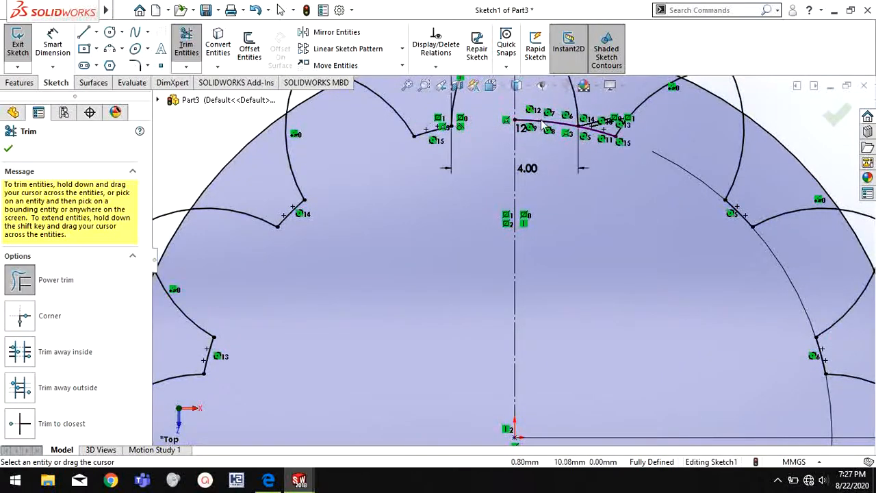
pyautogui.scroll(5, 593, 243)
pyautogui.rightClick(691, 211)
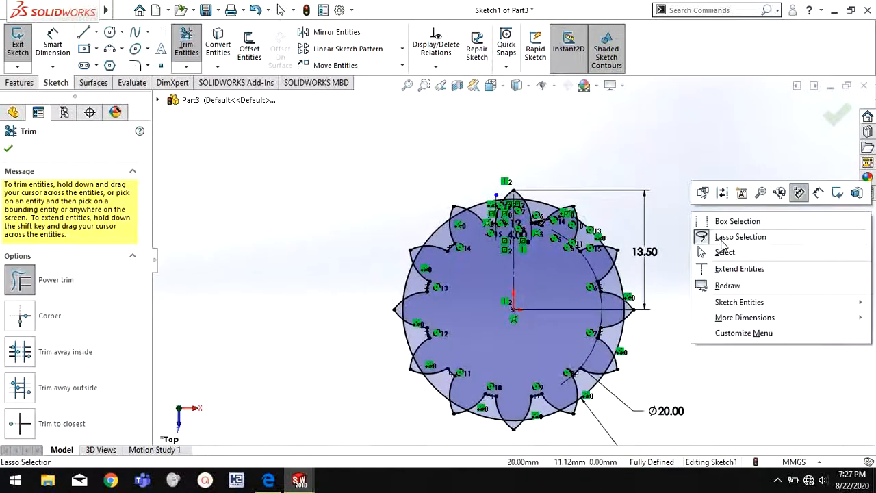
pyautogui.click(724, 251)
# Draw a 3 mm diameter circle centered on the origin for the gear's bore
pyautogui.moveTo(672, 353); pyautogui.dragTo(671, 331, button='middle')
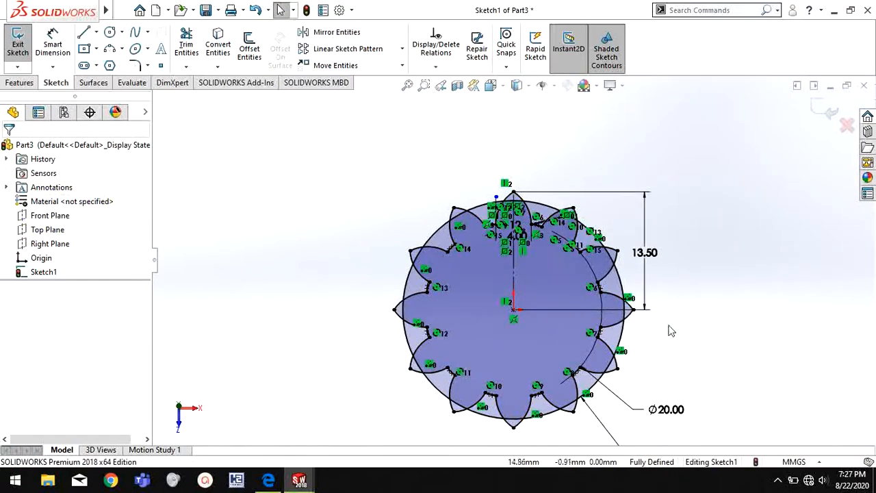
pyautogui.click(110, 32)
pyautogui.scroll(-3, 493, 309)
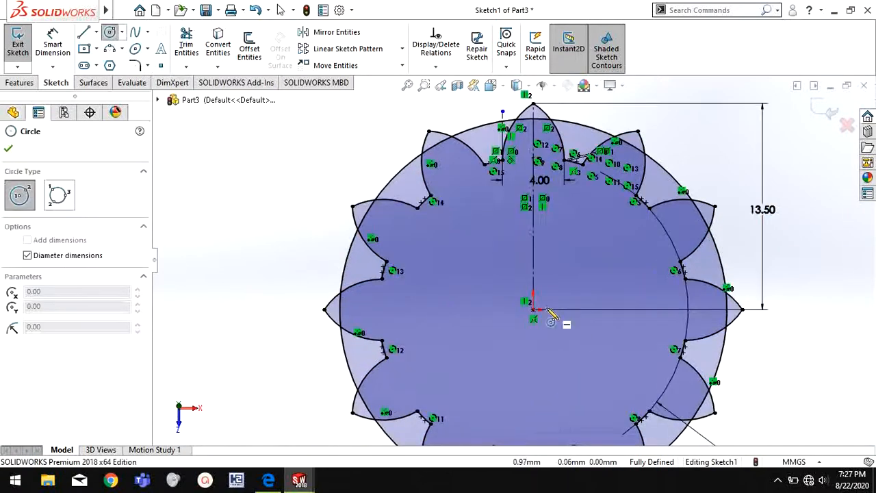
pyautogui.click(533, 311)
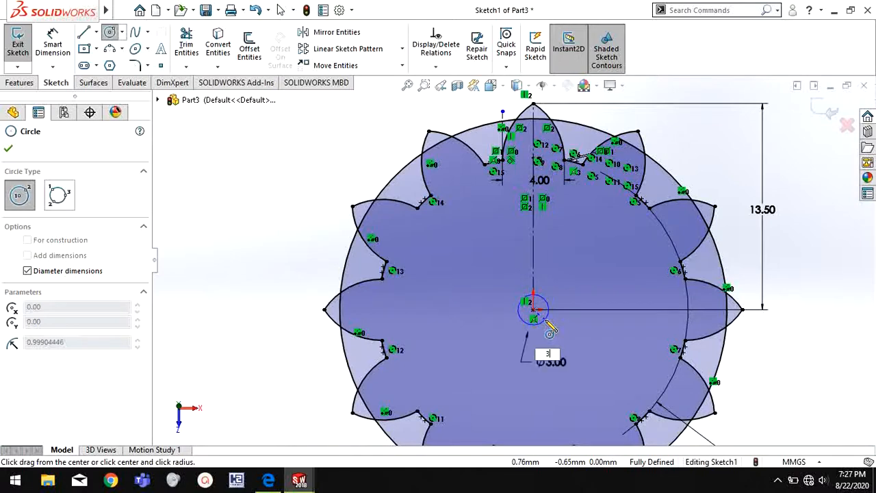
pyautogui.press('Return')
pyautogui.scroll(2, 520, 295)
pyautogui.rightClick(319, 239)
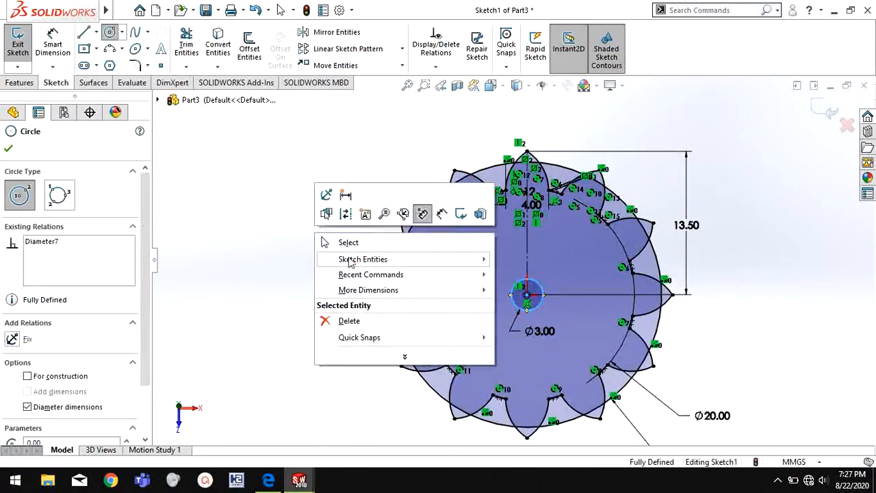
pyautogui.click(340, 240)
# Extrude the gear region between the bore and the tooth outline as a 3 mm blind boss
pyautogui.click(20, 83)
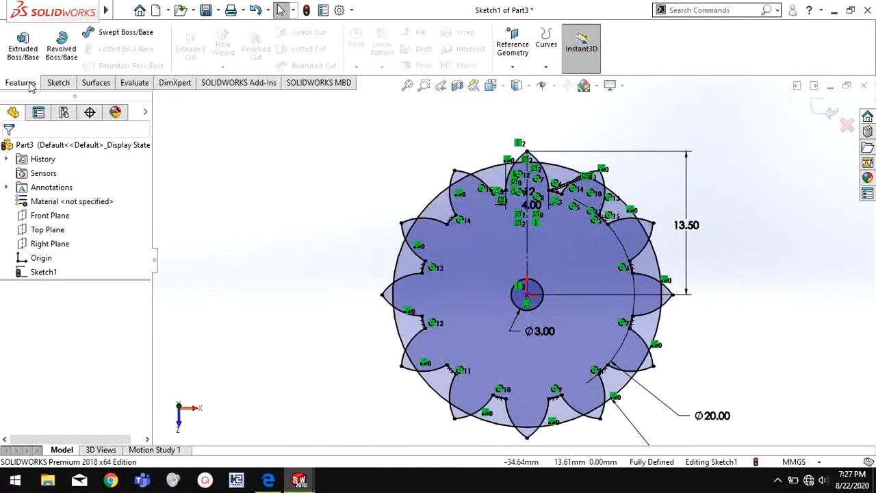
pyautogui.click(22, 42)
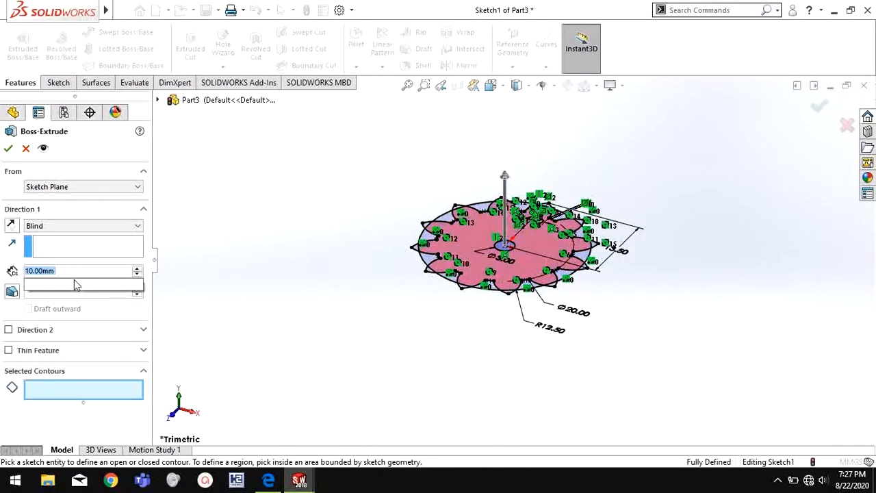
pyautogui.write('3')
pyautogui.press('Return')
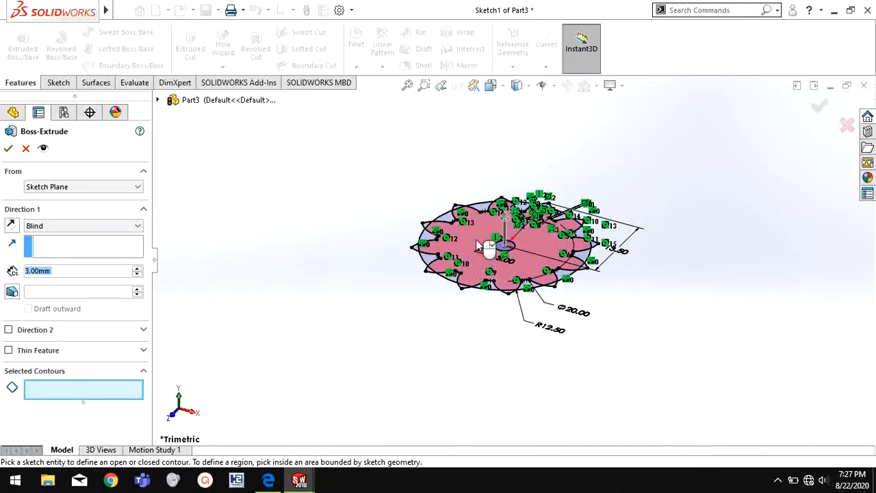
pyautogui.click(477, 243)
pyautogui.click(9, 146)
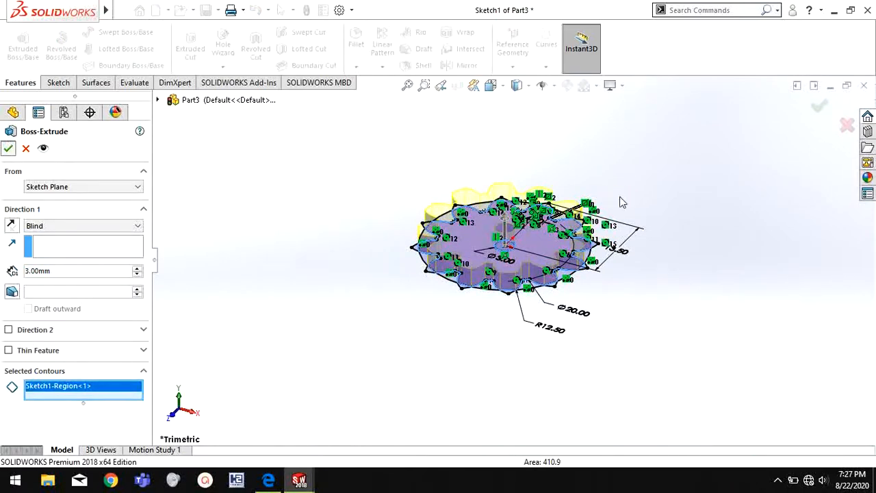
pyautogui.moveTo(631, 224); pyautogui.dragTo(624, 248, button='middle')
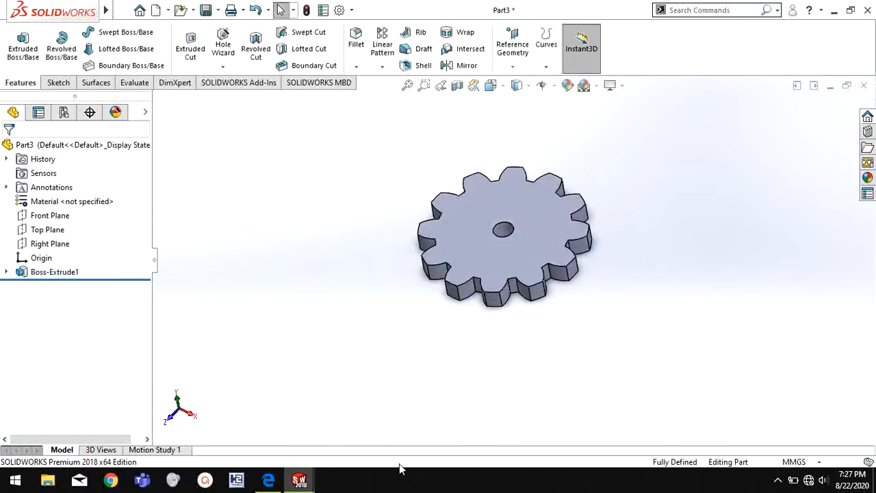
# Compare the gear with sheet 3 of the component drawing PDF and return to SOLIDWORKS
pyautogui.click(268, 484)
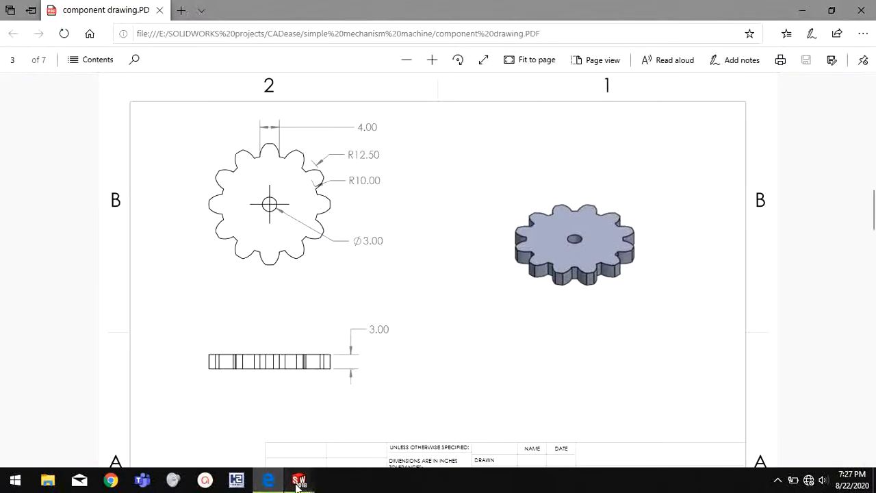
pyautogui.moveTo(297, 483)
pyautogui.click(426, 435)
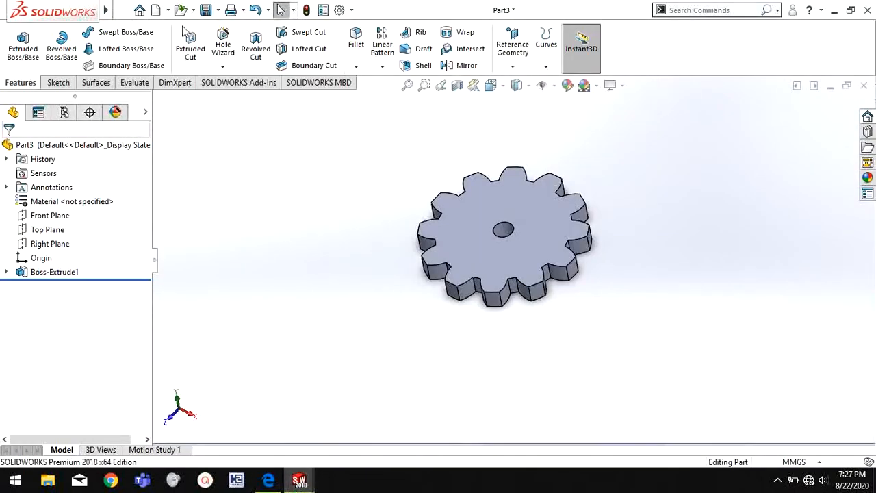
# Save the finished gear part on the Desktop under the file name "vertical gear"
pyautogui.click(218, 10)
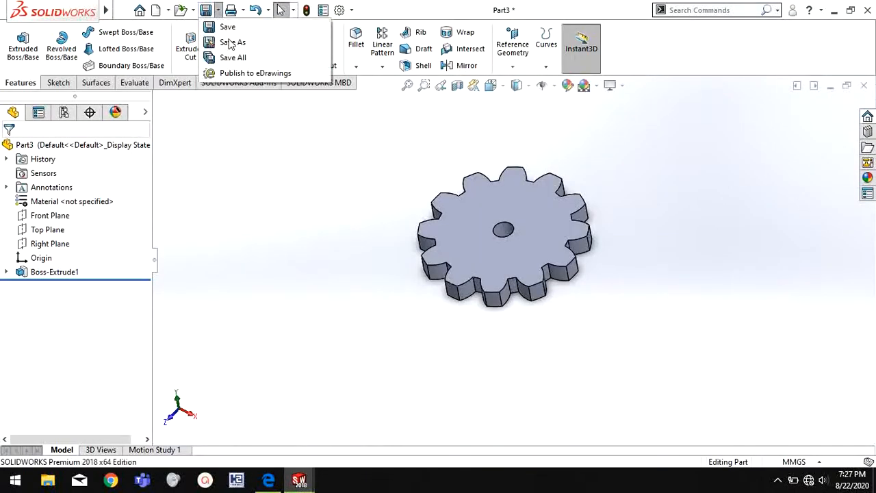
pyautogui.click(232, 41)
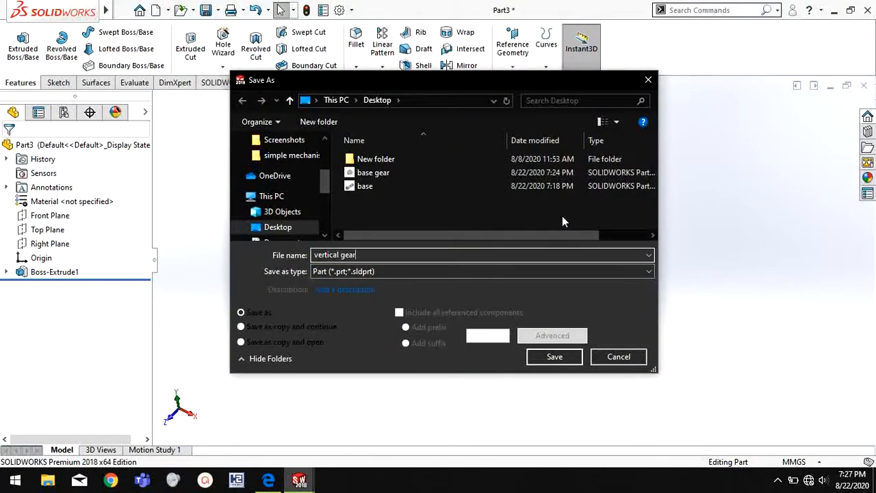
pyautogui.press('Return')
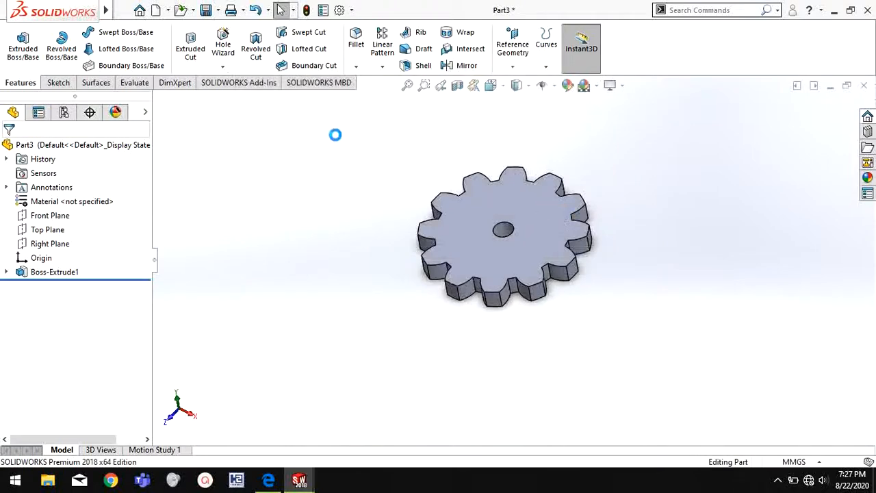
# Create a new part document, consult sheet 4 of the component drawing PDF, and return to the new SOLIDWORKS part
pyautogui.hotkey('ctrl', 'n')
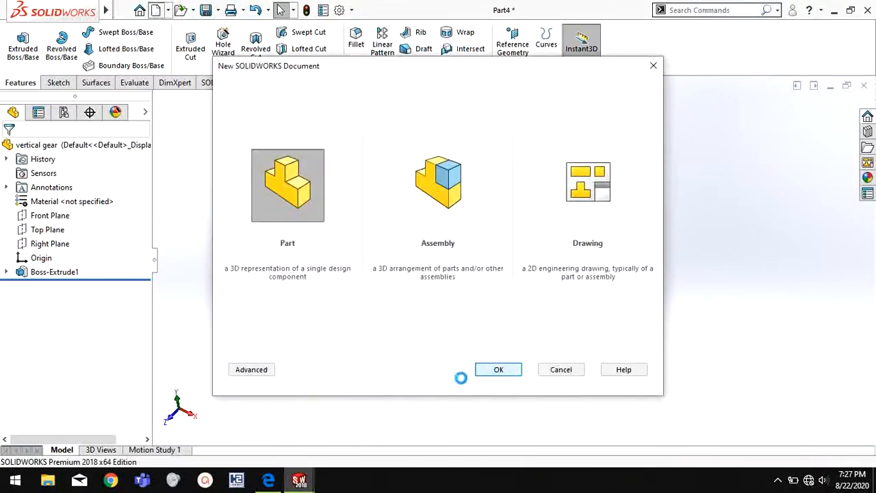
pyautogui.hotkey('alt', 'Tab')
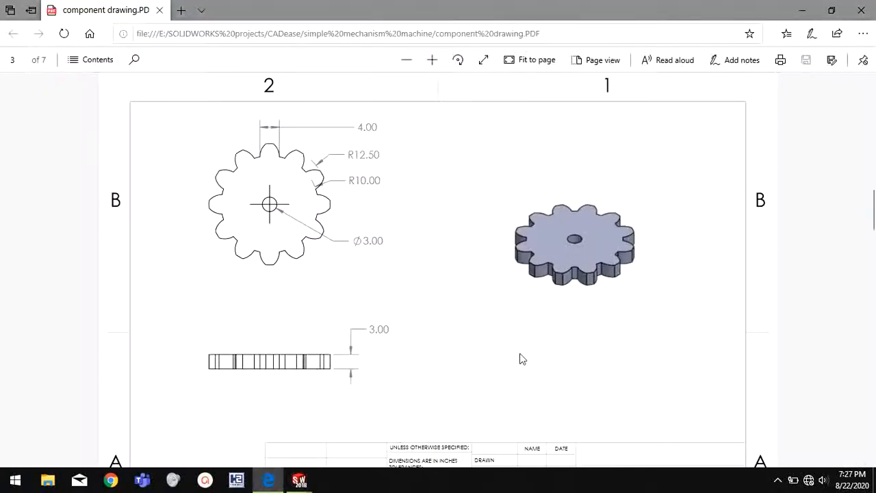
pyautogui.scroll(-8, 522, 359)
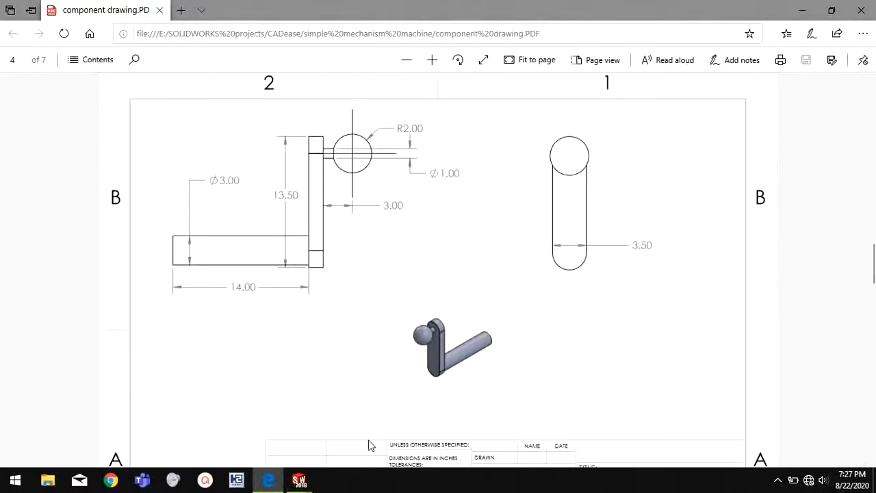
pyautogui.moveTo(304, 482)
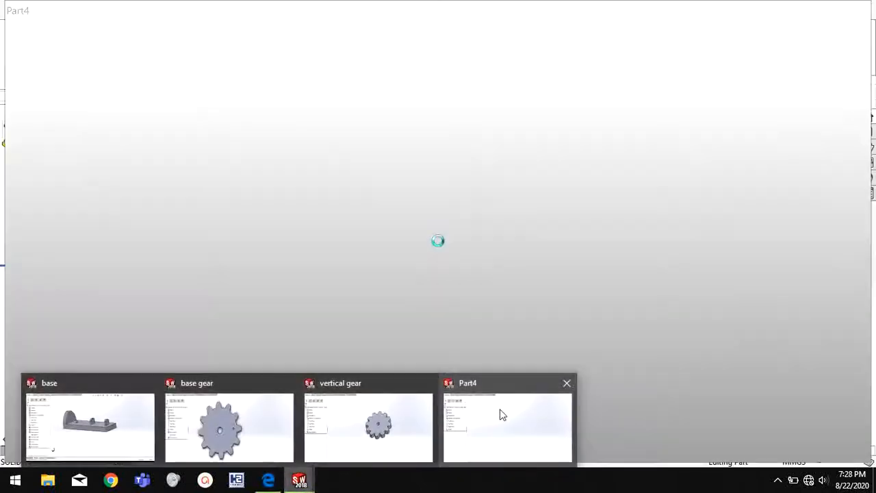
pyautogui.click(500, 413)
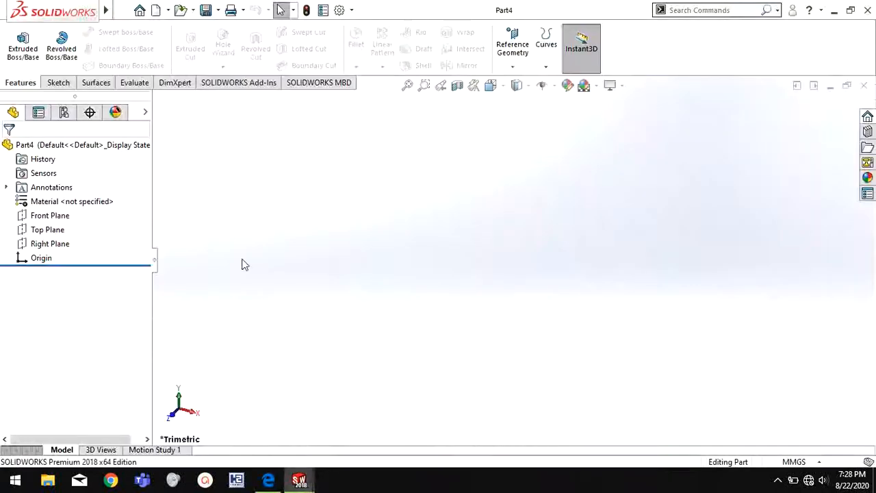
# Start a sketch on the Front Plane and draw a 3 mm diameter circle centered on the origin
pyautogui.rightClick(62, 217)
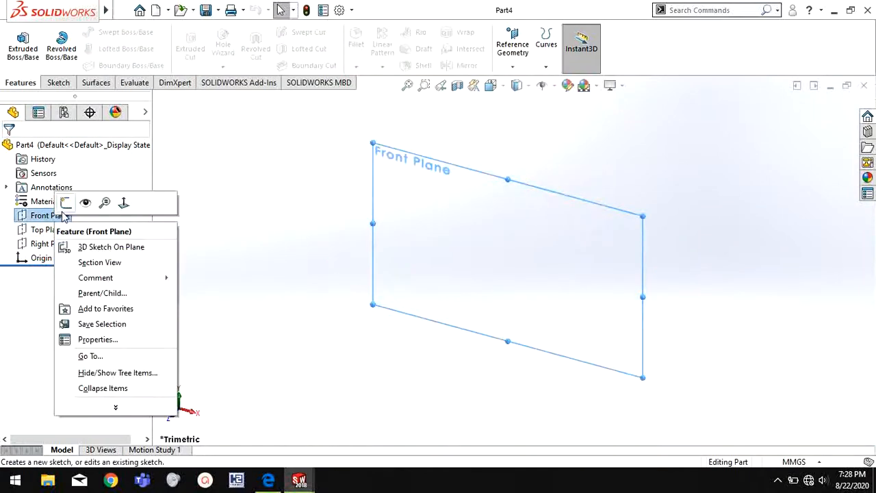
pyautogui.click(65, 202)
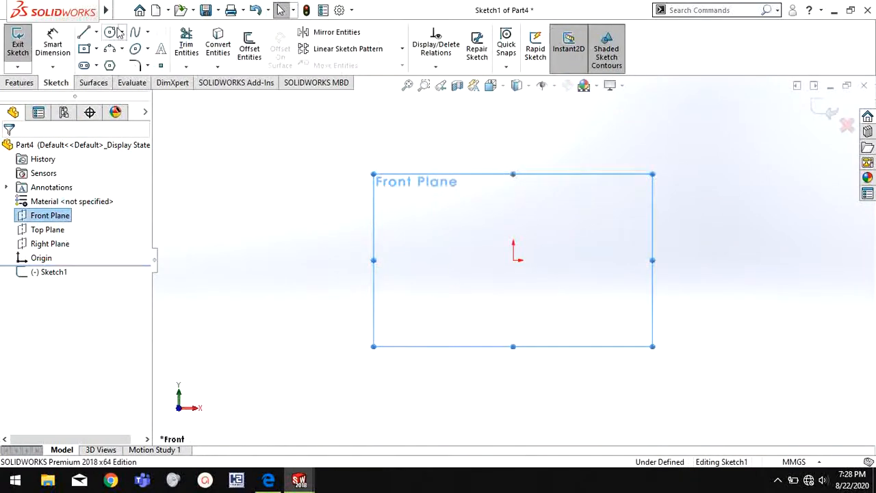
pyautogui.click(109, 32)
pyautogui.click(513, 260)
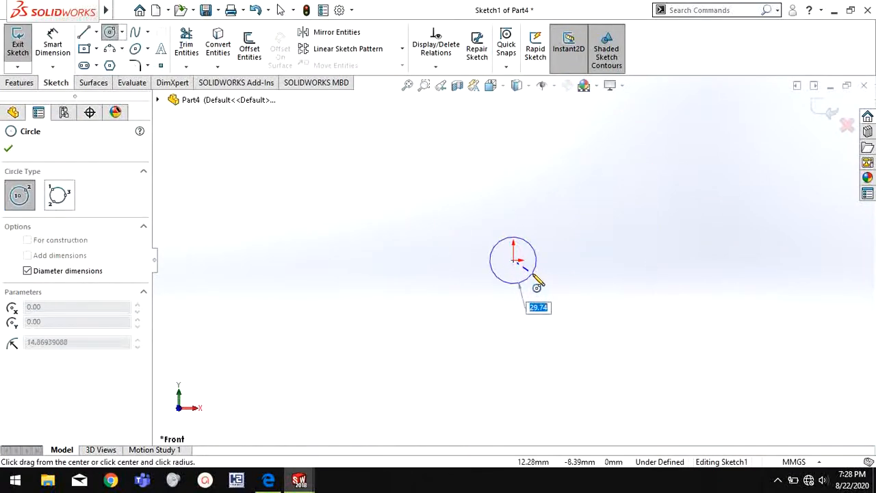
pyautogui.write('3')
pyautogui.press('Return')
pyautogui.scroll(-3, 534, 280)
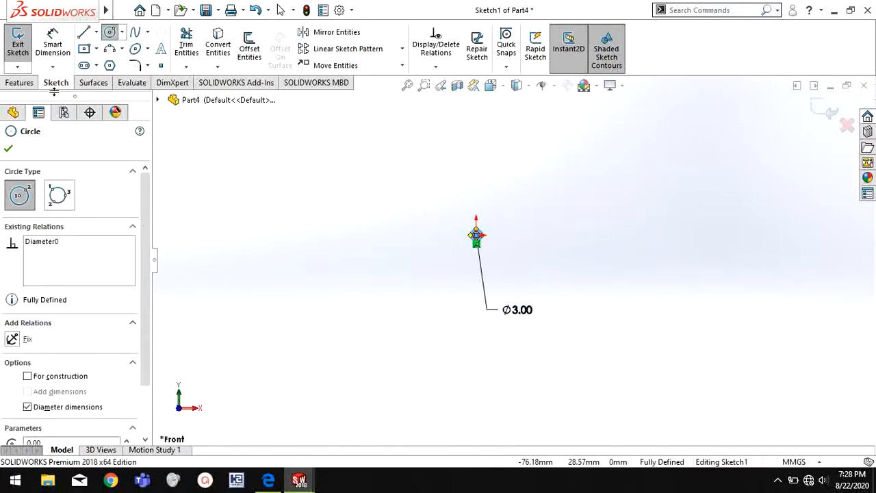
# Extrude the 3 mm circle as a 14 mm blind boss to form the crank's shaft
pyautogui.click(28, 85)
pyautogui.click(23, 47)
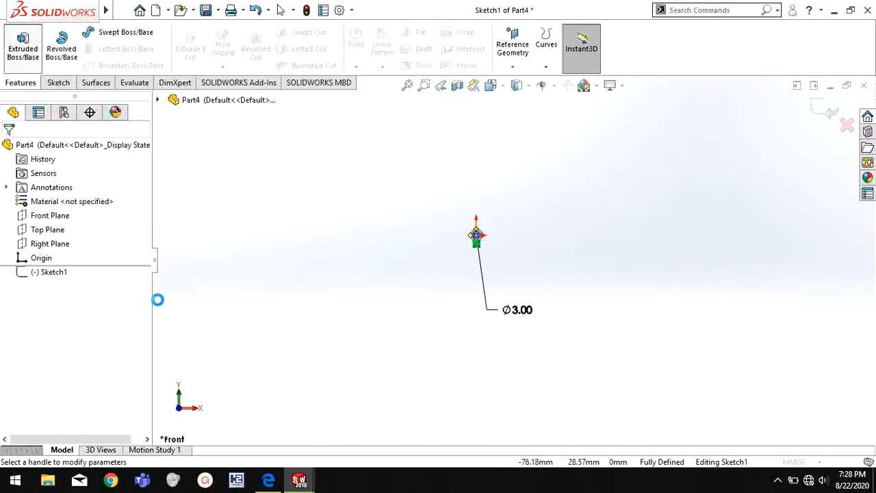
pyautogui.write('14')
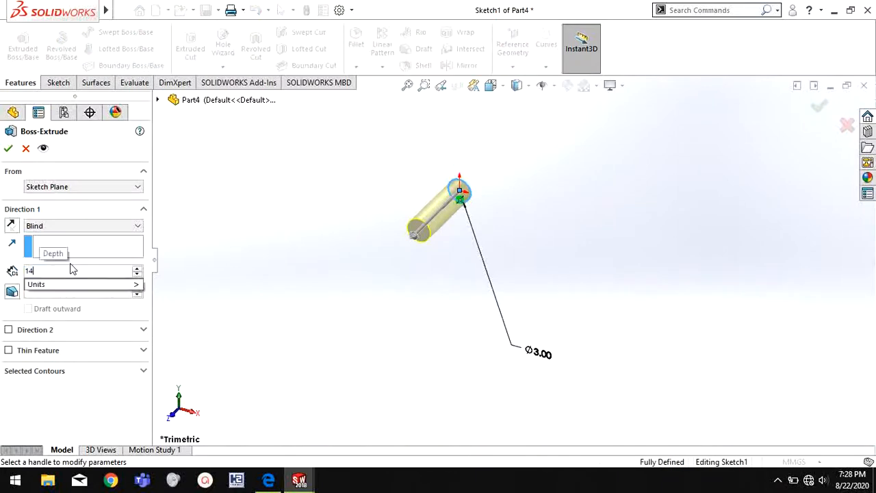
pyautogui.press('Return')
pyautogui.rightClick(202, 255)
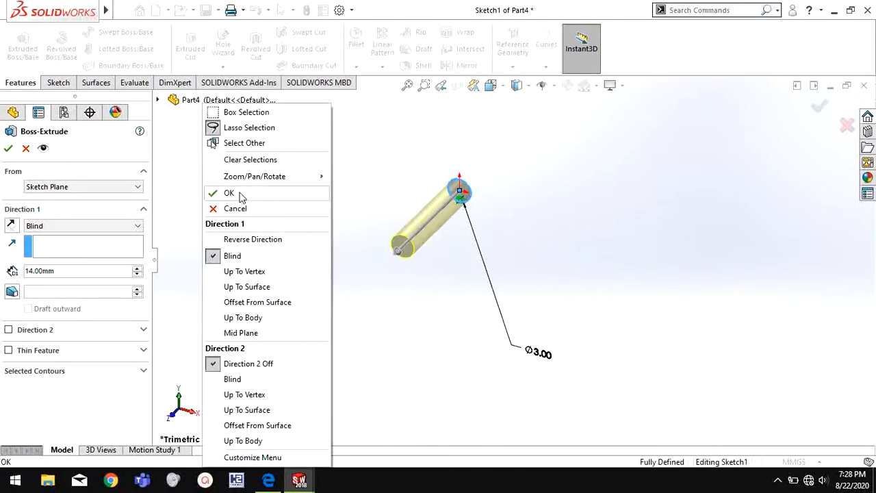
pyautogui.click(233, 194)
# Start a new sketch on the shaft's front end face and bring up the view orientation selector
pyautogui.rightClick(414, 246)
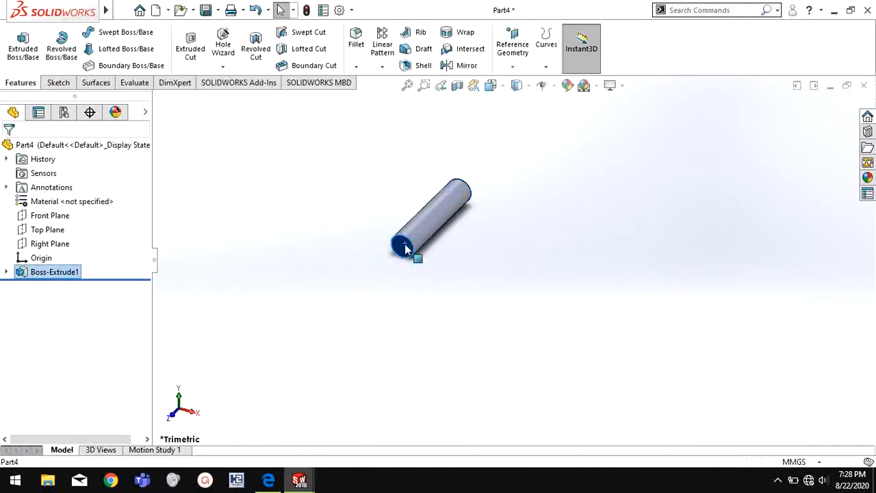
pyautogui.click(436, 184)
pyautogui.press('space')
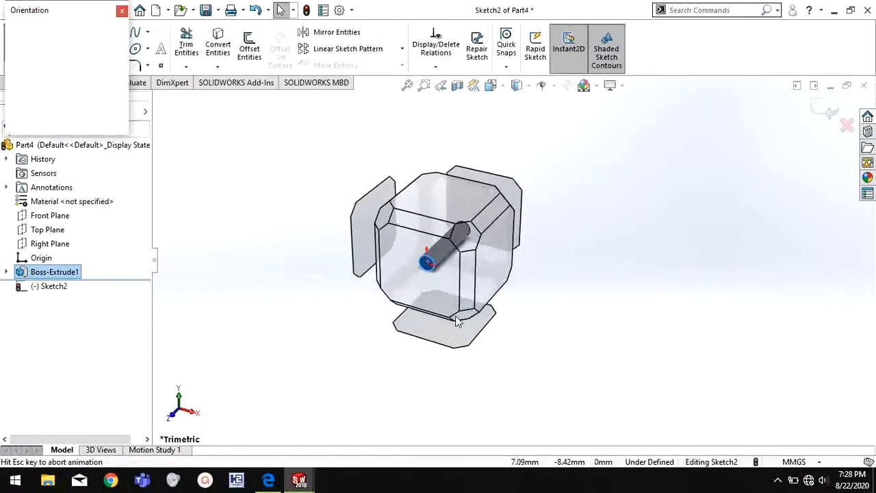
# Check the crank arm's width and height on sheet 4 of the component drawing PDF and return to the SOLIDWORKS part
pyautogui.click(267, 481)
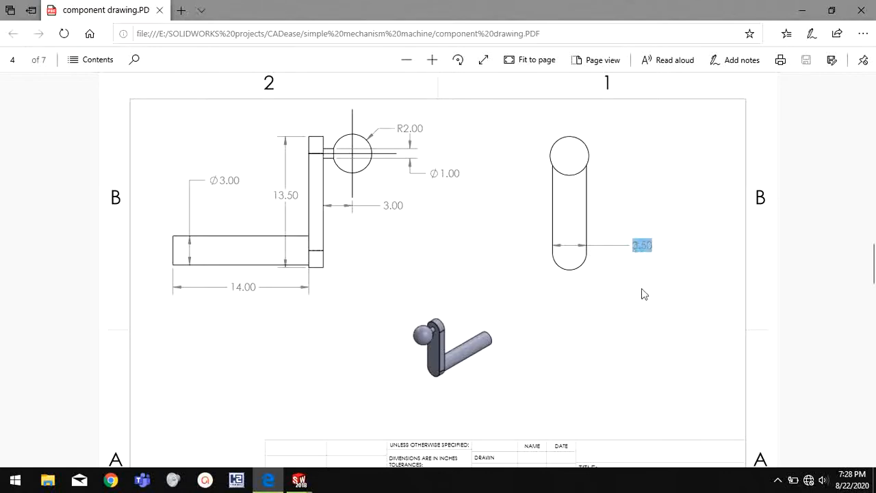
pyautogui.click(363, 260)
pyautogui.doubleClick(300, 197)
pyautogui.click(420, 381)
pyautogui.moveTo(307, 482)
pyautogui.click(425, 431)
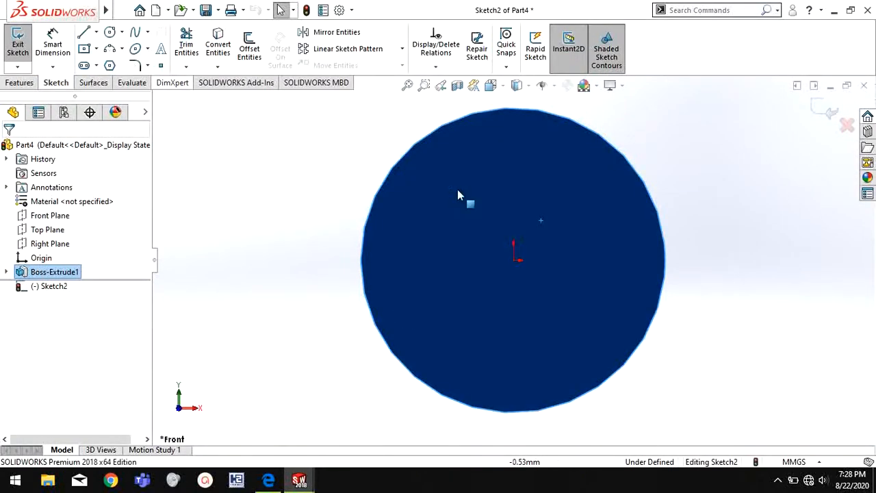
# Sketch a vertical straight slot upward from the origin, with 13.5 mm between its arc centers and a 3.5 mm width
pyautogui.scroll(3, 548, 229)
pyautogui.scroll(-1, 547, 231)
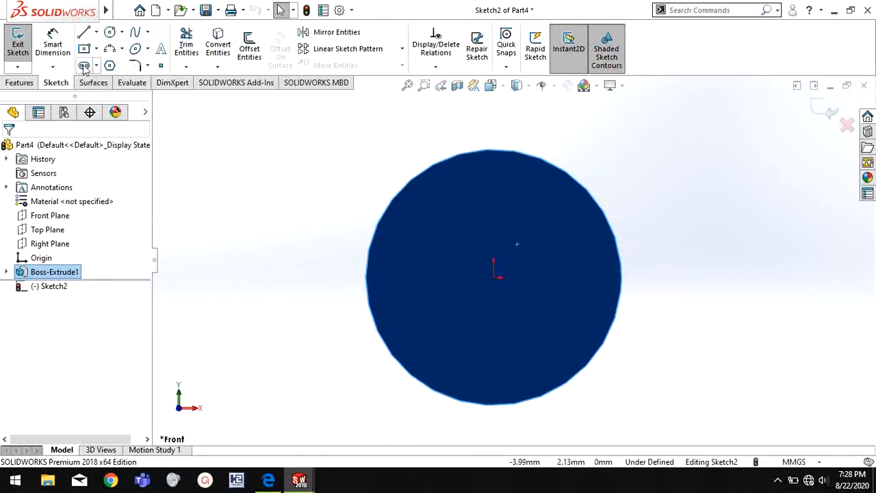
pyautogui.scroll(2, 568, 260)
pyautogui.click(497, 273)
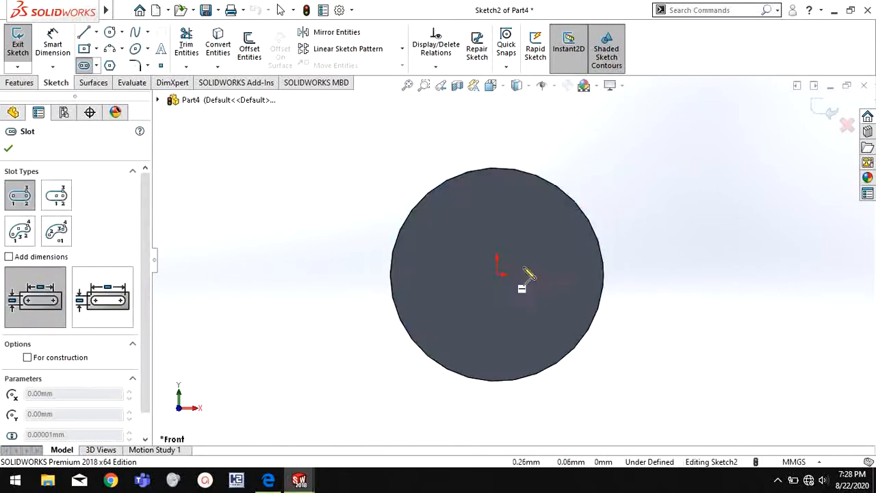
pyautogui.scroll(2, 521, 233)
pyautogui.scroll(2, 503, 155)
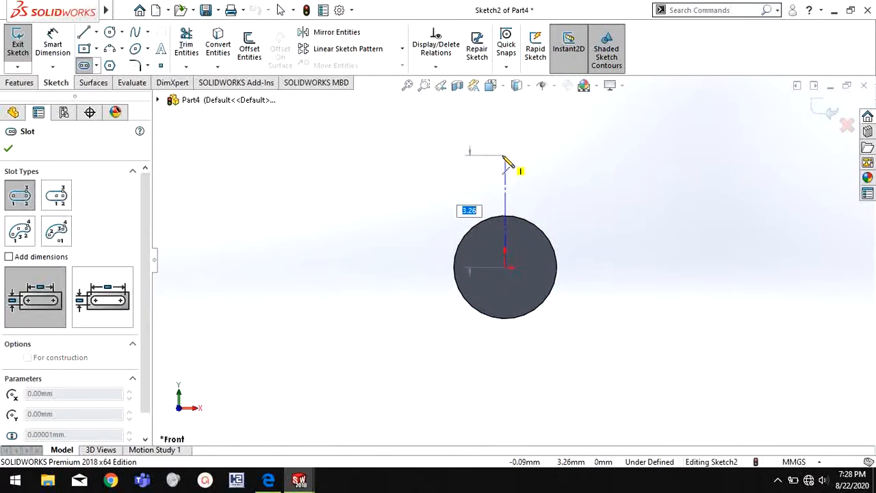
pyautogui.write('13.5')
pyautogui.press('Return')
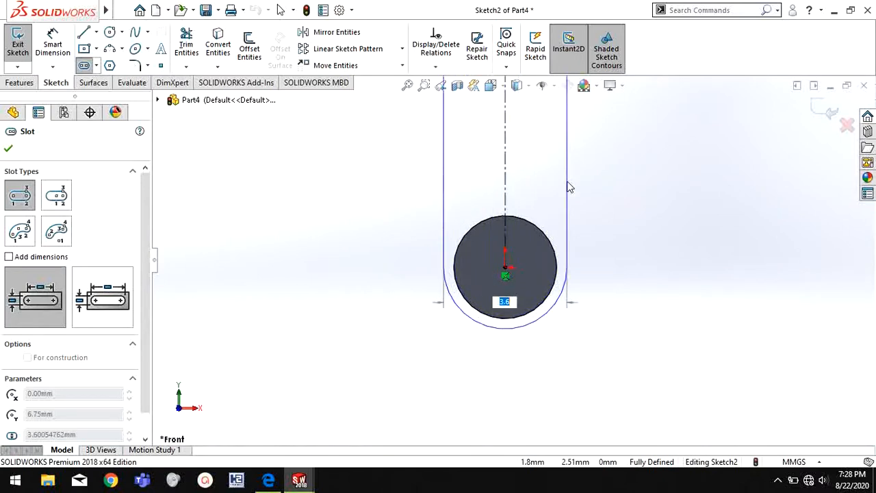
pyautogui.write('3.5')
pyautogui.press('Return')
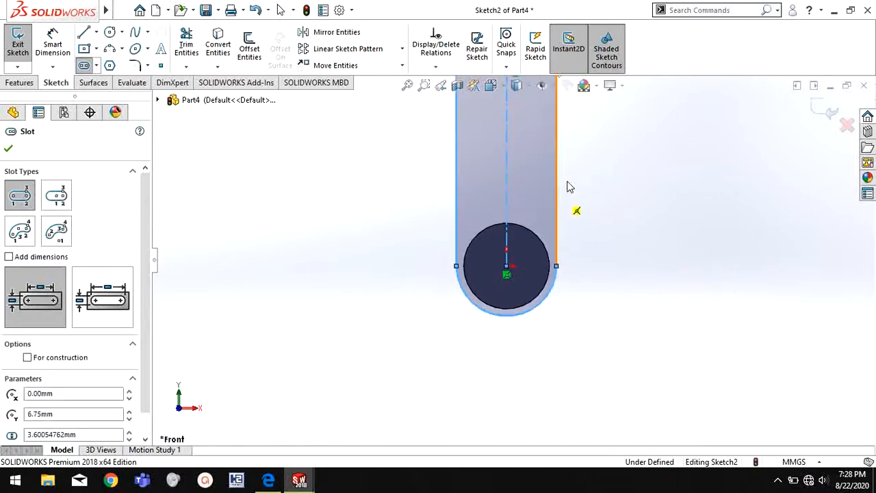
pyautogui.rightClick(575, 189)
pyautogui.click(581, 191)
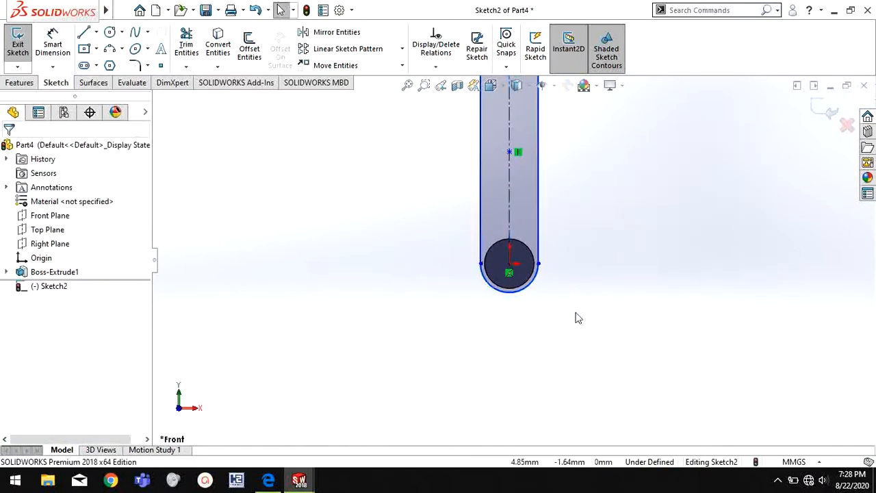
# Recheck how the arm's height is dimensioned on sheet 4 of the PDF and return to the slot sketch in SOLIDWORKS
pyautogui.click(270, 479)
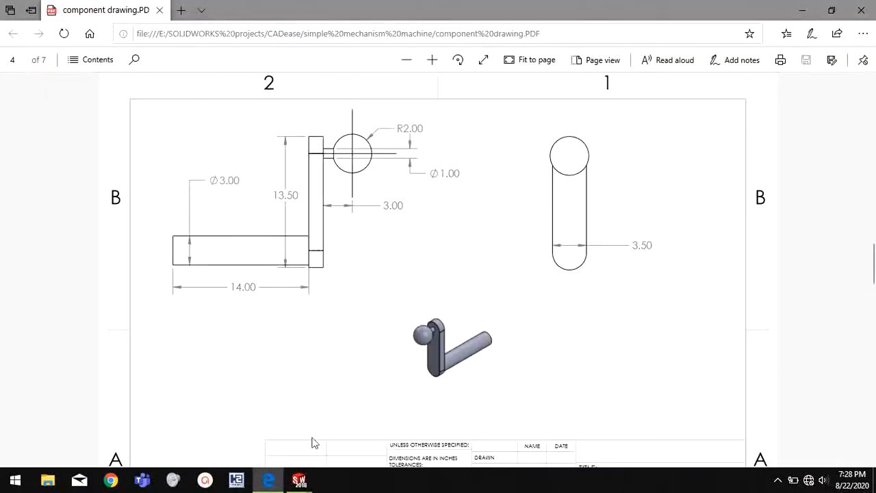
pyautogui.moveTo(299, 482)
pyautogui.click(506, 422)
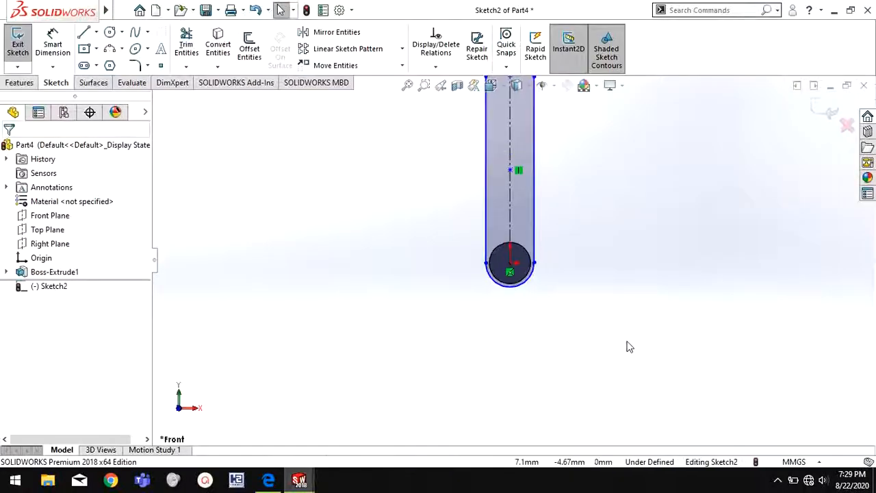
# Add a Smart Dimension for the slot's width between its two straight sides
pyautogui.scroll(1, 554, 213)
pyautogui.scroll(-1, 553, 214)
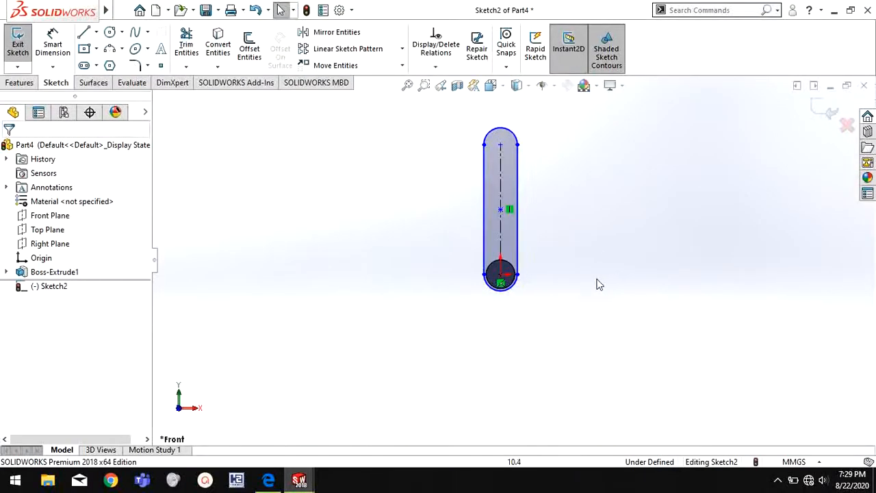
pyautogui.moveTo(655, 334); pyautogui.dragTo(639, 29, button='right')
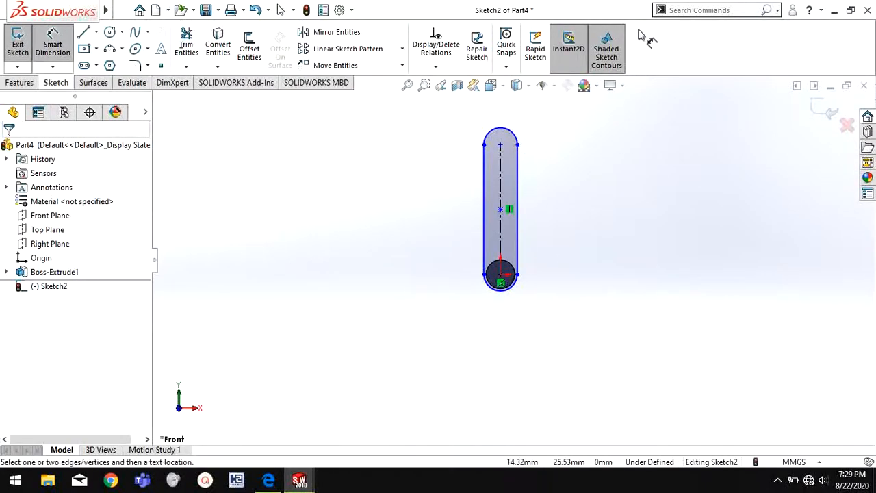
pyautogui.click(485, 217)
pyautogui.click(518, 230)
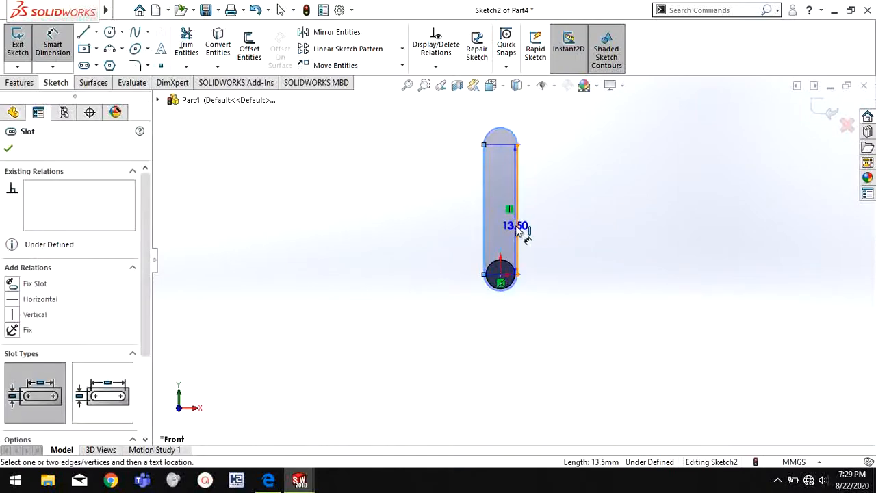
pyautogui.click(577, 259)
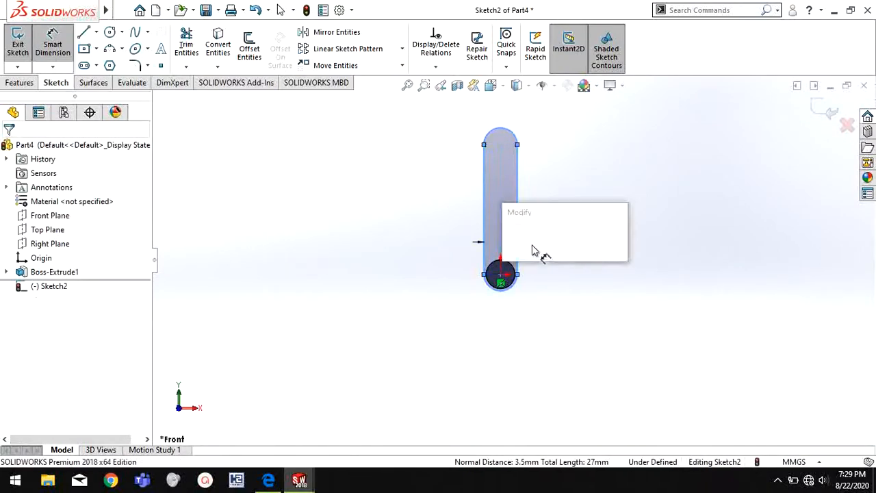
pyautogui.press('Return')
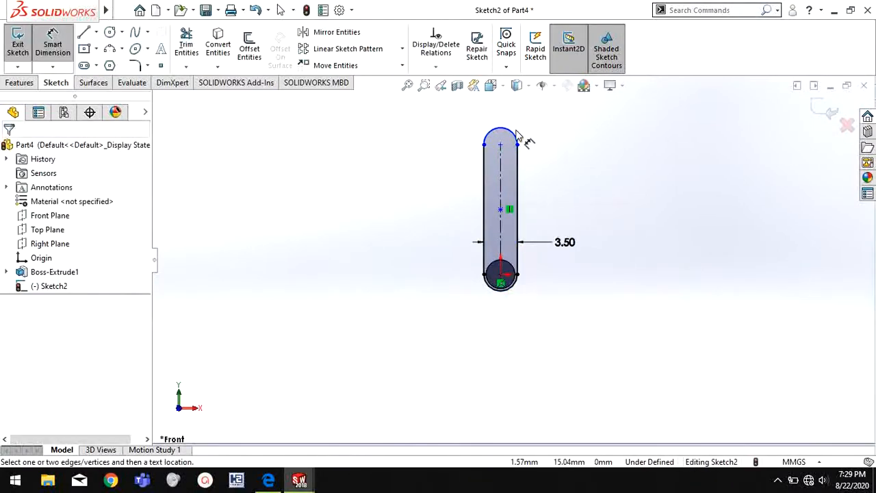
# Dimension the slot's overall height between the outer edges of its two end arcs and set it to 13.5 mm
pyautogui.click(509, 129)
pyautogui.click(508, 289)
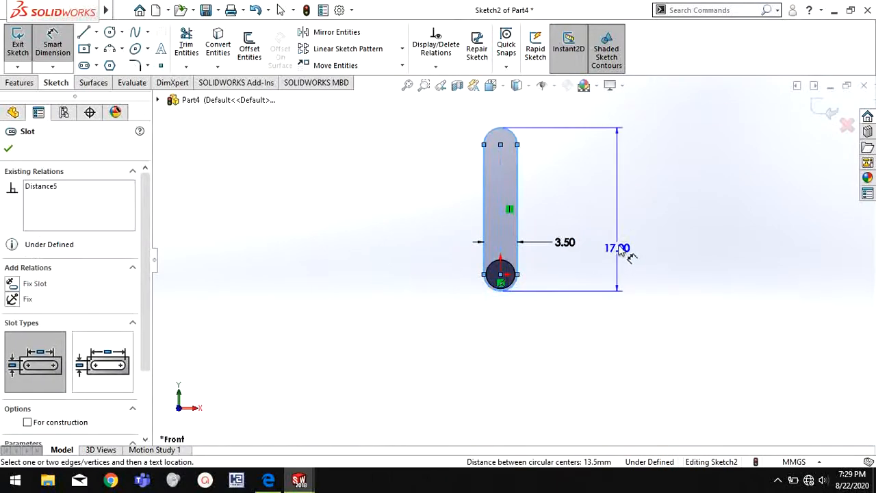
pyautogui.click(634, 239)
pyautogui.write('13.5')
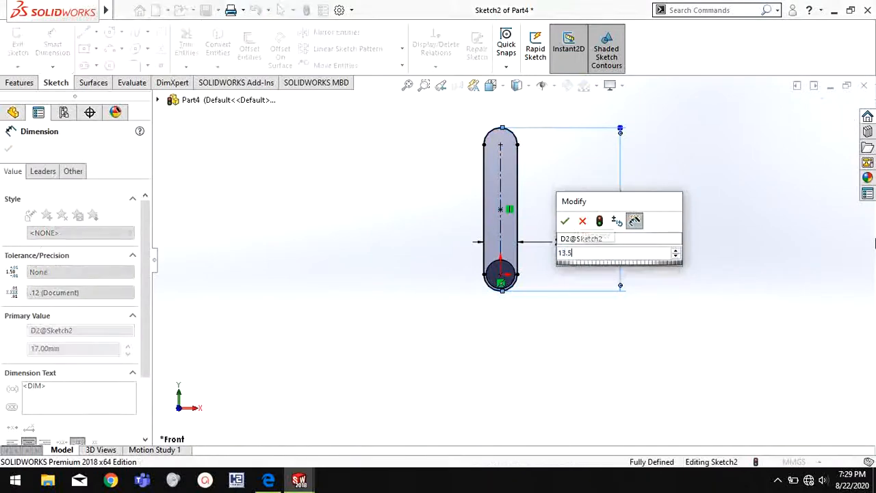
pyautogui.press('Return')
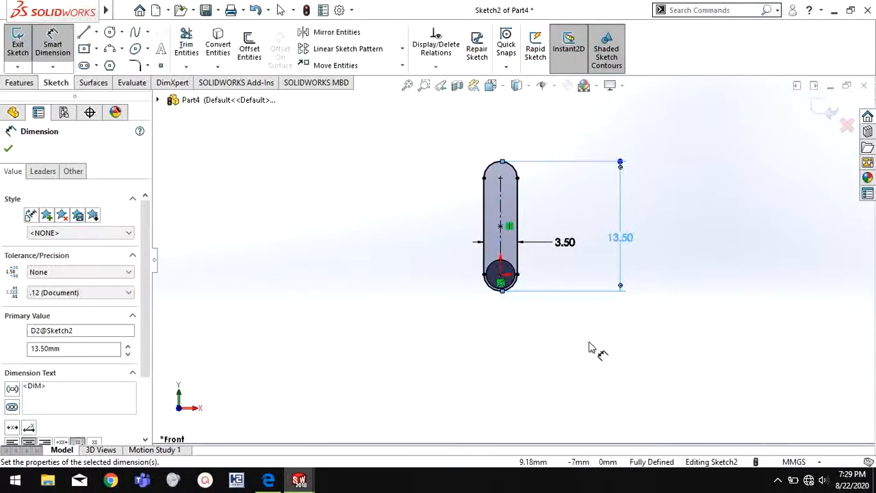
# Finish dimensioning the slot and check sheet 4 of the component drawing PDF for the arm's thickness, returning to the SOLIDWORKS part
pyautogui.rightClick(593, 347)
pyautogui.click(632, 385)
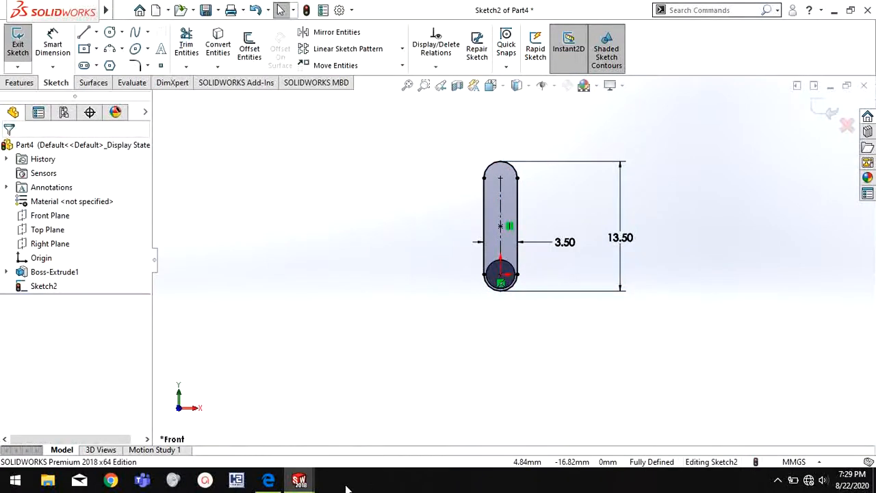
pyautogui.scroll(-3, 508, 163)
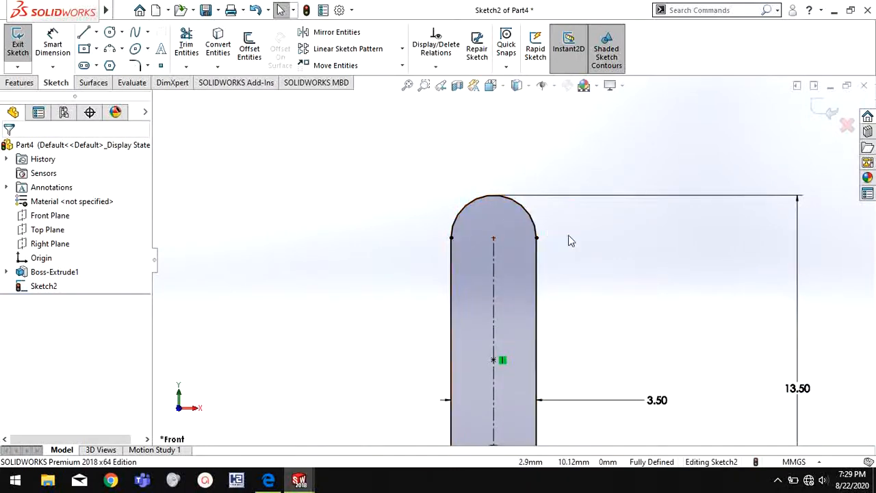
pyautogui.scroll(3, 603, 384)
pyautogui.scroll(-1, 507, 397)
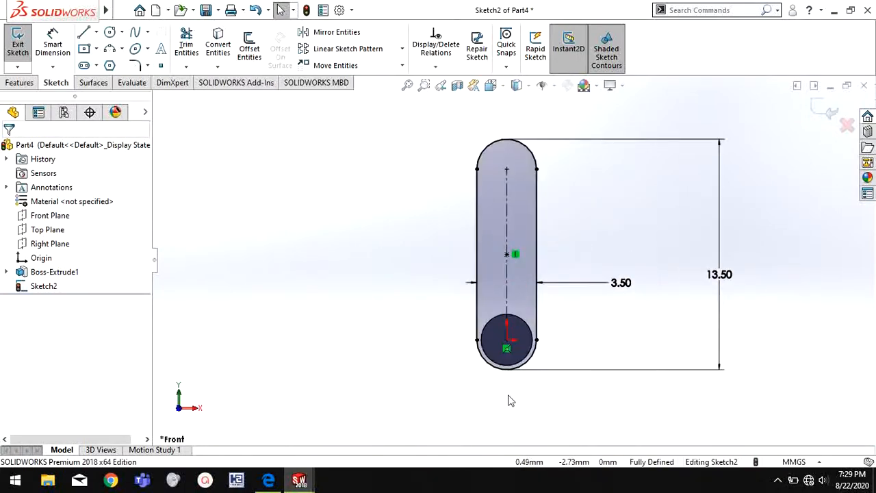
pyautogui.click(278, 482)
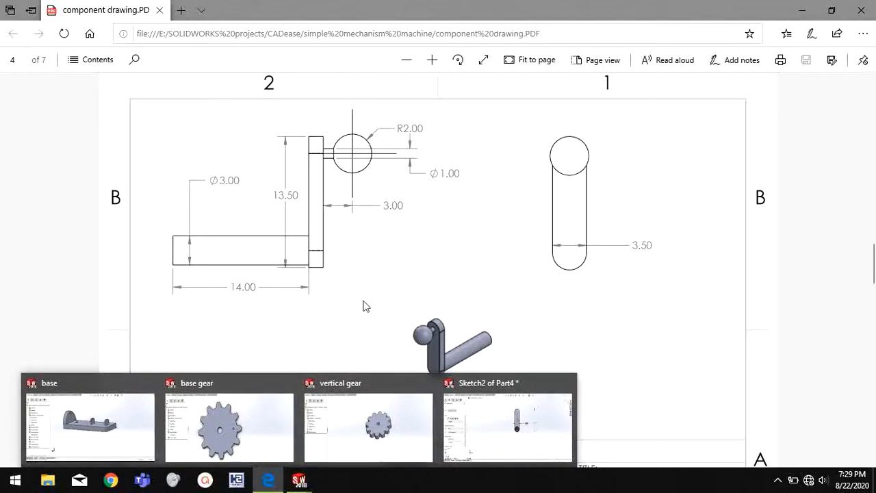
pyautogui.scroll(-1, 344, 171)
pyautogui.scroll(1, 344, 171)
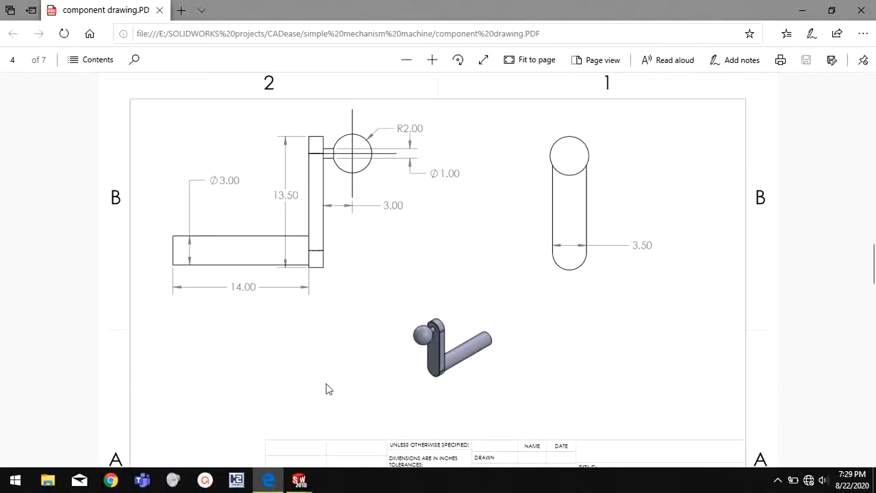
pyautogui.moveTo(300, 480)
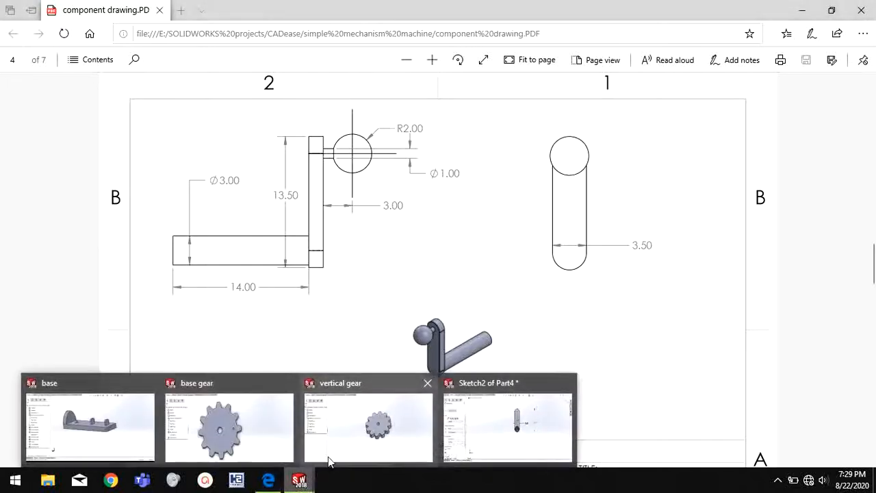
pyautogui.click(460, 423)
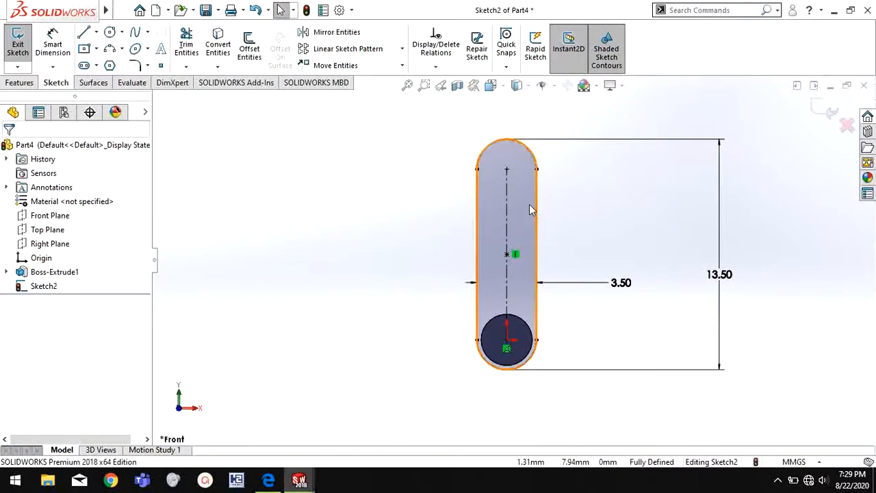
pyautogui.click(267, 479)
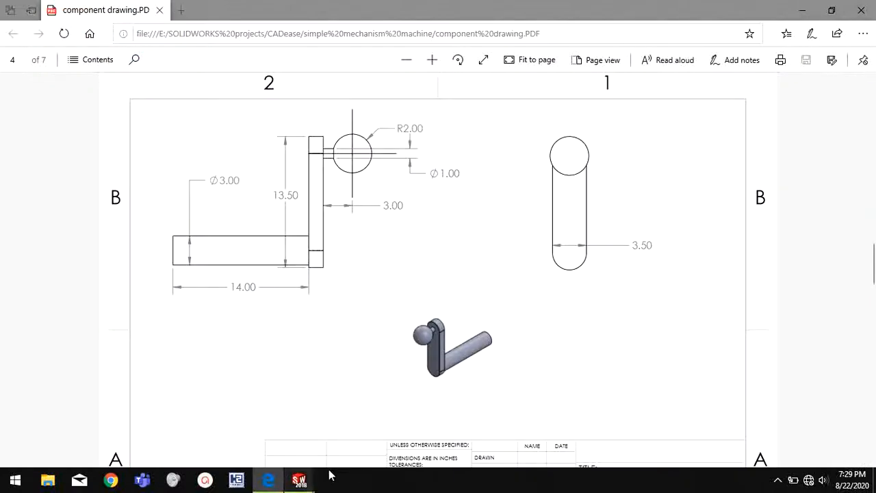
pyautogui.moveTo(299, 479)
pyautogui.click(462, 424)
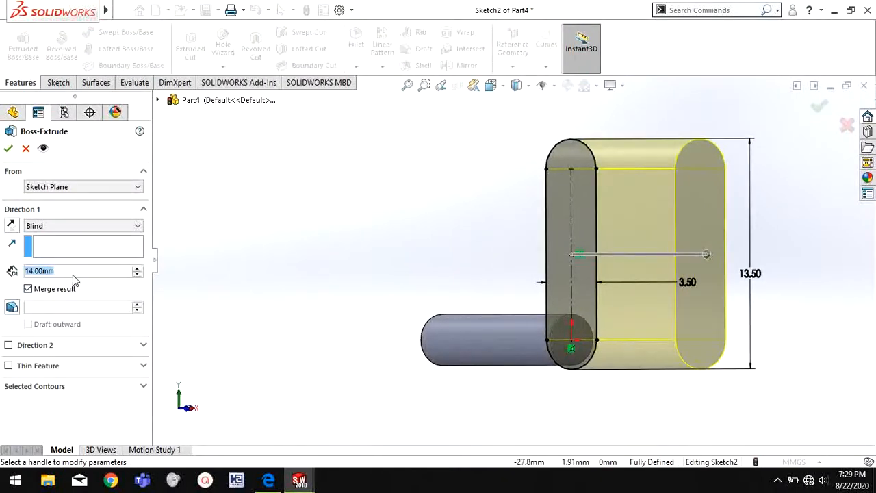
# Extrude the slot profile 2 mm blind from the shaft's end to form the crank arm
pyautogui.write('2')
pyautogui.moveTo(690, 401)
pyautogui.mouseDown(button='middle')
pyautogui.moveTo(726, 390)
pyautogui.moveTo(744, 442)
pyautogui.mouseUp(button='middle')
pyautogui.click(268, 480)
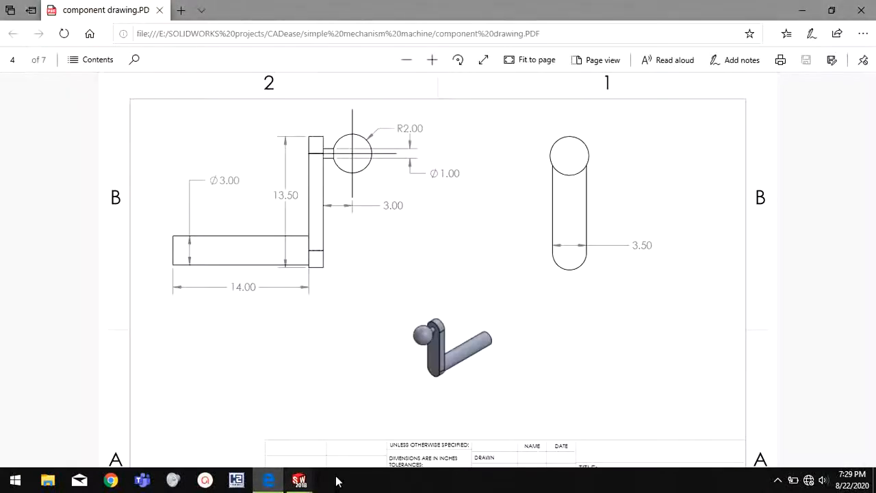
pyautogui.moveTo(301, 482)
pyautogui.click(519, 409)
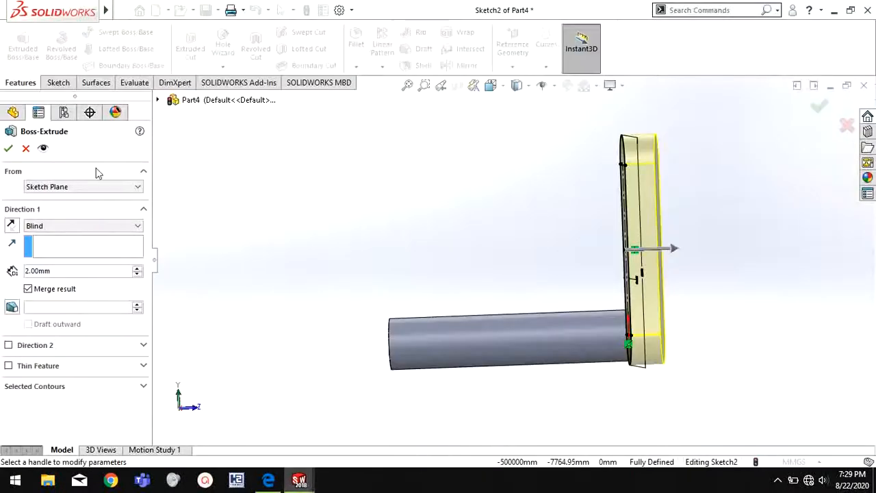
pyautogui.click(12, 150)
pyautogui.click(741, 259)
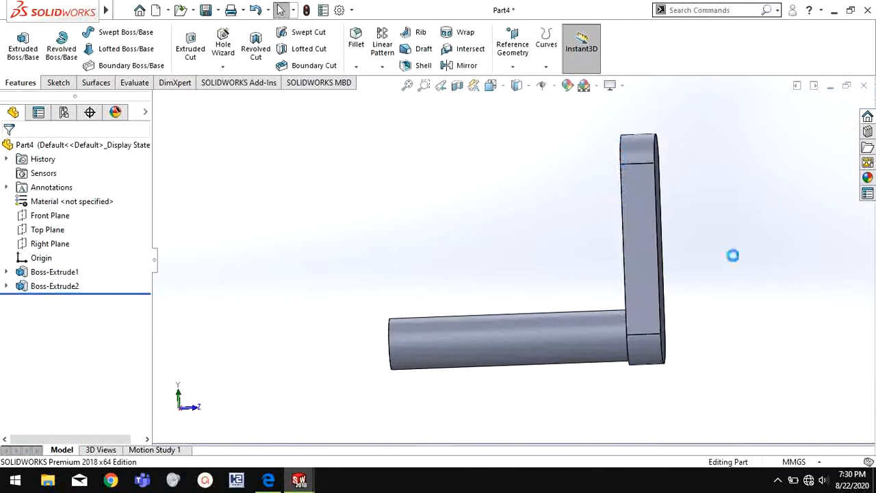
# Sketch a 1 mm diameter circle on the arm's outer face, centered on the arc center at the end away from the shaft
pyautogui.moveTo(733, 254); pyautogui.dragTo(607, 215, button='middle')
pyautogui.click(567, 167)
pyautogui.rightClick(567, 167)
pyautogui.click(577, 149)
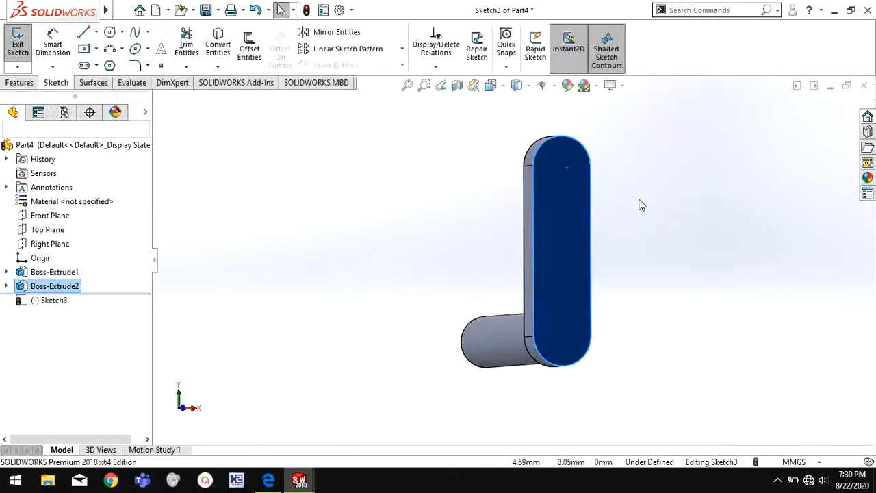
pyautogui.click(109, 33)
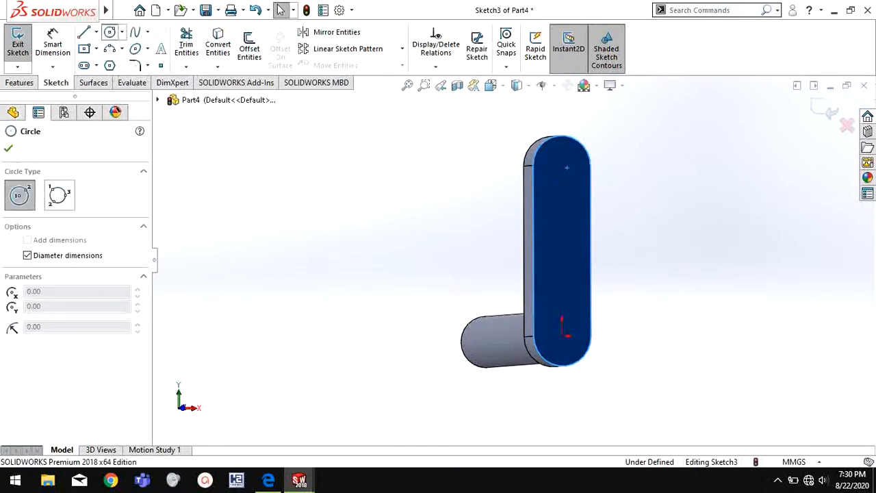
pyautogui.scroll(-6, 555, 263)
pyautogui.scroll(6, 603, 157)
pyautogui.scroll(-4, 595, 161)
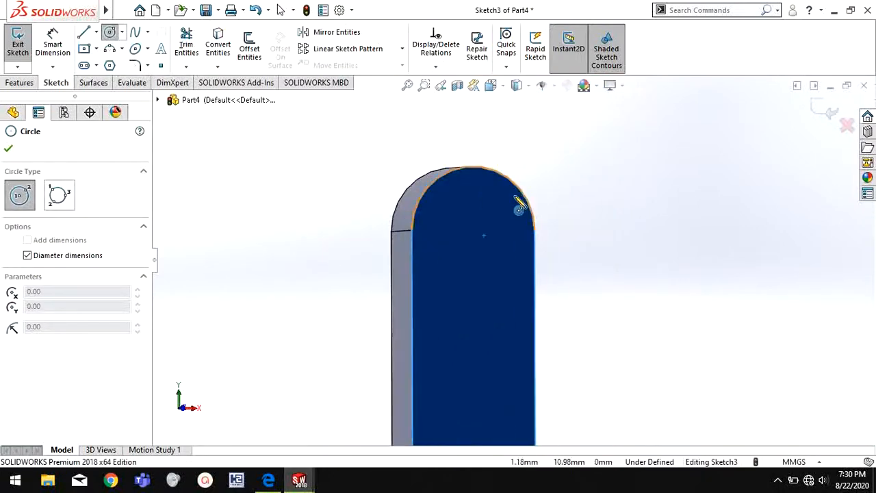
pyautogui.click(474, 231)
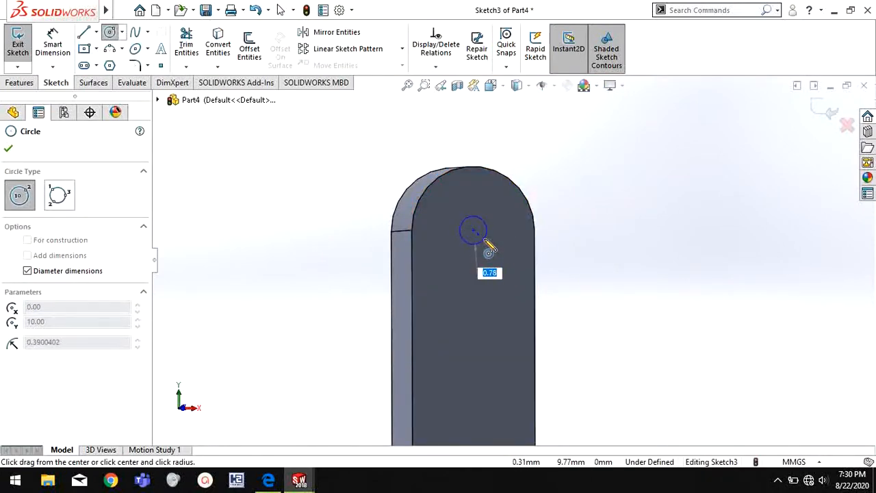
pyautogui.write('1')
pyautogui.press('Return')
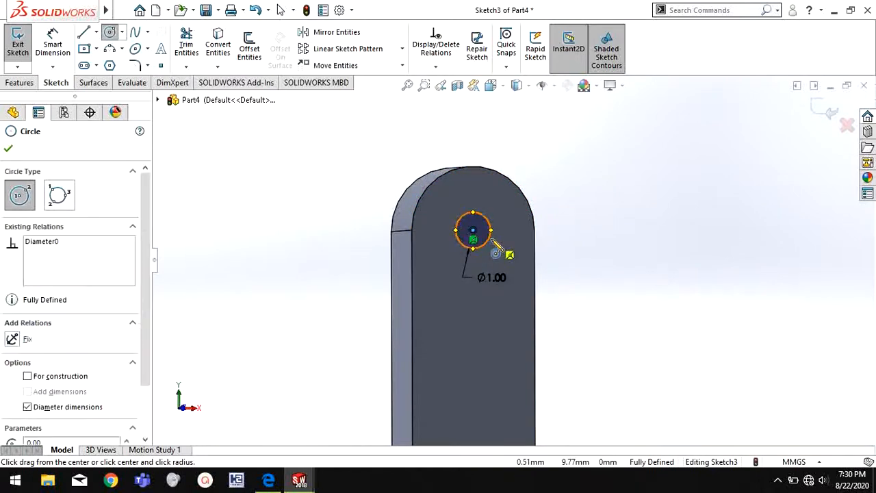
pyautogui.rightClick(663, 208)
pyautogui.click(685, 207)
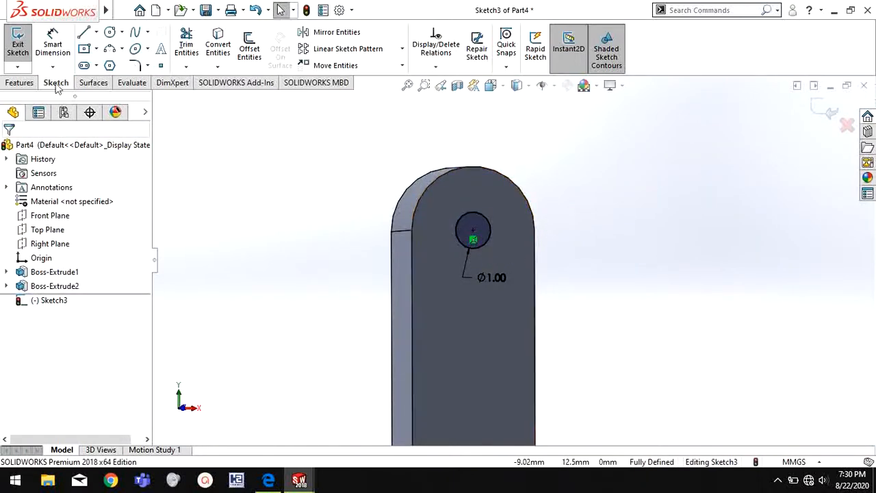
# Extrude the 1 mm circle 2 mm blind outward from the arm as the ball's pin, checking sheet 4 of the PDF
pyautogui.click(33, 83)
pyautogui.click(23, 47)
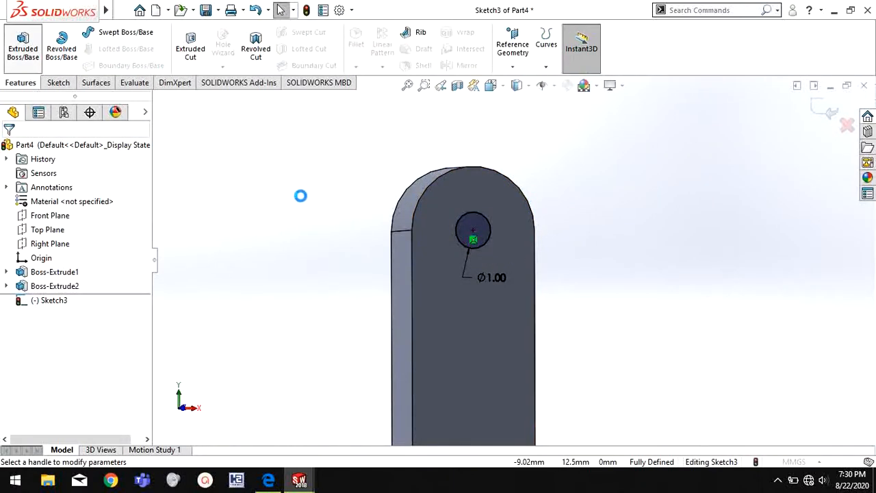
pyautogui.click(274, 482)
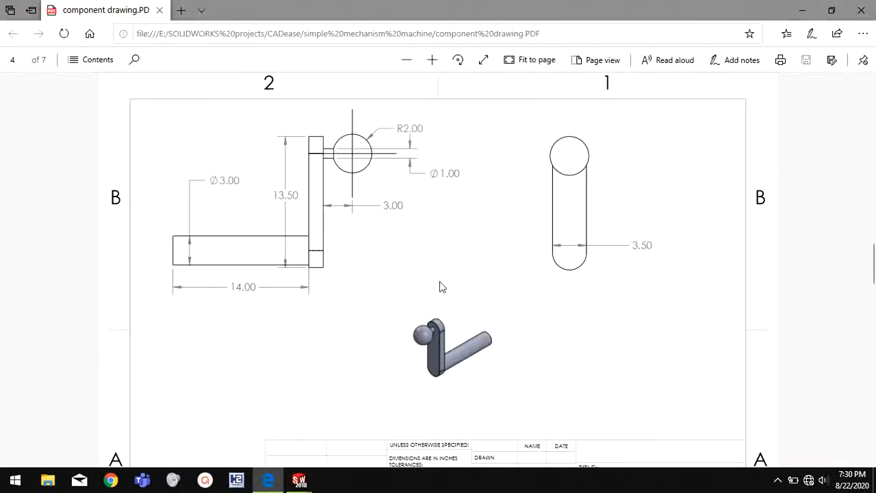
pyautogui.moveTo(302, 483)
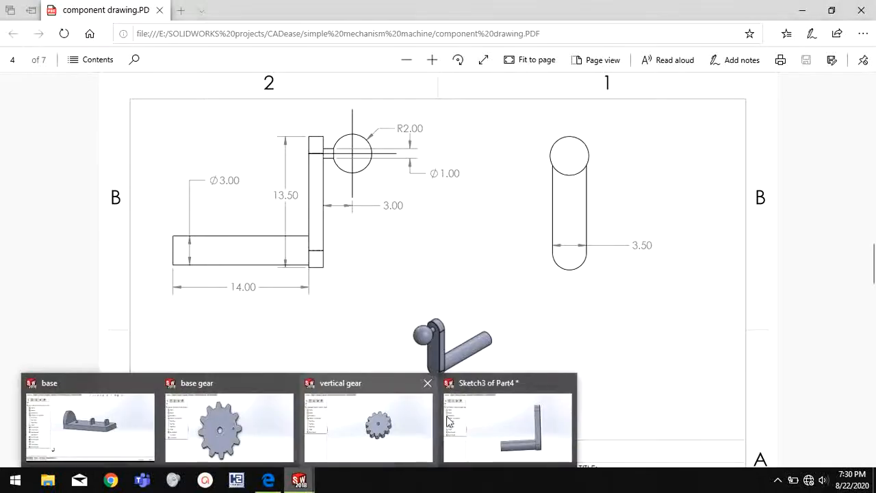
pyautogui.click(468, 428)
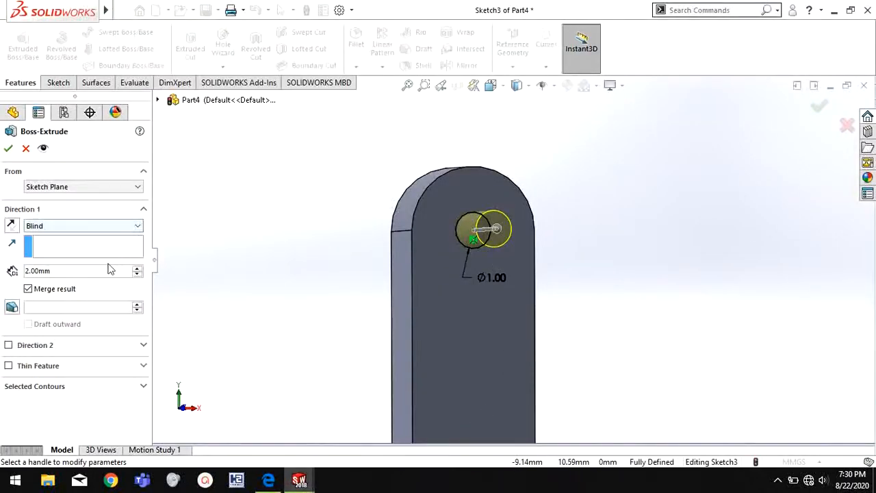
pyautogui.press('Return')
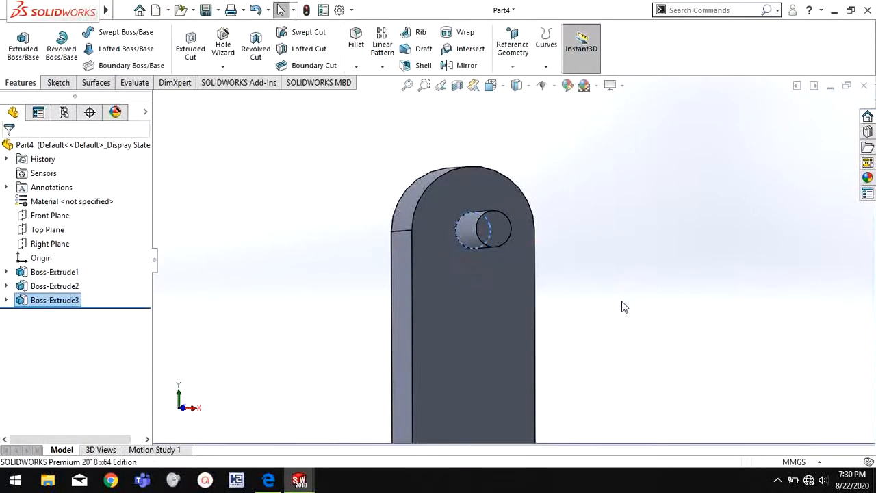
# Open a new sketch on the Right Plane, viewed around the small pin
pyautogui.moveTo(612, 317); pyautogui.dragTo(486, 346, button='middle')
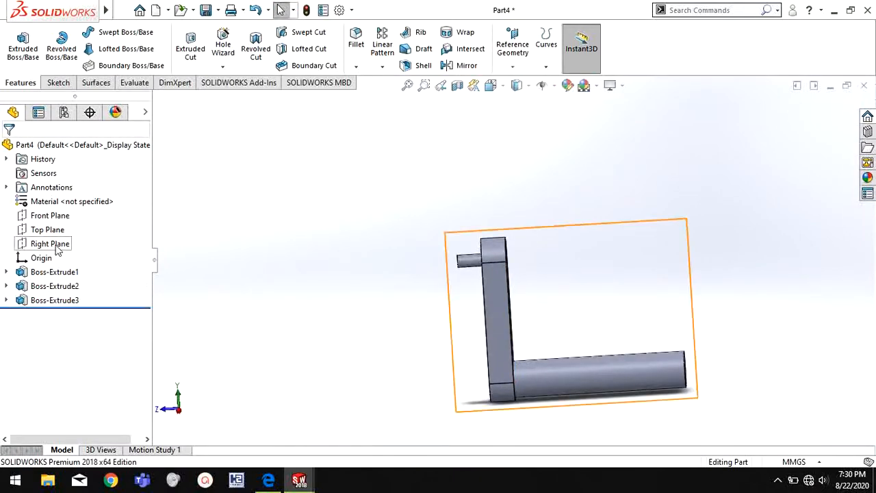
pyautogui.moveTo(233, 246); pyautogui.dragTo(231, 387, button='middle')
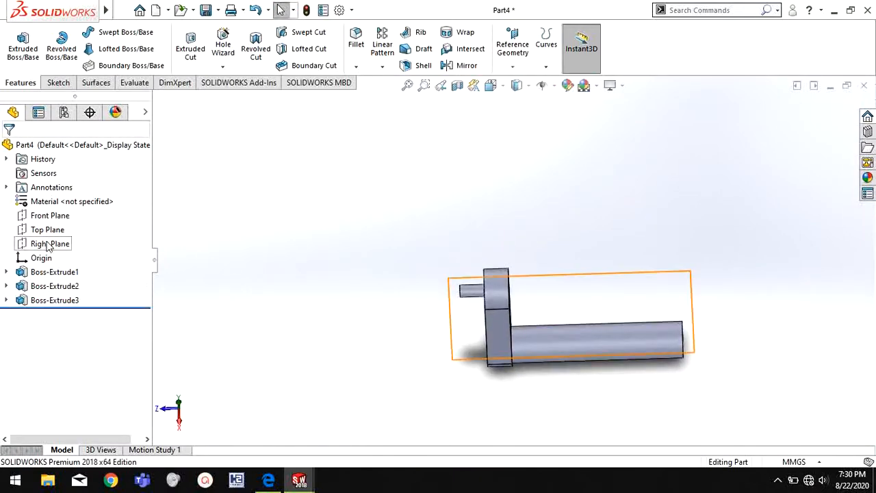
pyautogui.rightClick(48, 246)
pyautogui.click(58, 224)
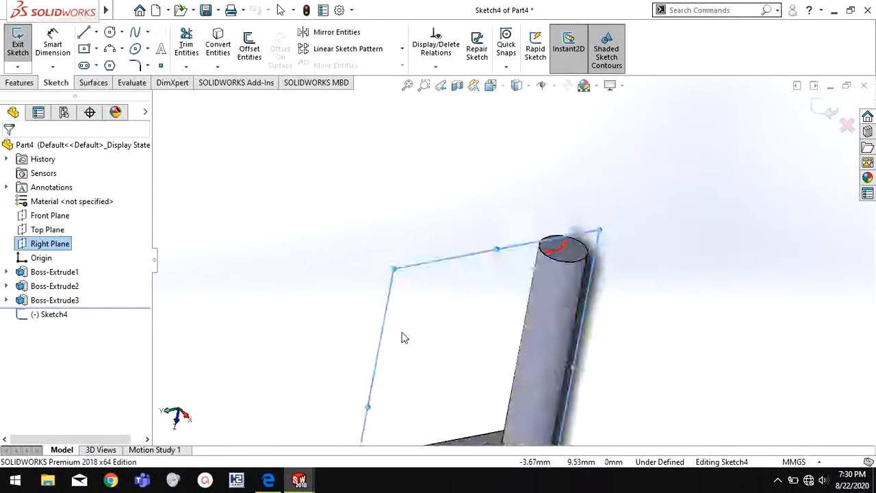
pyautogui.scroll(-3, 751, 352)
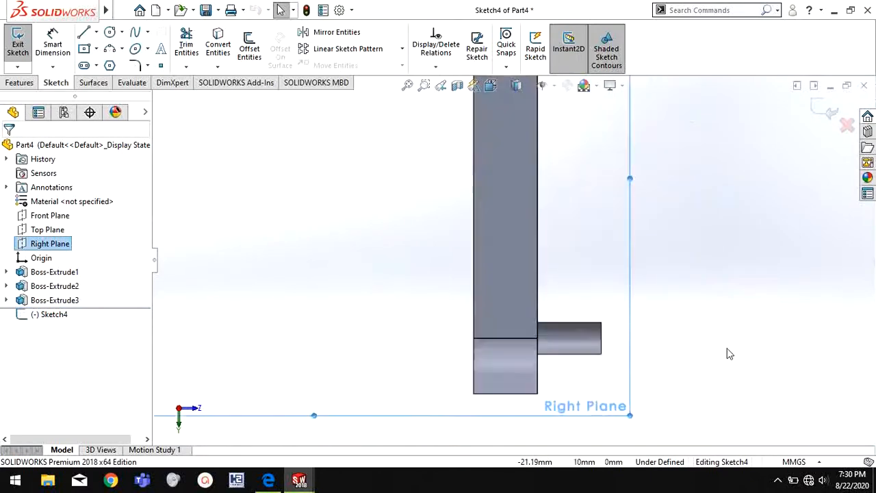
# Sketch a closed half-circle beyond the pin's free end, with a vertical diameter line and an arc radius of about 0.69 mm
pyautogui.click(85, 33)
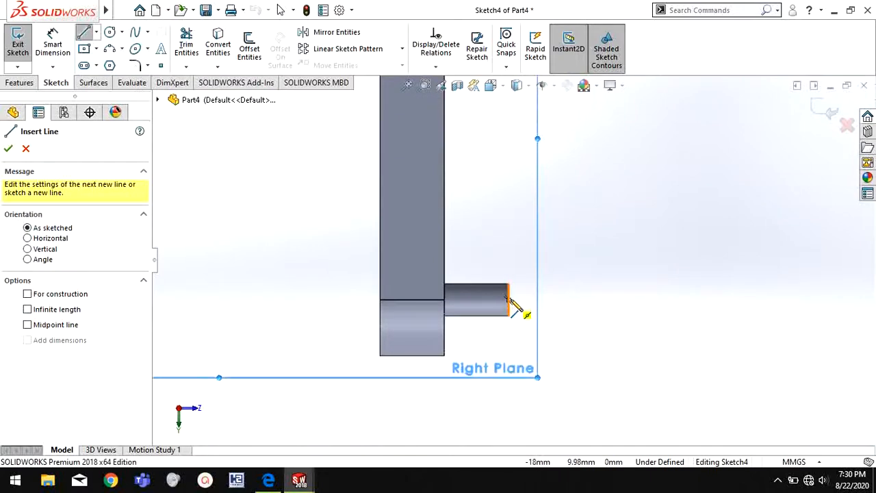
pyautogui.scroll(-2, 512, 310)
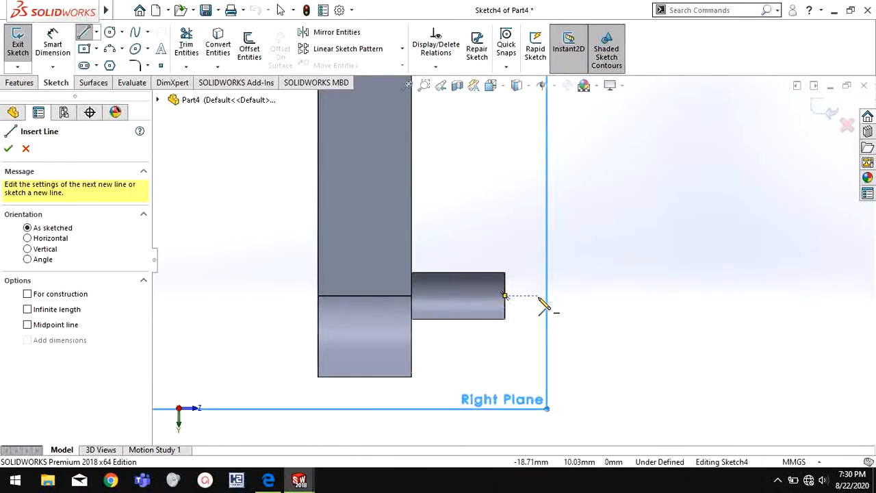
pyautogui.click(505, 297)
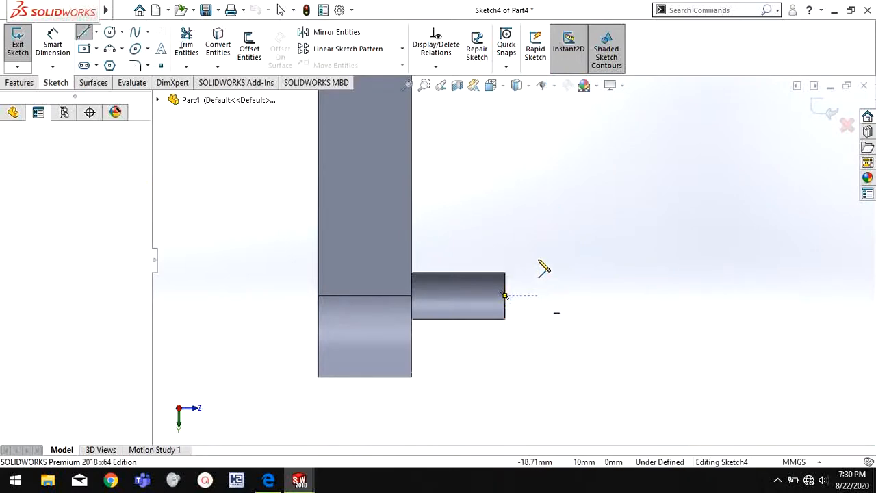
pyautogui.click(539, 233)
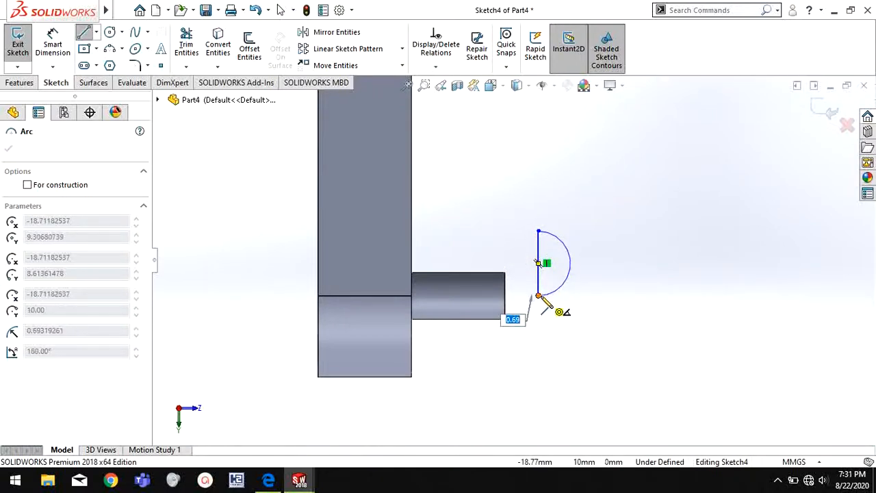
pyautogui.click(539, 297)
pyautogui.rightClick(616, 301)
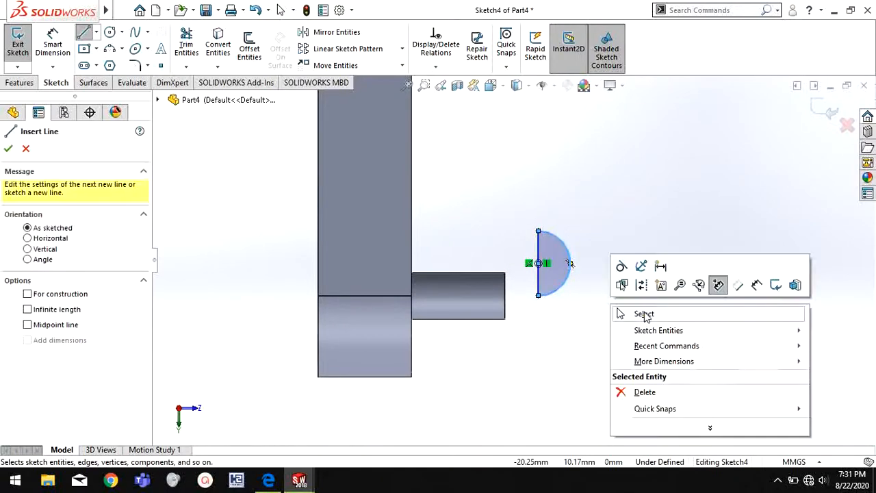
pyautogui.click(637, 314)
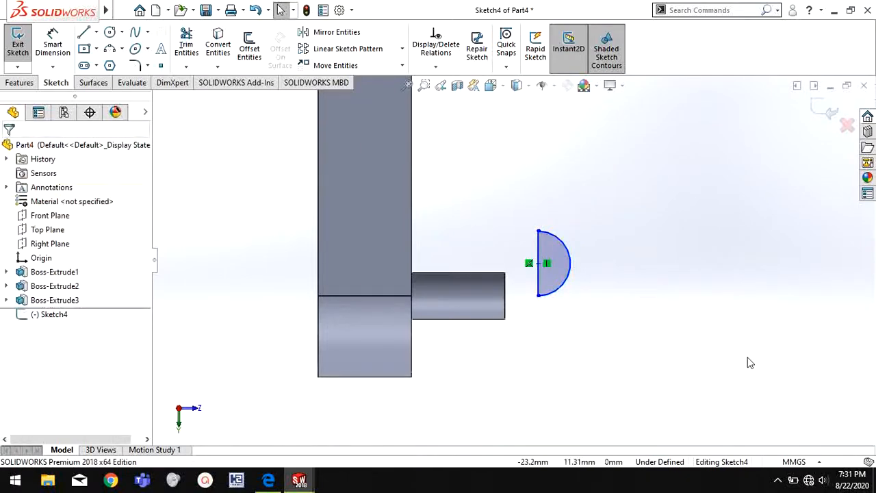
# Dimension the half-circle's vertical diameter line at 4 mm and place the dimension beyond the arc, clear of the pin
pyautogui.click(267, 480)
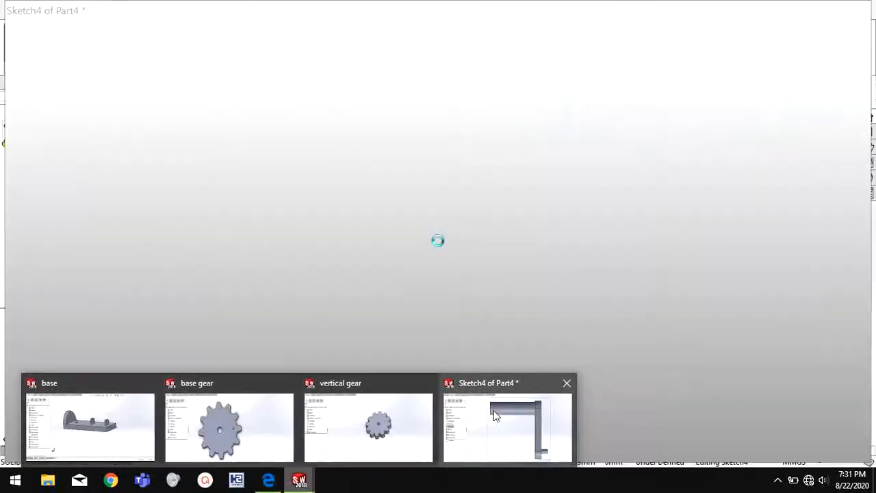
pyautogui.click(496, 415)
pyautogui.moveTo(675, 243); pyautogui.dragTo(677, 102, button='right')
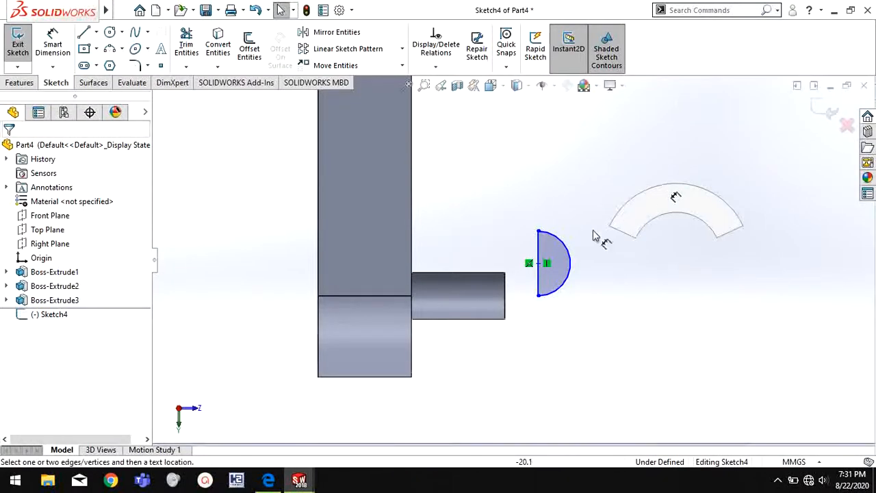
pyautogui.click(539, 249)
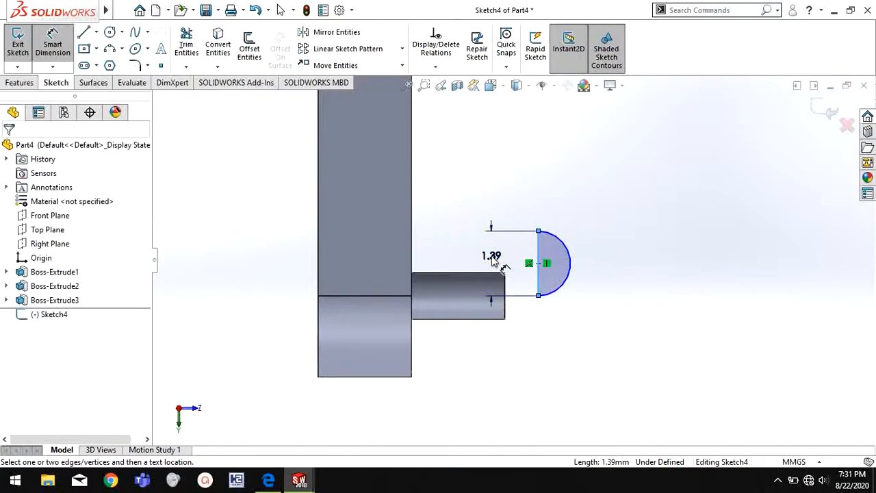
pyautogui.click(493, 261)
pyautogui.press('Return')
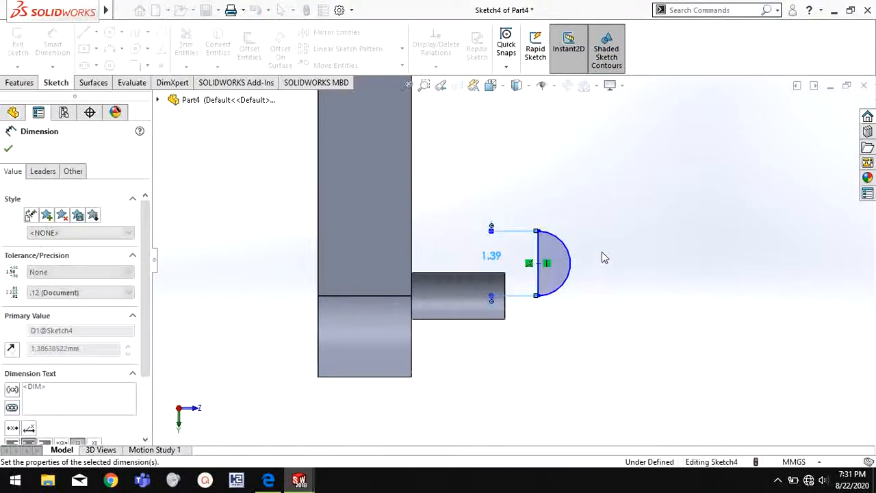
pyautogui.rightClick(649, 205)
pyautogui.click(675, 293)
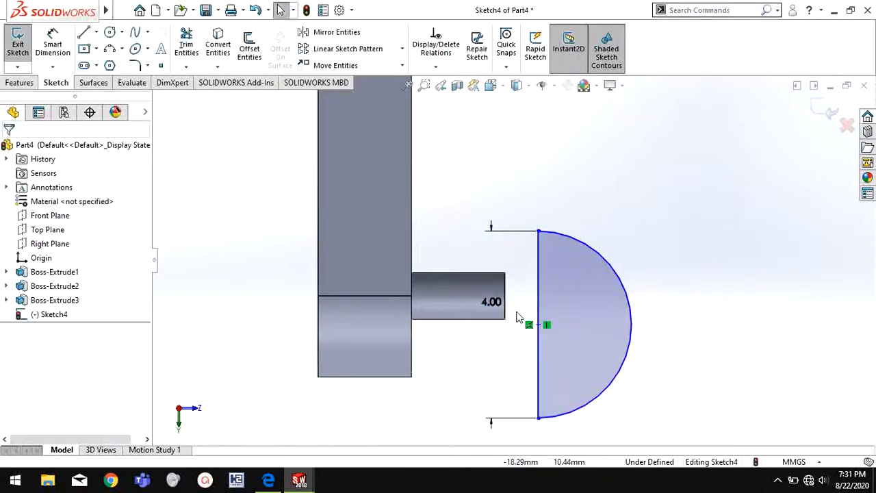
pyautogui.moveTo(493, 311); pyautogui.dragTo(781, 299)
pyautogui.click(572, 177)
# Inspect the pin's end face and check sheet 4 of the component drawing PDF for the ball's distance from the arm
pyautogui.scroll(-3, 541, 293)
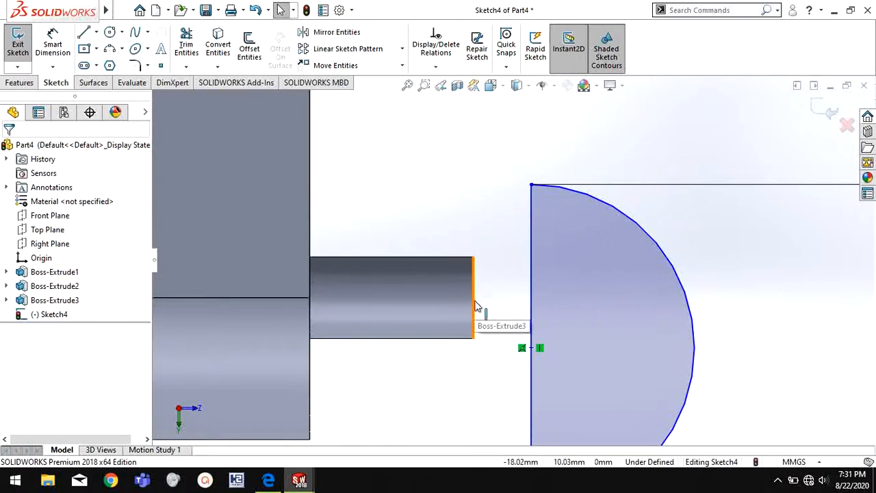
pyautogui.moveTo(480, 305)
pyautogui.mouseDown(button='middle')
pyautogui.moveTo(512, 312)
pyautogui.moveTo(466, 306)
pyautogui.mouseUp(button='middle')
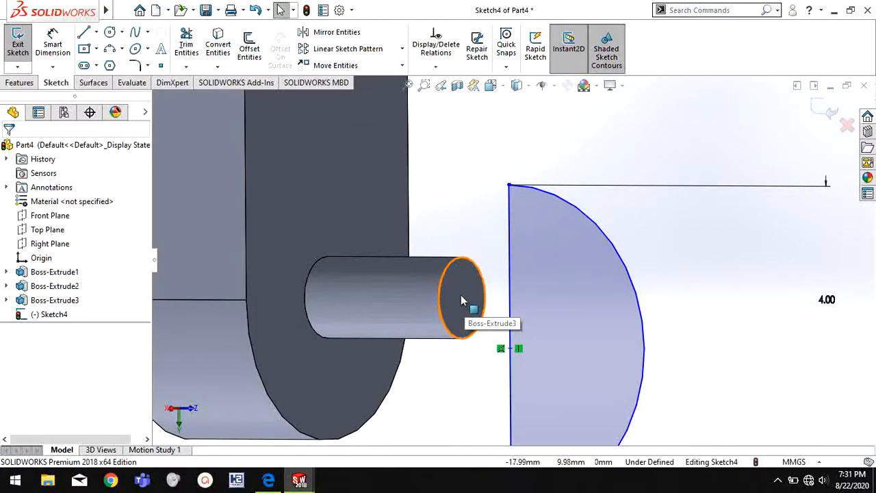
pyautogui.moveTo(461, 298)
pyautogui.mouseDown(button='middle')
pyautogui.moveTo(504, 308)
pyautogui.moveTo(496, 360)
pyautogui.mouseUp(button='middle')
pyautogui.click(268, 480)
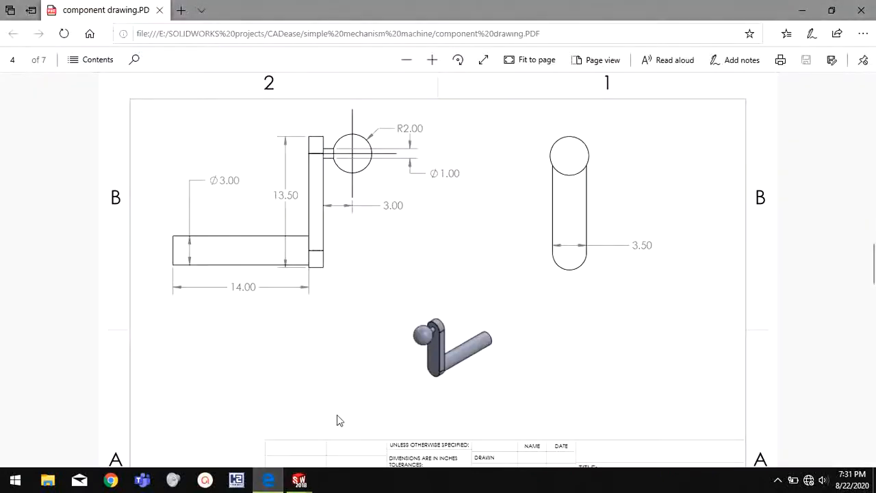
pyautogui.moveTo(302, 483)
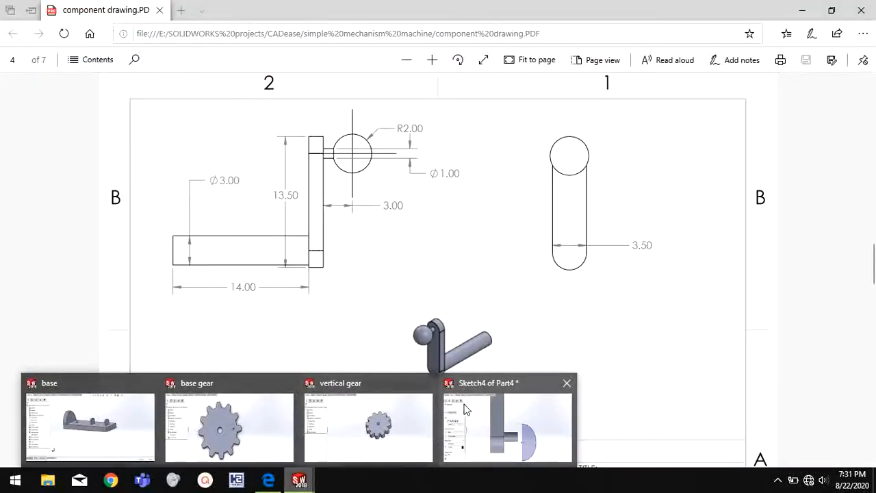
pyautogui.click(466, 407)
pyautogui.press('space')
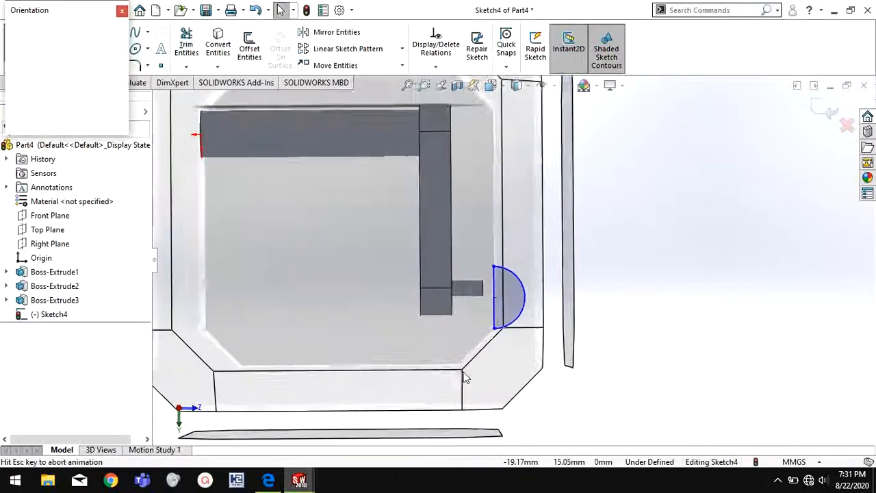
pyautogui.click(399, 348)
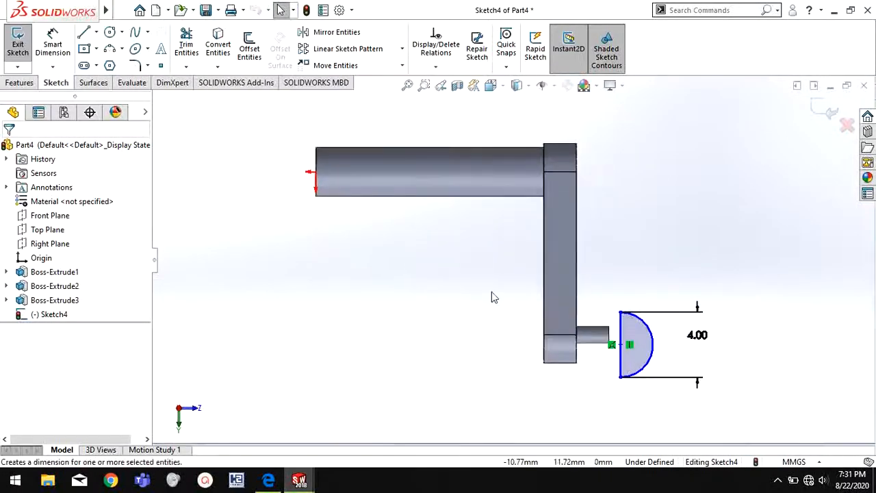
# Dimension the half-circle's vertical line 3 mm from the arm's outer face
pyautogui.click(53, 45)
pyautogui.scroll(-5, 650, 397)
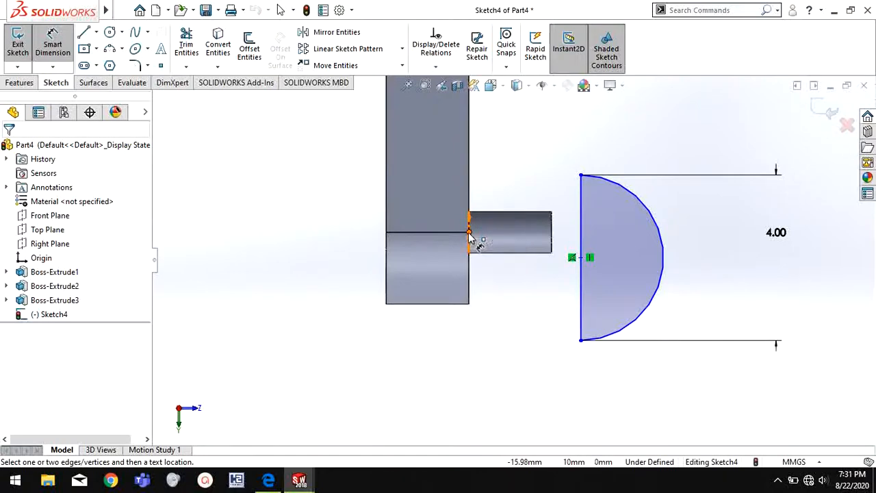
pyautogui.click(580, 277)
pyautogui.click(479, 352)
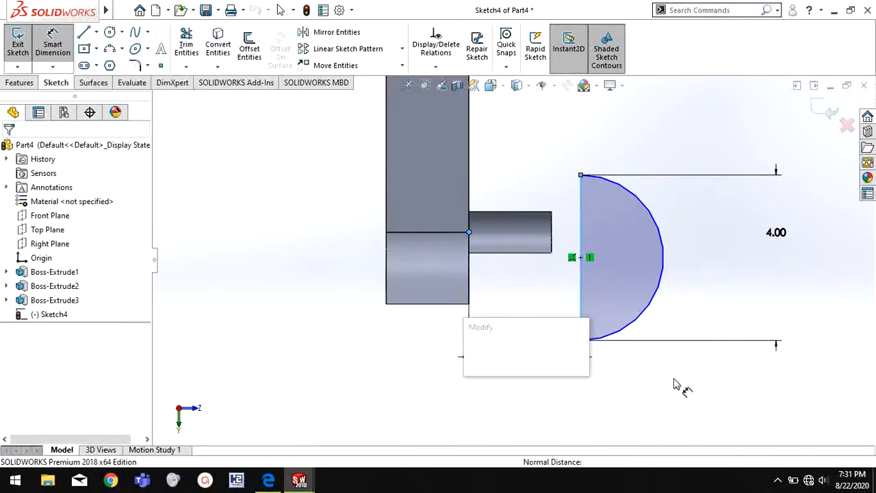
pyautogui.write('3')
pyautogui.press('Return')
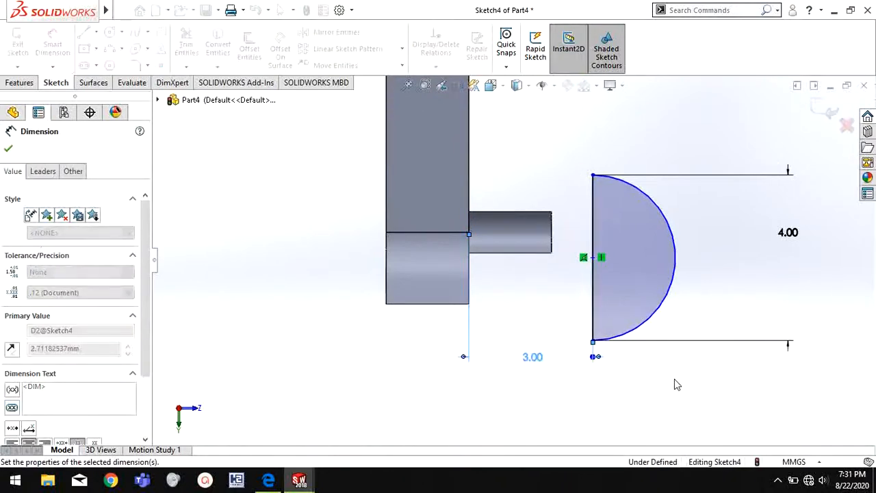
pyautogui.rightClick(281, 329)
pyautogui.click(305, 366)
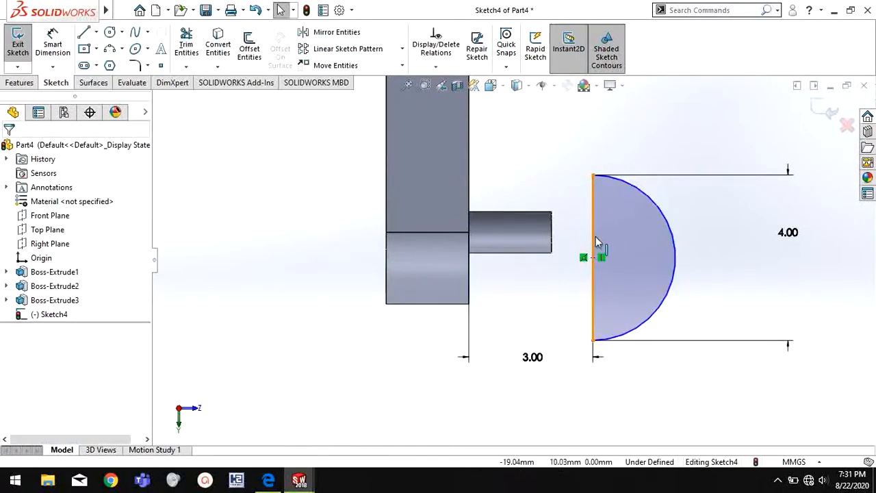
# Move the half-circle's center roughly level with the pin's axis and try to relate its center point to the arm's edge
pyautogui.moveTo(593, 255); pyautogui.dragTo(593, 233)
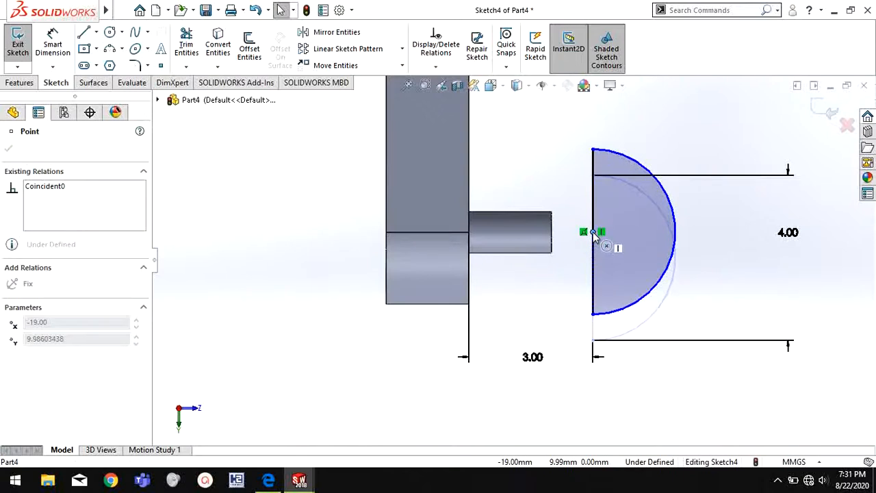
pyautogui.click(565, 264)
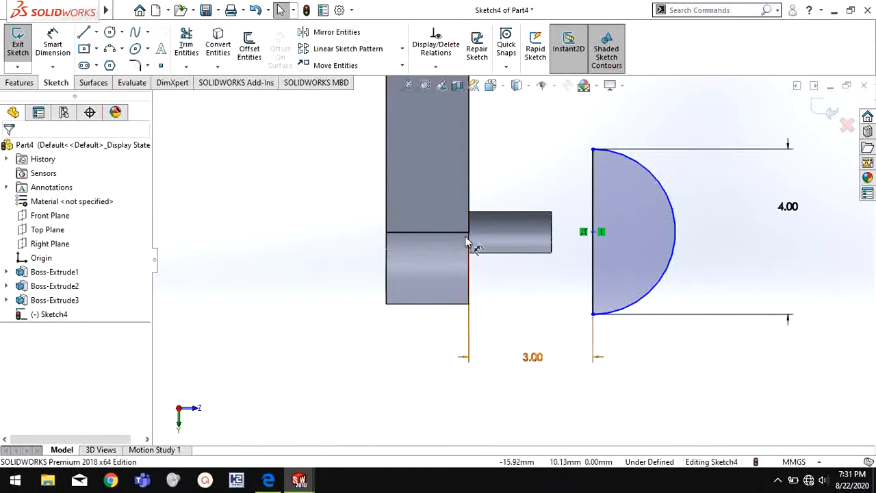
pyautogui.click(593, 232)
pyautogui.keyDown('ctrl'); pyautogui.click(610, 234); pyautogui.keyUp('ctrl')
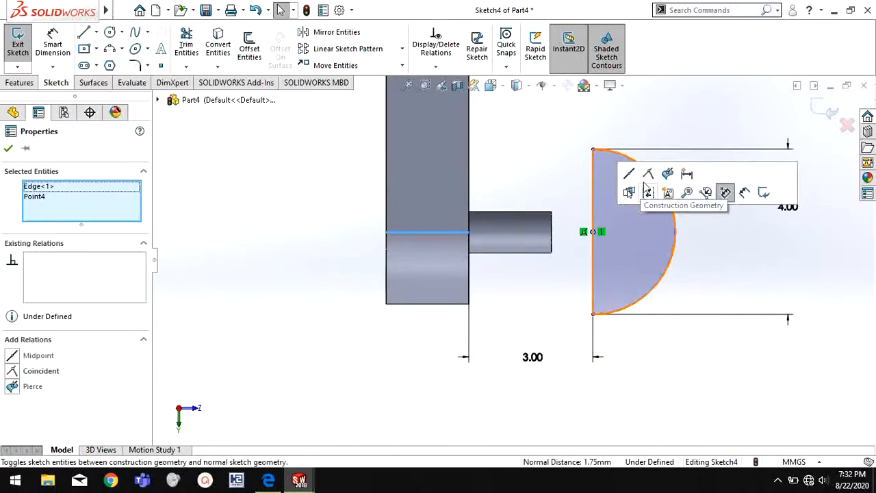
pyautogui.click(332, 366)
# Sketch a horizontal construction line about 1.24 mm long from the half-circle's center into the pin
pyautogui.moveTo(550, 288); pyautogui.dragTo(552, 264, button='middle')
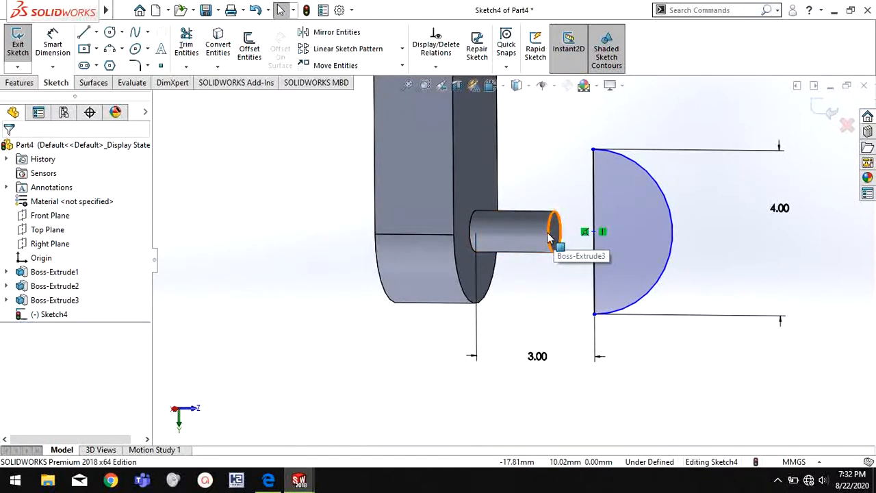
pyautogui.moveTo(565, 279); pyautogui.dragTo(573, 276, button='middle')
pyautogui.press('space')
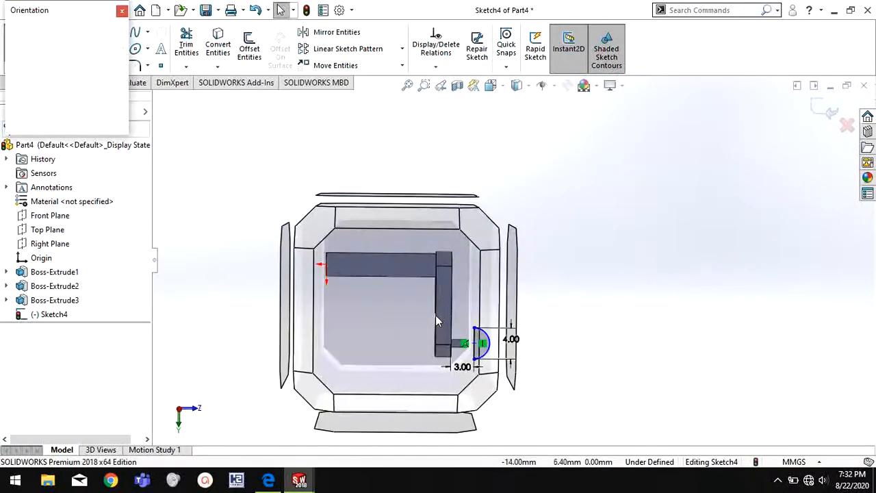
pyautogui.scroll(5, 532, 346)
pyautogui.scroll(-3, 551, 319)
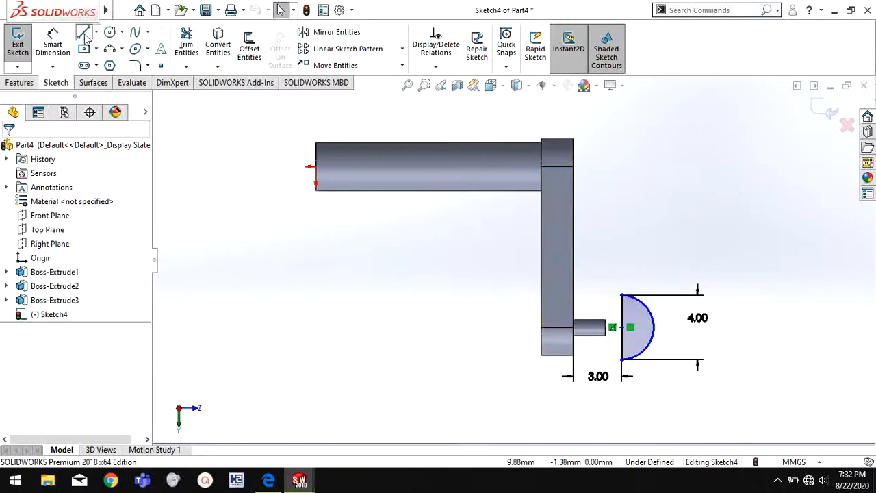
pyautogui.press('l')
pyautogui.scroll(3, 650, 351)
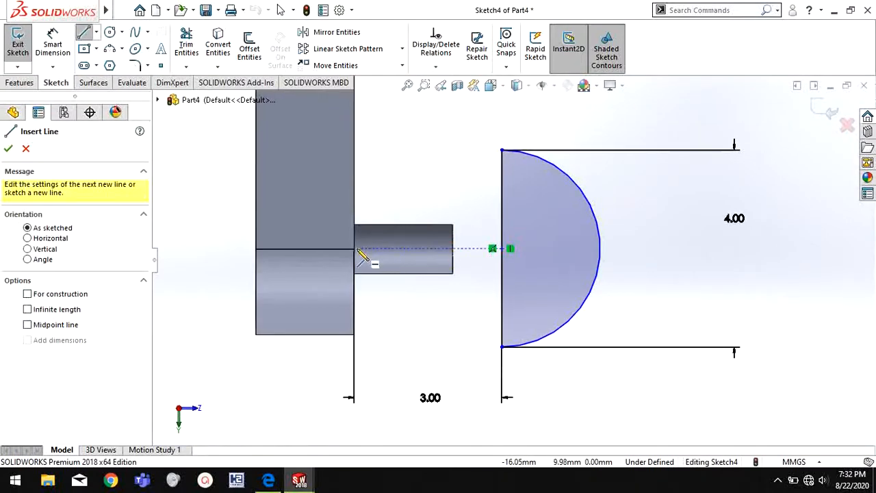
pyautogui.click(502, 249)
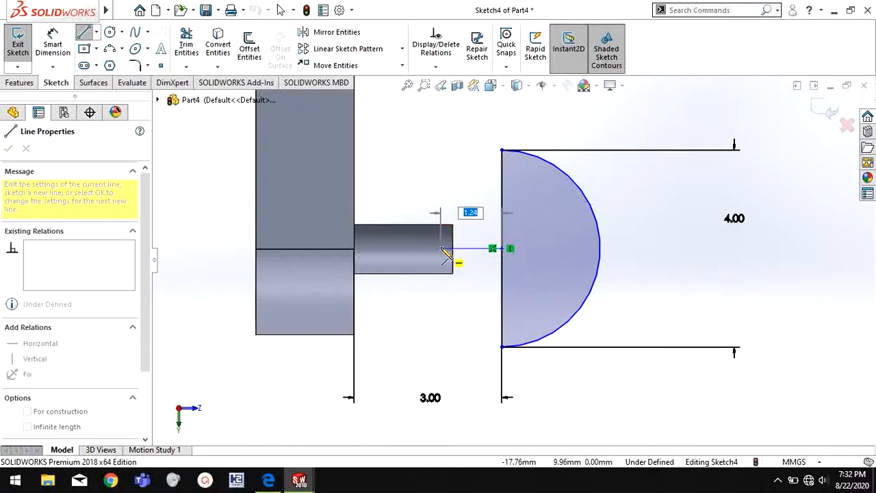
pyautogui.click(441, 248)
pyautogui.press('Escape')
pyautogui.scroll(2, 483, 278)
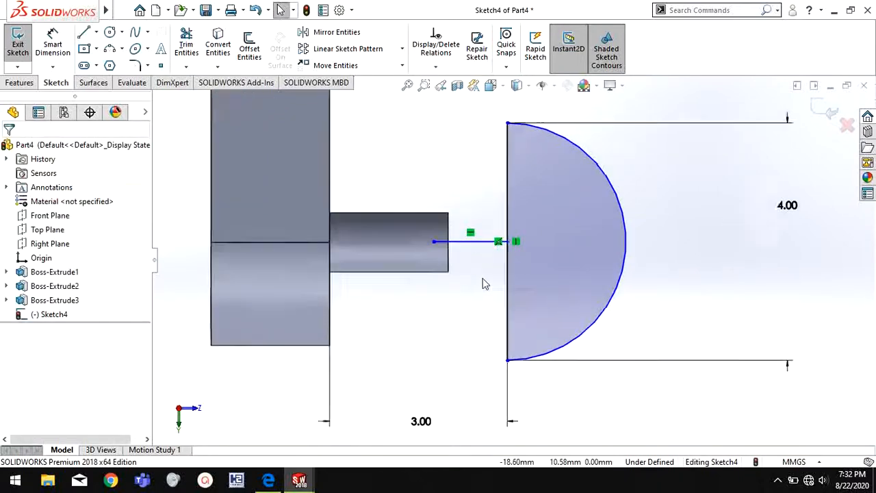
pyautogui.click(484, 246)
pyautogui.click(456, 302)
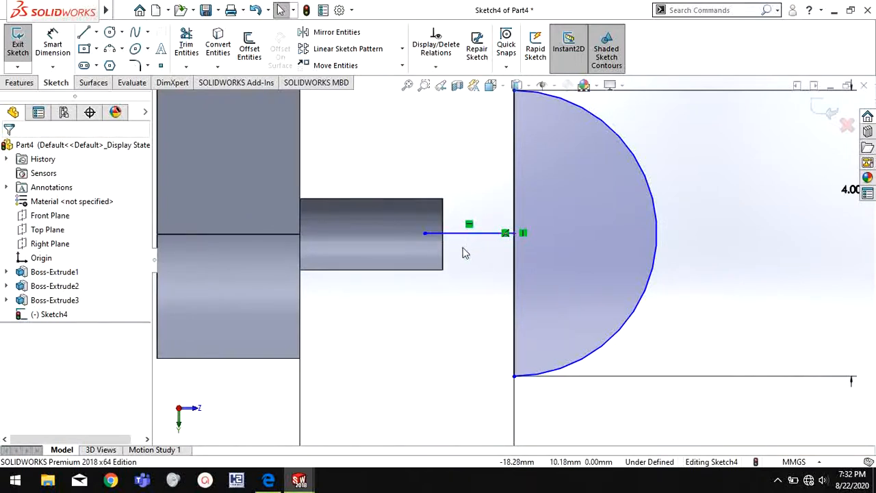
# Make the horizontal line's free end coincident with the edge vertex on the arm's outer face at the pin's axis
pyautogui.scroll(2, 464, 252)
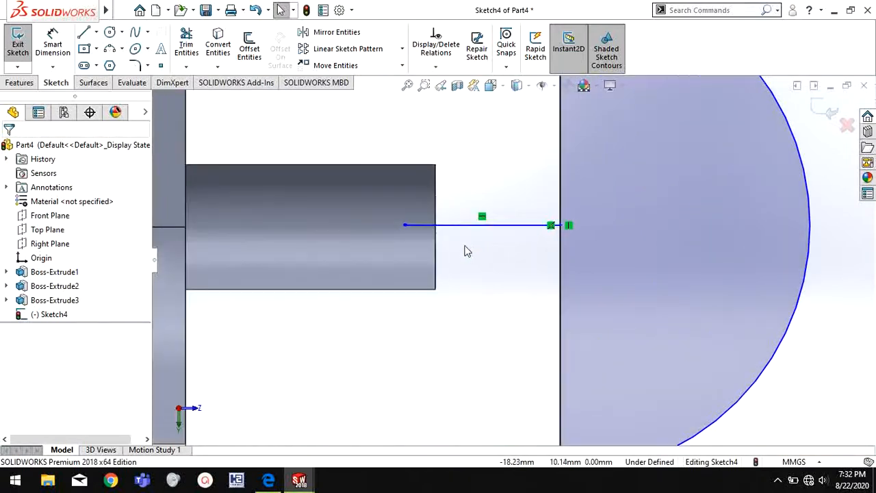
pyautogui.click(406, 226)
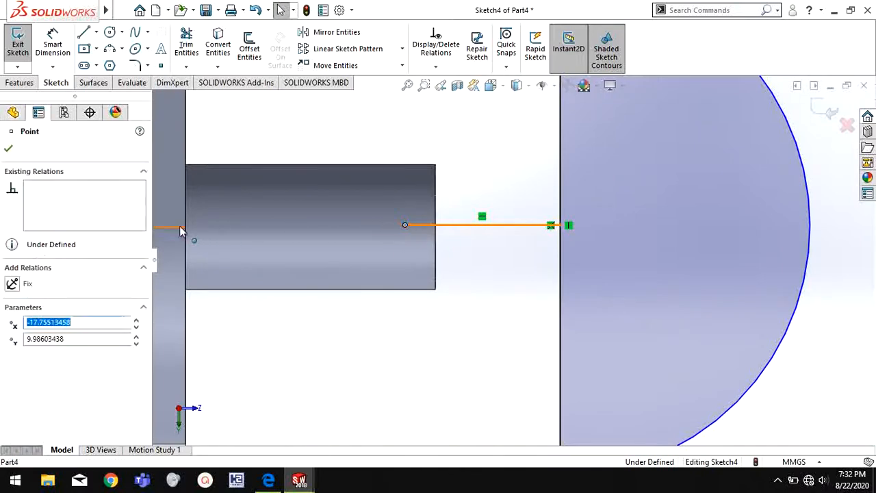
pyautogui.keyDown('ctrl'); pyautogui.click(187, 227); pyautogui.keyUp('ctrl')
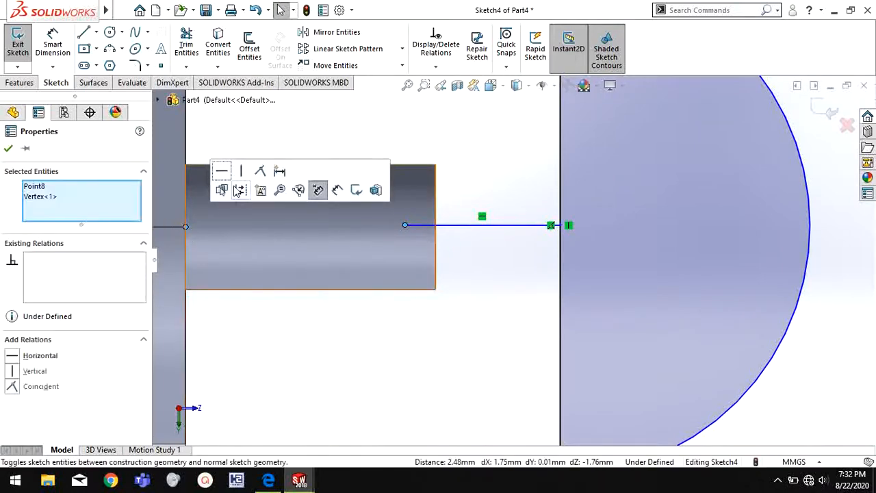
pyautogui.click(260, 172)
pyautogui.click(346, 351)
pyautogui.scroll(-5, 532, 323)
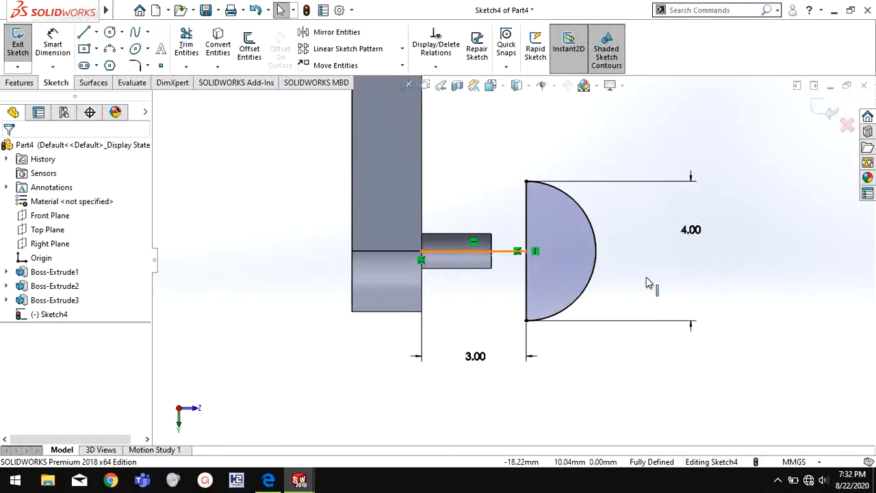
pyautogui.click(656, 282)
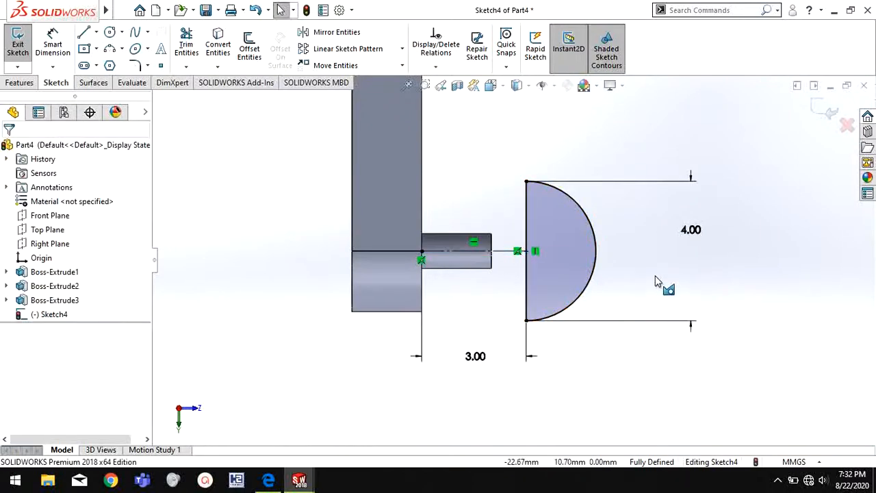
# Revolve the half-circle region 360 degrees about its vertical straight line, merging the ball with the pin
pyautogui.click(24, 83)
pyautogui.click(77, 56)
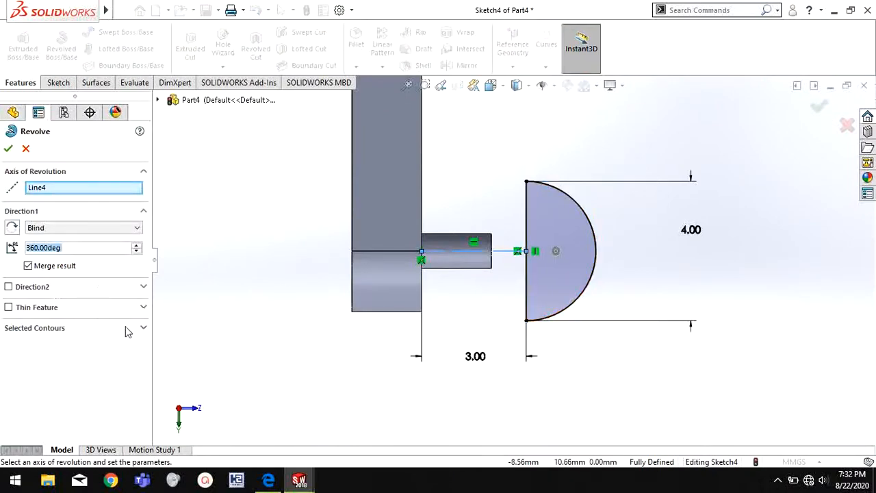
pyautogui.click(127, 329)
pyautogui.click(572, 303)
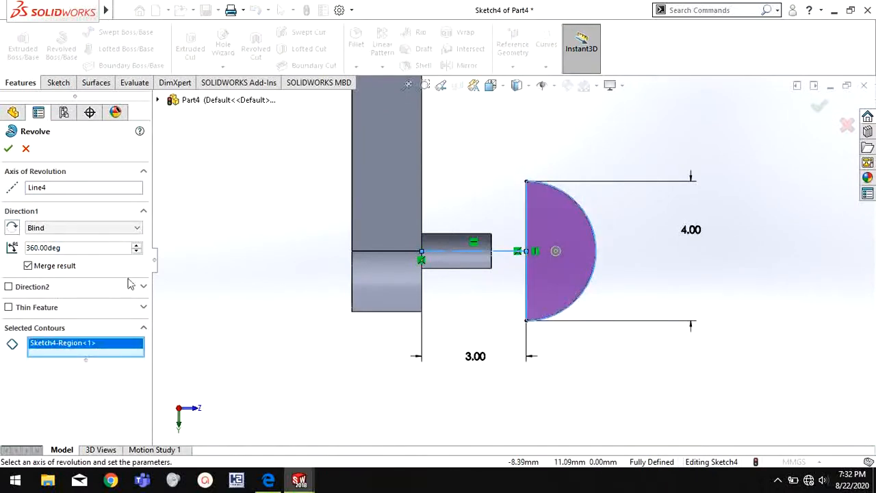
pyautogui.rightClick(90, 191)
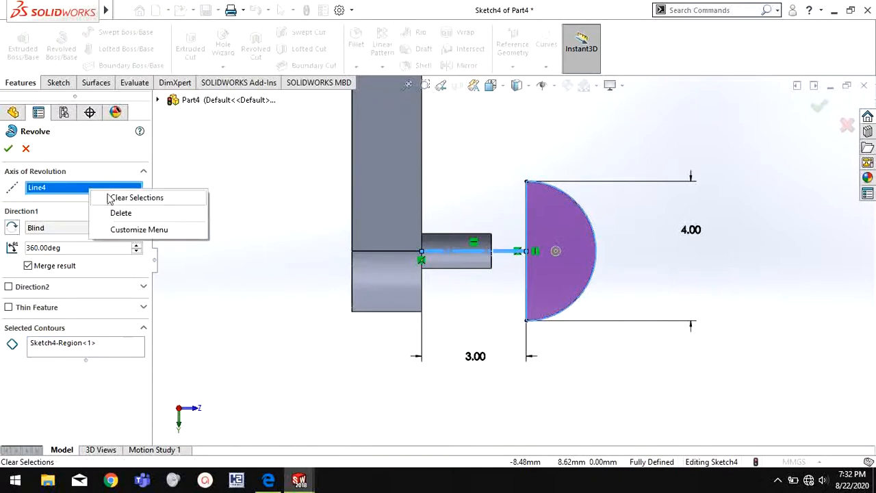
pyautogui.click(121, 212)
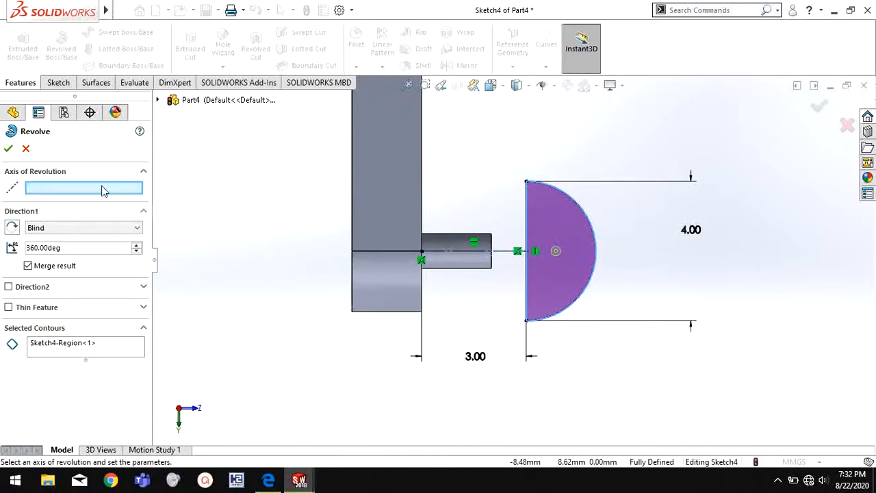
pyautogui.click(528, 225)
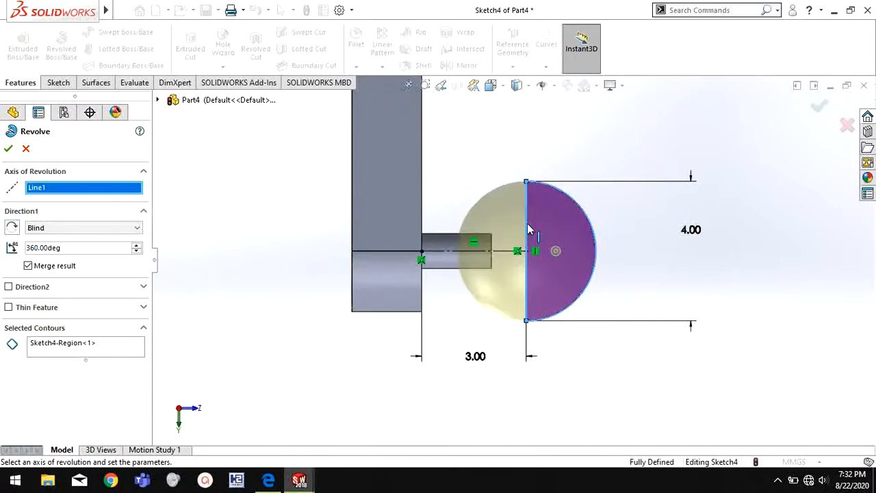
pyautogui.click(8, 149)
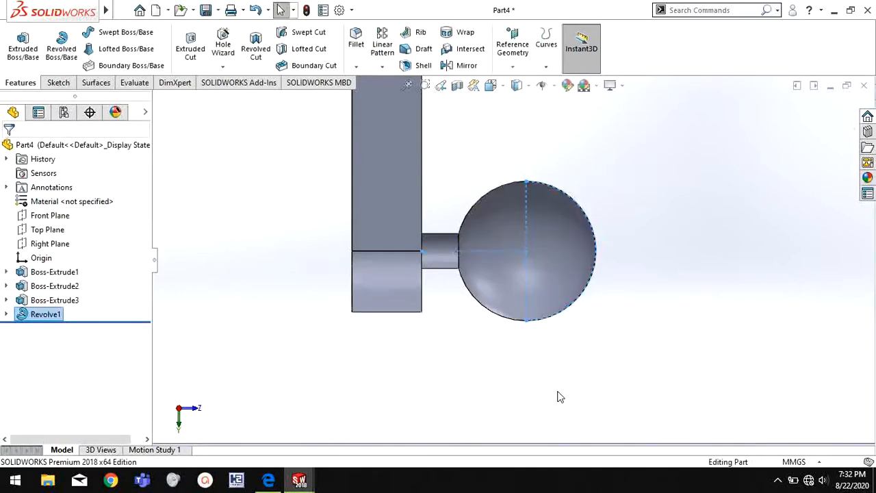
pyautogui.moveTo(547, 372)
pyautogui.mouseDown(button='middle')
pyautogui.moveTo(515, 185)
pyautogui.moveTo(483, 399)
pyautogui.moveTo(462, 270)
pyautogui.moveTo(551, 342)
pyautogui.moveTo(527, 353)
pyautogui.moveTo(491, 408)
pyautogui.mouseUp(button='middle')
# Compare the part with sheet 4 of the component drawing and save it to the Desktop as handle
pyautogui.click(268, 479)
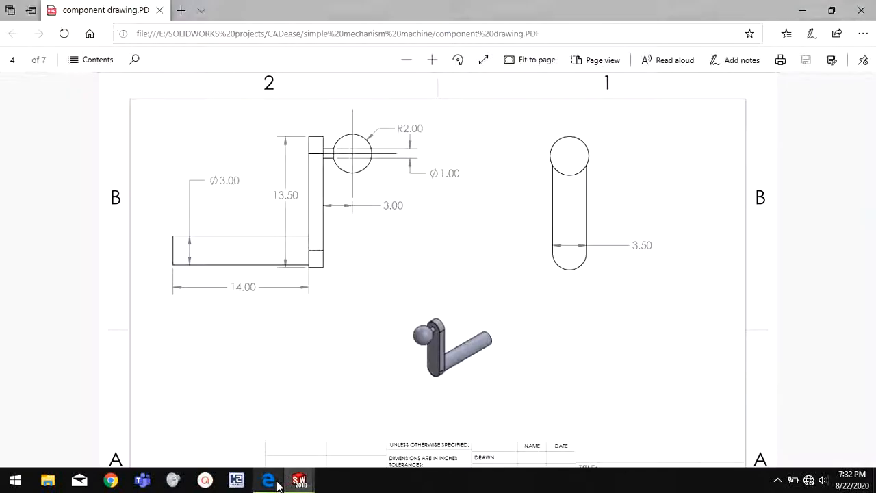
pyautogui.moveTo(299, 479)
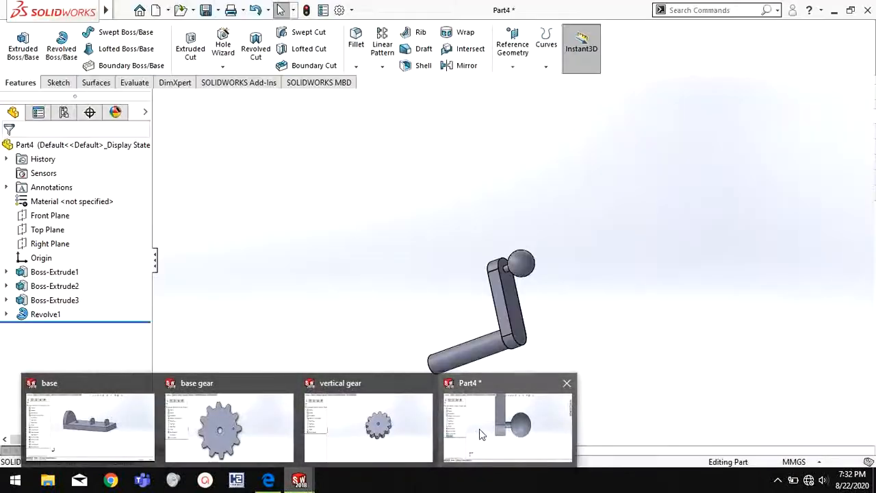
pyautogui.click(479, 429)
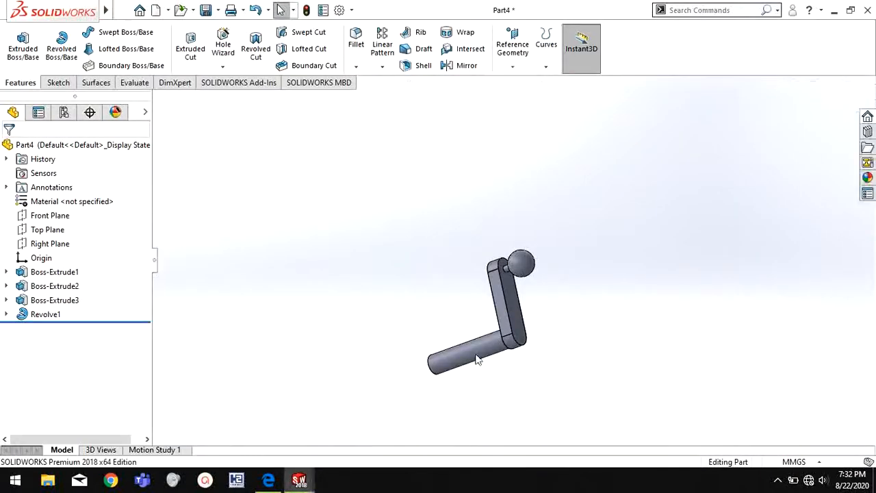
pyautogui.click(218, 10)
pyautogui.click(229, 39)
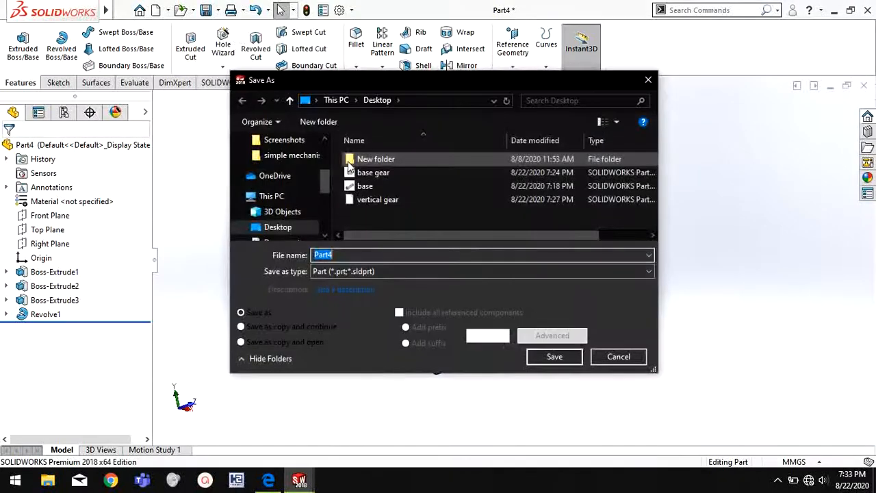
pyautogui.press('Return')
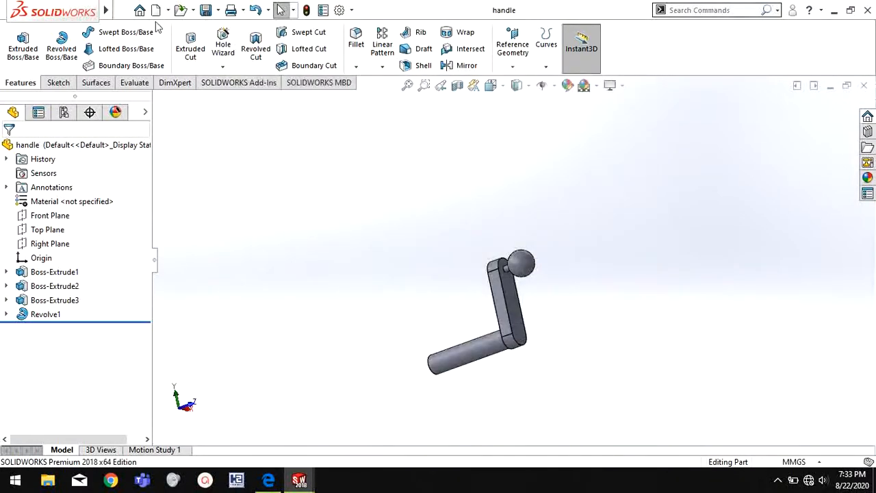
# Create a new part document and review the rod's dimensions on sheet 5 of the component drawing
pyautogui.hotkey('ctrl', 'n')
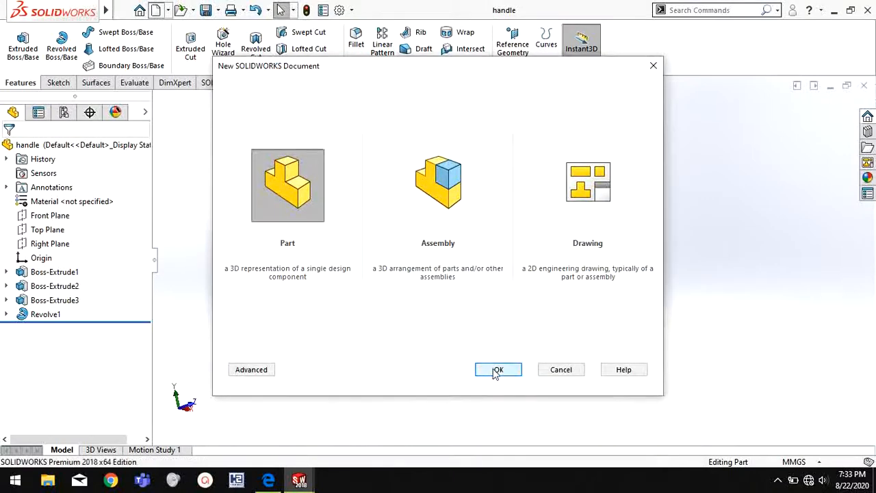
pyautogui.click(276, 484)
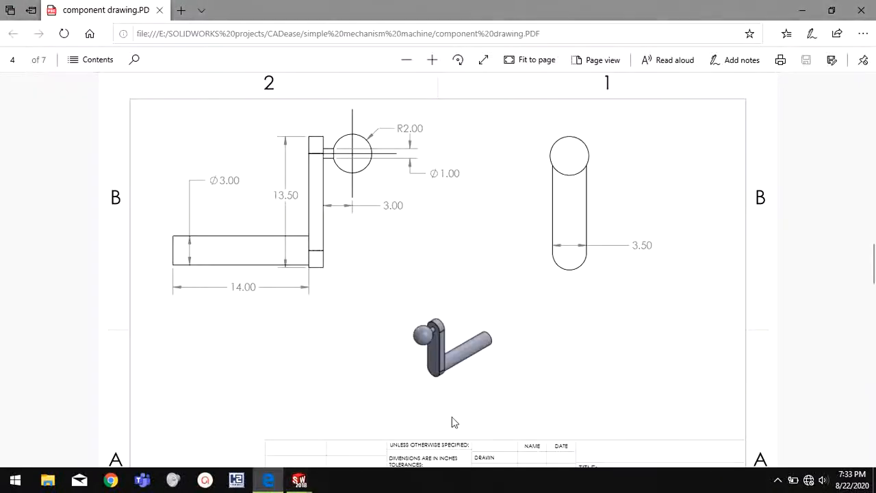
pyautogui.scroll(-2, 467, 402)
pyautogui.scroll(-5, 464, 402)
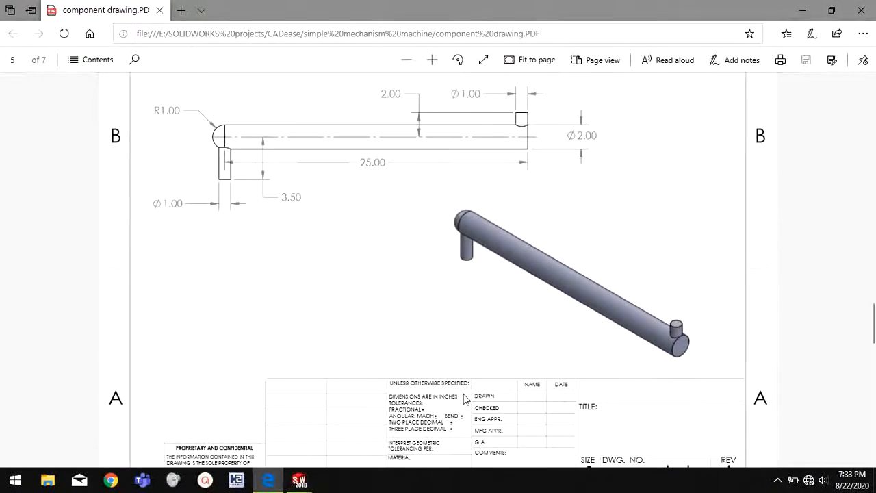
pyautogui.scroll(1, 463, 395)
pyautogui.scroll(-2, 464, 395)
pyautogui.scroll(1, 445, 425)
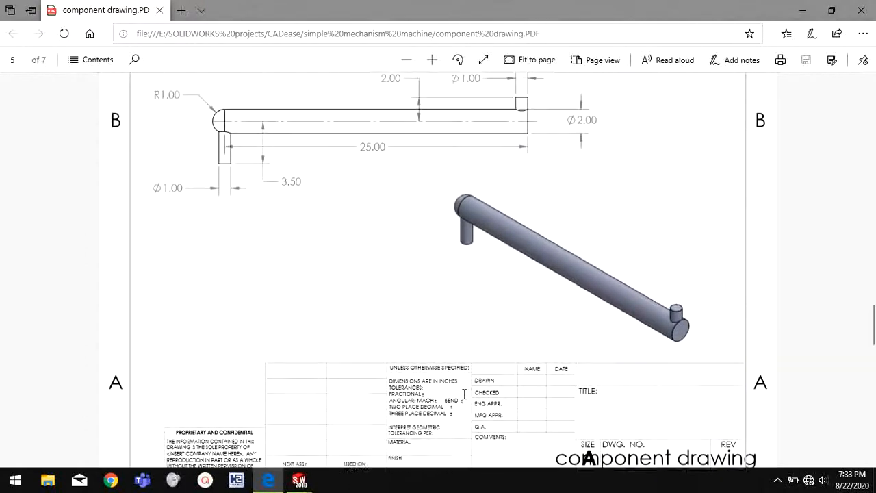
pyautogui.scroll(1, 424, 451)
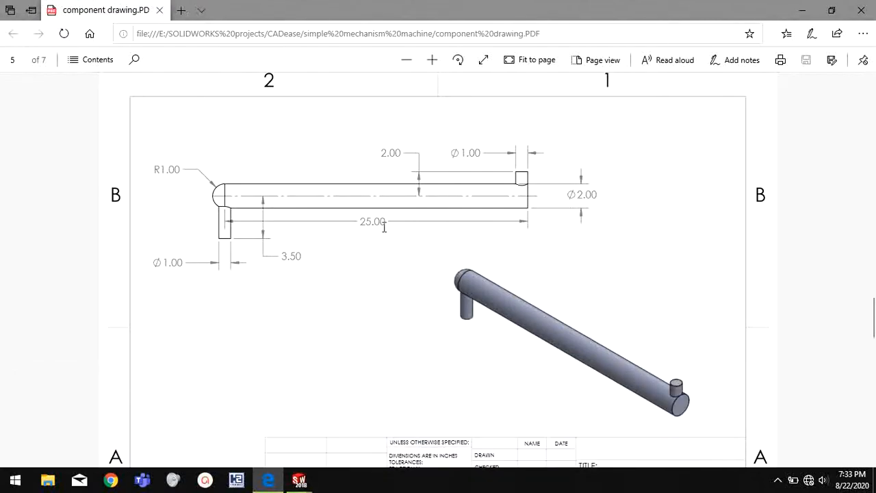
pyautogui.moveTo(299, 488)
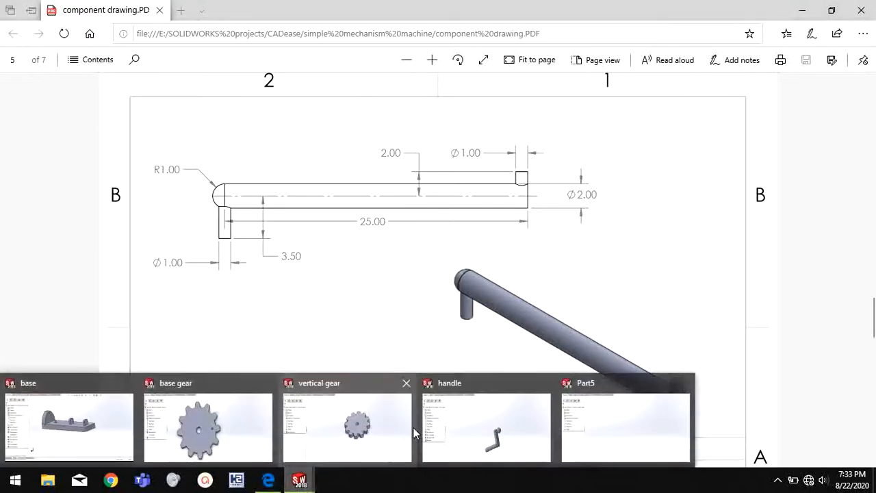
pyautogui.click(590, 424)
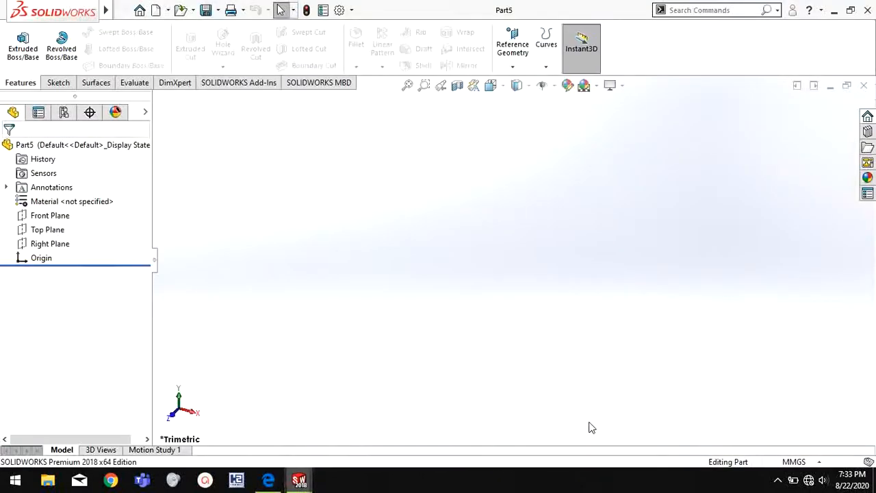
# Sketch a 2 mm diameter circle centered on the origin on the Front Plane
pyautogui.rightClick(50, 215)
pyautogui.click(41, 194)
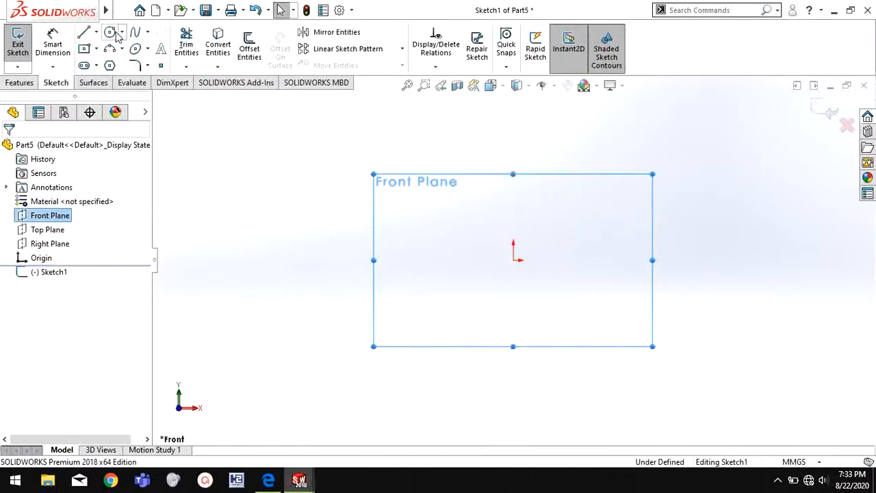
pyautogui.click(110, 32)
pyautogui.click(515, 261)
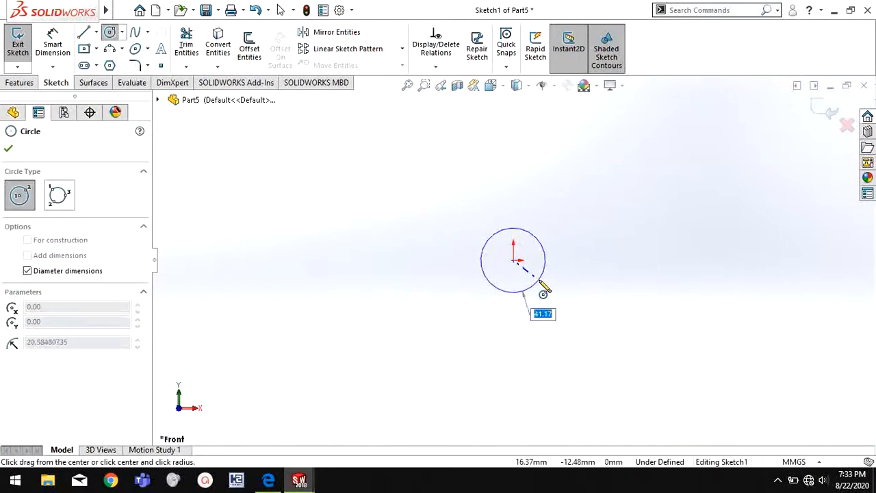
pyautogui.write('2')
pyautogui.press('Return')
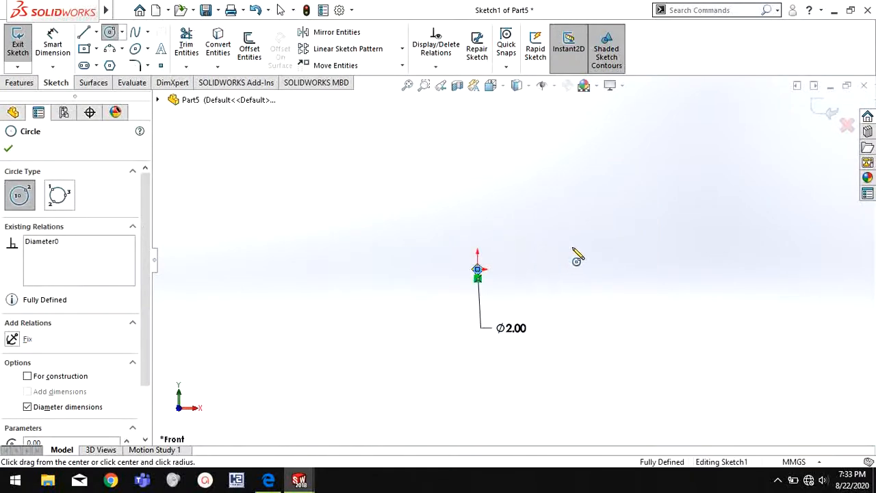
# Extrude the circle 25 mm as a blind boss to form the rod
pyautogui.rightClick(578, 255)
pyautogui.click(712, 229)
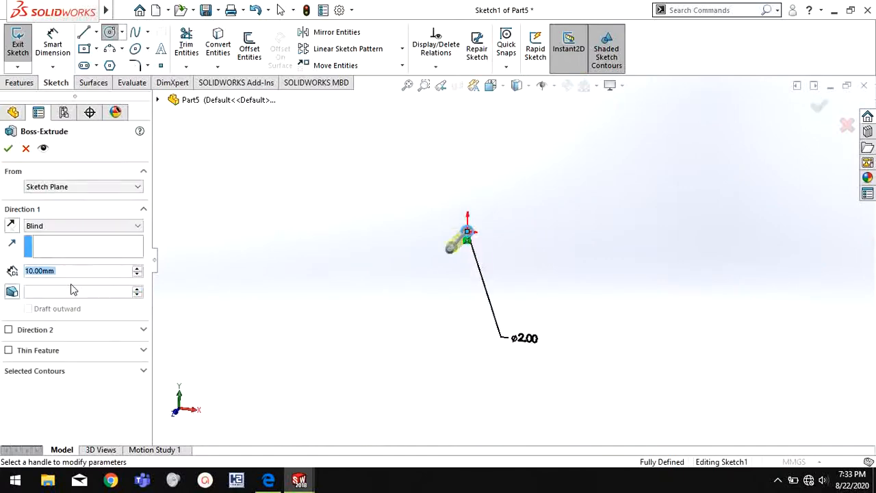
pyautogui.write('25')
pyautogui.press('Return')
pyautogui.rightClick(244, 274)
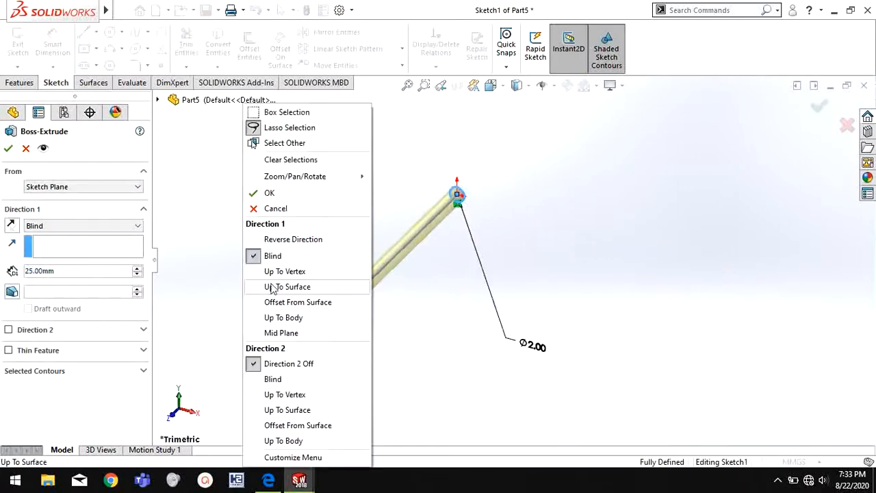
pyautogui.click(269, 192)
# Check the rod's end details on sheet 5 of the drawing and start a sketch on the rod's front end face
pyautogui.hotkey('alt', 'Tab')
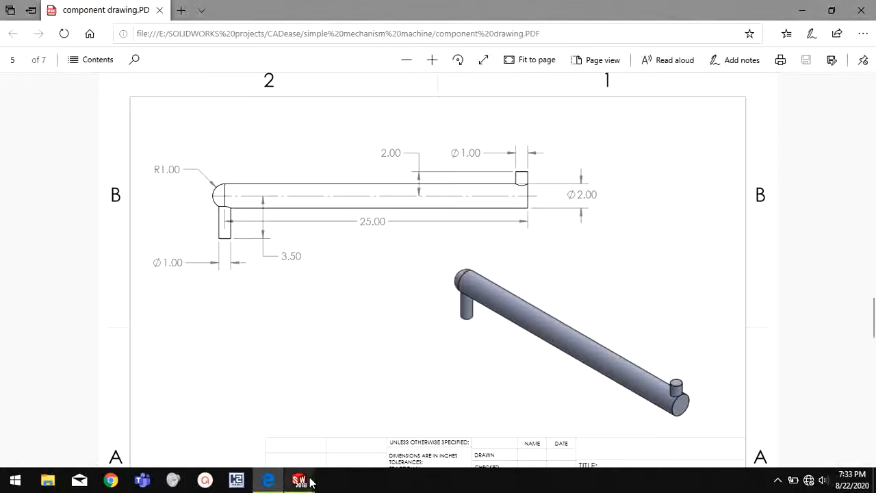
pyautogui.moveTo(308, 483)
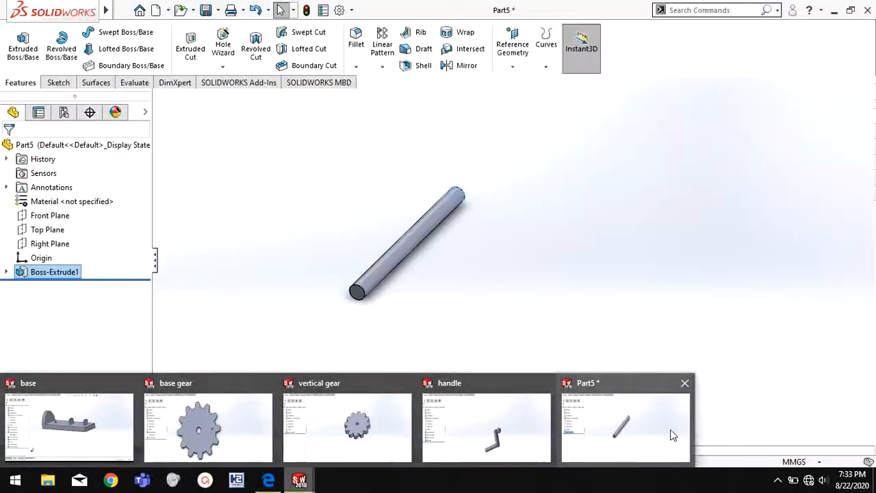
pyautogui.click(673, 435)
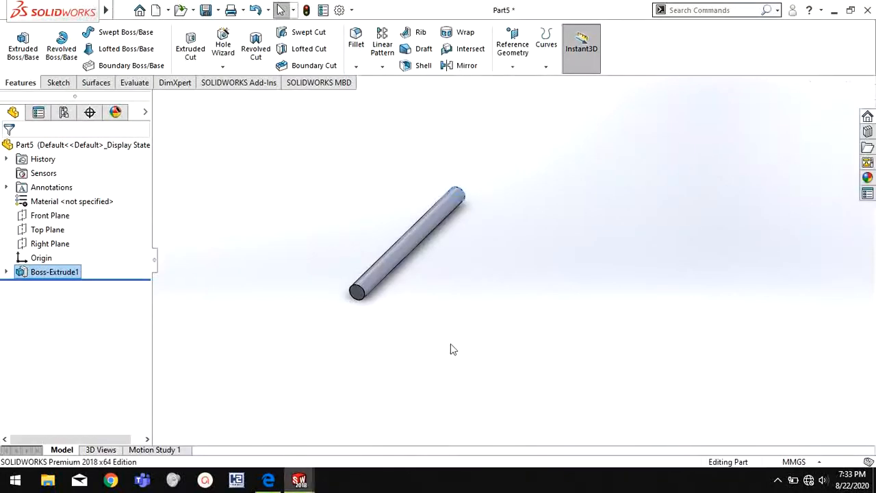
pyautogui.rightClick(361, 293)
pyautogui.click(390, 184)
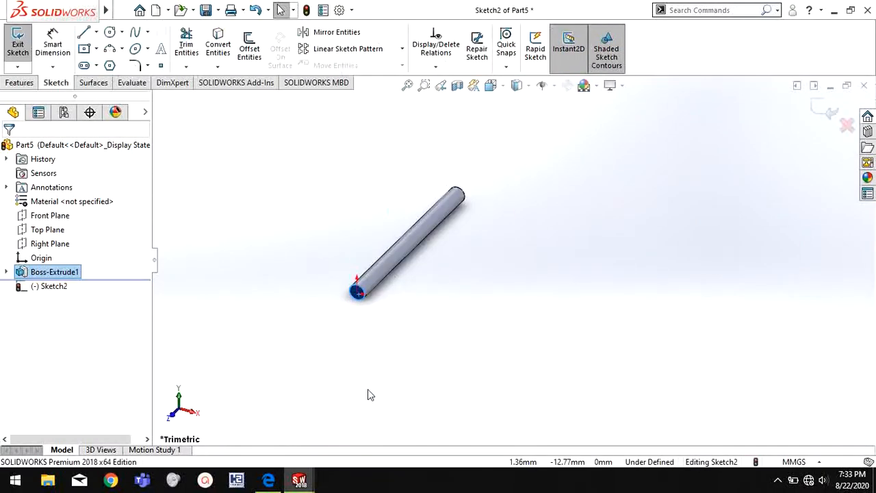
# Sketch a vertical line about 2 mm long through the origin, spanning the full diameter of the end face
pyautogui.moveTo(299, 482)
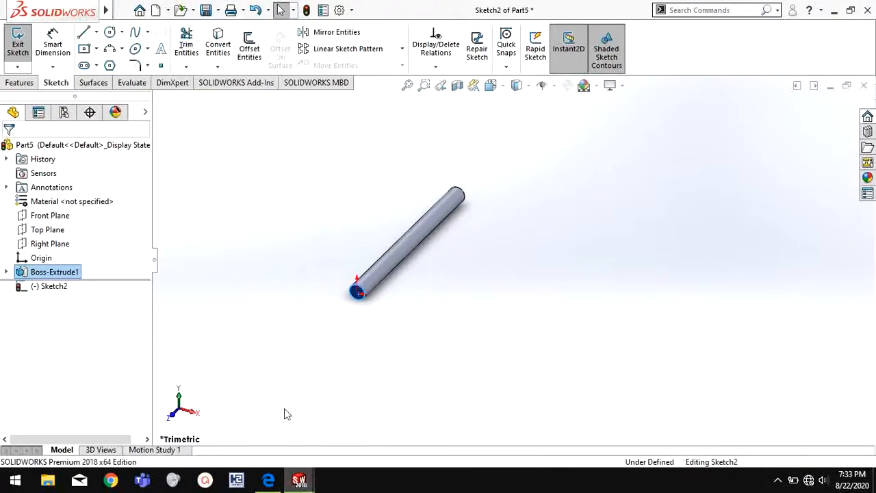
pyautogui.click(272, 482)
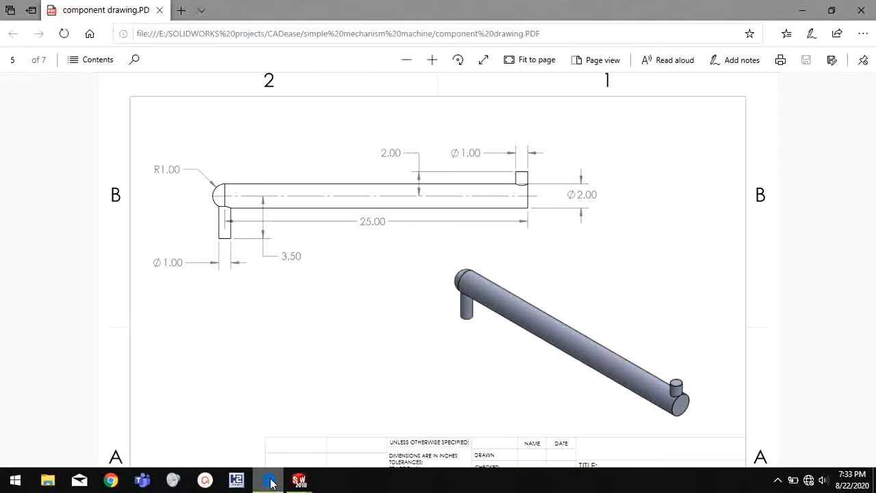
pyautogui.click(293, 482)
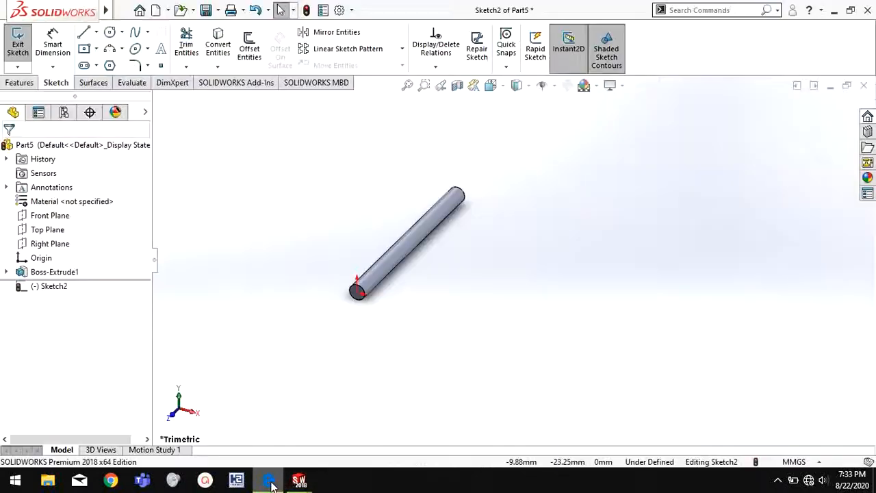
pyautogui.press('space')
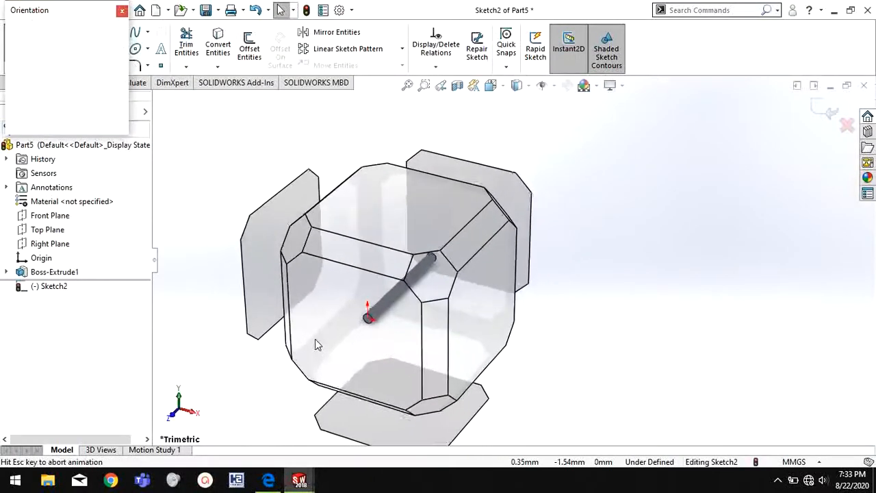
pyautogui.click(376, 349)
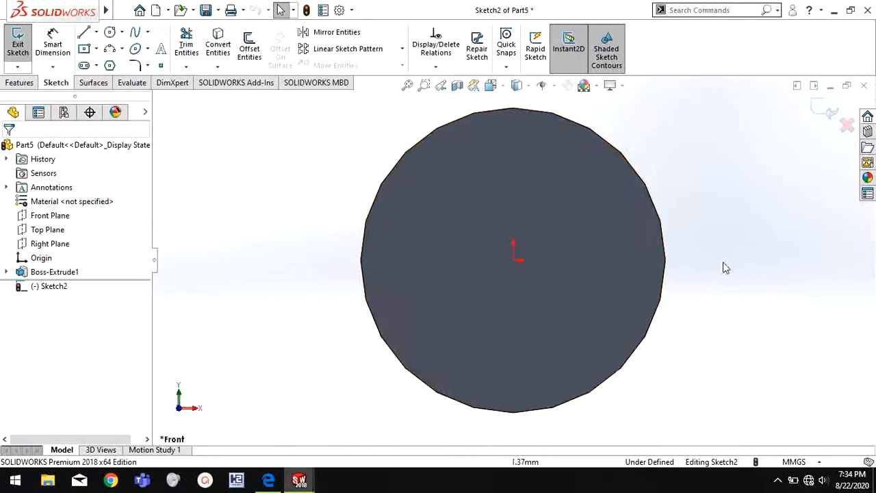
pyautogui.press('l')
pyautogui.moveTo(514, 110); pyautogui.dragTo(516, 414)
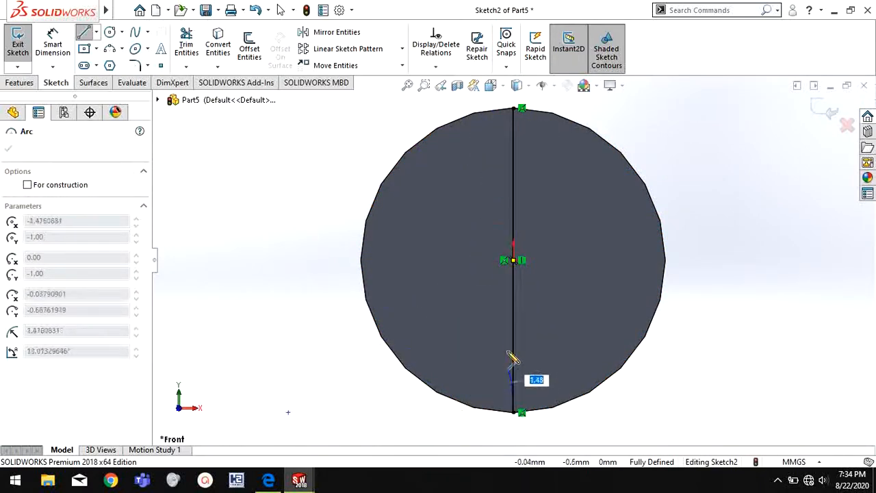
pyautogui.press('Escape')
pyautogui.press('Escape')
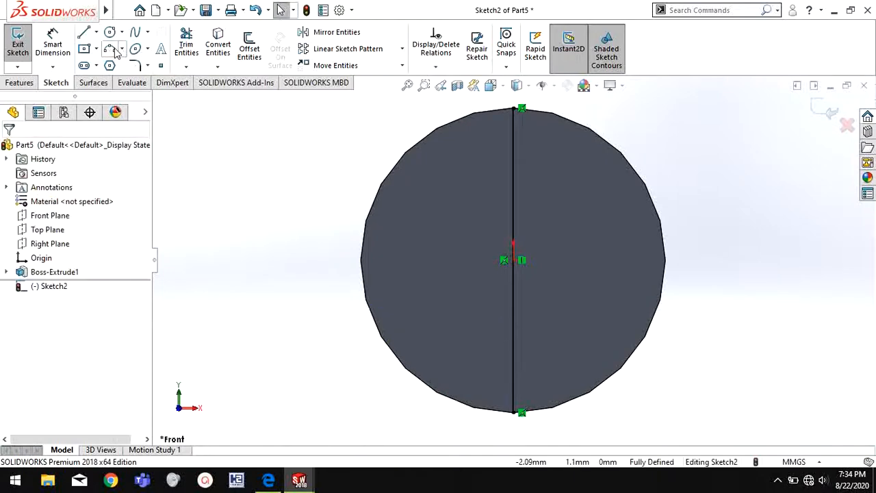
# Sketch a three-point arc of 1 mm radius joining the vertical line's ends along one half of the end face's edge
pyautogui.click(115, 50)
pyautogui.click(515, 109)
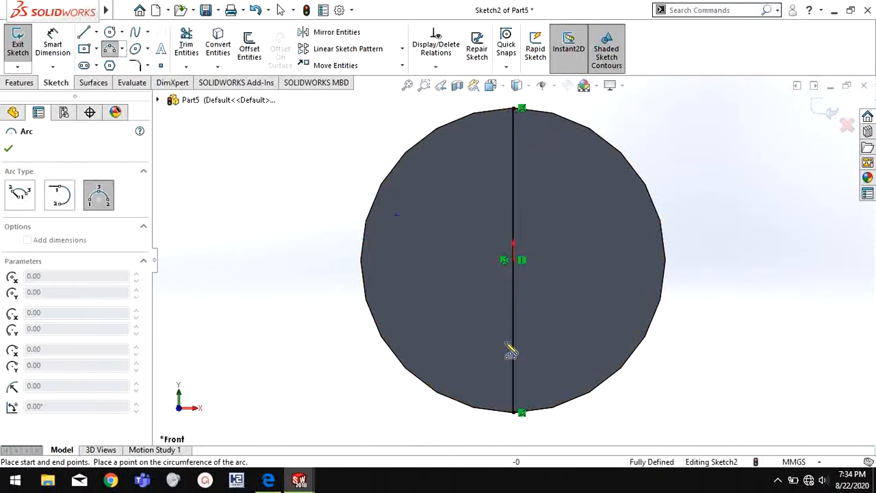
pyautogui.click(522, 413)
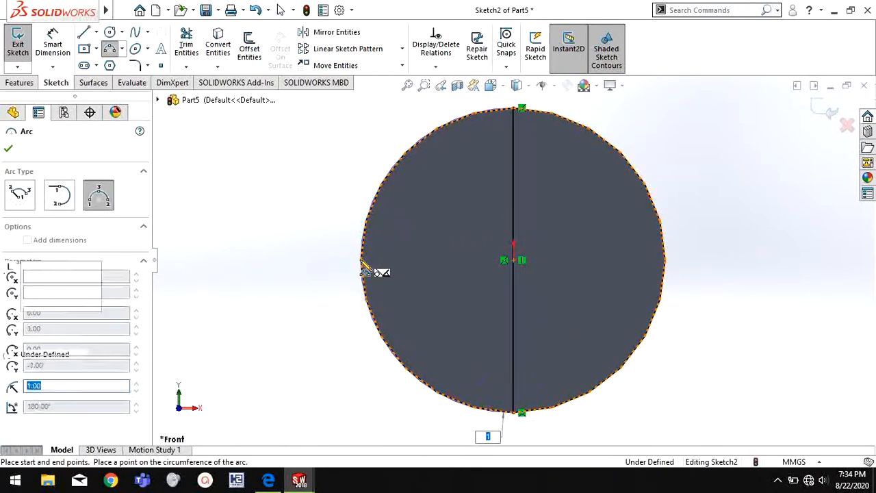
pyautogui.click(362, 261)
pyautogui.rightClick(281, 241)
pyautogui.click(307, 256)
# Revolve the semicircle 180° about the vertical line in the reversed direction, merging it with the rod to form the rounded end
pyautogui.scroll(2, 557, 296)
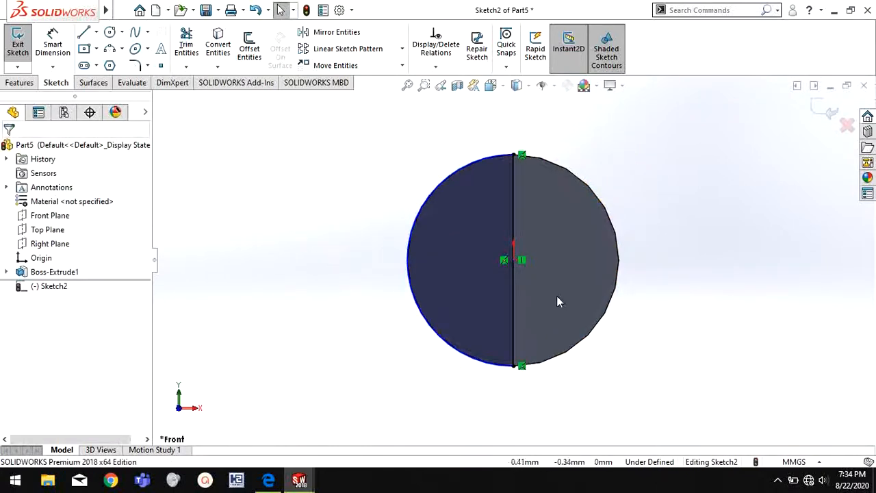
pyautogui.scroll(1, 558, 301)
pyautogui.click(20, 82)
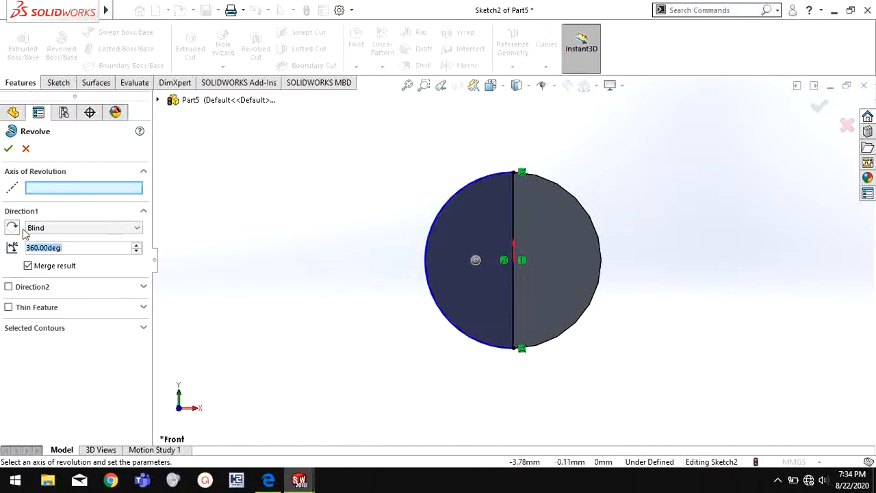
pyautogui.click(513, 217)
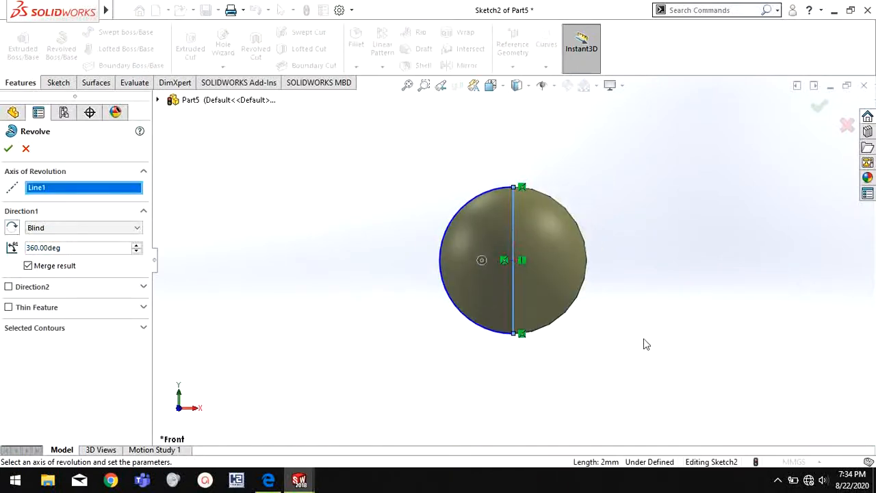
pyautogui.moveTo(644, 339); pyautogui.dragTo(609, 342, button='middle')
pyautogui.scroll(7, 375, 324)
pyautogui.moveTo(309, 321); pyautogui.dragTo(182, 315, button='middle')
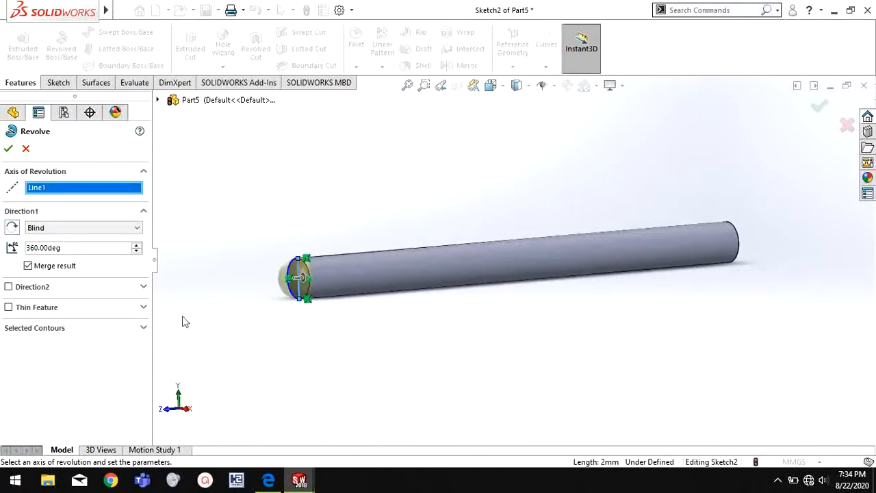
pyautogui.write('180')
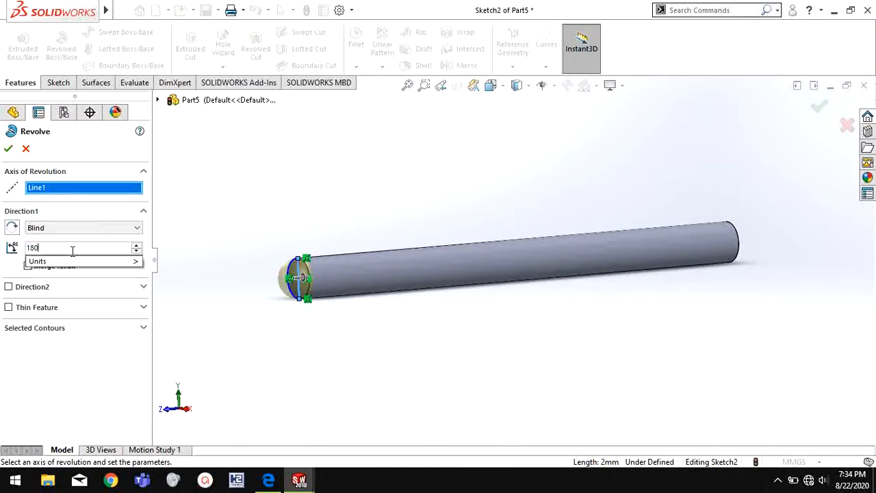
pyautogui.press('Return')
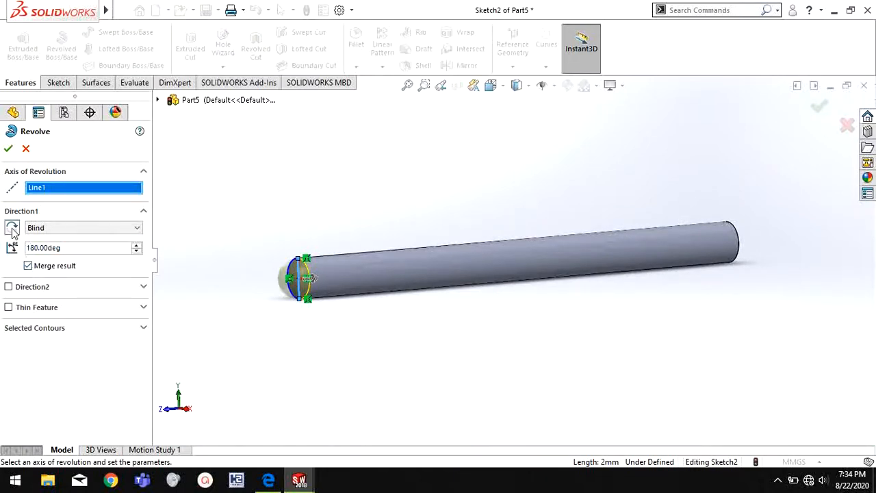
pyautogui.moveTo(401, 367); pyautogui.dragTo(176, 282, button='middle')
pyautogui.click(8, 148)
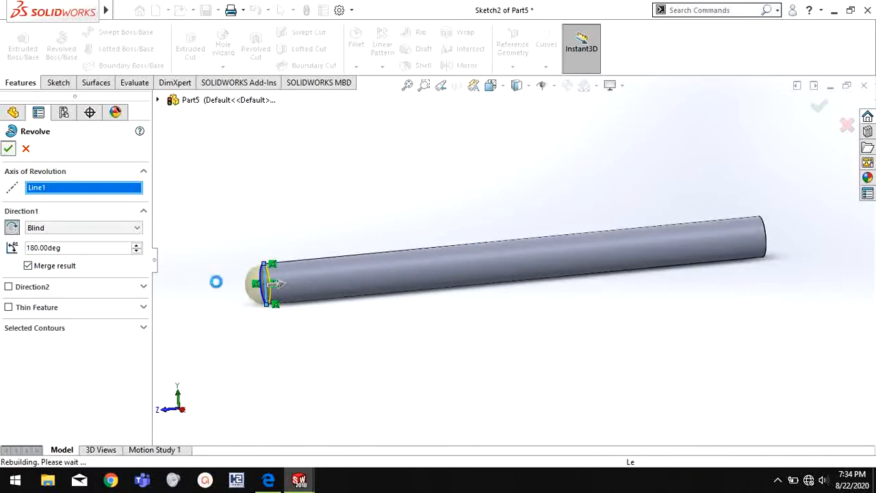
pyautogui.click(265, 322)
pyautogui.scroll(-4, 265, 305)
pyautogui.scroll(3, 357, 335)
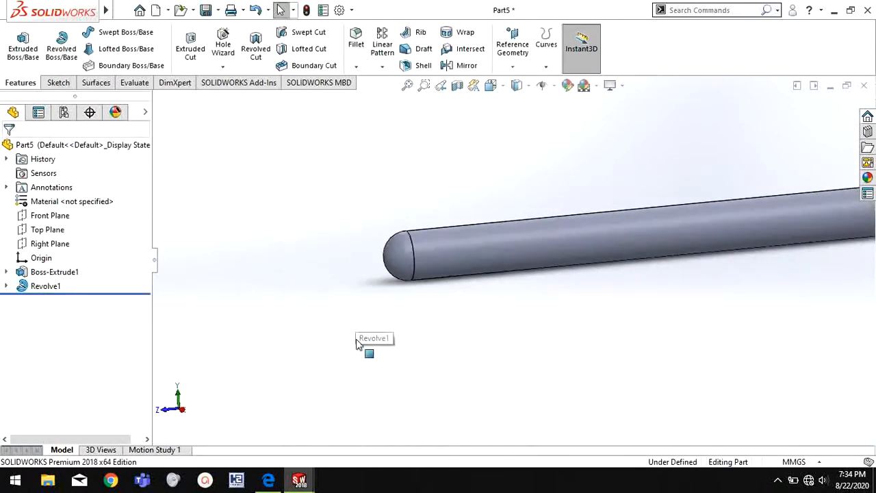
# Check the lower pin's dimensions on sheet 5 of the drawing and start a sketch on the Top Plane, viewed from below
pyautogui.click(268, 481)
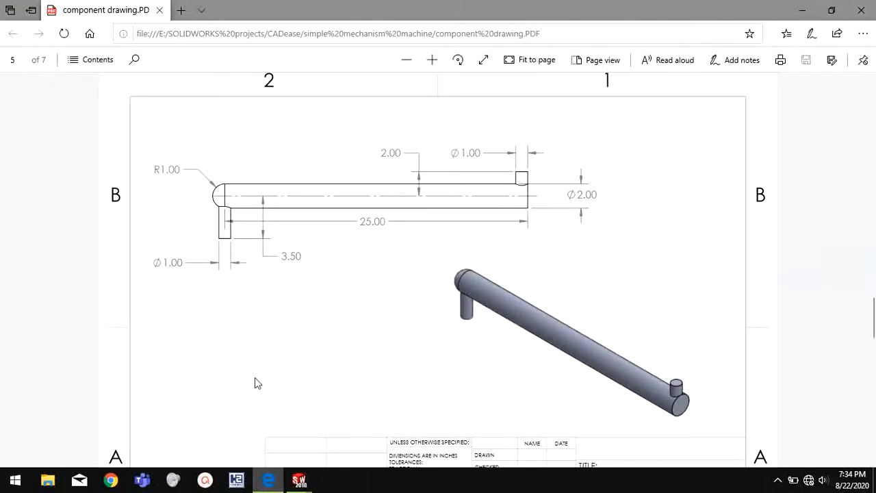
pyautogui.moveTo(301, 477)
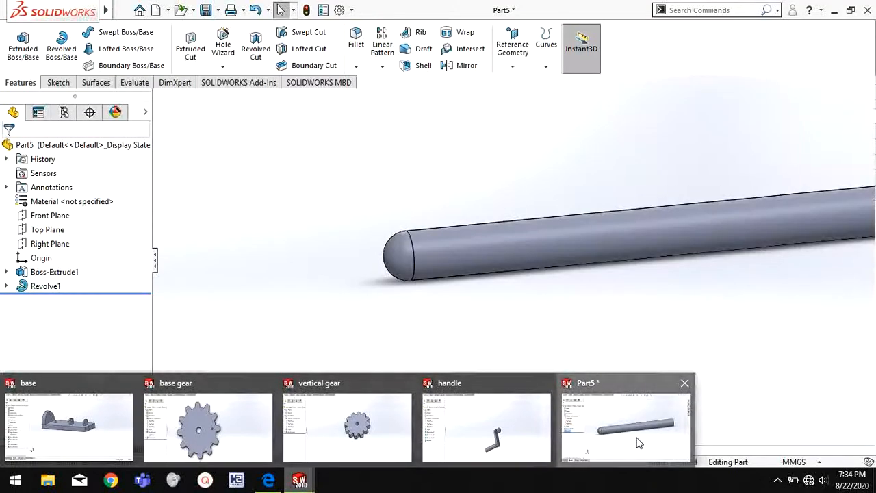
pyautogui.click(637, 444)
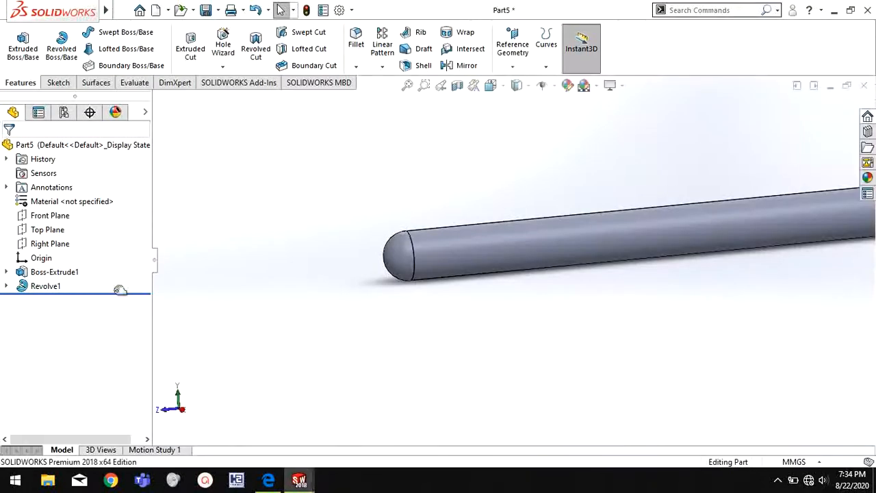
pyautogui.click(48, 230)
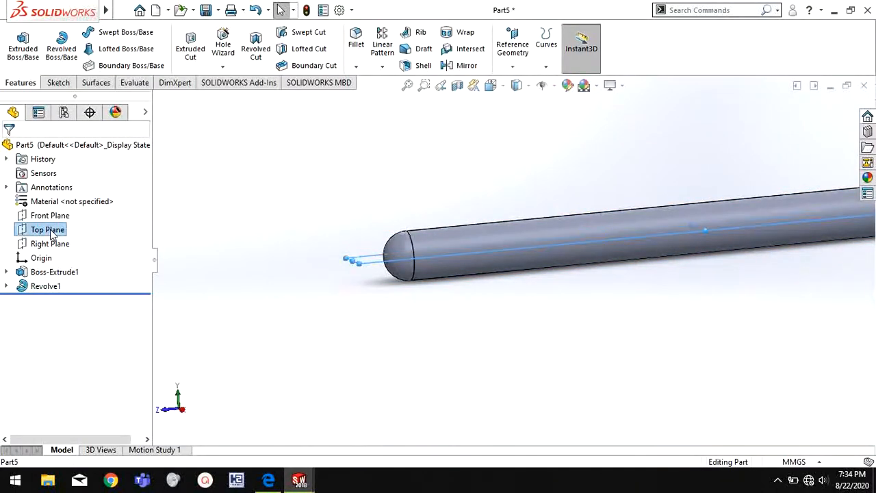
pyautogui.rightClick(48, 231)
pyautogui.click(66, 208)
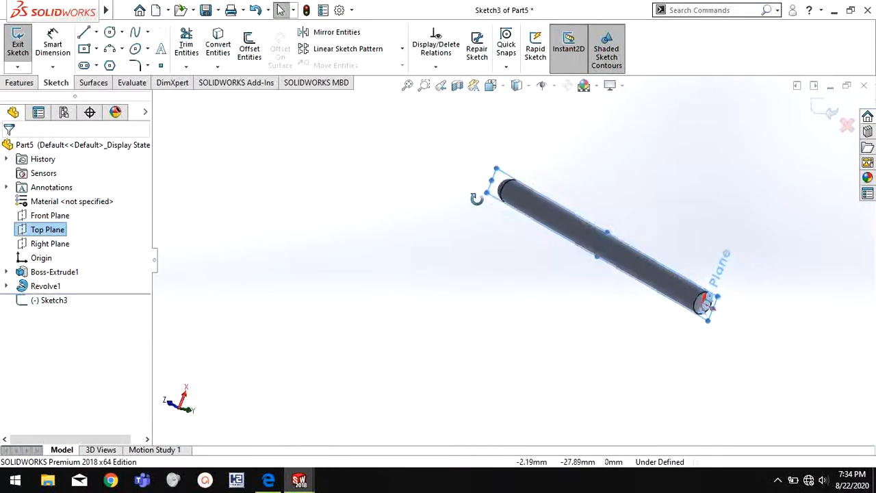
pyautogui.press('space')
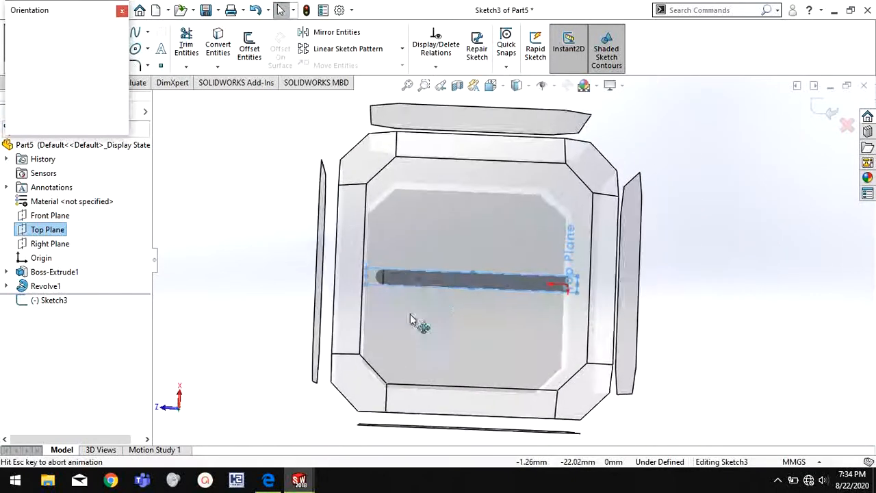
pyautogui.click(391, 294)
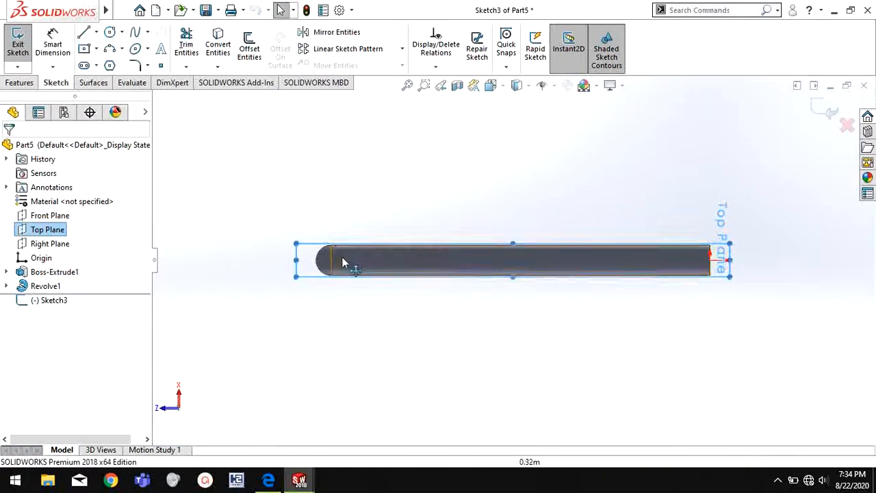
# Sketch a 1 mm diameter circle on the rod's axis, centered where the rod meets the rounded end
pyautogui.scroll(-5, 341, 257)
pyautogui.click(110, 33)
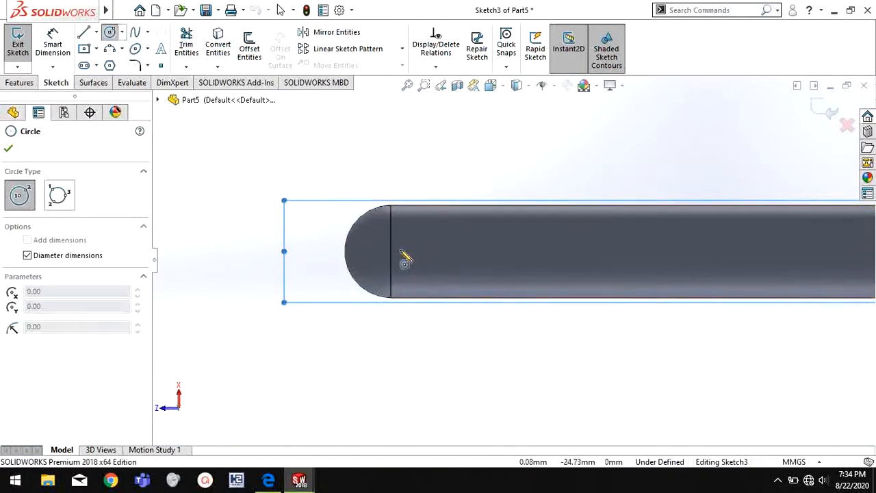
pyautogui.click(391, 252)
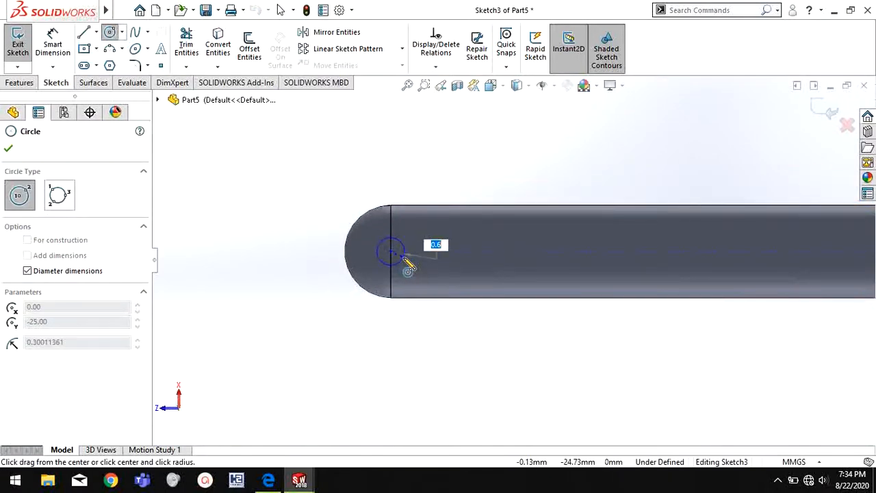
pyautogui.write('1')
pyautogui.press('Return')
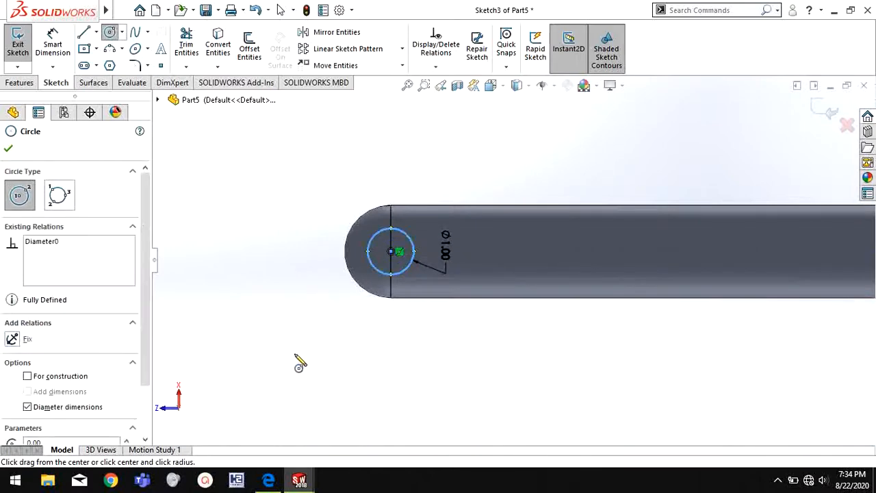
pyautogui.rightClick(271, 330)
pyautogui.click(282, 337)
# Extrude the circle 3.5 mm downward as a blind boss merged with the rod, checking the pin's direction against the drawing
pyautogui.click(27, 83)
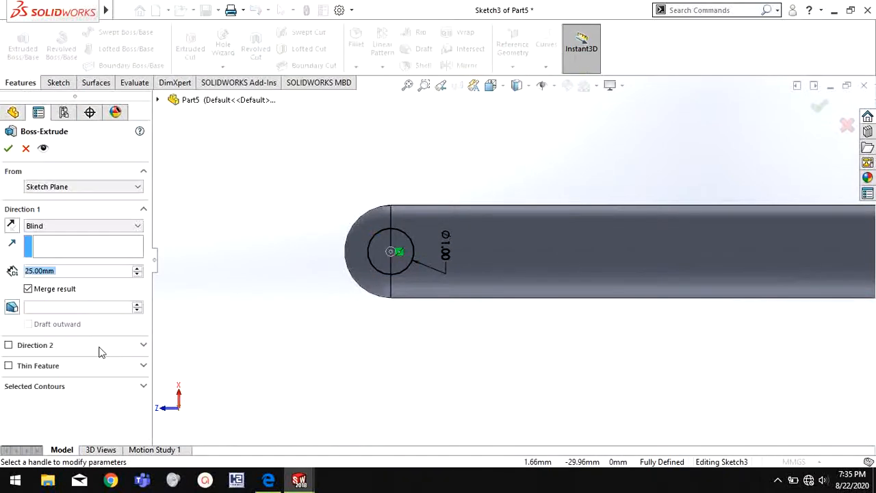
pyautogui.write('3.5')
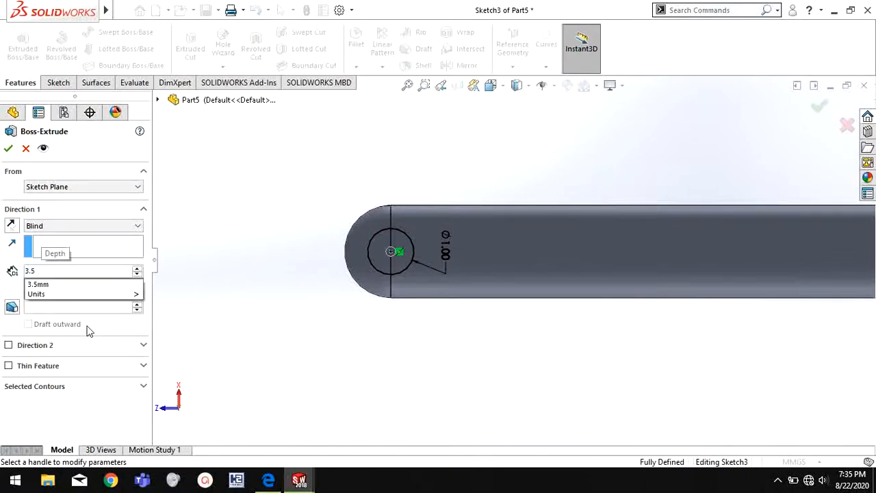
pyautogui.press('Return')
pyautogui.moveTo(389, 309); pyautogui.dragTo(326, 369, button='middle')
pyautogui.click(12, 237)
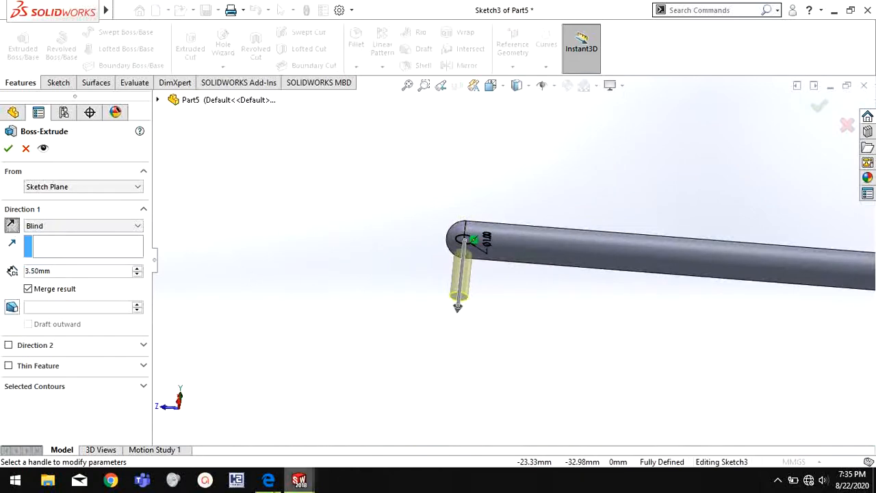
pyautogui.click(268, 480)
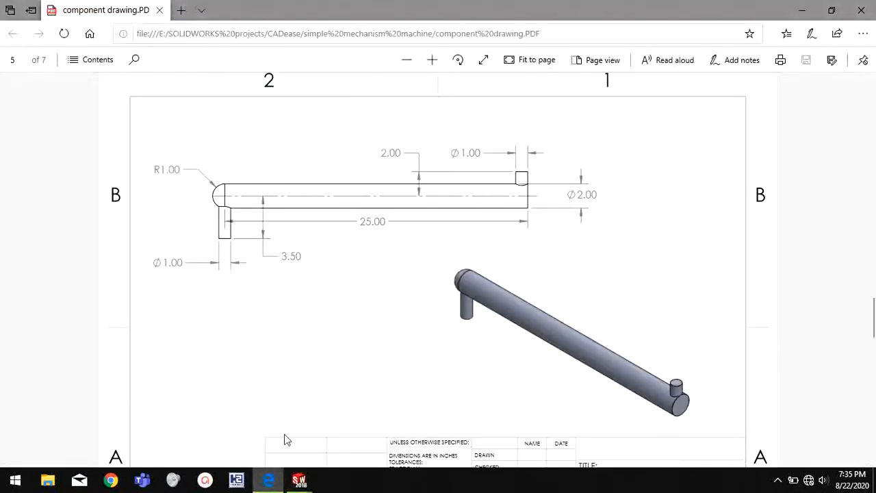
pyautogui.moveTo(299, 480)
pyautogui.click(613, 429)
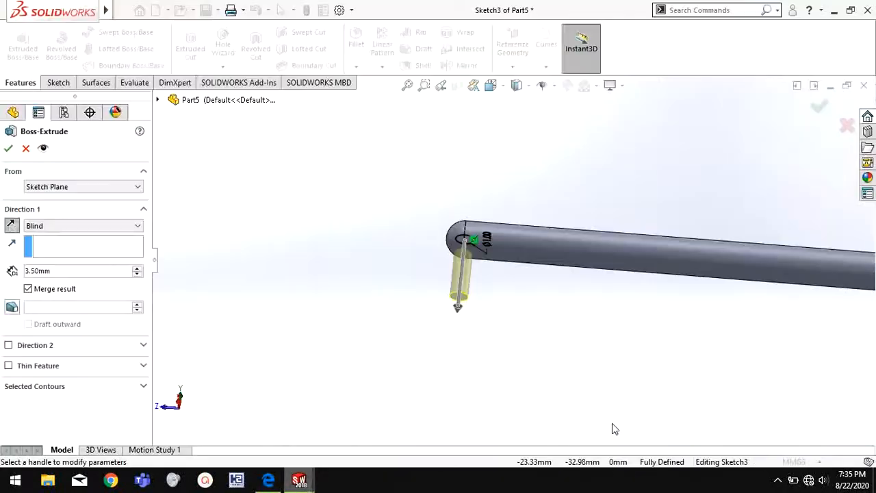
pyautogui.click(8, 148)
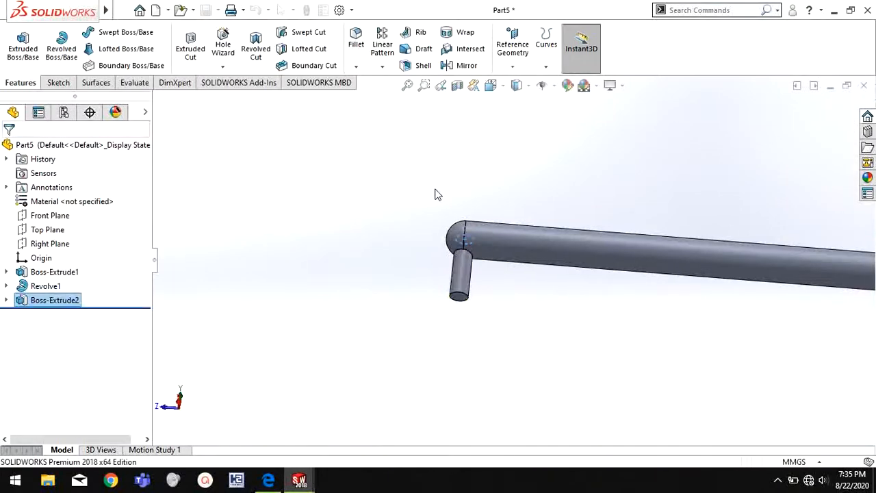
# Check the upper pin's details on sheet 5 of the drawing and start a sketch on the Top Plane, viewed from above
pyautogui.scroll(5, 619, 329)
pyautogui.moveTo(651, 337); pyautogui.dragTo(518, 341, button='middle')
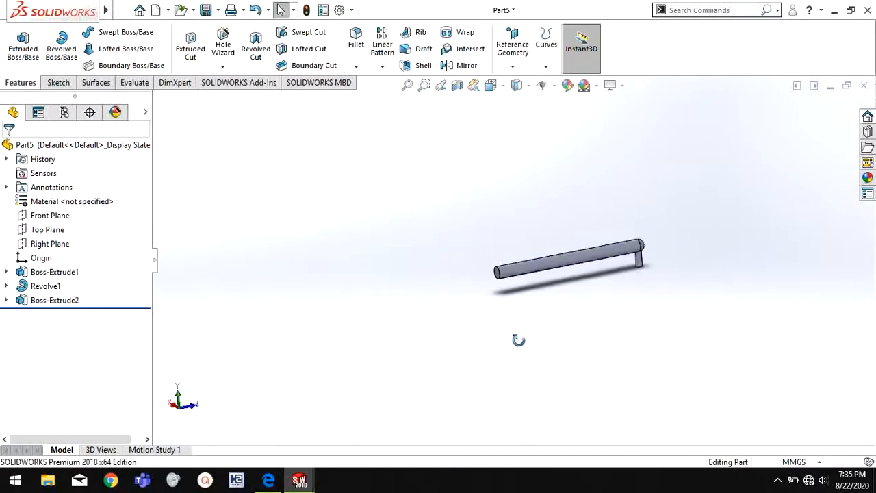
pyautogui.click(268, 480)
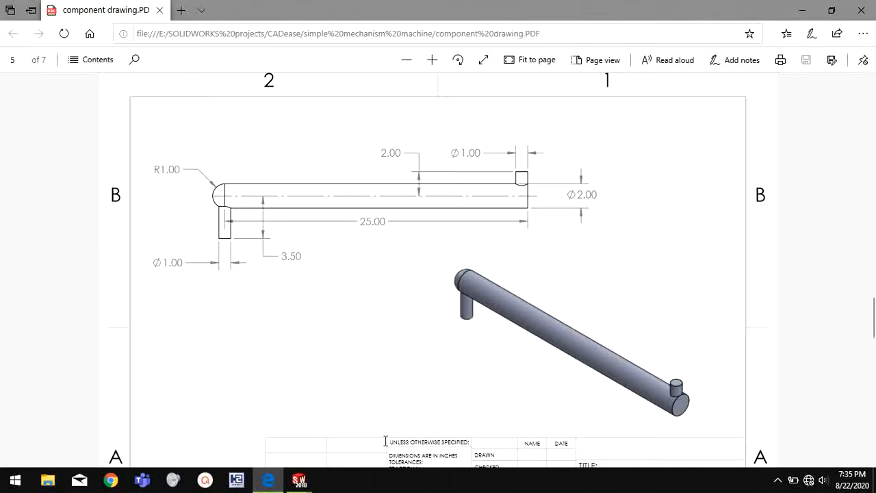
pyautogui.moveTo(299, 481)
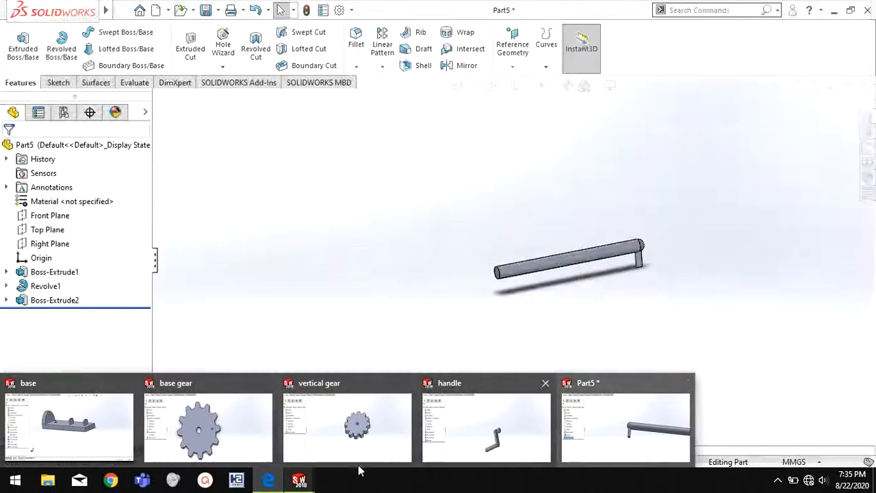
pyautogui.moveTo(271, 482)
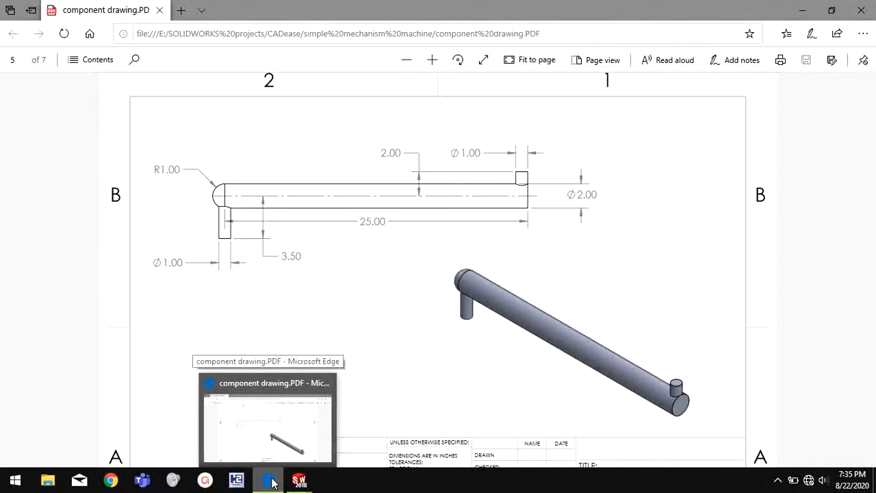
pyautogui.click(299, 480)
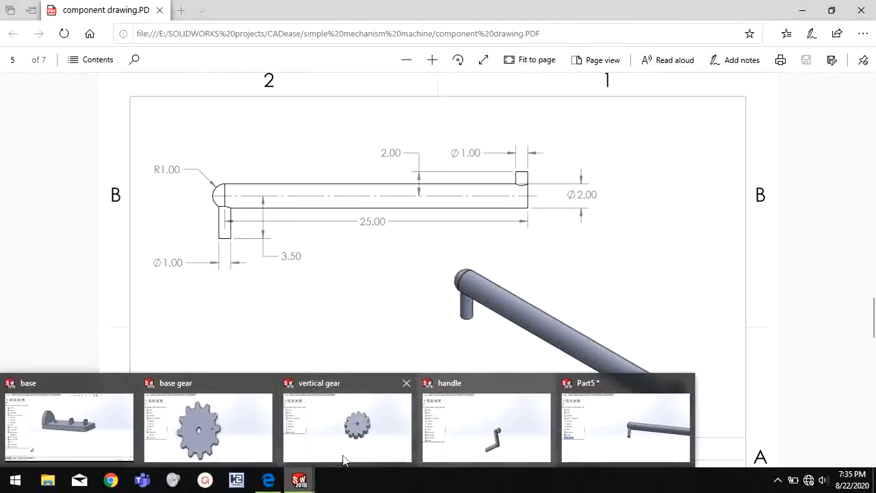
pyautogui.click(437, 357)
pyautogui.click(269, 480)
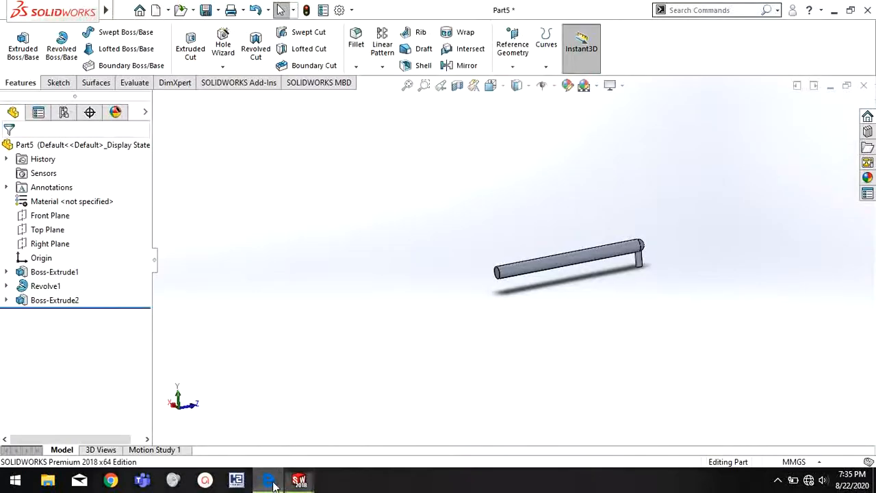
pyautogui.rightClick(43, 235)
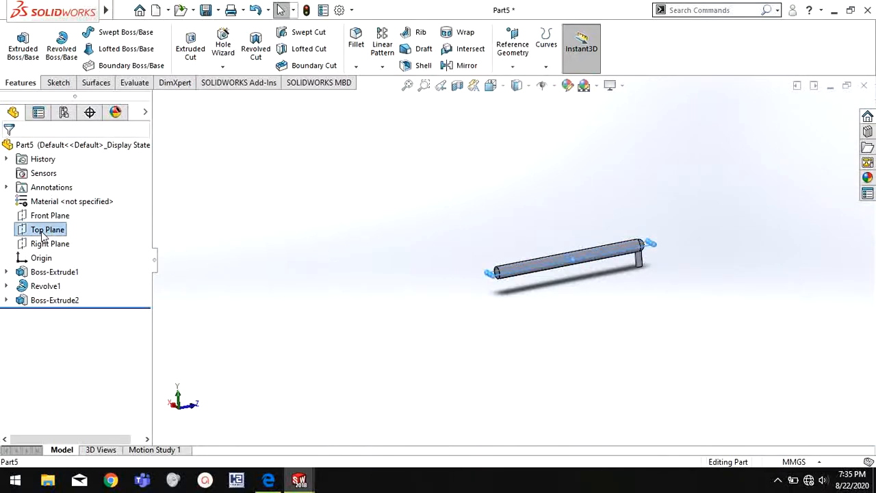
pyautogui.click(73, 210)
pyautogui.press('space')
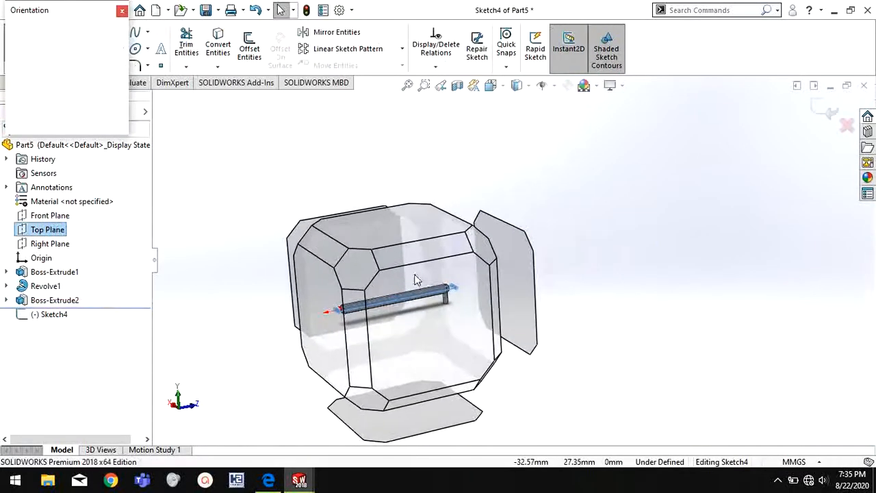
pyautogui.click(386, 235)
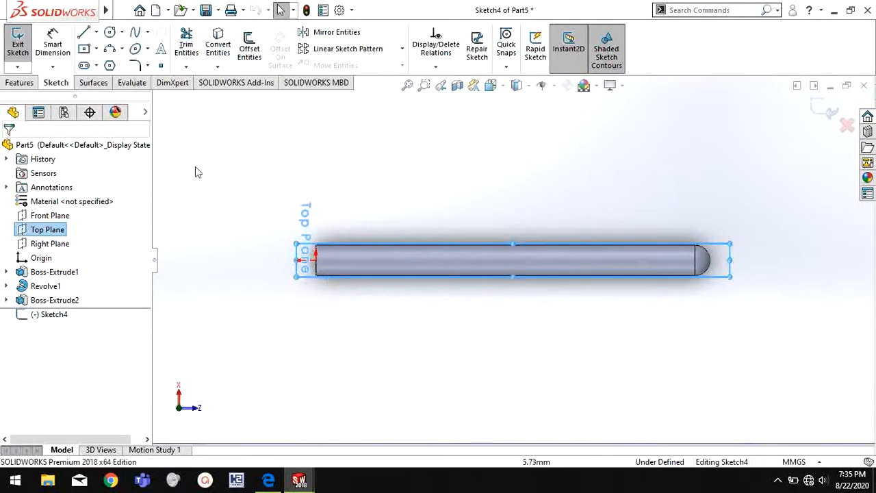
# Sketch a 1 mm diameter circle on the rod's axis, near the flat end
pyautogui.click(109, 32)
pyautogui.scroll(-5, 329, 256)
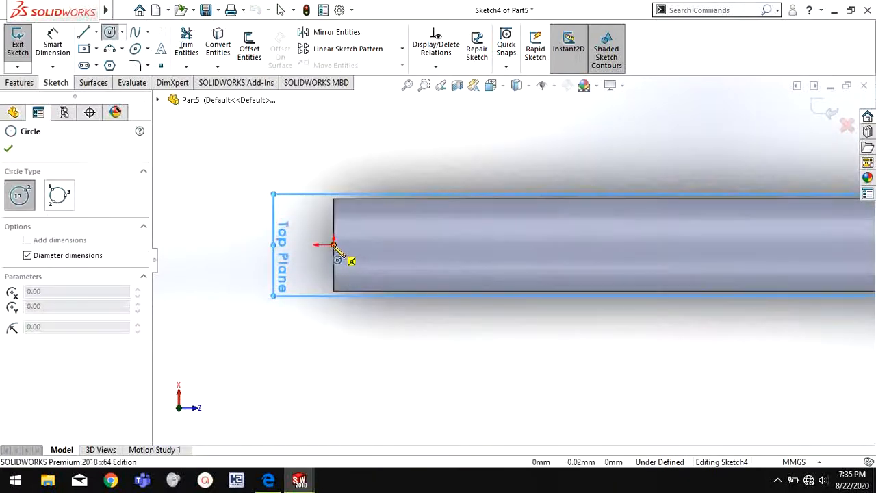
pyautogui.press('Escape')
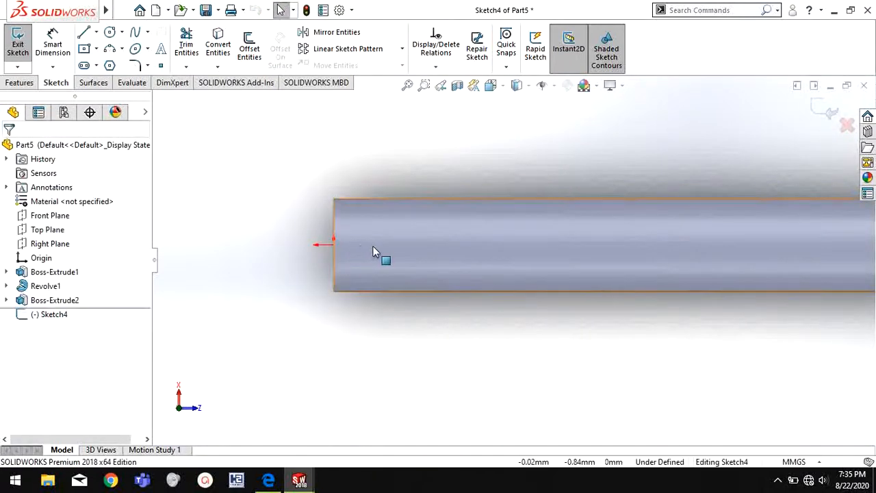
pyautogui.click(111, 34)
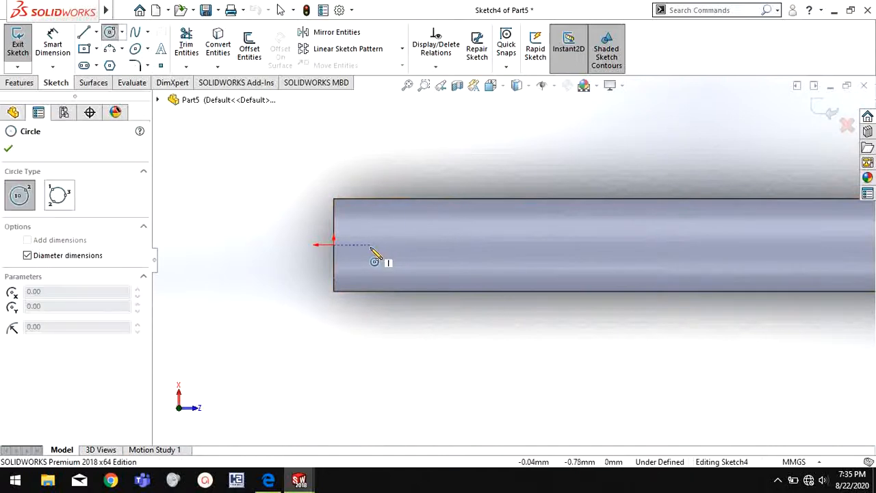
pyautogui.click(366, 244)
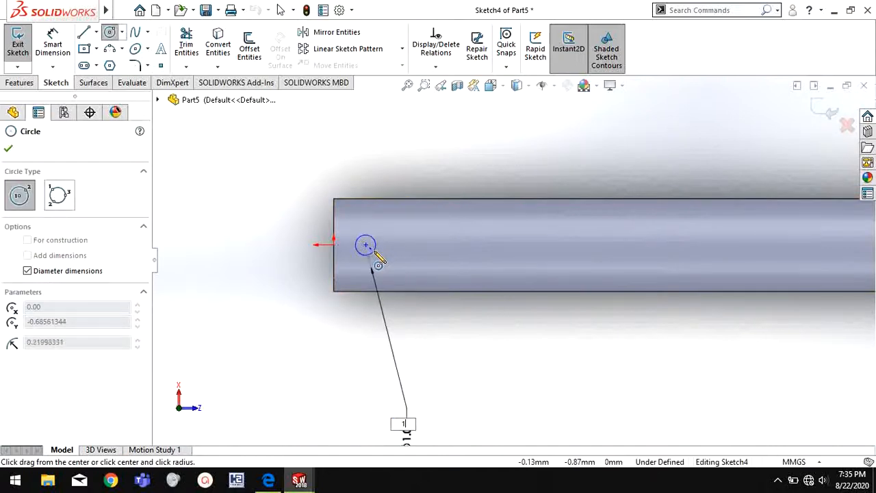
pyautogui.click(375, 253)
pyautogui.rightClick(259, 213)
pyautogui.click(269, 219)
# Make the circle tangent to the rod's flat end edge and align its center with the origin along the rod's axis
pyautogui.scroll(-5, 277, 243)
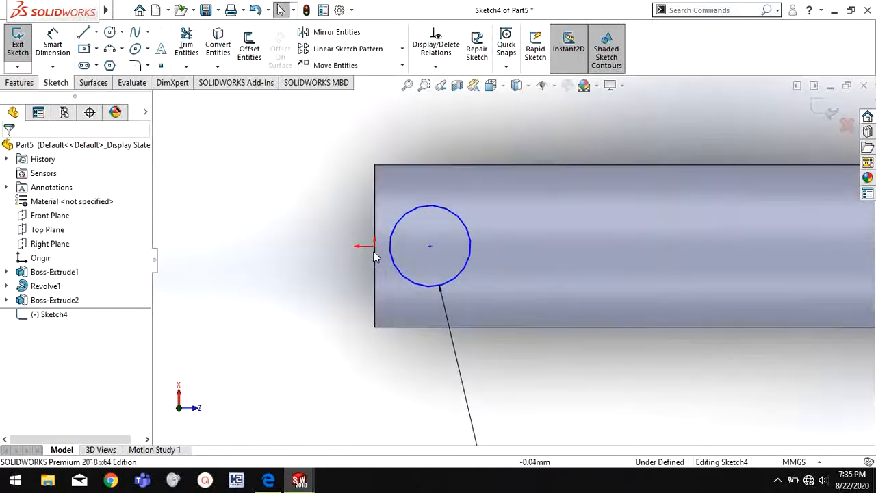
pyautogui.click(392, 258)
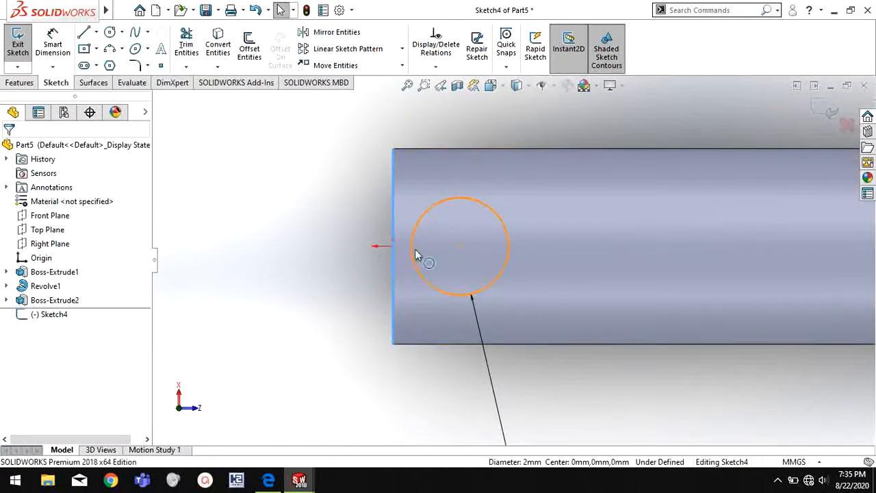
pyautogui.keyDown('ctrl'); pyautogui.click(412, 252); pyautogui.keyUp('ctrl')
pyautogui.click(447, 196)
pyautogui.click(312, 257)
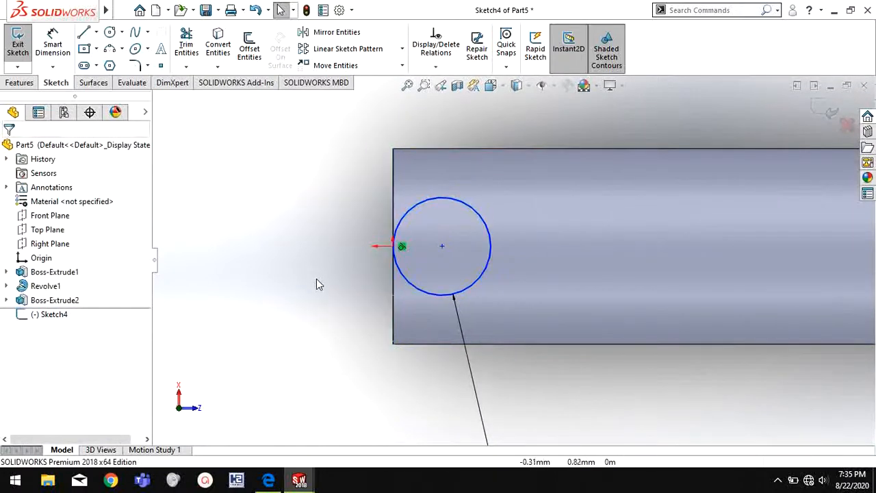
pyautogui.click(402, 246)
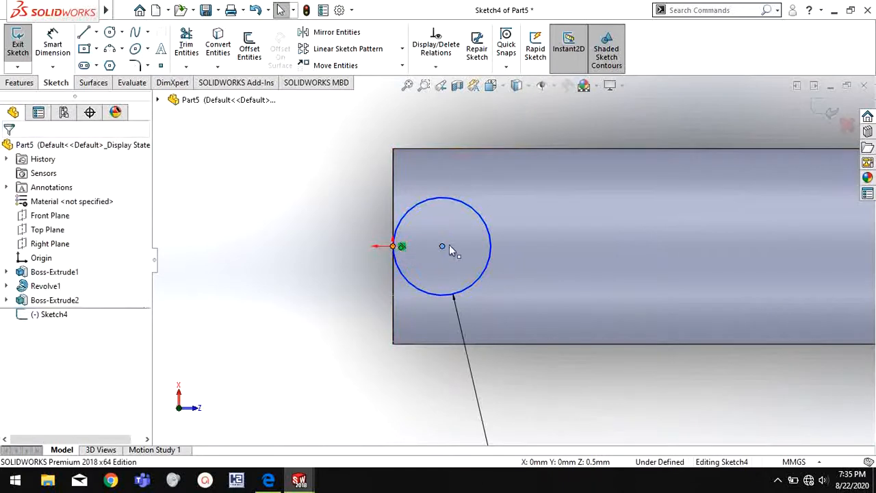
pyautogui.keyDown('ctrl'); pyautogui.click(392, 246); pyautogui.keyUp('ctrl')
pyautogui.click(450, 189)
pyautogui.click(288, 318)
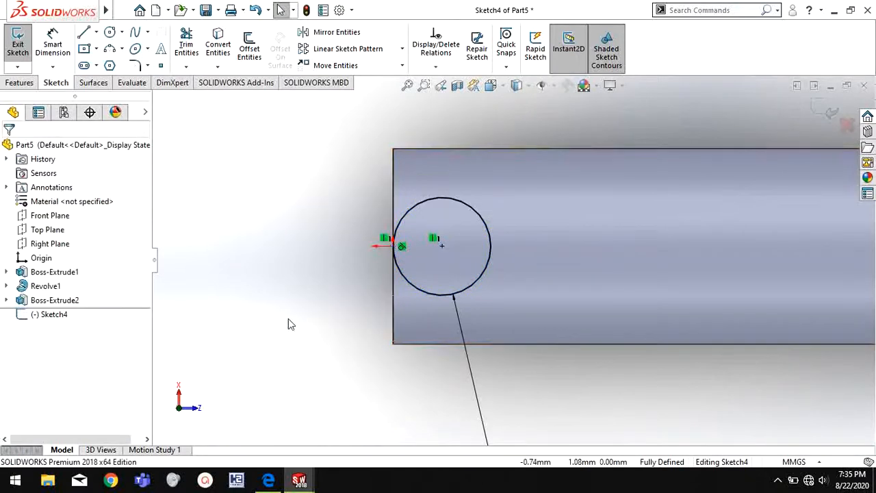
# Extrude the circle 2 mm upward as a blind boss merged with the rod, checking the upper pin against sheet 5 of the drawing
pyautogui.scroll(2, 289, 318)
pyautogui.click(19, 82)
pyautogui.click(23, 48)
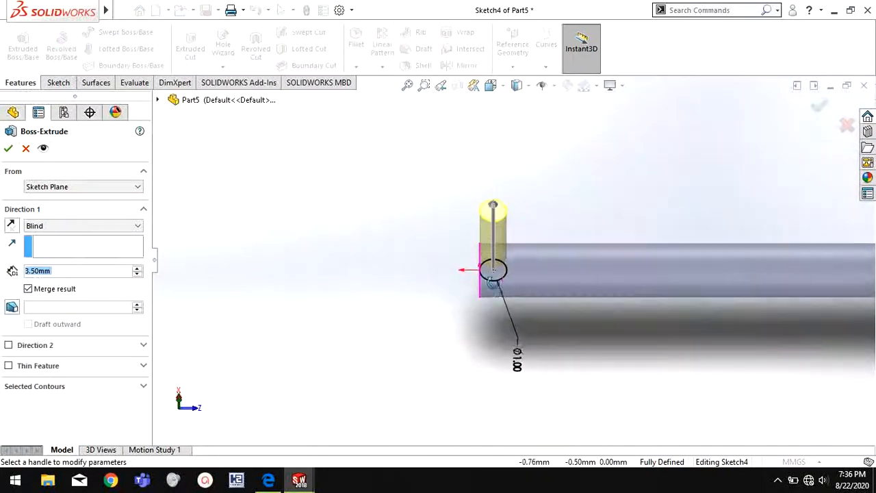
pyautogui.click(65, 270)
pyautogui.write('2')
pyautogui.press('Return')
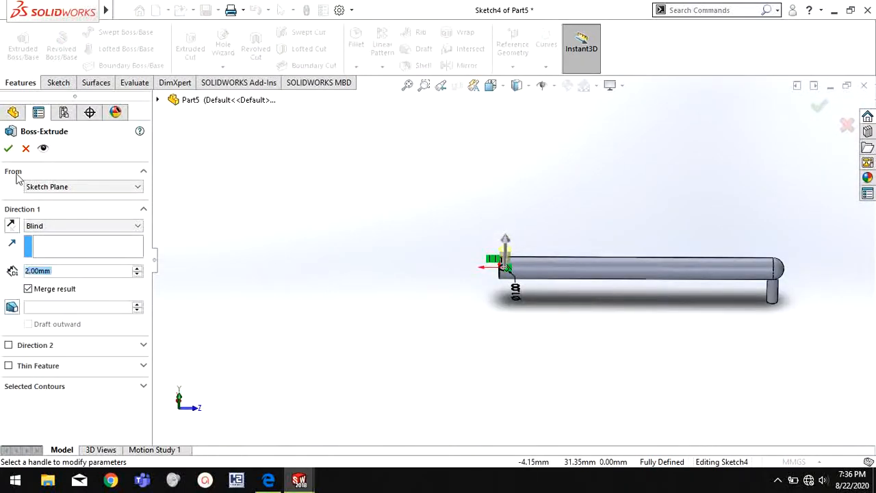
pyautogui.click(271, 481)
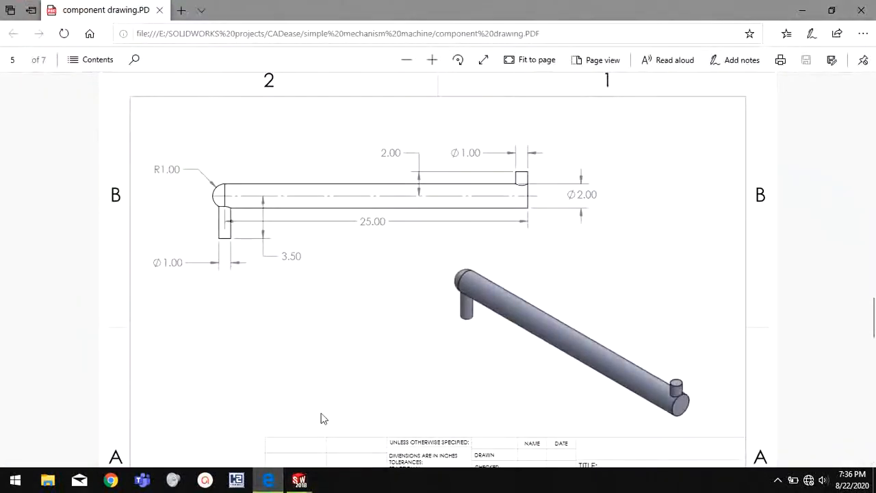
pyautogui.moveTo(299, 481)
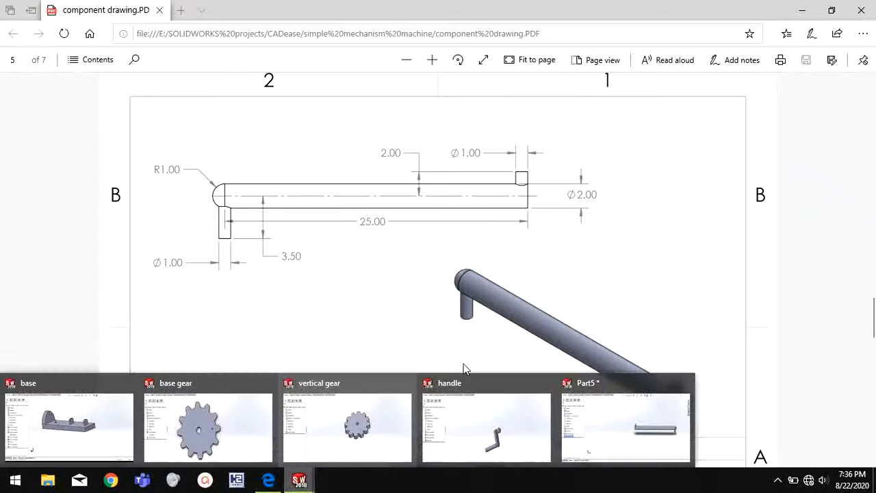
pyautogui.click(607, 410)
pyautogui.scroll(2, 611, 384)
pyautogui.moveTo(612, 365); pyautogui.dragTo(520, 150, button='middle')
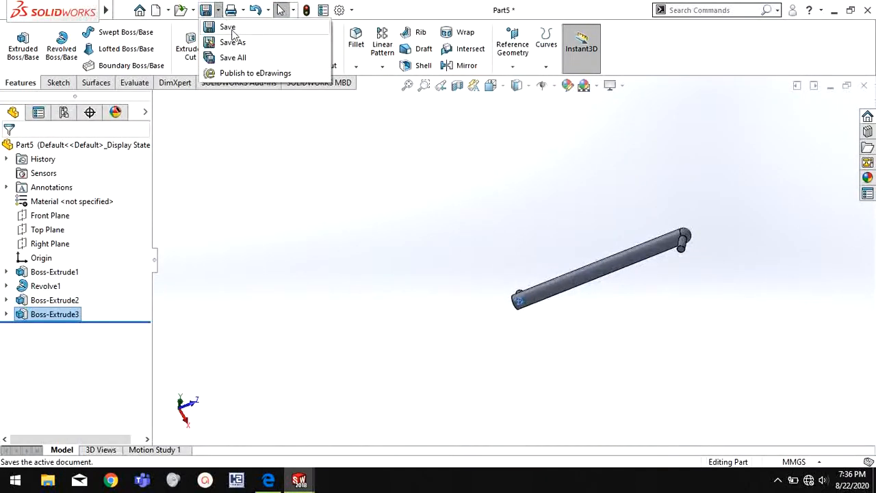
# Save the part on the Desktop as "rotational bar"
pyautogui.hotkey('ctrl', 's')
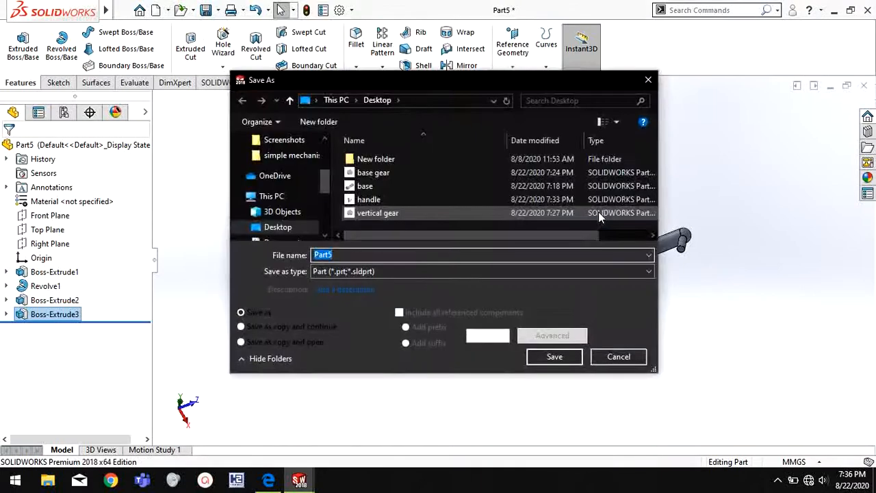
pyautogui.write('rotational bar')
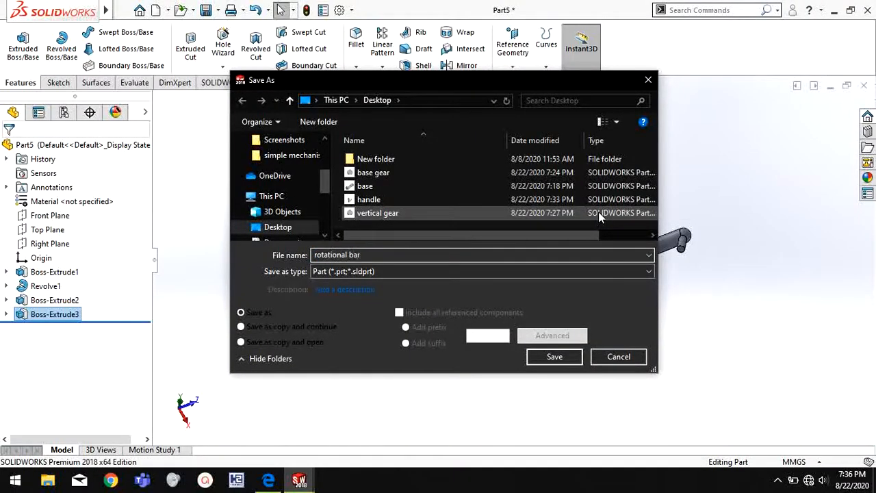
pyautogui.press('Return')
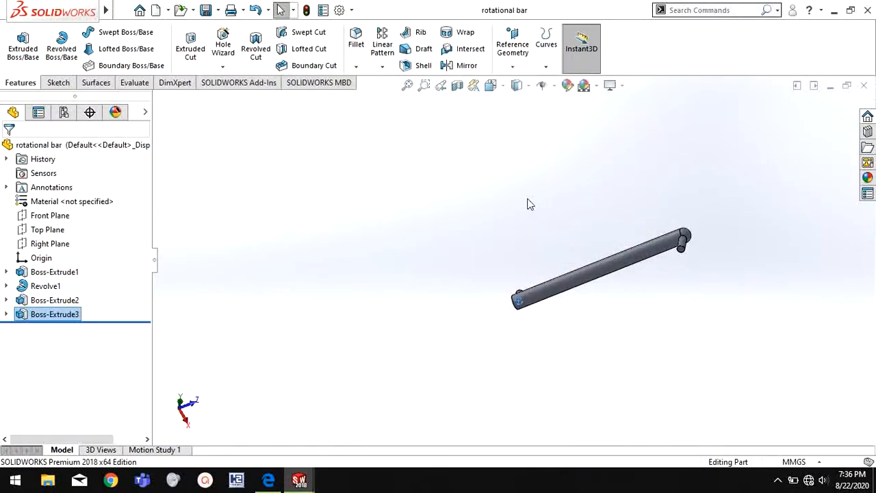
pyautogui.click(527, 211)
pyautogui.moveTo(542, 239); pyautogui.dragTo(579, 305, button='middle')
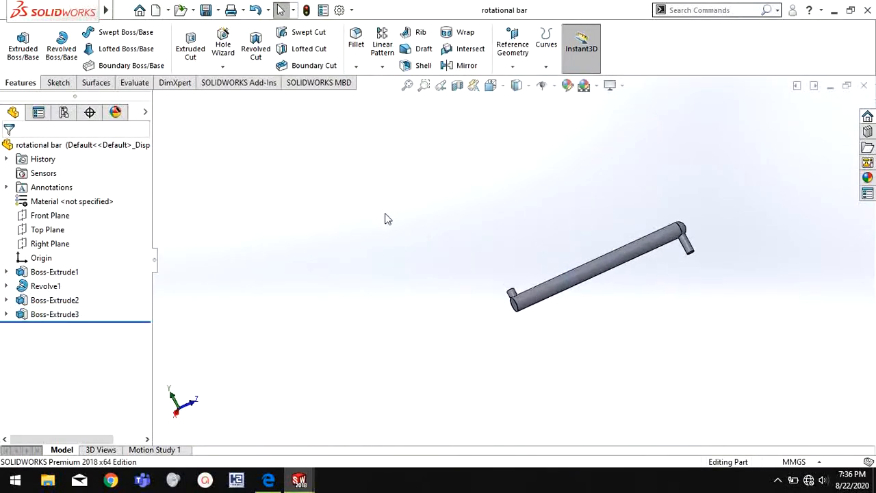
# Create a new part document and examine the next component's dimensions on sheet 6 of the component drawing
pyautogui.click(157, 11)
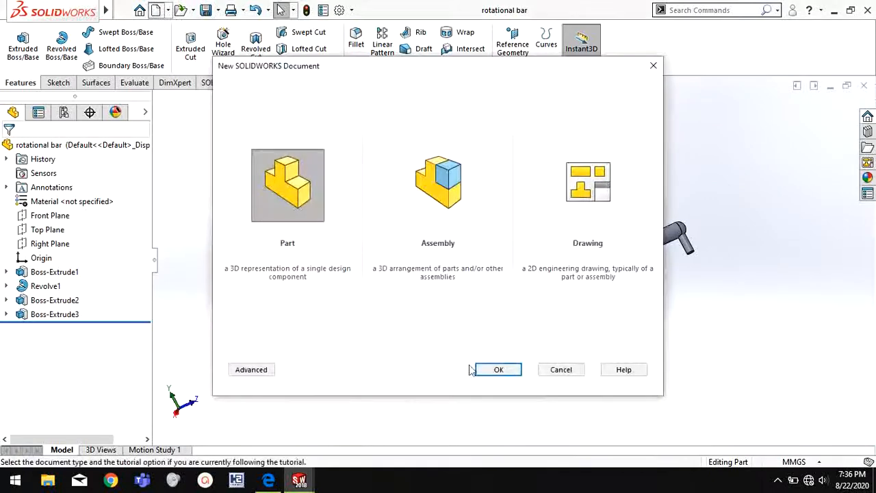
pyautogui.click(499, 370)
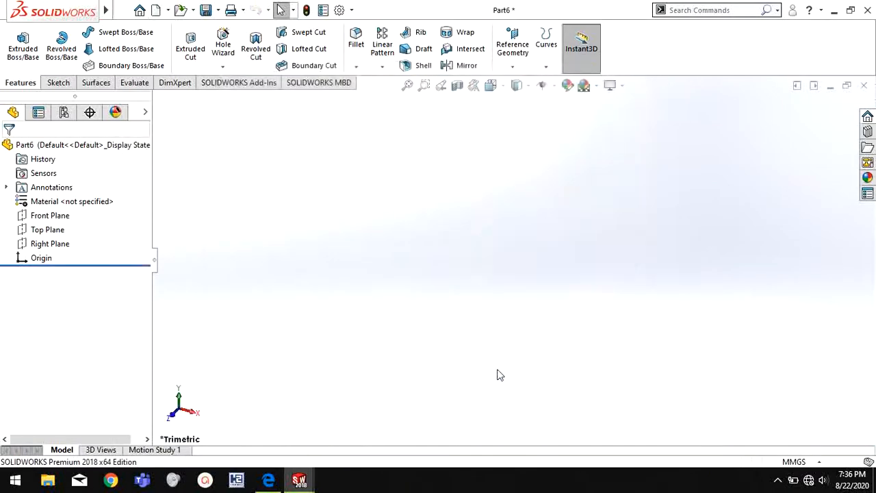
pyautogui.click(268, 481)
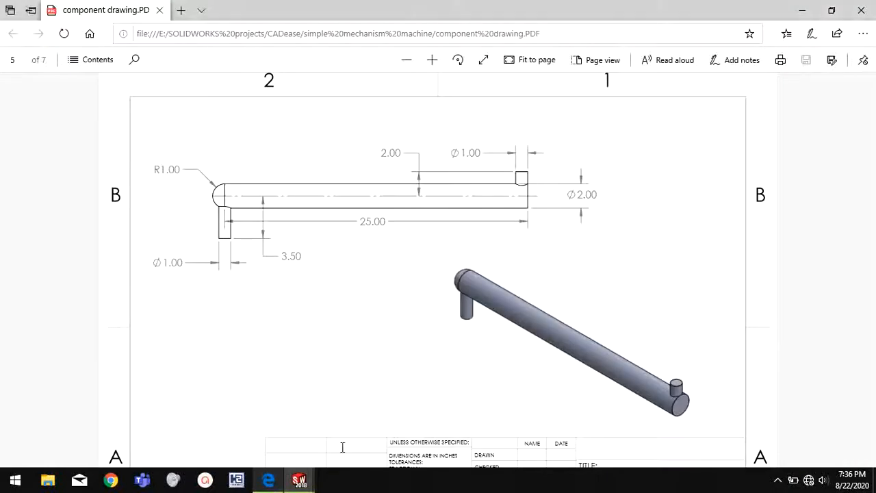
pyautogui.scroll(-3, 501, 376)
pyautogui.scroll(-5, 499, 371)
pyautogui.scroll(1, 499, 371)
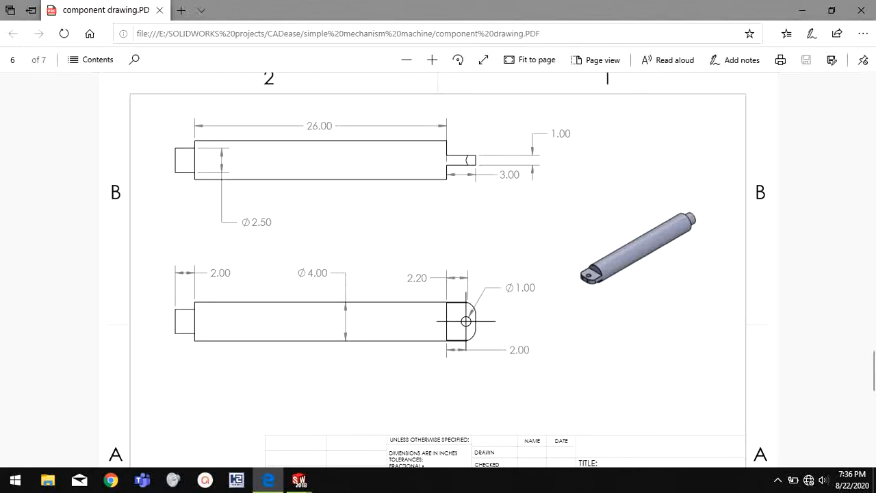
# Sketch a 4 mm diameter circle centered at the origin on the Front Plane of the new part
pyautogui.click(299, 480)
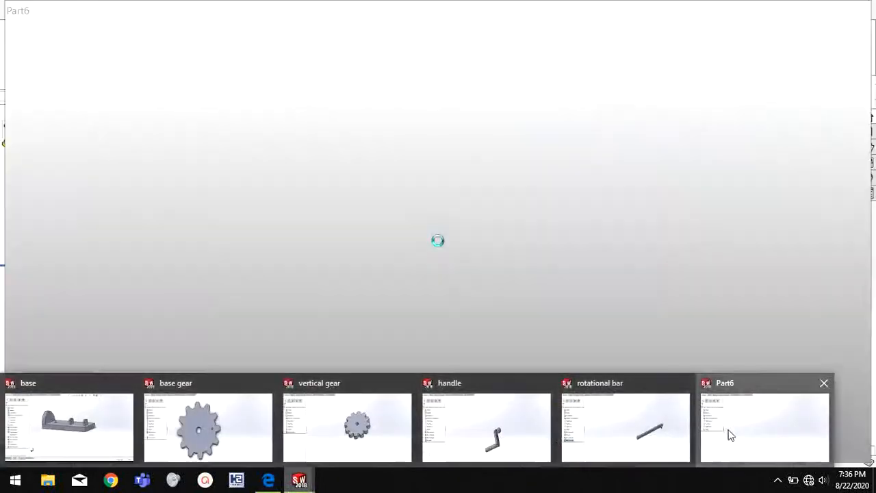
pyautogui.click(731, 435)
pyautogui.rightClick(59, 215)
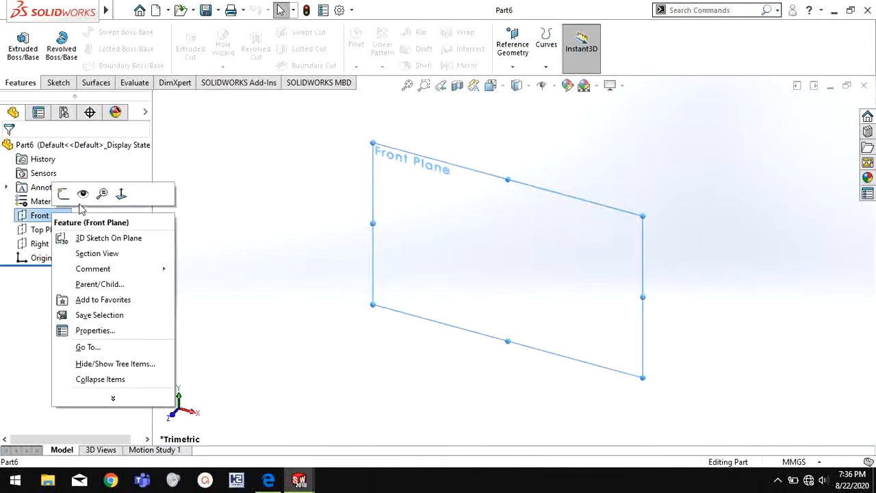
pyautogui.click(63, 194)
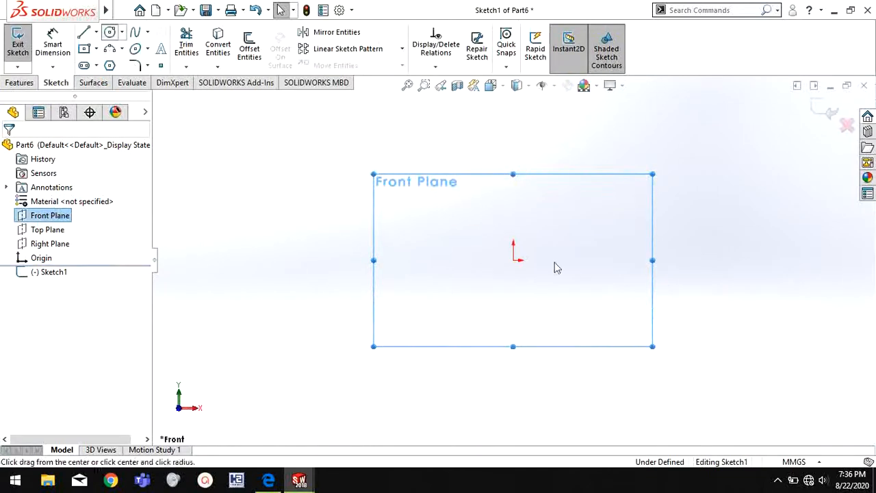
pyautogui.moveTo(514, 260); pyautogui.dragTo(534, 274)
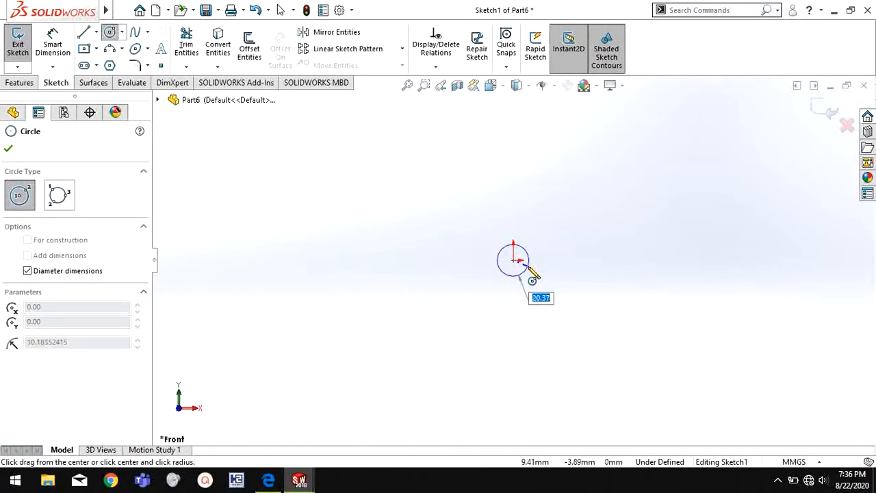
pyautogui.write('4')
pyautogui.press('Return')
# Extrude the circle 26 mm as a blind boss, checking the length against sheet 6 of the drawing
pyautogui.rightClick(544, 259)
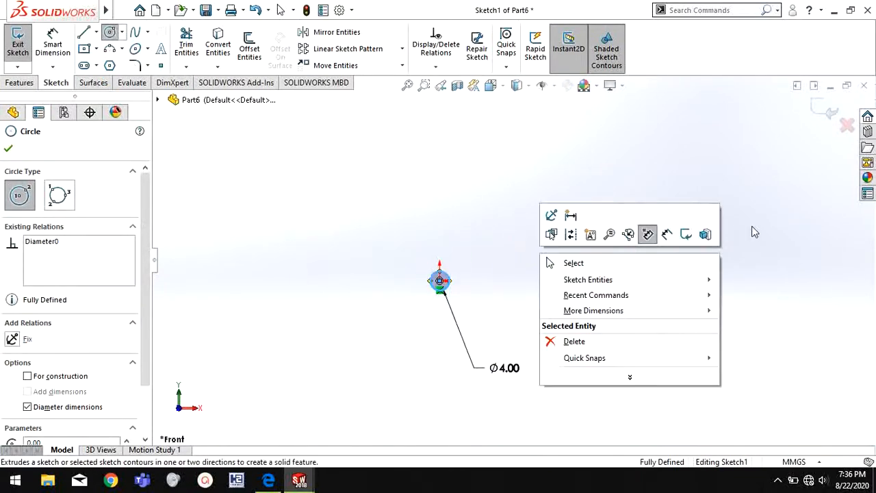
pyautogui.click(705, 234)
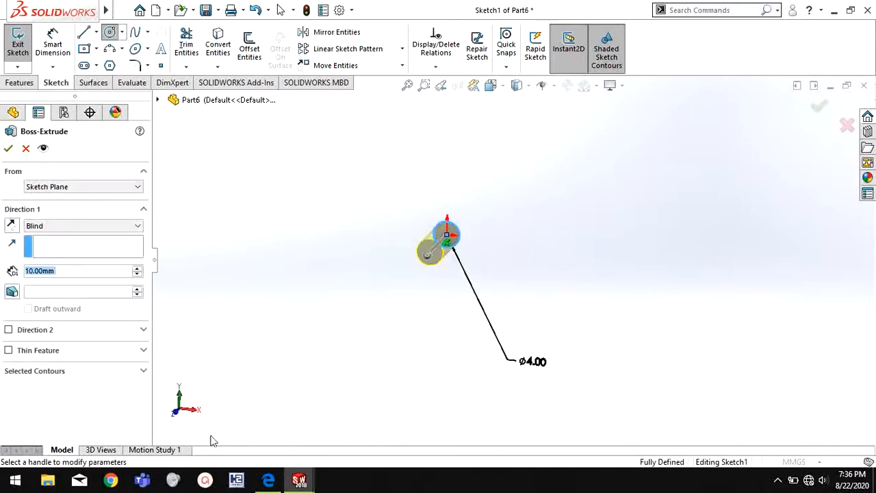
pyautogui.click(268, 480)
pyautogui.click(271, 483)
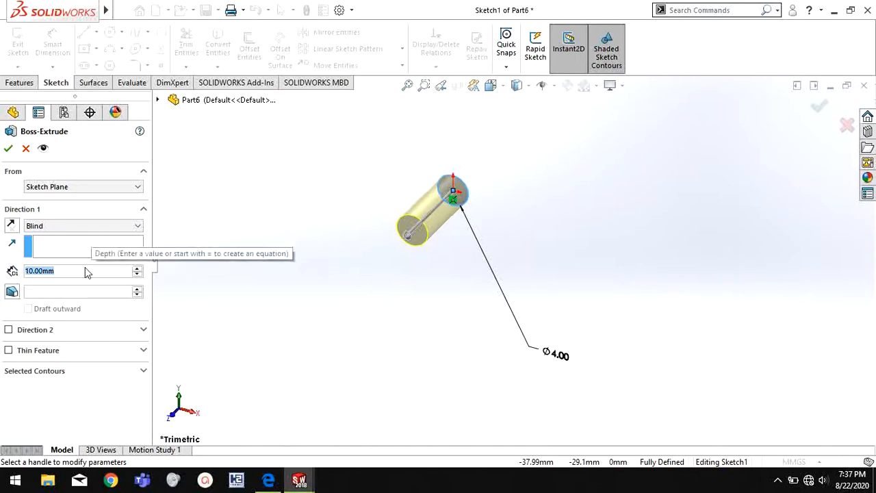
pyautogui.write('26')
pyautogui.press('Return')
pyautogui.rightClick(237, 218)
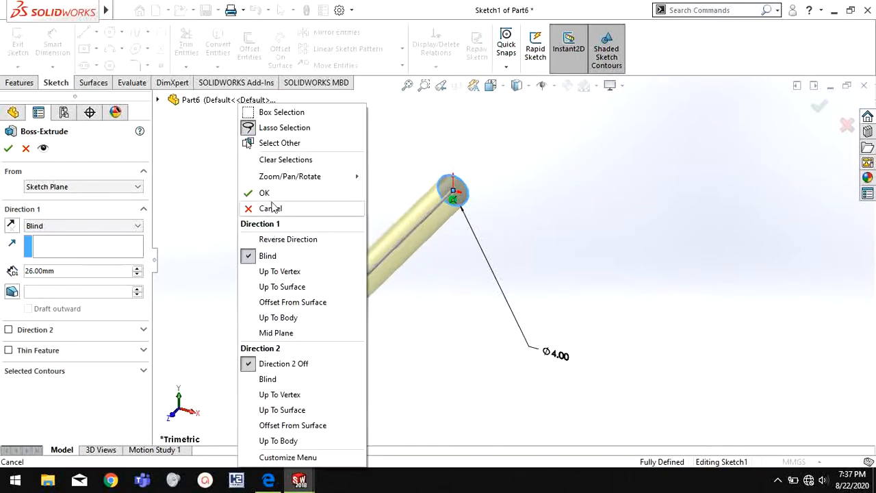
pyautogui.click(265, 193)
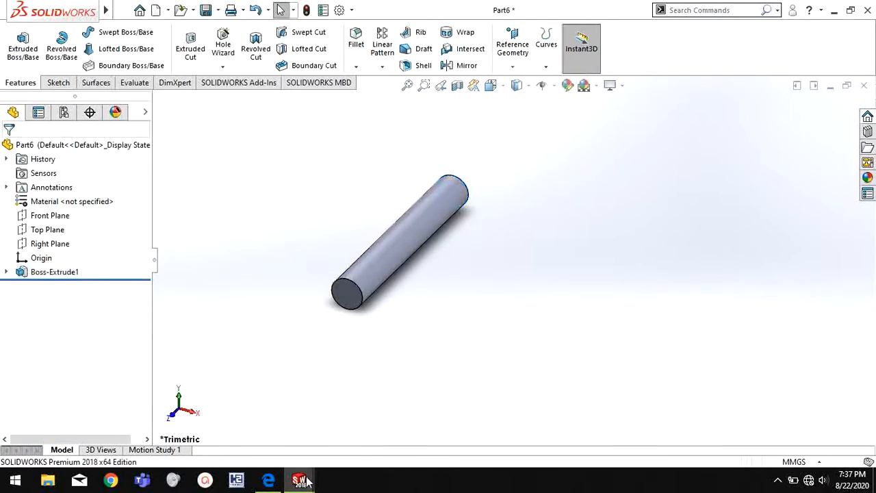
# Check the tongue dimensions on sheet 6 of the component drawing, and start a sketch on the Top Plane viewed normal to it
pyautogui.click(268, 482)
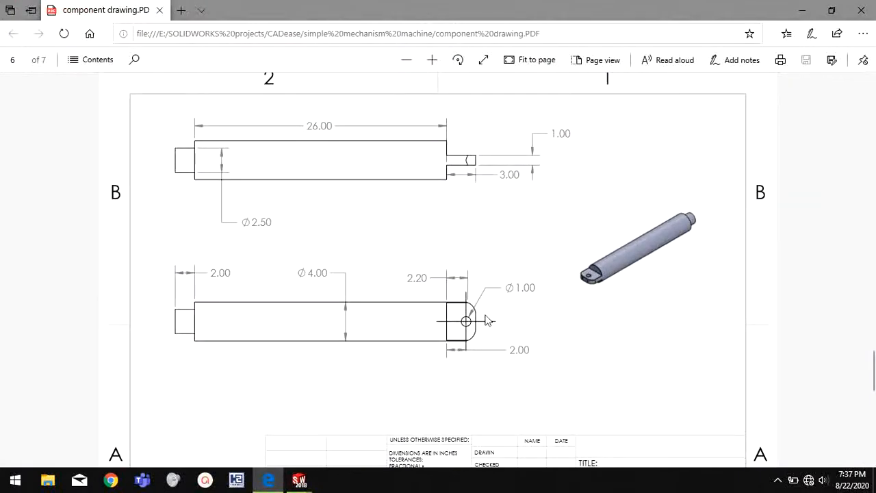
pyautogui.scroll(-2, 442, 266)
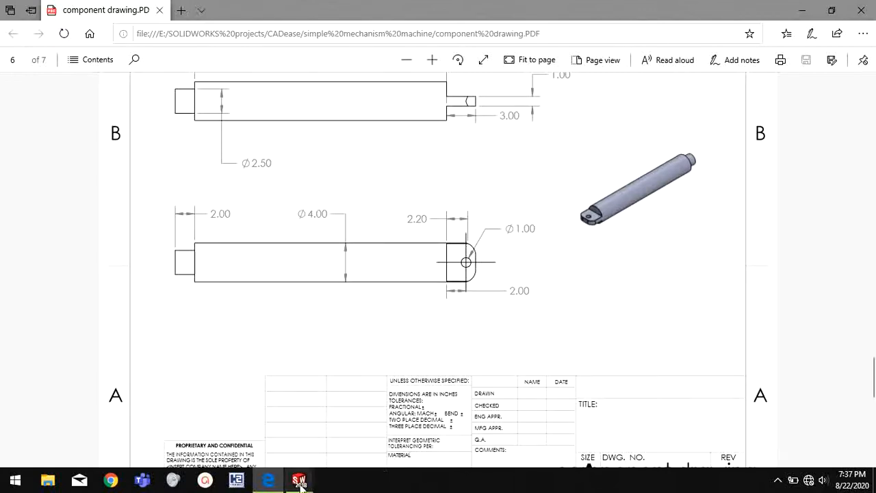
pyautogui.moveTo(299, 482)
pyautogui.click(748, 433)
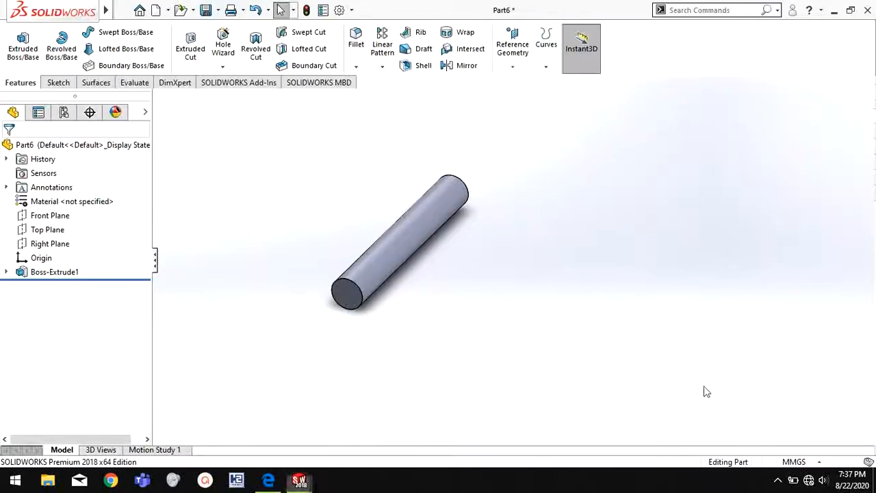
pyautogui.rightClick(51, 230)
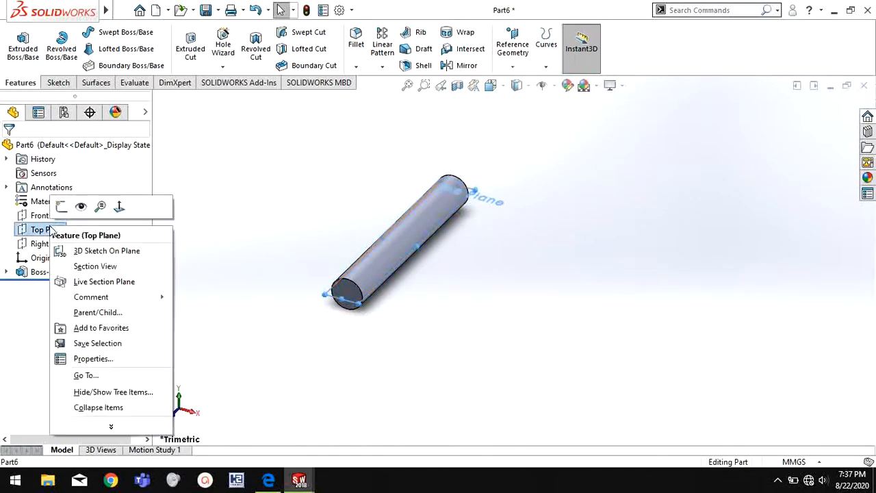
pyautogui.click(58, 203)
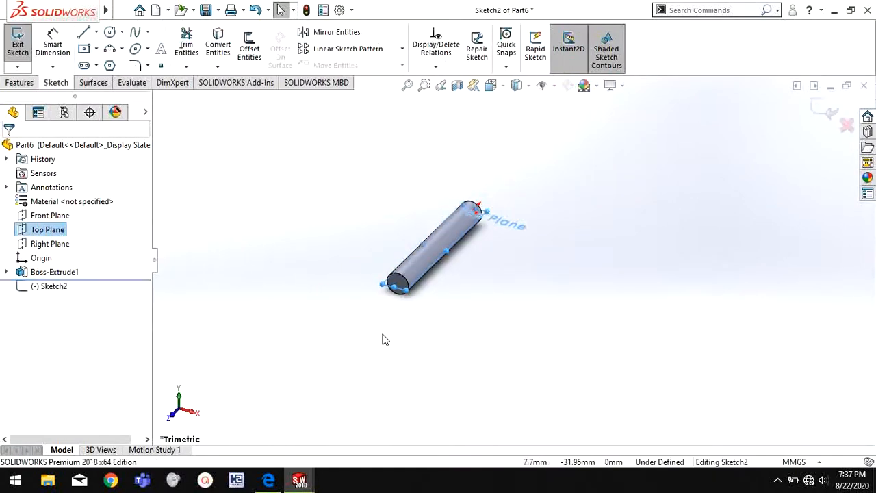
pyautogui.press('space')
pyautogui.hotkey('ctrl', '8')
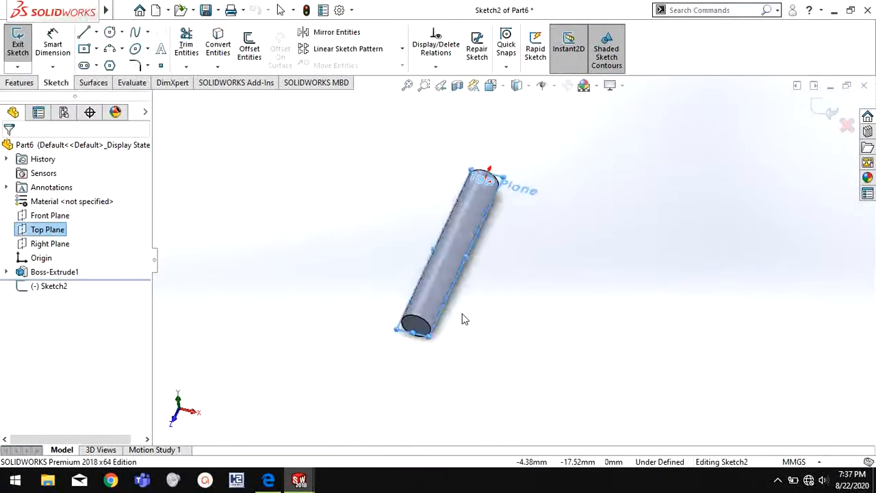
pyautogui.scroll(3, 530, 162)
pyautogui.scroll(-5, 513, 179)
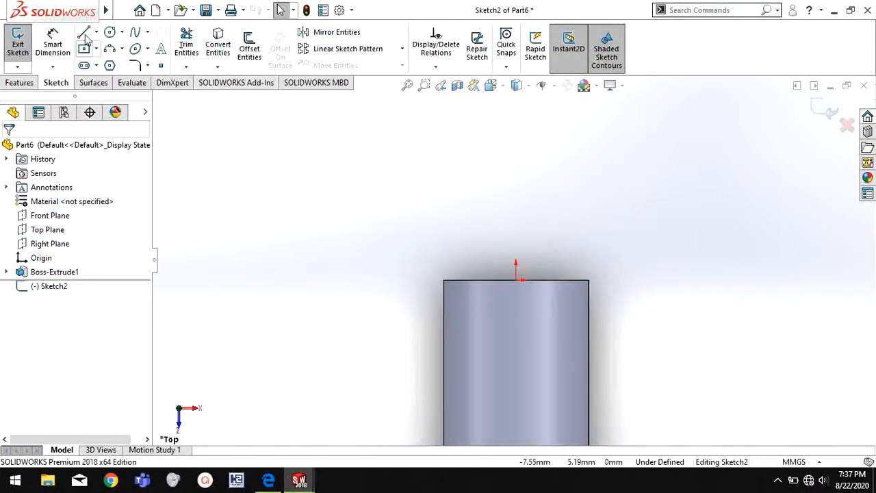
# Sketch a 2.2 mm vertical line outward from one corner of the shaft's end at the origin
pyautogui.click(443, 280)
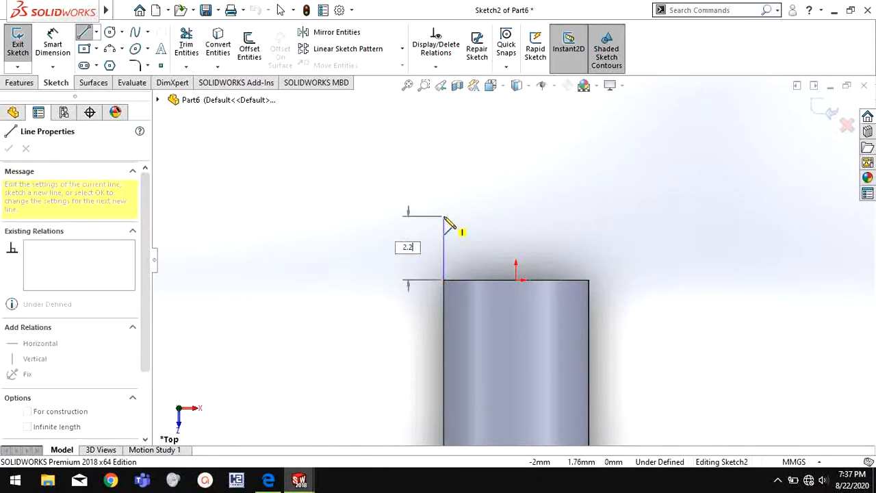
pyautogui.write('2.2')
pyautogui.press('Return')
pyautogui.press('Escape')
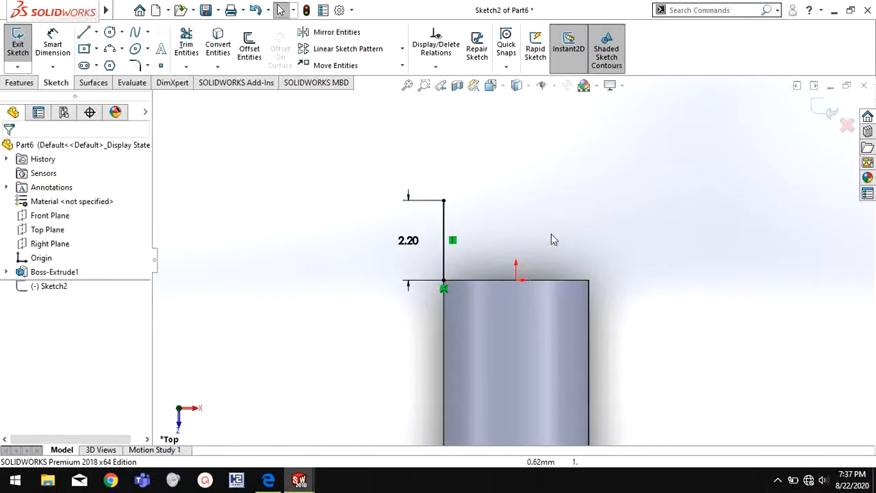
# Sketch a second vertical line from the opposite corner of the shaft's end and make both lines equal in length
pyautogui.click(85, 33)
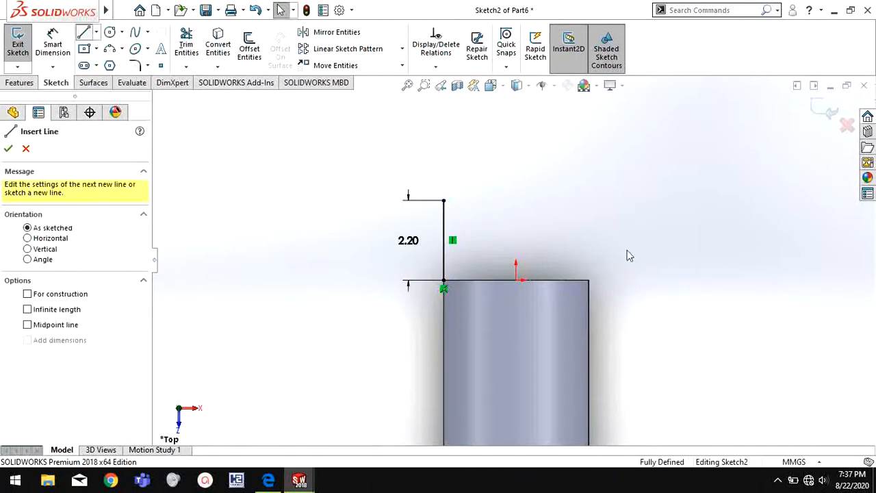
pyautogui.click(589, 280)
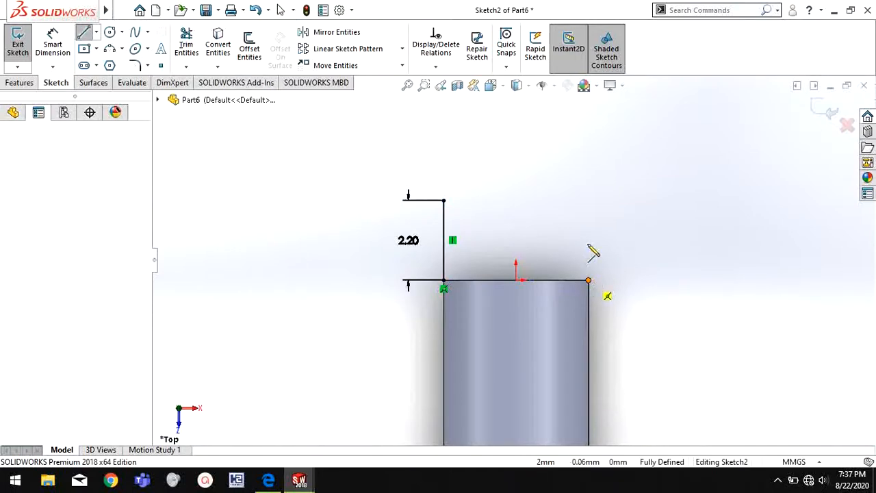
pyautogui.click(589, 200)
pyautogui.rightClick(649, 208)
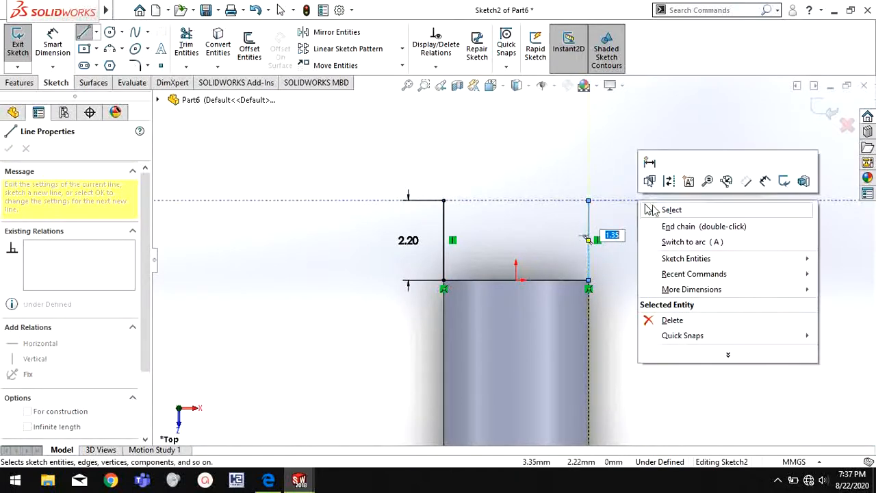
pyautogui.click(667, 209)
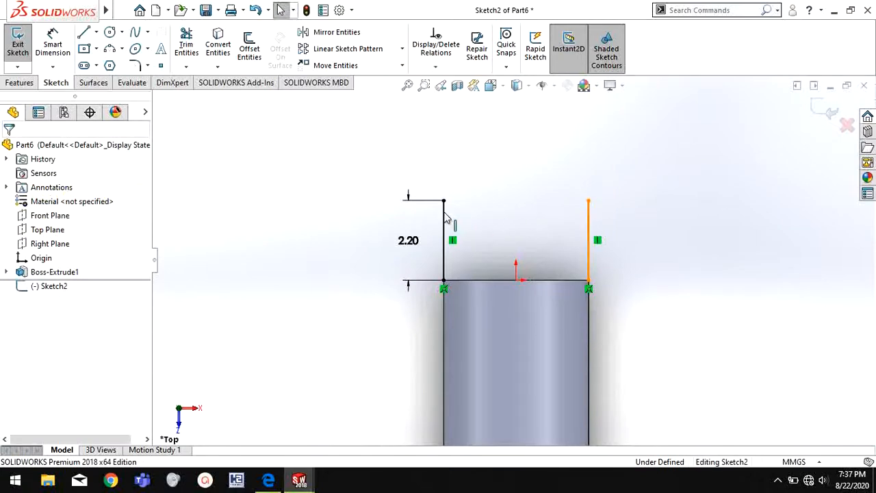
pyautogui.click(445, 218)
pyautogui.keyDown('ctrl'); pyautogui.click(589, 209); pyautogui.keyUp('ctrl')
pyautogui.click(574, 174)
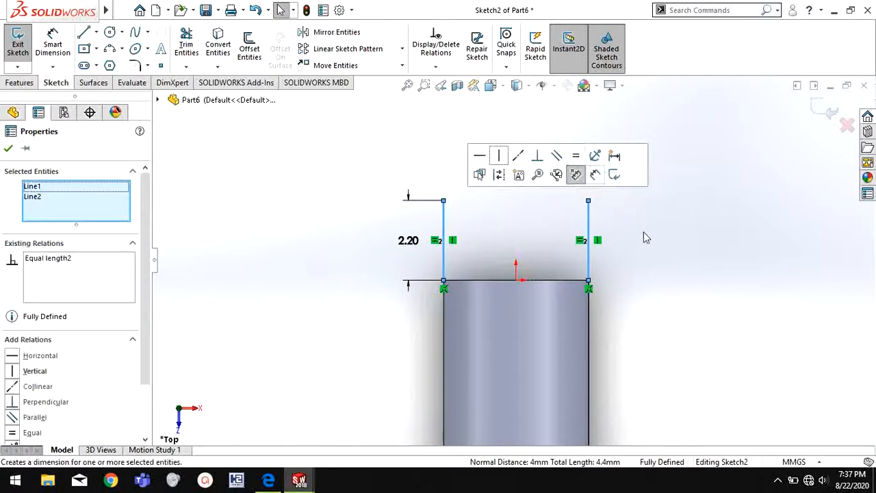
pyautogui.click(643, 237)
# Consult sheet 6 of the drawing and sketch a 1 mm diameter circle above the origin, midway between the two vertical lines
pyautogui.click(268, 480)
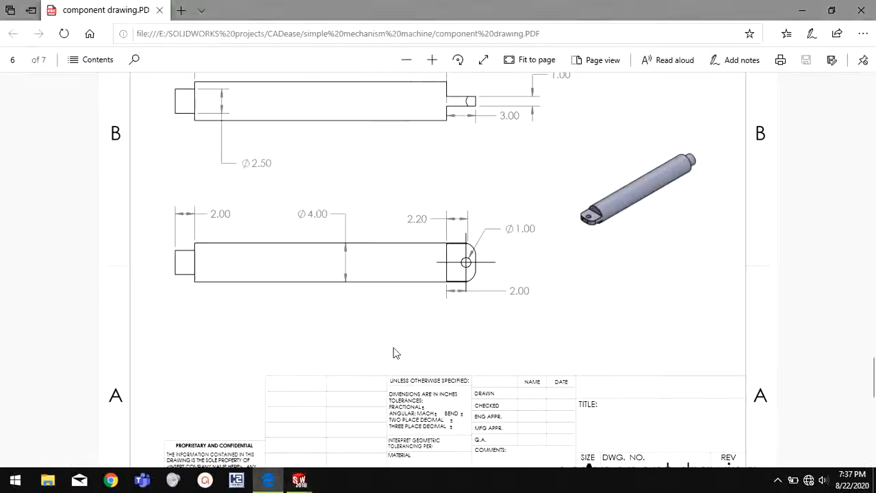
pyautogui.scroll(1, 540, 261)
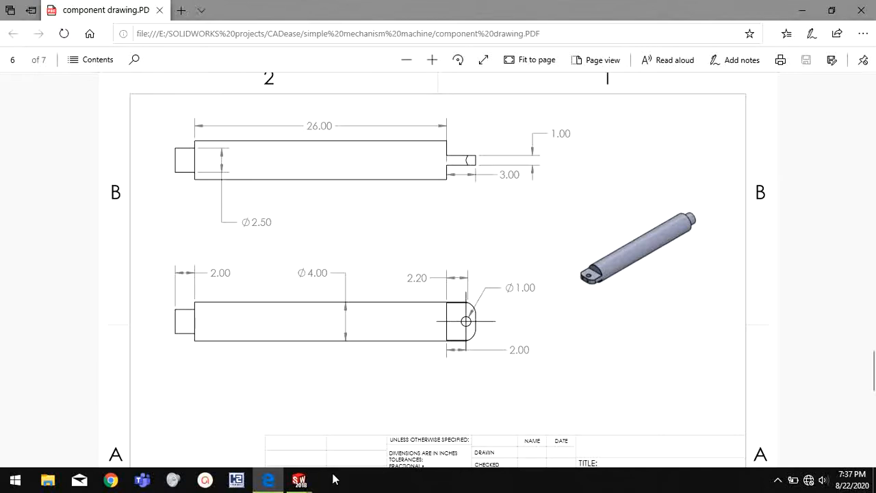
pyautogui.moveTo(306, 483)
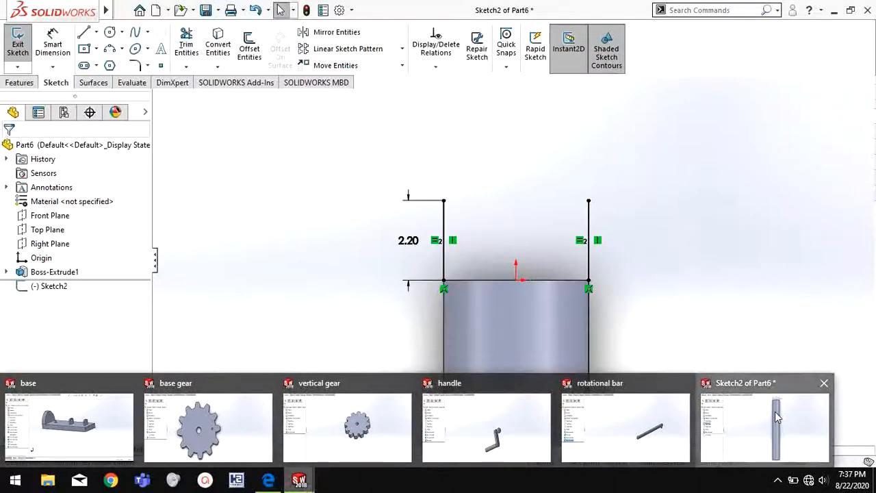
pyautogui.click(775, 412)
pyautogui.click(109, 32)
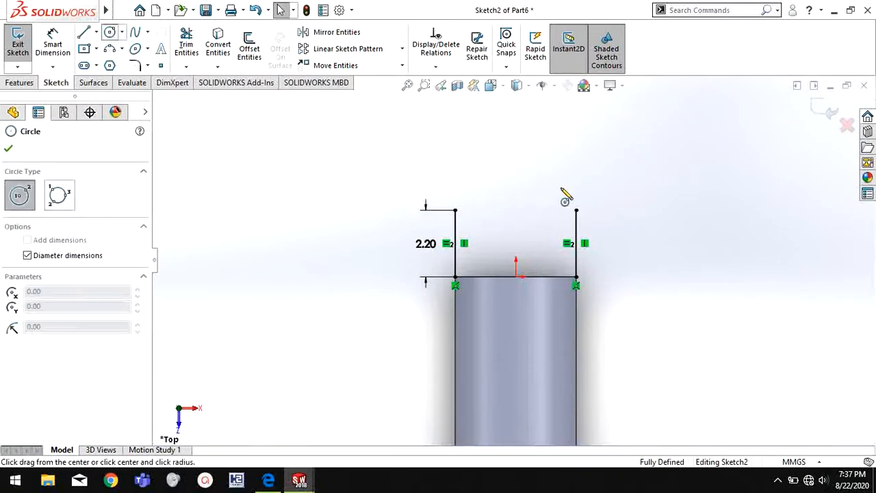
pyautogui.click(516, 210)
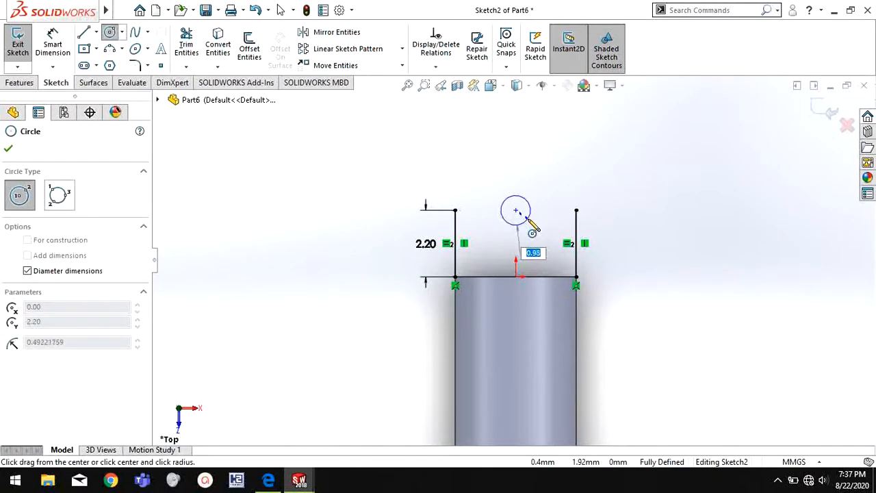
pyautogui.write('1')
pyautogui.press('Return')
# Dimension the circle's center 2 mm from the shaft's end edge, checking the distance against the drawing
pyautogui.hotkey('alt', 'Tab')
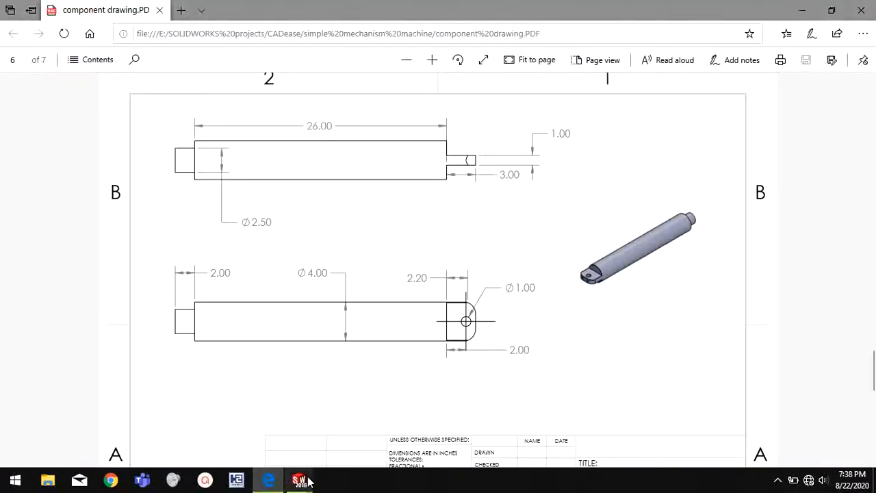
pyautogui.moveTo(308, 482)
pyautogui.click(722, 420)
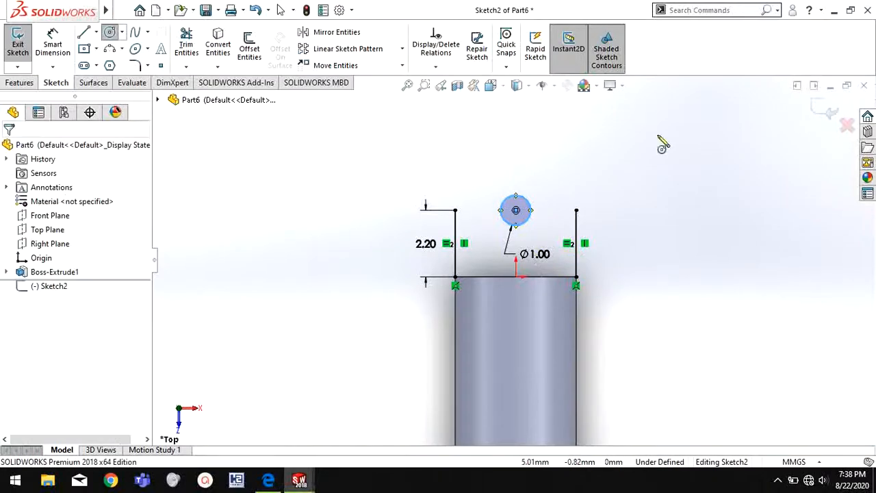
pyautogui.moveTo(658, 135); pyautogui.dragTo(658, 103, button='right')
pyautogui.click(516, 211)
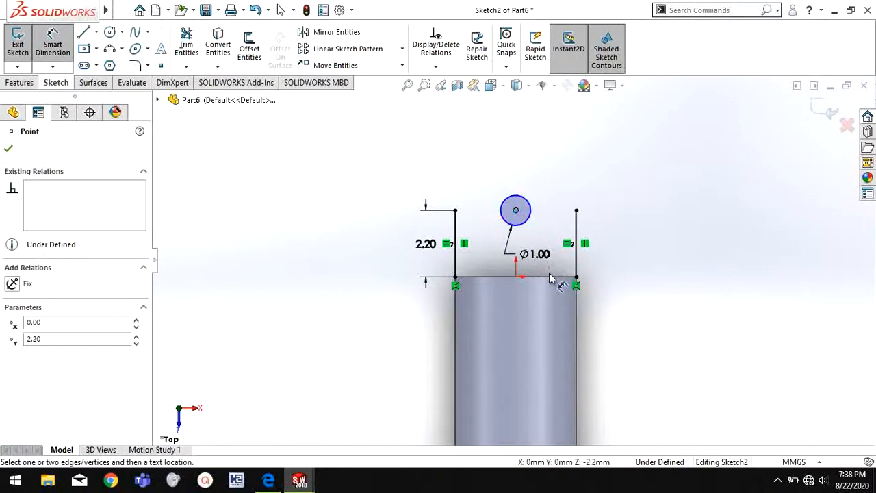
pyautogui.click(551, 280)
pyautogui.click(641, 250)
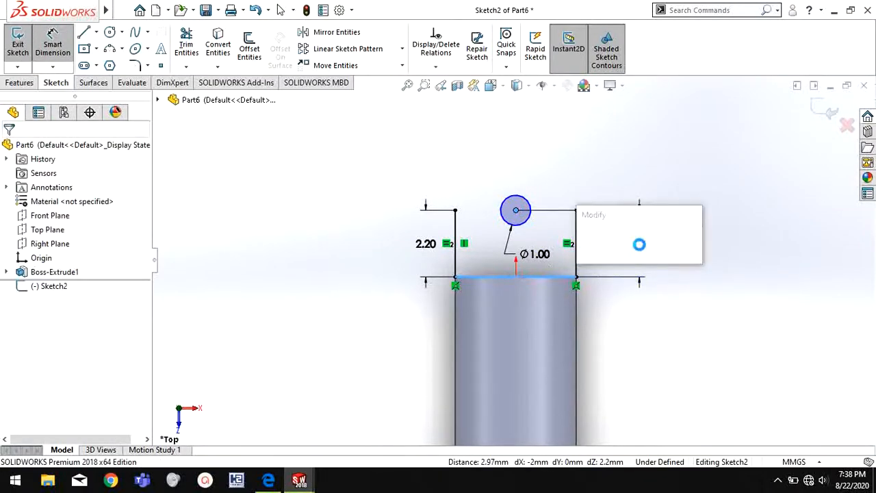
pyautogui.press('Return')
pyautogui.click(708, 229)
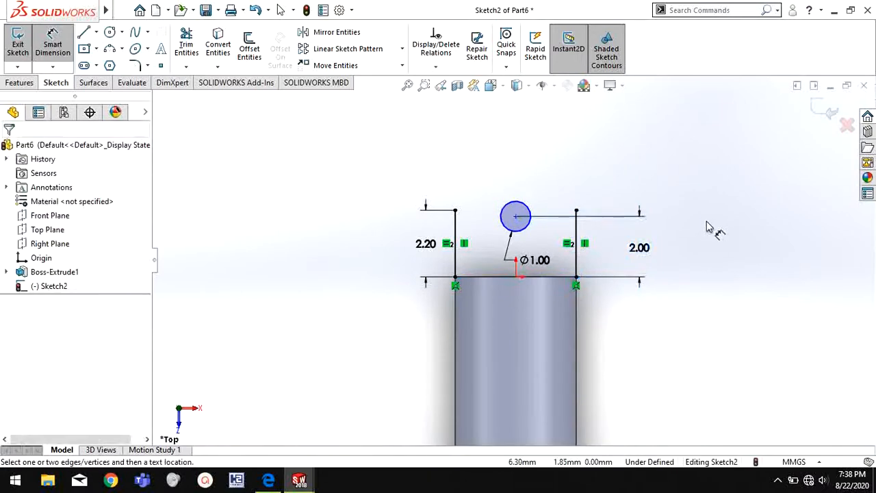
pyautogui.rightClick(708, 229)
pyautogui.click(730, 261)
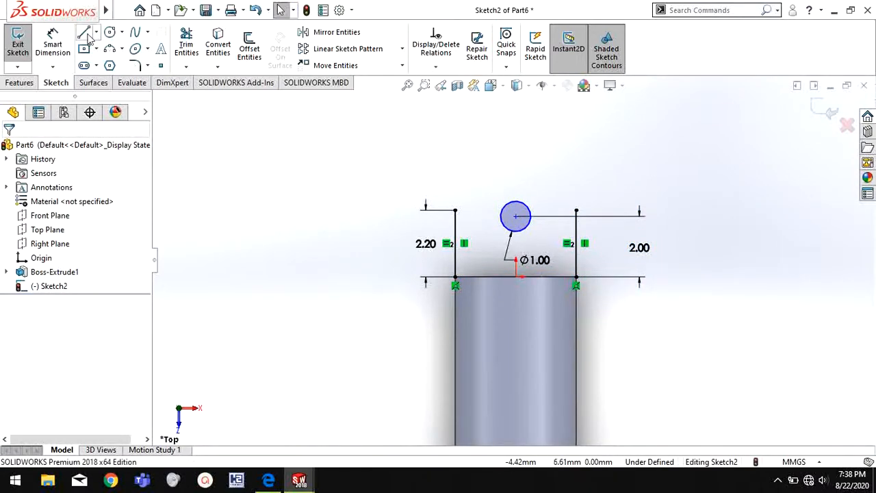
# Sketch a short horizontal line beyond the circle and align its midpoint vertically with the origin
pyautogui.click(83, 32)
pyautogui.scroll(-2, 529, 199)
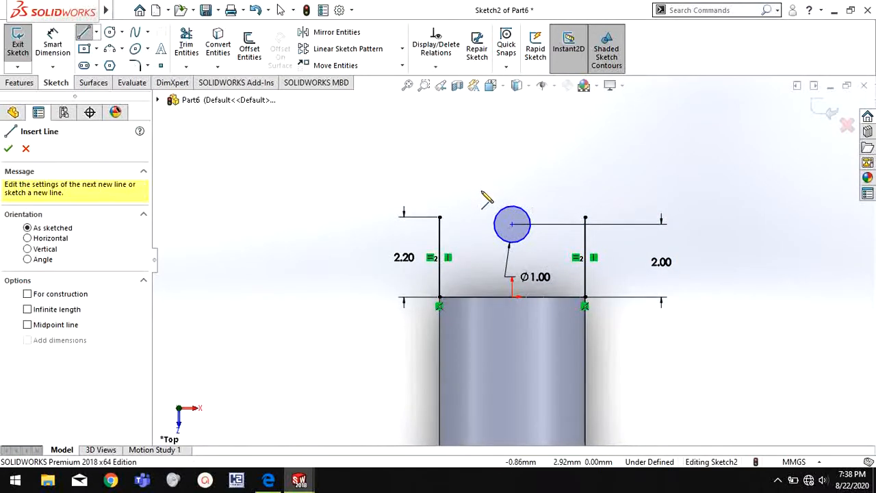
pyautogui.click(481, 193)
pyautogui.click(542, 191)
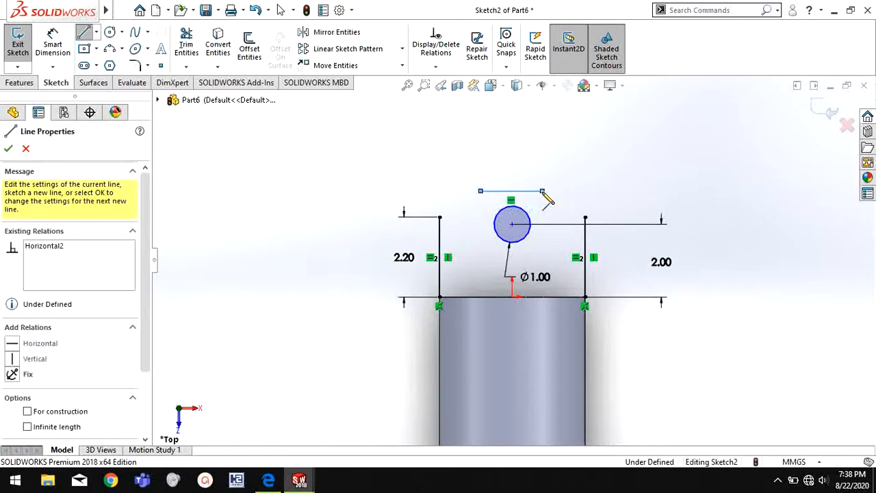
pyautogui.press('Escape')
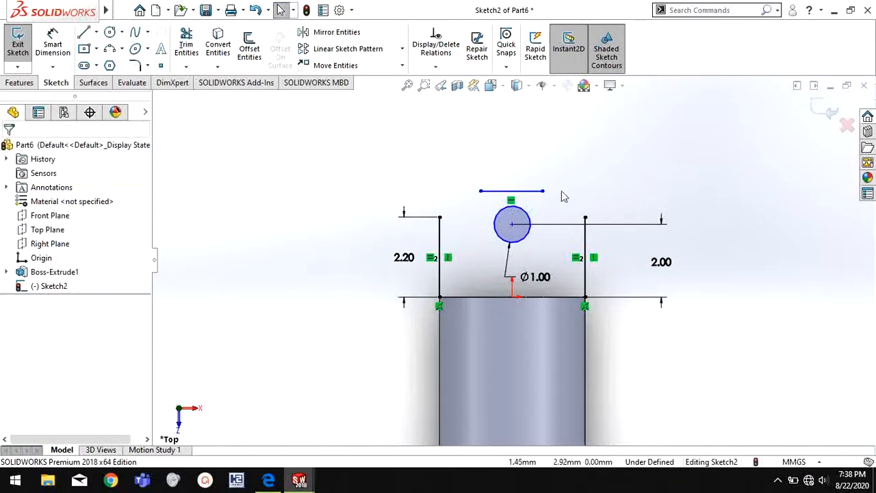
pyautogui.click(513, 191)
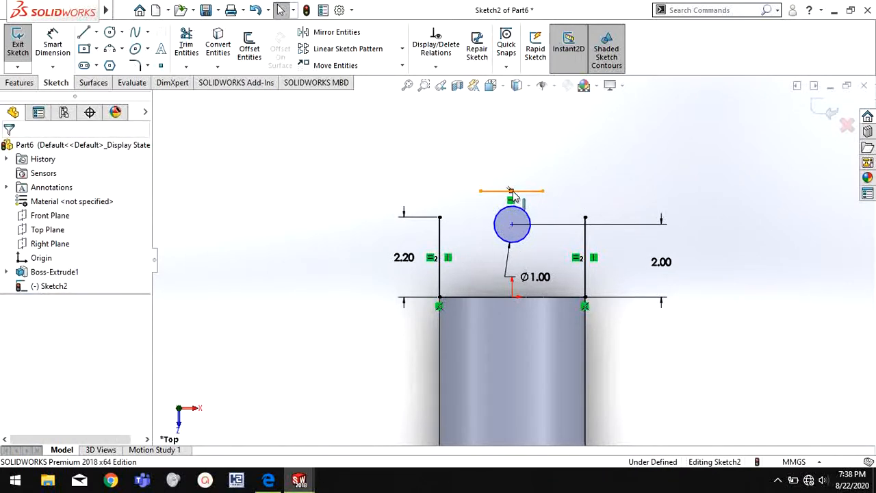
pyautogui.click(512, 296)
pyautogui.click(573, 240)
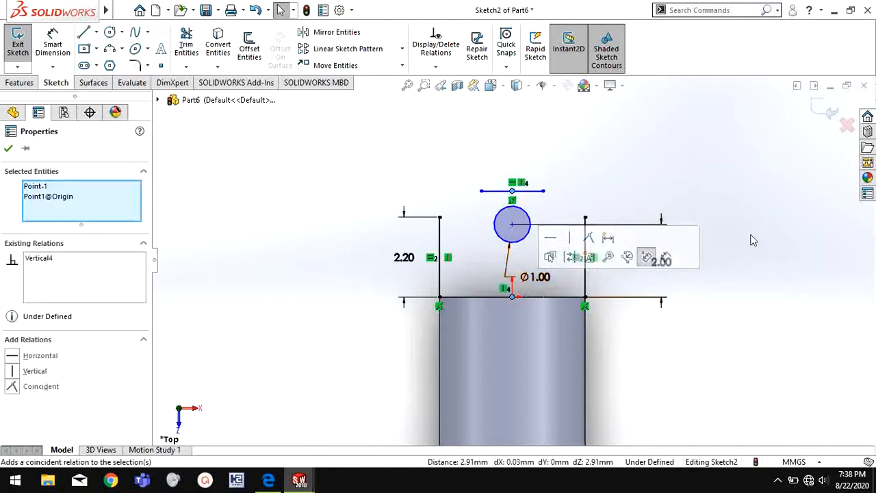
# Connect both ends of the short horizontal line to the free ends of the vertical lines with tangent arcs
pyautogui.click(110, 48)
pyautogui.click(122, 48)
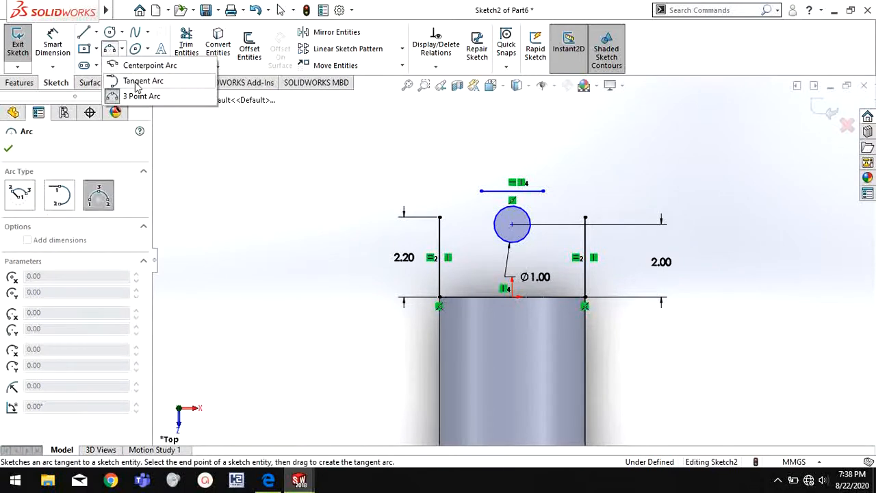
pyautogui.click(134, 77)
pyautogui.click(481, 191)
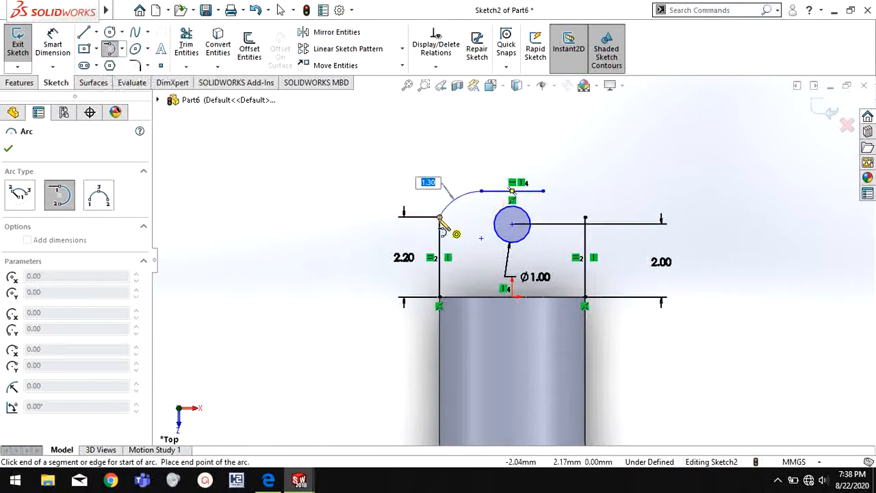
pyautogui.click(439, 217)
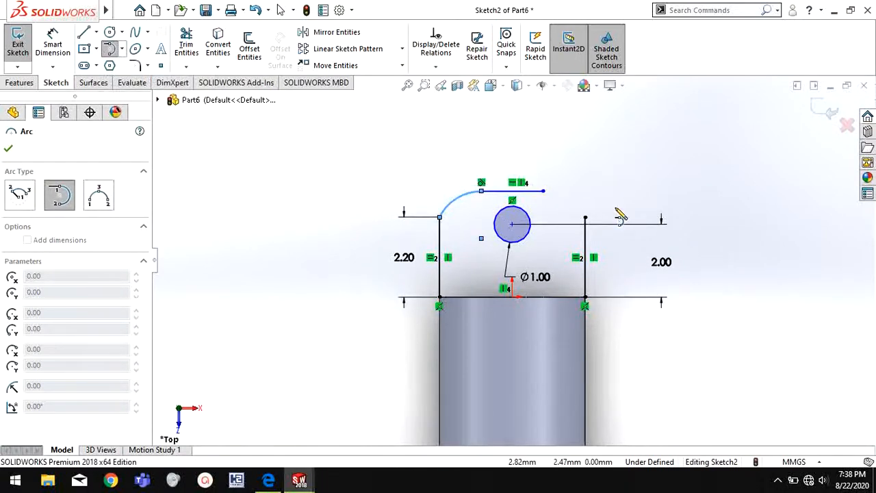
pyautogui.click(543, 191)
pyautogui.click(585, 218)
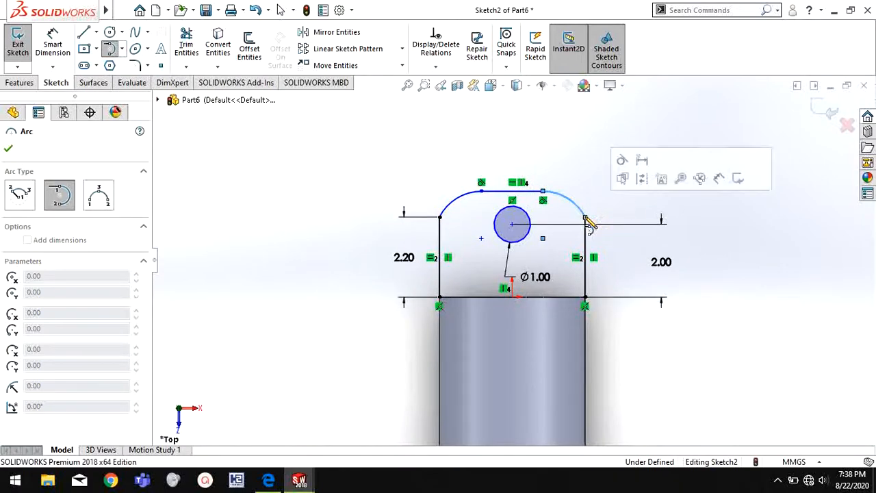
pyautogui.press('Escape')
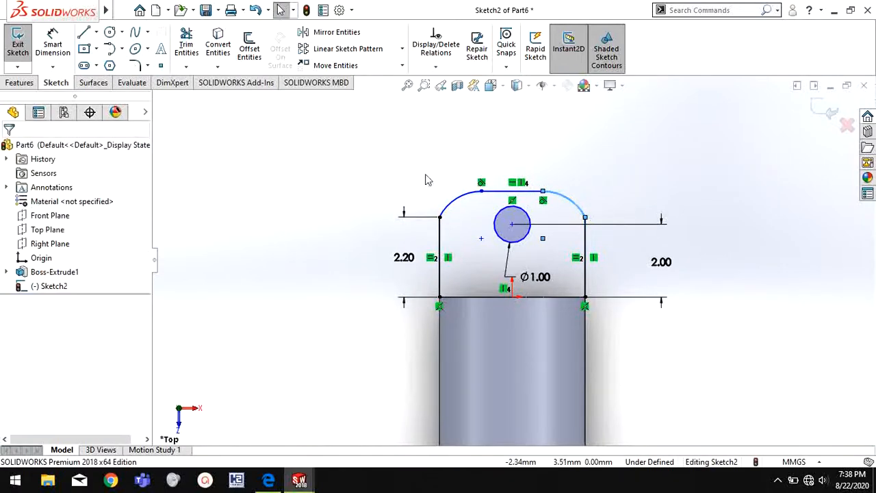
# Check the tongue's shape on sheet 6 of the drawing and dimension the short horizontal line between the arcs at 1.8 mm
pyautogui.click(268, 481)
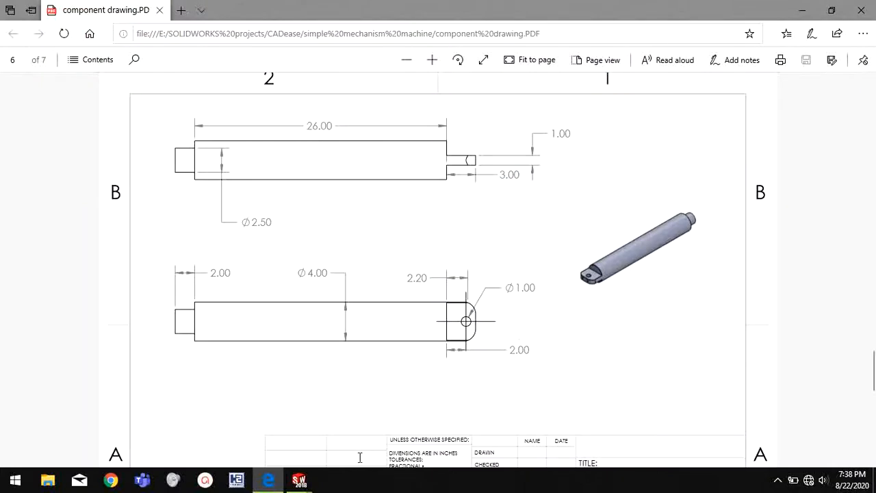
pyautogui.moveTo(300, 482)
pyautogui.click(736, 422)
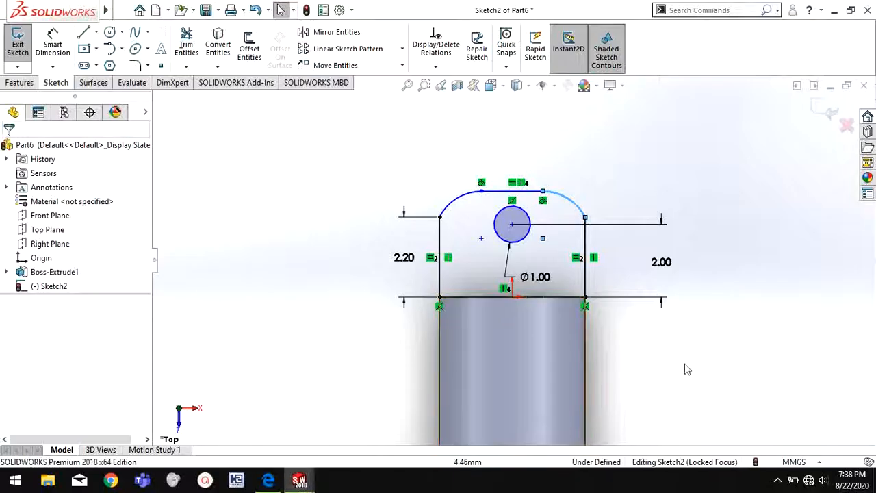
pyautogui.click(510, 198)
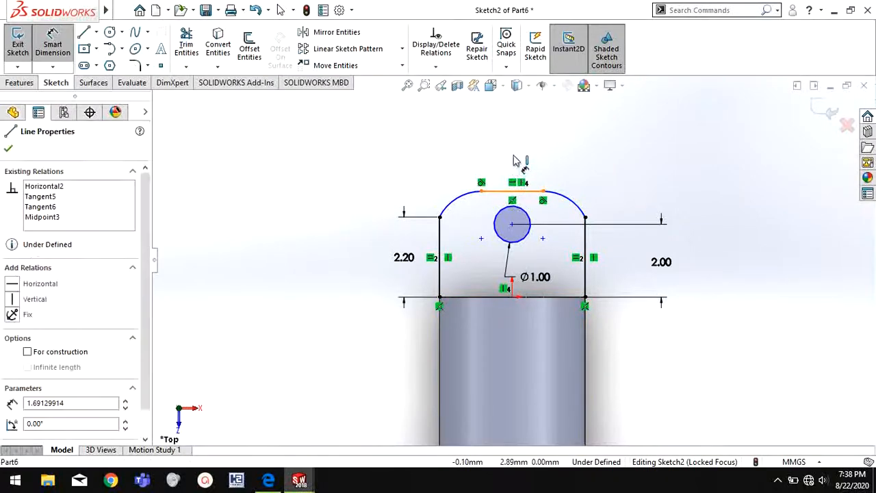
pyautogui.click(515, 160)
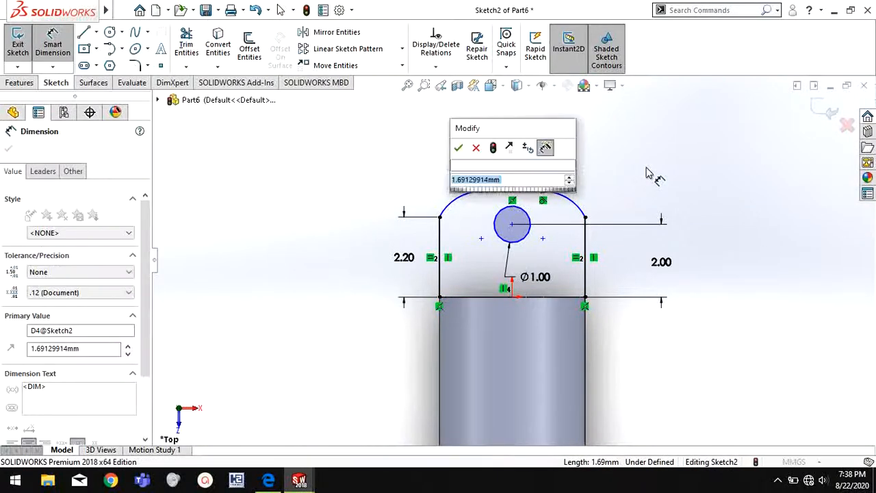
pyautogui.write('1.8')
pyautogui.press('Return')
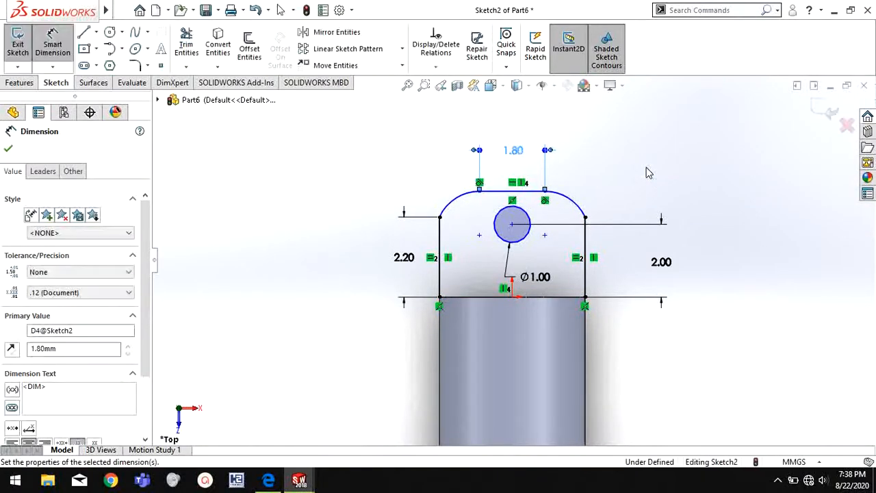
# Set the length dimension of the short horizontal line to 2 mm
pyautogui.click(603, 178)
pyautogui.doubleClick(513, 149)
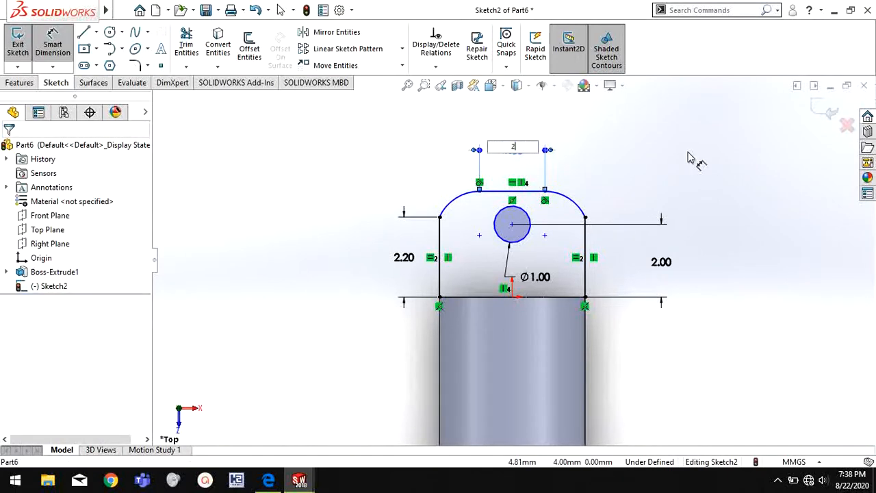
pyautogui.press('Return')
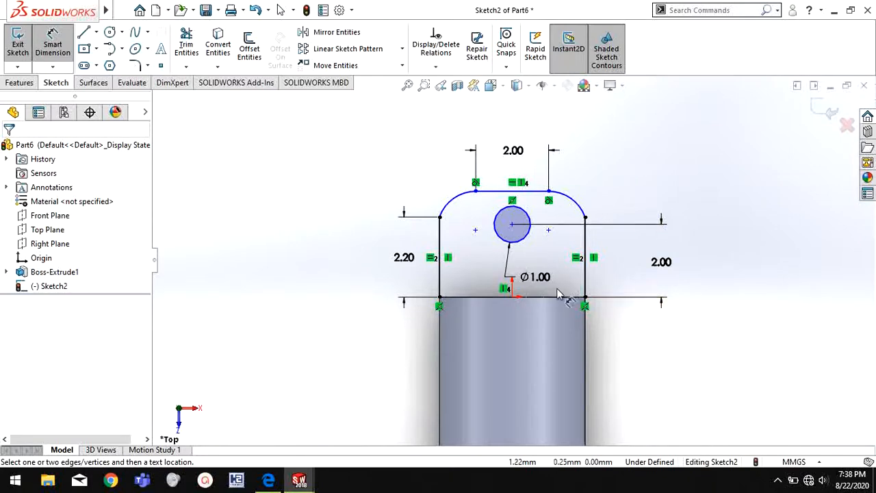
pyautogui.click(536, 200)
pyautogui.click(552, 295)
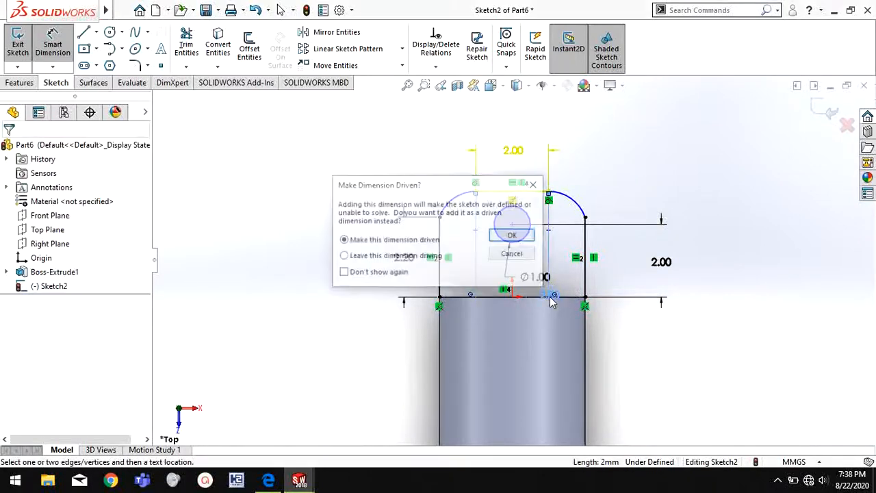
pyautogui.click(535, 185)
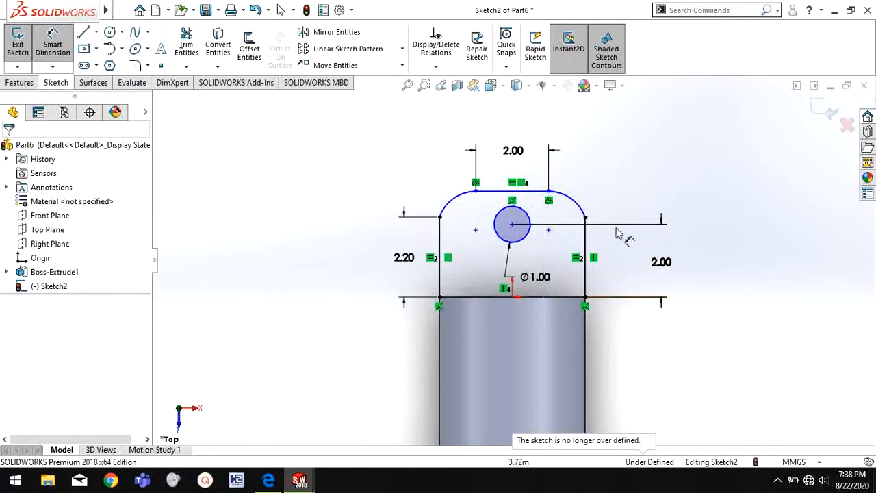
# Dimension the distance from the short horizontal line to the shaft's end edge at 3 mm and leave the dimension command
pyautogui.click(533, 197)
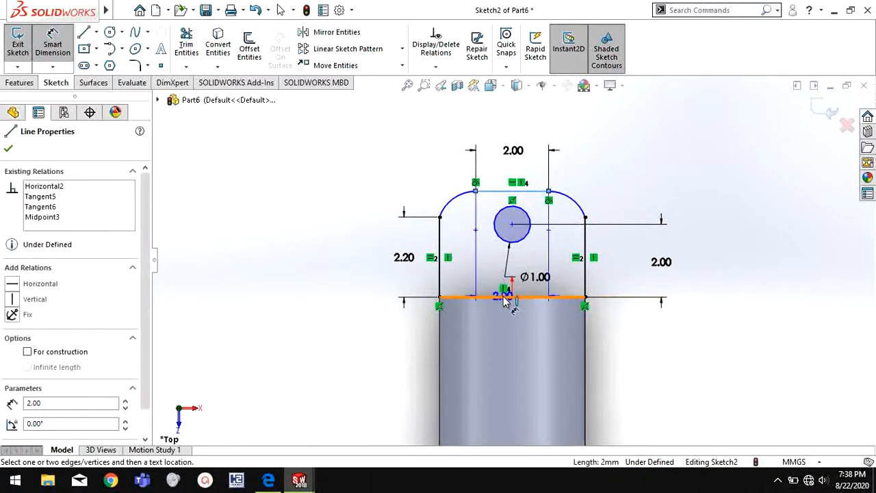
pyautogui.click(519, 297)
pyautogui.click(714, 246)
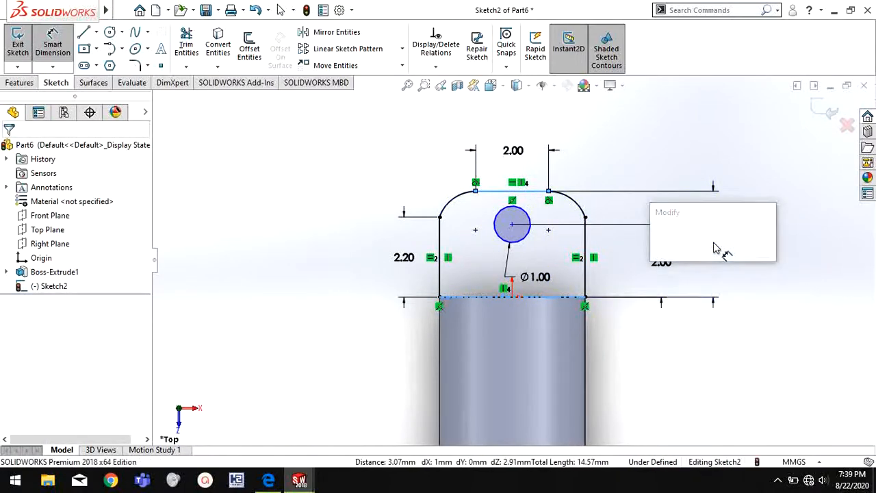
pyautogui.write('3')
pyautogui.press('Return')
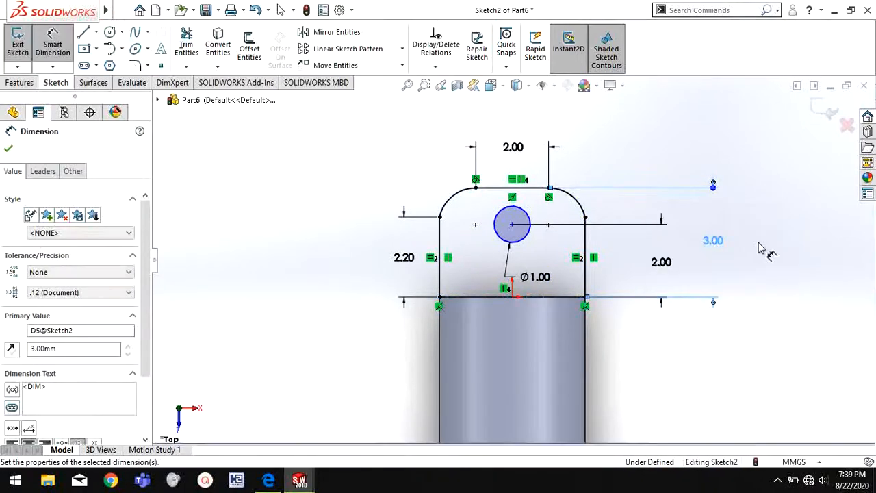
pyautogui.click(364, 139)
pyautogui.rightClick(365, 140)
pyautogui.click(362, 177)
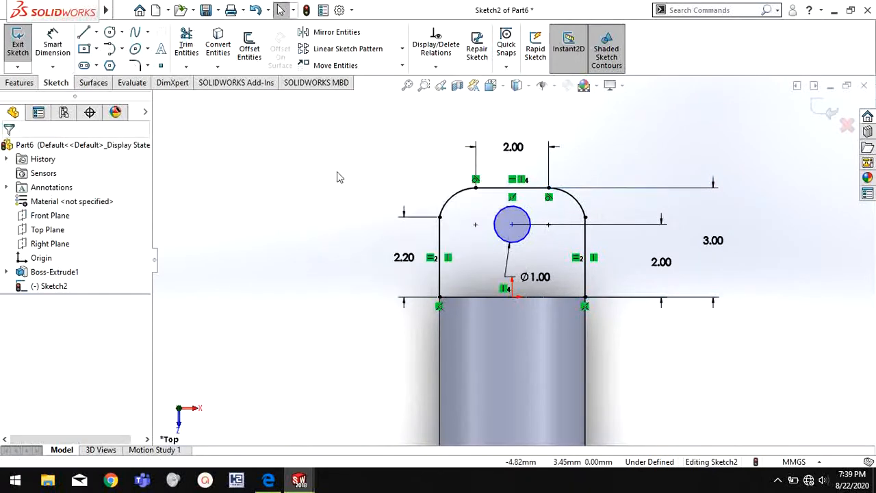
# Close the tongue profile with a horizontal line along the shaft's end edge, joining the lower ends of the two vertical lines
pyautogui.press('z')
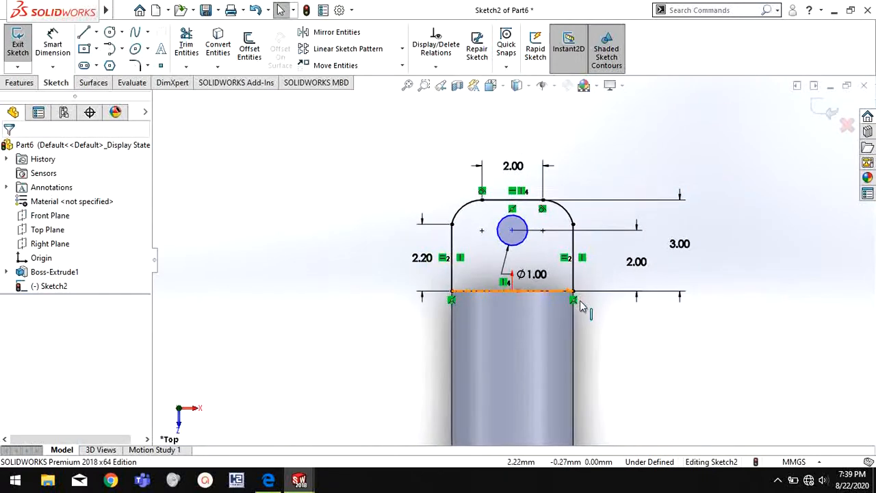
pyautogui.click(87, 36)
pyautogui.click(451, 299)
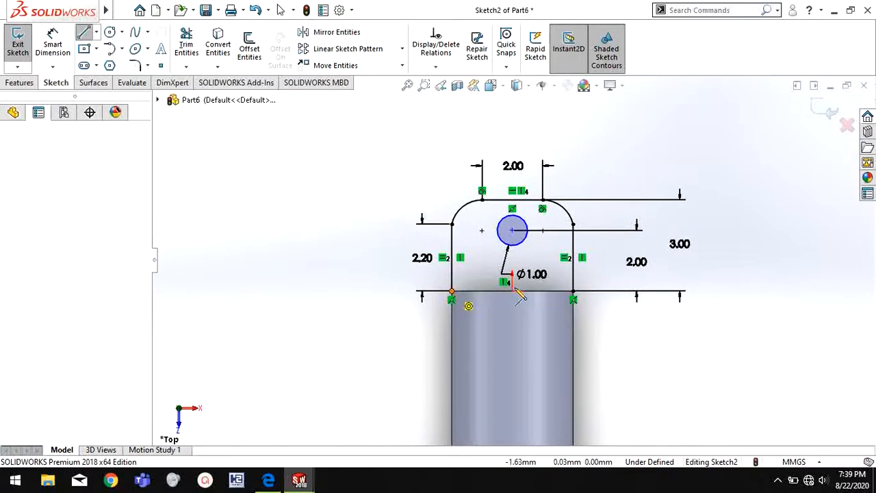
pyautogui.click(574, 299)
pyautogui.rightClick(184, 141)
pyautogui.click(215, 148)
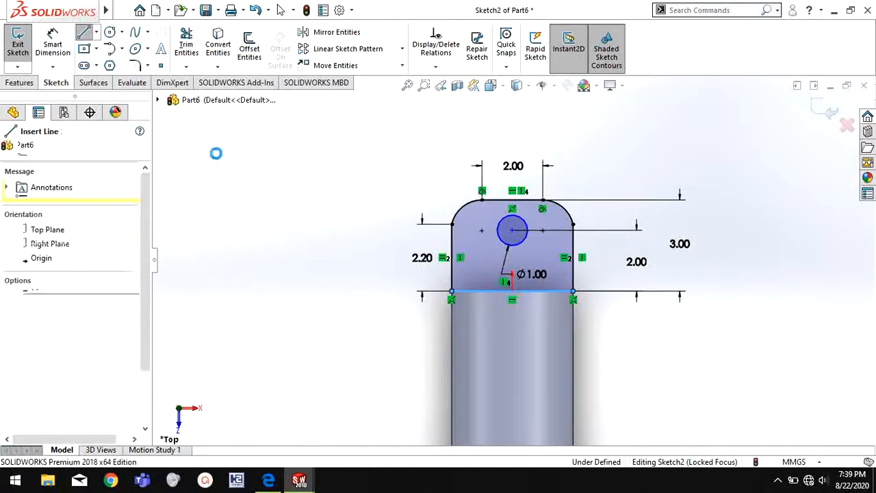
# Extrude the rounded tab profile with its hole 1 mm using the Mid Plane end condition, merged with the rod
pyautogui.click(15, 83)
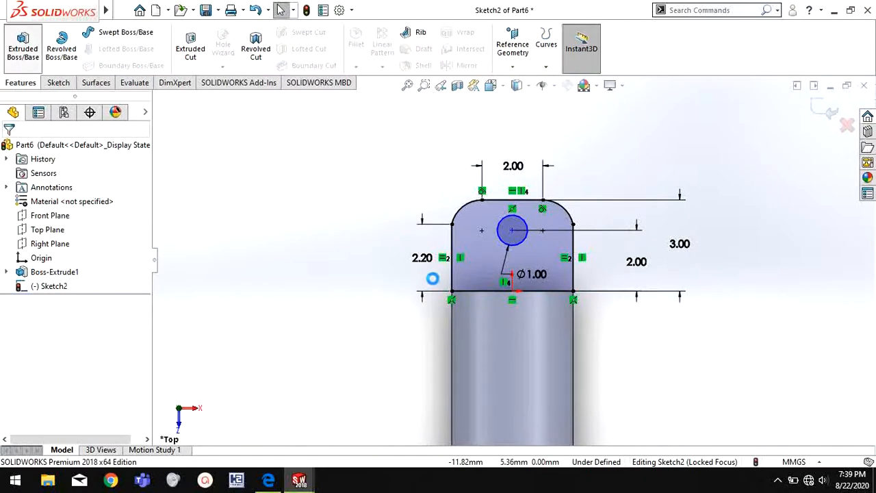
pyautogui.click(138, 226)
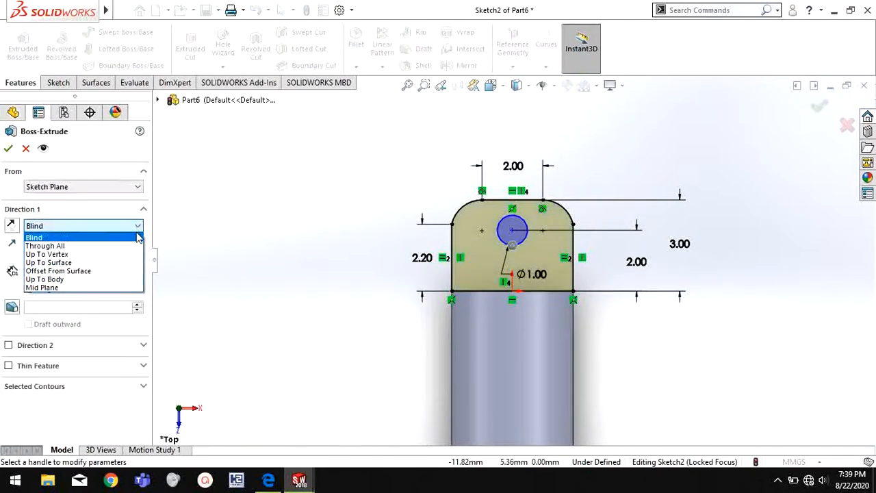
pyautogui.click(103, 287)
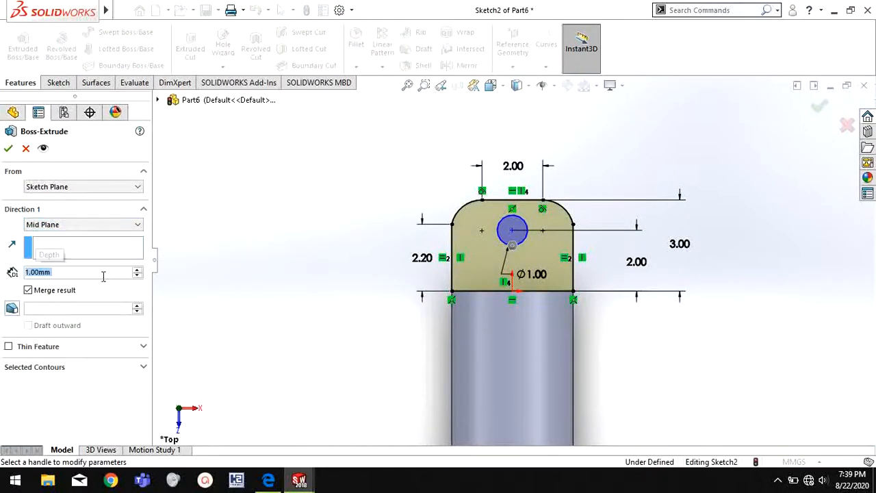
pyautogui.moveTo(607, 347)
pyautogui.mouseDown(button='middle')
pyautogui.moveTo(618, 333)
pyautogui.moveTo(538, 362)
pyautogui.mouseUp(button='middle')
pyautogui.click(8, 148)
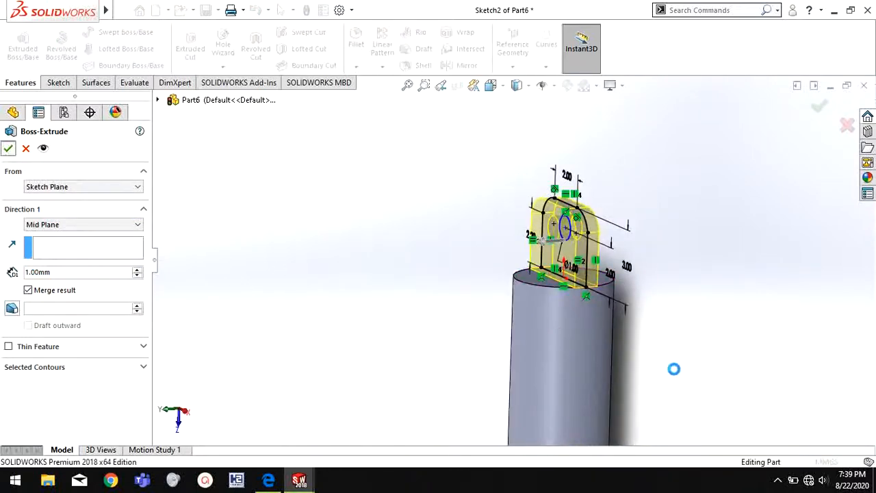
# On the rod's end face beside the tab, sketch a circle centred on the origin that matches the rod's outer edge
pyautogui.click(260, 483)
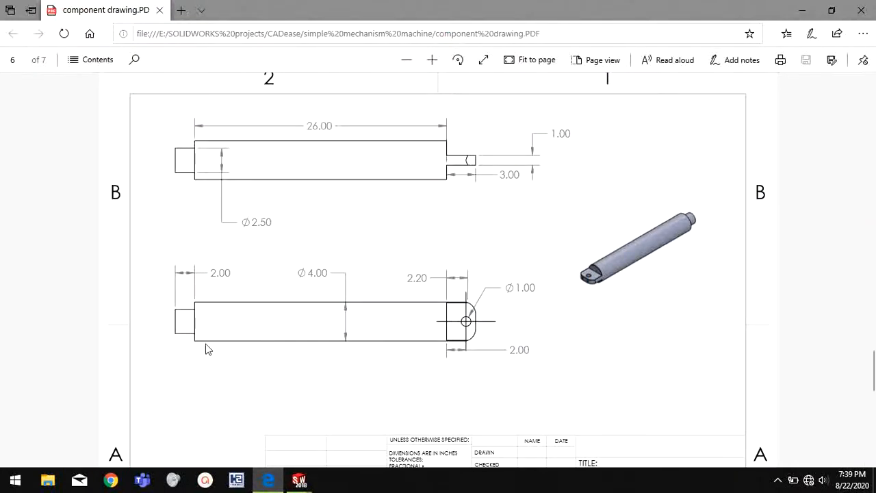
pyautogui.click(299, 479)
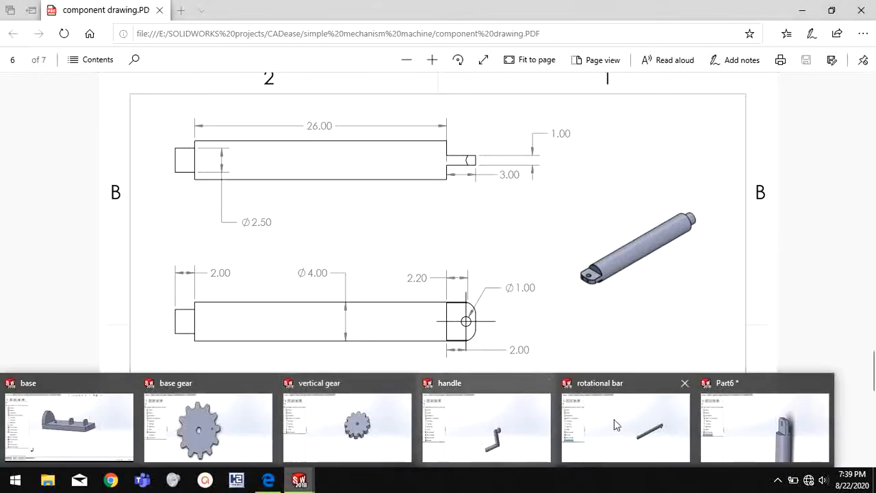
pyautogui.click(730, 429)
pyautogui.moveTo(619, 334); pyautogui.dragTo(661, 300, button='middle')
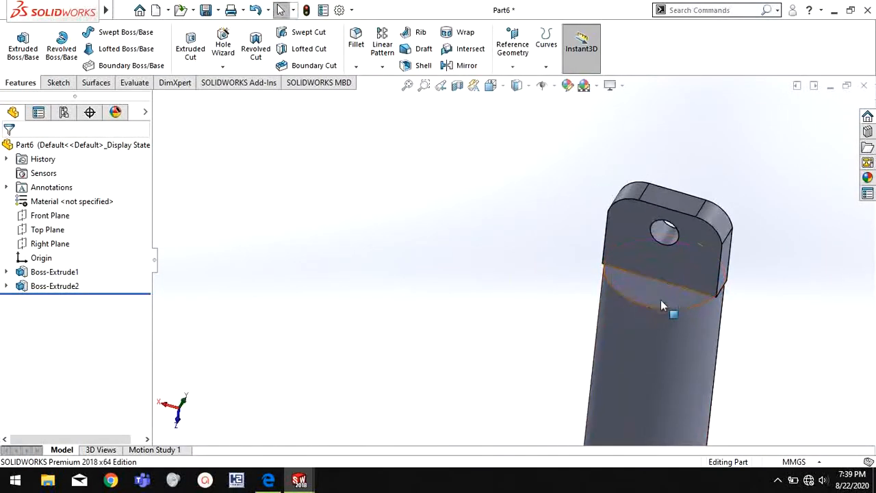
pyautogui.rightClick(661, 295)
pyautogui.click(691, 186)
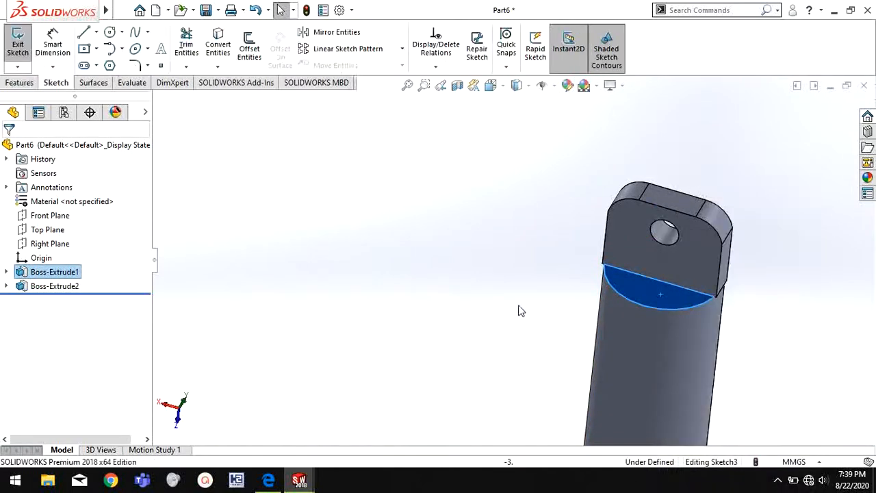
pyautogui.click(511, 316)
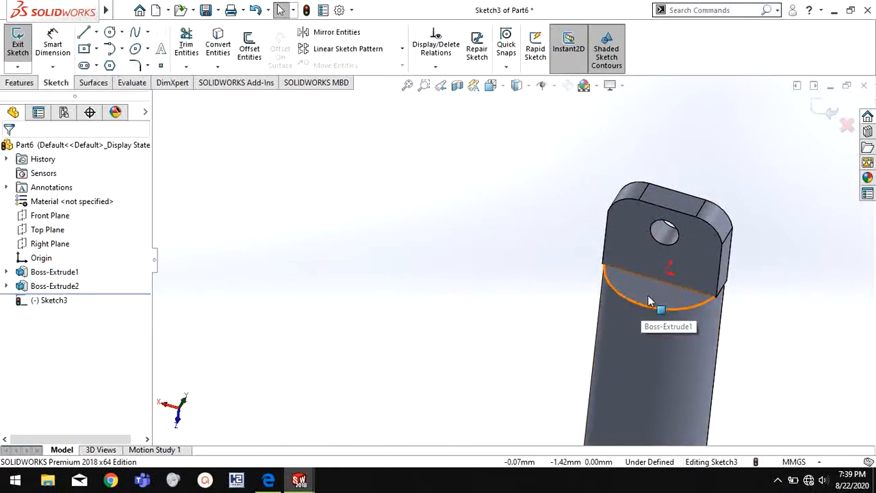
pyautogui.moveTo(775, 307); pyautogui.dragTo(736, 370, button='middle')
pyautogui.click(110, 33)
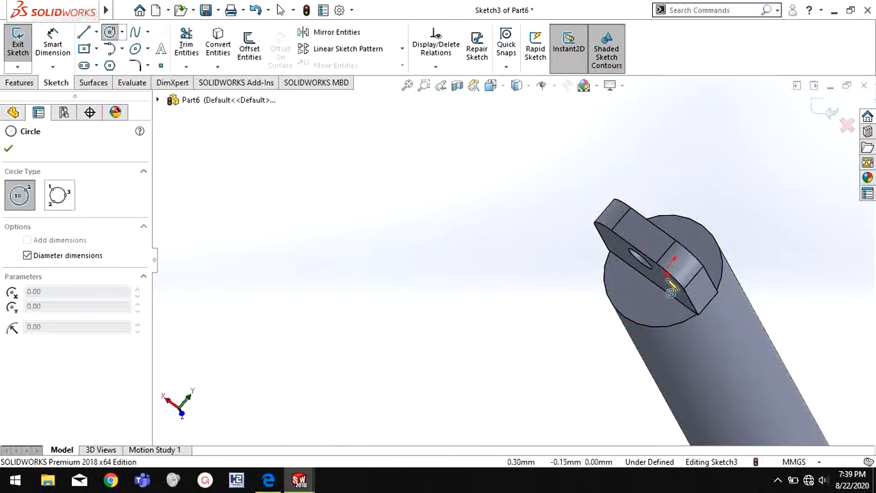
pyautogui.moveTo(664, 273); pyautogui.dragTo(671, 332)
pyautogui.press('Escape')
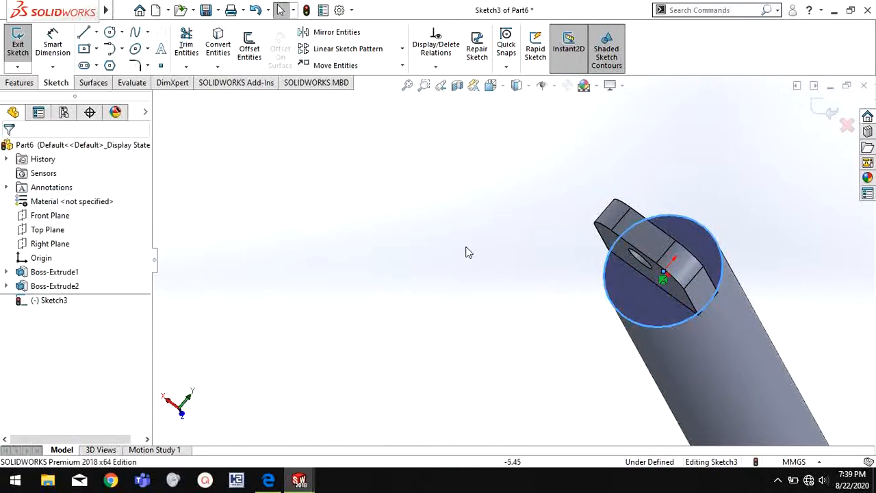
# Cut-extrude the circle Through All - Both with Flip side to cut, trimming the tab to the rod's outer diameter
pyautogui.click(21, 83)
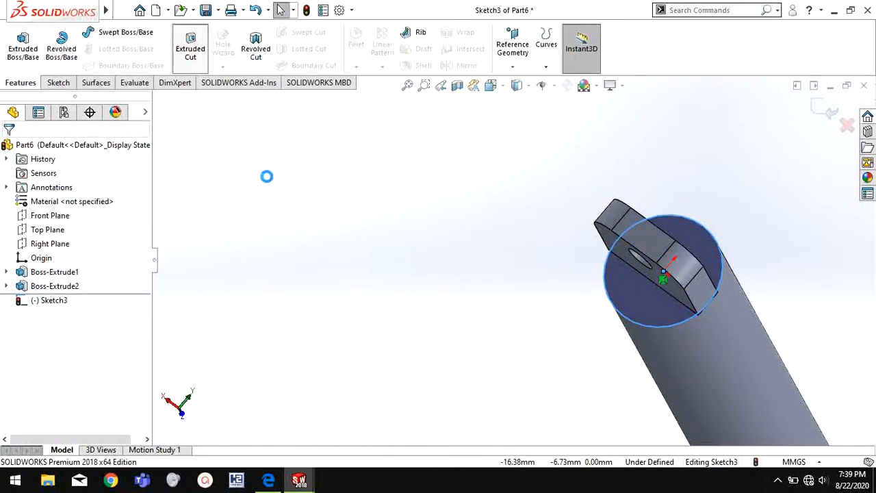
pyautogui.click(96, 226)
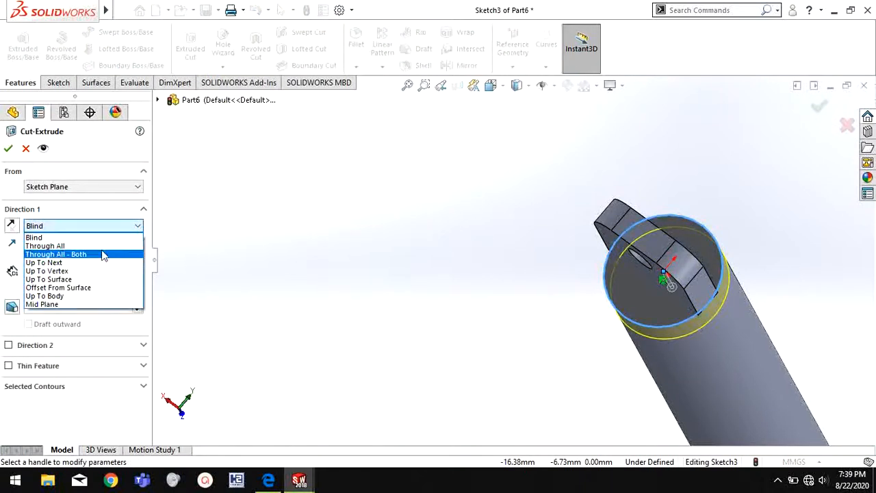
pyautogui.click(103, 255)
pyautogui.scroll(3, 532, 349)
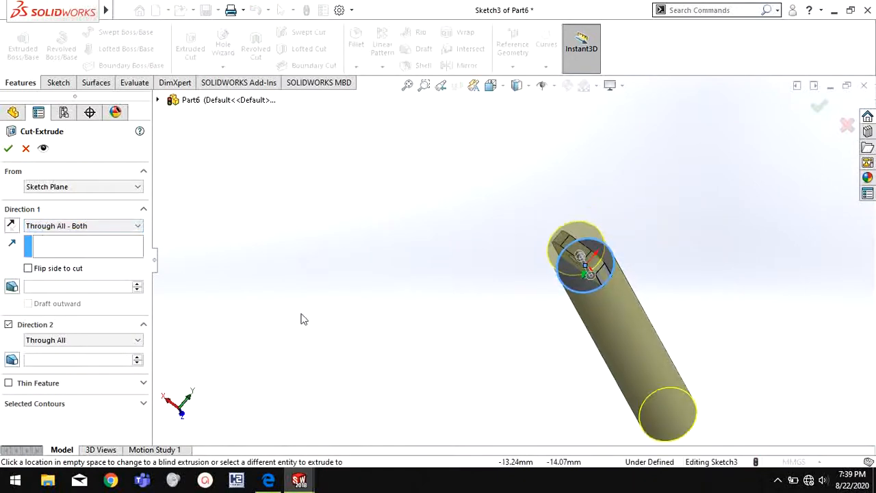
pyautogui.click(28, 269)
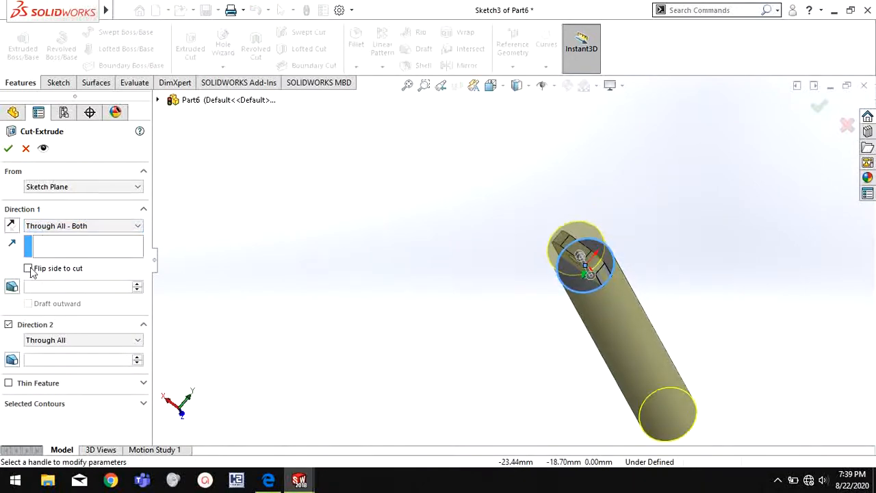
pyautogui.click(9, 148)
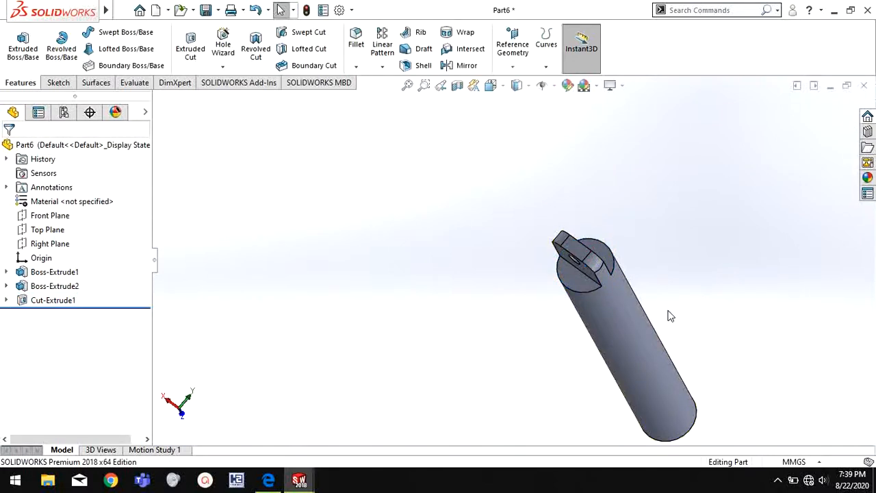
pyautogui.moveTo(667, 317); pyautogui.dragTo(719, 221, button='middle')
pyautogui.scroll(-4, 657, 219)
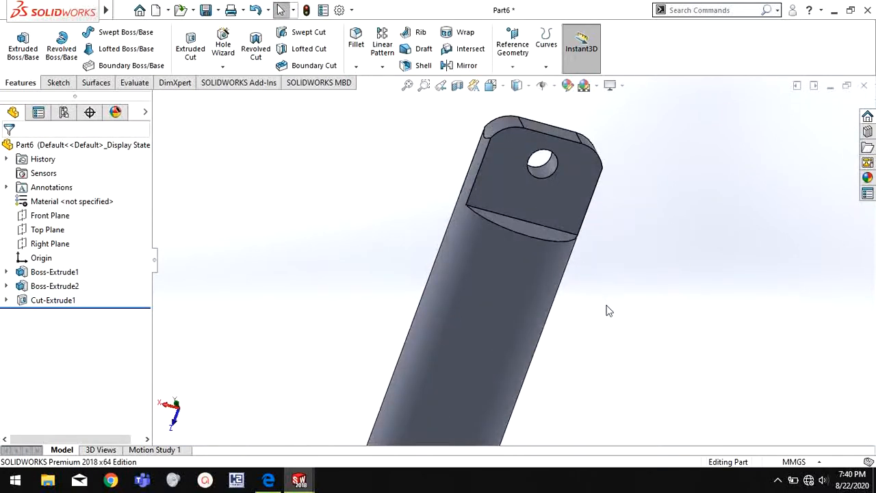
# Sketch a 2.5 mm diameter circle centred on the origin on the rod's plain end face opposite the tab
pyautogui.scroll(10, 581, 332)
pyautogui.moveTo(496, 386); pyautogui.dragTo(515, 178, button='middle')
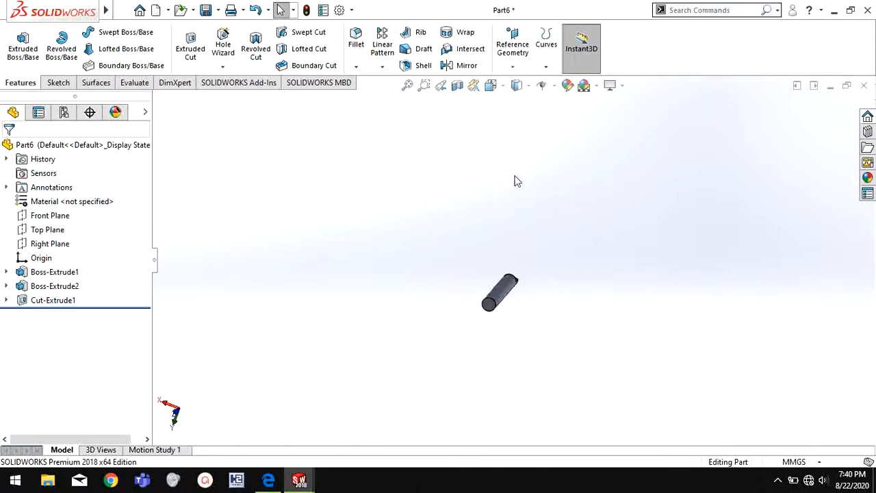
pyautogui.scroll(-4, 488, 312)
pyautogui.rightClick(507, 265)
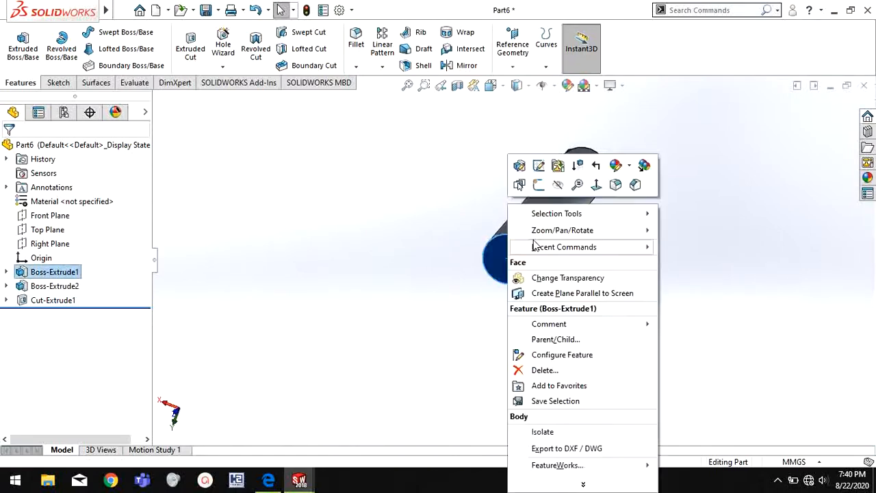
pyautogui.click(539, 185)
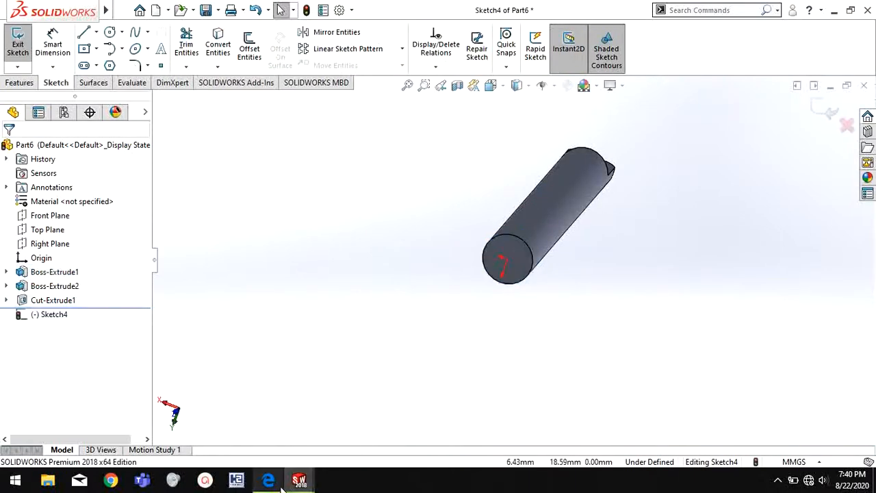
pyautogui.click(268, 481)
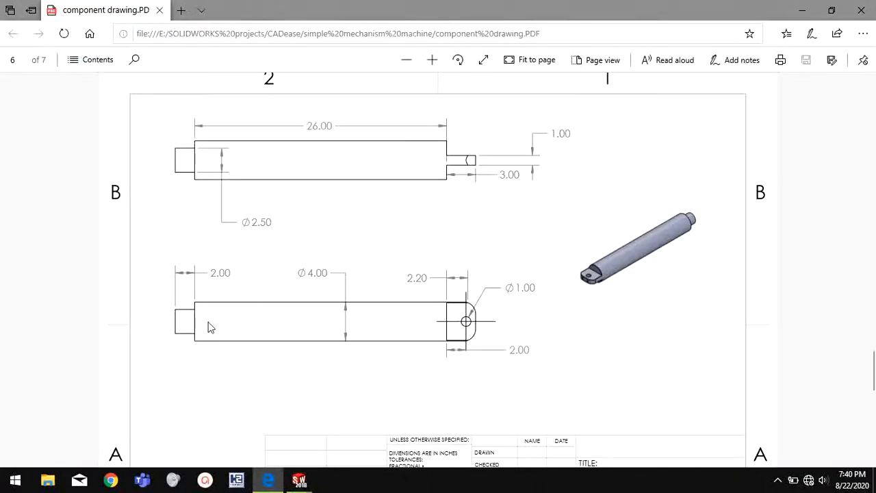
pyautogui.moveTo(305, 485)
pyautogui.click(745, 426)
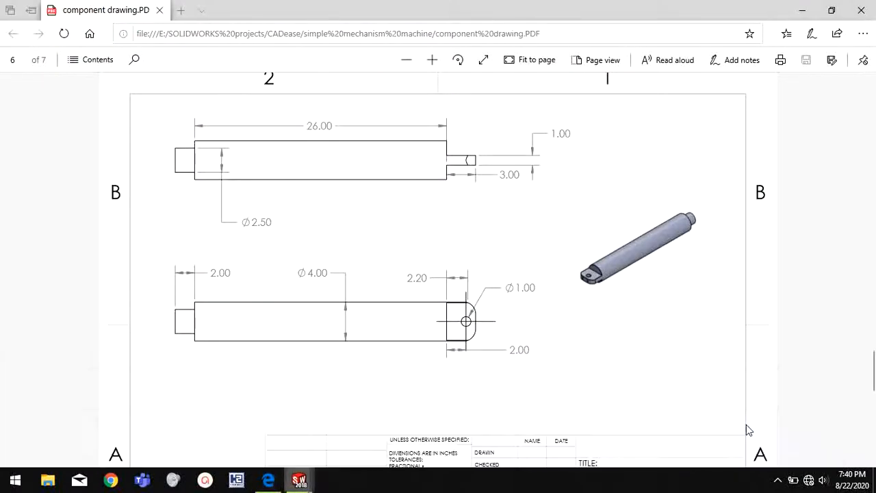
pyautogui.click(110, 32)
pyautogui.scroll(3, 502, 270)
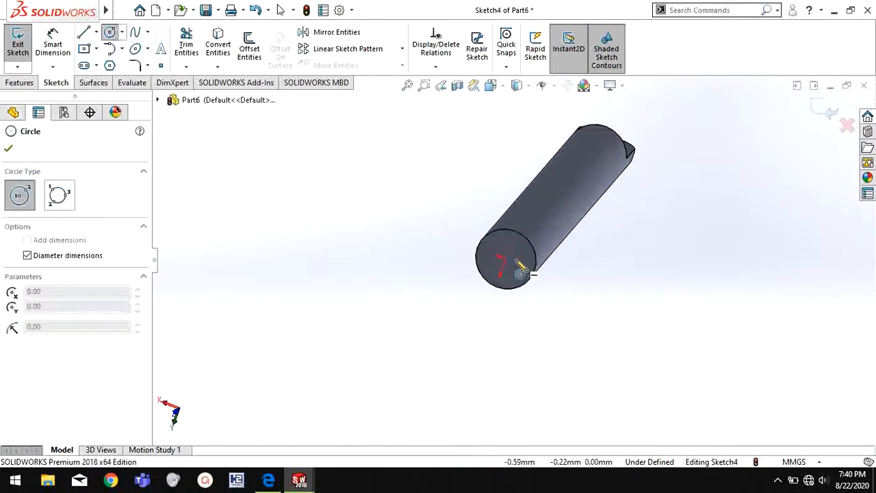
pyautogui.click(499, 260)
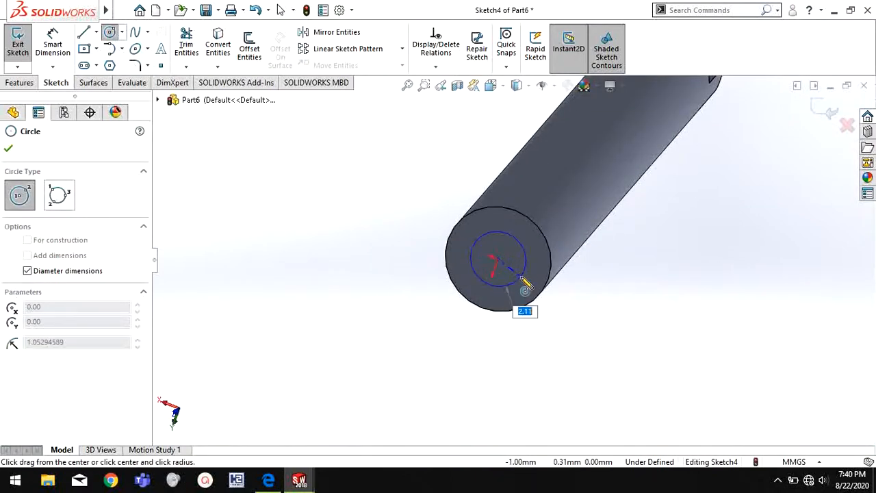
pyautogui.write('2.5')
pyautogui.press('Return')
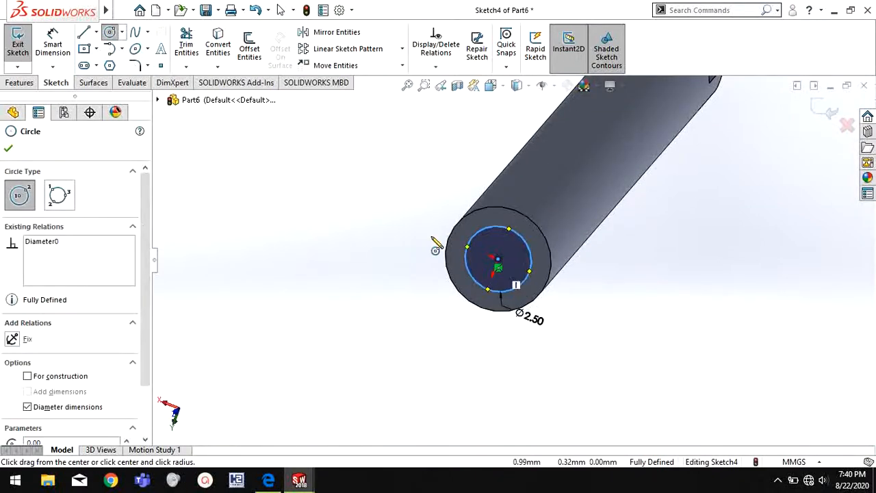
pyautogui.press('Escape')
# Extrude the 2.5 mm circle 2 mm outward from the rod's end and compare the stub with the component drawing
pyautogui.click(21, 83)
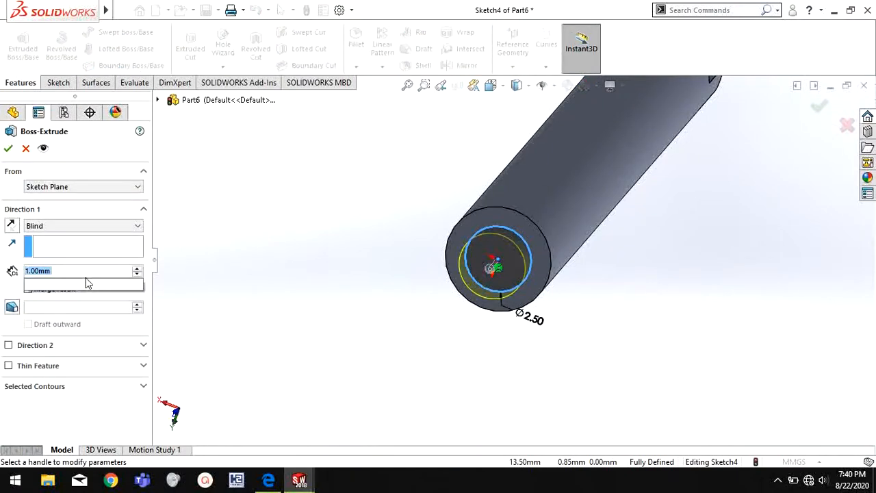
pyautogui.write('2')
pyautogui.press('Return')
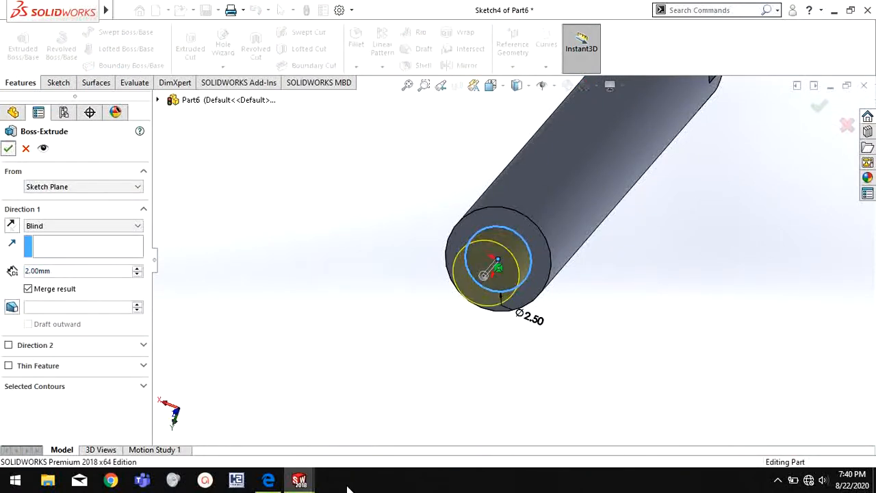
pyautogui.click(8, 149)
pyautogui.hotkey('alt', 'Tab')
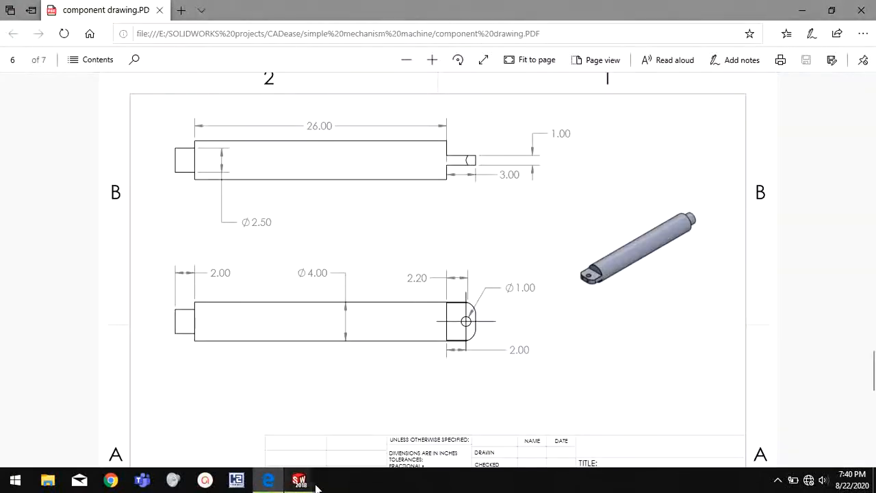
pyautogui.moveTo(315, 482)
pyautogui.click(734, 424)
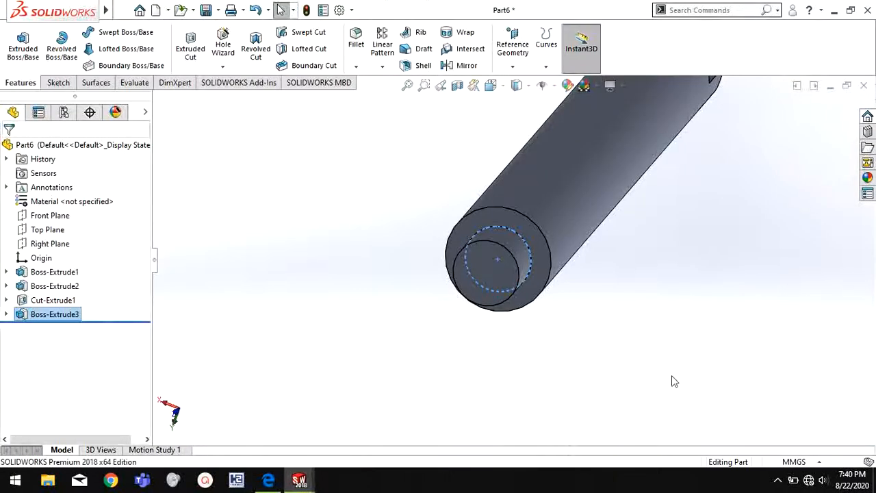
pyautogui.click(675, 382)
pyautogui.scroll(5, 622, 268)
pyautogui.moveTo(622, 268); pyautogui.dragTo(590, 346, button='middle')
pyautogui.scroll(2, 589, 346)
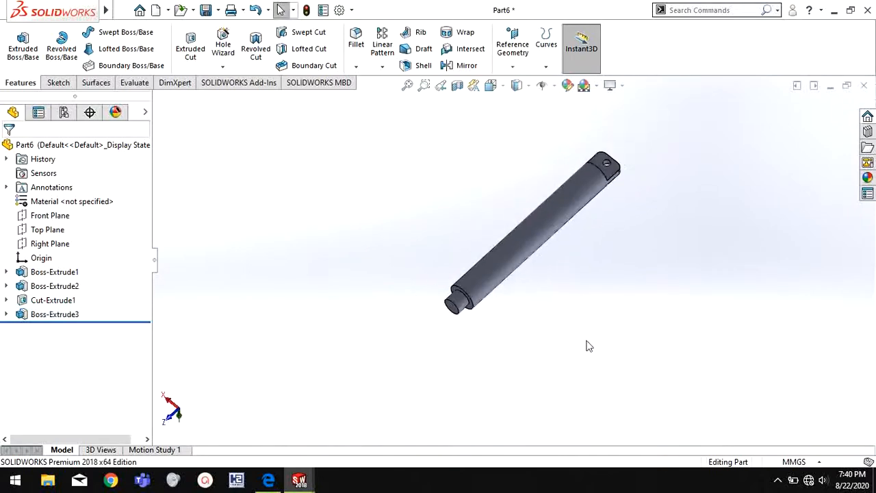
# Save the finished part on the Desktop under the file name "linear bar"
pyautogui.click(217, 9)
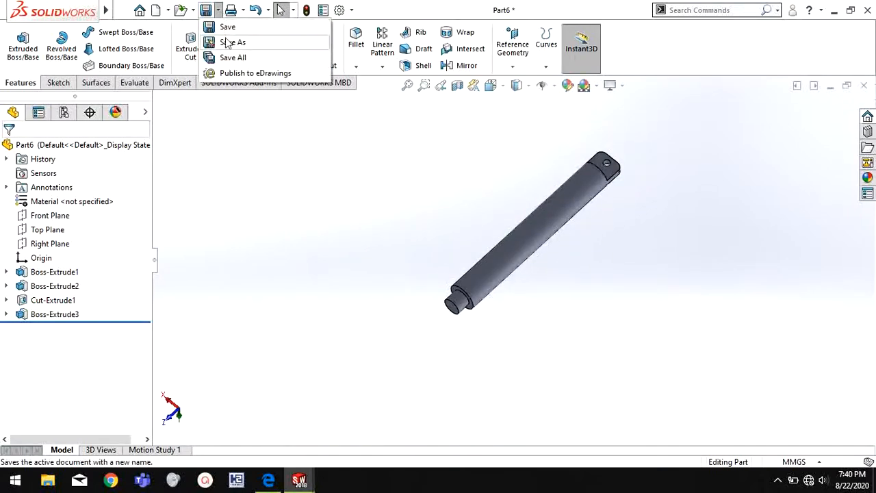
pyautogui.click(226, 41)
pyautogui.write('linear bar')
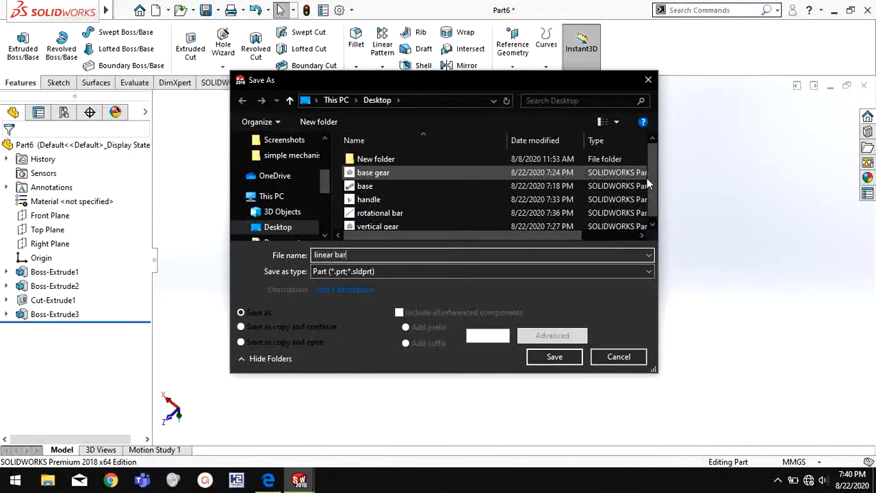
pyautogui.press('Return')
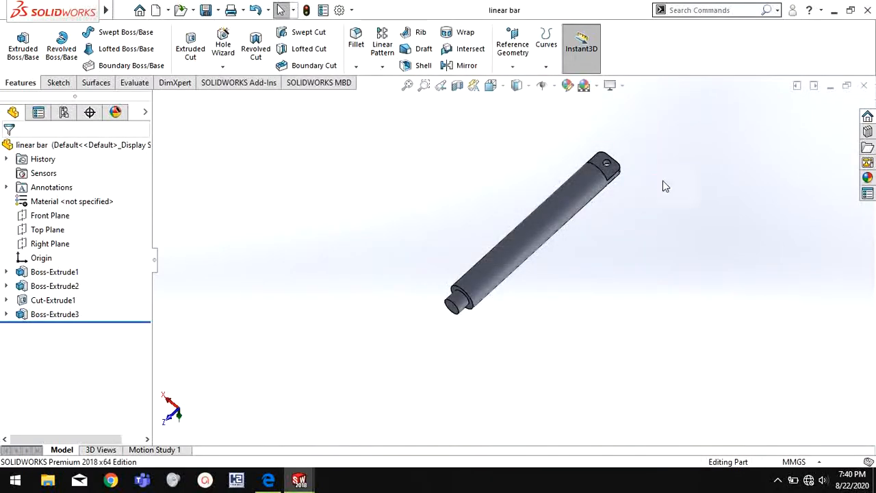
# Create a new part document
pyautogui.hotkey('ctrl', 'n')
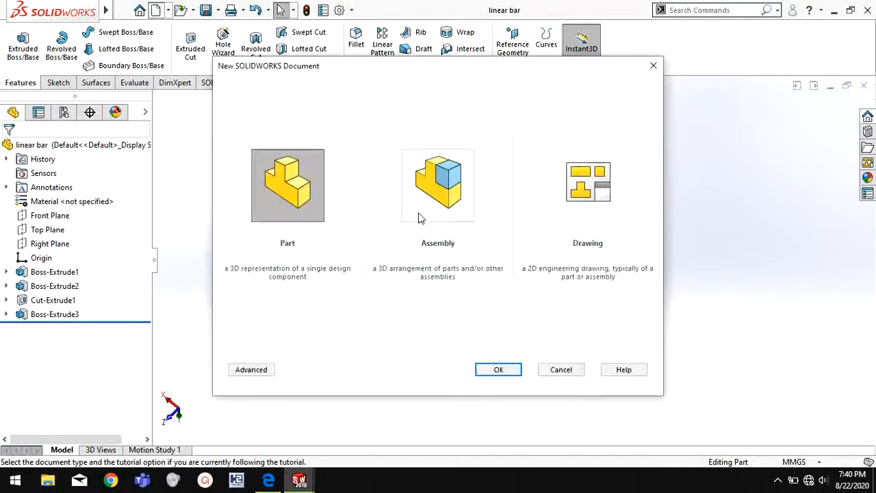
pyautogui.click(498, 370)
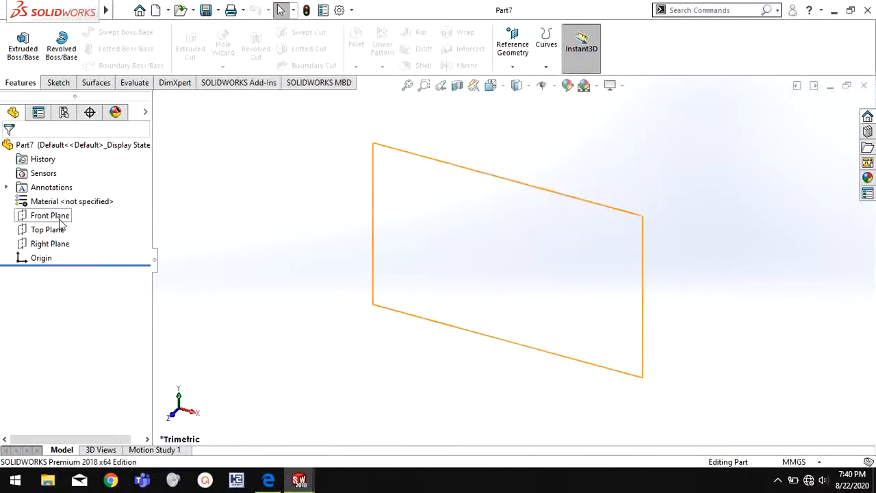
# Check the spring's dimensions on page 7 of the component drawing PDF and return to the new SOLIDWORKS part
pyautogui.click(268, 480)
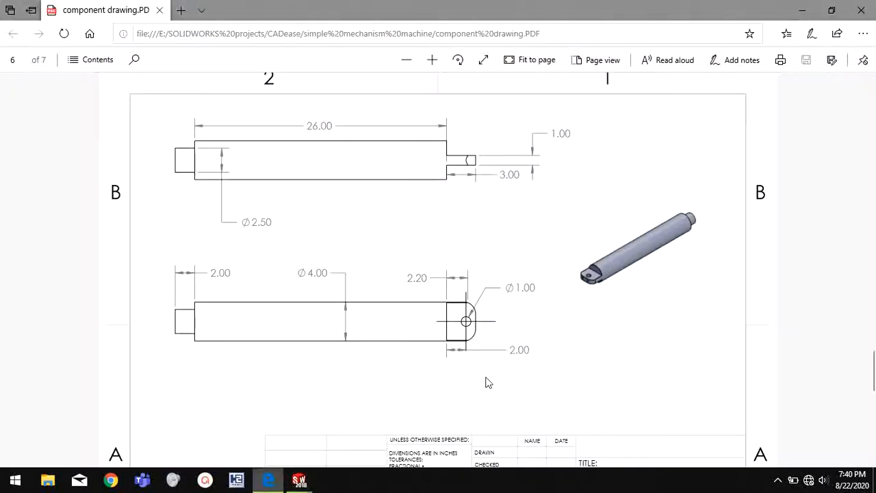
pyautogui.scroll(-10, 488, 382)
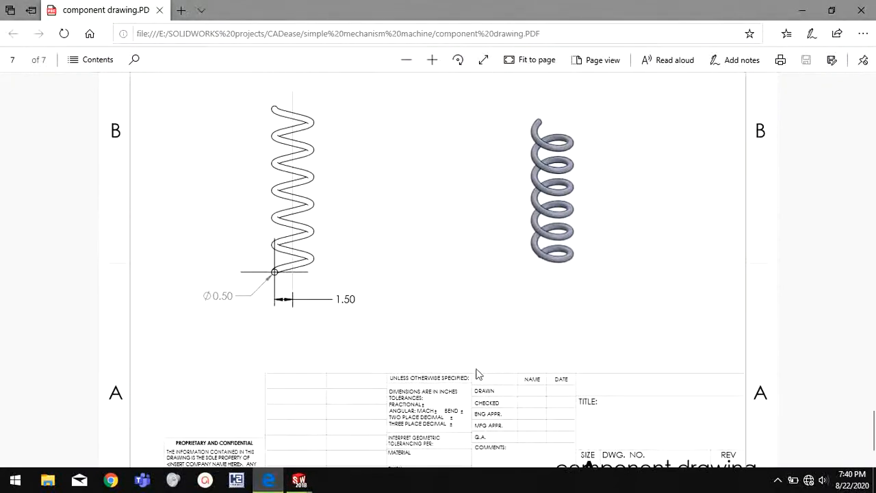
pyautogui.scroll(1, 480, 374)
pyautogui.moveTo(301, 483)
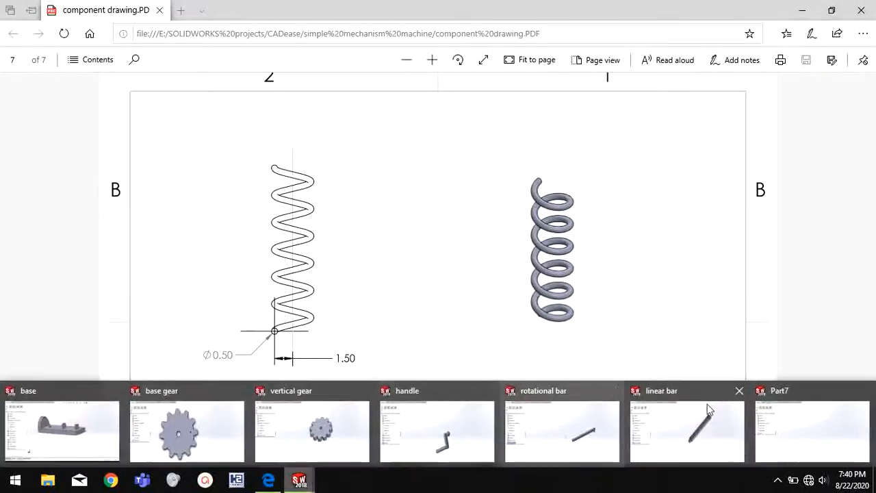
pyautogui.click(789, 413)
# Sketch a vertical line about 95 mm long through the origin on the Front Plane, with its lower endpoint at about Y -45.6 mm
pyautogui.rightClick(48, 215)
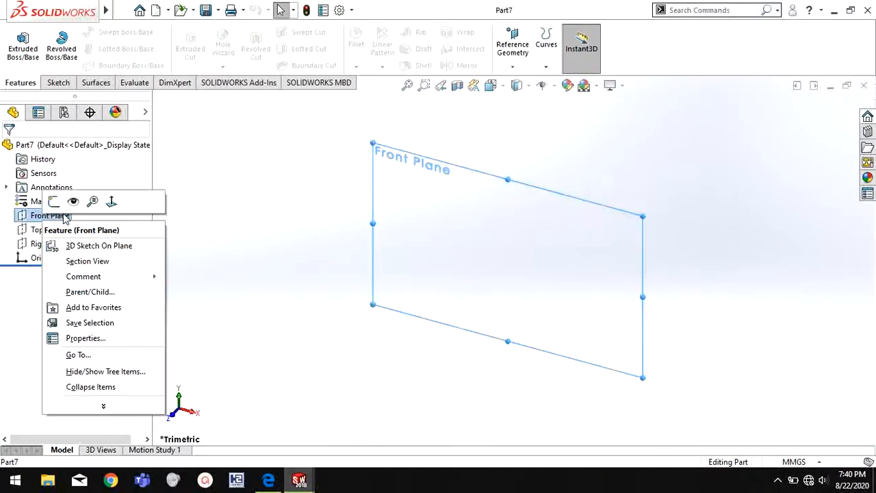
pyautogui.click(54, 198)
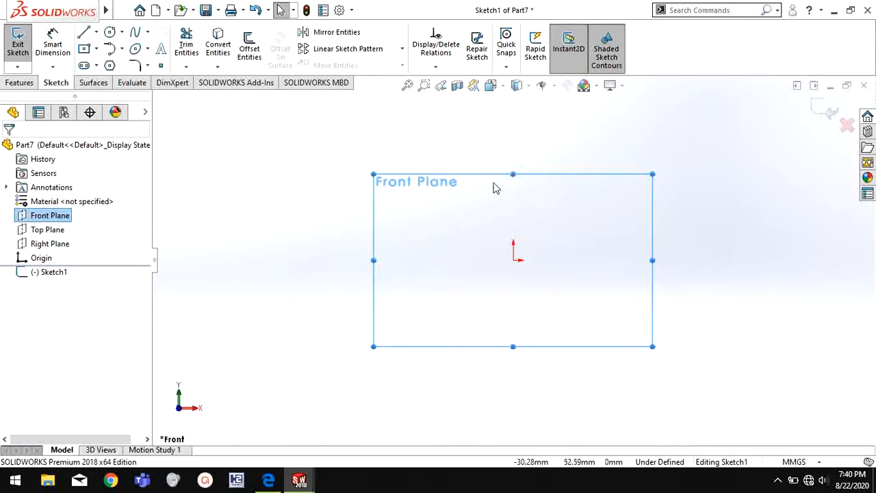
pyautogui.press('l')
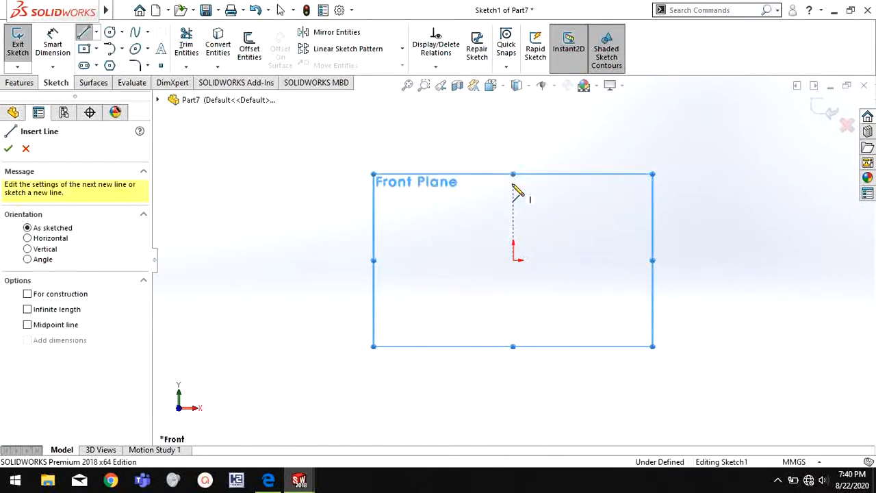
pyautogui.click(514, 187)
pyautogui.click(514, 334)
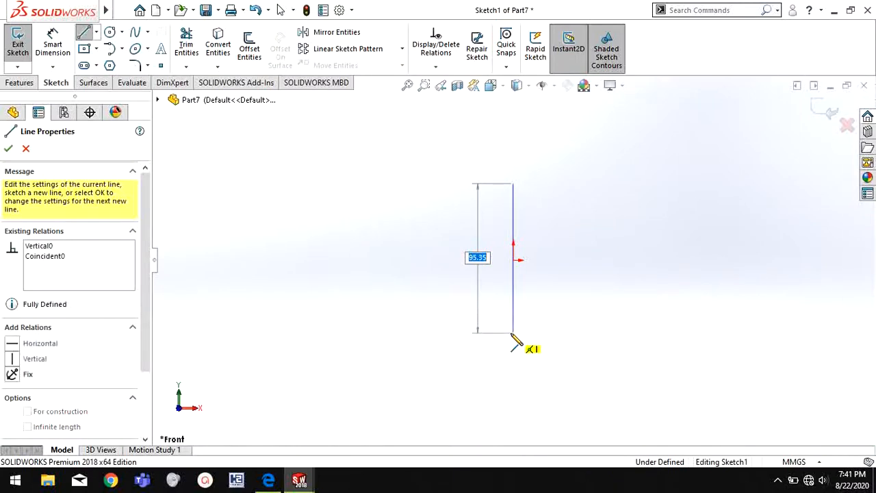
pyautogui.rightClick(568, 314)
pyautogui.click(595, 337)
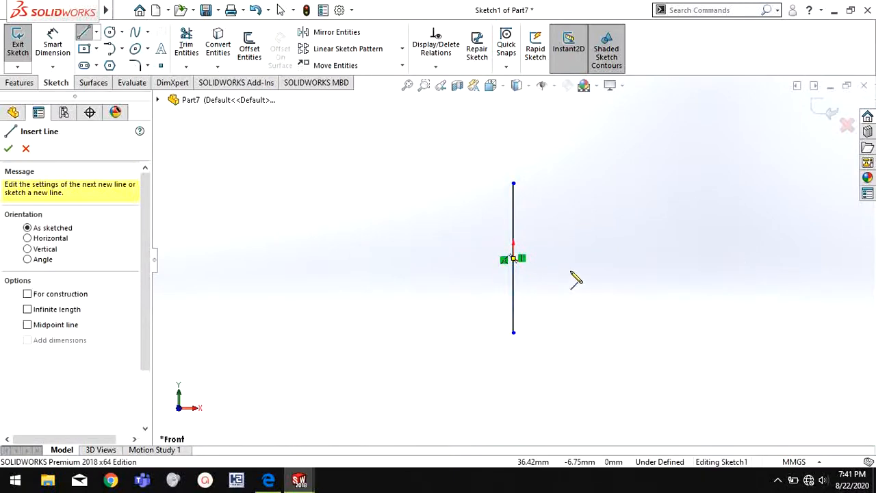
pyautogui.press('Escape')
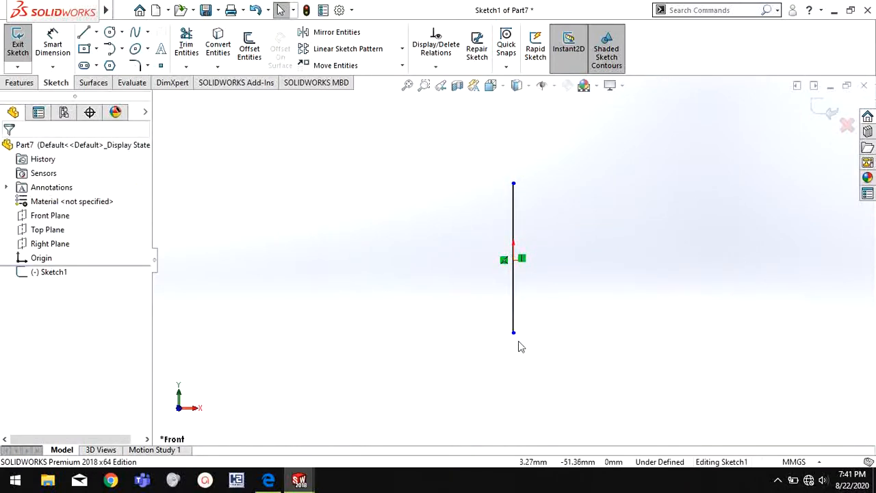
pyautogui.moveTo(513, 333)
pyautogui.mouseDown()
pyautogui.moveTo(514, 364)
pyautogui.moveTo(513, 331)
pyautogui.mouseUp()
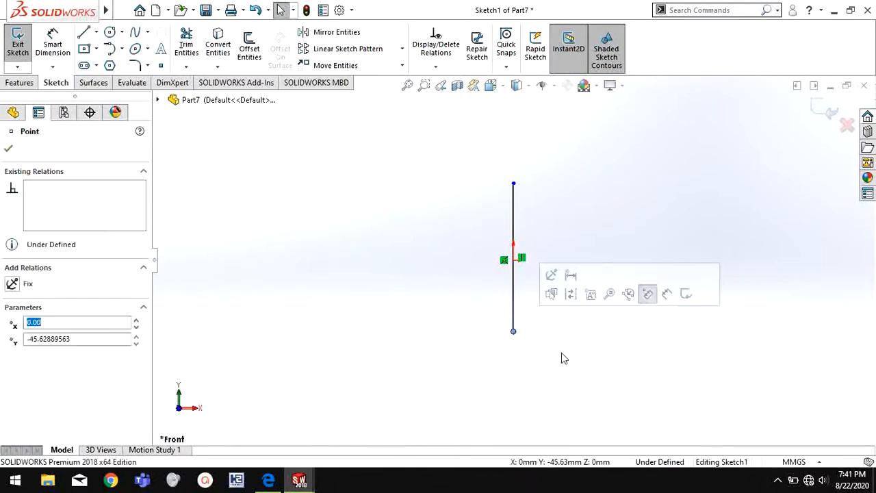
pyautogui.press('Escape')
pyautogui.scroll(-1, 520, 270)
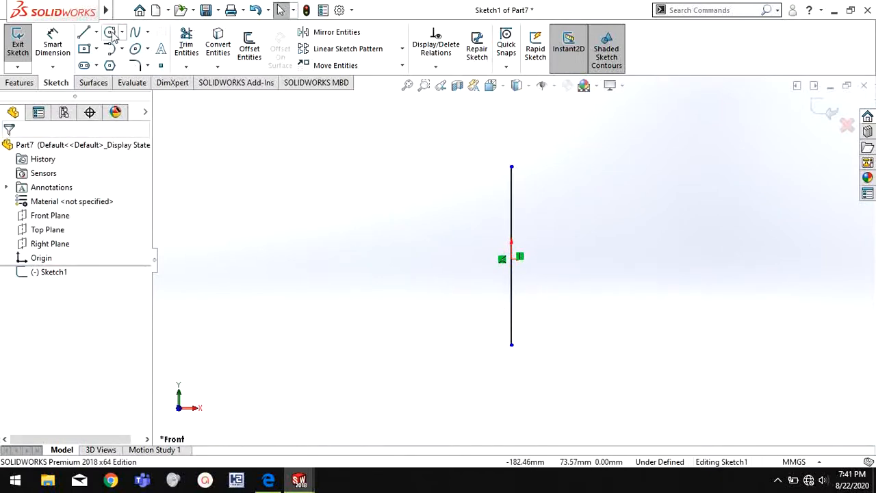
pyautogui.click(110, 33)
pyautogui.scroll(-3, 505, 336)
pyautogui.moveTo(440, 336); pyautogui.dragTo(445, 346)
pyautogui.write('0.5')
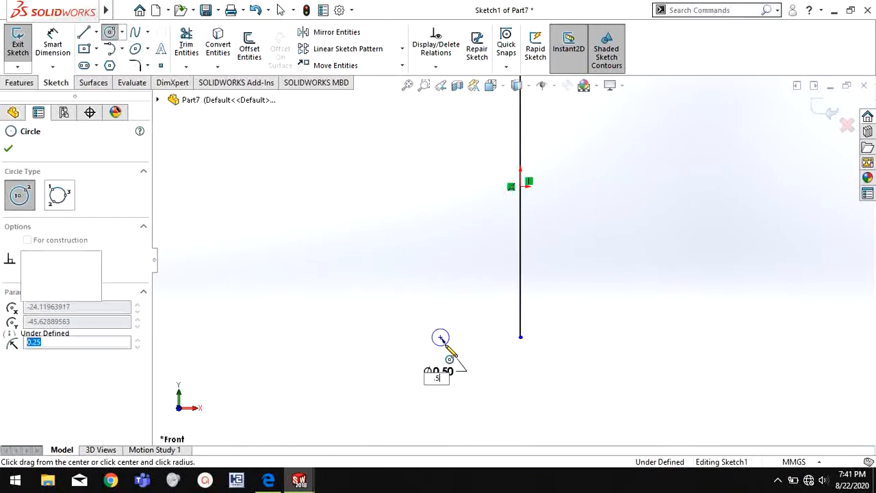
pyautogui.press('Return')
pyautogui.press('Escape')
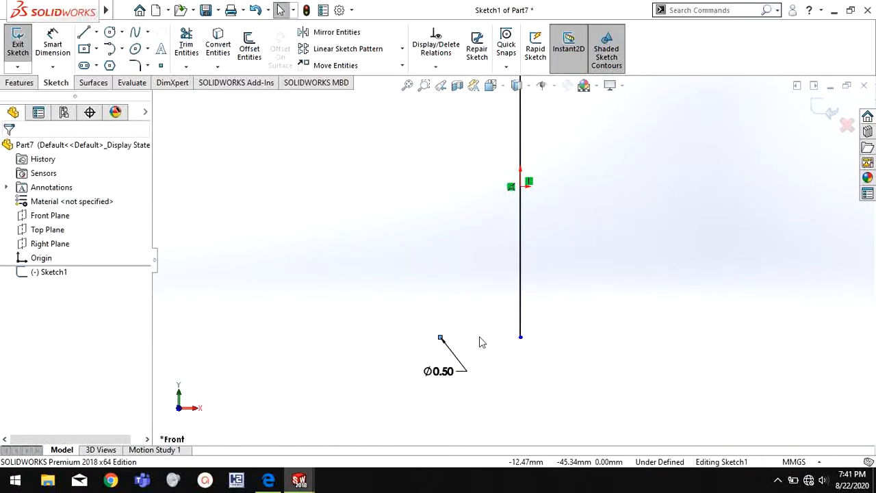
pyautogui.scroll(-6, 481, 343)
pyautogui.press('Delete')
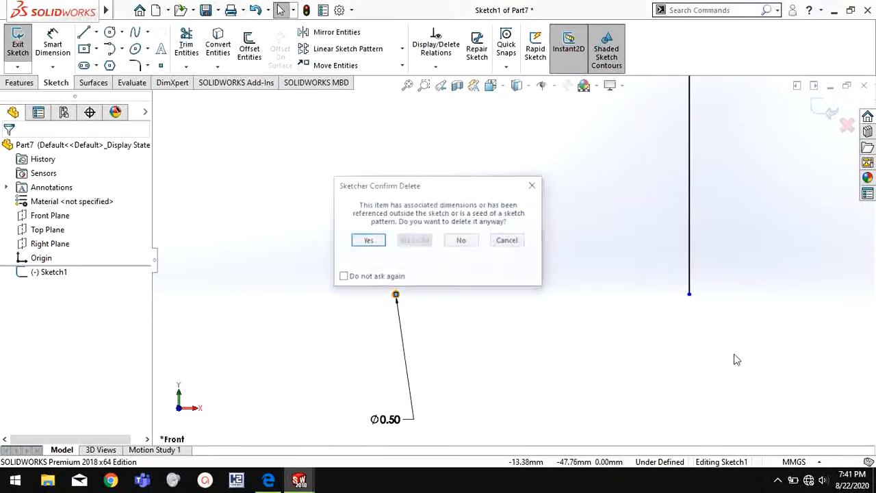
pyautogui.click(374, 241)
# Close the line sketch and draw a 0.5 mm diameter circle left of the line's lower end in a new Front Plane sketch
pyautogui.scroll(5, 749, 203)
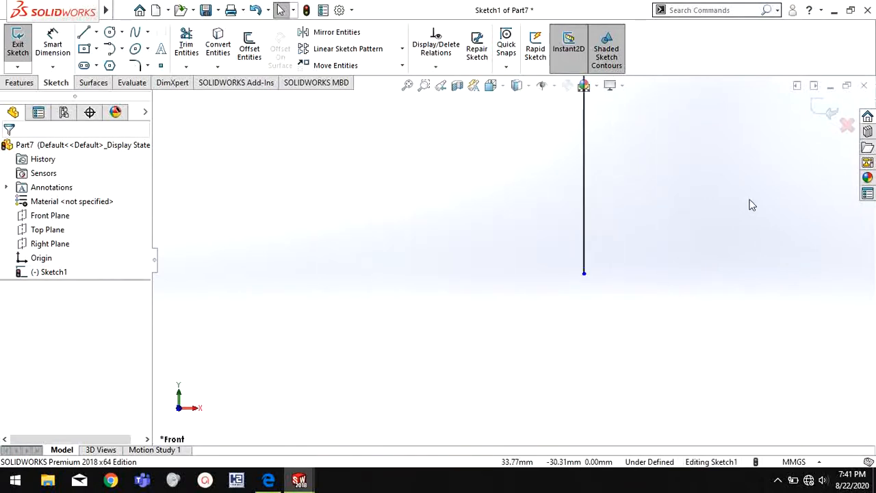
pyautogui.click(822, 108)
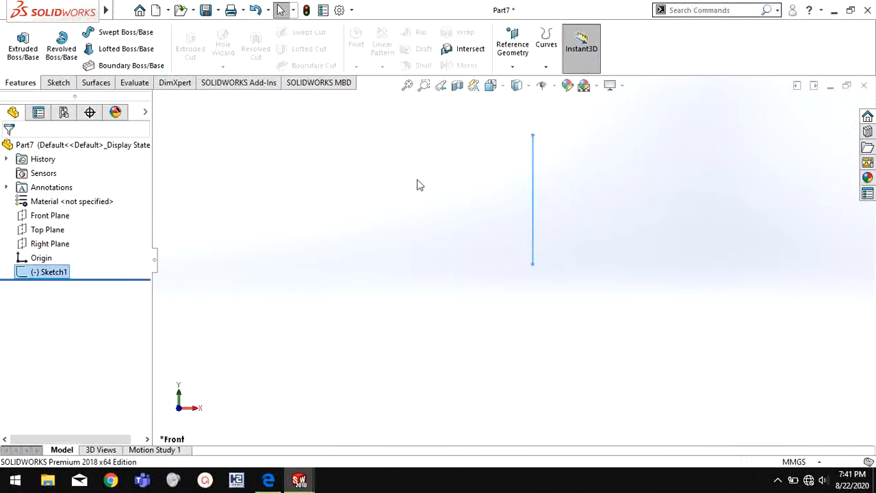
pyautogui.rightClick(50, 215)
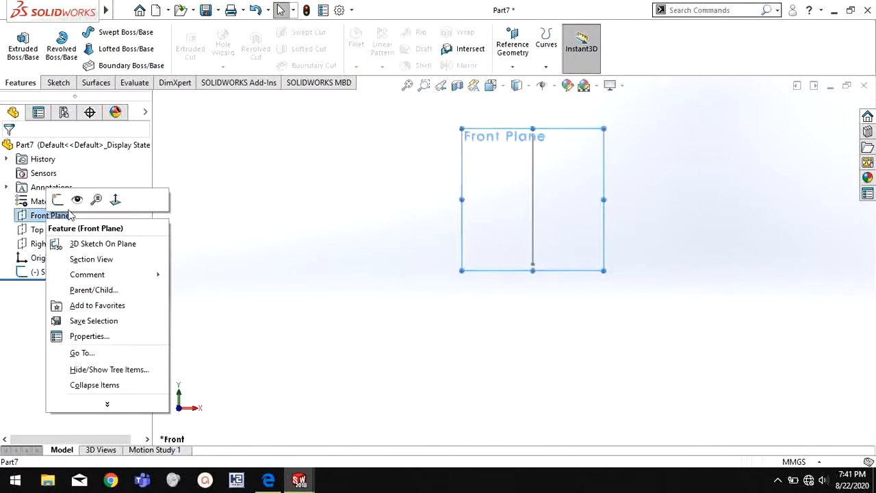
pyautogui.click(57, 197)
pyautogui.scroll(-5, 519, 267)
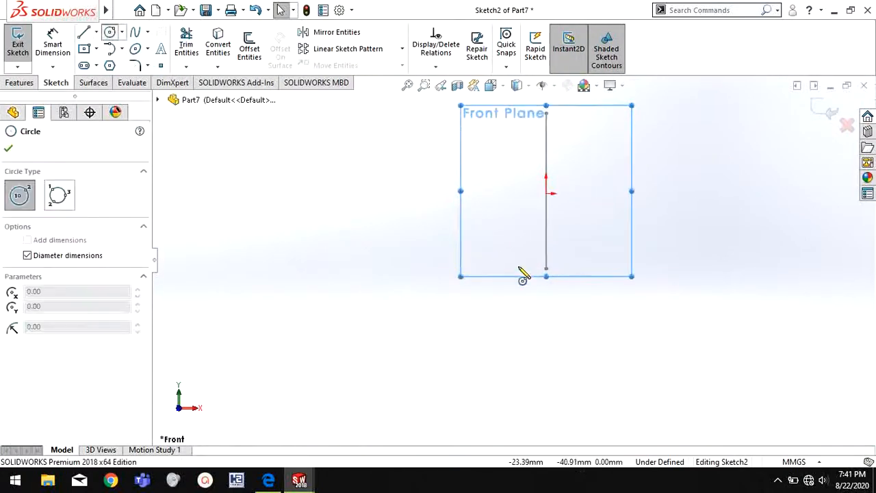
pyautogui.click(509, 274)
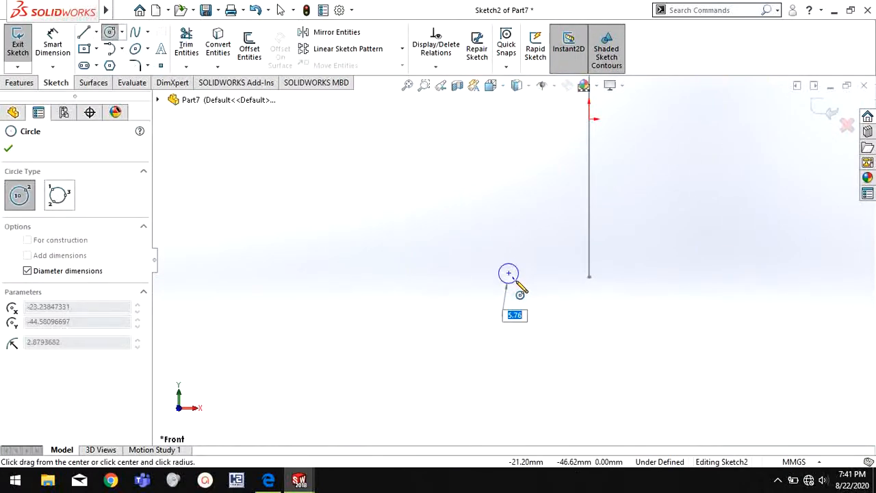
pyautogui.press('Return')
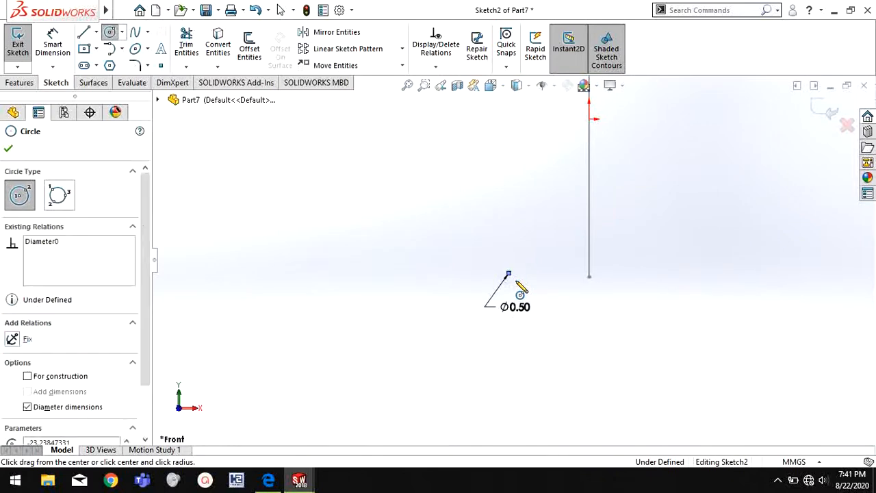
pyautogui.rightClick(532, 256)
pyautogui.click(462, 222)
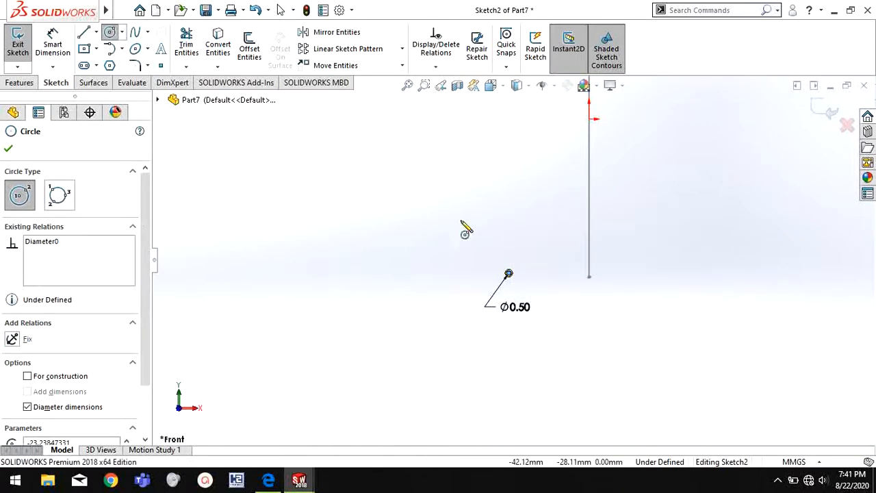
pyautogui.rightClick(462, 222)
pyautogui.click(482, 231)
# Dimension the horizontal distance between the circle's centre and the vertical line as 1.5 mm
pyautogui.click(55, 44)
pyautogui.scroll(-5, 530, 273)
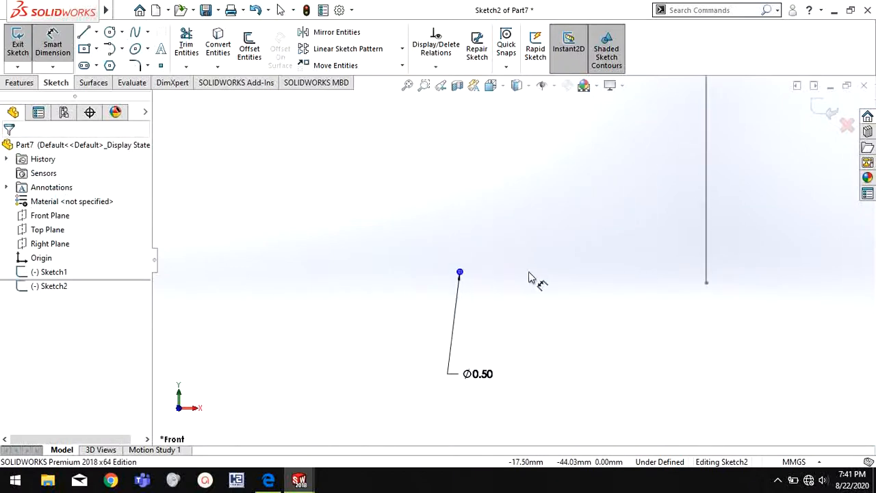
pyautogui.scroll(-3, 482, 277)
pyautogui.scroll(-3, 433, 265)
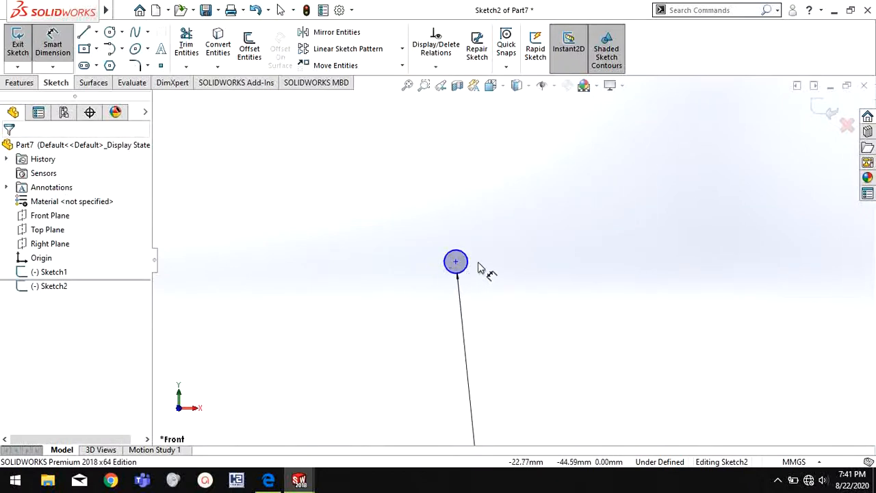
pyautogui.click(456, 262)
pyautogui.scroll(9, 760, 306)
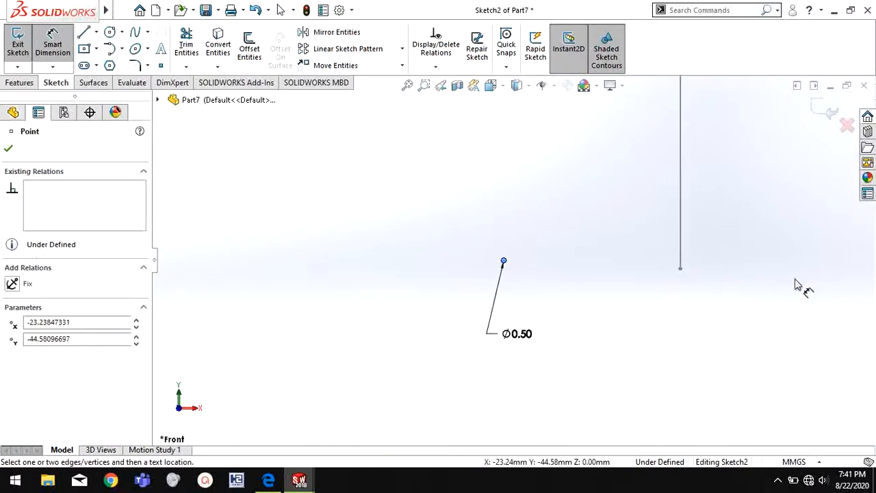
pyautogui.scroll(-3, 683, 236)
pyautogui.click(652, 257)
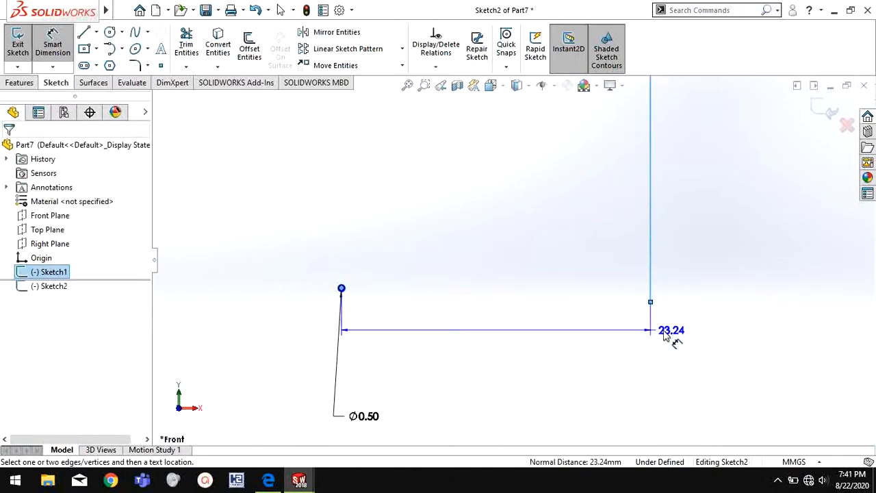
pyautogui.click(576, 338)
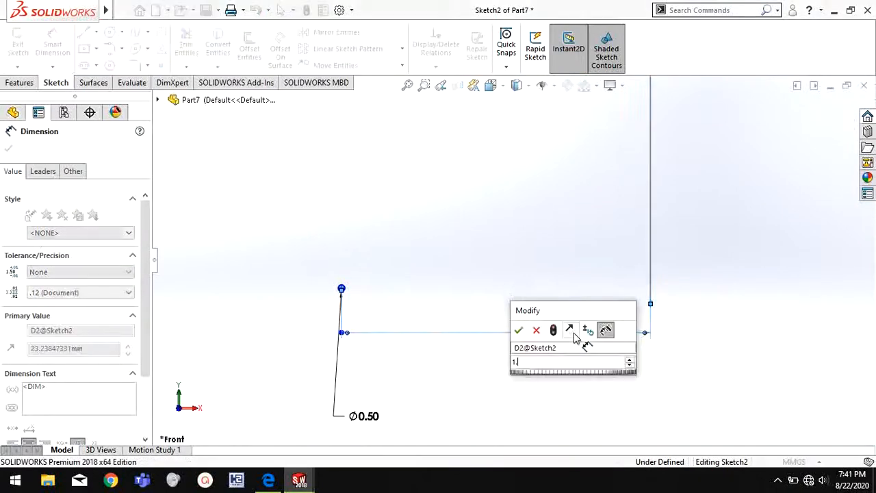
pyautogui.write('1.5')
pyautogui.press('Return')
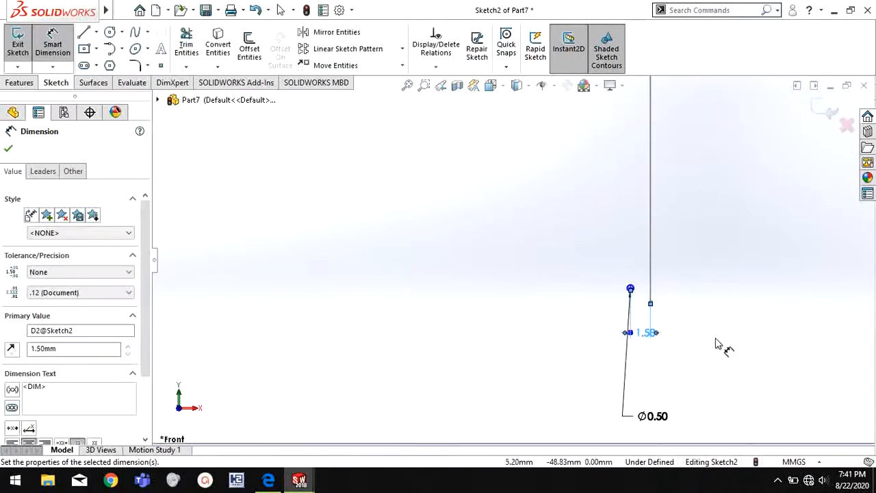
pyautogui.click(685, 280)
pyautogui.rightClick(596, 207)
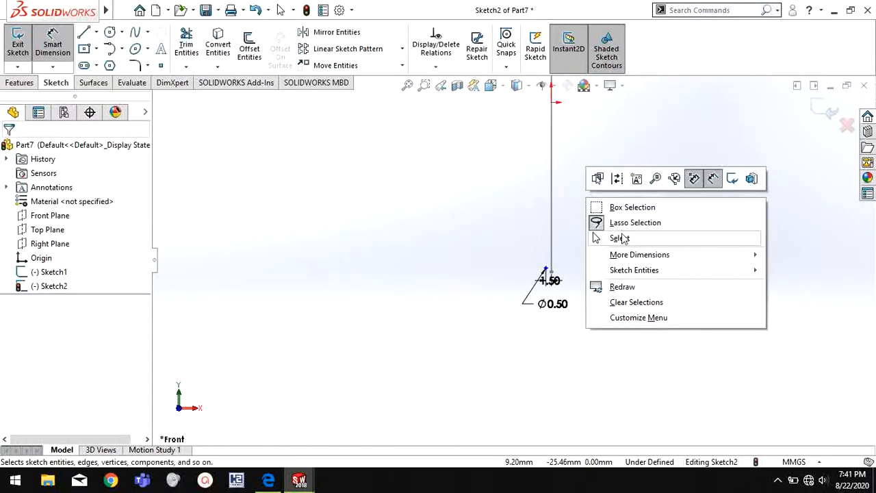
pyautogui.click(595, 239)
# Add a horizontal relation between the circle's centre and the lower endpoint of the vertical line
pyautogui.scroll(-5, 504, 278)
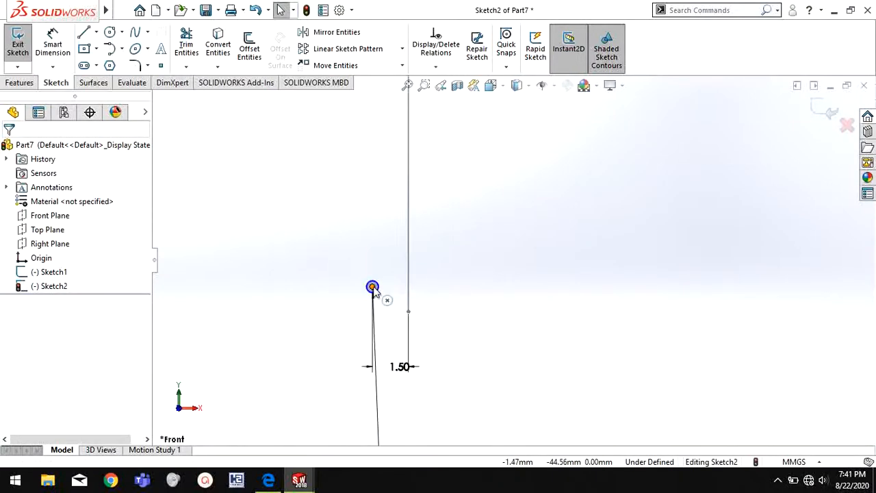
pyautogui.click(373, 288)
pyautogui.keyDown('ctrl'); pyautogui.click(408, 312); pyautogui.keyUp('ctrl')
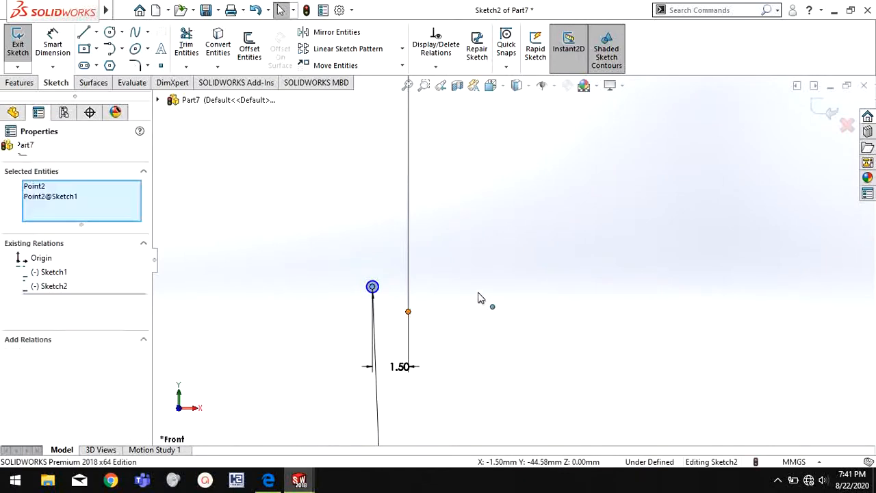
pyautogui.click(448, 254)
pyautogui.click(432, 319)
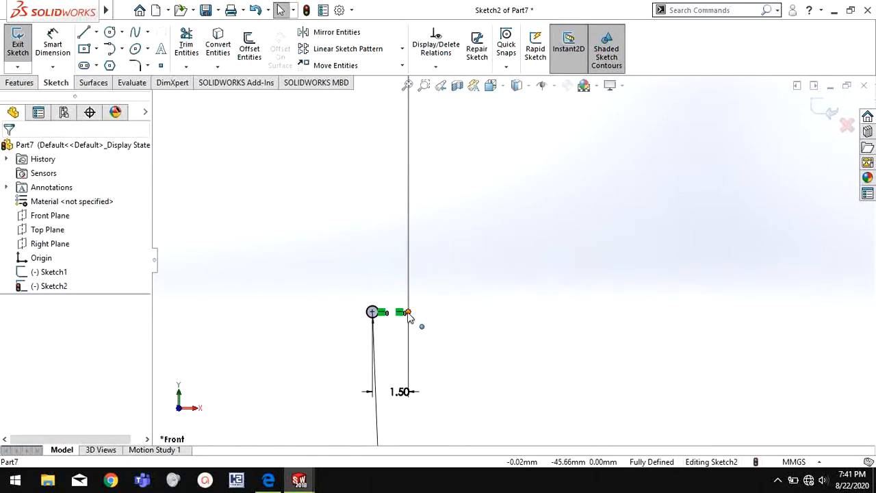
# Close the circle sketch and shorten the vertical line by moving its lower endpoint up to about Y -10.3 mm
pyautogui.moveTo(408, 312); pyautogui.dragTo(409, 198)
pyautogui.moveTo(414, 120); pyautogui.dragTo(413, 116)
pyautogui.hotkey('ctrl', 'b')
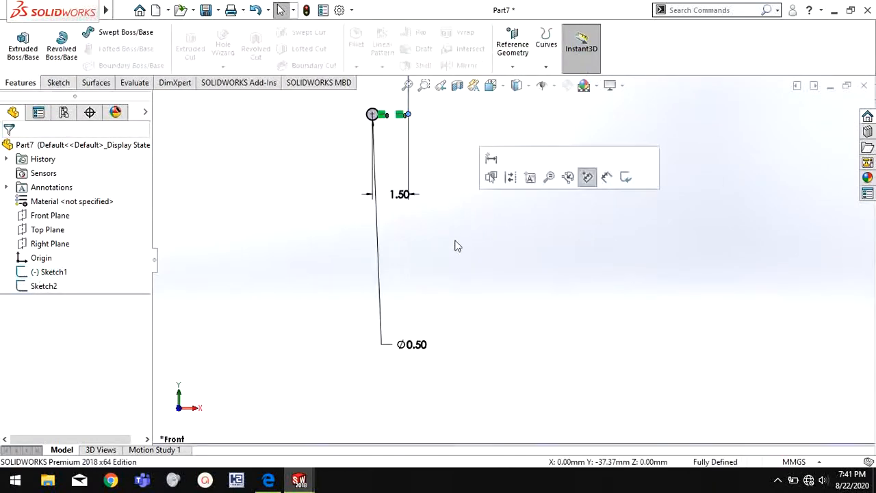
pyautogui.scroll(-4, 479, 151)
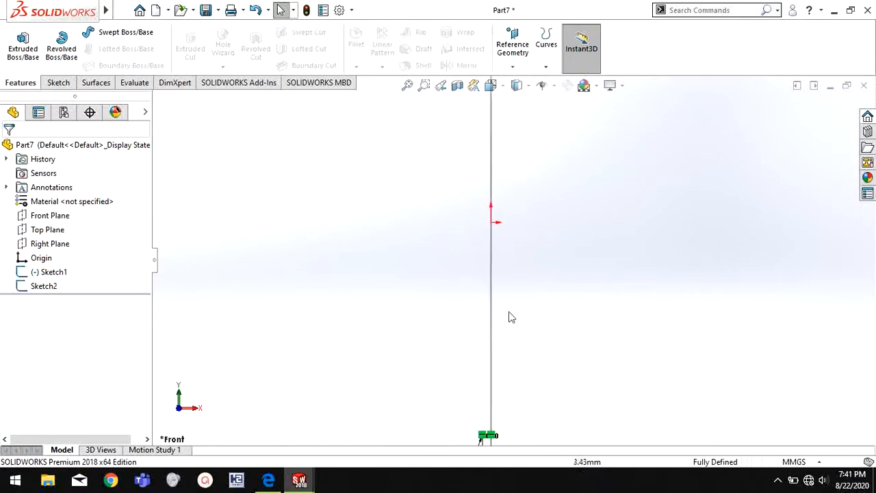
pyautogui.scroll(-6, 513, 264)
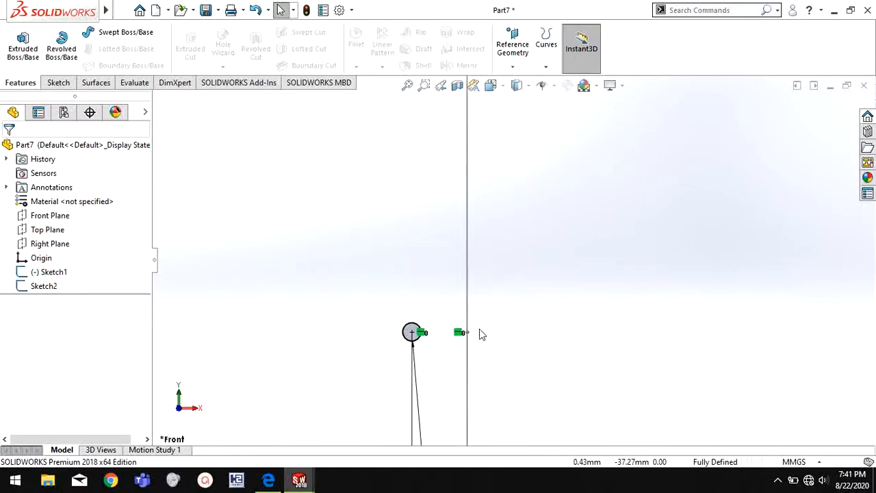
pyautogui.moveTo(469, 332); pyautogui.dragTo(469, 92)
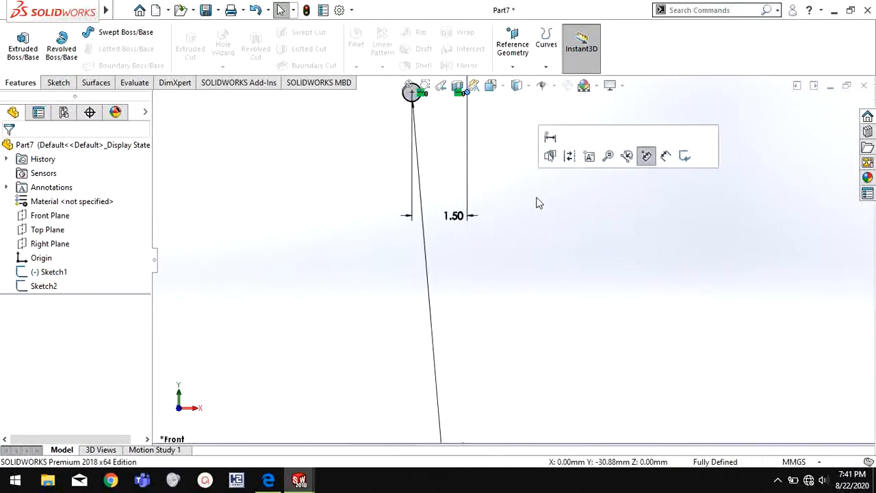
pyautogui.scroll(5, 532, 183)
pyautogui.scroll(6, 531, 180)
pyautogui.scroll(-4, 530, 181)
pyautogui.scroll(4, 492, 274)
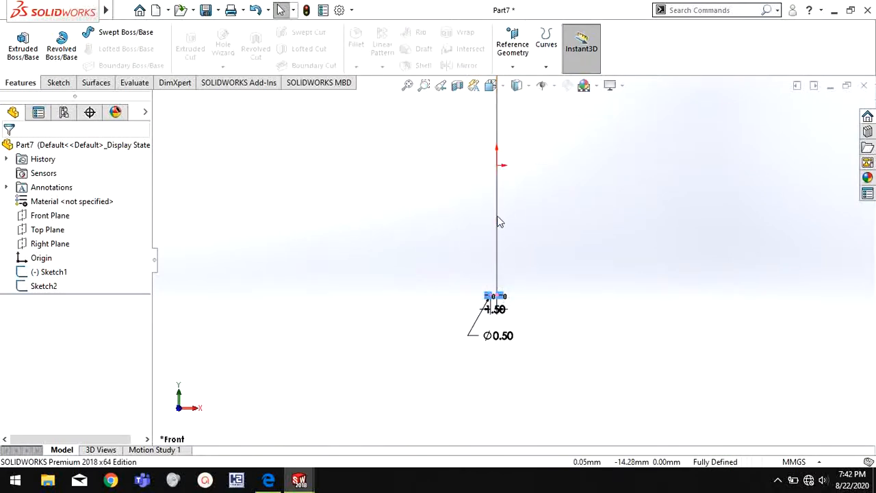
pyautogui.scroll(-4, 511, 269)
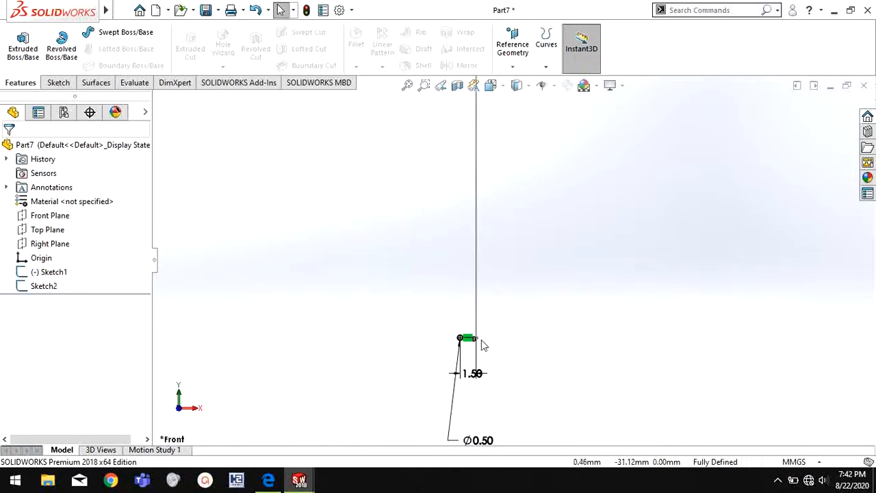
pyautogui.moveTo(478, 338); pyautogui.dragTo(488, 115)
pyautogui.scroll(3, 521, 146)
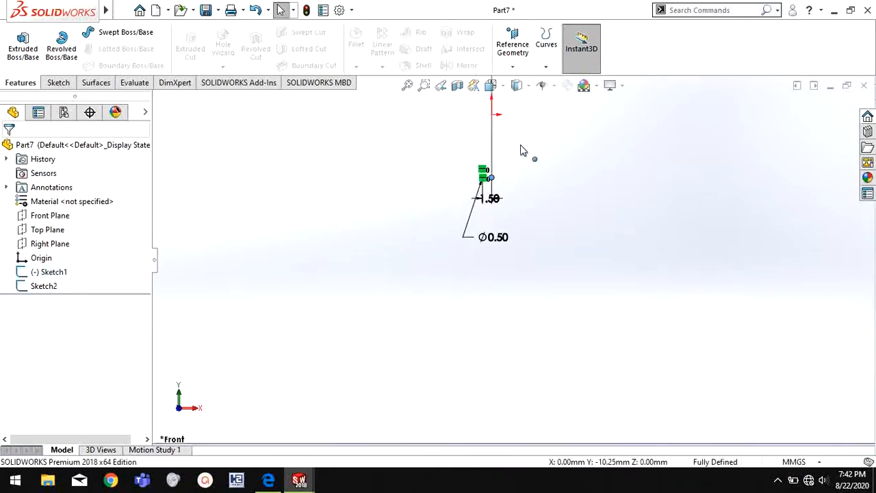
# Shorten the vertical line further by lowering its upper endpoint to about Y 5.5 mm and raising its lower endpoint towards the origin
pyautogui.press('f')
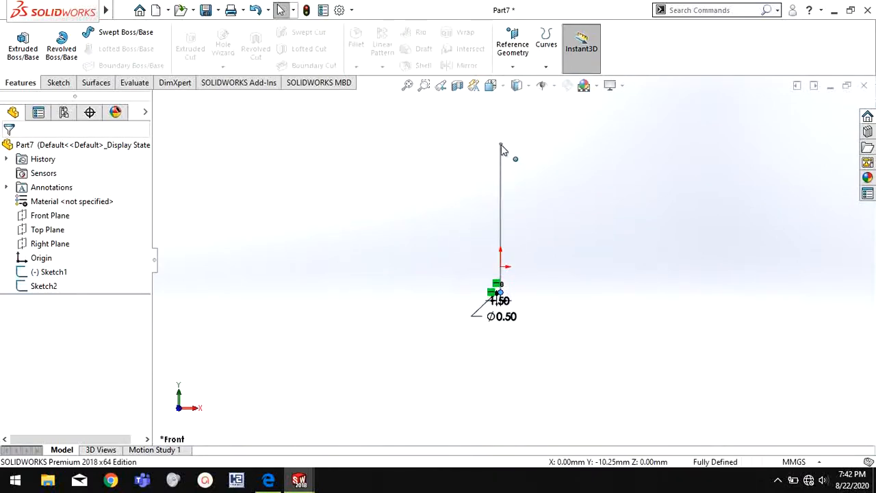
pyautogui.doubleClick(501, 161)
pyautogui.moveTo(512, 254); pyautogui.dragTo(513, 255)
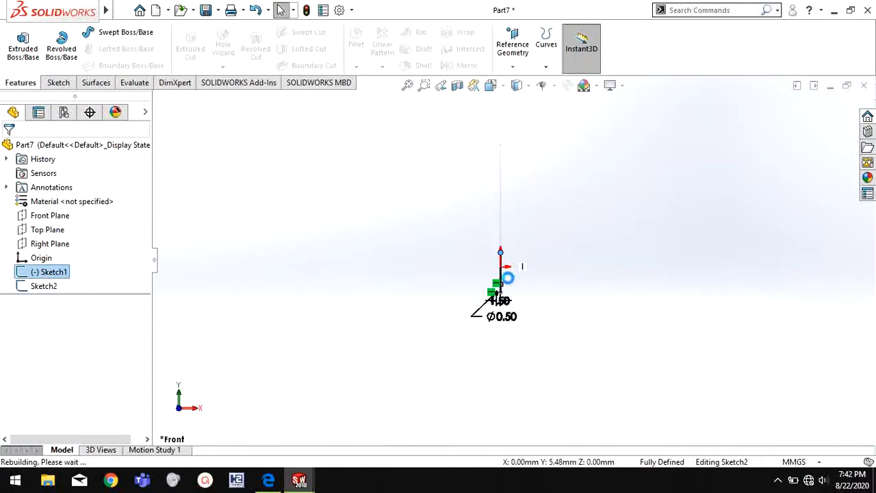
pyautogui.scroll(-5, 506, 275)
pyautogui.moveTo(498, 339); pyautogui.dragTo(505, 276)
pyautogui.click(572, 298)
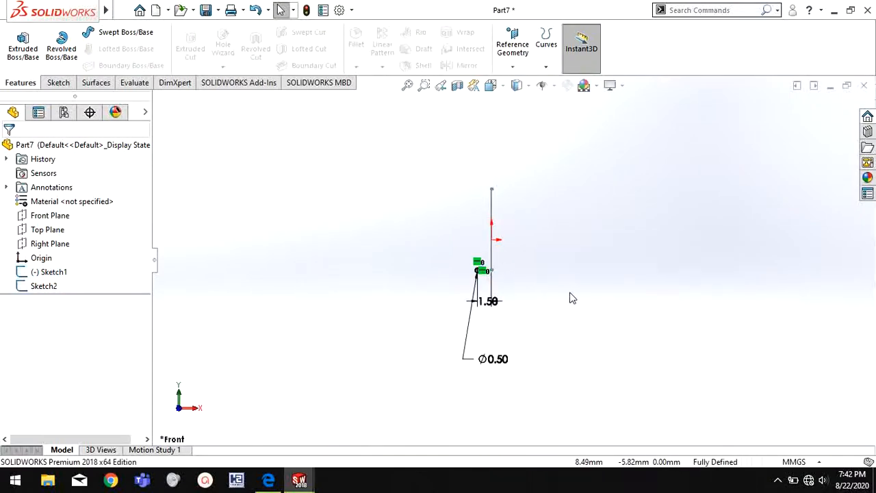
# Start a Swept Boss/Base with the 0.5 mm circle as the profile and the vertical line as the path
pyautogui.click(123, 37)
pyautogui.scroll(-4, 490, 277)
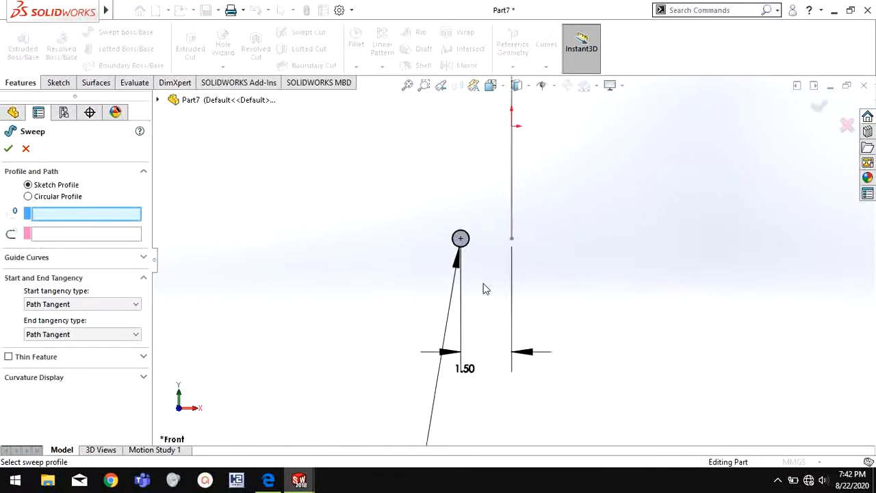
pyautogui.scroll(-2, 484, 288)
pyautogui.click(464, 205)
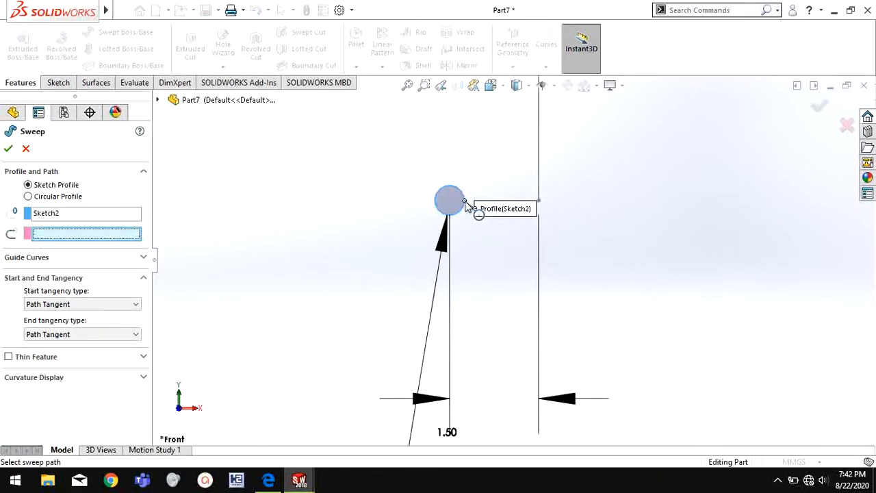
pyautogui.click(541, 149)
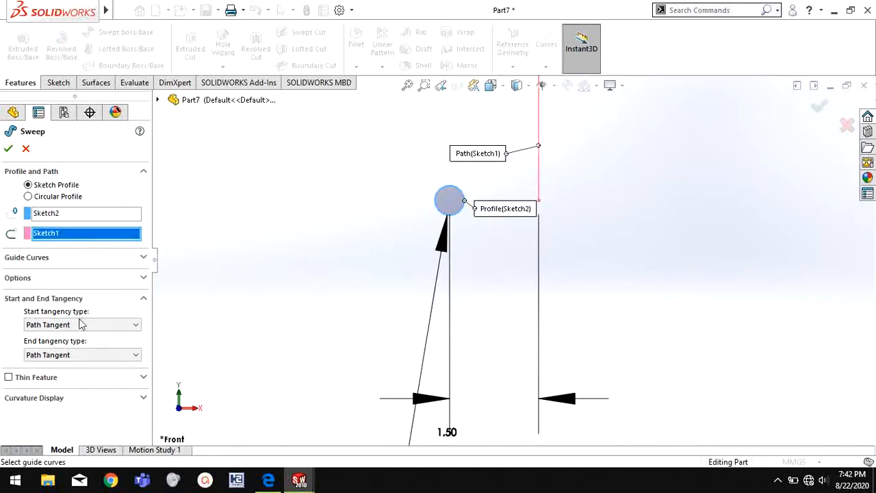
# Set the sweep's profile twist to Specify Twist Value with 6 revolutions and create the coil
pyautogui.click(139, 279)
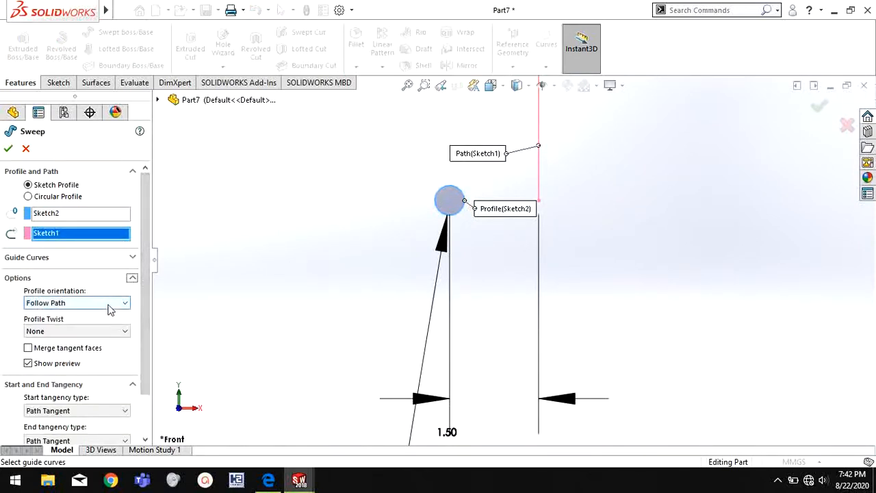
pyautogui.click(115, 331)
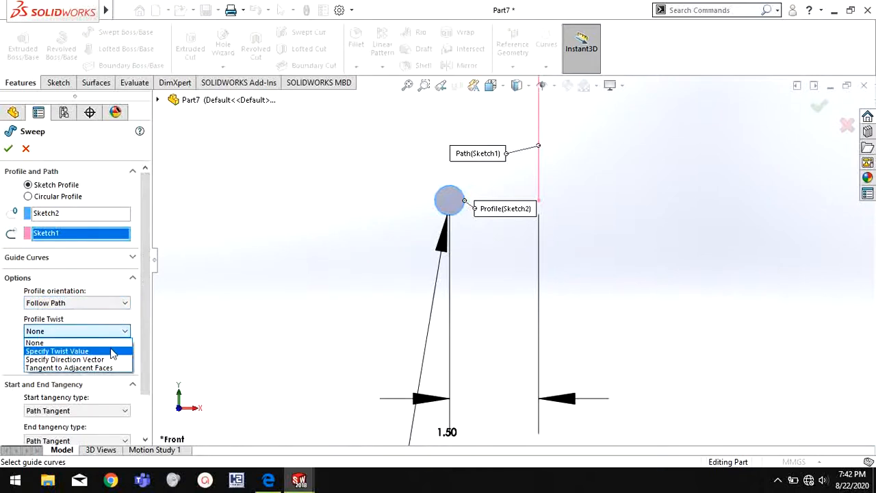
pyautogui.click(112, 351)
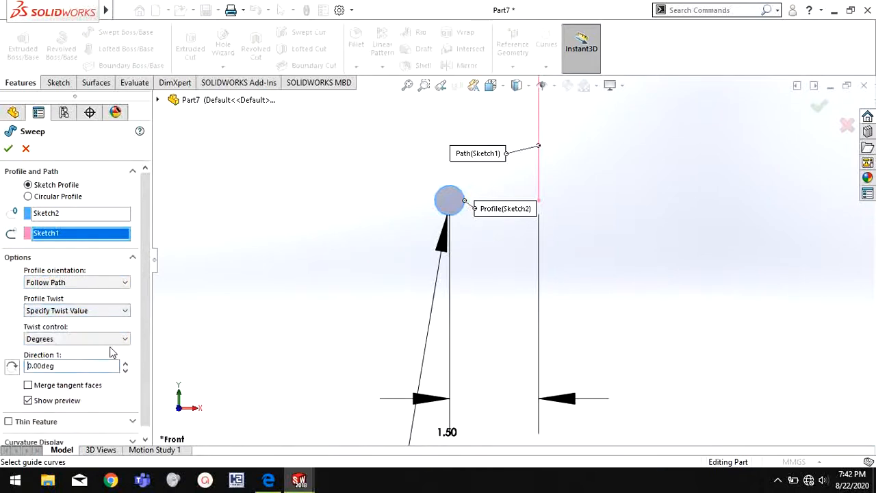
pyautogui.click(120, 340)
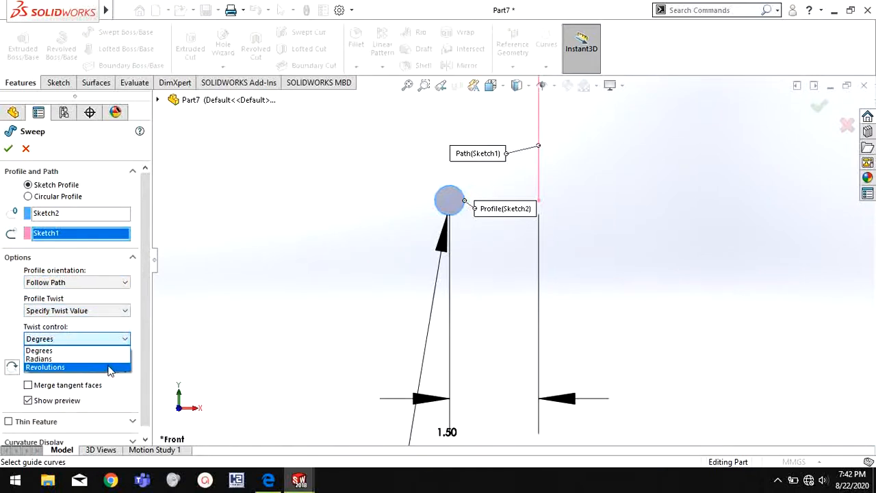
pyautogui.click(109, 366)
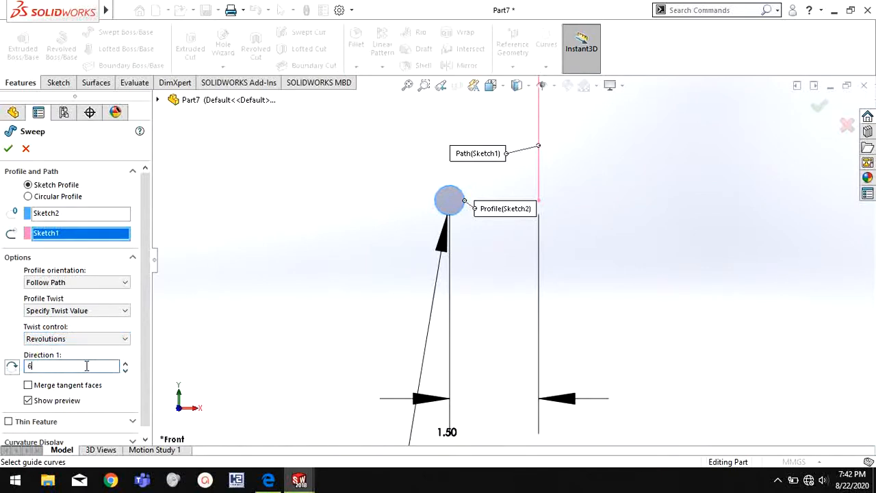
pyautogui.write('6')
pyautogui.press('Return')
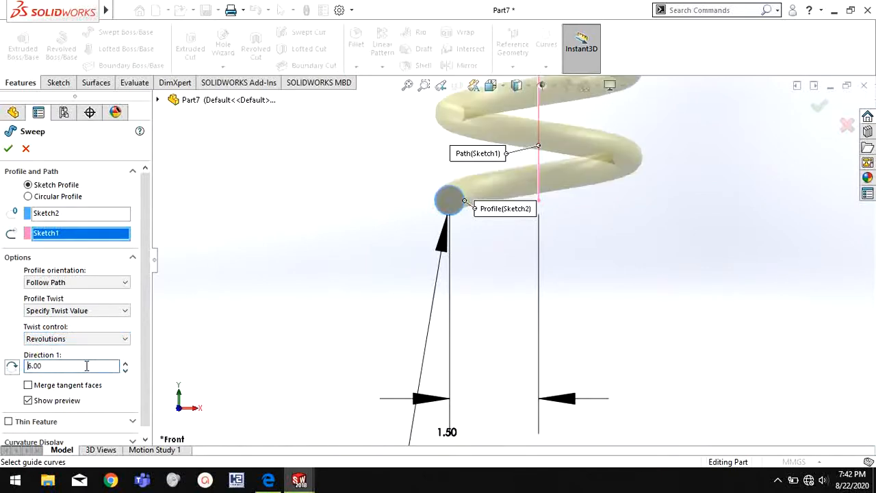
pyautogui.click(8, 150)
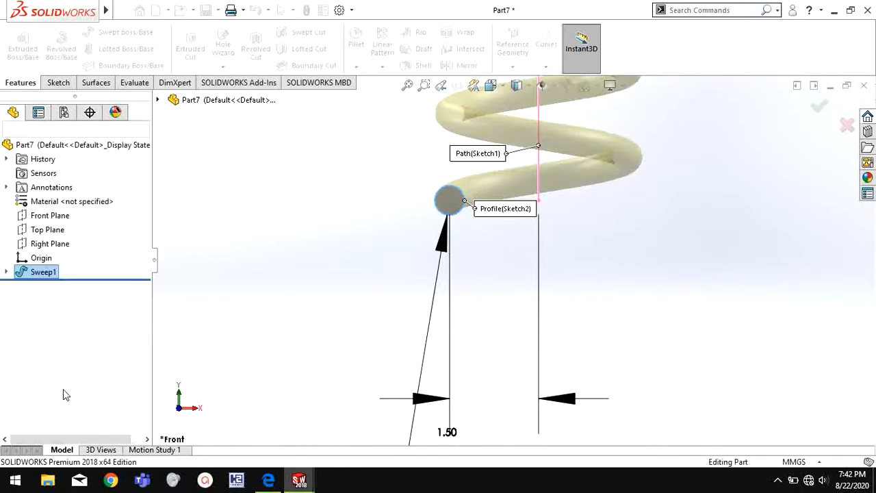
pyautogui.click(518, 270)
pyautogui.press('f')
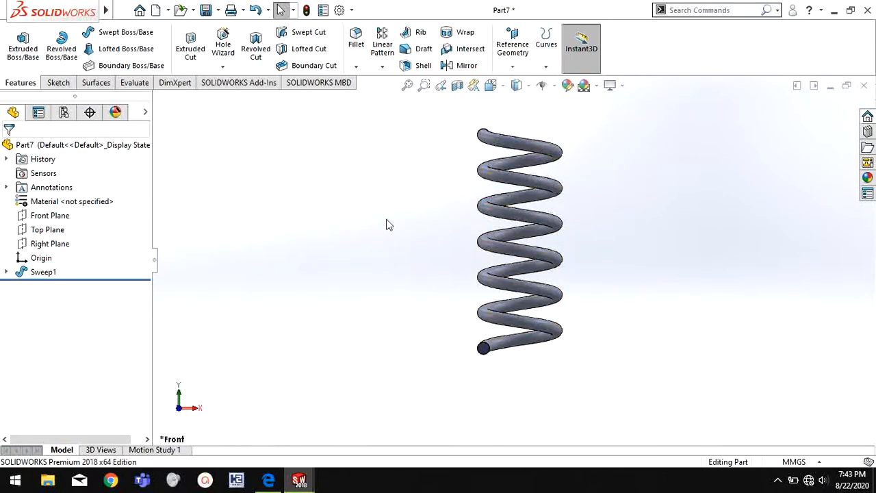
# Save the part to the Desktop under the file name spring
pyautogui.click(218, 10)
pyautogui.click(226, 41)
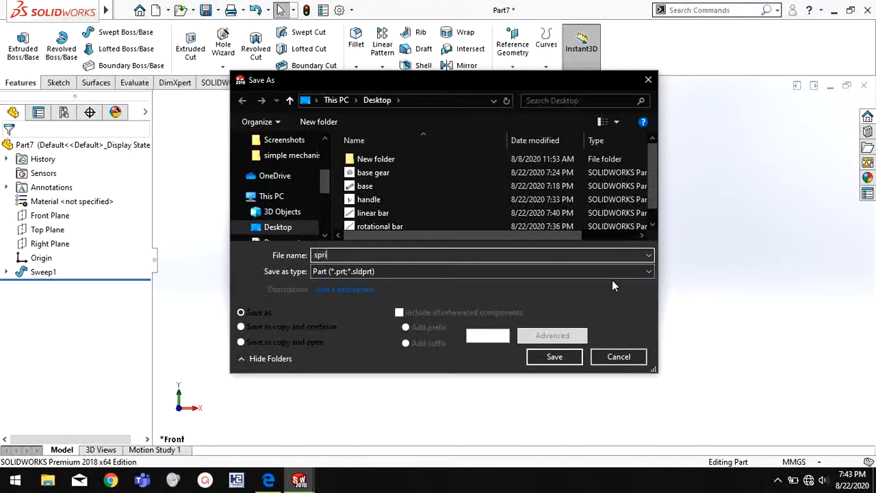
pyautogui.write('spring')
pyautogui.click(568, 358)
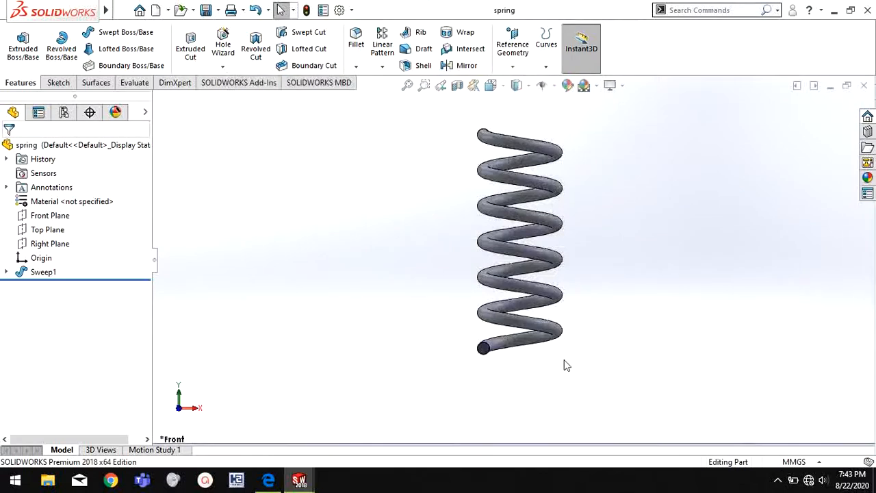
# Make a new assembly from the part and place the base as its first component
pyautogui.click(170, 10)
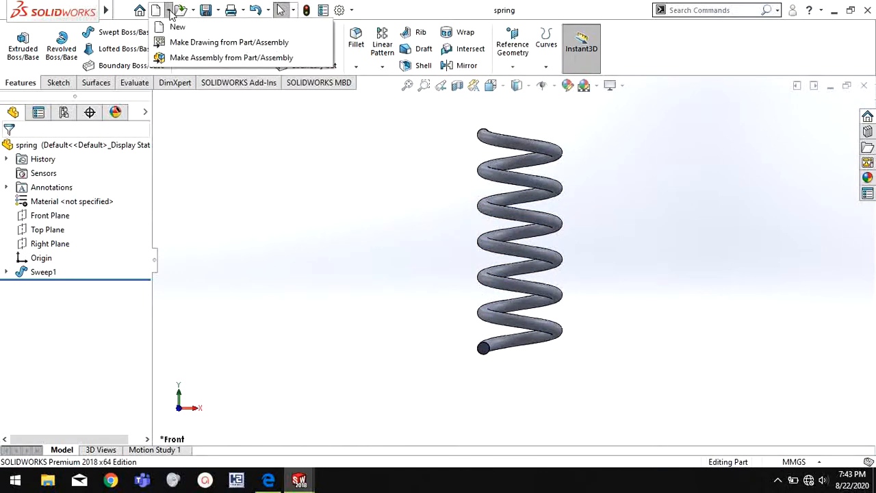
pyautogui.click(206, 57)
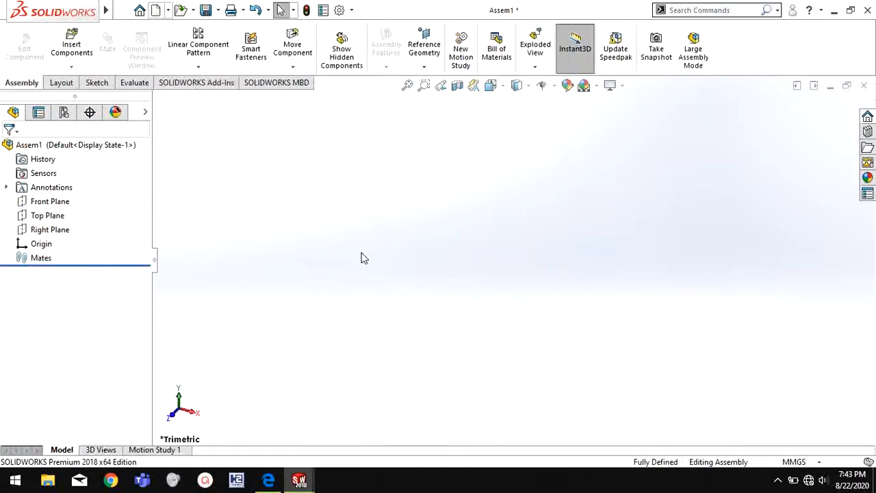
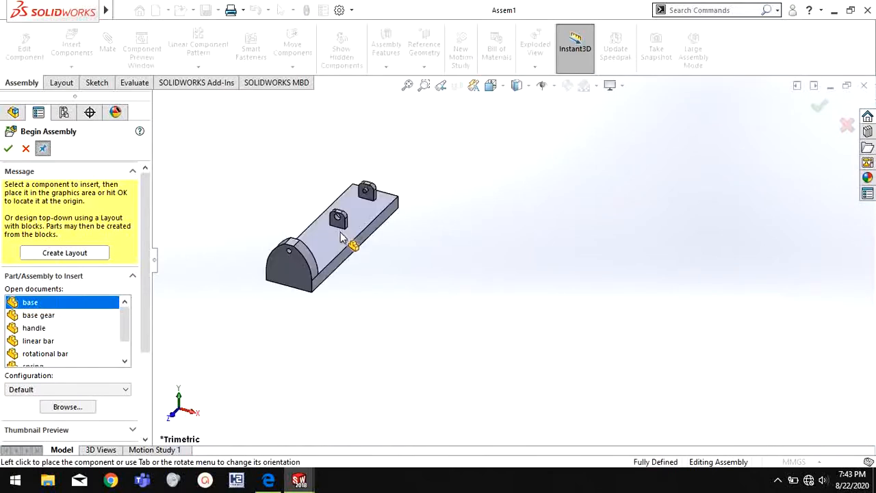
pyautogui.click(350, 241)
# Insert the base gear, handle, linear bar and rotational bar as separate components beside the base
pyautogui.click(42, 316)
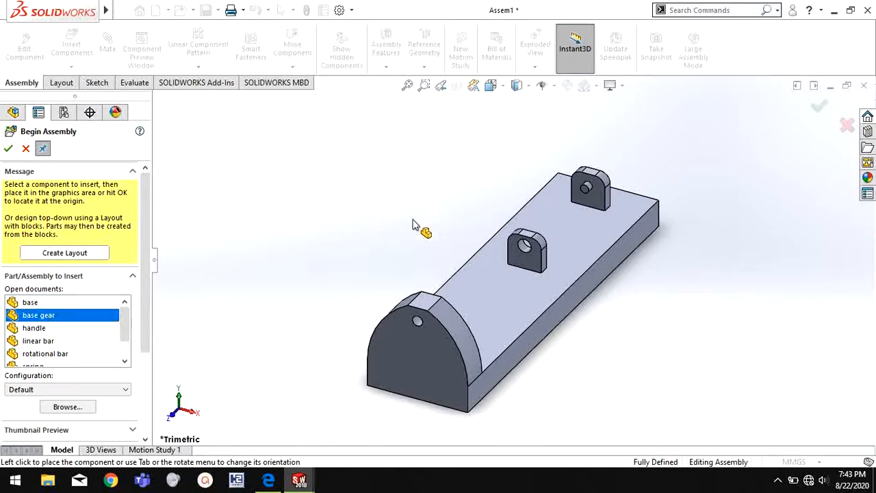
pyautogui.click(401, 186)
pyautogui.click(39, 330)
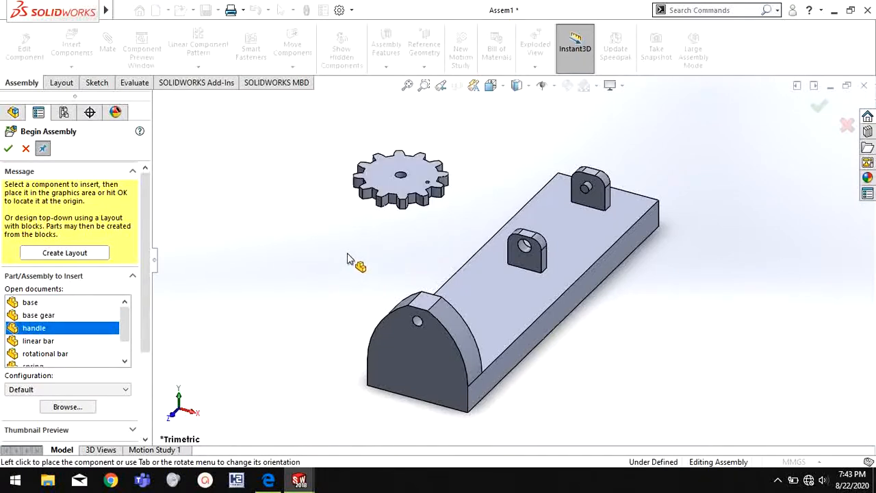
pyautogui.click(95, 341)
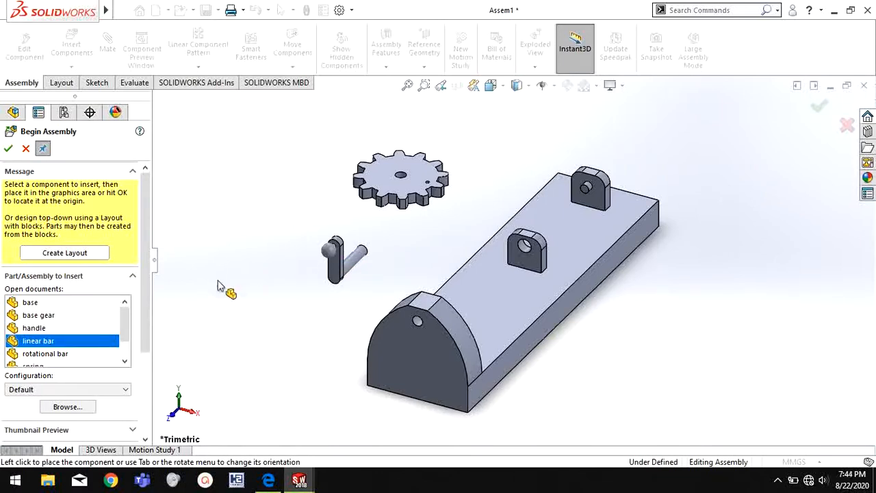
pyautogui.click(70, 354)
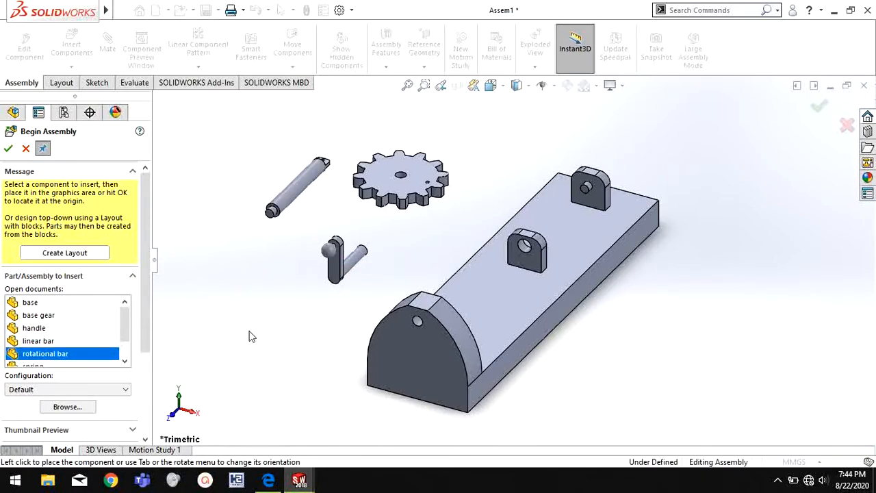
pyautogui.click(309, 327)
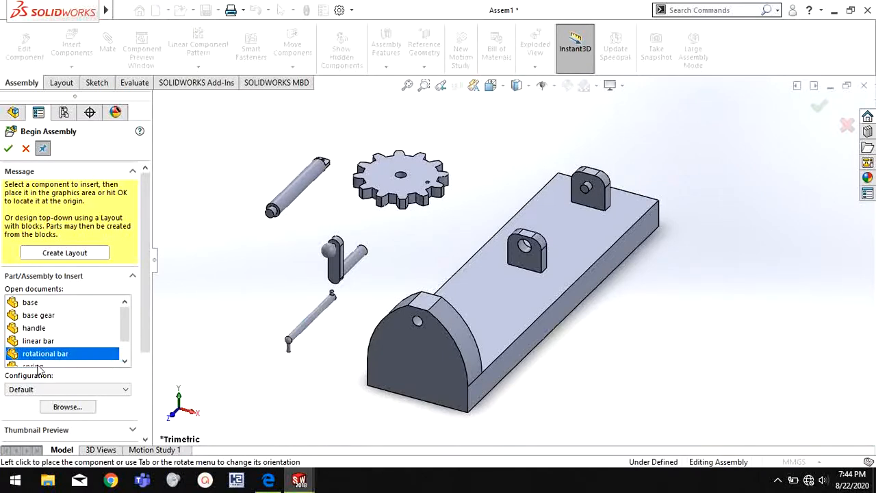
# Insert the spring near the handle and the vertical gear on the base's opposite side, and finish inserting components
pyautogui.scroll(-1, 38, 363)
pyautogui.click(34, 340)
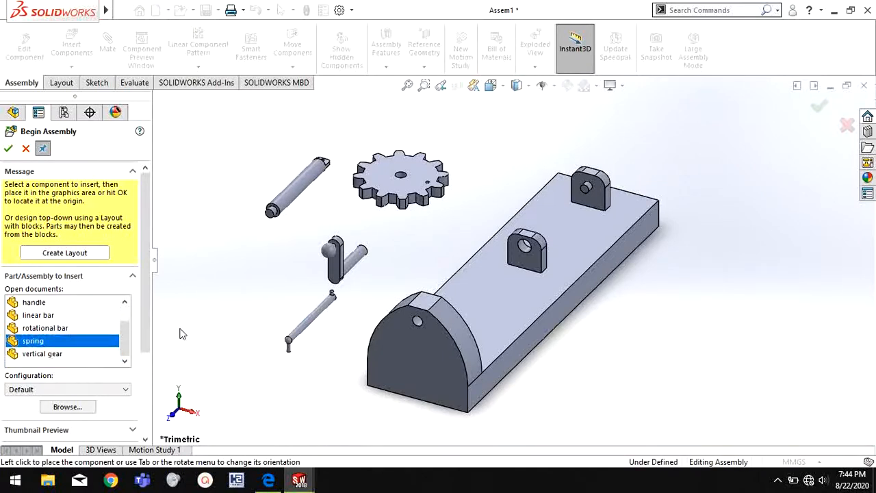
pyautogui.click(279, 290)
pyautogui.click(52, 354)
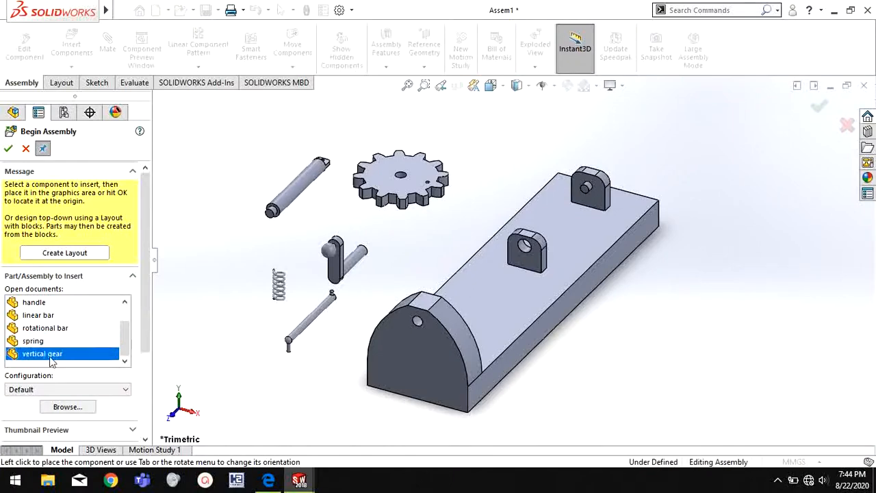
pyautogui.click(734, 291)
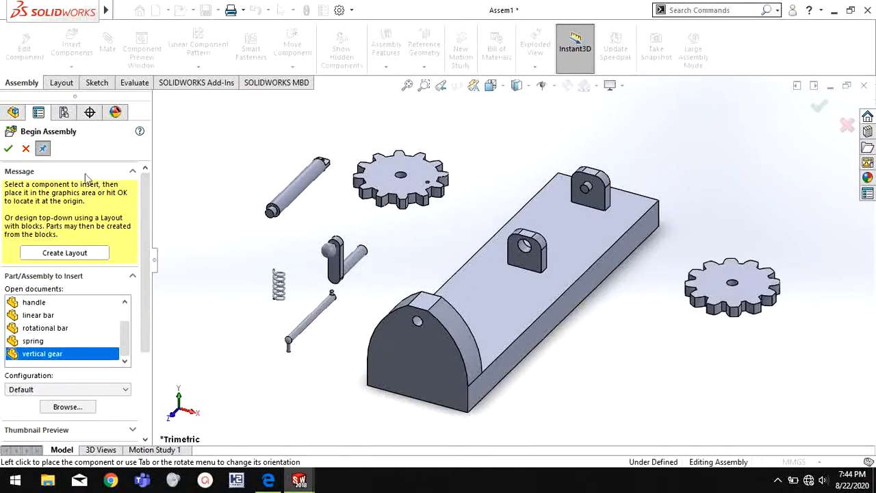
pyautogui.click(8, 148)
pyautogui.scroll(3, 577, 346)
pyautogui.moveTo(578, 346); pyautogui.dragTo(478, 350, button='middle')
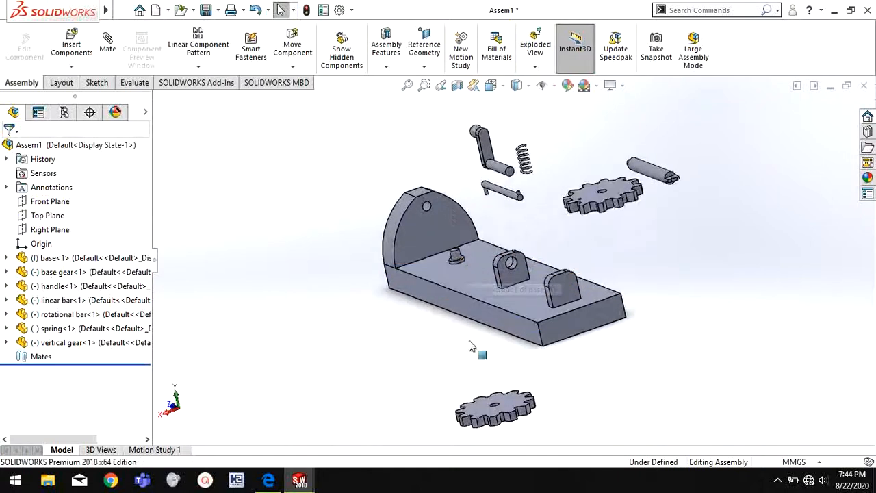
# Mate the base gear's center hole concentric with the upright pin on the base
pyautogui.click(107, 45)
pyautogui.scroll(-5, 548, 212)
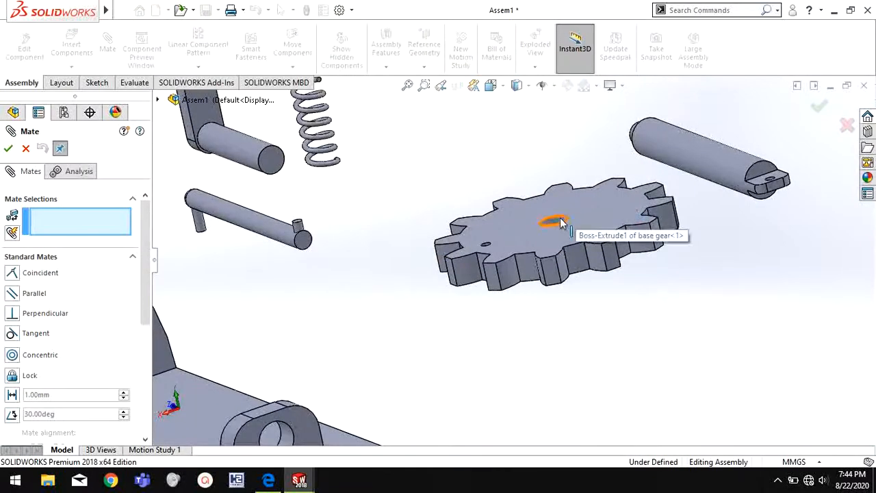
pyautogui.click(559, 225)
pyautogui.scroll(5, 460, 283)
pyautogui.scroll(-6, 417, 307)
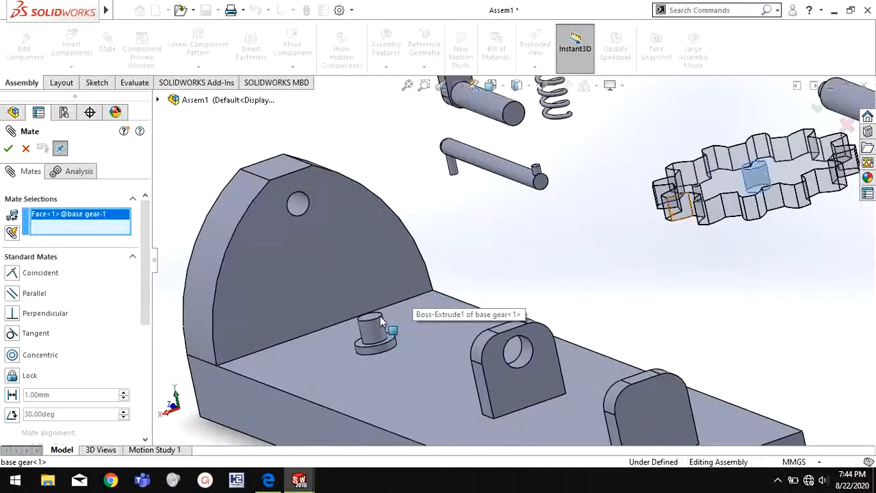
pyautogui.scroll(-2, 382, 322)
pyautogui.click(370, 328)
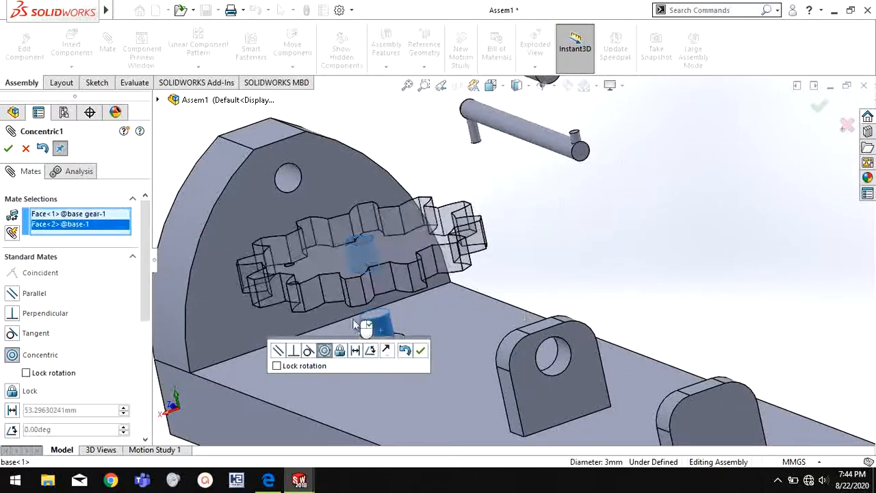
pyautogui.click(8, 150)
# Add a coincident mate between the base gear's underside and the top face of the collar around the base's pin
pyautogui.moveTo(395, 331); pyautogui.dragTo(413, 222, button='middle')
pyautogui.click(385, 191)
pyautogui.moveTo(387, 193); pyautogui.dragTo(440, 283, button='middle')
pyautogui.scroll(-3, 441, 283)
pyautogui.click(471, 269)
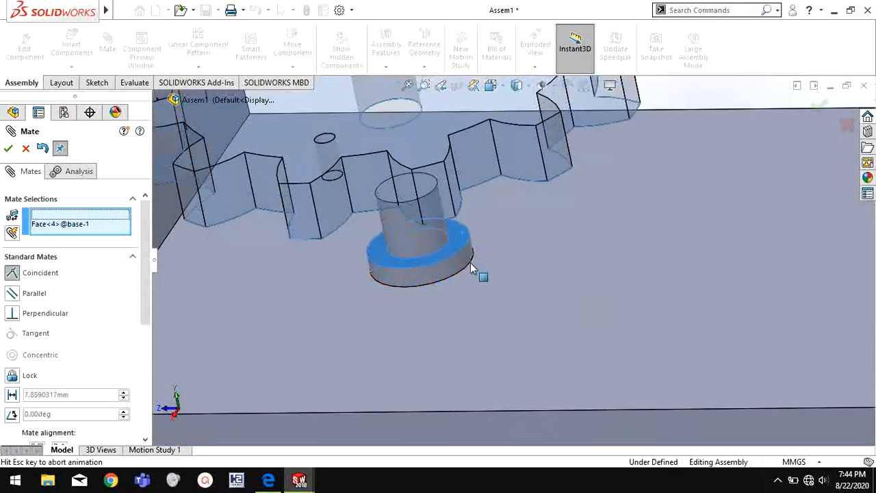
pyautogui.click(8, 149)
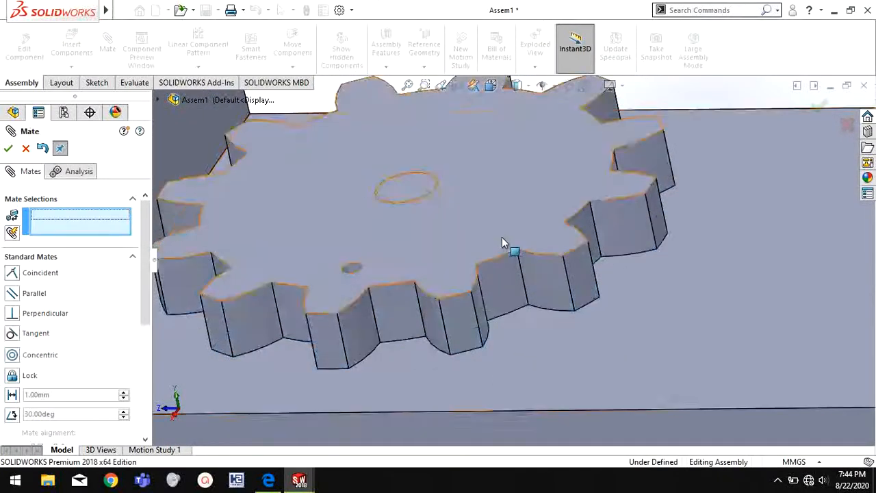
# Mate the vertical gear's center hole concentric with the hole in the base's rounded end plate
pyautogui.scroll(6, 505, 242)
pyautogui.scroll(-3, 740, 363)
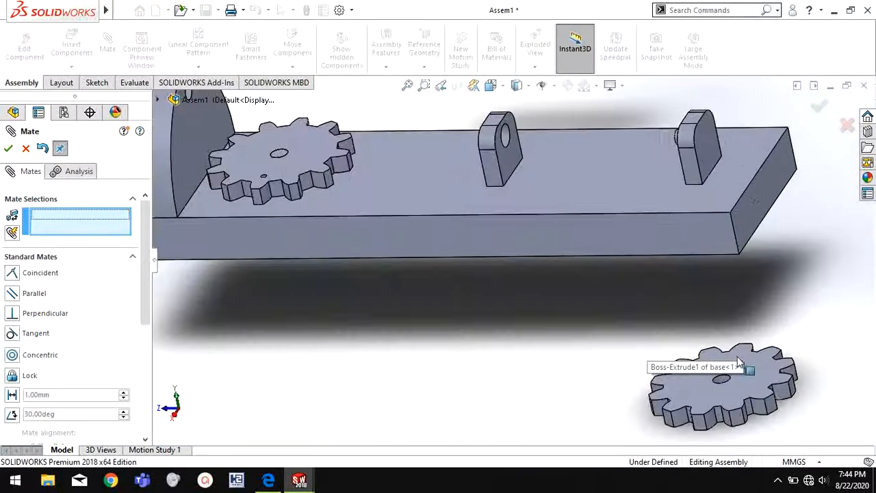
pyautogui.scroll(-3, 732, 380)
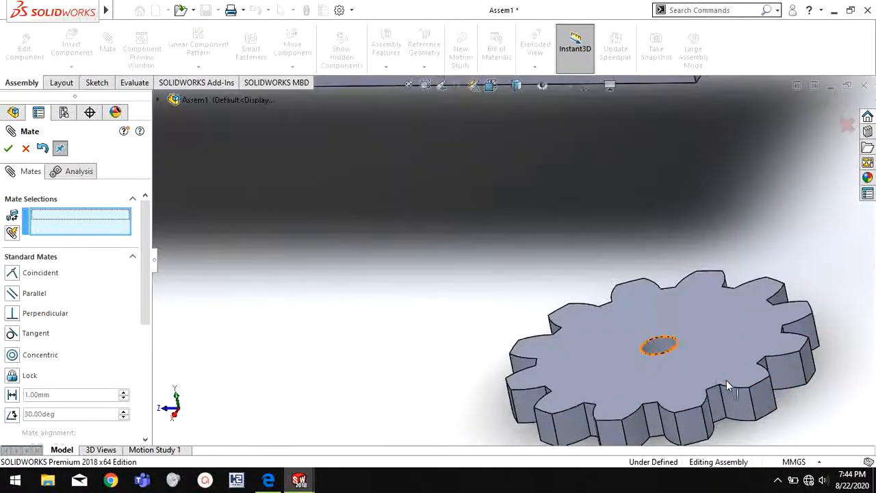
pyautogui.click(658, 345)
pyautogui.scroll(5, 379, 217)
pyautogui.scroll(-6, 313, 171)
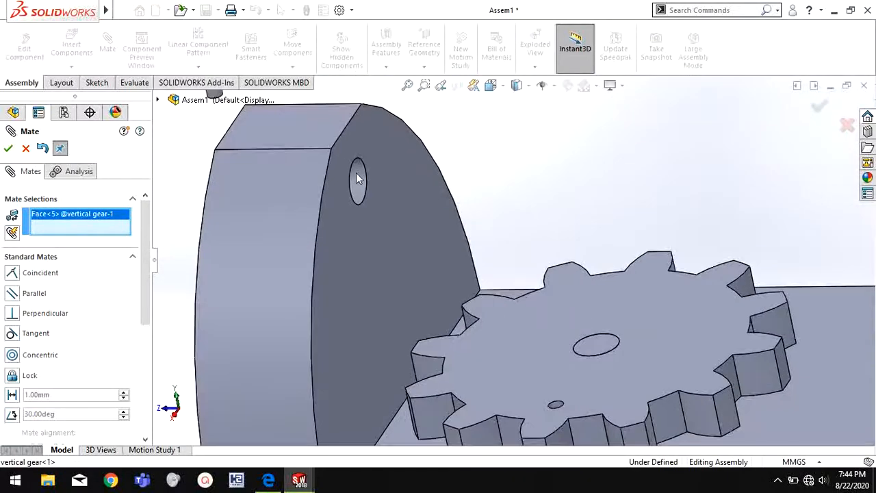
pyautogui.click(356, 179)
pyautogui.scroll(3, 505, 241)
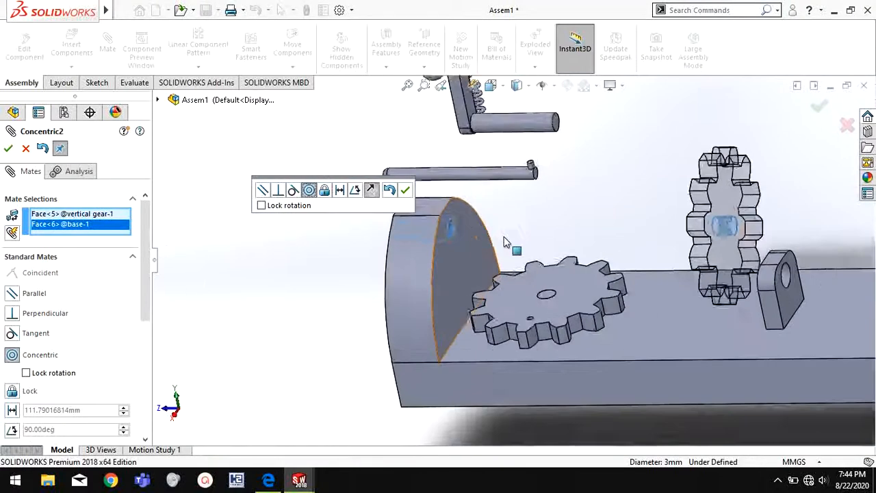
pyautogui.click(8, 148)
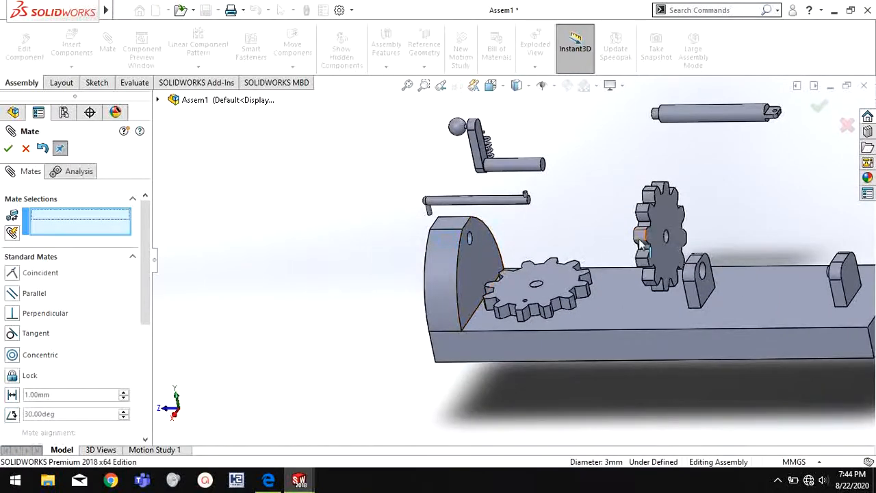
# Add a 0.5 mm distance mate between the vertical gear's face and the inner face of the base's rounded end plate, and finish mating
pyautogui.scroll(3, 579, 250)
pyautogui.click(612, 220)
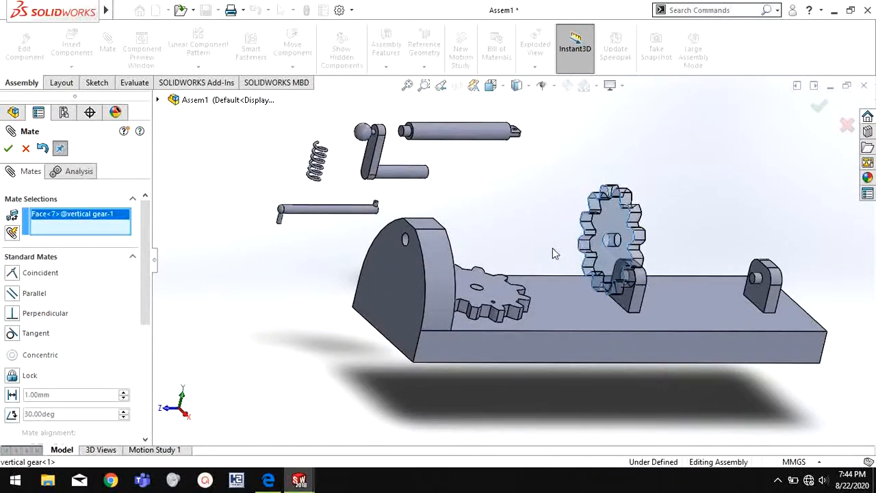
pyautogui.moveTo(553, 248); pyautogui.dragTo(411, 263, button='middle')
pyautogui.click(363, 276)
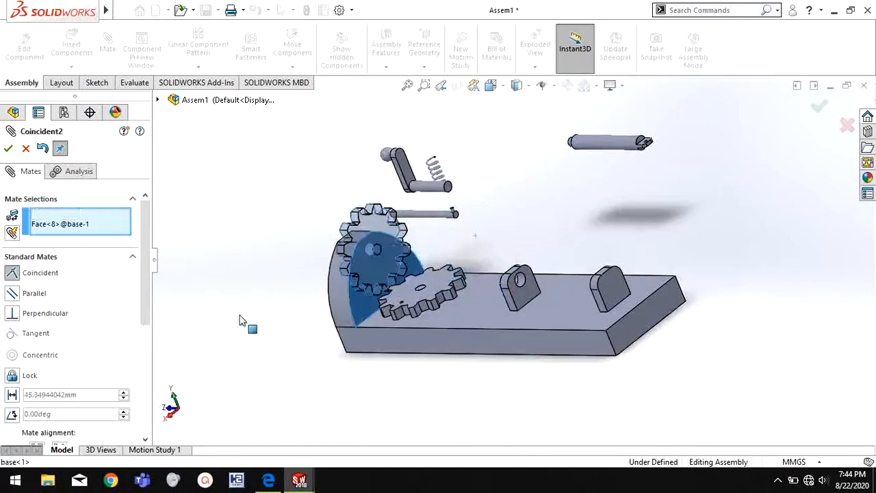
pyautogui.click(13, 395)
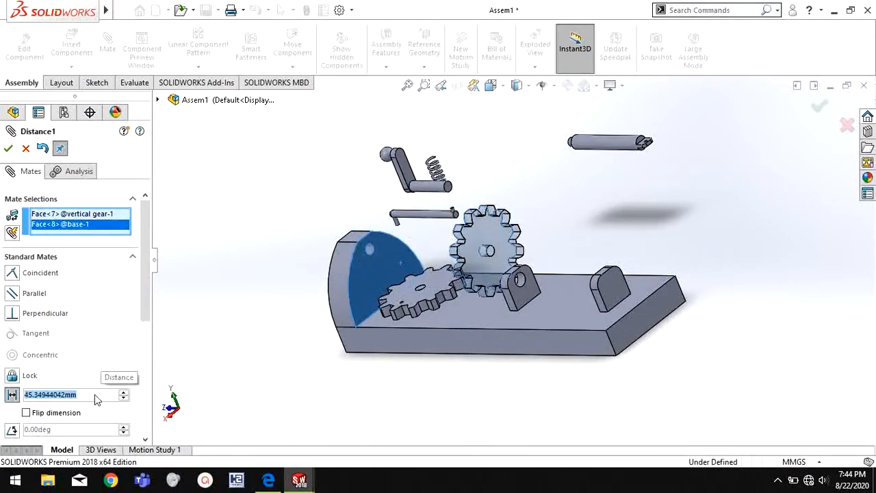
pyautogui.write('0.5')
pyautogui.press('Return')
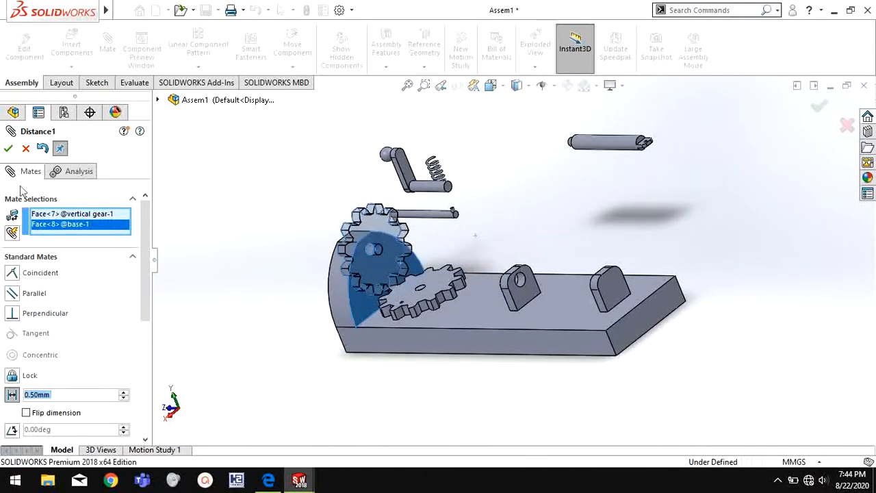
pyautogui.click(8, 149)
pyautogui.moveTo(394, 396); pyautogui.dragTo(432, 339, button='middle')
pyautogui.scroll(-6, 431, 294)
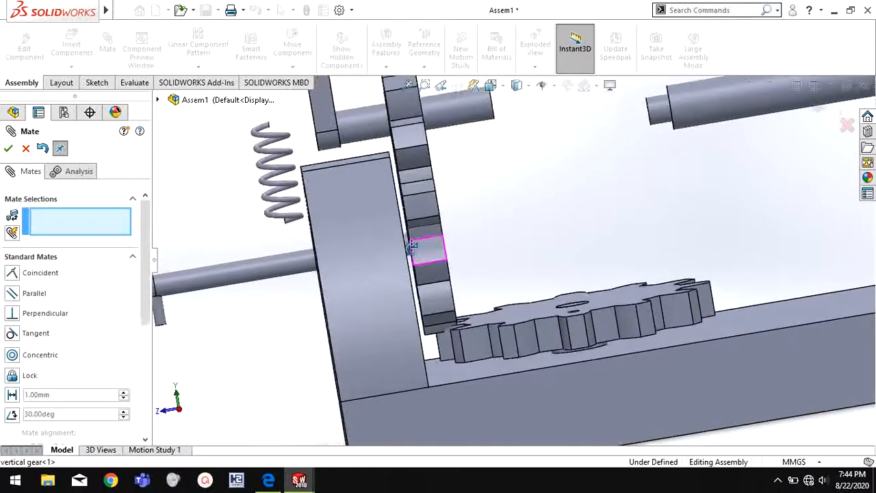
pyautogui.click(9, 150)
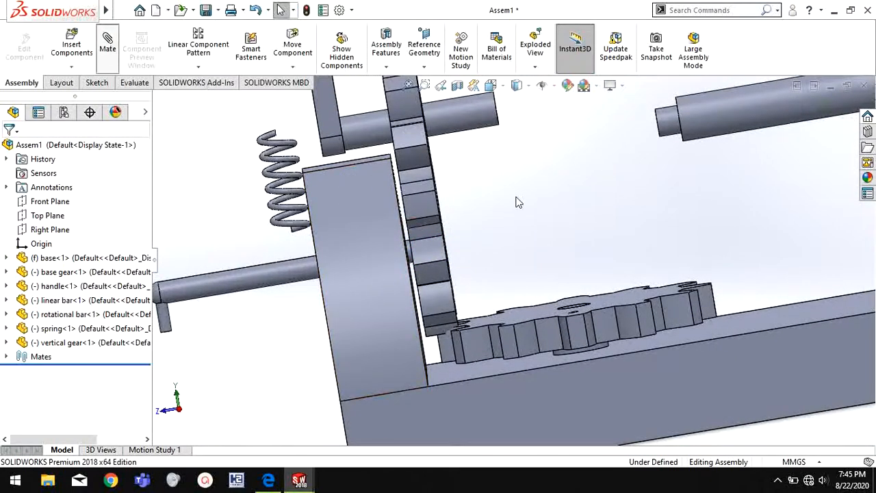
# Mate the handle's shaft concentric with the hole in the base's rounded end plate
pyautogui.scroll(1, 517, 198)
pyautogui.moveTo(516, 198); pyautogui.dragTo(495, 202, button='middle')
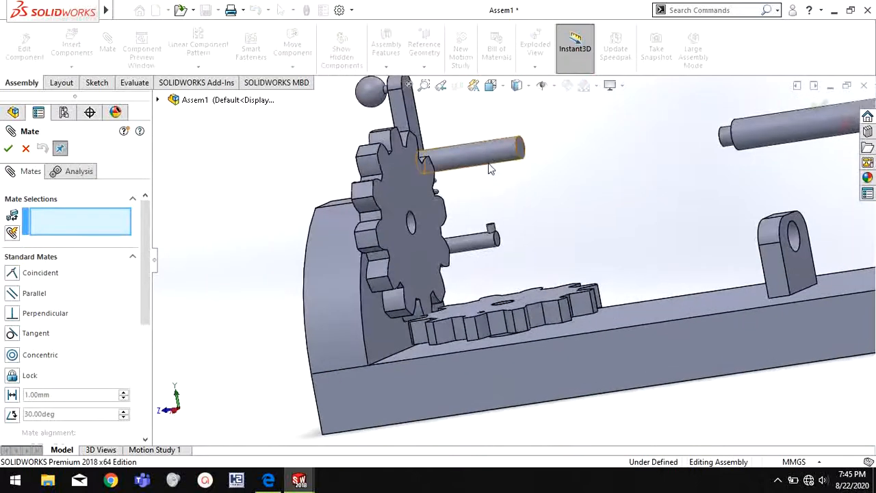
pyautogui.click(488, 161)
pyautogui.moveTo(358, 278); pyautogui.dragTo(401, 265, button='middle')
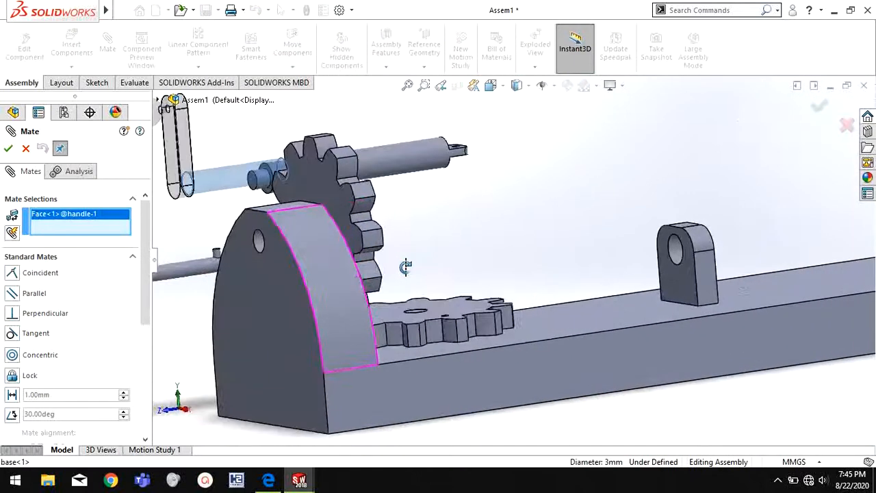
pyautogui.click(261, 245)
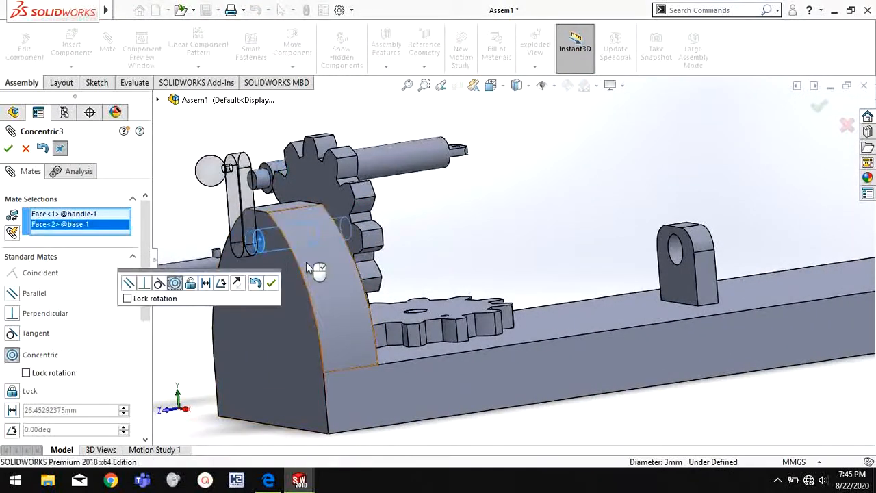
pyautogui.click(272, 287)
# Add a coincident mate between the handle shaft's end face and the vertical gear's outer face
pyautogui.moveTo(450, 267); pyautogui.dragTo(299, 267, button='middle')
pyautogui.scroll(-4, 226, 252)
pyautogui.click(209, 265)
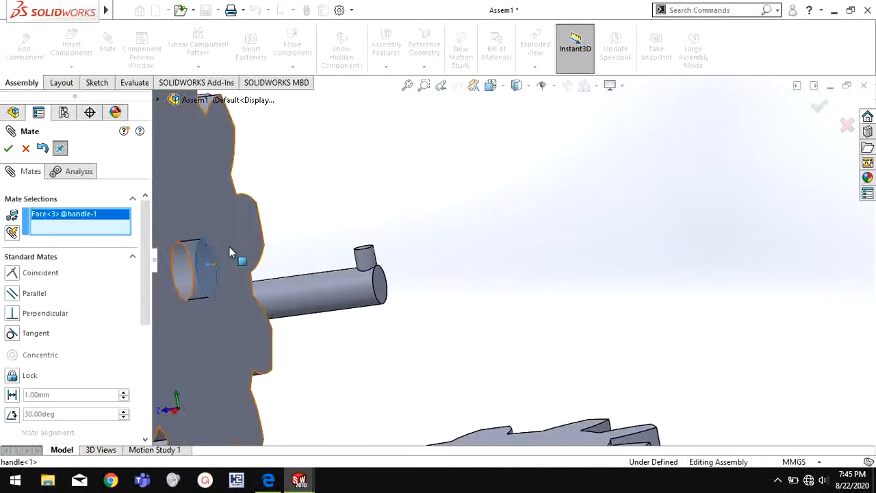
pyautogui.click(230, 248)
pyautogui.scroll(5, 245, 278)
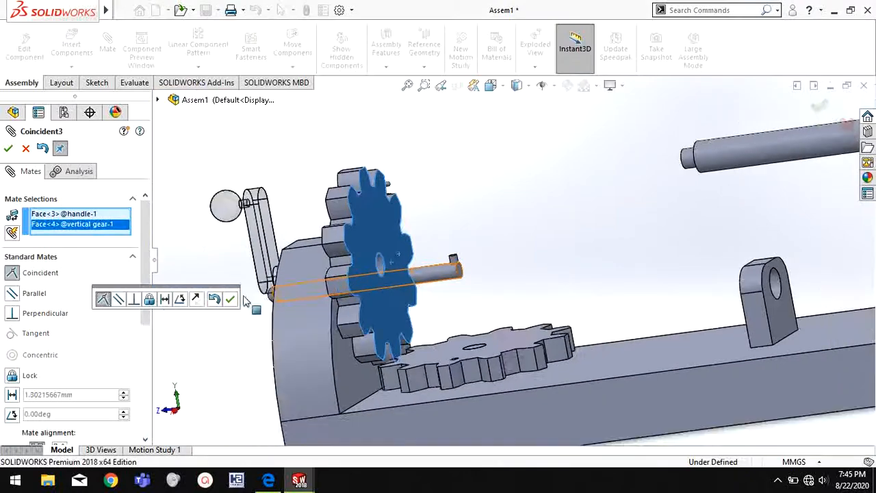
pyautogui.click(230, 299)
# Mate the rotational bar's downward pin concentric with the small off-center hole in the base gear
pyautogui.moveTo(306, 309); pyautogui.dragTo(241, 363, button='middle')
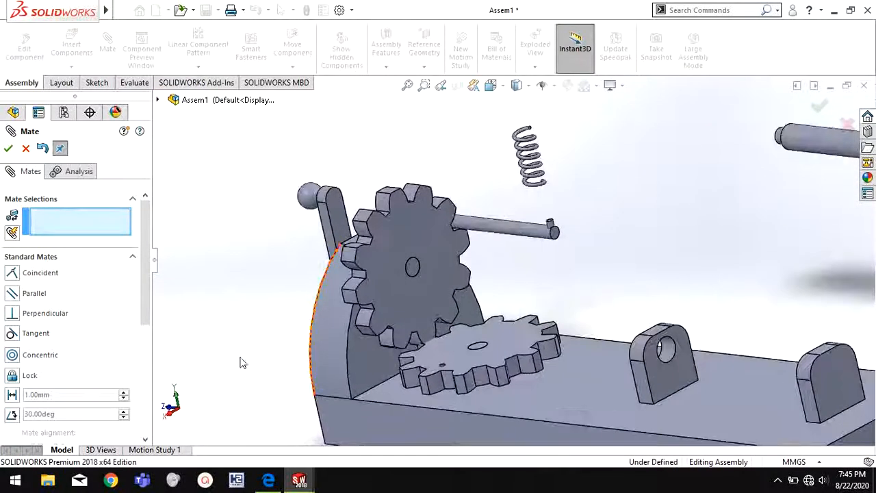
pyautogui.moveTo(597, 303); pyautogui.dragTo(599, 188, button='middle')
pyautogui.scroll(-5, 326, 266)
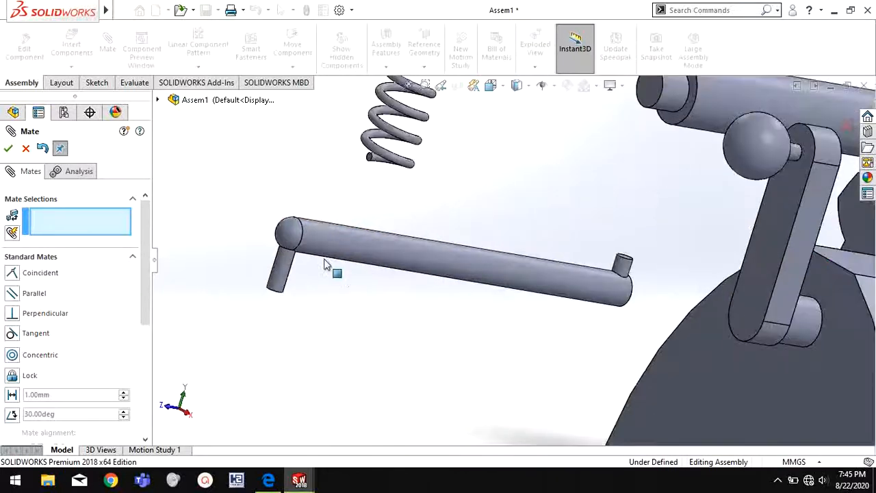
pyautogui.click(282, 275)
pyautogui.scroll(5, 497, 326)
pyautogui.moveTo(724, 343); pyautogui.dragTo(575, 397, button='middle')
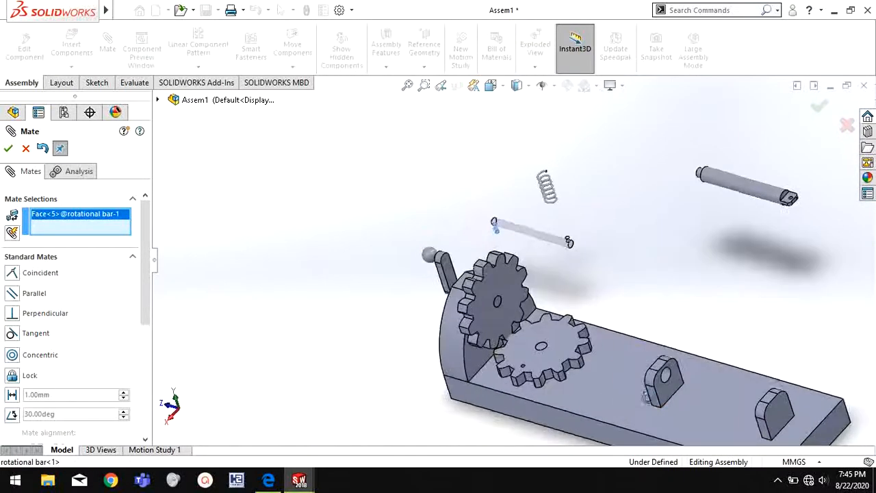
pyautogui.scroll(-9, 551, 383)
pyautogui.click(380, 169)
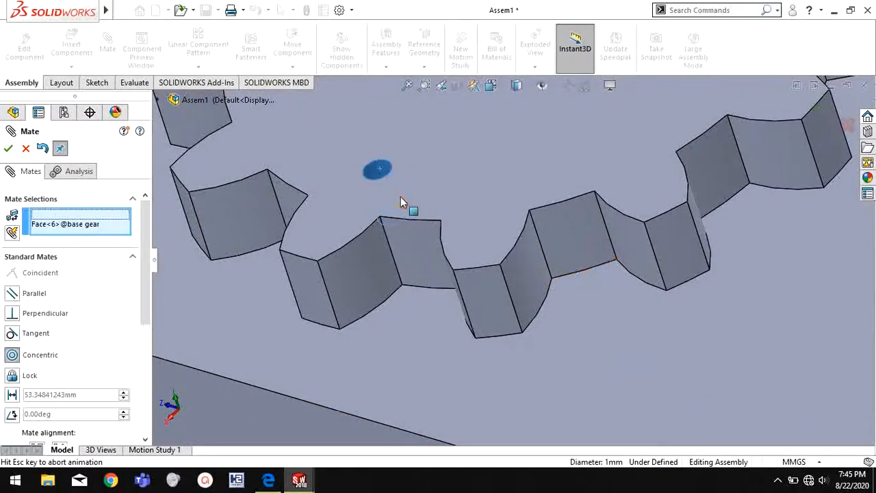
pyautogui.click(8, 148)
# Move the rotational bar clear of the base gear and mate its pin's end face coincident with the floor of the small hole
pyautogui.moveTo(450, 129); pyautogui.dragTo(430, 38)
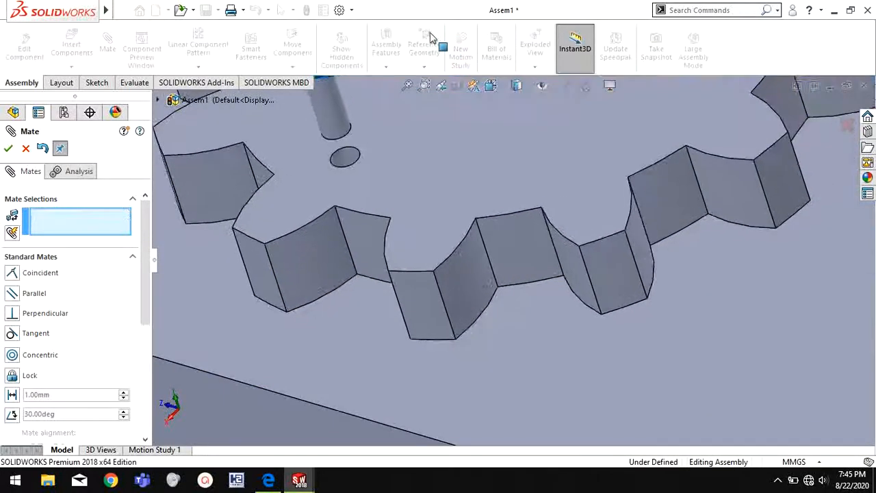
pyautogui.scroll(-6, 370, 171)
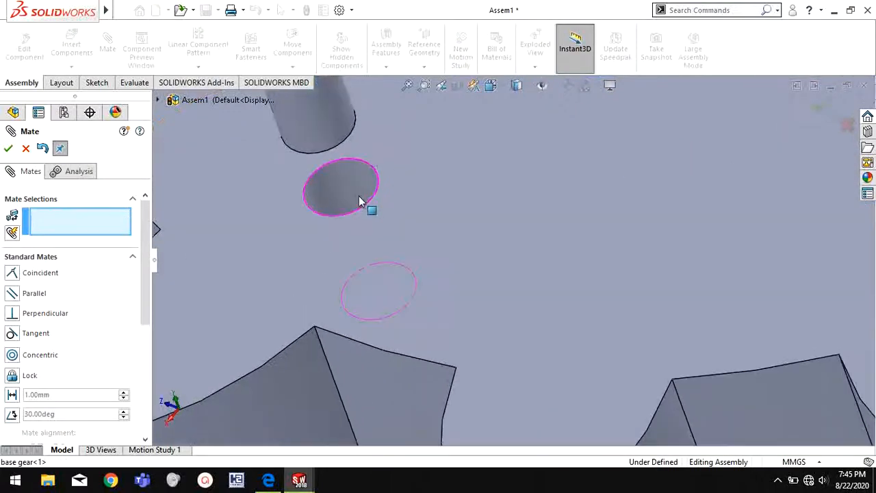
pyautogui.moveTo(361, 202); pyautogui.dragTo(368, 245, button='middle')
pyautogui.click(392, 267)
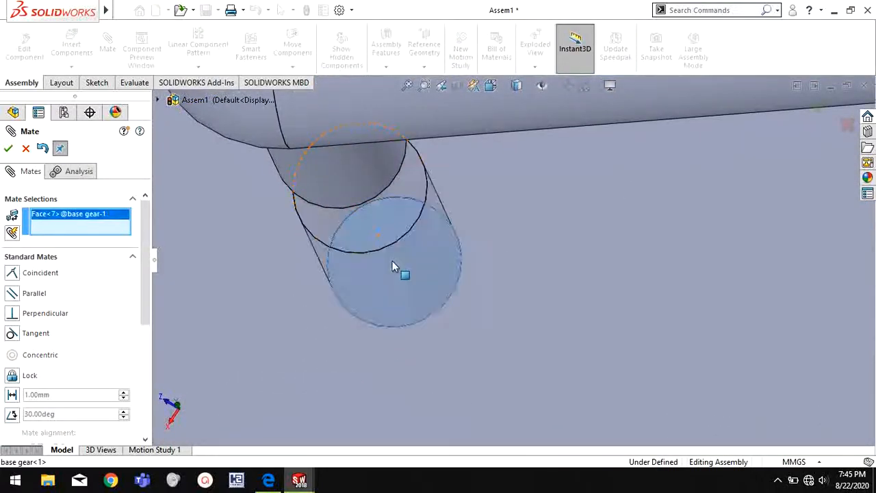
pyautogui.scroll(4, 392, 261)
pyautogui.moveTo(446, 293); pyautogui.dragTo(445, 24, button='middle')
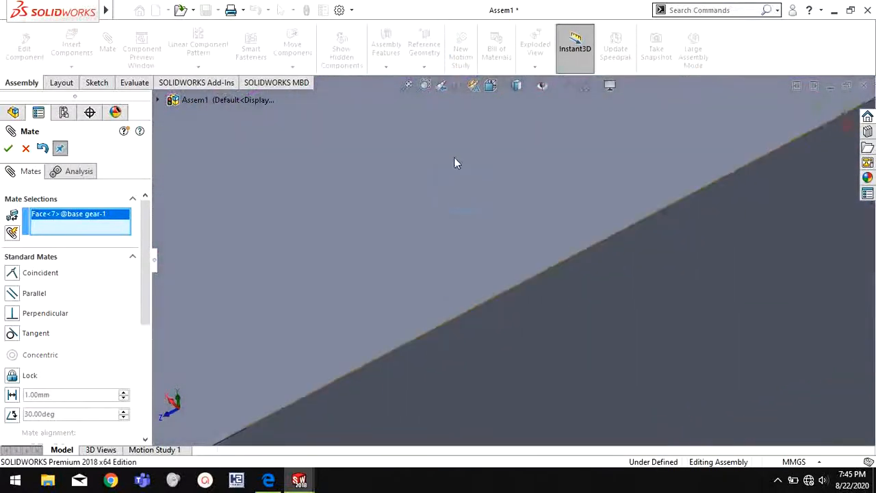
pyautogui.scroll(3, 458, 163)
pyautogui.scroll(-4, 494, 152)
pyautogui.moveTo(483, 178); pyautogui.dragTo(519, 365, button='middle')
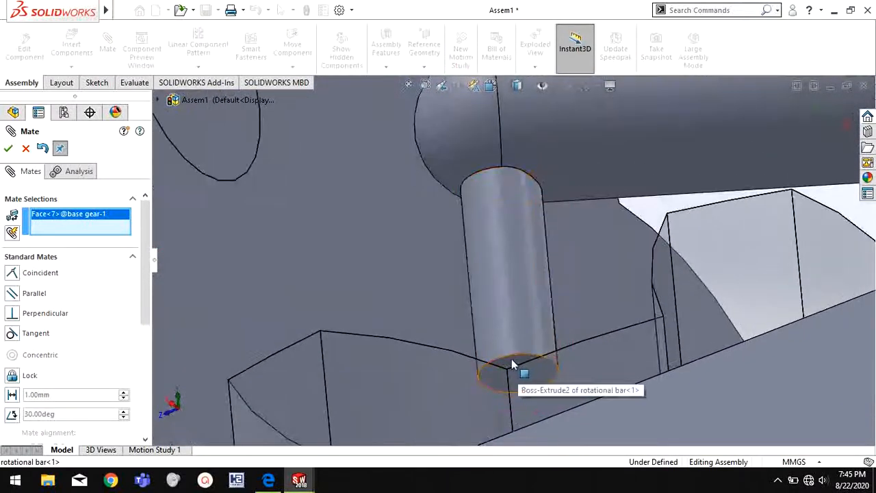
pyautogui.click(514, 365)
pyautogui.click(8, 148)
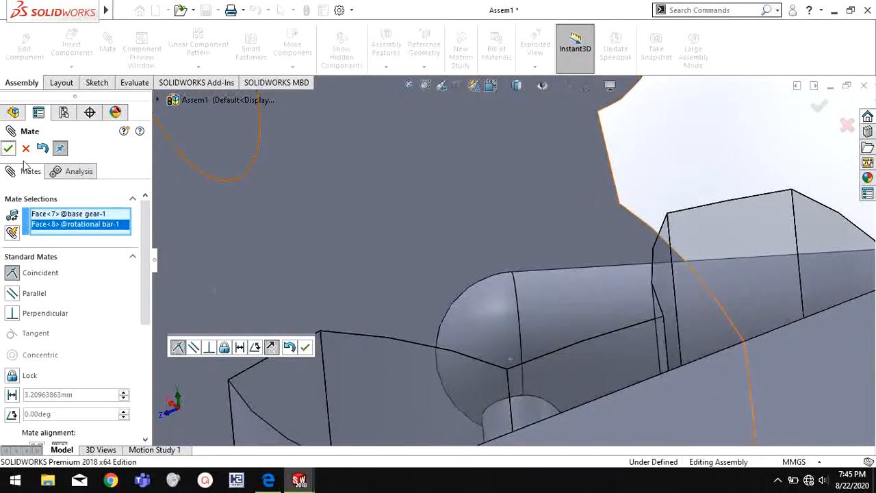
# Mate the linear bar concentric with the hole in the base's middle bracket, flip its alignment and slide it through the hole
pyautogui.scroll(5, 615, 328)
pyautogui.moveTo(614, 307); pyautogui.dragTo(614, 365, button='middle')
pyautogui.scroll(10, 614, 365)
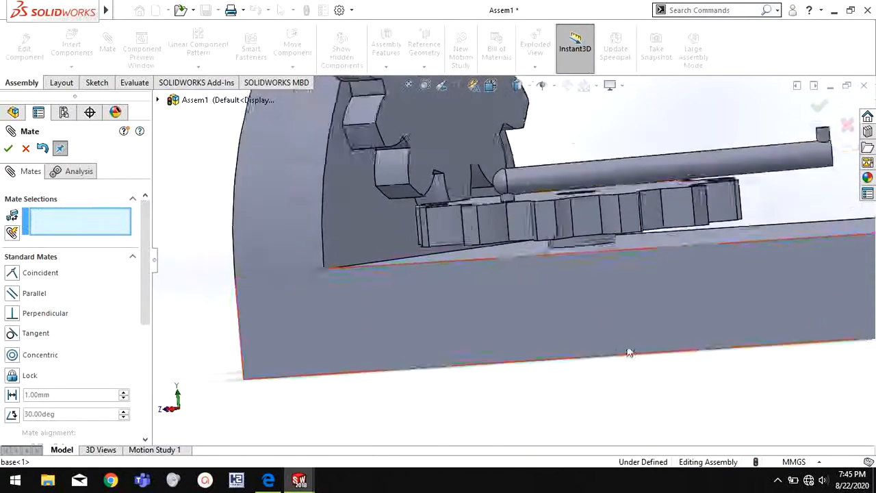
pyautogui.scroll(2, 702, 225)
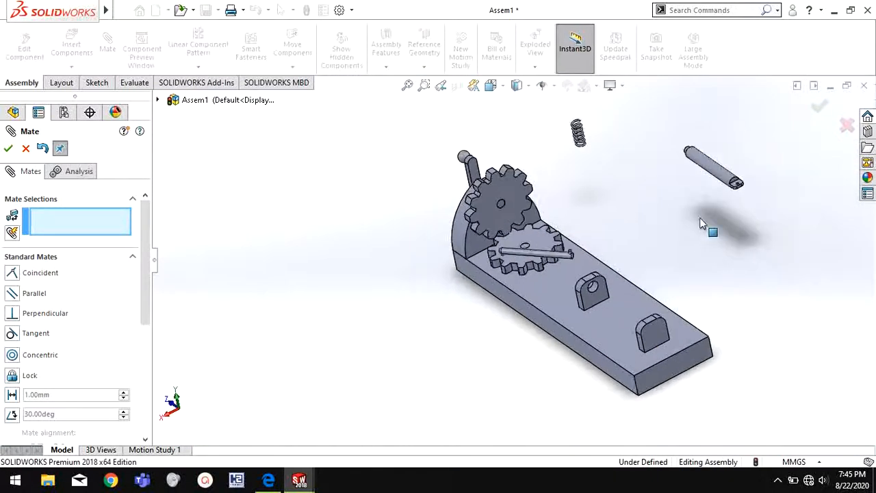
pyautogui.click(715, 173)
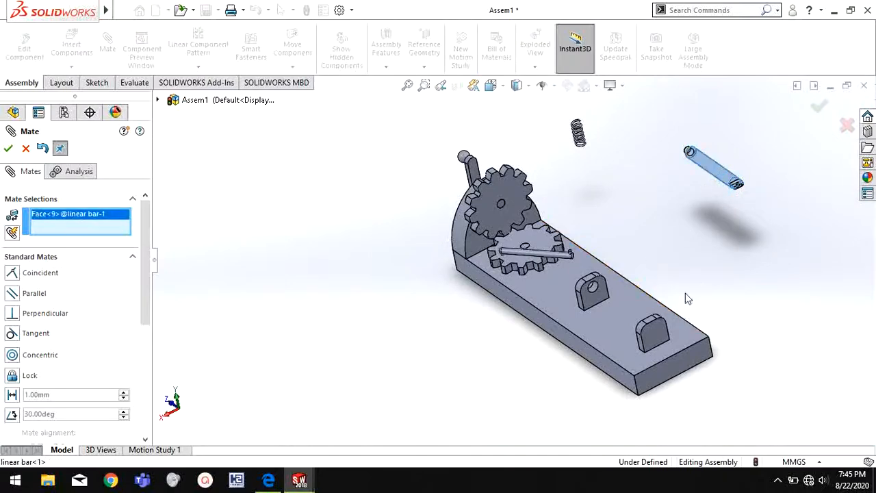
pyautogui.scroll(-4, 609, 301)
pyautogui.click(551, 270)
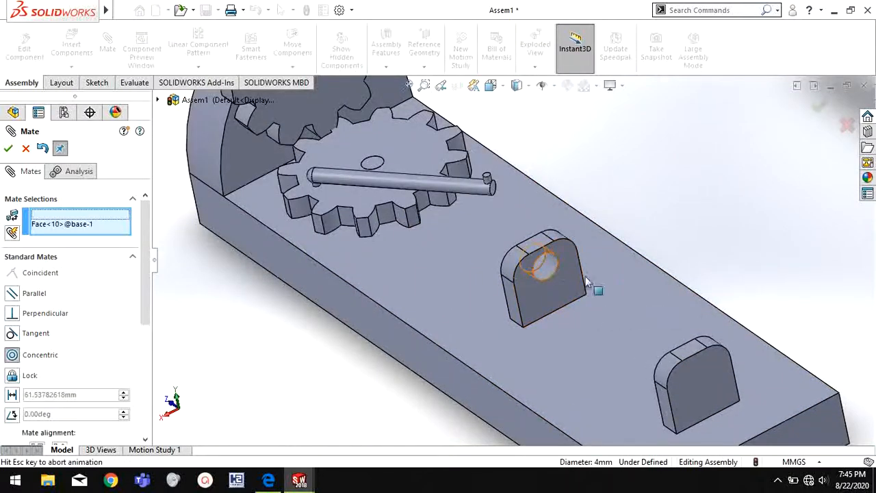
pyautogui.click(734, 307)
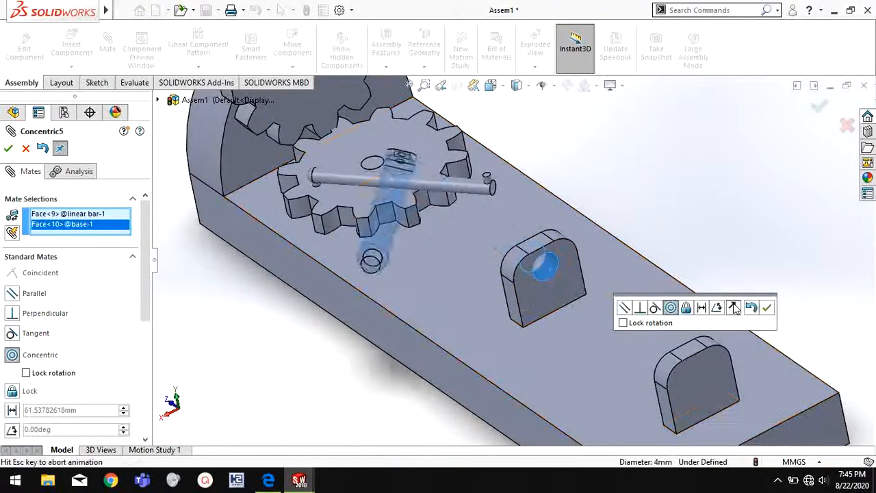
pyautogui.press('Return')
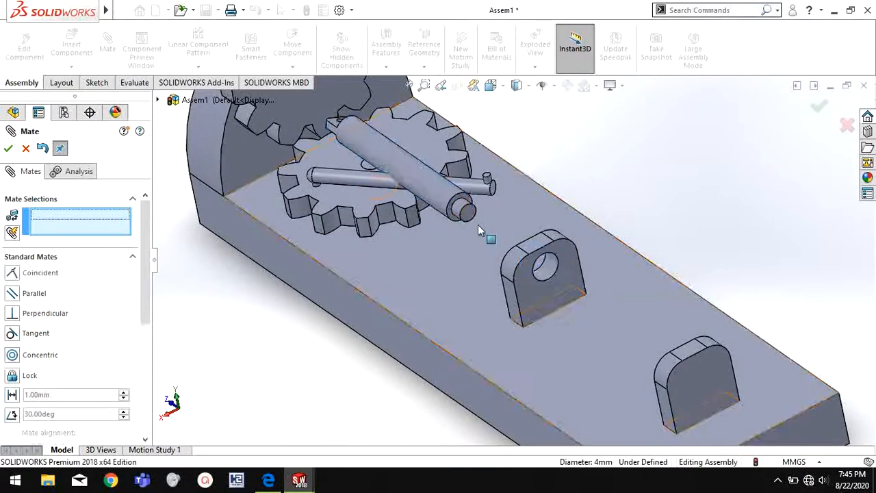
pyautogui.moveTo(487, 237); pyautogui.dragTo(627, 363)
# Mate the rotational bar's upward pin concentric with the small hole in the linear bar's flattened end
pyautogui.scroll(-5, 505, 190)
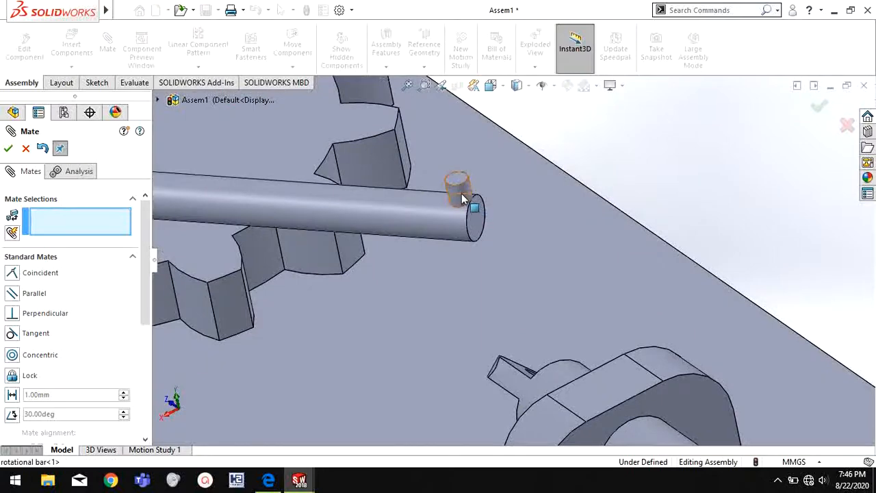
pyautogui.click(463, 200)
pyautogui.scroll(3, 569, 298)
pyautogui.moveTo(568, 298); pyautogui.dragTo(429, 397, button='middle')
pyautogui.scroll(-4, 428, 398)
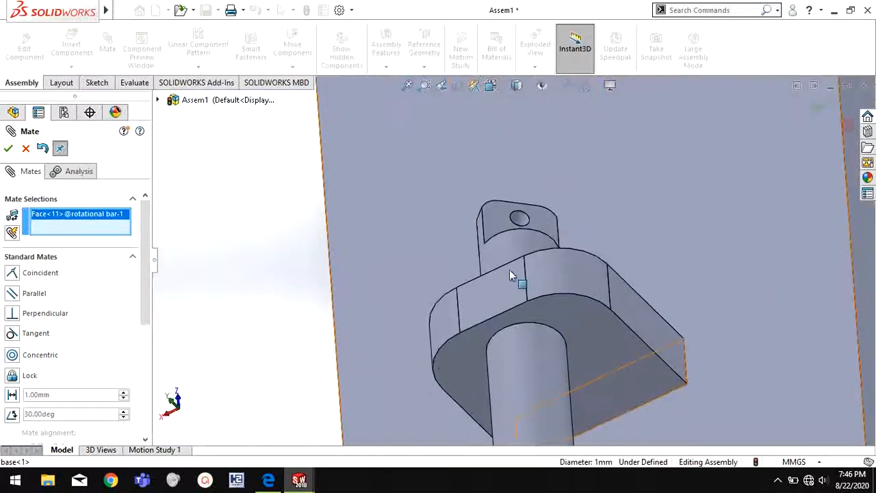
pyautogui.scroll(-2, 529, 223)
pyautogui.click(515, 217)
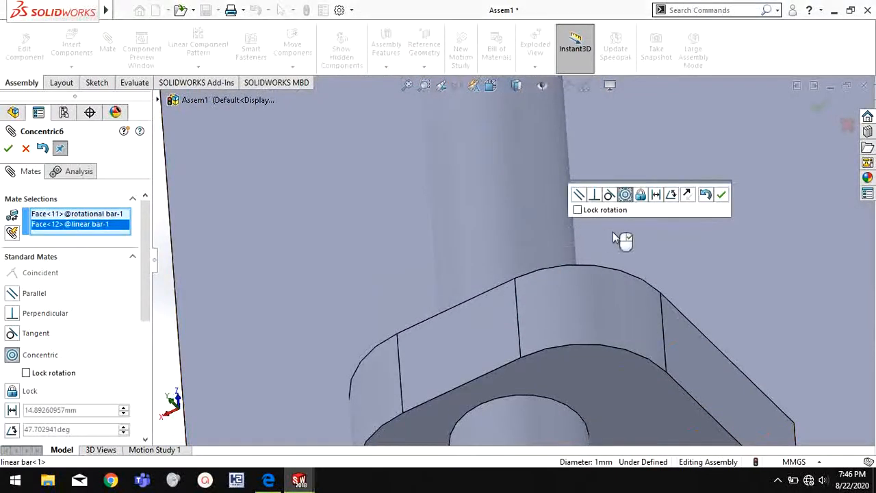
pyautogui.scroll(3, 618, 249)
pyautogui.click(25, 151)
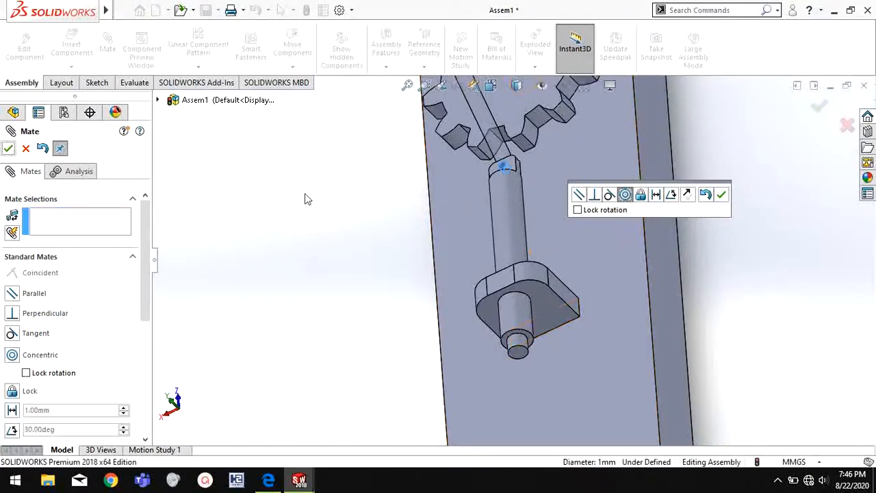
# Move the spring above the space between the two brackets and turn the base gear to drive the bars
pyautogui.moveTo(303, 196); pyautogui.dragTo(703, 238, button='middle')
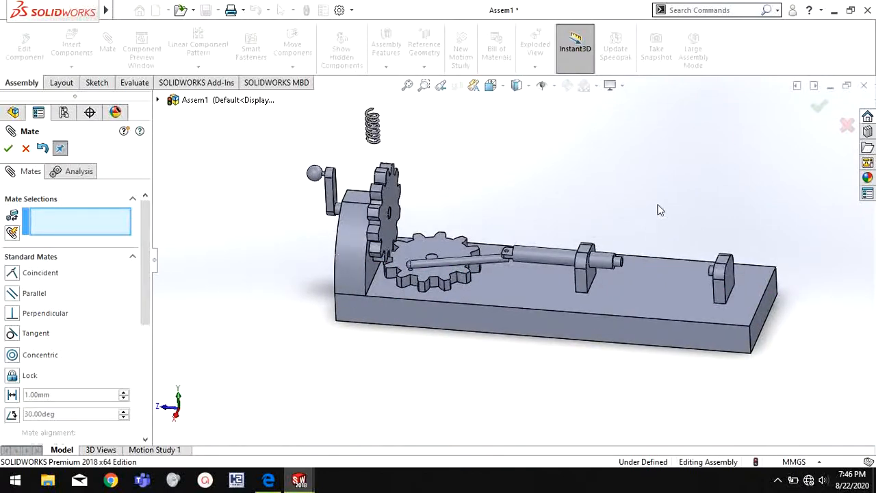
pyautogui.moveTo(659, 210); pyautogui.dragTo(640, 215, button='middle')
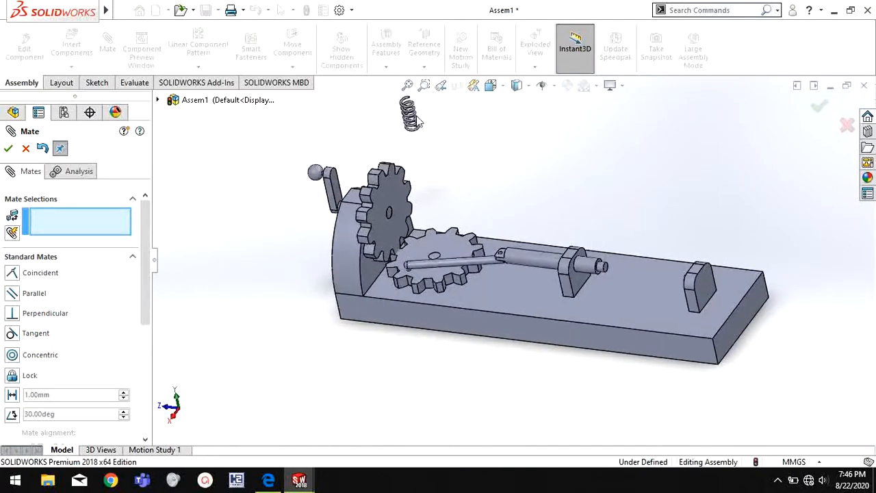
pyautogui.moveTo(411, 120); pyautogui.dragTo(674, 238)
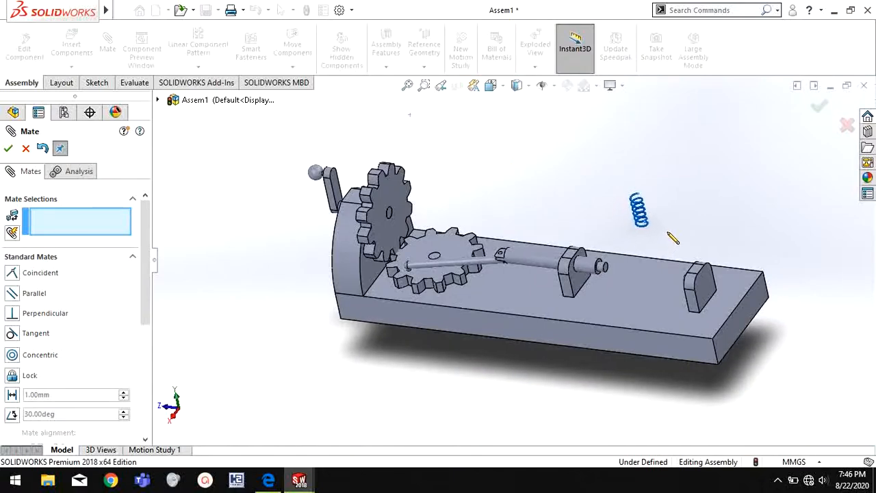
pyautogui.click(8, 149)
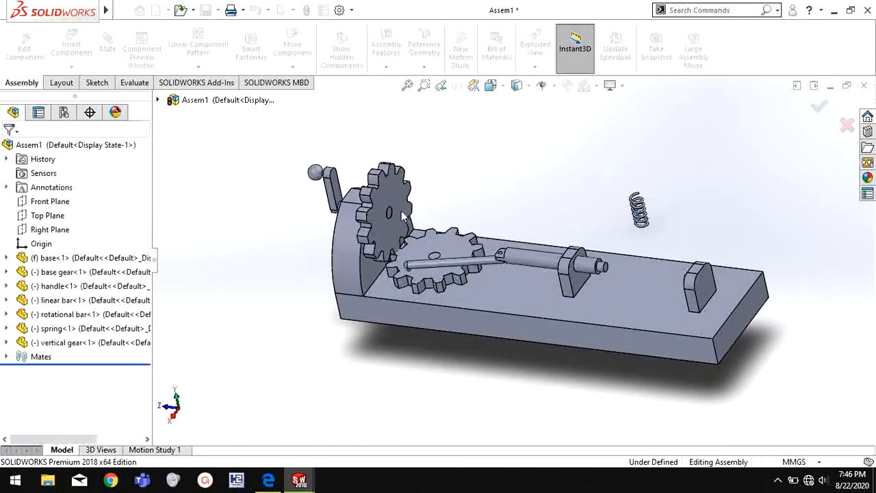
pyautogui.scroll(1, 482, 226)
pyautogui.moveTo(478, 254); pyautogui.dragTo(480, 361)
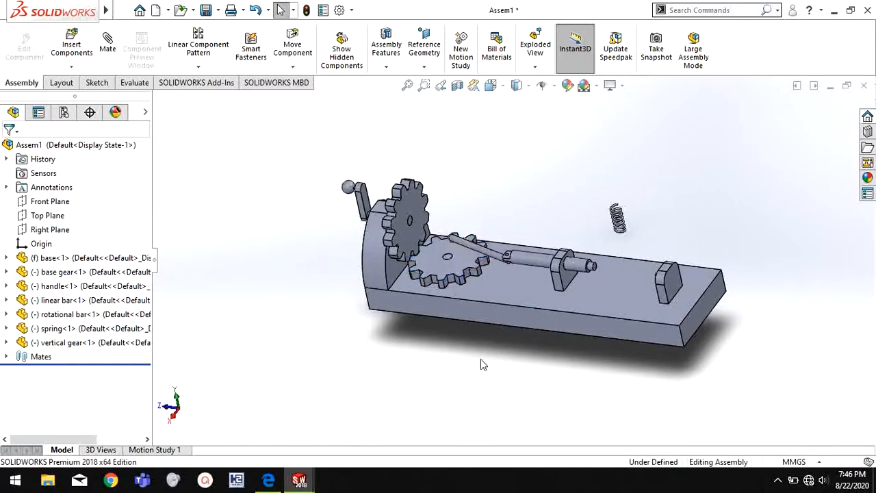
# Add a lock mate between the handle and the vertical gear
pyautogui.moveTo(479, 362); pyautogui.dragTo(447, 280, button='middle')
pyautogui.scroll(-5, 422, 141)
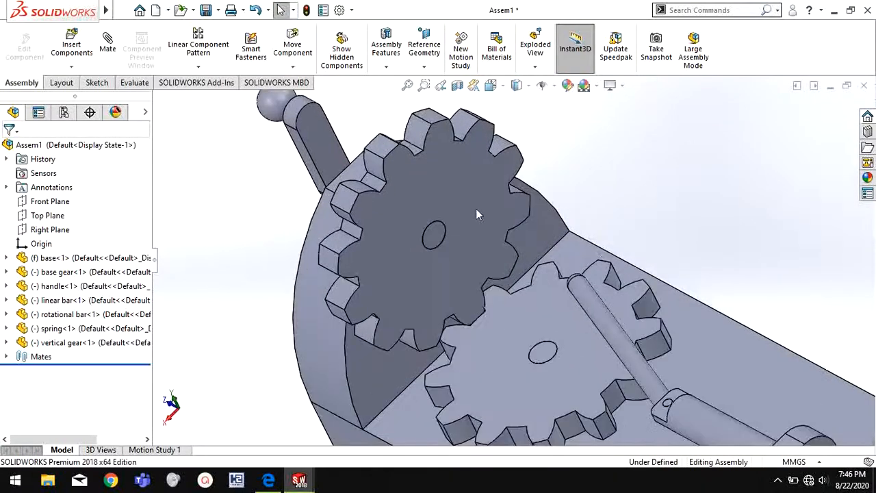
pyautogui.click(110, 48)
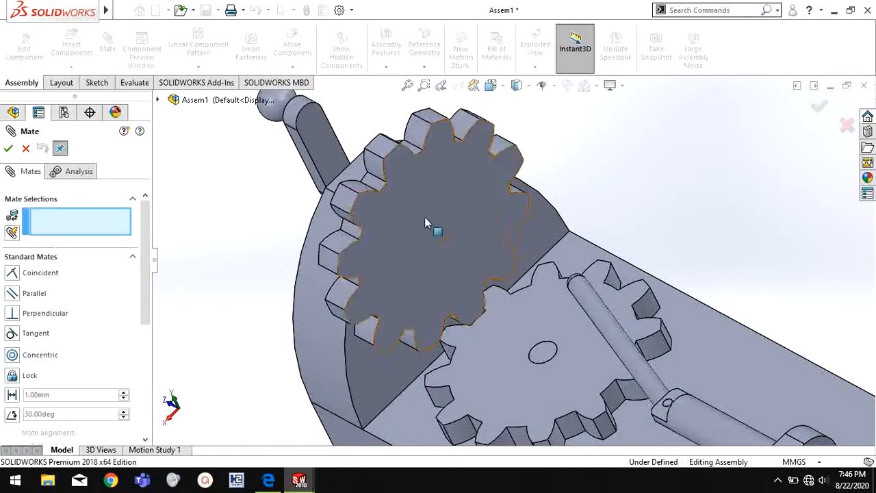
pyautogui.click(466, 234)
pyautogui.click(470, 232)
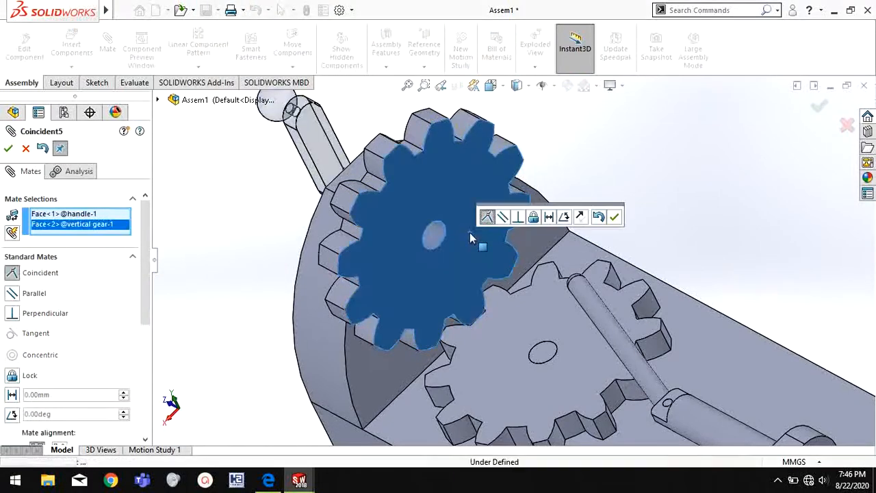
pyautogui.click(533, 216)
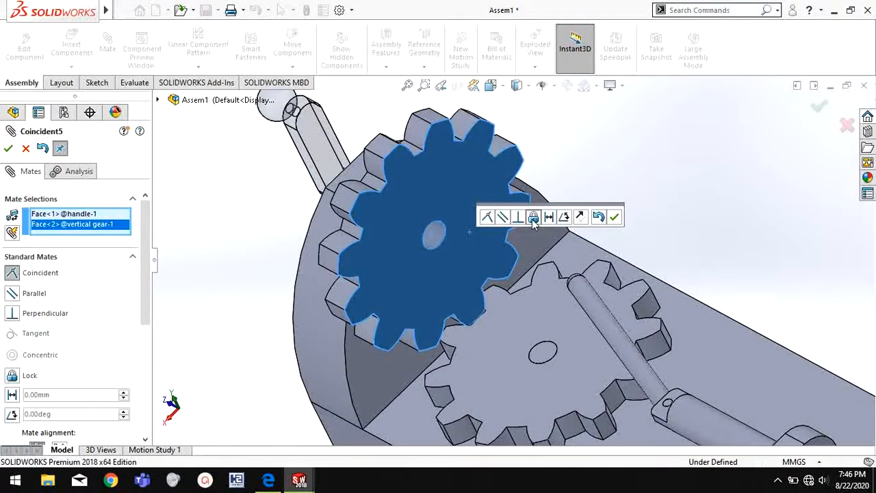
pyautogui.click(9, 149)
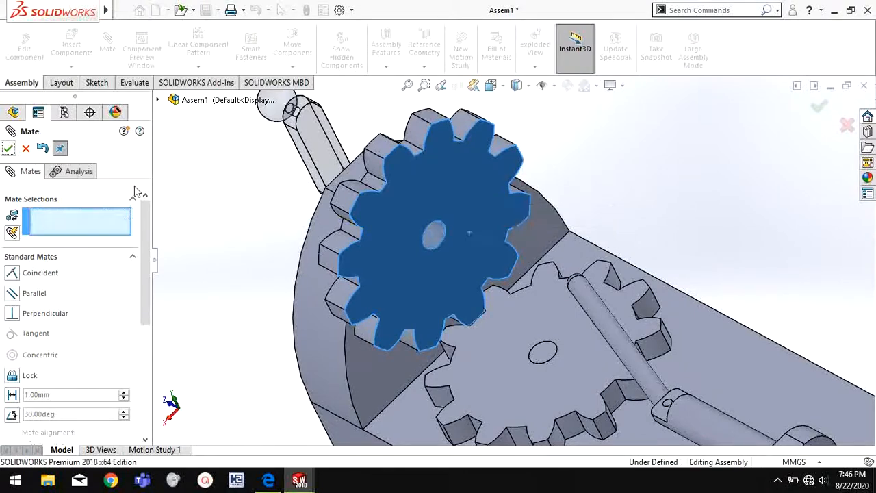
# Turn the base gear slightly so its teeth fit between the vertical gear's teeth
pyautogui.click(517, 336)
pyautogui.click(526, 313)
pyautogui.scroll(-3, 465, 317)
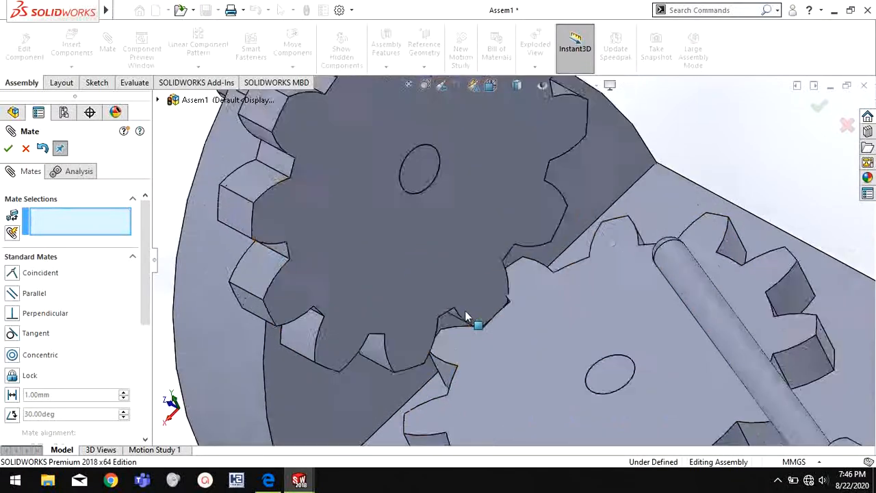
pyautogui.scroll(-3, 466, 317)
pyautogui.click(577, 268)
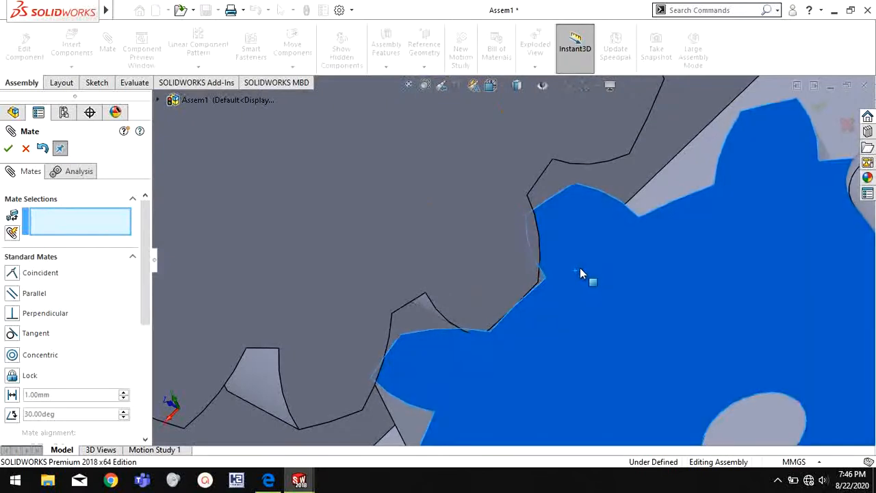
pyautogui.click(581, 269)
pyautogui.scroll(-3, 527, 316)
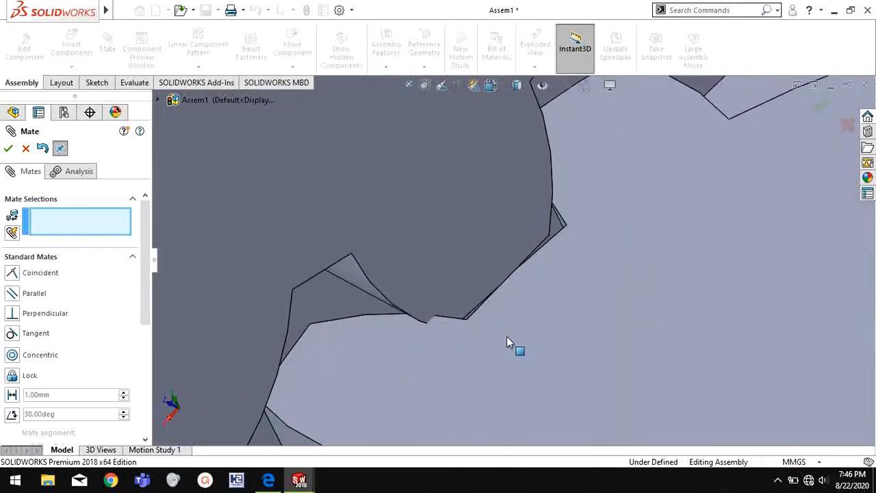
pyautogui.scroll(-1, 505, 342)
pyautogui.click(424, 341)
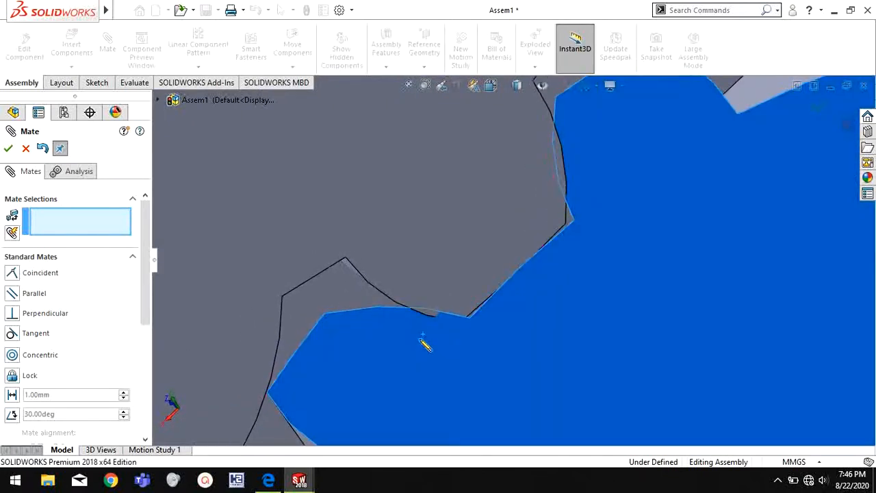
pyautogui.click(535, 299)
pyautogui.scroll(6, 536, 284)
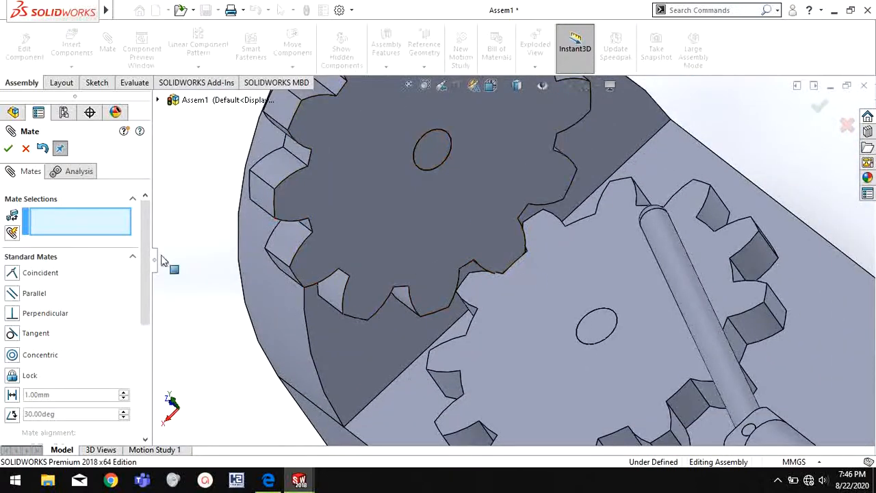
# Add a mechanical gear mate between the central circular edges of the vertical gear and base gear, with a 3 mm : 3 mm ratio
pyautogui.scroll(-3, 144, 266)
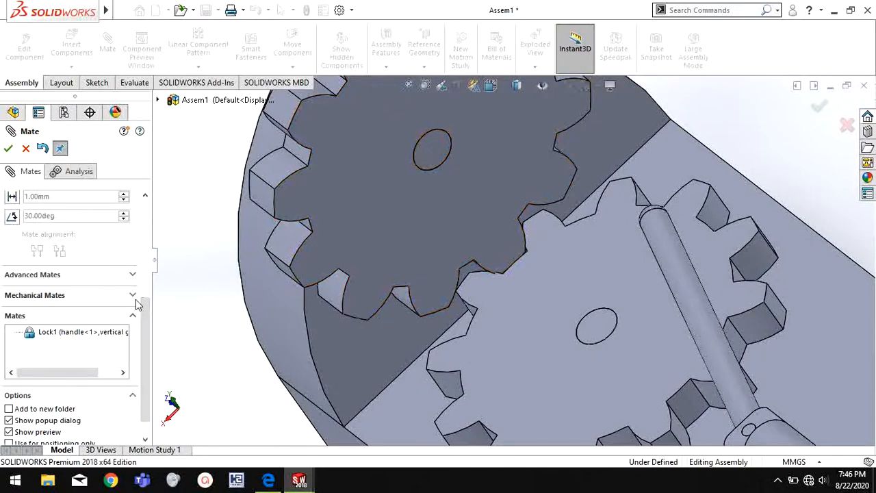
pyautogui.click(132, 295)
pyautogui.scroll(4, 106, 260)
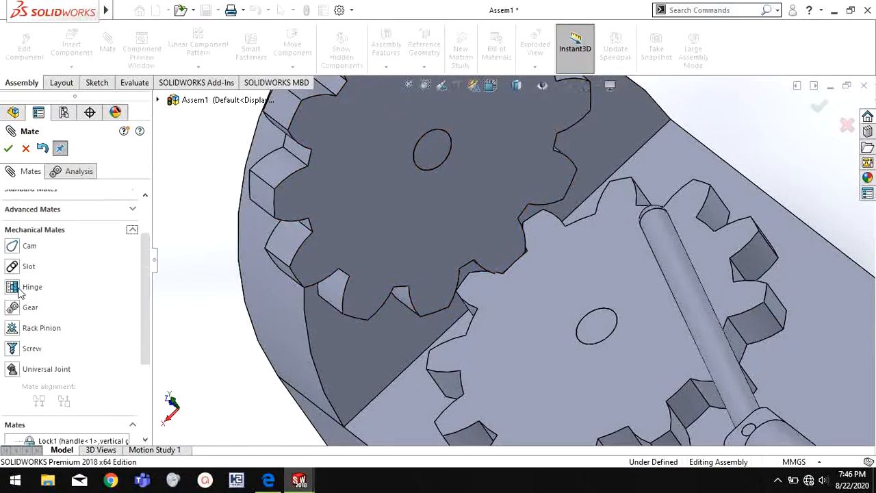
pyautogui.click(14, 308)
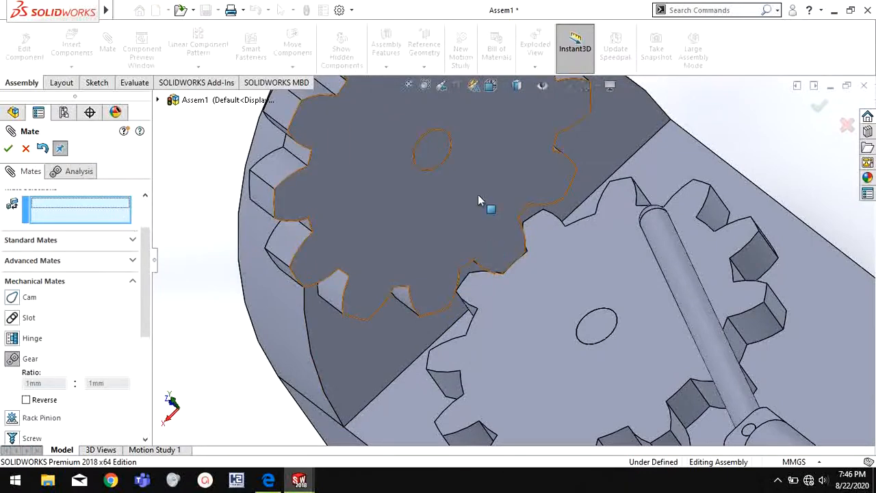
pyautogui.click(446, 165)
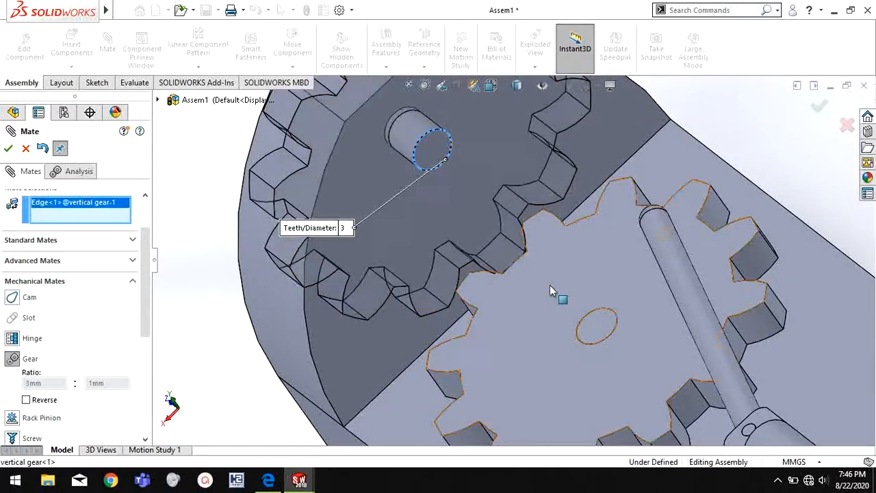
pyautogui.click(585, 322)
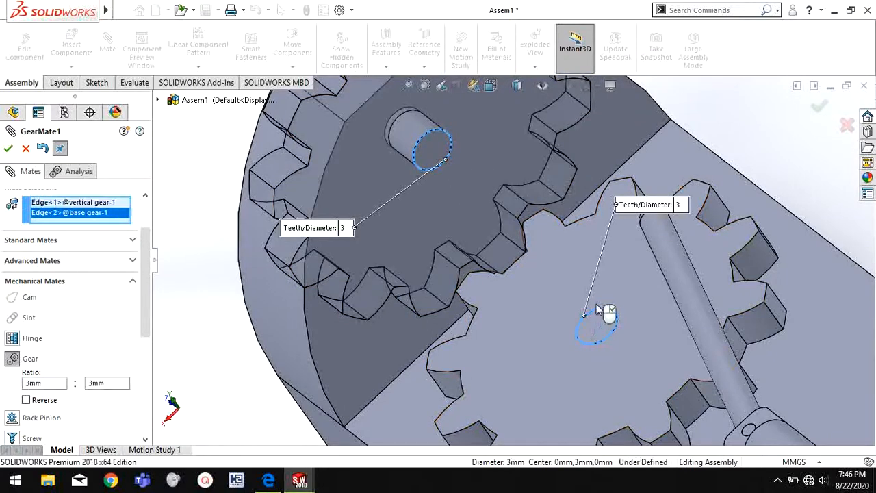
pyautogui.click(8, 149)
# Turn the vertical gear to check how the handle, gears and bars move together, and finish mating
pyautogui.moveTo(426, 254); pyautogui.dragTo(342, 253)
pyautogui.scroll(5, 459, 219)
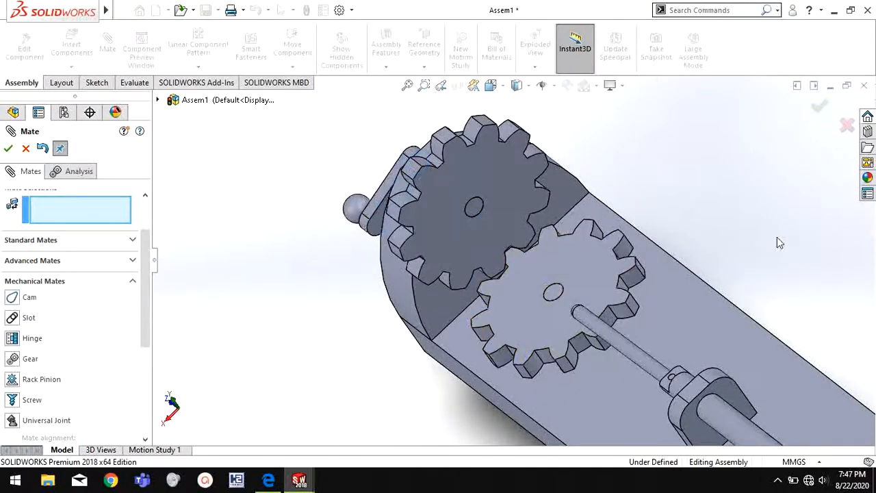
pyautogui.scroll(5, 754, 240)
pyautogui.moveTo(693, 339); pyautogui.dragTo(721, 252, button='middle')
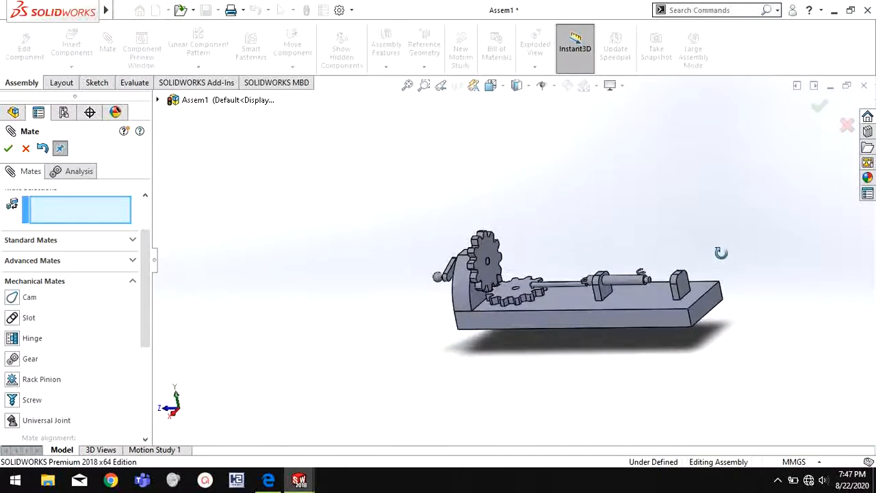
pyautogui.click(26, 149)
# Rotate the spring freely with Rotate Component until its axis lies roughly along the linear bar
pyautogui.moveTo(688, 291); pyautogui.dragTo(589, 326, button='middle')
pyautogui.scroll(-2, 634, 252)
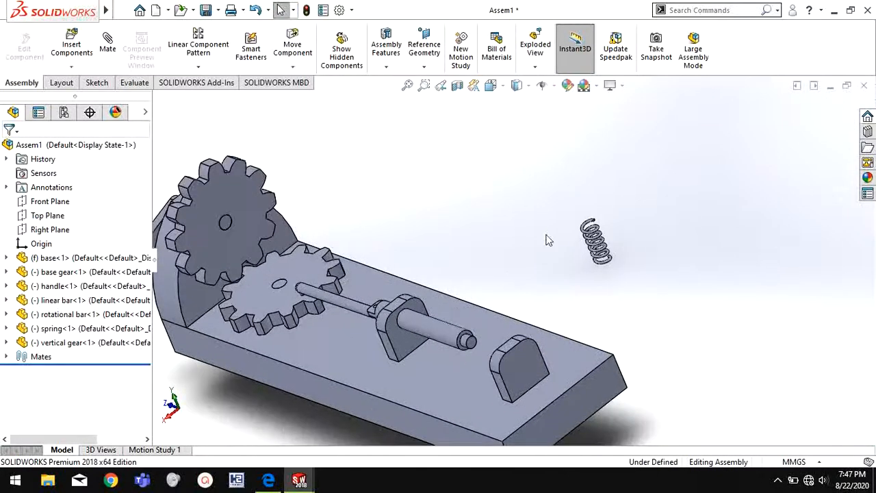
pyautogui.click(292, 66)
pyautogui.click(324, 97)
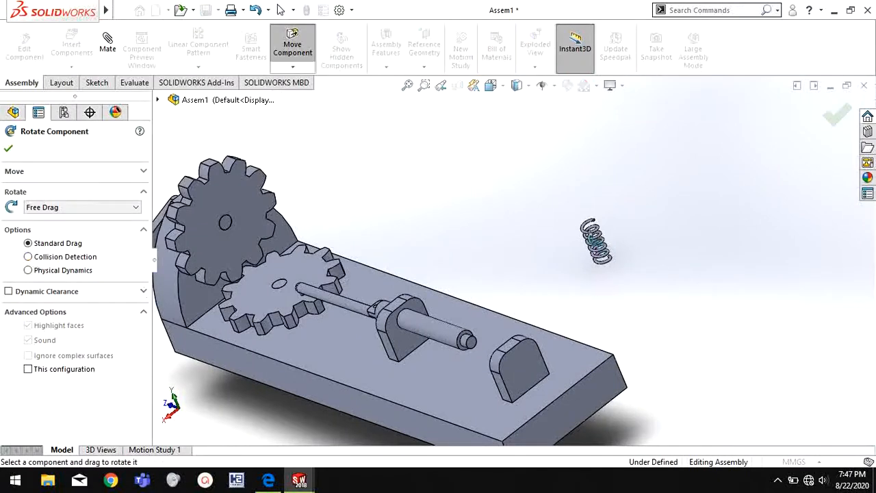
pyautogui.moveTo(594, 241); pyautogui.dragTo(686, 298)
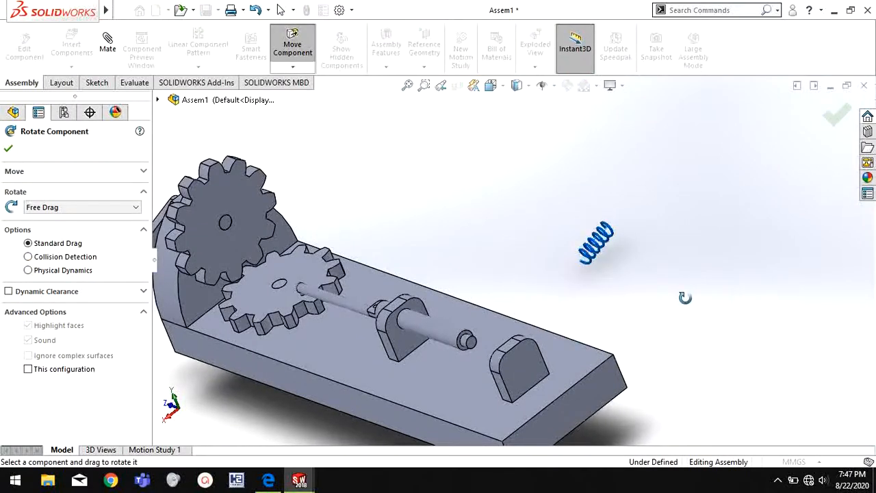
pyautogui.moveTo(749, 223); pyautogui.dragTo(781, 234)
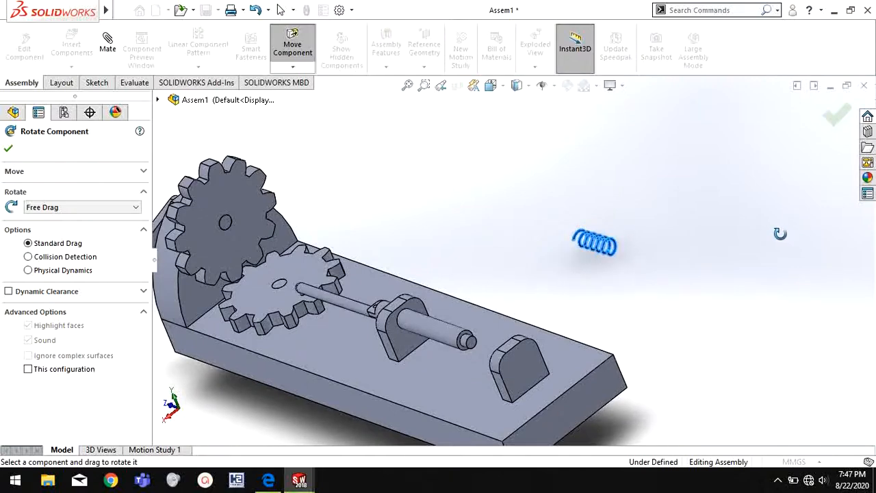
pyautogui.rightClick(480, 189)
pyautogui.click(477, 199)
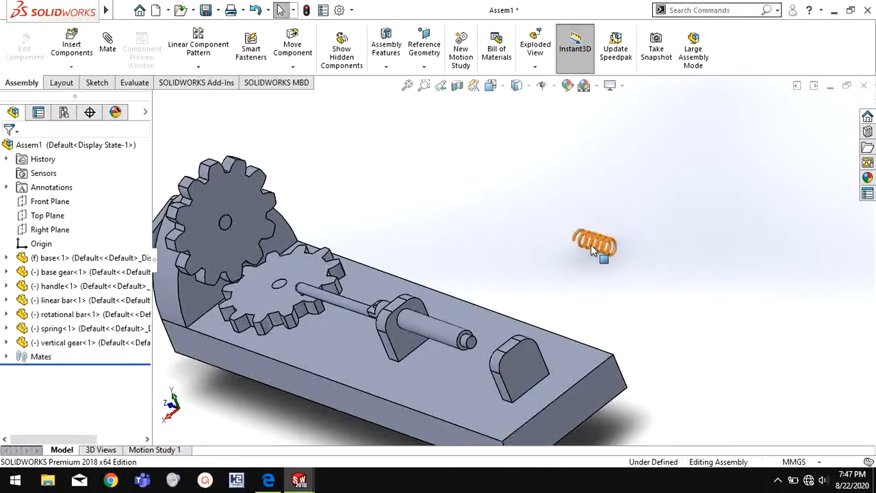
# Move the spring from beside the base up to the free end of the linear bar
pyautogui.moveTo(591, 244); pyautogui.dragTo(504, 291)
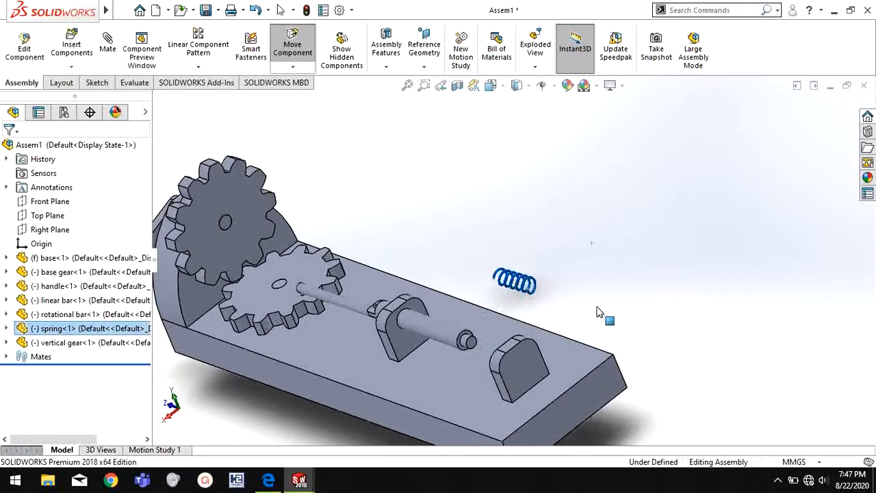
pyautogui.click(599, 311)
pyautogui.moveTo(609, 403); pyautogui.dragTo(624, 347, button='middle')
pyautogui.scroll(4, 567, 381)
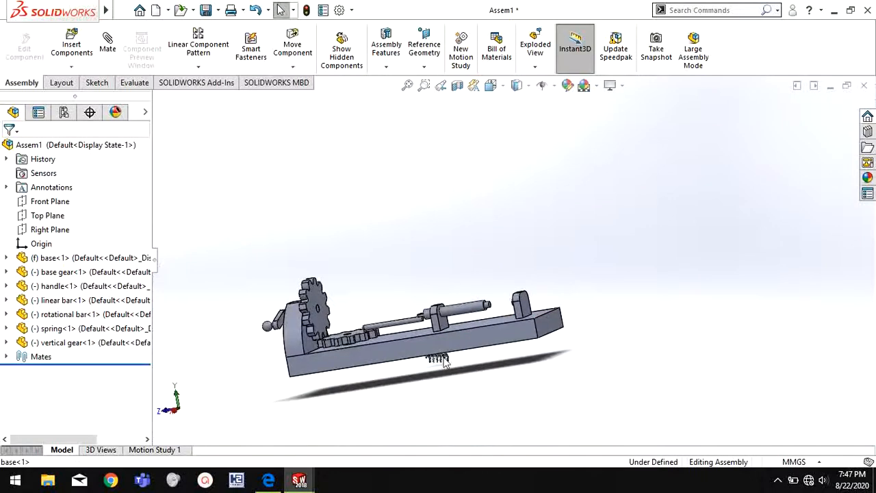
pyautogui.scroll(-2, 461, 380)
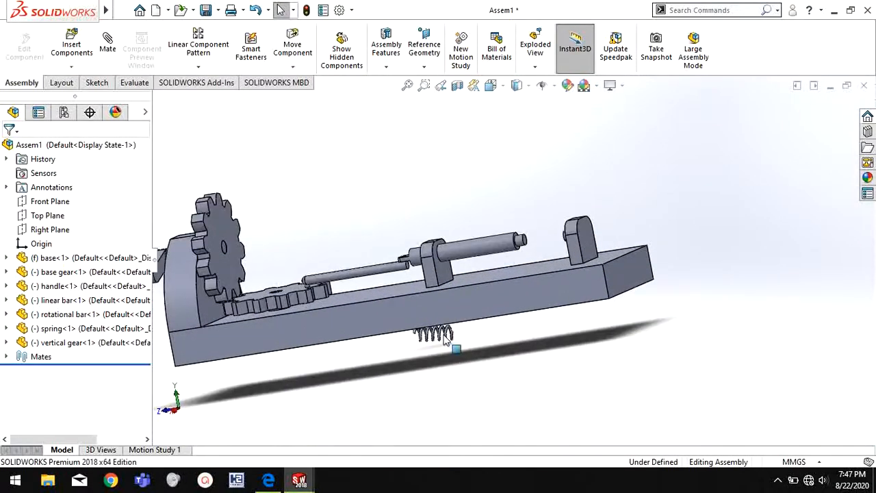
pyautogui.moveTo(449, 340); pyautogui.dragTo(486, 305)
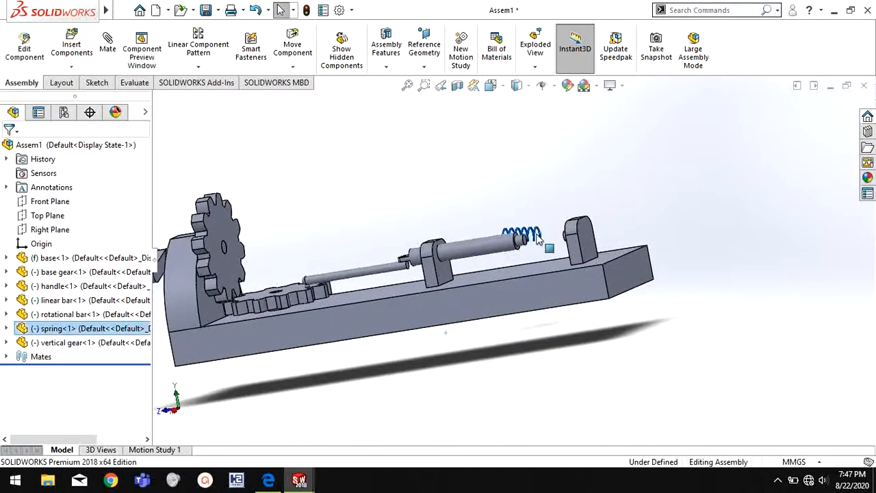
pyautogui.moveTo(538, 237); pyautogui.dragTo(550, 238)
# Reposition the spring close beside the linear bar, checking its depth from several viewing angles
pyautogui.click(546, 346)
pyautogui.moveTo(544, 345); pyautogui.dragTo(521, 356, button='middle')
pyautogui.moveTo(563, 217); pyautogui.dragTo(395, 296)
pyautogui.moveTo(437, 383); pyautogui.dragTo(509, 404, button='middle')
pyautogui.moveTo(416, 271); pyautogui.dragTo(488, 269)
pyautogui.moveTo(503, 346); pyautogui.dragTo(423, 351, button='middle')
pyautogui.click(518, 372)
pyautogui.moveTo(401, 316); pyautogui.dragTo(333, 316)
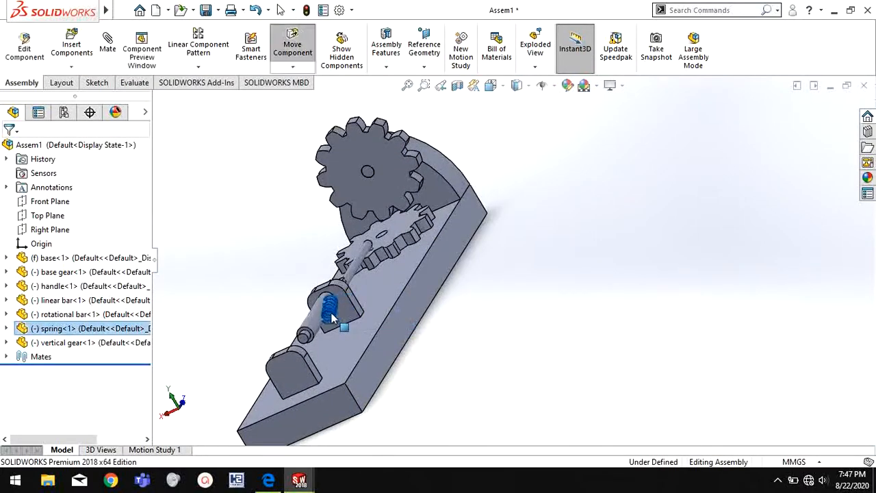
# Add a tangent mate between the cylindrical face of the linear bar's end pin and the spring's coil face
pyautogui.click(444, 378)
pyautogui.moveTo(445, 378); pyautogui.dragTo(483, 385, button='middle')
pyautogui.scroll(-5, 453, 305)
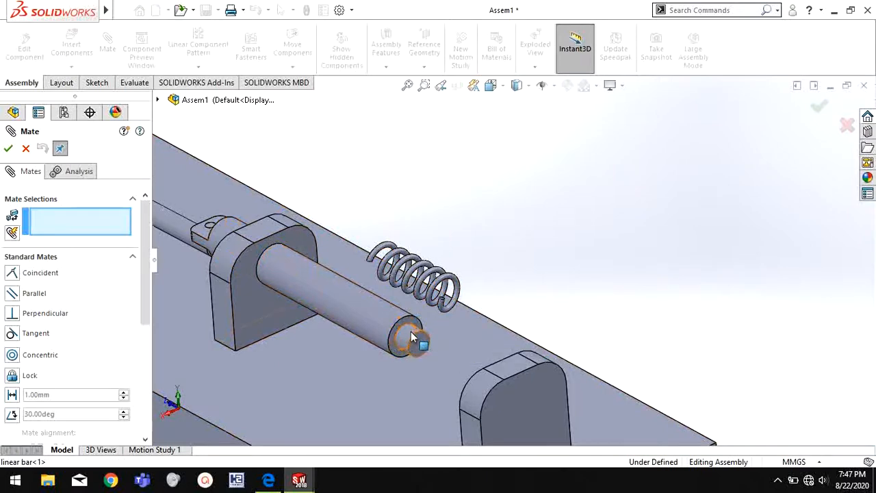
pyautogui.click(411, 332)
pyautogui.scroll(-3, 393, 272)
pyautogui.click(421, 277)
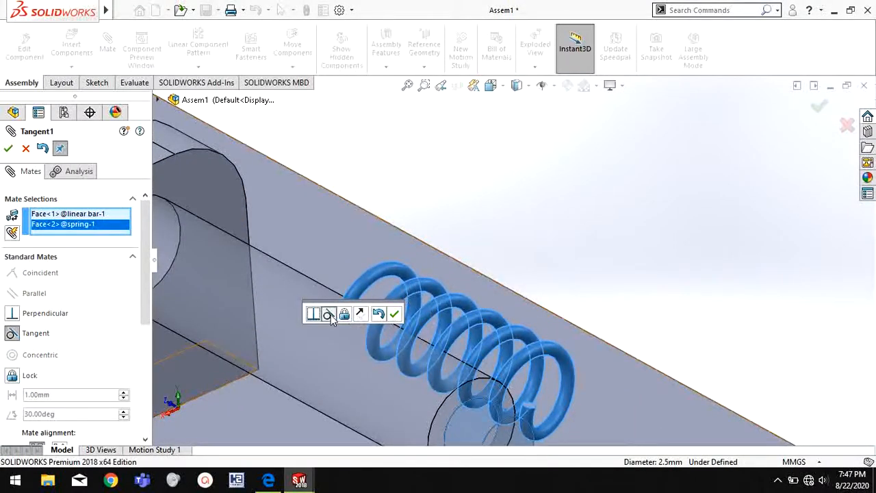
pyautogui.click(328, 313)
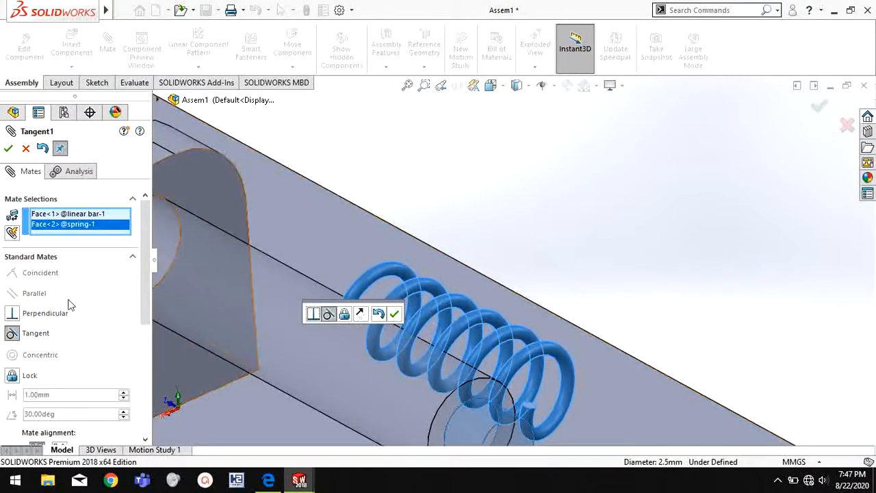
pyautogui.click(10, 150)
pyautogui.scroll(3, 504, 378)
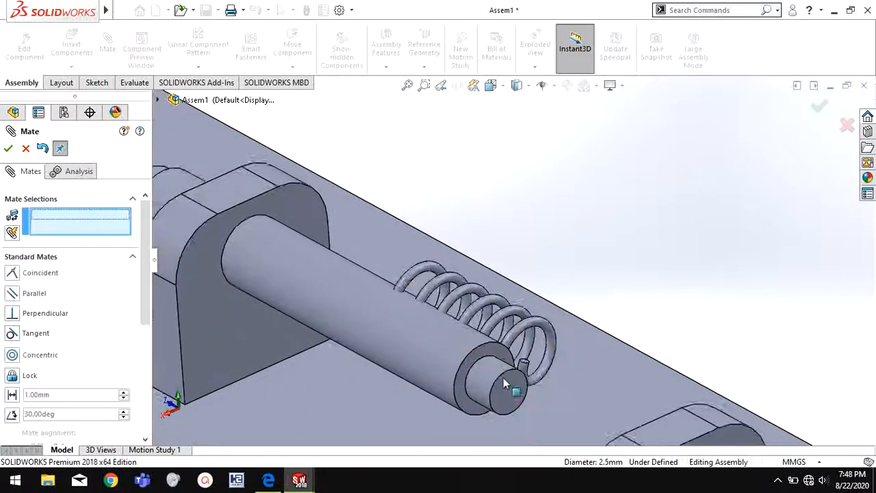
# Pull the spring along and off the linear bar into the gap before the base's end bracket
pyautogui.moveTo(533, 360); pyautogui.dragTo(494, 396)
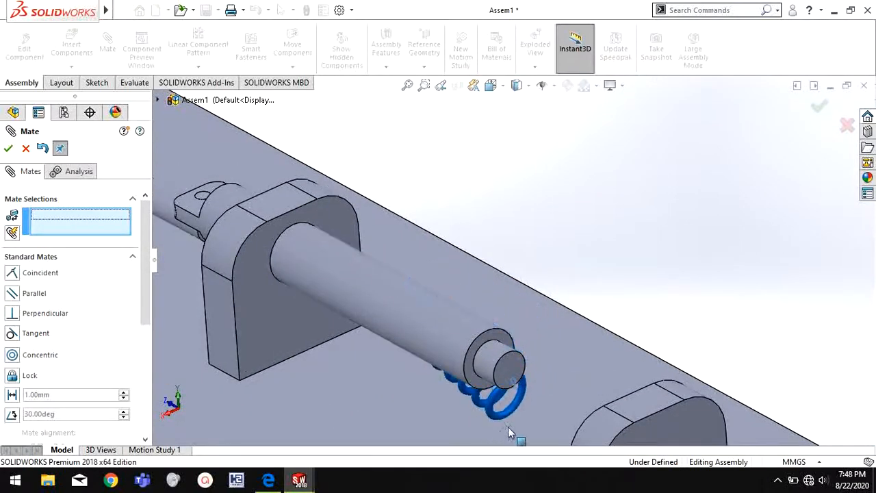
pyautogui.moveTo(508, 426); pyautogui.dragTo(505, 402)
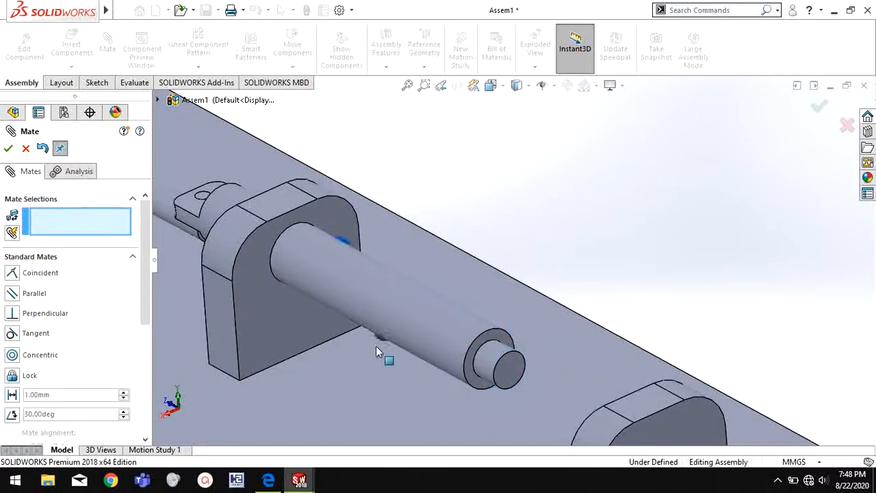
pyautogui.moveTo(461, 372); pyautogui.dragTo(605, 385)
pyautogui.scroll(3, 665, 389)
pyautogui.moveTo(665, 389); pyautogui.dragTo(605, 331, button='middle')
pyautogui.moveTo(601, 321); pyautogui.dragTo(563, 314)
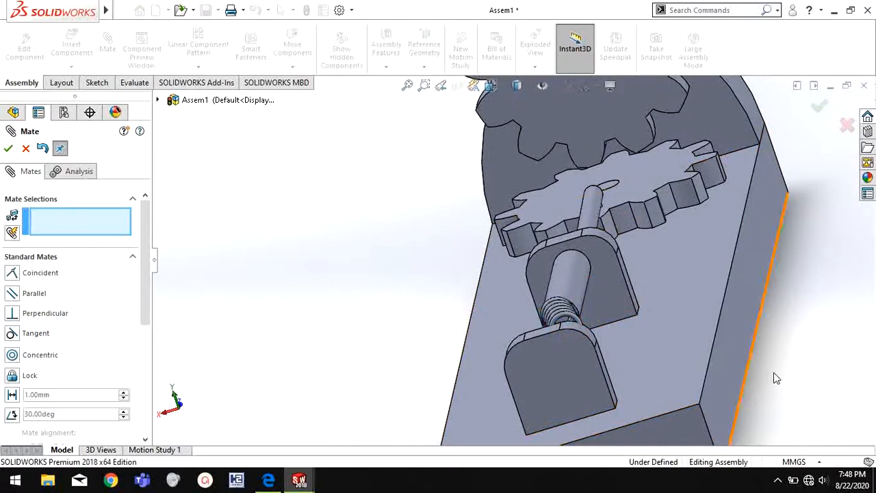
pyautogui.moveTo(775, 378); pyautogui.dragTo(560, 338, button='middle')
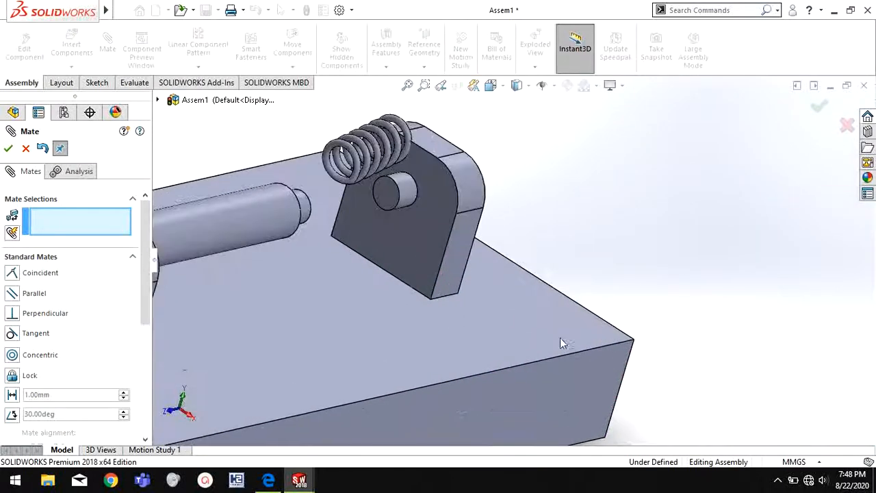
pyautogui.moveTo(376, 177); pyautogui.dragTo(276, 241)
# Add a tangent mate between the cylindrical pin of the base's end bracket and the spring's coil face
pyautogui.click(409, 196)
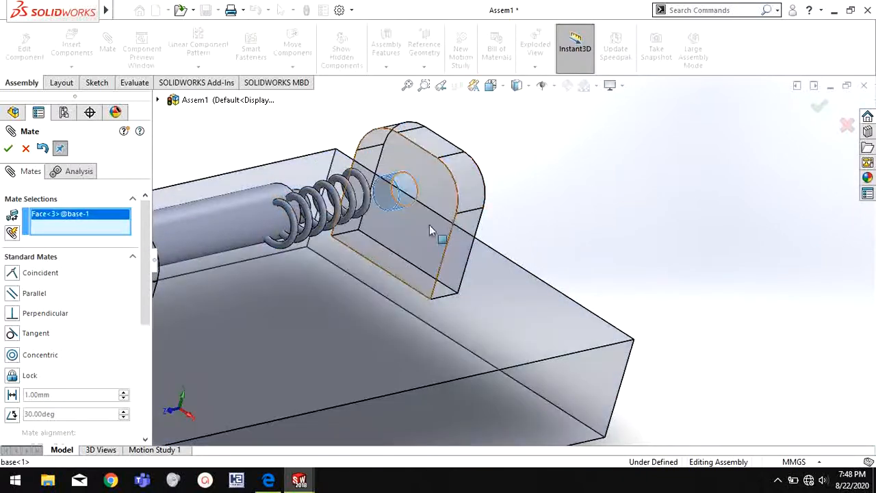
pyautogui.moveTo(431, 229); pyautogui.dragTo(381, 226, button='middle')
pyautogui.scroll(-3, 335, 202)
pyautogui.click(398, 204)
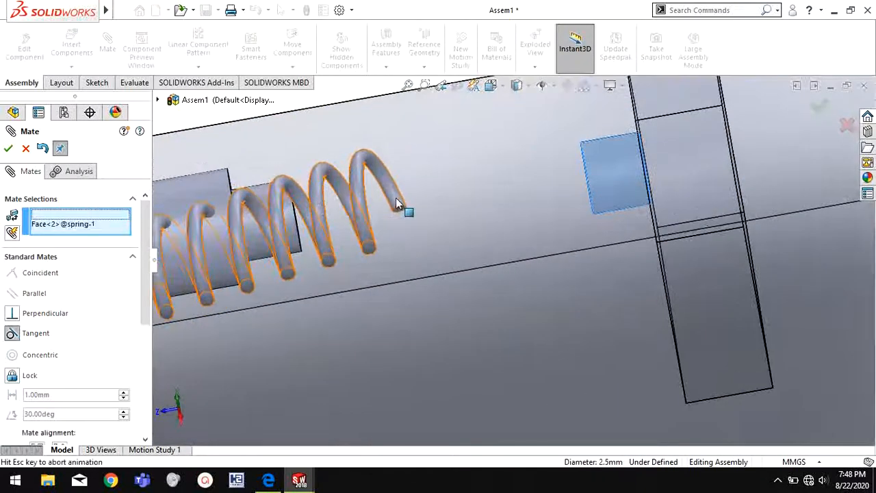
pyautogui.click(8, 150)
# Place the spring between the linear bar's end and the end bracket's pin, and finish mating
pyautogui.scroll(2, 442, 279)
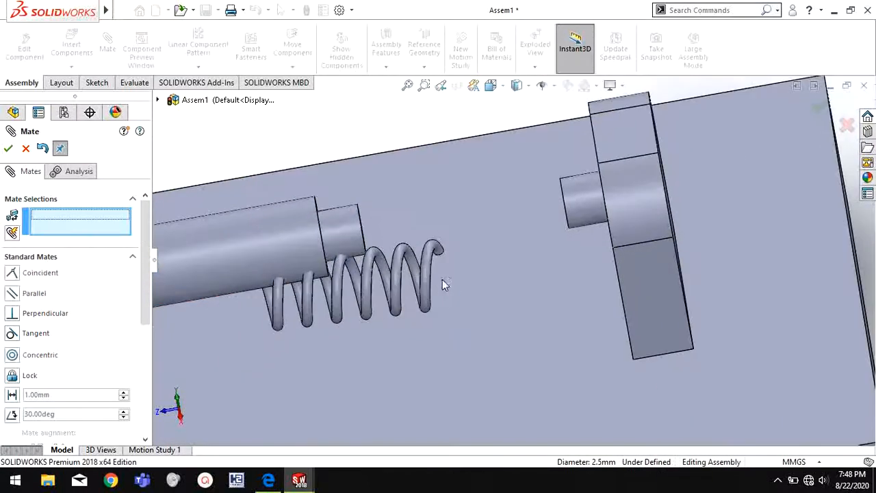
pyautogui.moveTo(443, 279); pyautogui.dragTo(355, 295, button='middle')
pyautogui.moveTo(363, 281); pyautogui.dragTo(461, 317)
pyautogui.scroll(8, 545, 250)
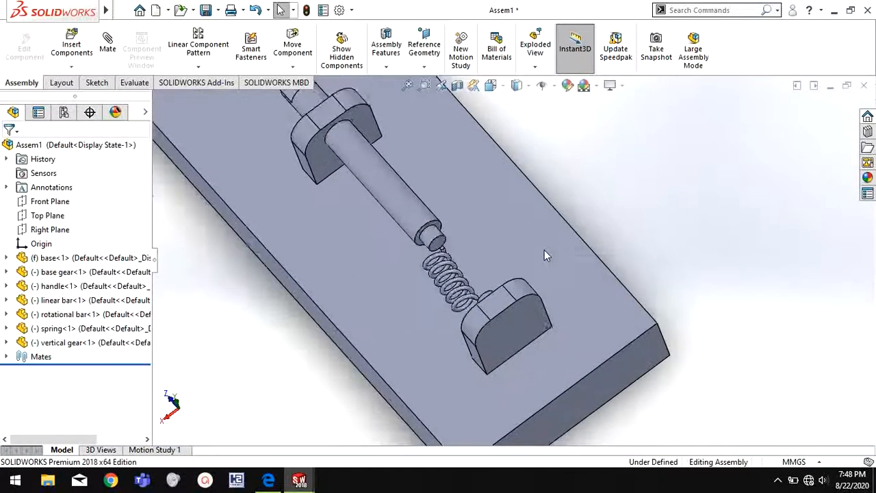
# Look at the assembly from above and show Sketch1, the axis sketch inside the spring's Sweep1 feature
pyautogui.moveTo(551, 349); pyautogui.dragTo(557, 413, button='middle')
pyautogui.press('space')
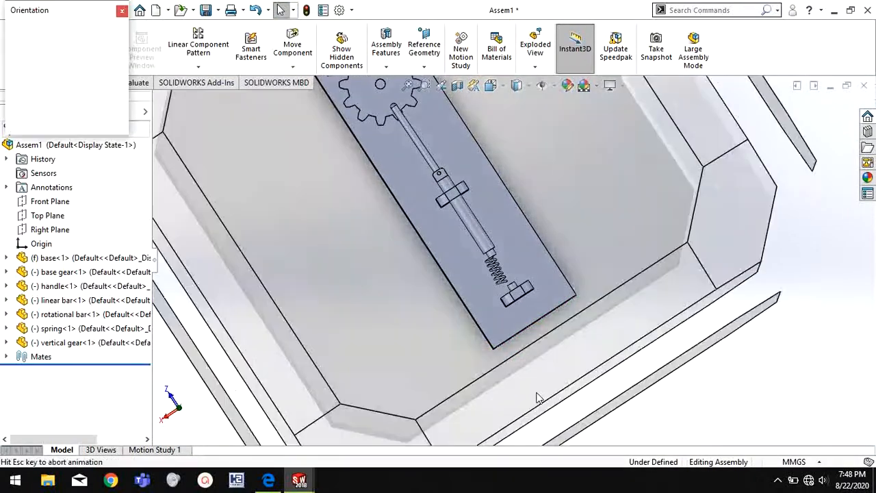
pyautogui.click(458, 317)
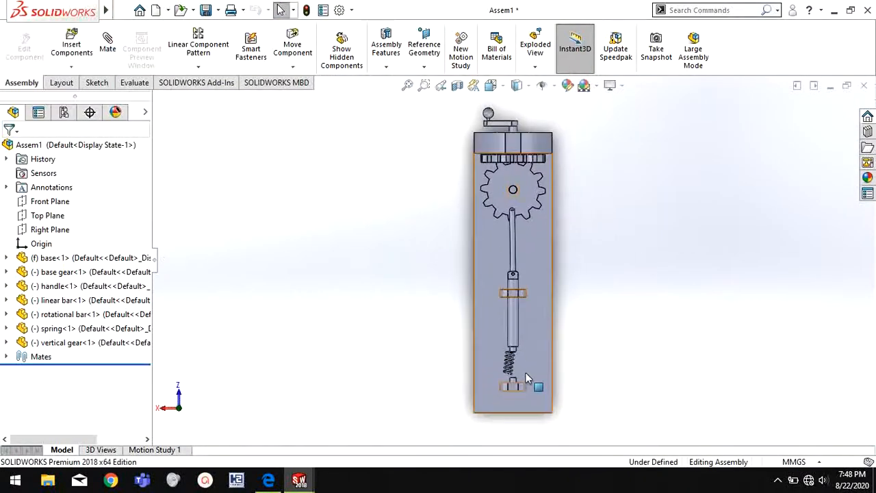
pyautogui.scroll(-5, 514, 374)
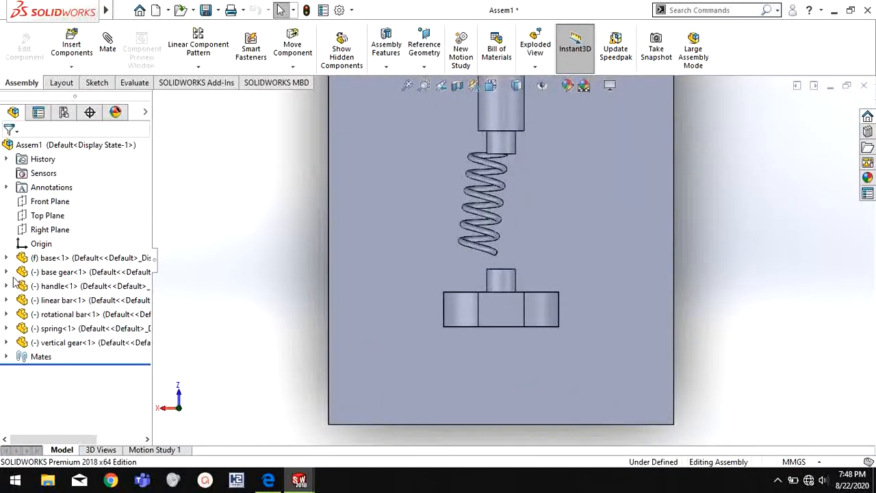
pyautogui.click(6, 329)
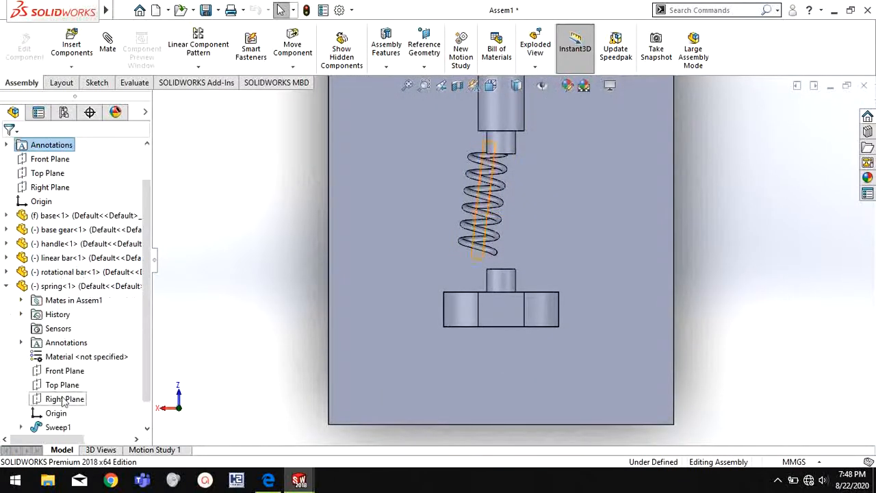
pyautogui.scroll(-2, 64, 402)
pyautogui.scroll(-2, 24, 404)
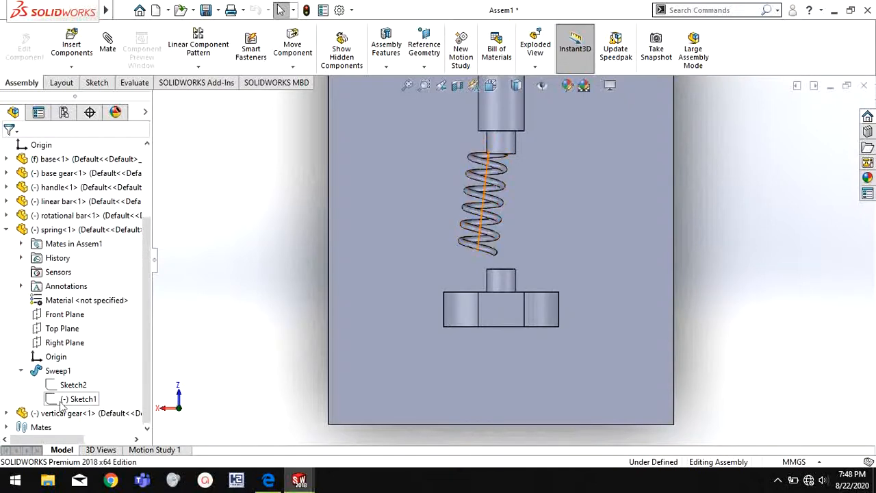
pyautogui.rightClick(70, 401)
pyautogui.click(81, 330)
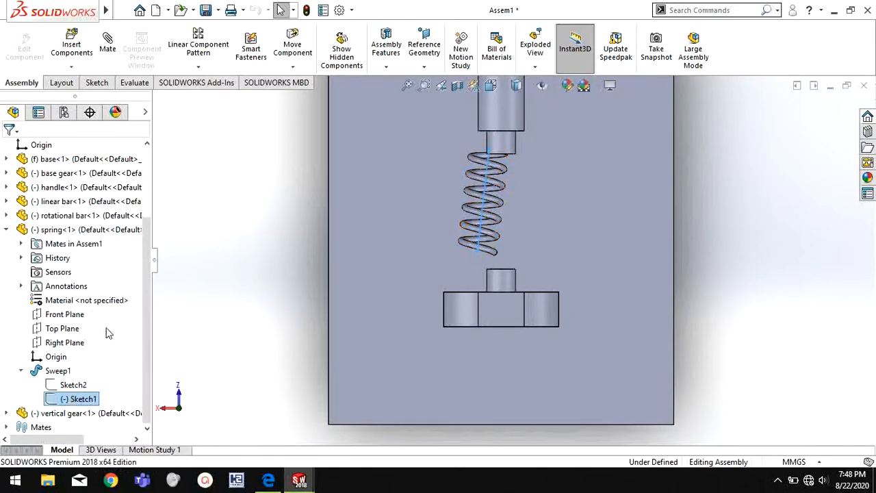
pyautogui.scroll(-2, 591, 270)
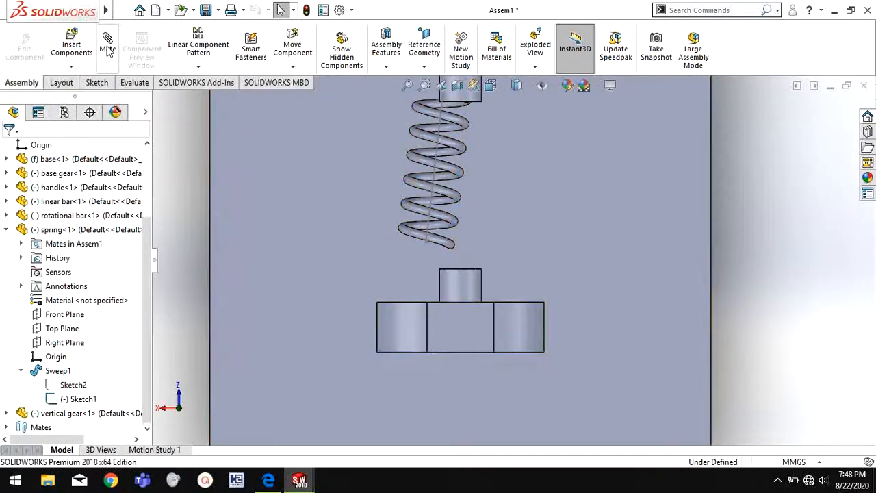
pyautogui.click(439, 157)
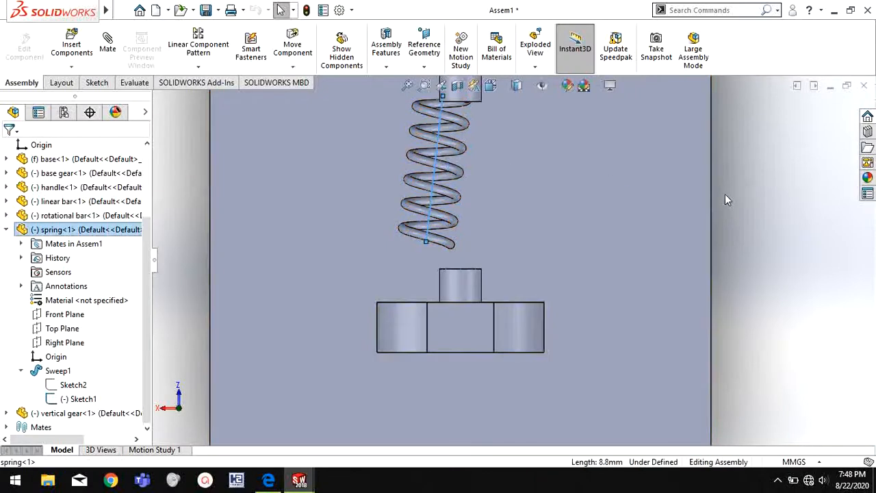
pyautogui.keyDown('ctrl'); pyautogui.click(712, 199); pyautogui.keyUp('ctrl')
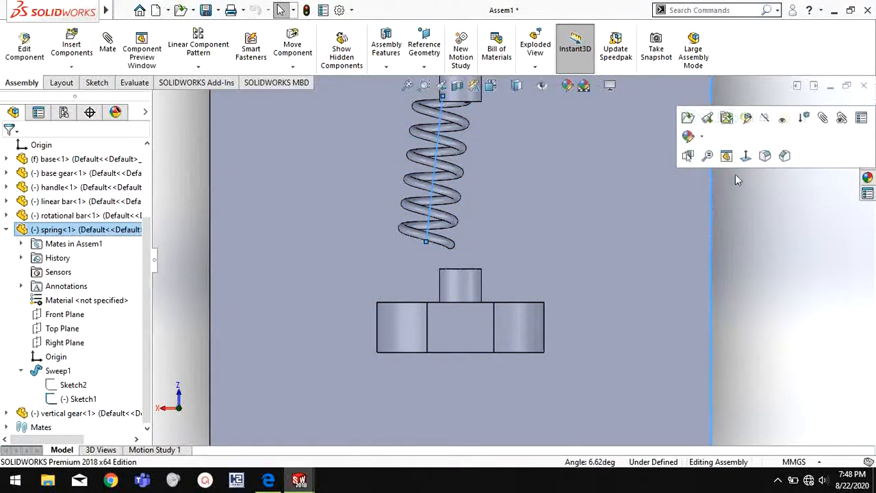
pyautogui.click(788, 205)
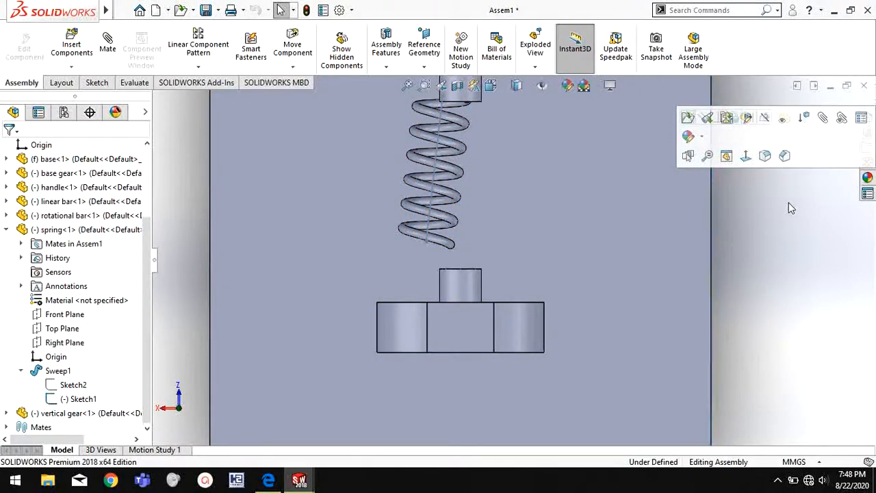
# Add a parallel mate between the spring's axis sketch line and the base's long side edge, and test the spring's movement
pyautogui.click(107, 43)
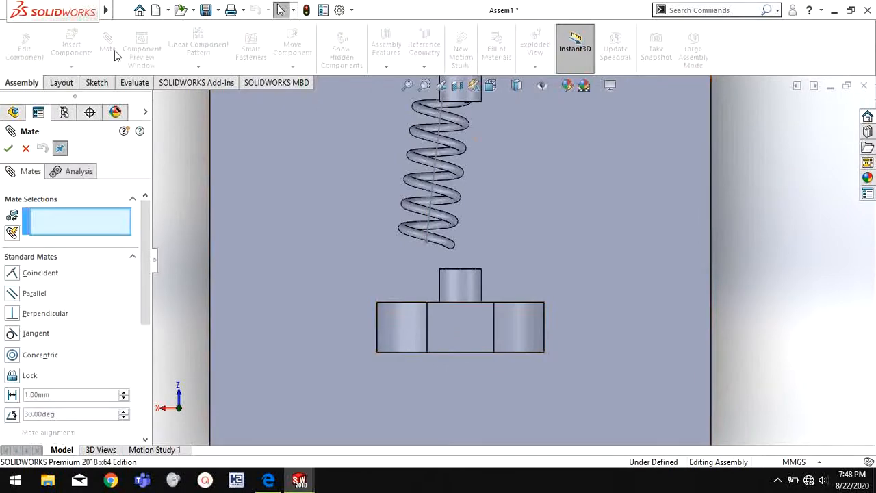
pyautogui.click(433, 171)
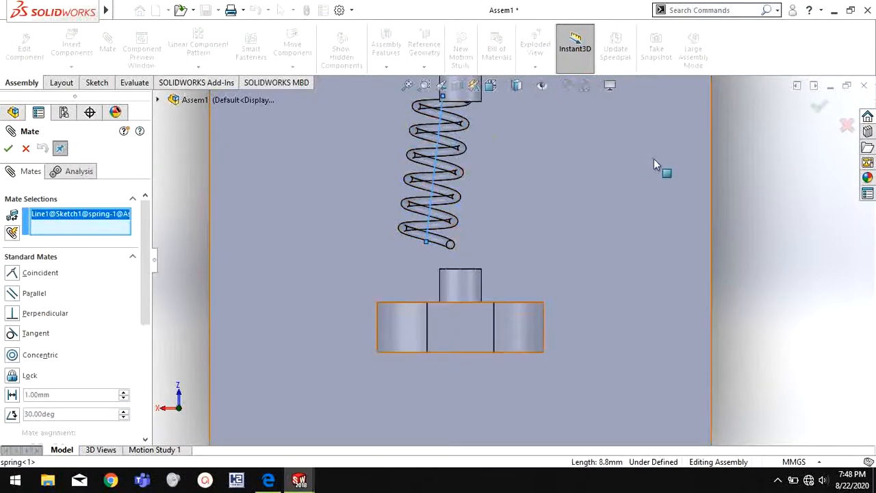
pyautogui.click(712, 179)
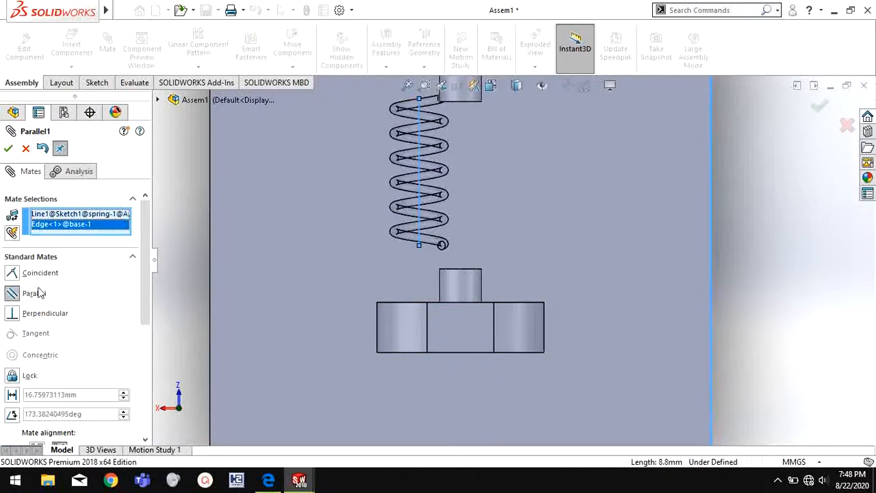
pyautogui.click(8, 148)
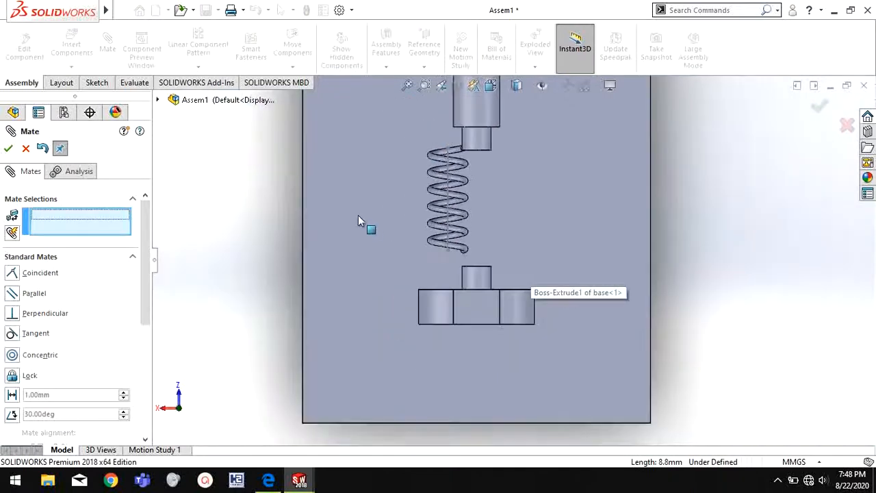
pyautogui.click(26, 149)
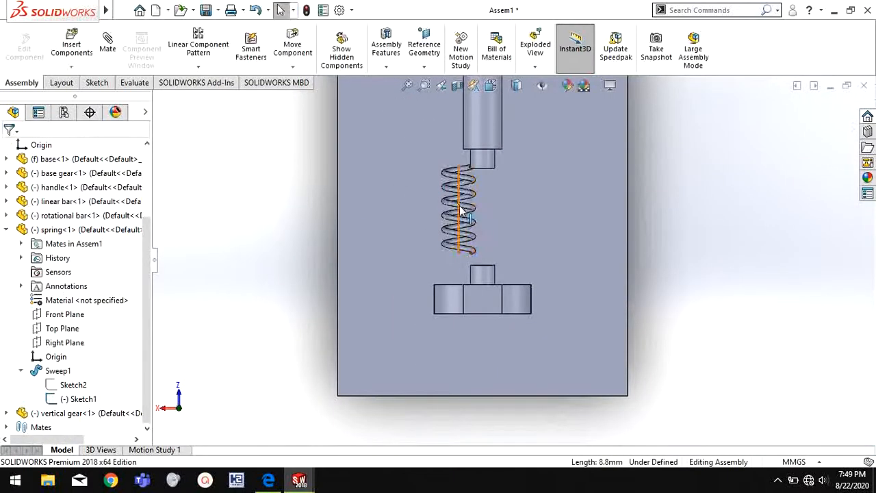
pyautogui.click(467, 206)
pyautogui.moveTo(492, 208); pyautogui.dragTo(514, 210)
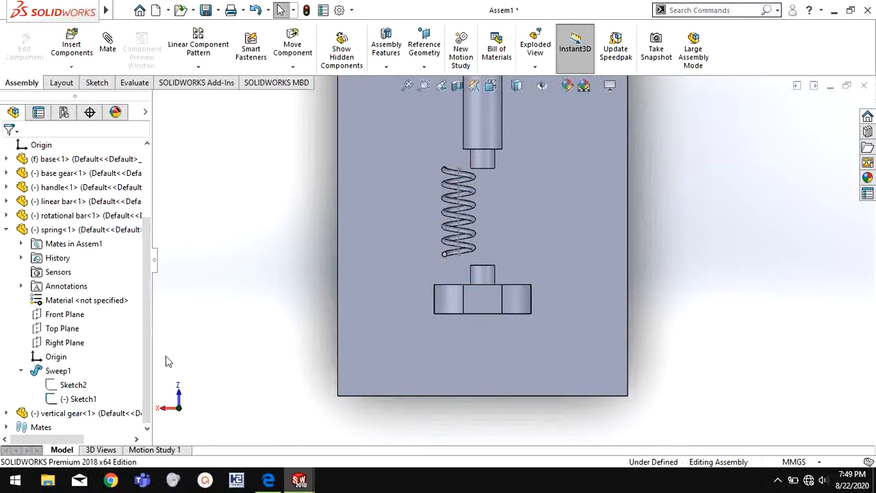
# Delete the Tangent1 and Tangent2 mates that tie the spring to the linear bar and the base
pyautogui.click(8, 428)
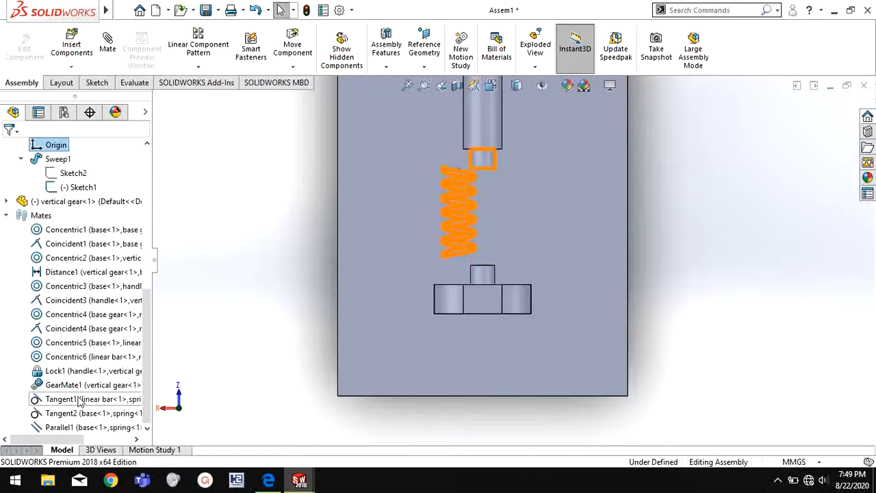
pyautogui.click(82, 414)
pyautogui.keyDown('shift'); pyautogui.click(82, 399); pyautogui.keyUp('shift')
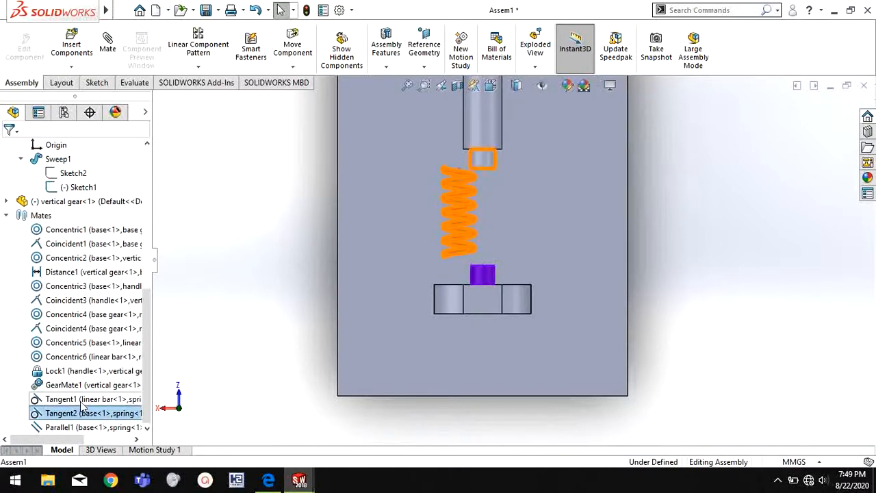
pyautogui.press('Delete')
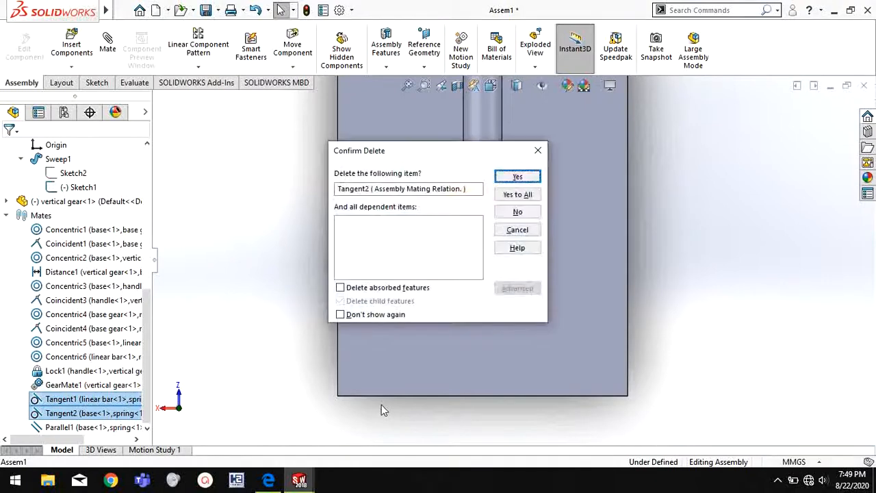
pyautogui.click(516, 178)
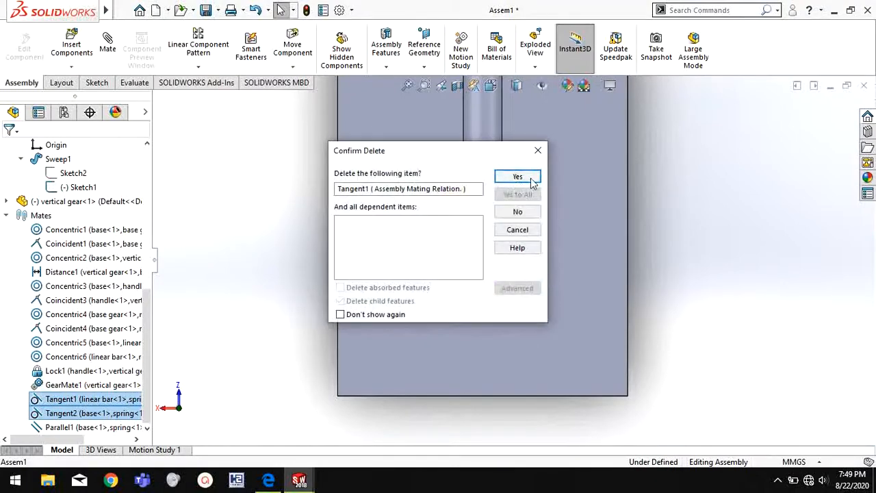
pyautogui.click(533, 180)
# Move the spring roughly into line between the linear bar's end and the pin of the base's end bracket
pyautogui.moveTo(535, 326); pyautogui.dragTo(510, 229, button='middle')
pyautogui.scroll(-5, 499, 264)
pyautogui.click(486, 271)
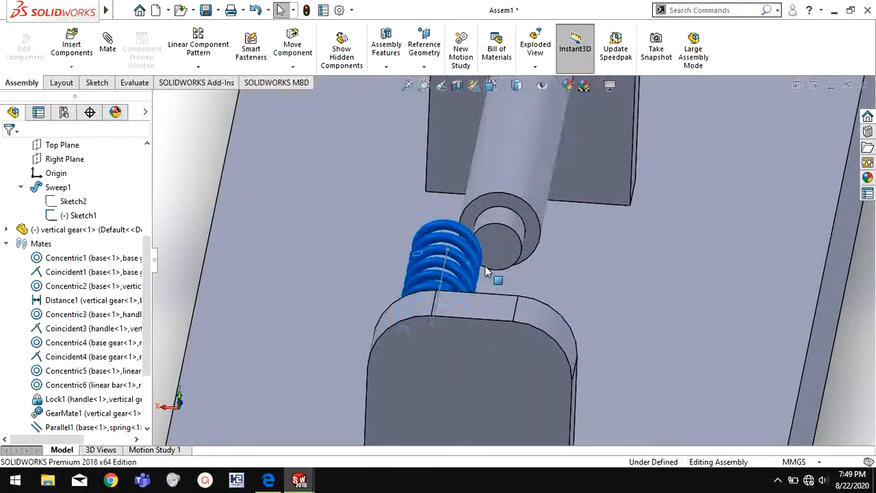
pyautogui.scroll(5, 527, 265)
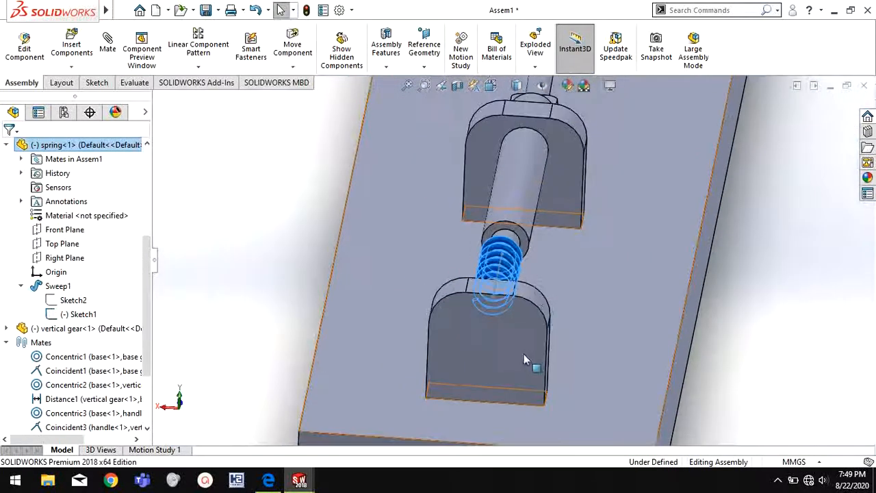
pyautogui.moveTo(524, 354); pyautogui.dragTo(627, 346, button='middle')
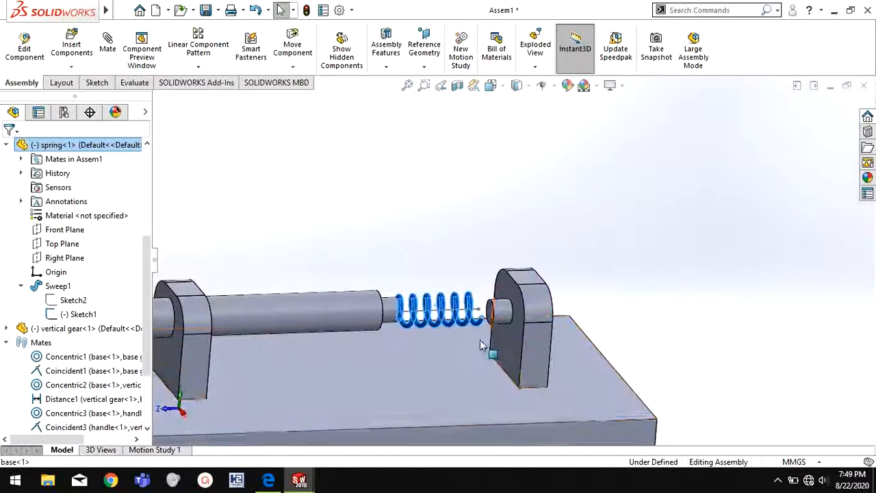
pyautogui.scroll(-5, 472, 331)
pyautogui.moveTo(458, 313); pyautogui.dragTo(492, 306, button='middle')
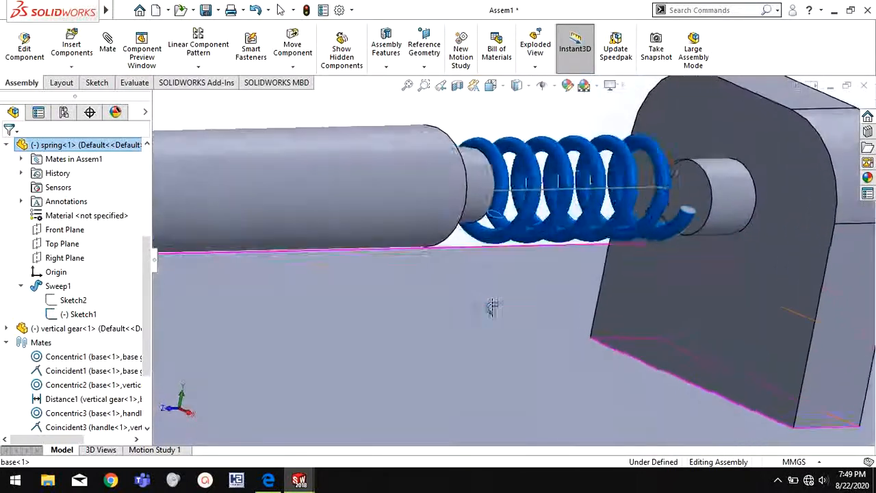
pyautogui.scroll(3, 653, 276)
pyautogui.scroll(-5, 648, 250)
pyautogui.scroll(2, 647, 190)
pyautogui.scroll(-3, 545, 216)
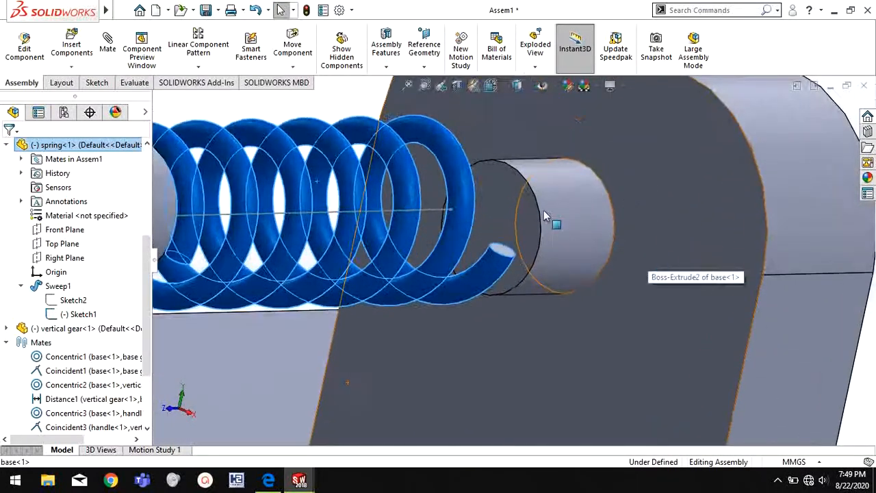
pyautogui.scroll(2, 545, 216)
pyautogui.press('Escape')
# Sketch a construction circle on the end bracket's inner face, matching the pin's base outline, and finish the sketch
pyautogui.scroll(-2, 578, 218)
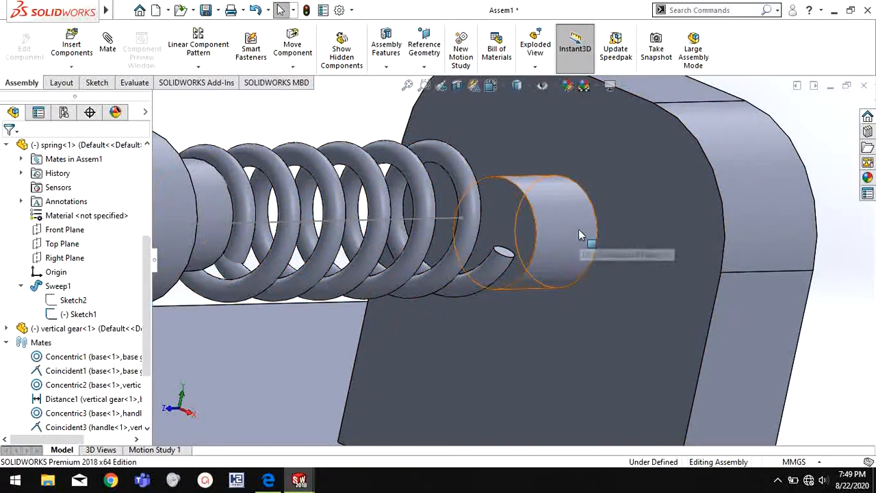
pyautogui.rightClick(605, 227)
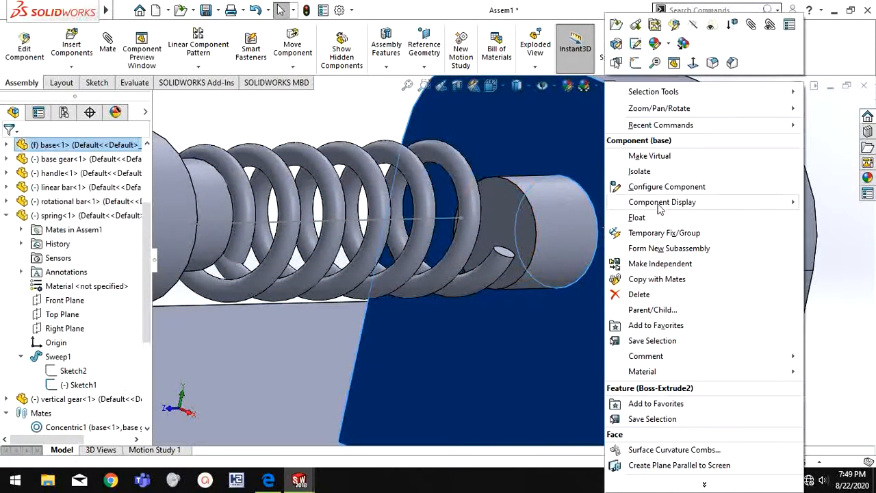
pyautogui.click(635, 63)
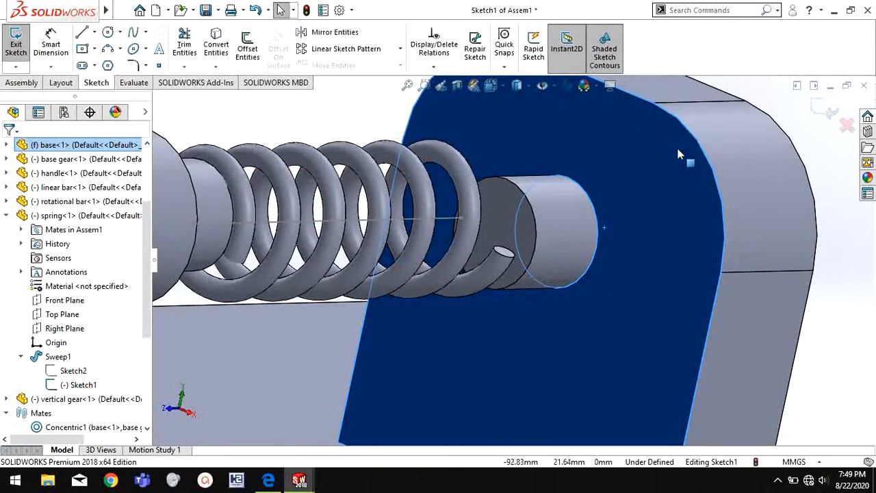
pyautogui.scroll(2, 651, 188)
pyautogui.click(743, 191)
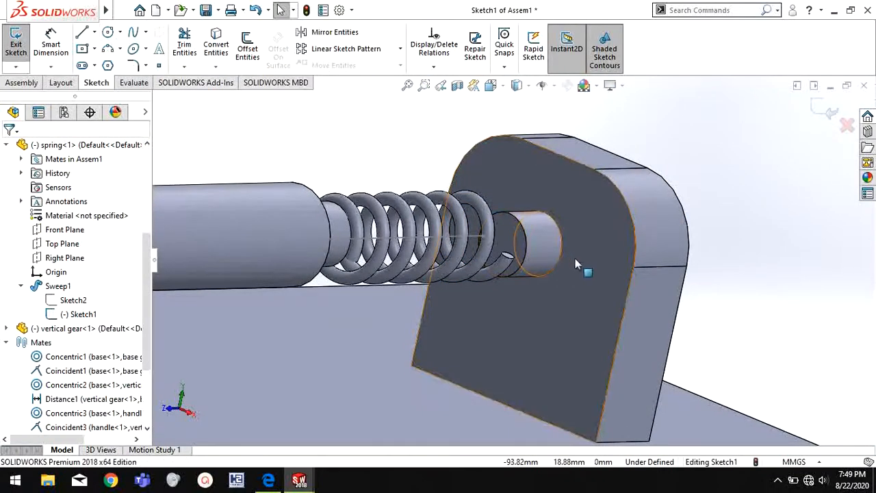
pyautogui.scroll(-5, 557, 248)
pyautogui.click(107, 32)
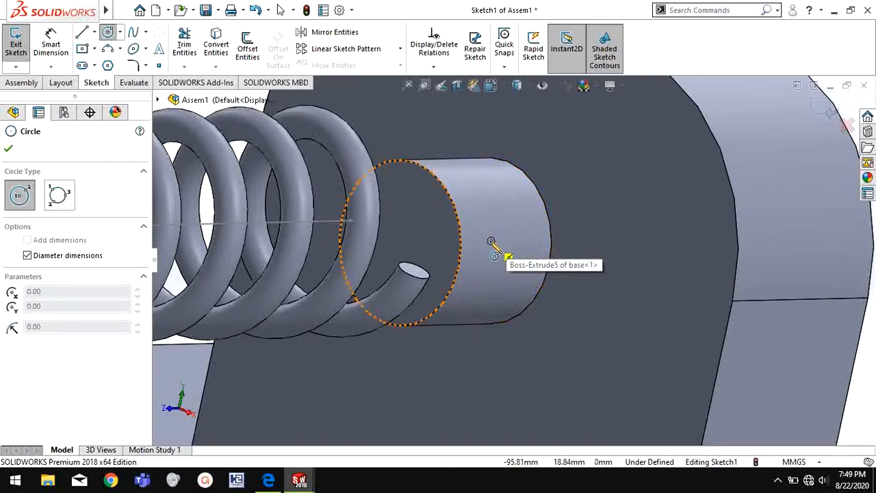
pyautogui.click(491, 241)
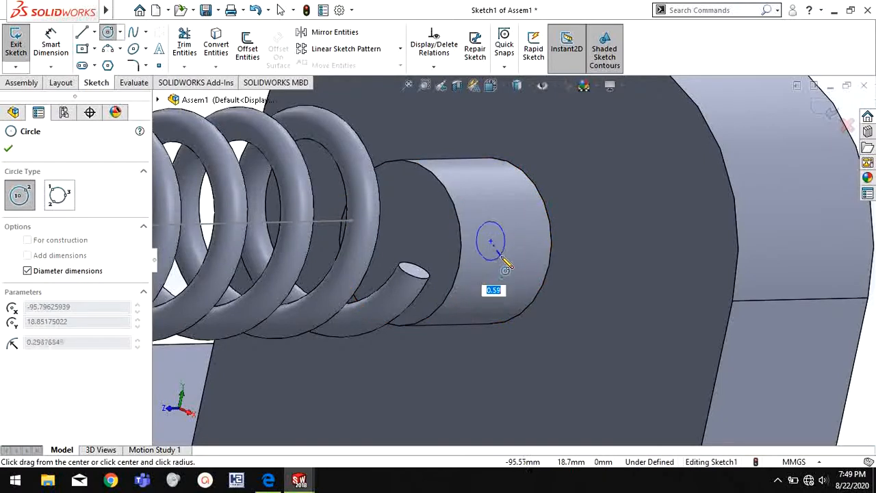
pyautogui.click(530, 325)
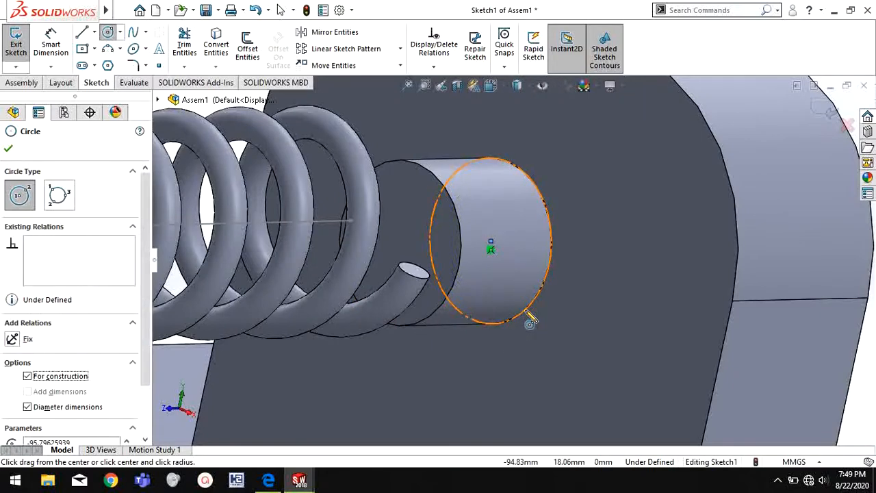
pyautogui.press('Escape')
pyautogui.scroll(3, 549, 290)
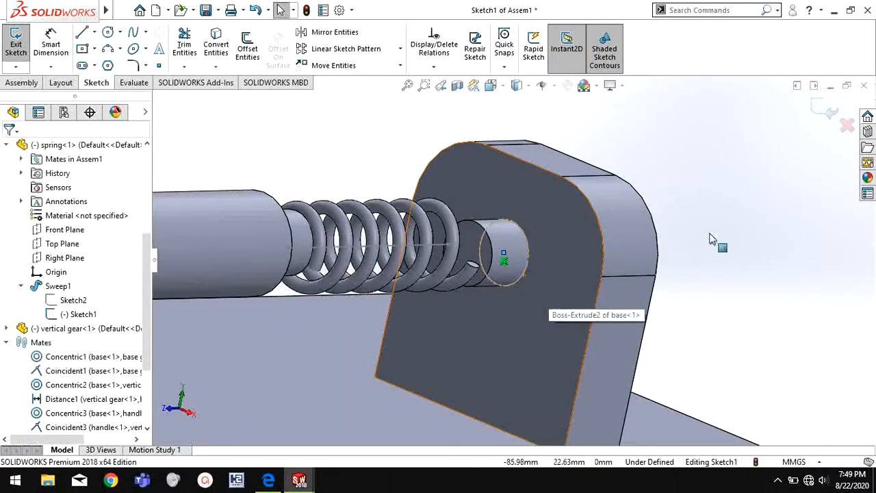
pyautogui.click(825, 111)
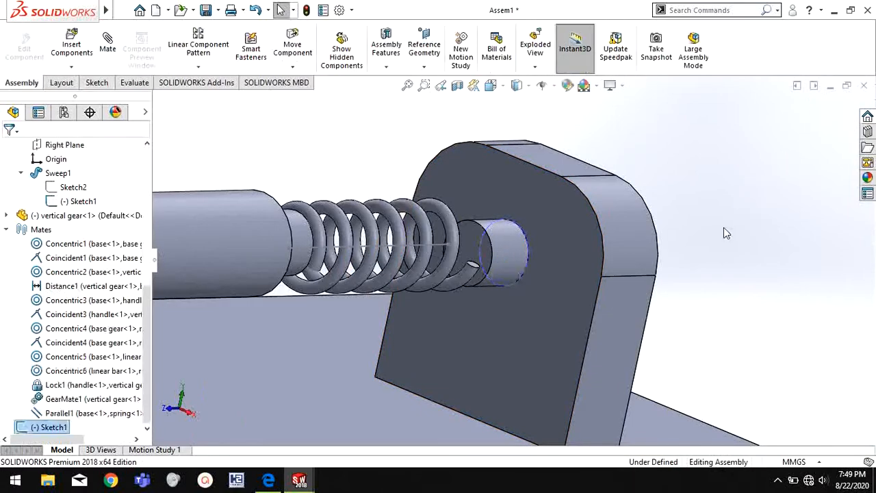
# Sketch a circle on the linear bar's ring-shaped shoulder face, centred on the bar and matching its outer edge
pyautogui.moveTo(675, 271)
pyautogui.mouseDown(button='middle')
pyautogui.moveTo(653, 288)
pyautogui.moveTo(522, 287)
pyautogui.mouseUp(button='middle')
pyautogui.scroll(-5, 522, 288)
pyautogui.rightClick(338, 198)
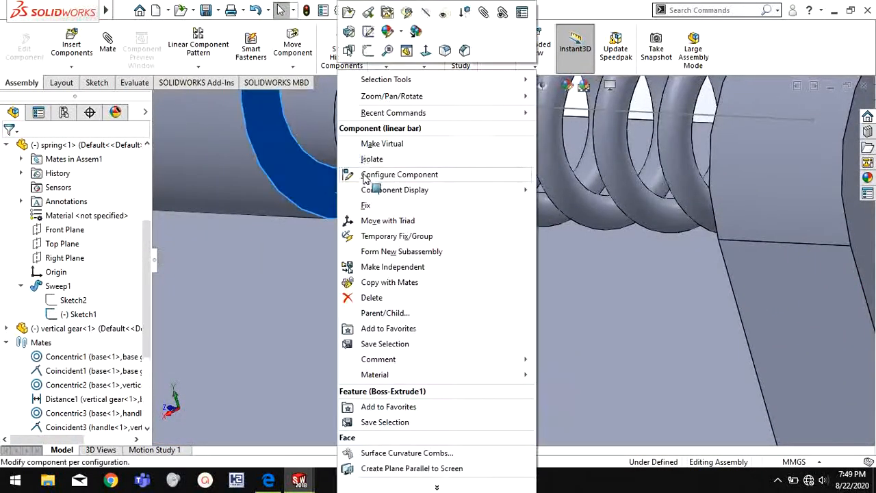
pyautogui.click(366, 51)
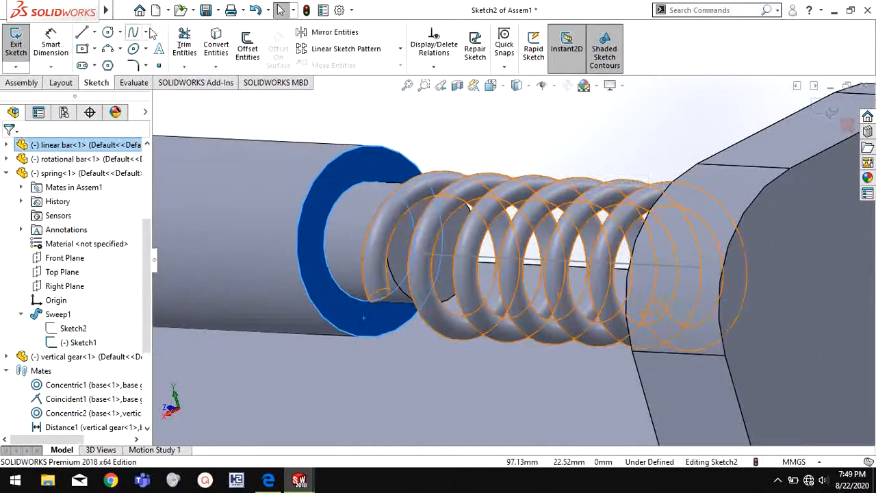
pyautogui.click(108, 32)
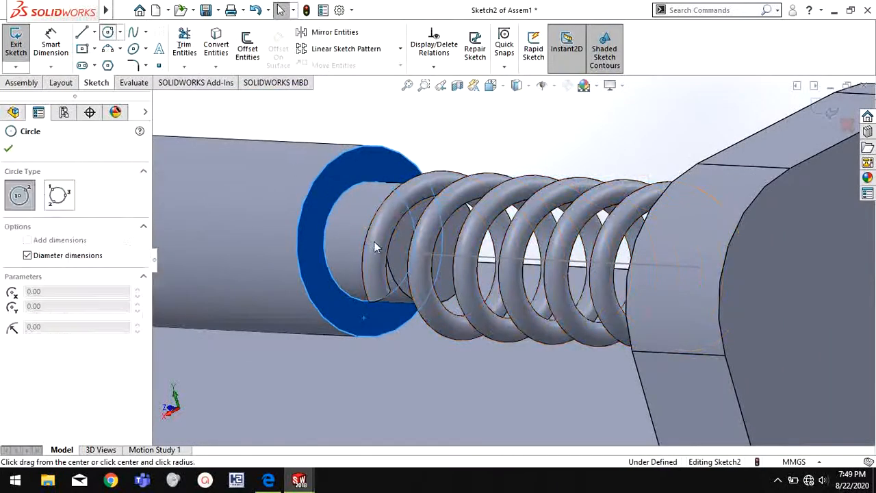
pyautogui.scroll(-2, 373, 264)
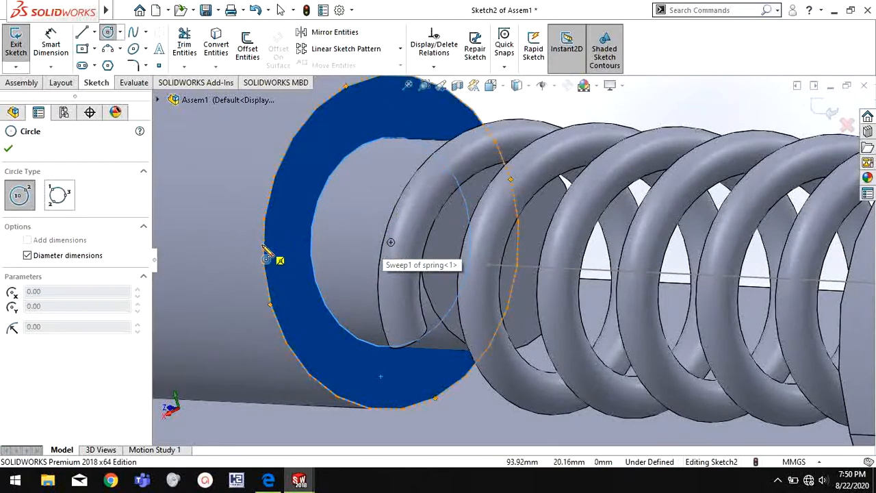
pyautogui.click(391, 243)
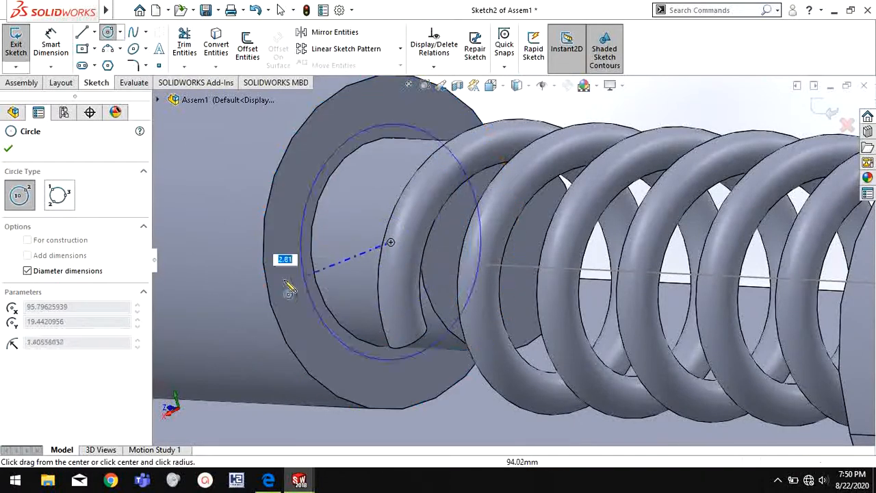
pyautogui.click(267, 290)
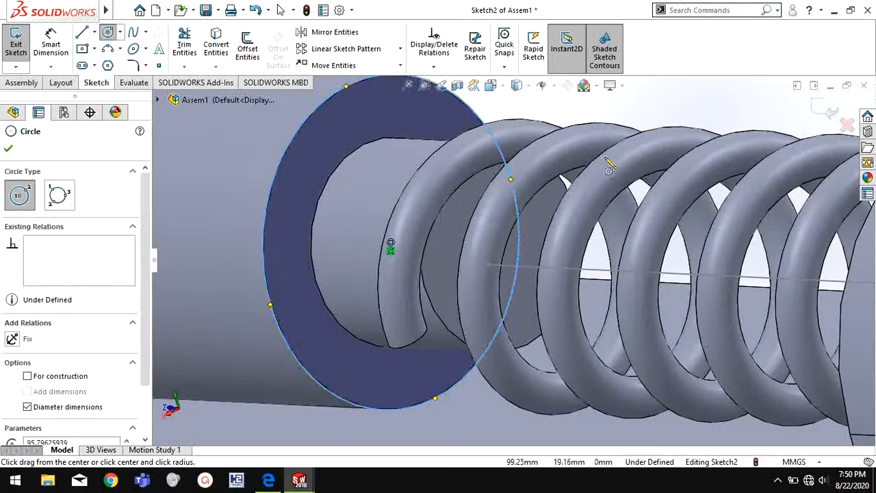
pyautogui.rightClick(692, 118)
pyautogui.click(693, 116)
pyautogui.scroll(5, 694, 121)
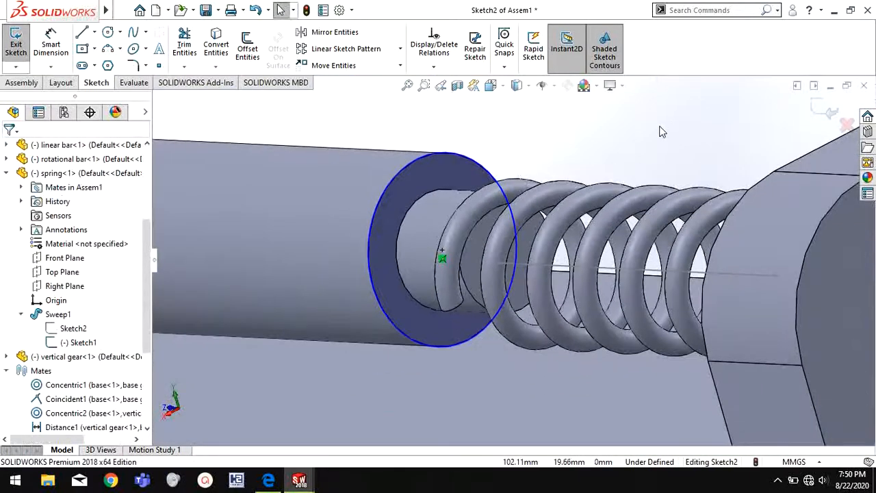
# Convert the circle on the linear bar's shoulder face to construction geometry and finish the sketch
pyautogui.click(495, 205)
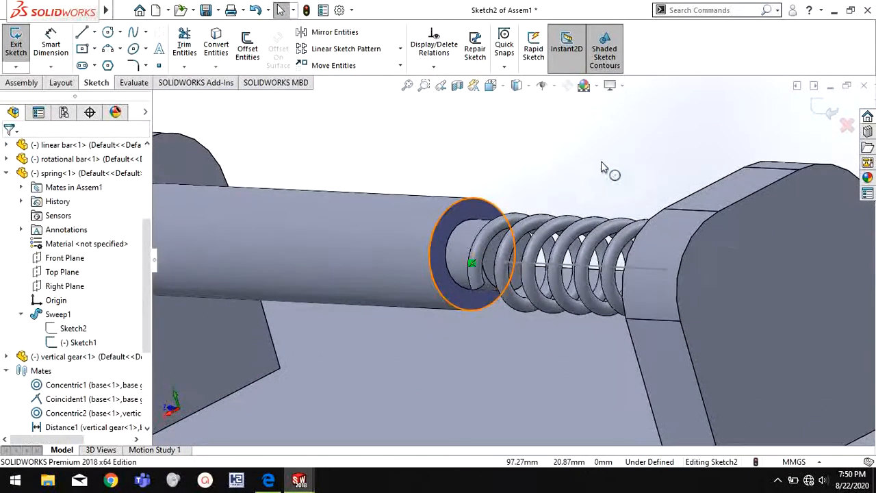
pyautogui.click(626, 164)
pyautogui.click(671, 145)
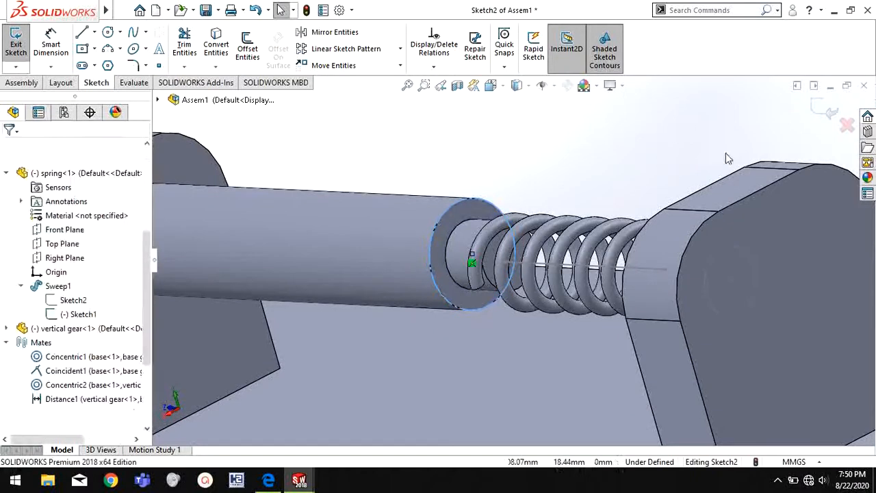
pyautogui.click(820, 115)
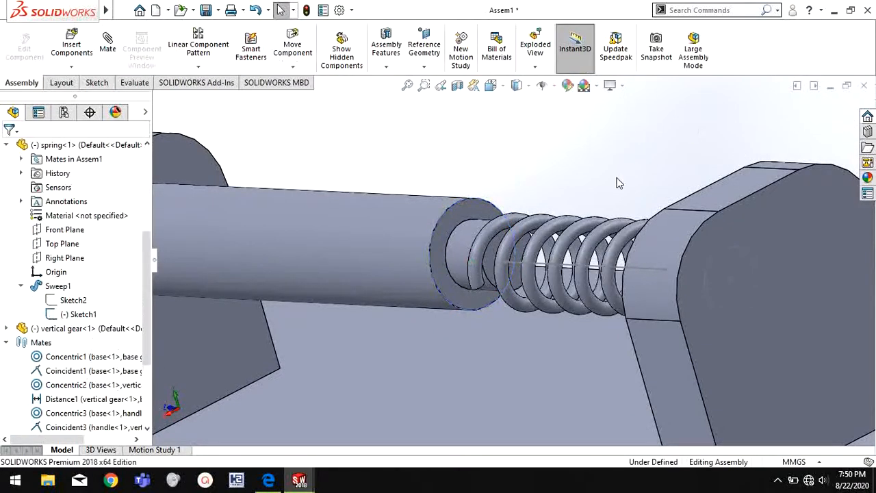
pyautogui.scroll(5, 638, 194)
pyautogui.scroll(-5, 777, 258)
pyautogui.scroll(2, 441, 299)
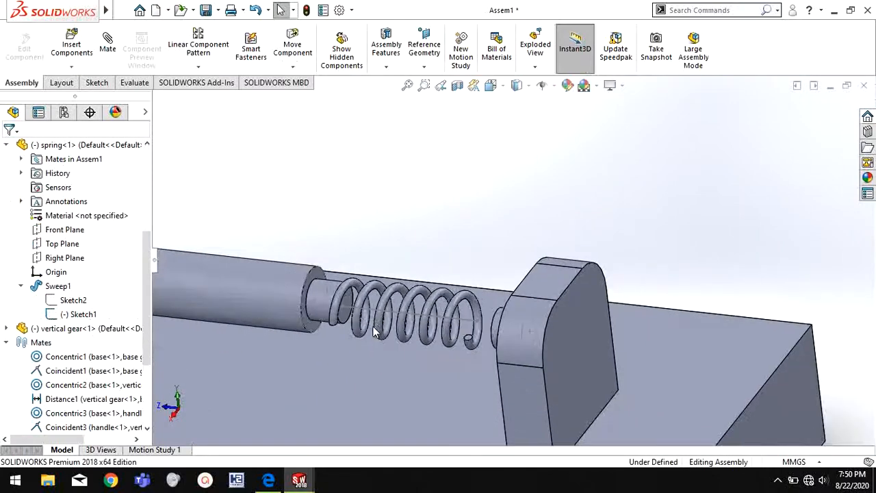
# Open the spring's path line sketch and make the line's nearer end coincident with the reference circle's centre on the end bracket
pyautogui.scroll(-5, 378, 331)
pyautogui.doubleClick(470, 276)
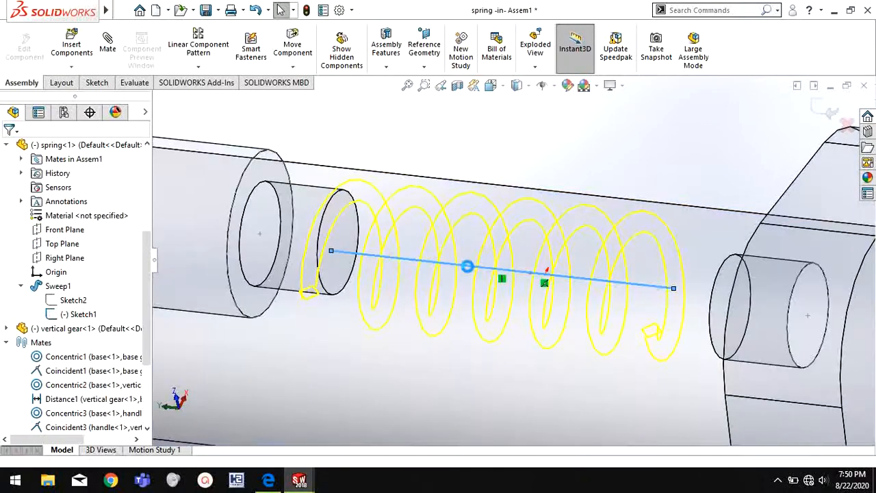
pyautogui.moveTo(478, 271); pyautogui.dragTo(661, 314, button='middle')
pyautogui.scroll(-5, 589, 215)
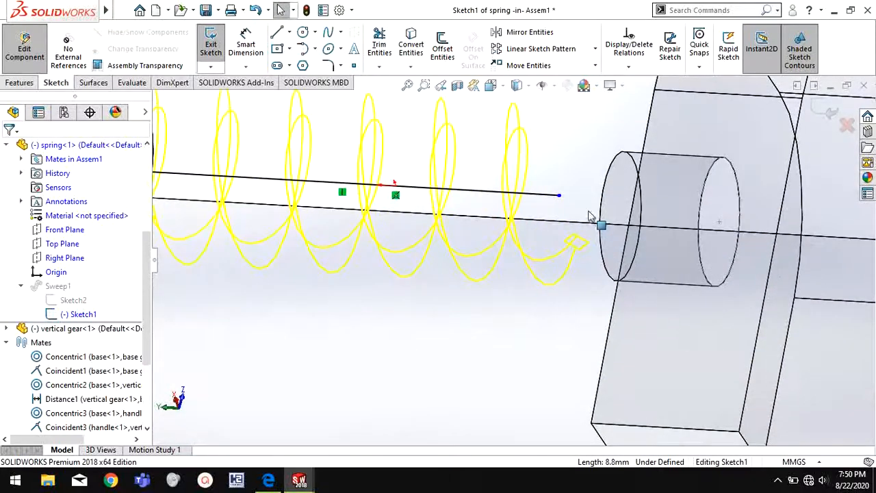
pyautogui.click(725, 225)
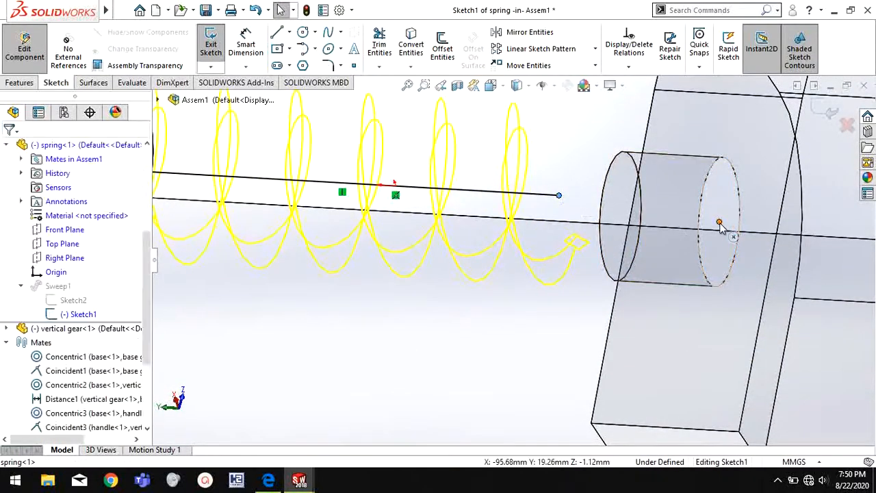
pyautogui.keyDown('ctrl'); pyautogui.click(724, 227); pyautogui.keyUp('ctrl')
pyautogui.click(765, 166)
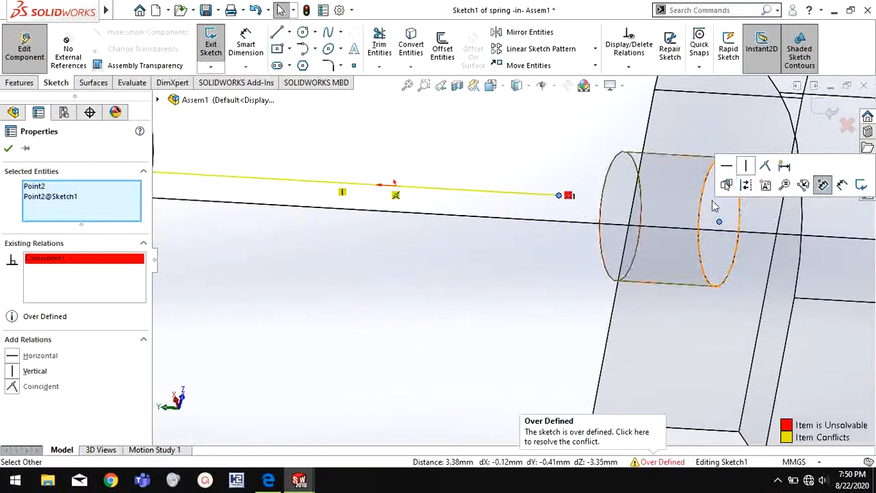
# Remove the conflicting relation at the middle of the spring's path line
pyautogui.scroll(5, 534, 232)
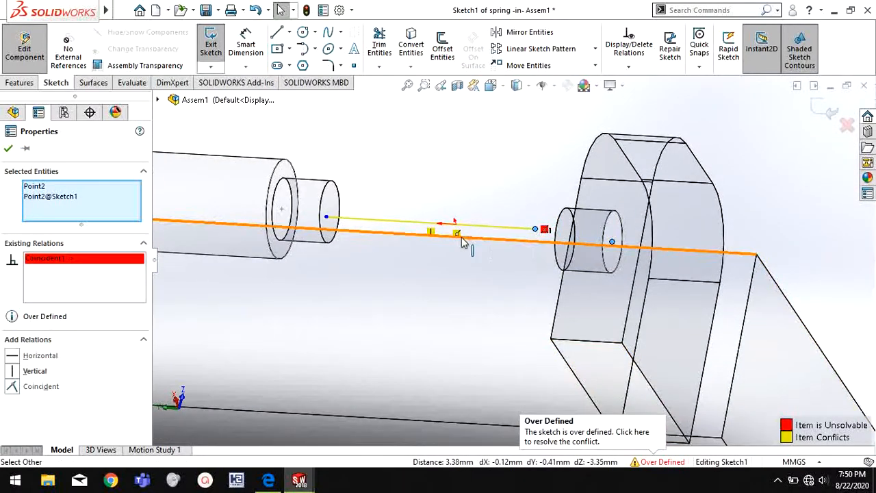
pyautogui.scroll(-4, 469, 228)
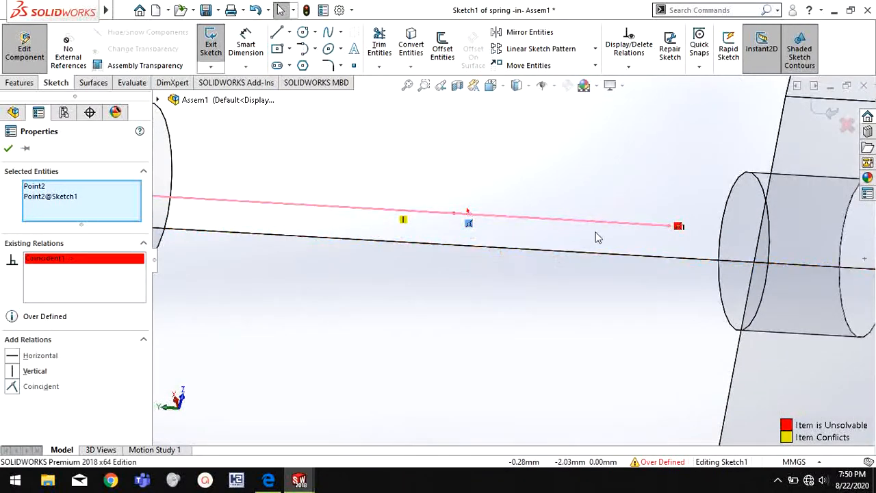
pyautogui.hotkey('ctrl', 'z')
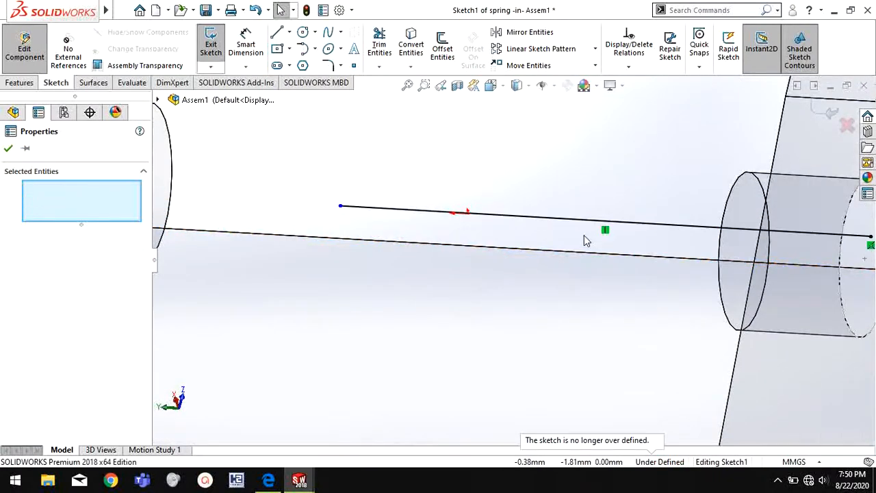
# Make the free end of the spring's path line coincident with the reference circle's centre on the linear bar's shoulder face
pyautogui.click(352, 230)
pyautogui.scroll(3, 354, 234)
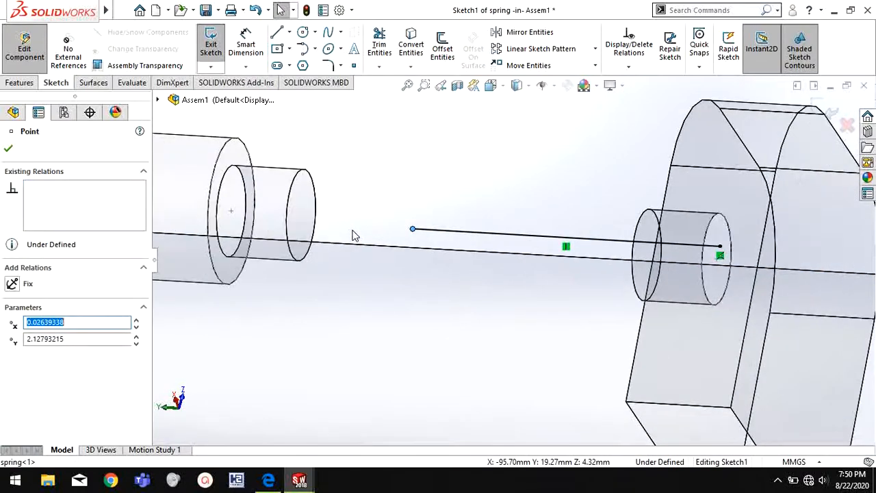
pyautogui.moveTo(354, 234); pyautogui.dragTo(297, 239, button='middle')
pyautogui.scroll(-3, 341, 238)
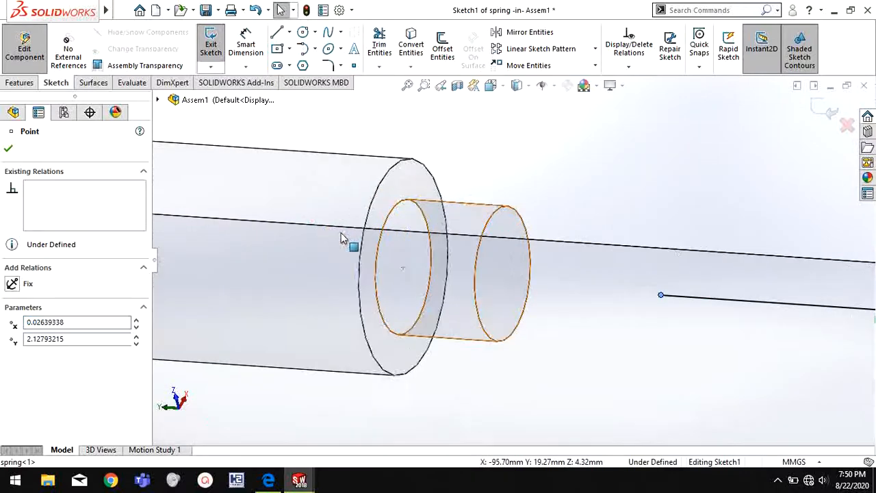
pyautogui.keyDown('ctrl'); pyautogui.click(402, 269); pyautogui.keyUp('ctrl')
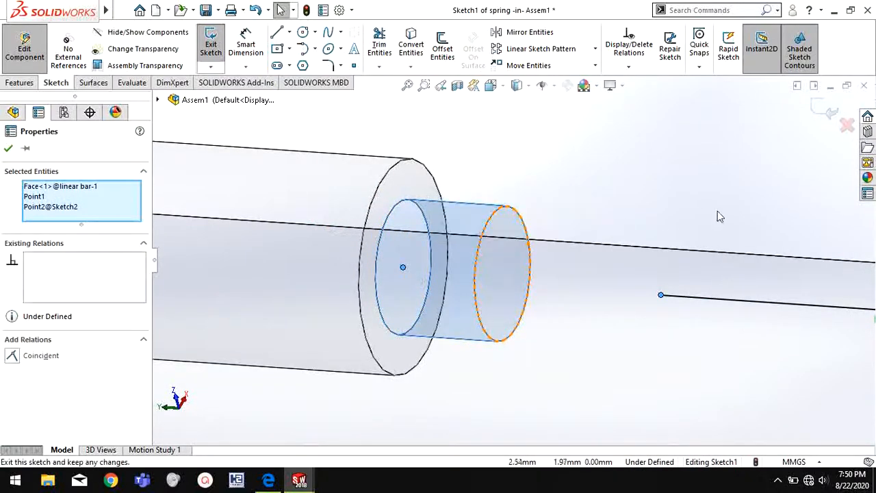
pyautogui.click(717, 211)
pyautogui.click(662, 292)
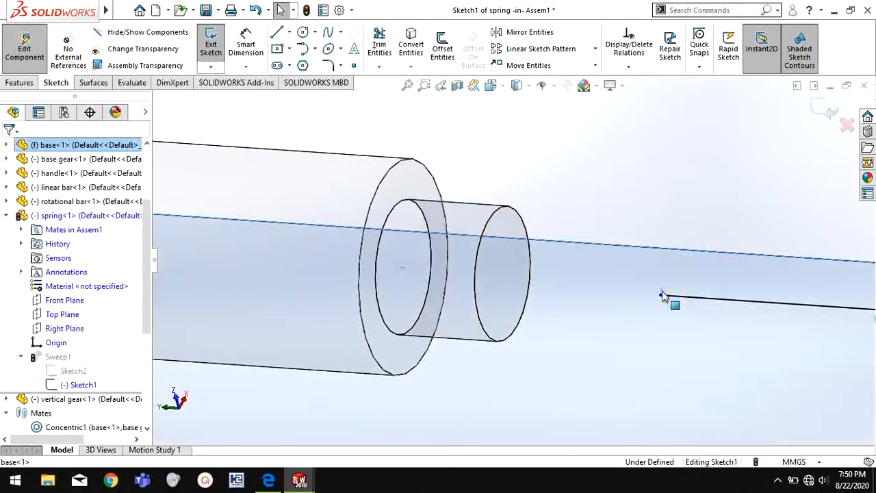
pyautogui.click(690, 215)
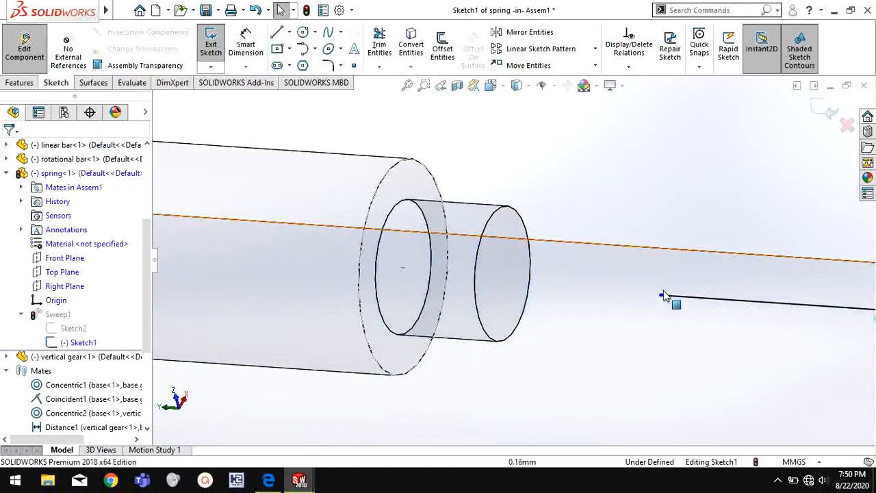
pyautogui.keyDown('ctrl'); pyautogui.click(403, 268); pyautogui.keyUp('ctrl')
pyautogui.click(480, 218)
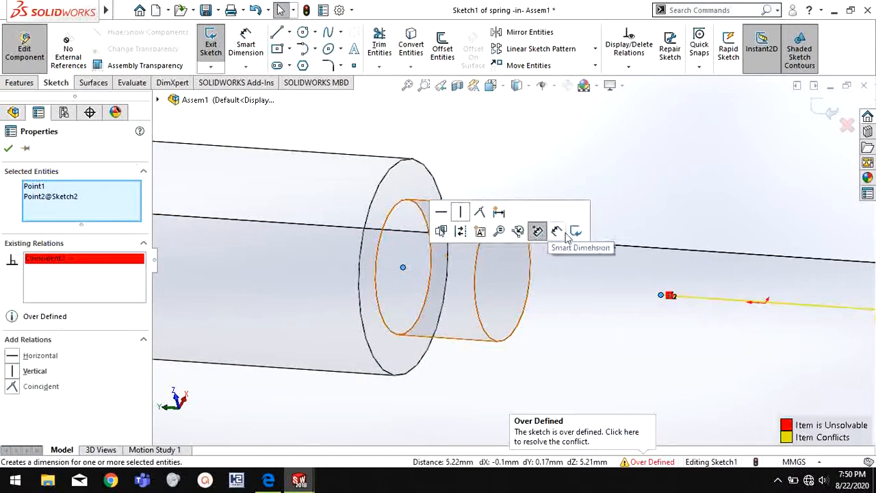
# Delete the path line's conflicting vertical relation and finish the sketch, dismissing the rebuild error report
pyautogui.scroll(3, 650, 227)
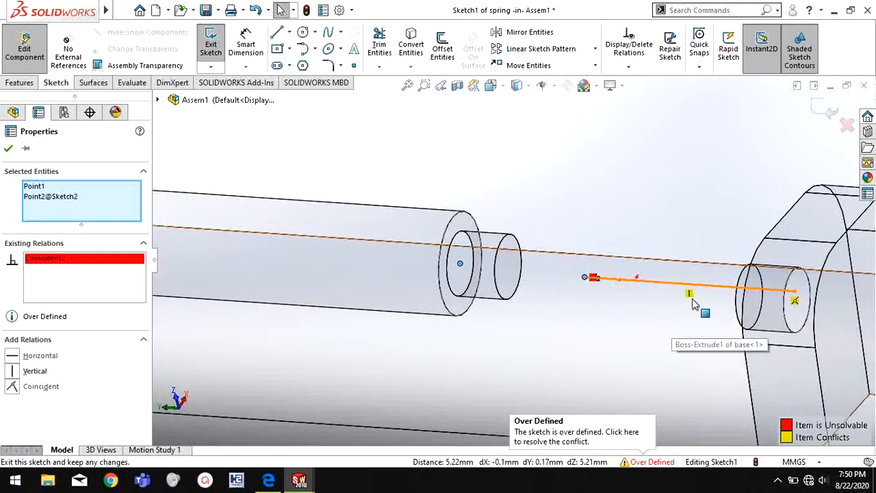
pyautogui.click(691, 220)
pyautogui.scroll(-3, 679, 291)
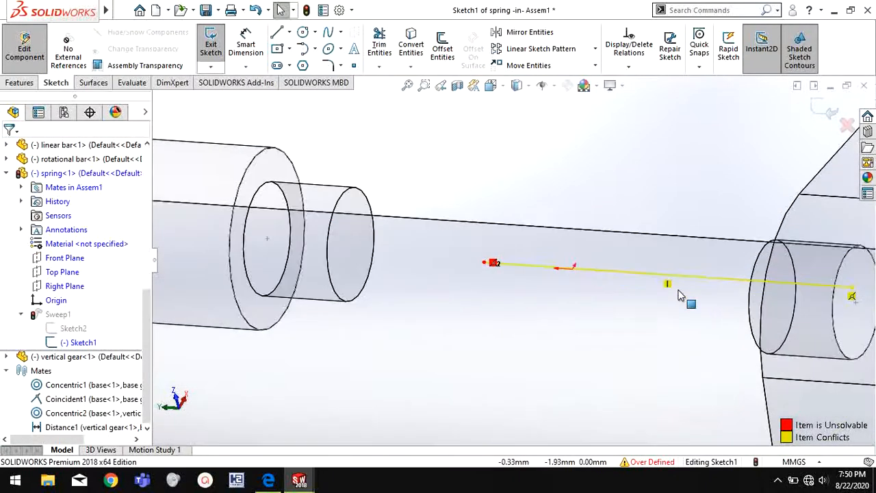
pyautogui.click(670, 285)
pyautogui.press('Delete')
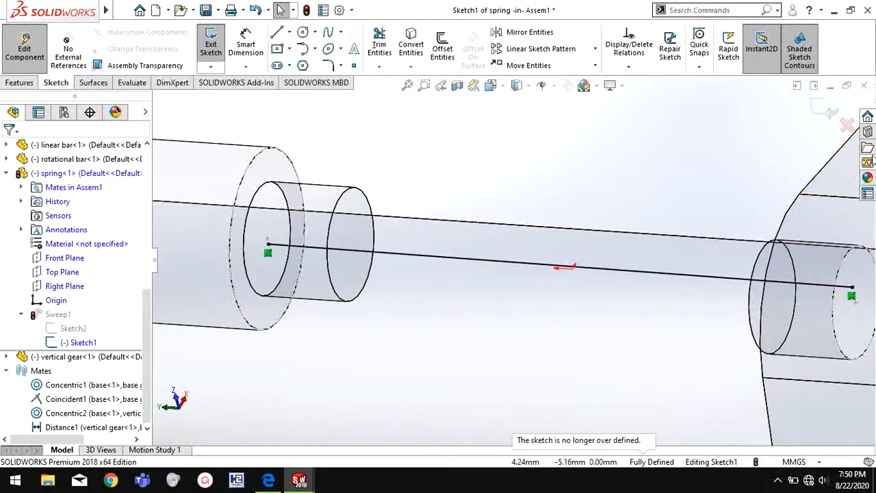
pyautogui.scroll(2, 631, 191)
pyautogui.moveTo(631, 191); pyautogui.dragTo(584, 191, button='middle')
pyautogui.click(814, 113)
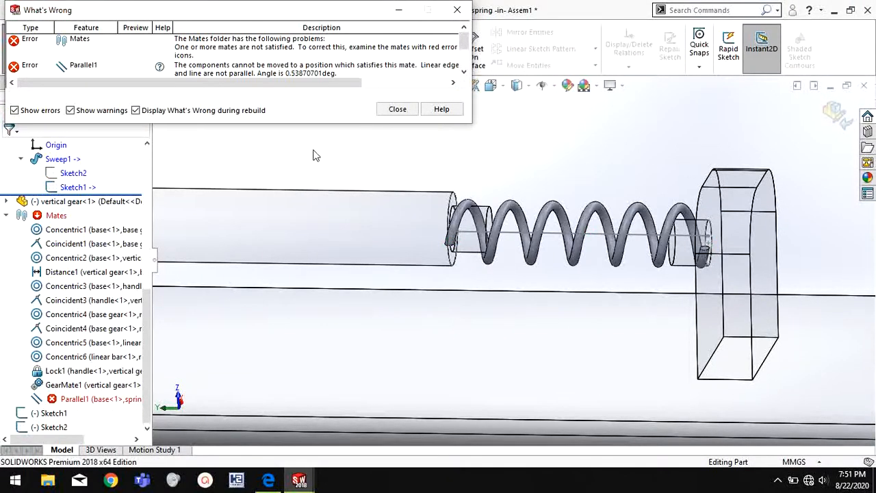
pyautogui.click(397, 110)
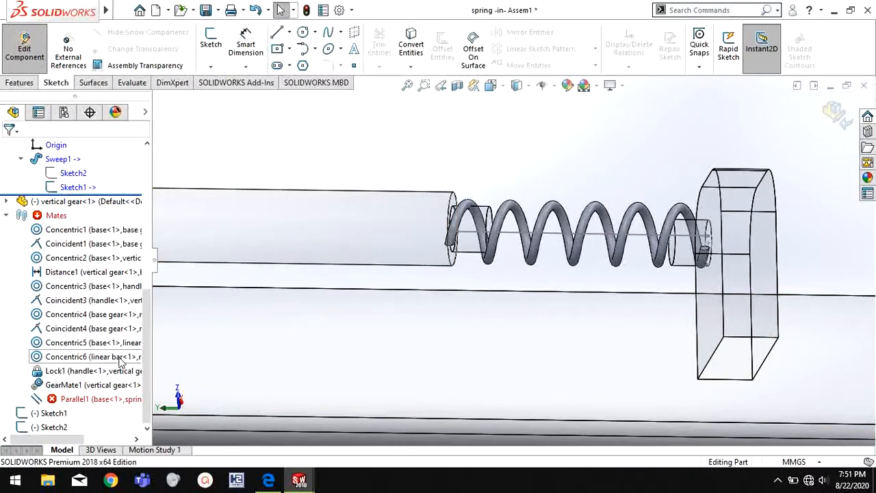
# Leave part editing and delete the failing parallel mate between the base and the spring
pyautogui.click(103, 399)
pyautogui.rightClick(133, 361)
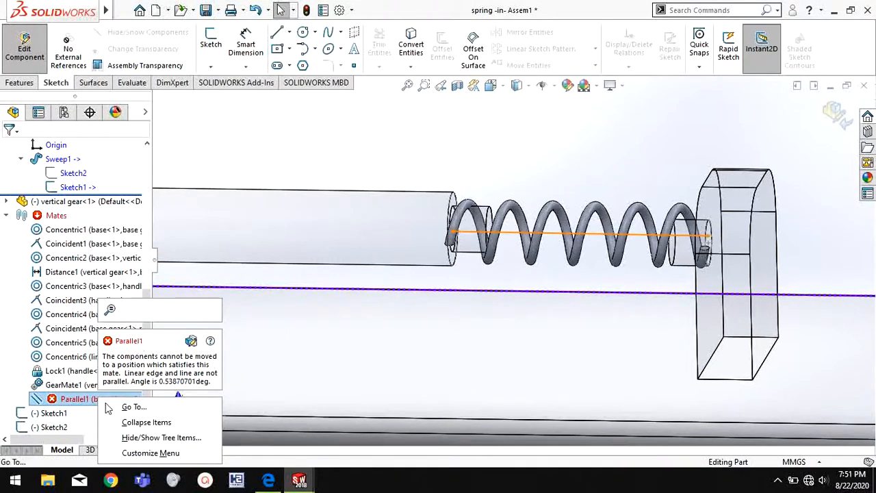
pyautogui.click(317, 170)
pyautogui.click(835, 115)
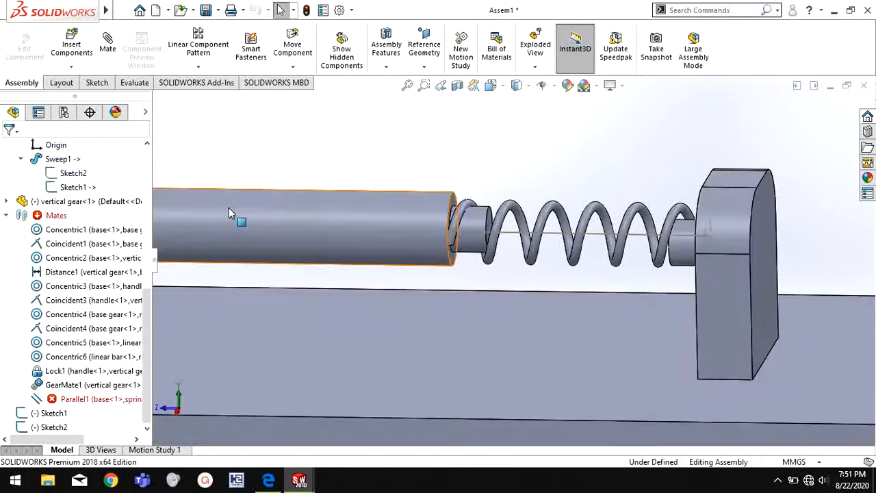
pyautogui.rightClick(130, 399)
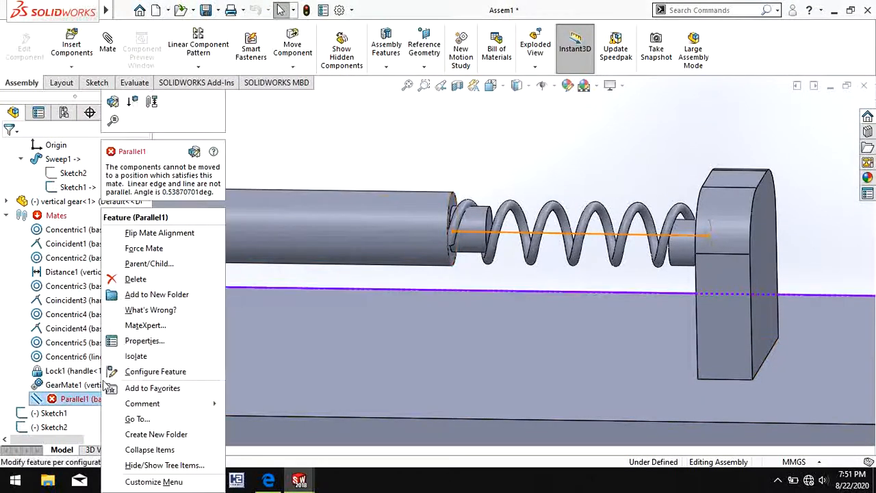
pyautogui.click(267, 276)
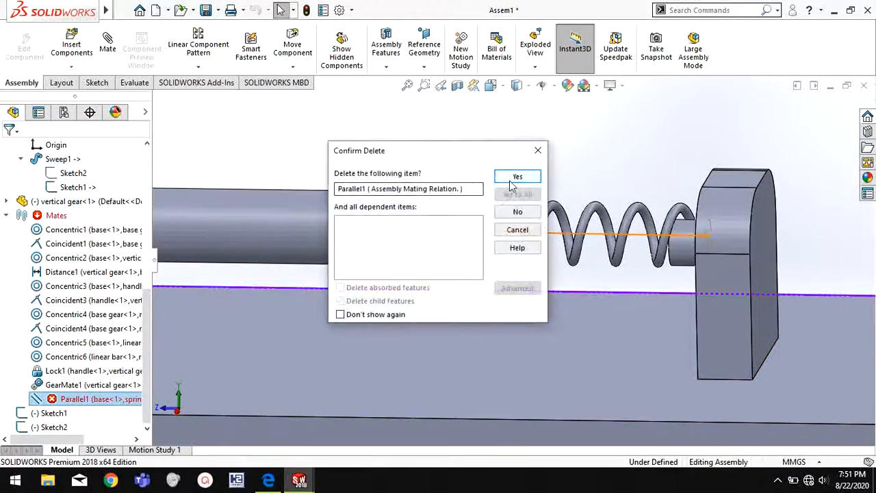
pyautogui.click(515, 178)
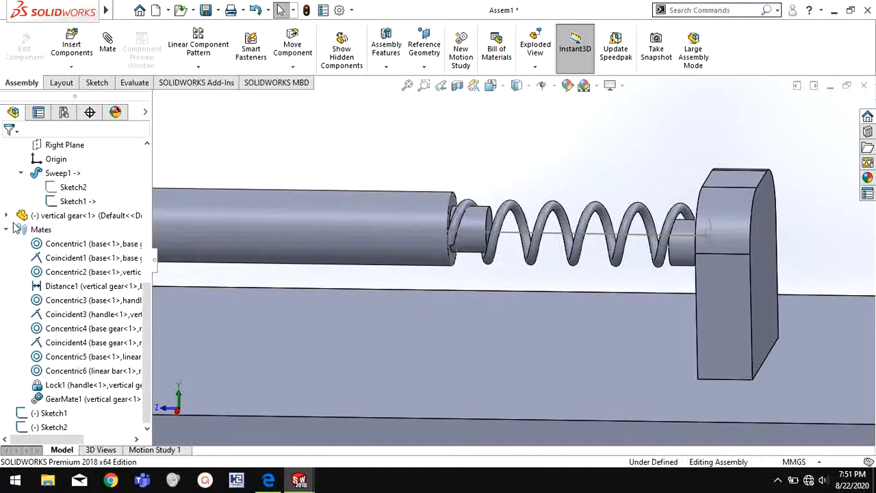
# Collapse the expanded assembly tree and hide the spring's path line sketch
pyautogui.click(6, 229)
pyautogui.click(6, 215)
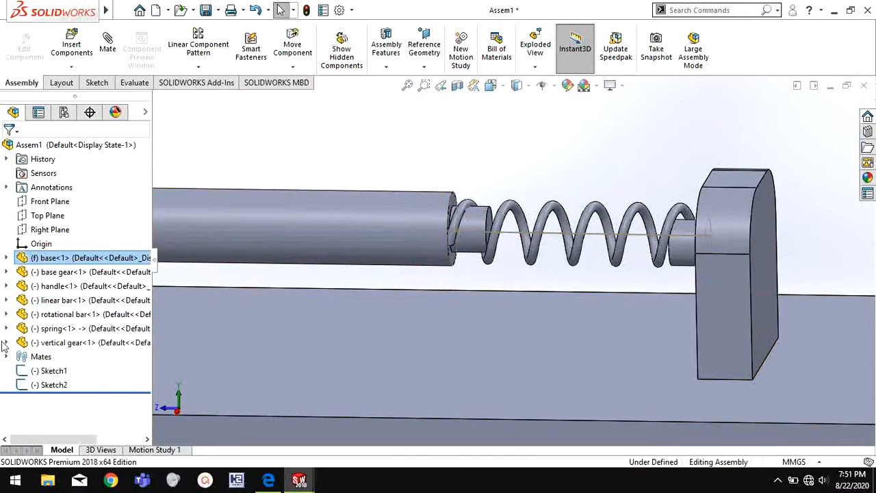
pyautogui.rightClick(523, 235)
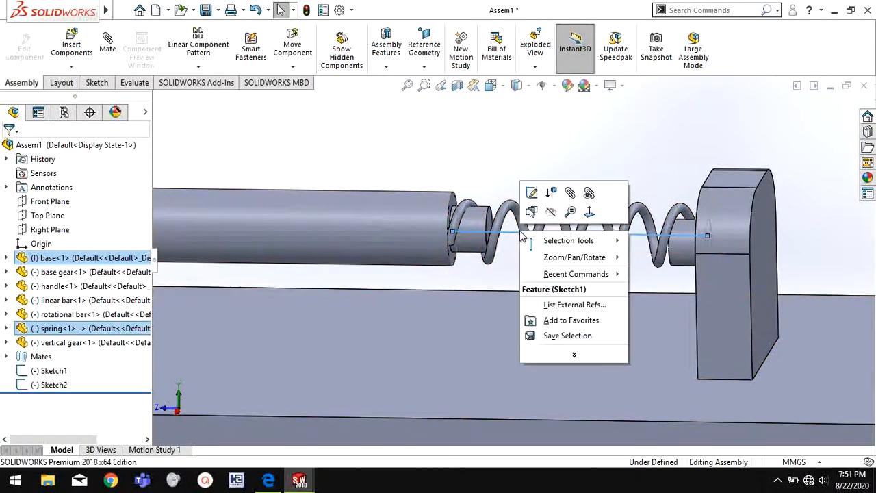
pyautogui.click(551, 213)
# Hide the reference circle sketch on the linear bar's shoulder face
pyautogui.scroll(5, 479, 172)
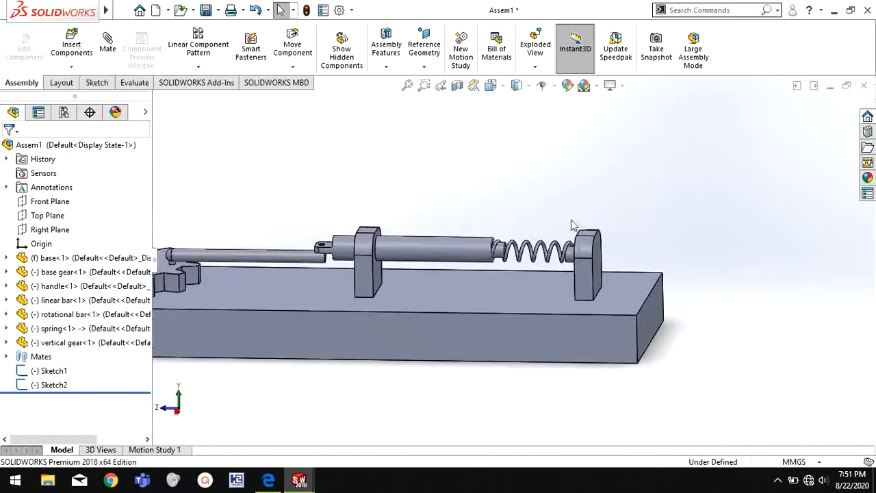
pyautogui.moveTo(481, 338); pyautogui.dragTo(461, 342, button='middle')
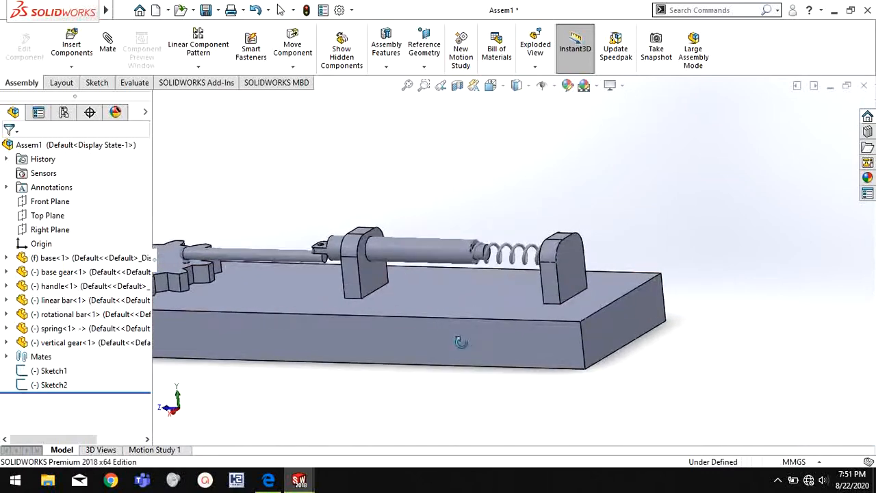
pyautogui.scroll(-8, 495, 250)
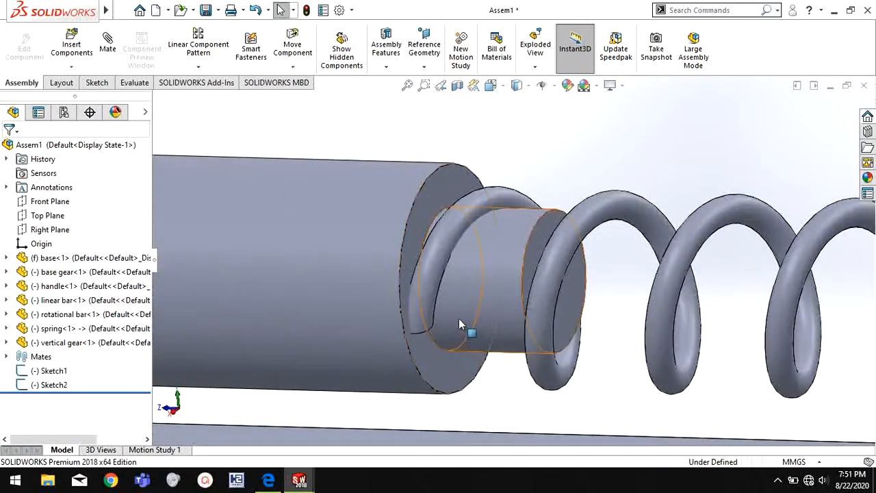
pyautogui.rightClick(452, 278)
pyautogui.click(484, 261)
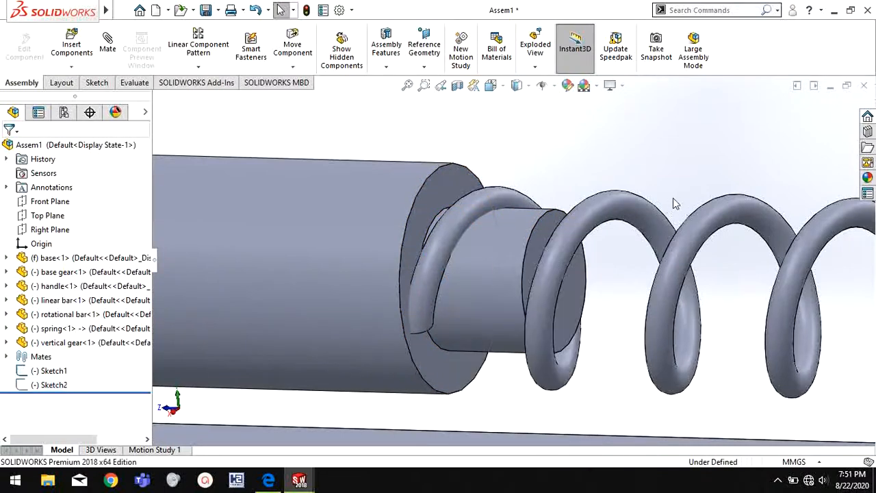
# Hide the reference circle sketch on the end bracket's inner face
pyautogui.scroll(10, 675, 181)
pyautogui.moveTo(733, 285); pyautogui.dragTo(771, 290, button='middle')
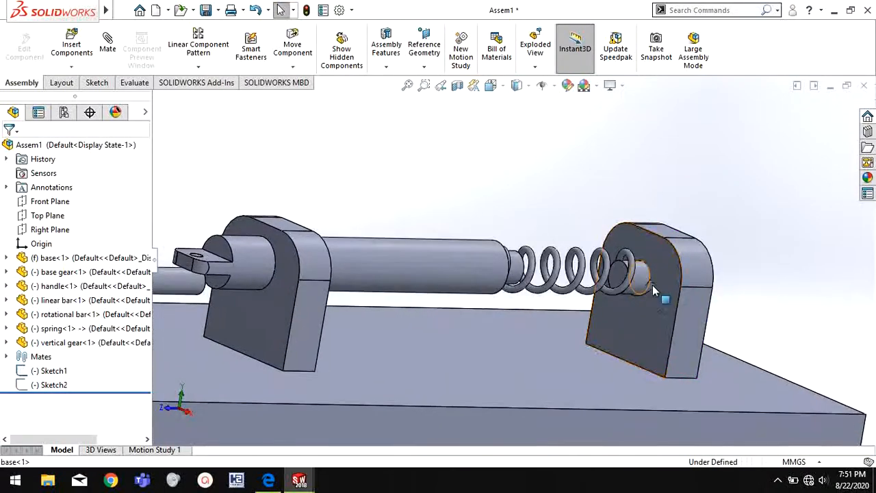
pyautogui.scroll(-6, 663, 293)
pyautogui.rightClick(558, 258)
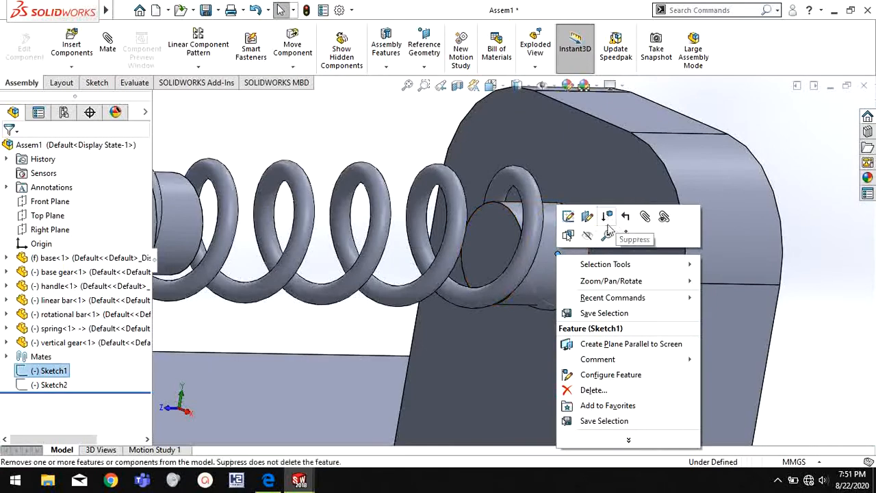
pyautogui.click(637, 214)
# Rotate the vertical gear to drive the linear bar away from the end bracket and test the mechanism's motion
pyautogui.scroll(10, 778, 319)
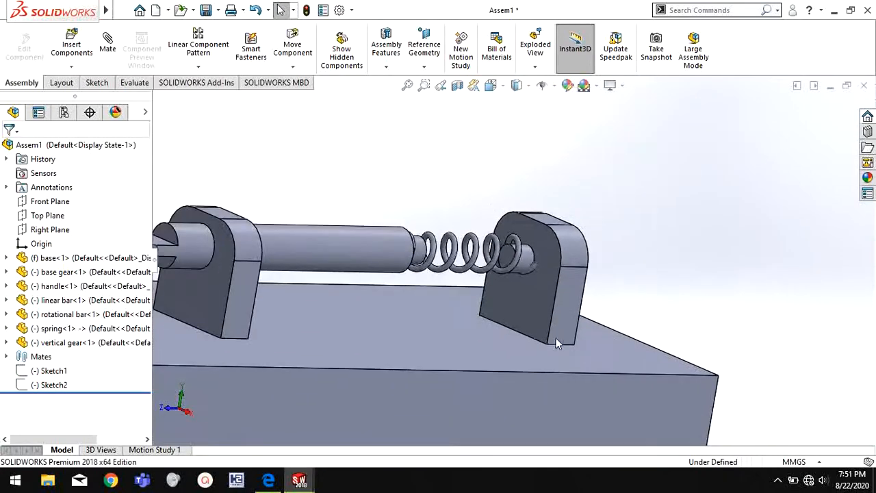
pyautogui.moveTo(486, 391); pyautogui.dragTo(376, 395, button='middle')
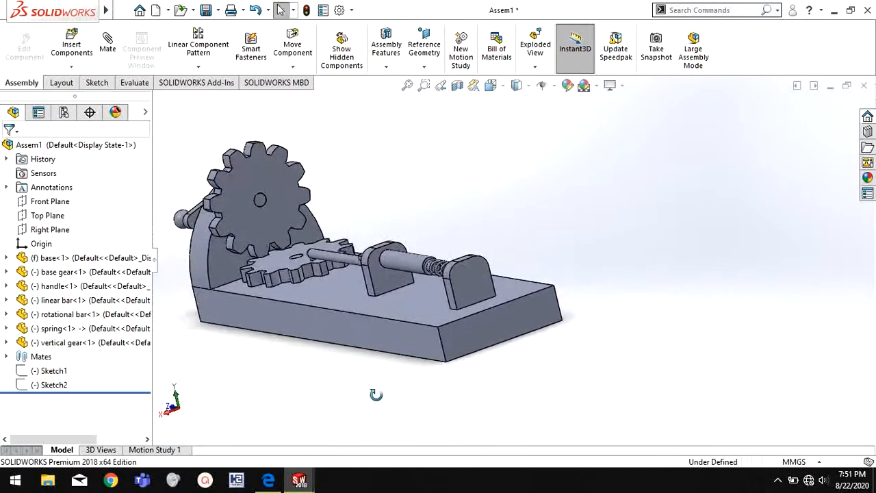
pyautogui.moveTo(290, 382); pyautogui.dragTo(279, 275, button='middle')
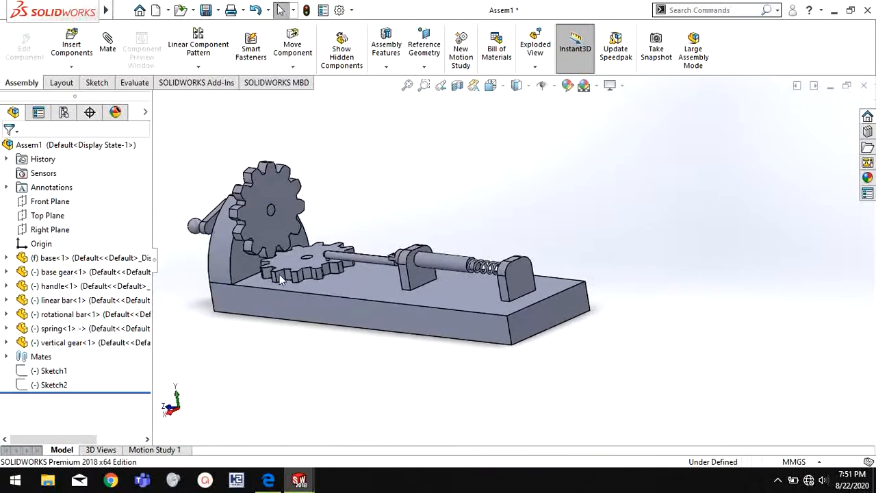
pyautogui.moveTo(255, 204); pyautogui.dragTo(278, 172)
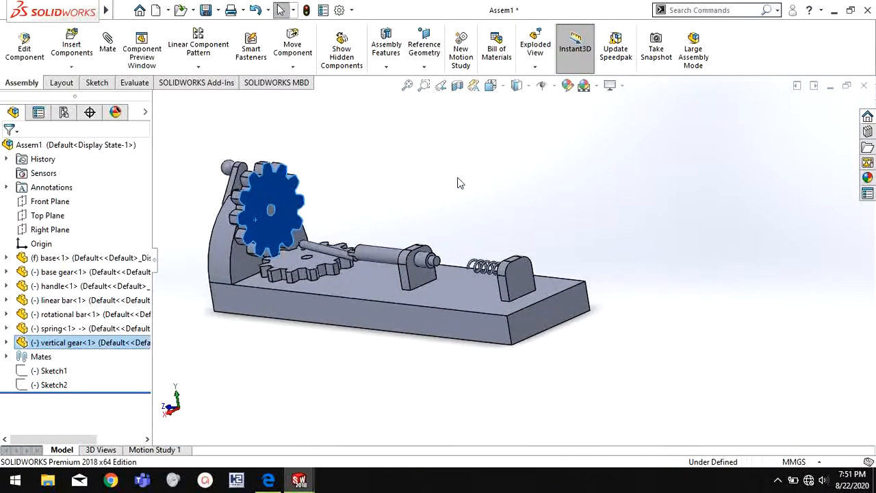
# Rebuild the assembly so the spring updates to the linear bar's position
pyautogui.click(459, 182)
pyautogui.click(307, 11)
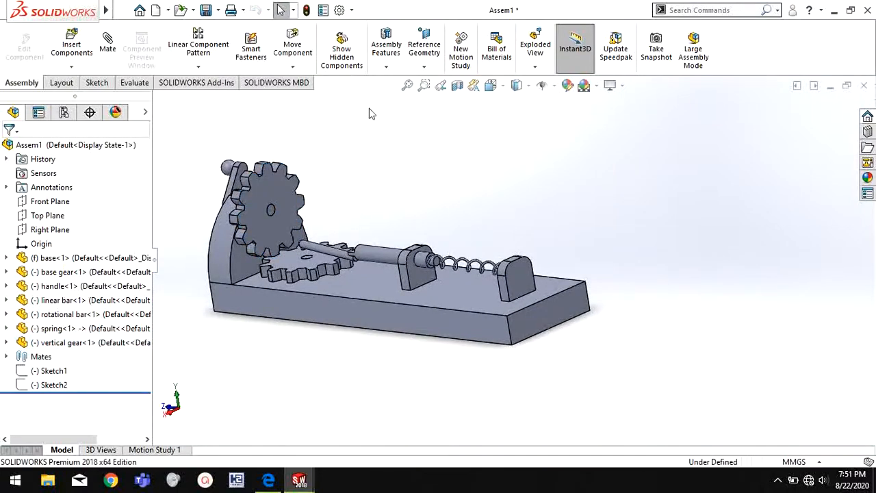
pyautogui.moveTo(442, 199); pyautogui.dragTo(483, 313, button='middle')
pyautogui.scroll(2, 463, 318)
pyautogui.scroll(-5, 471, 275)
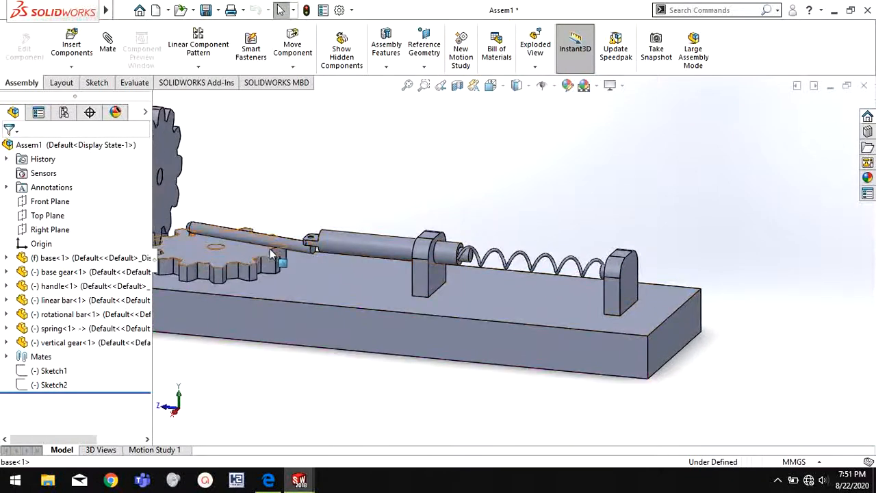
# Rotate the base gear to push the linear bar toward the end bracket and rebuild the assembly to update the spring
pyautogui.moveTo(248, 250); pyautogui.dragTo(291, 243)
pyautogui.click(312, 144)
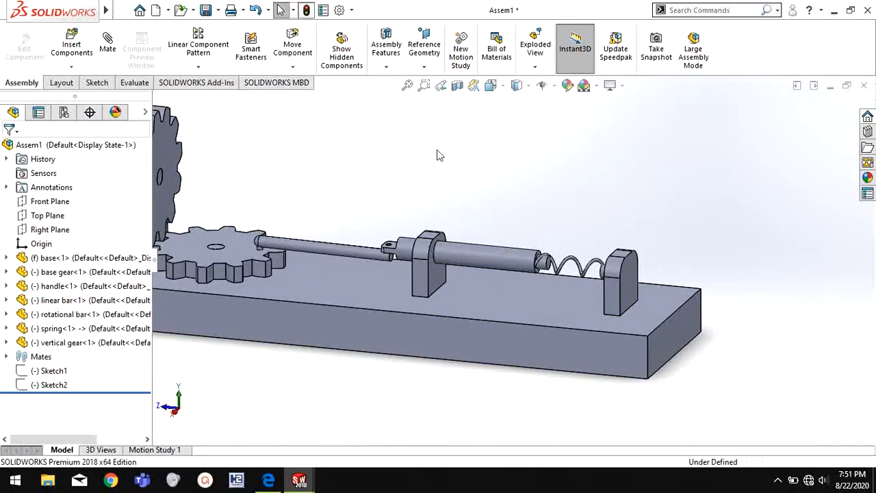
pyautogui.moveTo(596, 254); pyautogui.dragTo(577, 244, button='middle')
pyautogui.scroll(1, 576, 238)
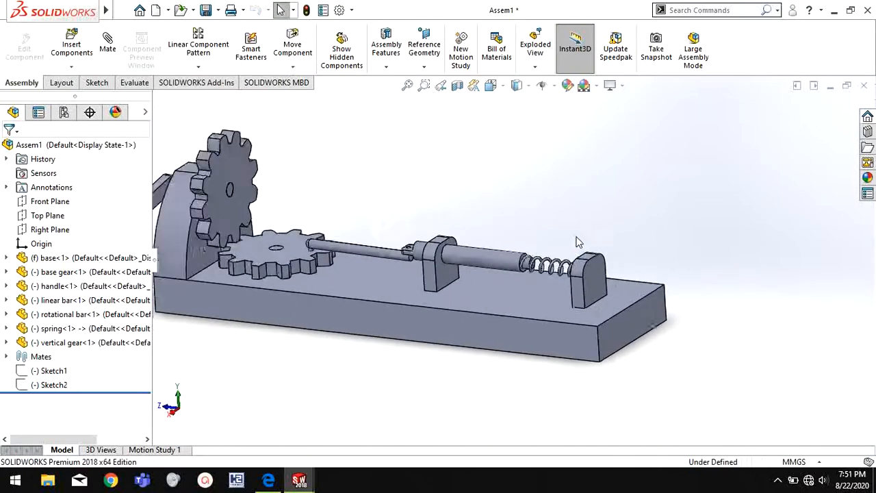
pyautogui.scroll(1, 578, 239)
pyautogui.scroll(-1, 245, 272)
pyautogui.scroll(1, 233, 163)
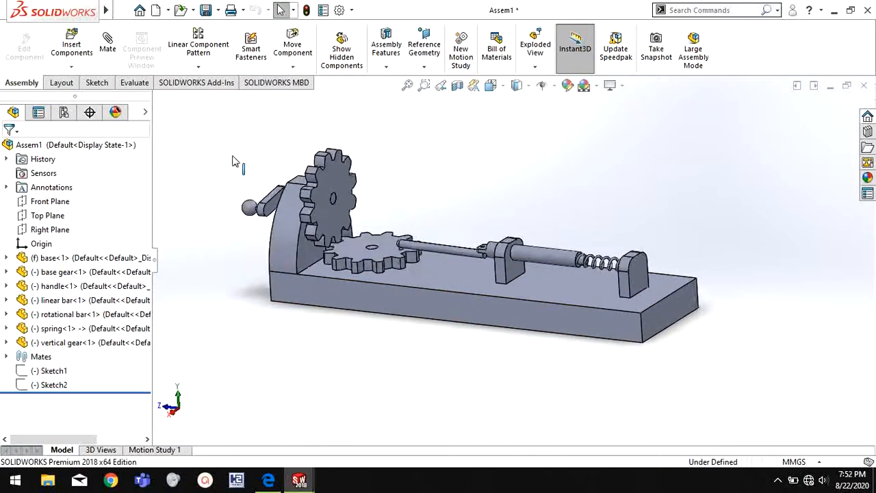
# Apply a white color appearance (RGB 255, 255, 255) to the base component
pyautogui.scroll(-2, 233, 162)
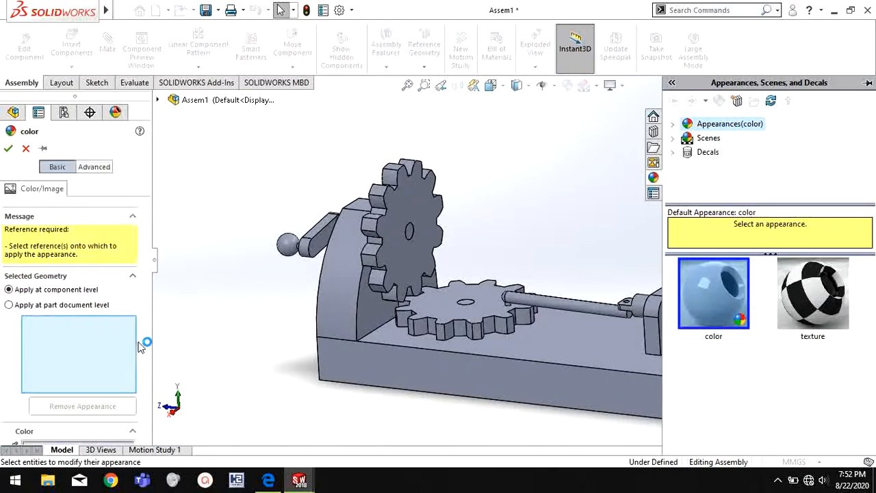
pyautogui.scroll(-5, 151, 346)
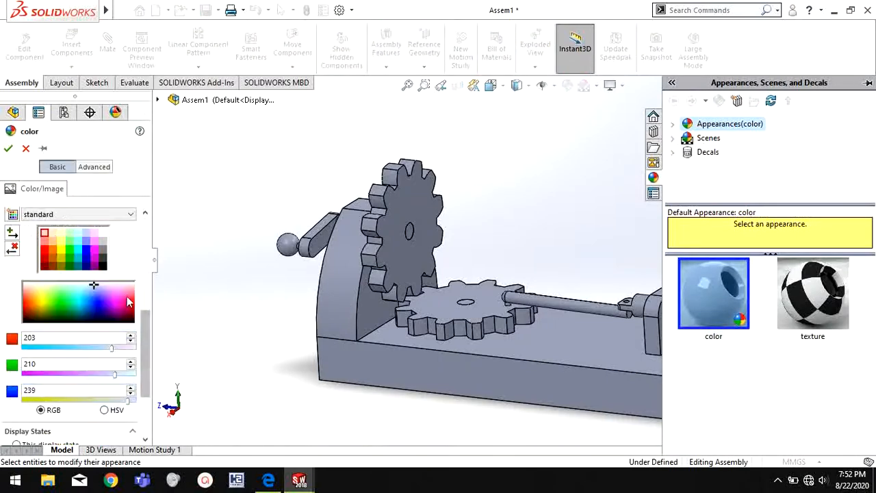
pyautogui.click(393, 366)
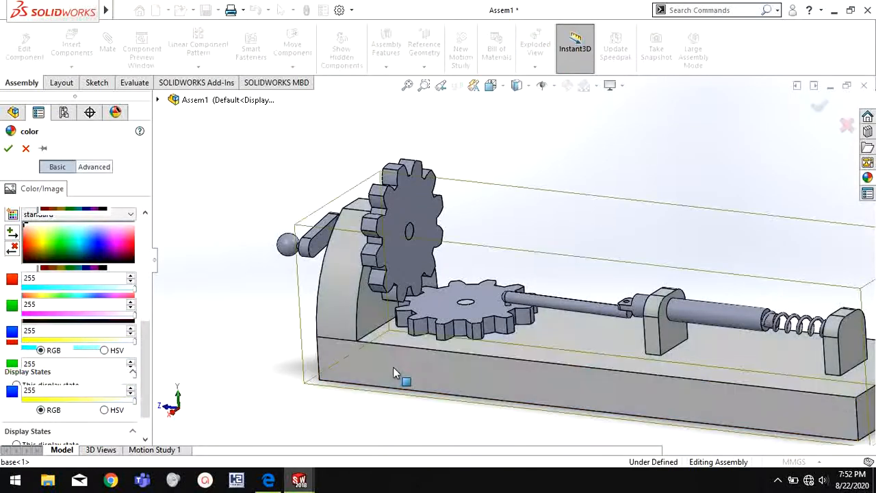
pyautogui.click(8, 148)
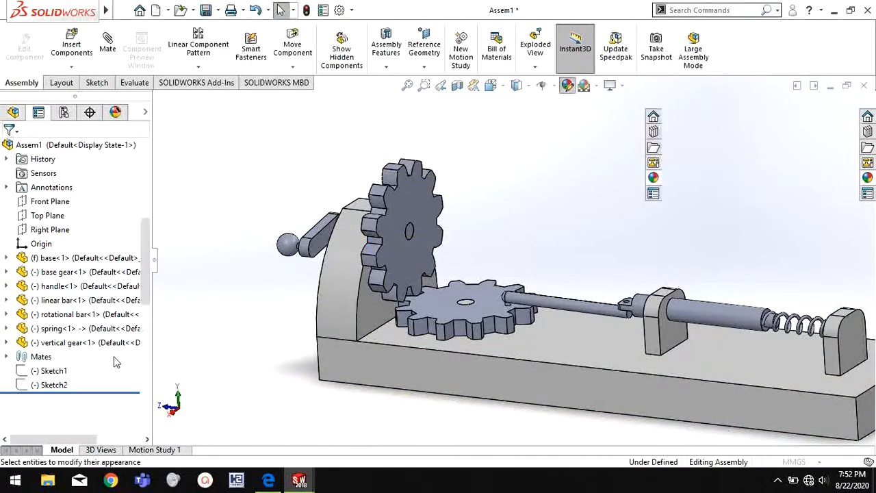
# Apply a dark blue color appearance (RGB 0, 0, 192) to the vertical gear and the base gear
pyautogui.scroll(-5, 85, 306)
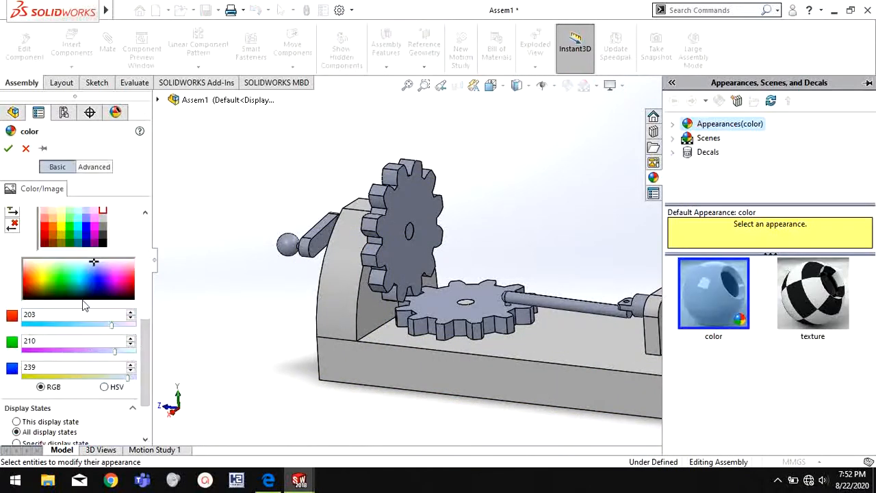
pyautogui.click(86, 238)
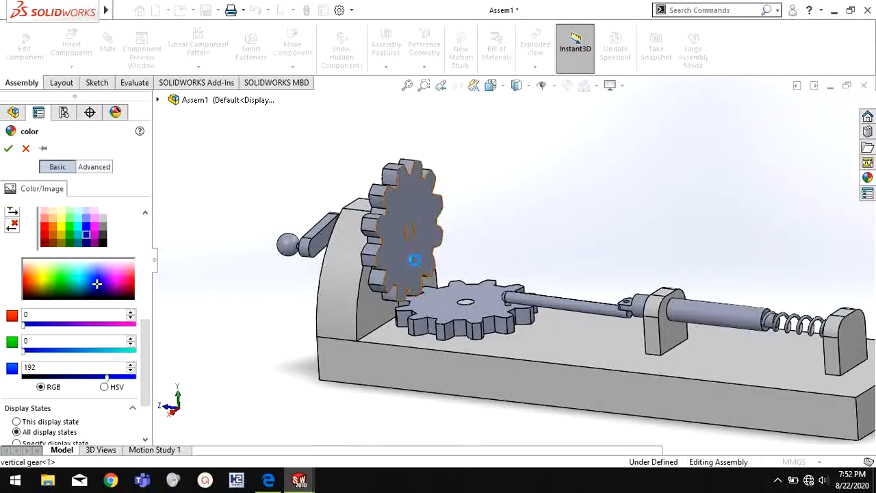
pyautogui.click(415, 257)
pyautogui.click(441, 319)
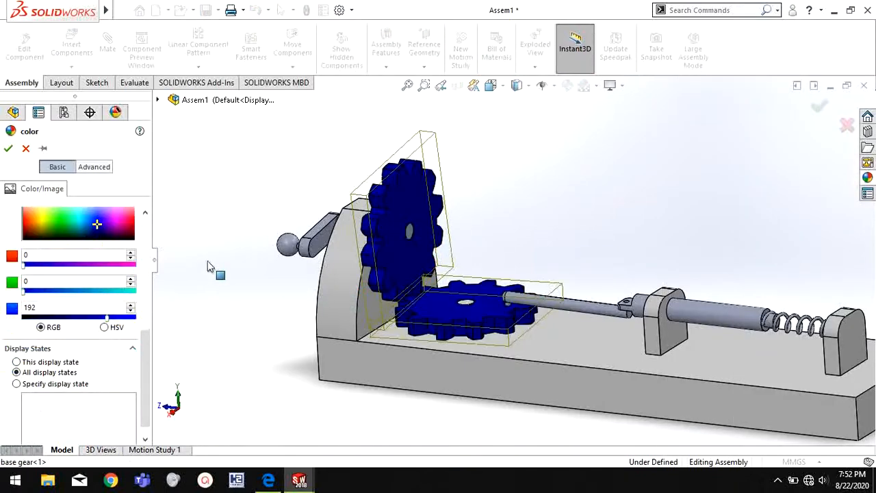
pyautogui.click(8, 149)
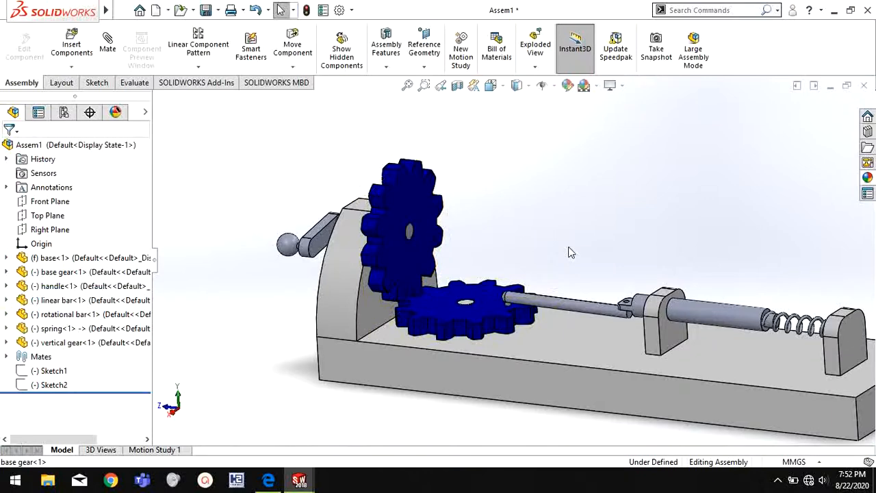
# Apply a magenta color appearance (RGB 192, 0, 192) to the handle
pyautogui.click(571, 86)
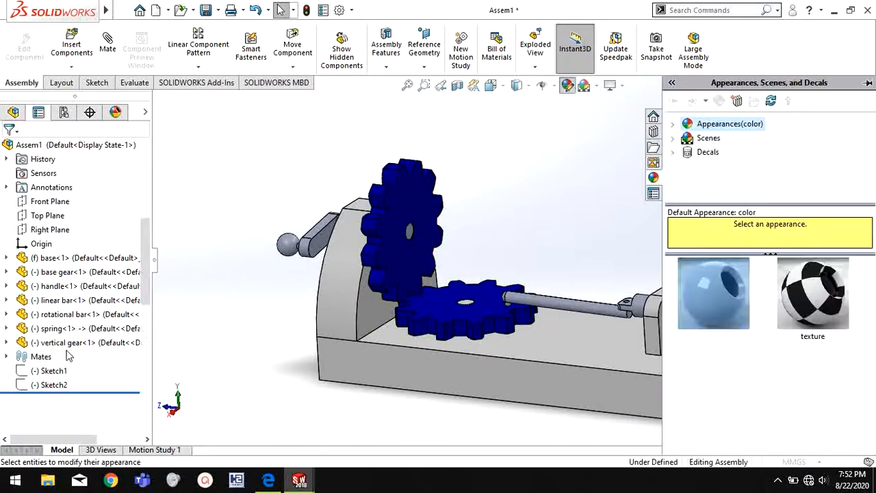
pyautogui.scroll(-5, 147, 382)
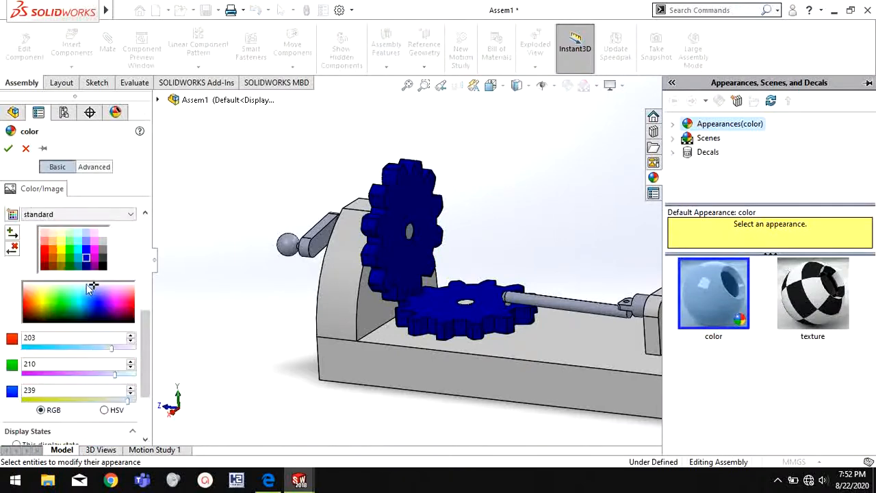
pyautogui.click(95, 257)
pyautogui.click(293, 248)
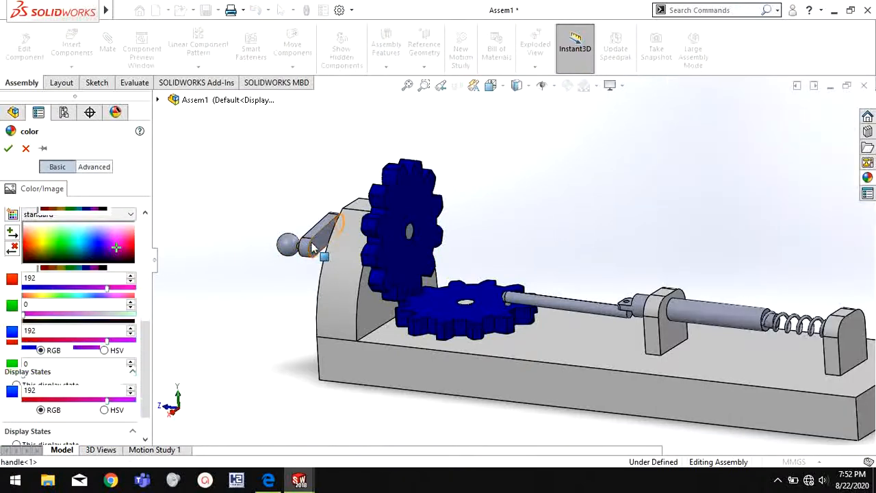
pyautogui.click(9, 149)
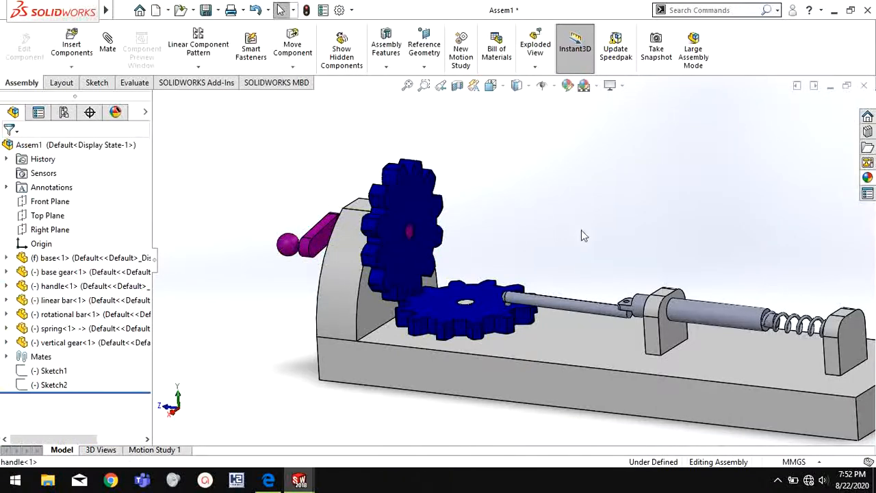
# Apply a gray color appearance (RGB 128, 128, 128) to the rotational bar
pyautogui.click(568, 85)
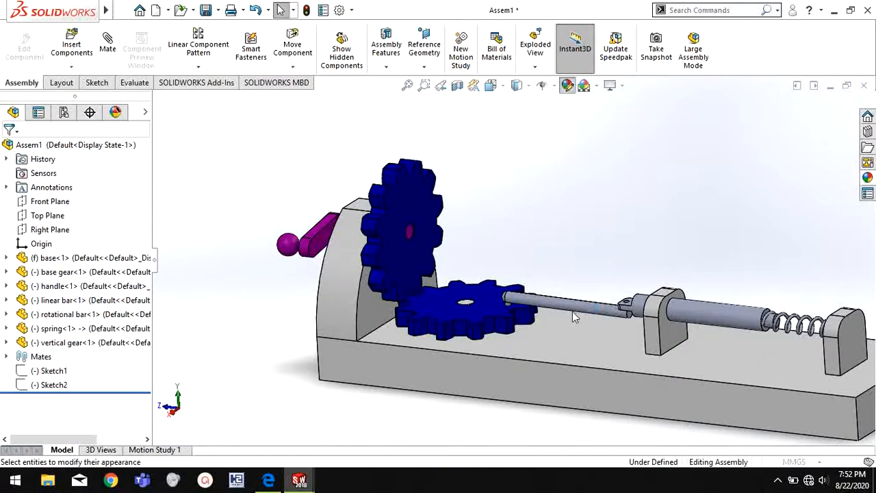
pyautogui.click(145, 341)
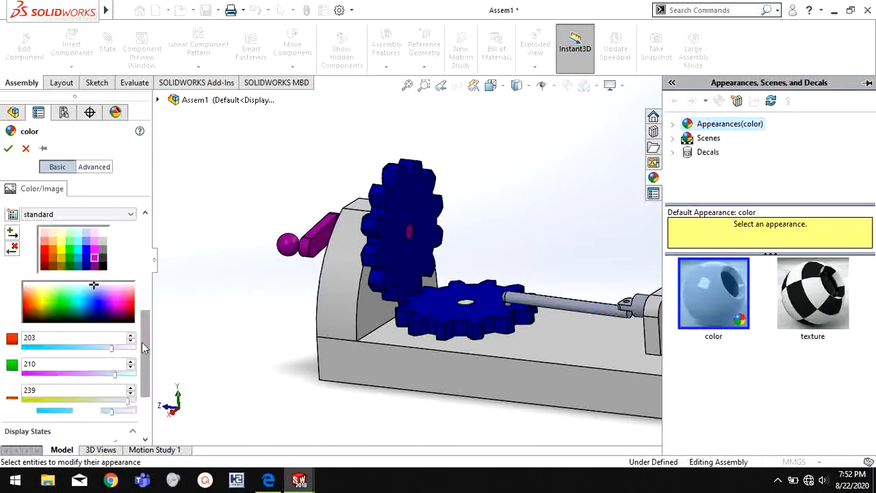
pyautogui.click(106, 250)
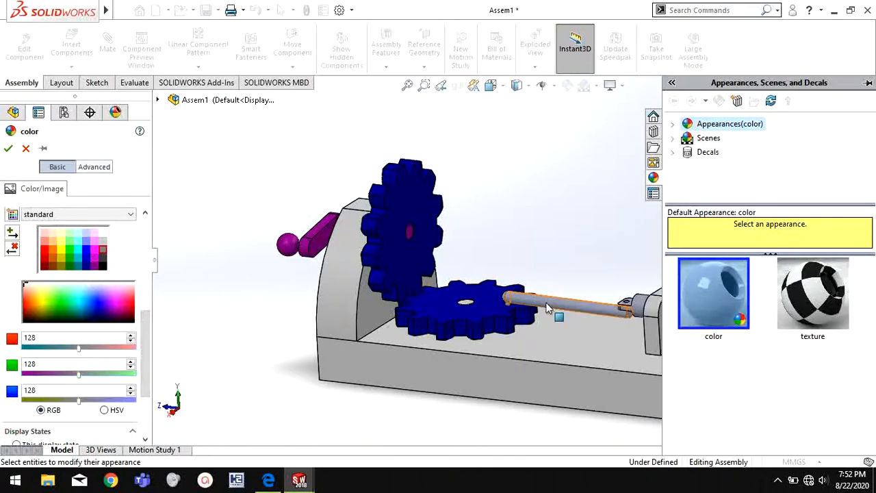
pyautogui.click(546, 296)
pyautogui.rightClick(520, 197)
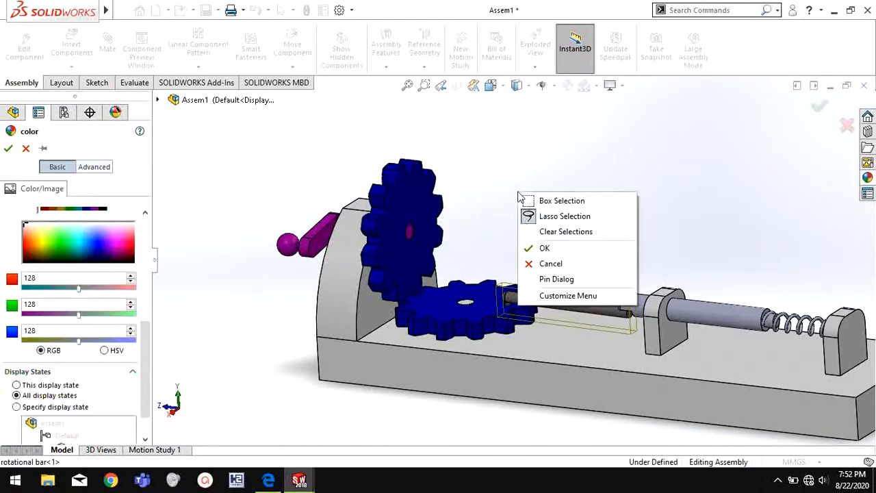
pyautogui.click(545, 248)
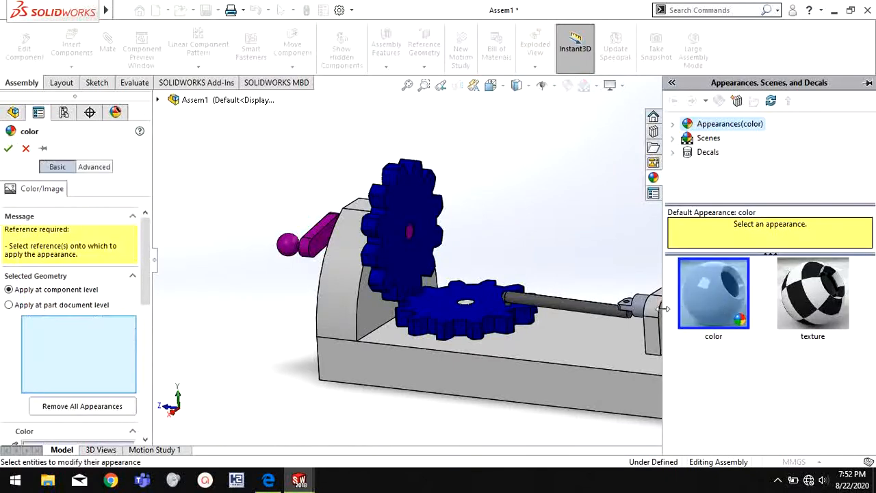
# Apply an orange color appearance (RGB 232, 113, 8) to the linear bar
pyautogui.scroll(-5, 620, 298)
pyautogui.click(619, 290)
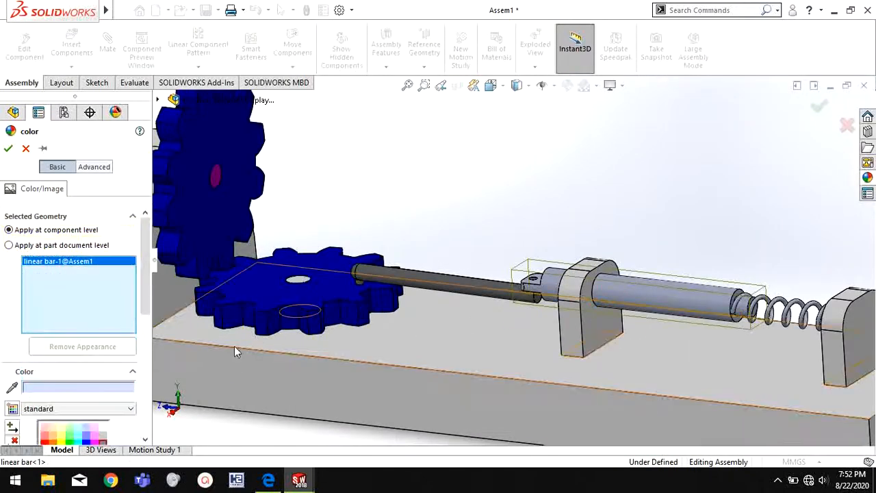
pyautogui.scroll(-5, 145, 360)
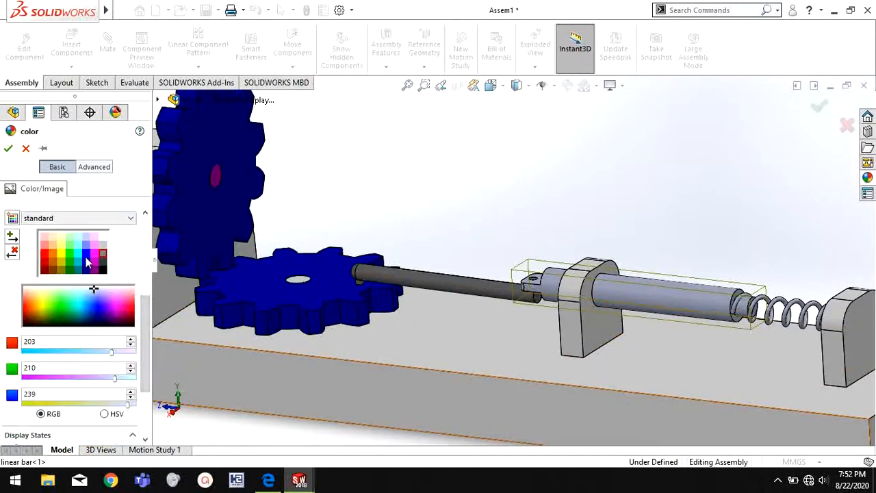
pyautogui.click(78, 251)
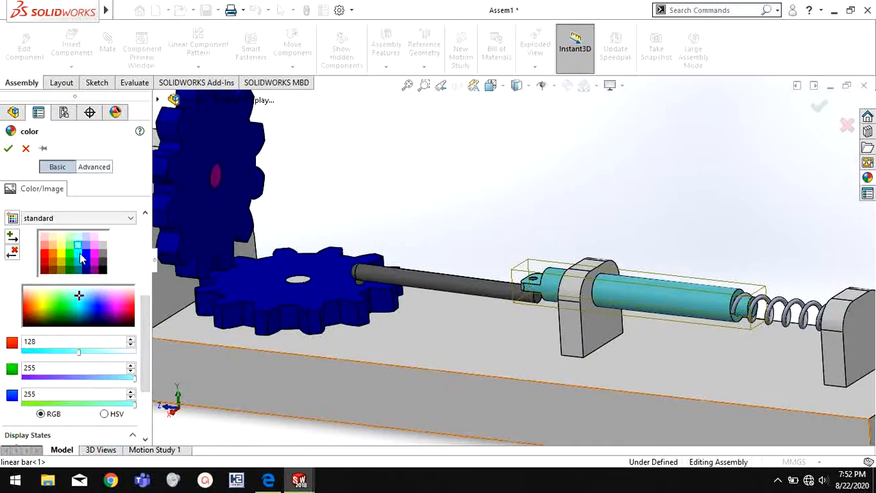
pyautogui.click(53, 258)
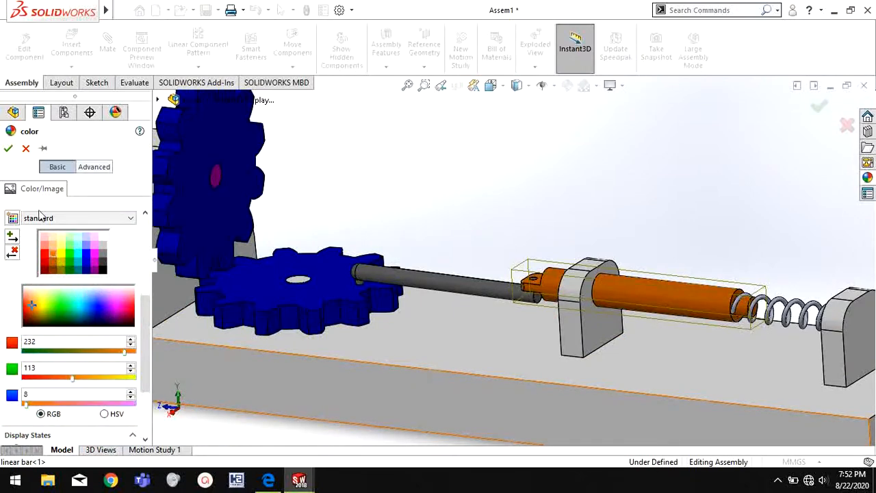
pyautogui.click(9, 149)
# Apply a light cyan color appearance to the spring
pyautogui.scroll(2, 753, 226)
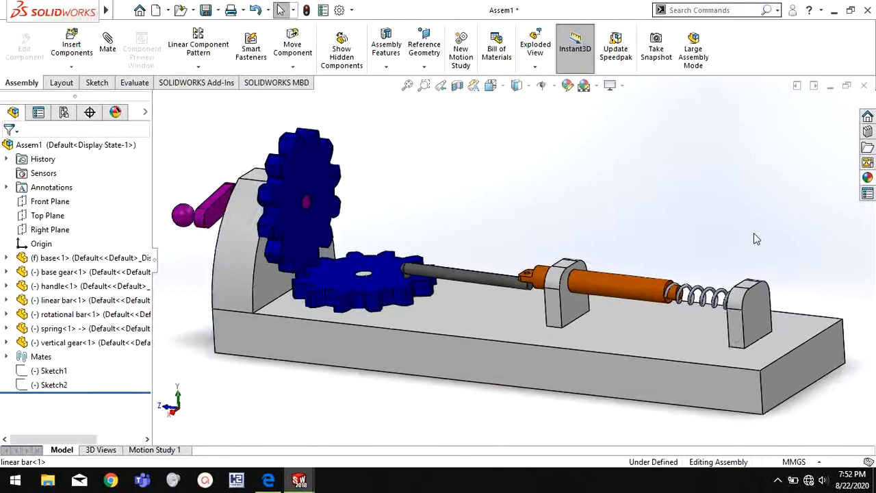
pyautogui.scroll(-1, 754, 233)
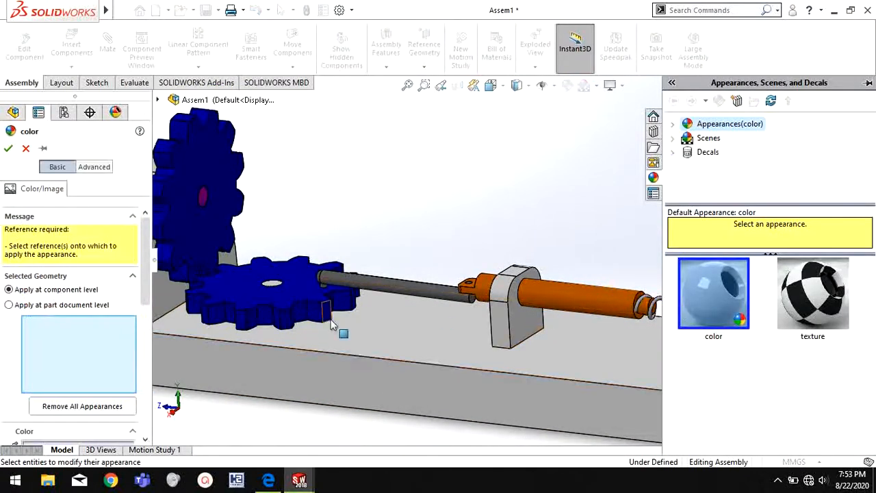
pyautogui.scroll(-3, 146, 340)
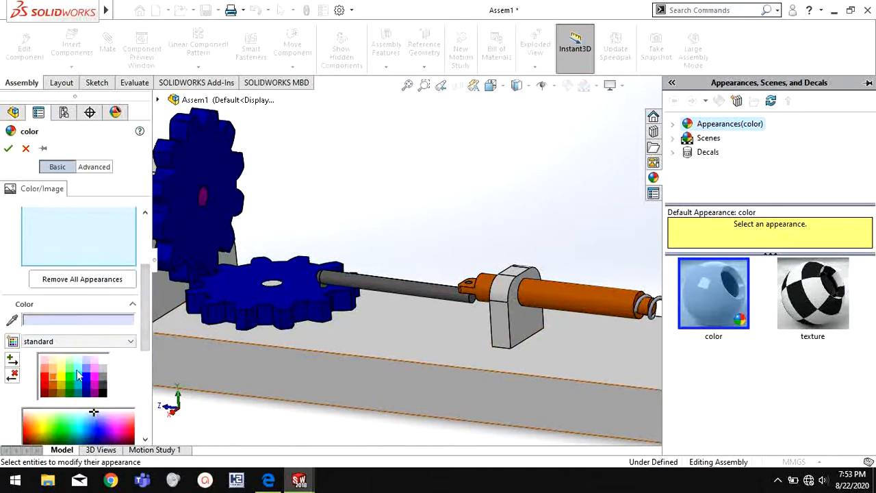
pyautogui.click(77, 369)
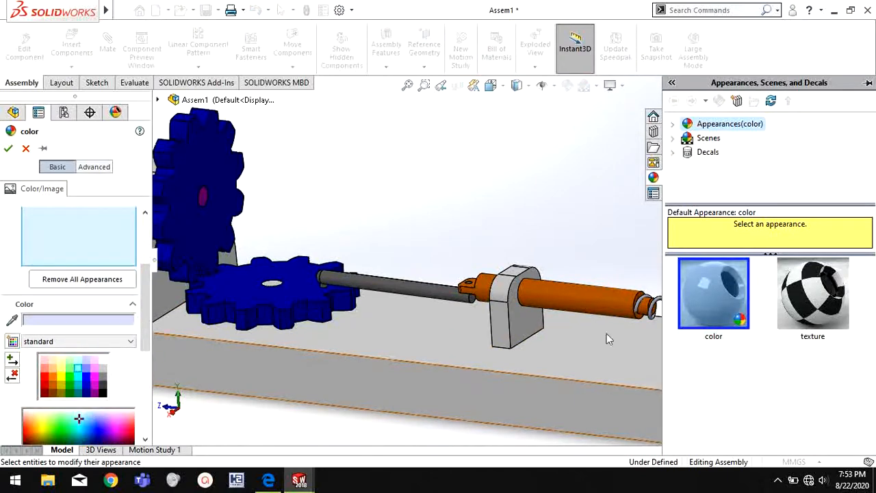
pyautogui.click(656, 309)
pyautogui.click(9, 149)
# Open Motion Study 1 of the gear assembly with the whole mechanism in view
pyautogui.scroll(3, 605, 223)
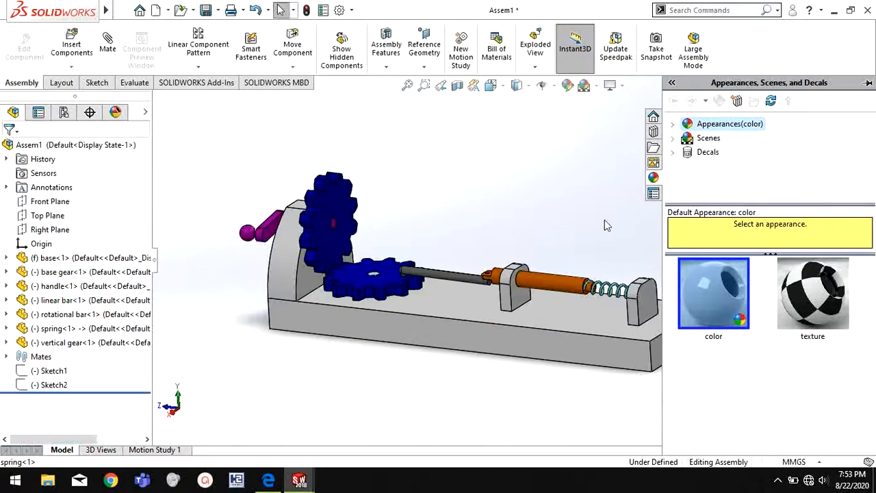
pyautogui.scroll(1, 671, 244)
pyautogui.press('space')
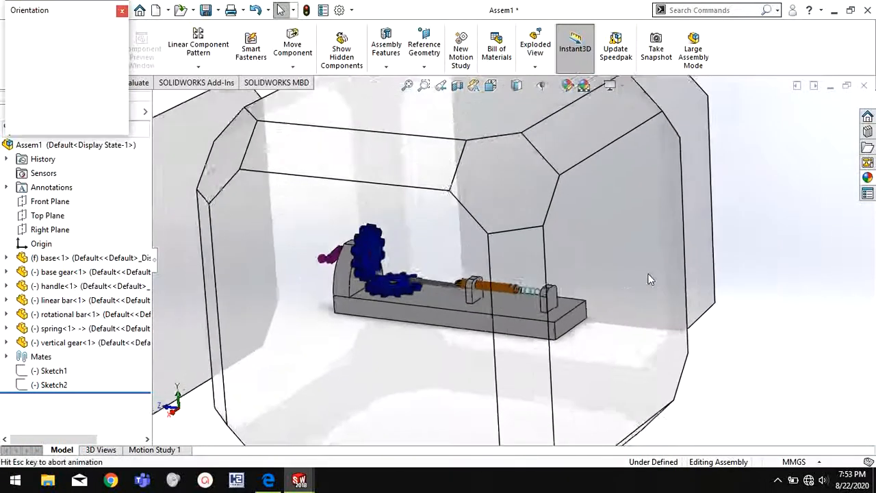
pyautogui.click(514, 293)
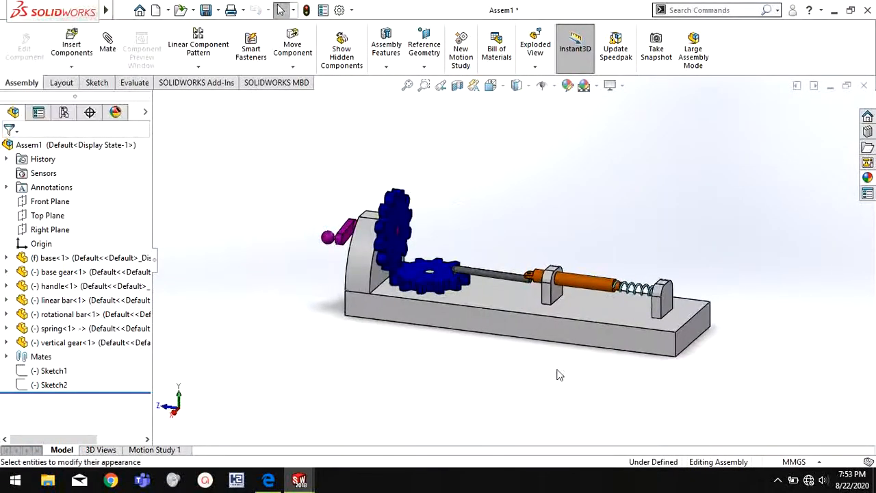
pyautogui.click(176, 452)
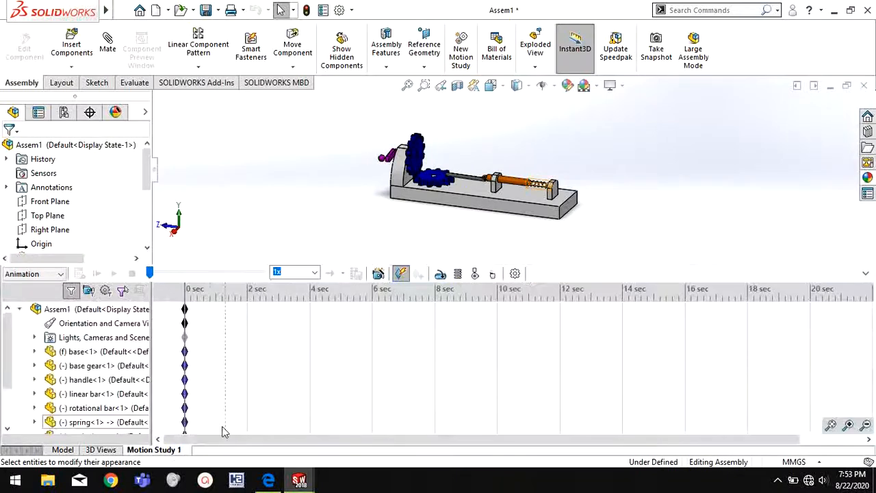
# Add a rotary motor on the handle shaft's end face at the vertical gear, with reversed direction and a constant speed of 40 RPM
pyautogui.click(440, 273)
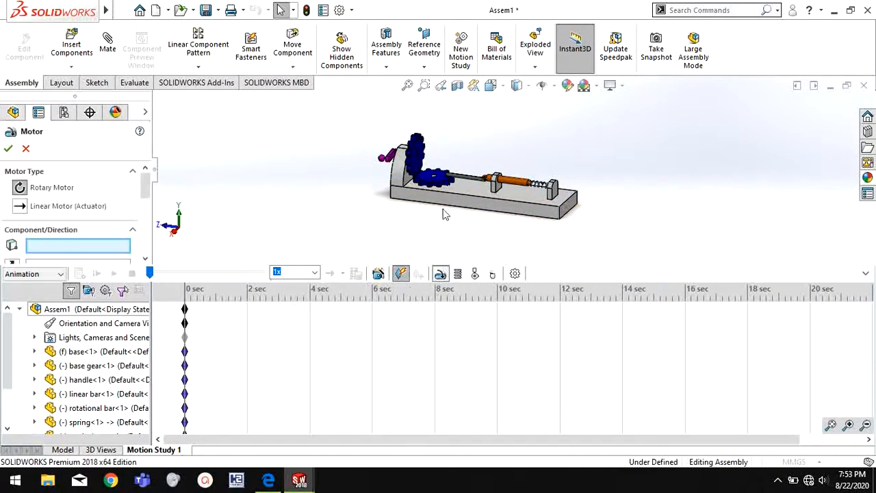
pyautogui.scroll(-6, 466, 171)
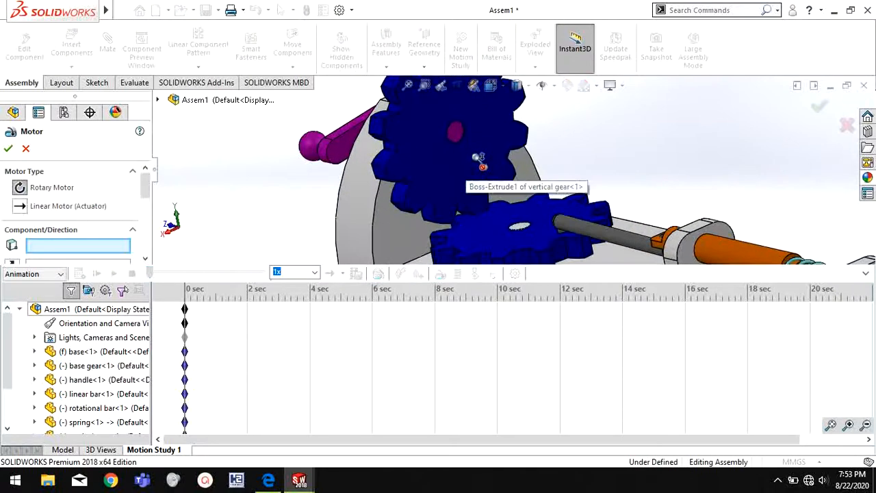
pyautogui.scroll(-2, 478, 142)
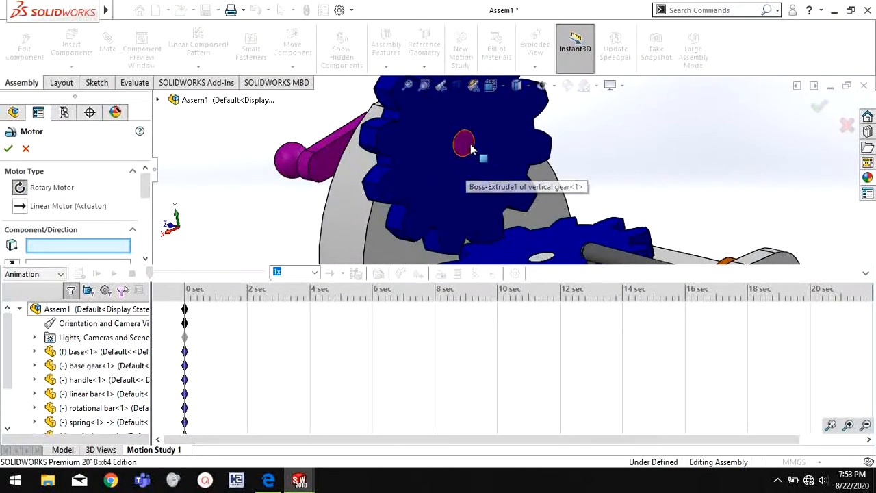
pyautogui.click(471, 146)
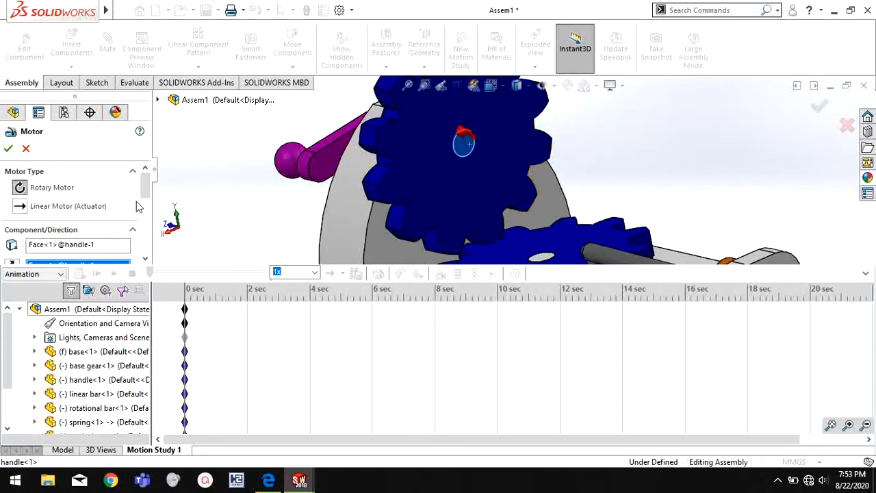
pyautogui.scroll(-3, 139, 207)
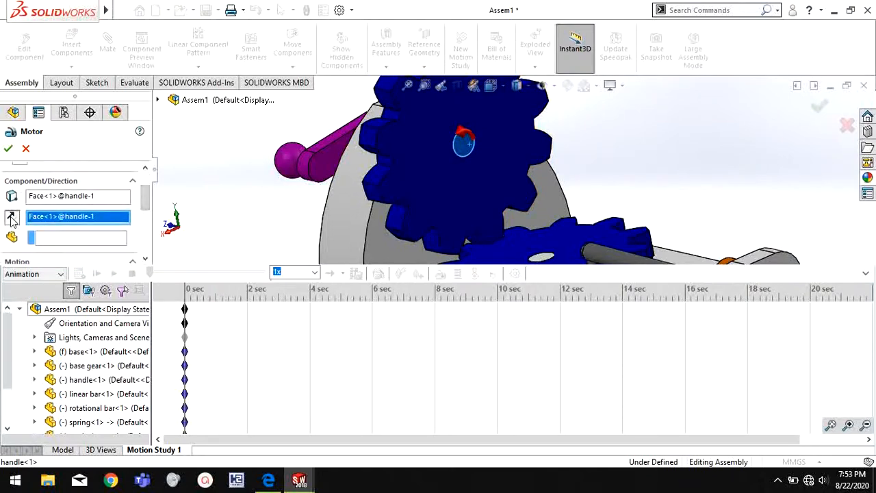
pyautogui.click(10, 218)
pyautogui.scroll(-3, 147, 221)
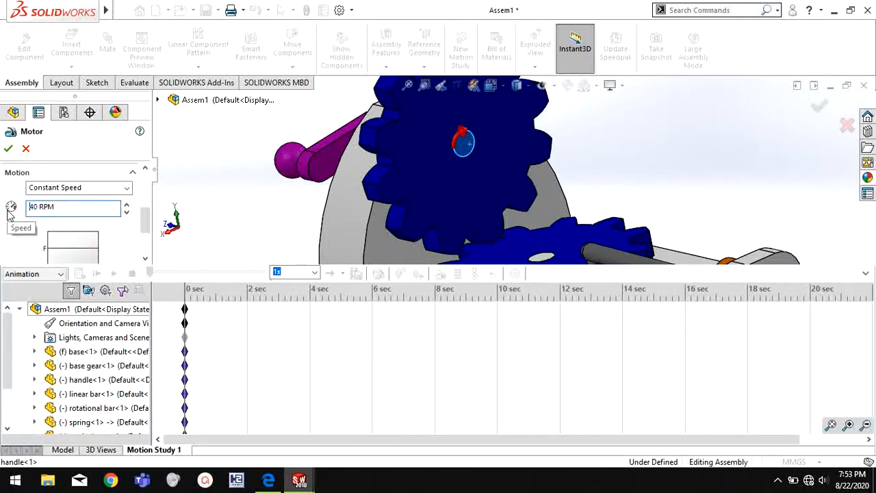
pyautogui.moveTo(146, 217); pyautogui.dragTo(146, 195)
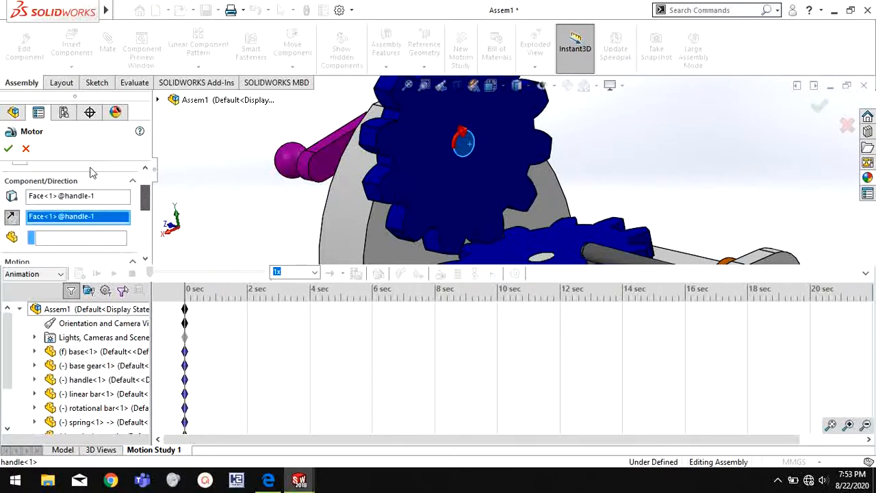
pyautogui.click(8, 150)
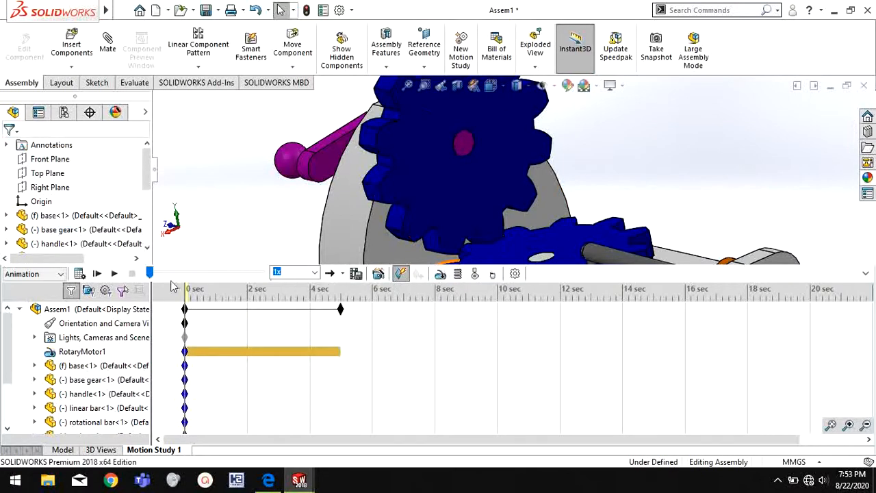
pyautogui.click(515, 275)
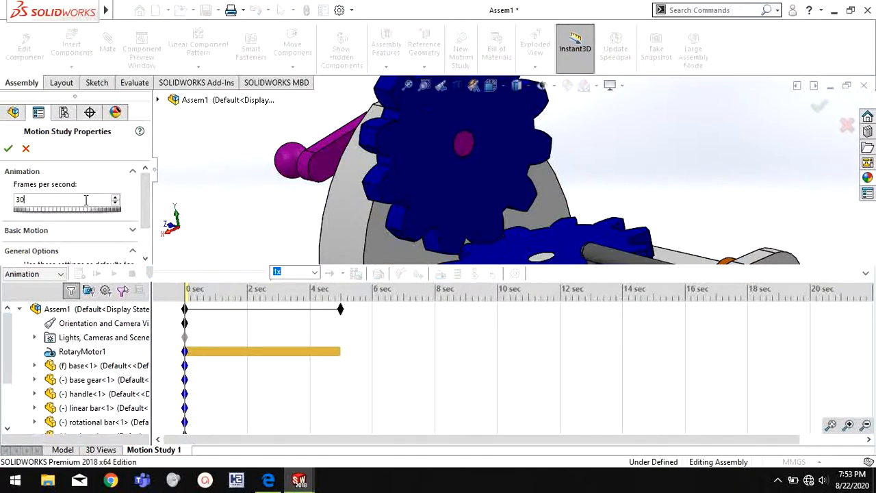
pyautogui.moveTo(146, 209); pyautogui.dragTo(147, 181)
pyautogui.click(25, 150)
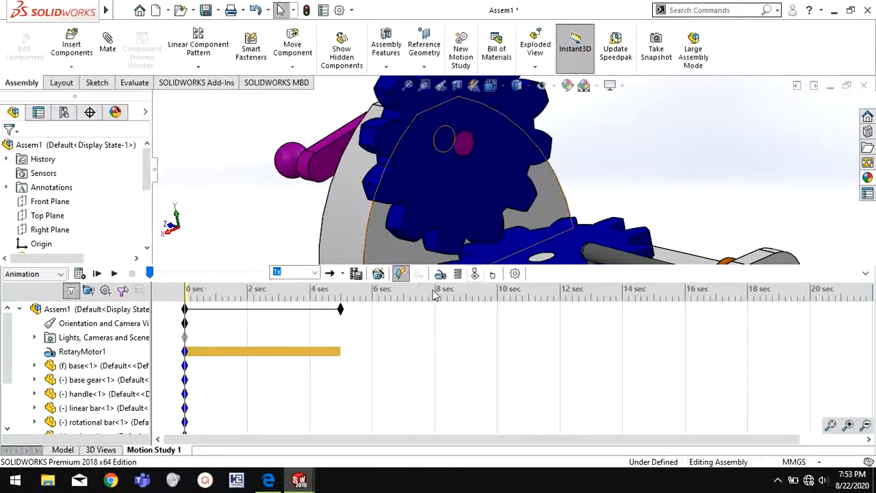
# Calculate the motion study and play back the animation of the gear-driven mechanism
pyautogui.scroll(5, 620, 206)
pyautogui.scroll(1, 622, 207)
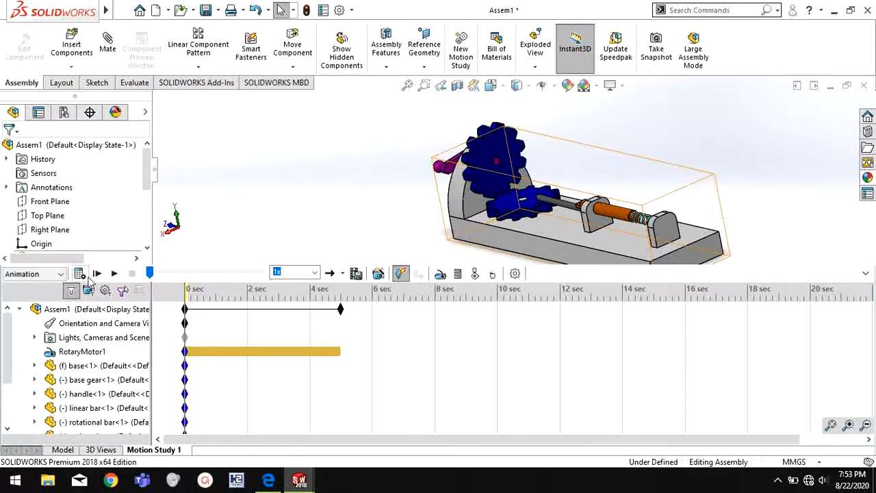
pyautogui.click(79, 274)
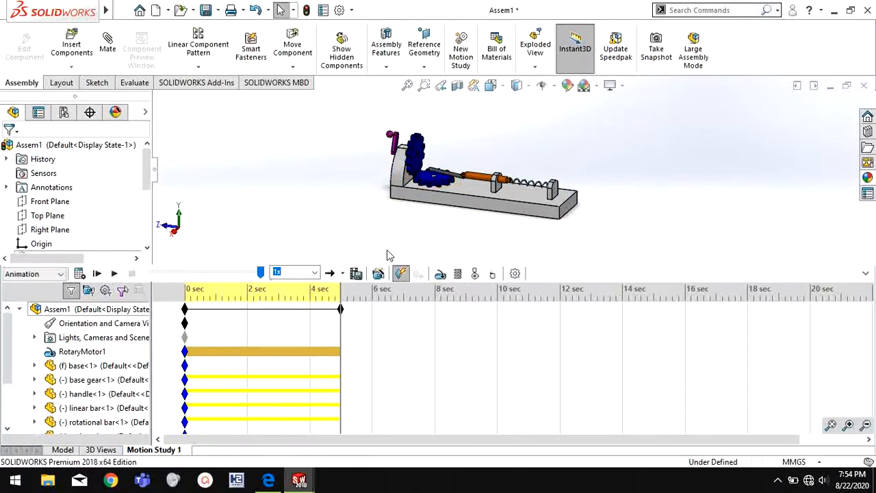
pyautogui.click(114, 273)
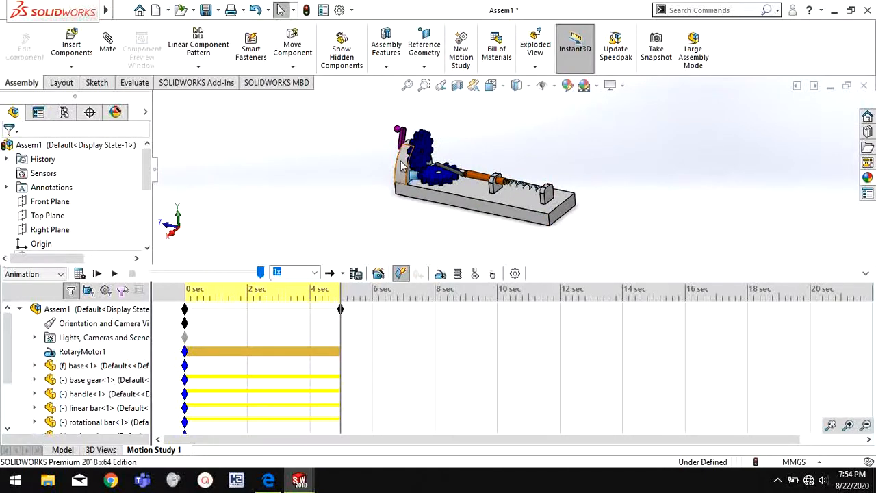
pyautogui.scroll(-4, 520, 182)
pyautogui.scroll(2, 681, 241)
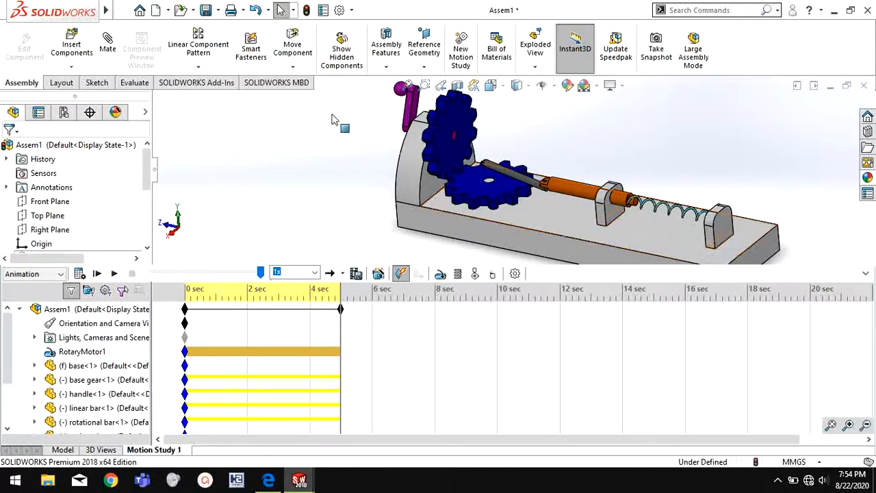